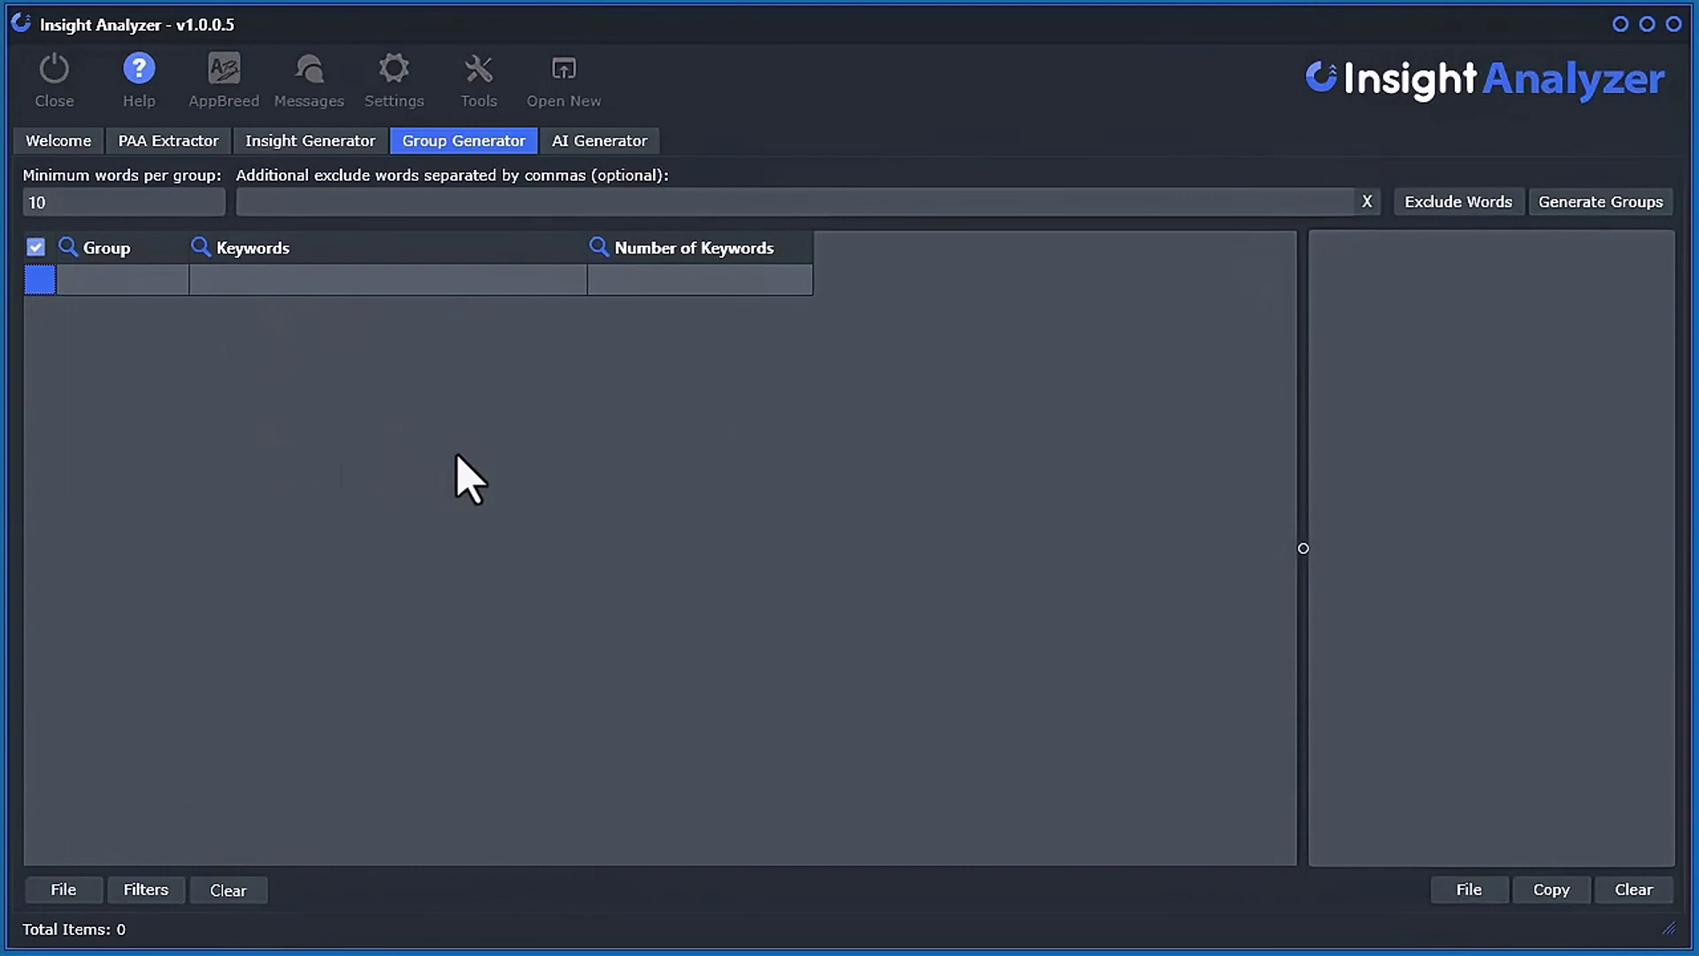
# Load the saved project file "ai content - 5 levels - 3 clicks.pedf" into the PAA Extractor
pyautogui.click(152, 161)
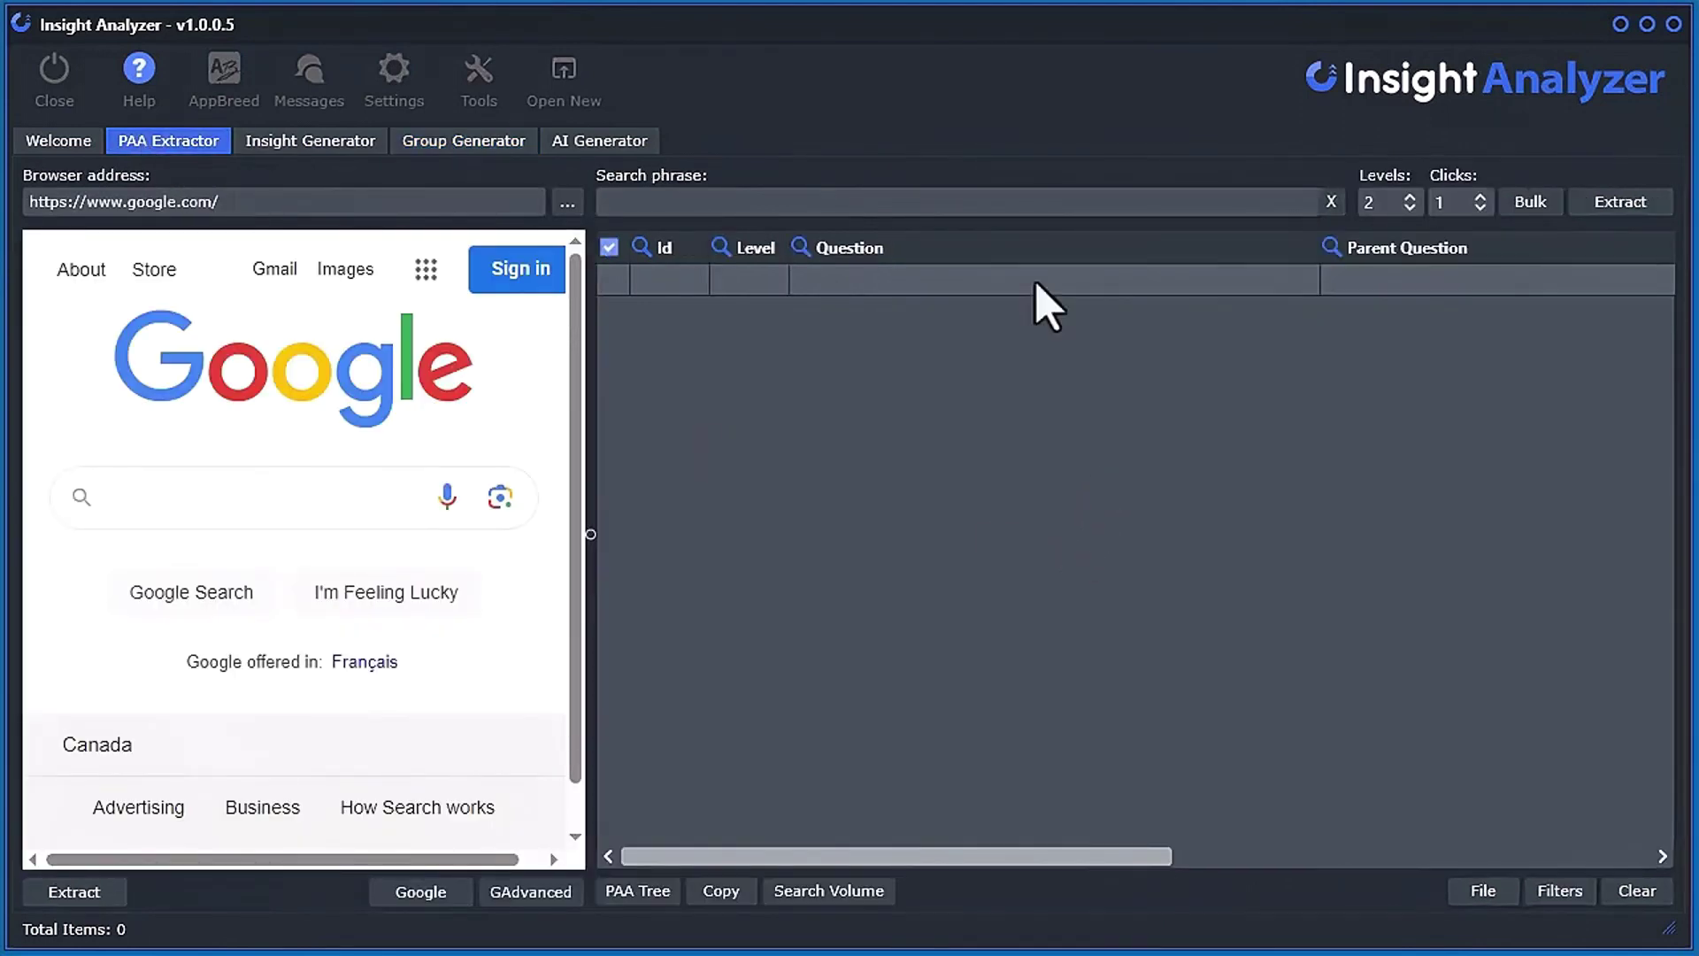
pyautogui.click(1490, 898)
pyautogui.click(1540, 950)
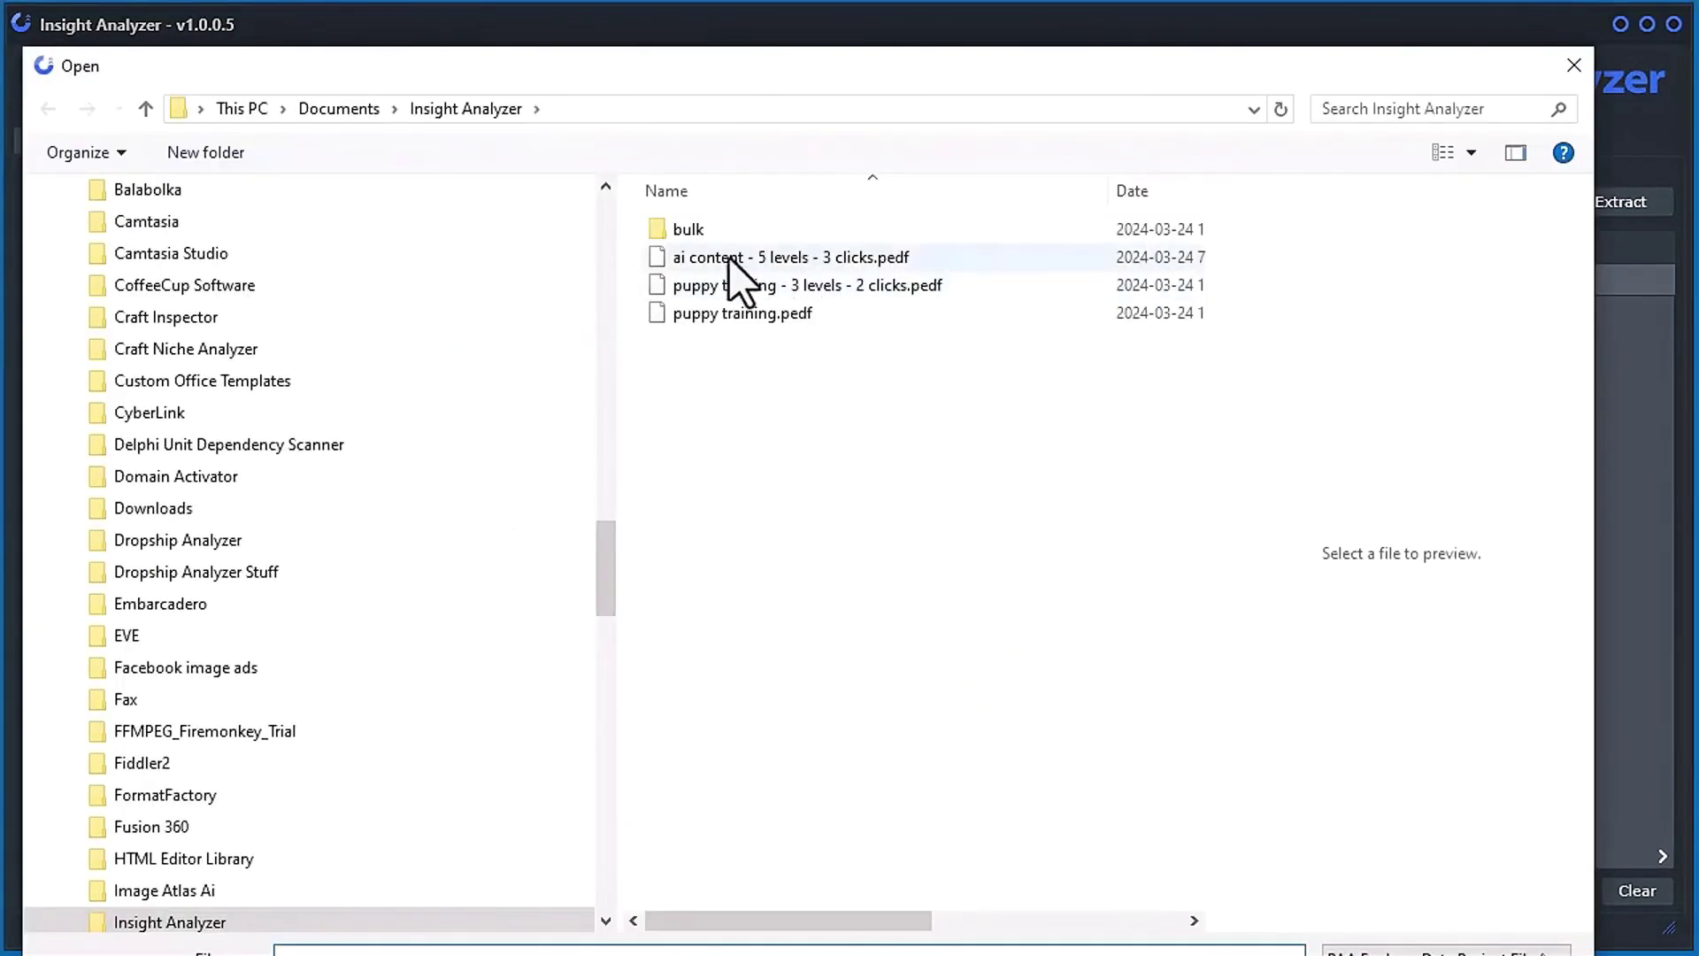
pyautogui.click(732, 258)
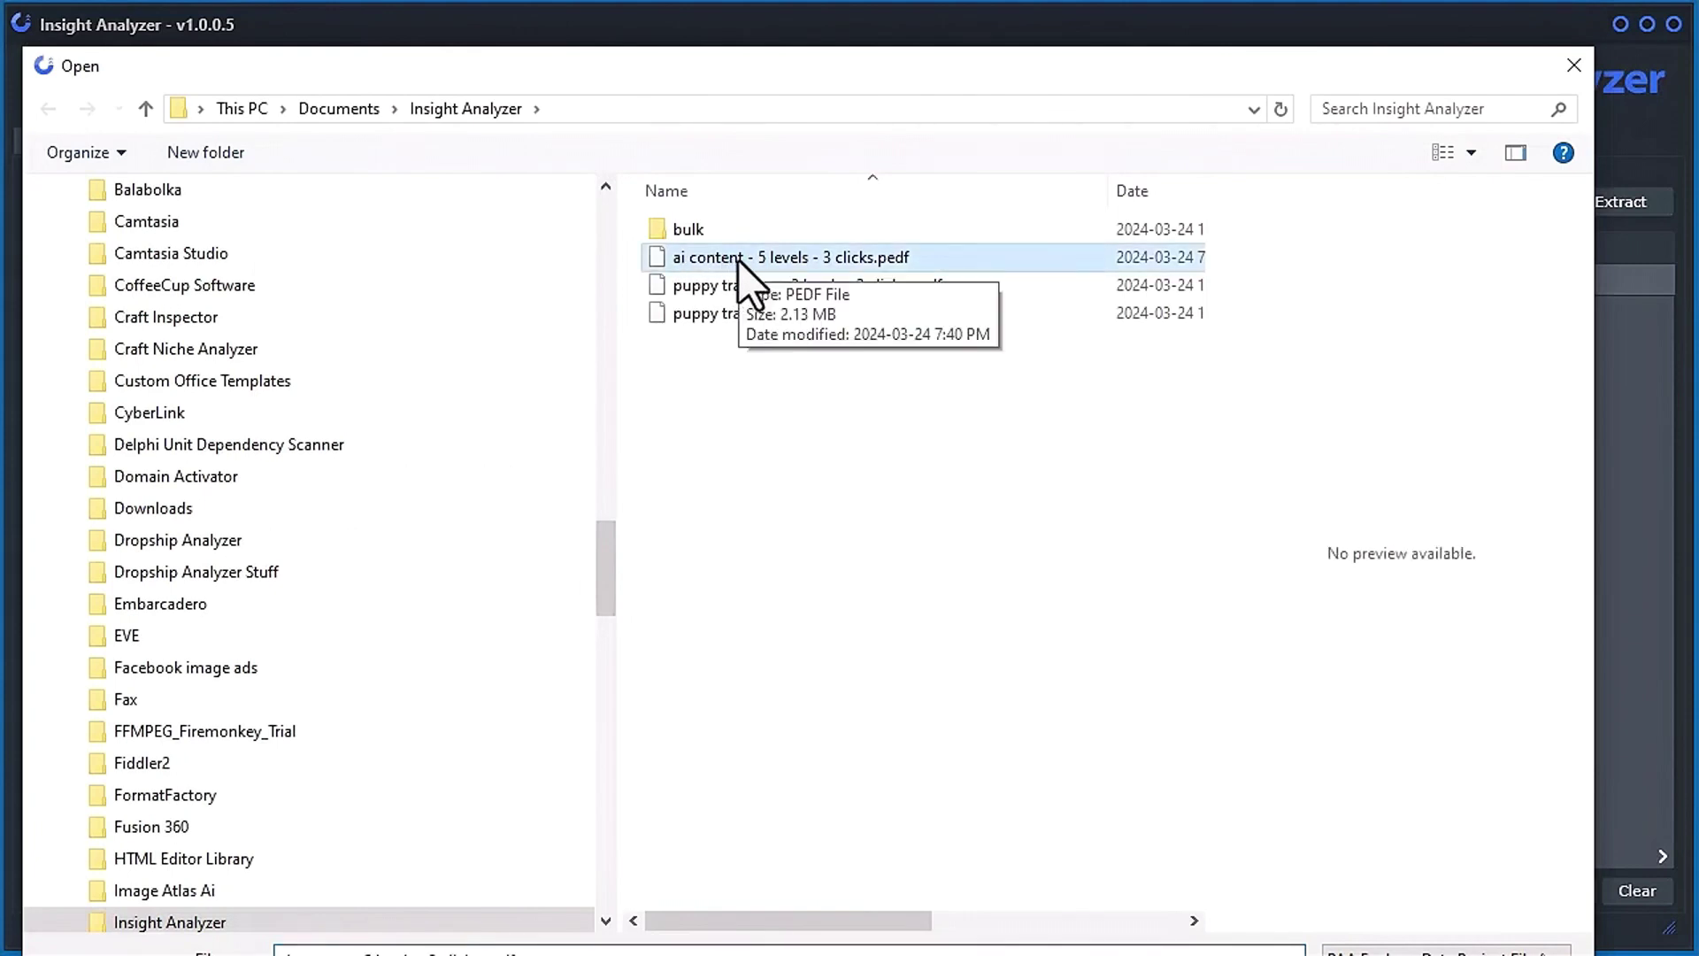
pyautogui.press('Return')
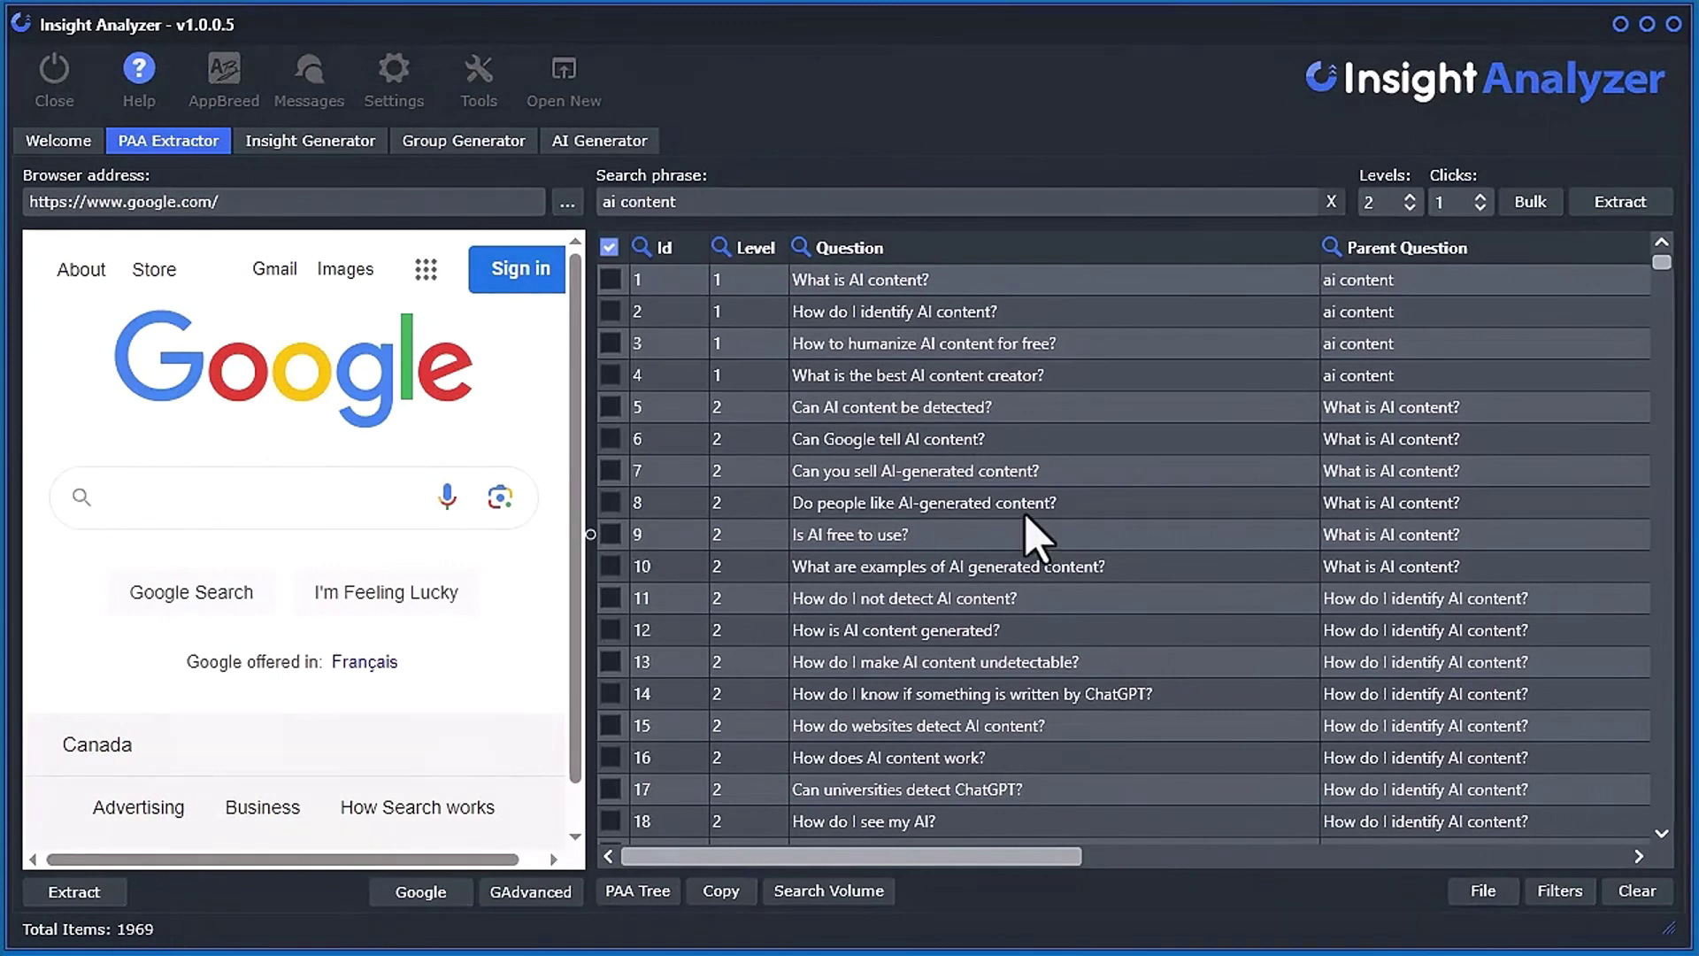
# Inspect the PAA question tree of the loaded questions around "Can AI detectors be wrong?", and close it
pyautogui.click(639, 891)
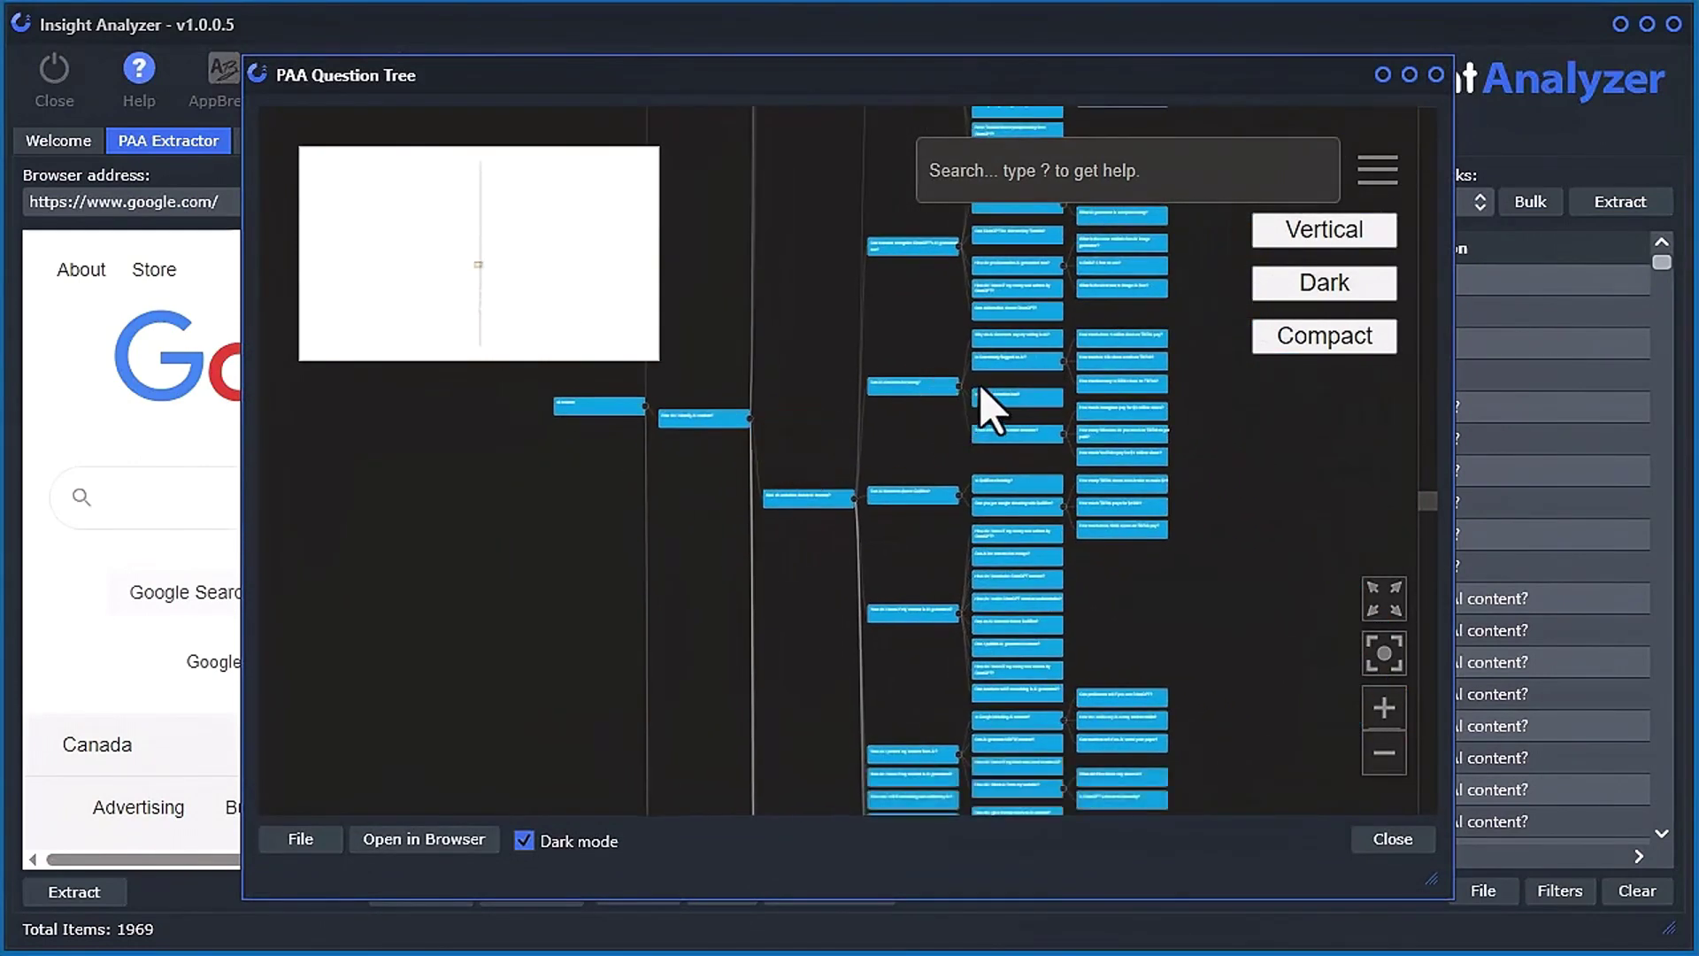
pyautogui.scroll(5, 982, 407)
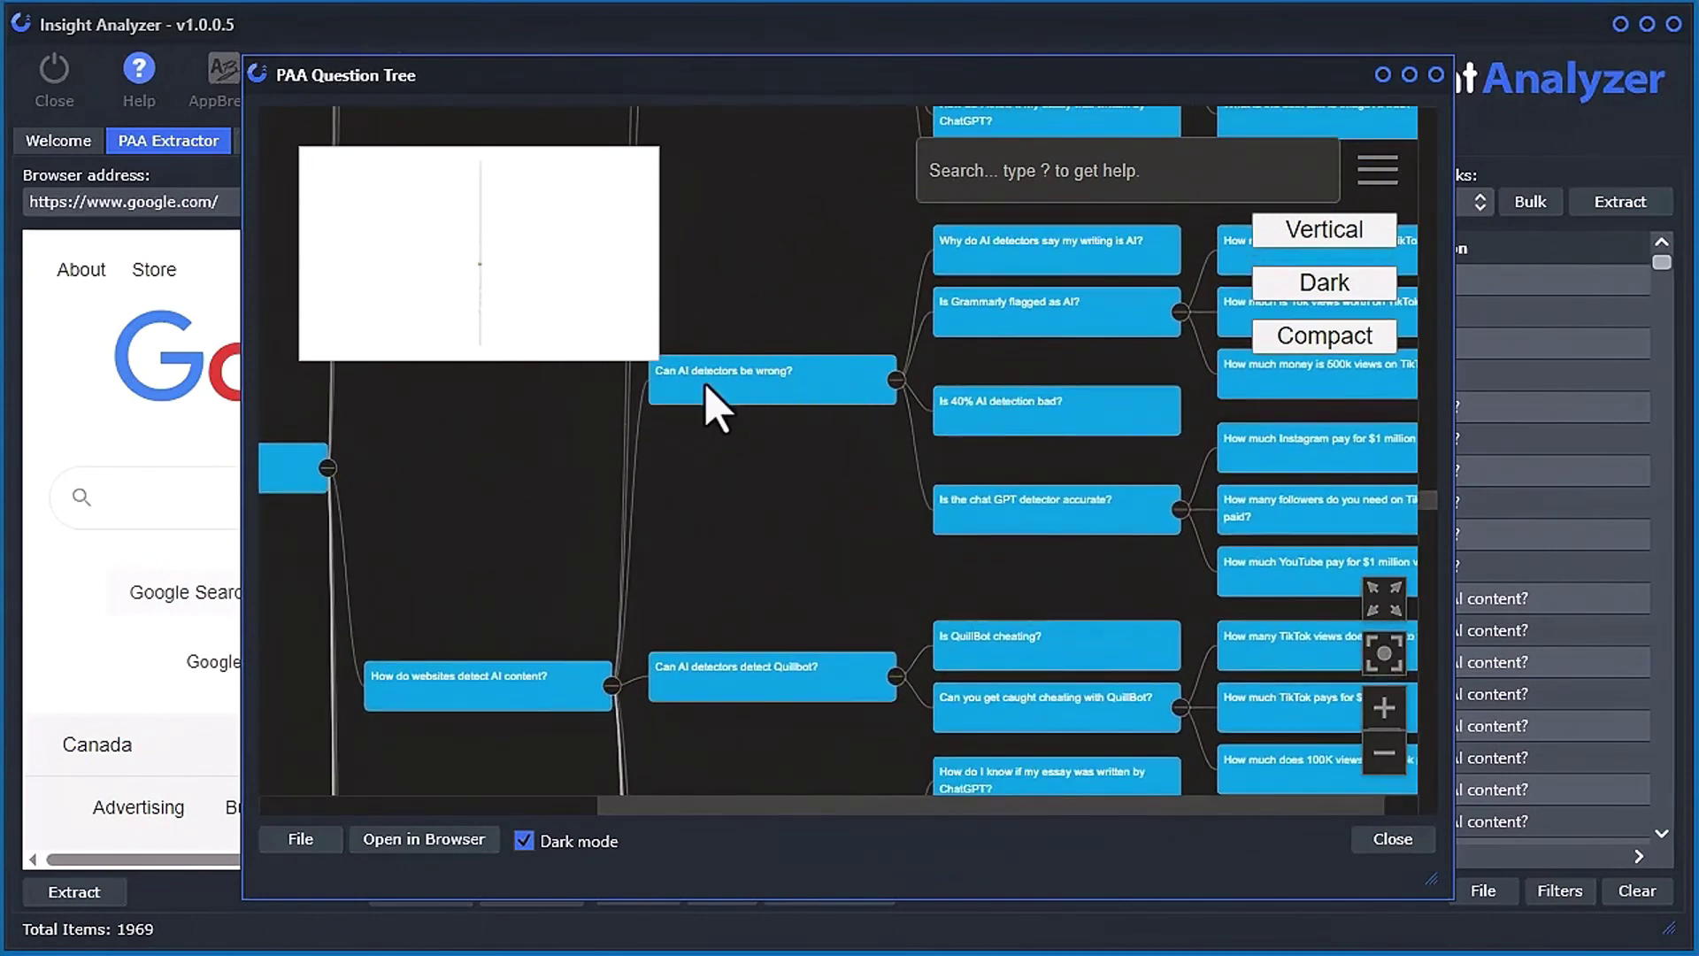
pyautogui.click(708, 391)
pyautogui.click(788, 397)
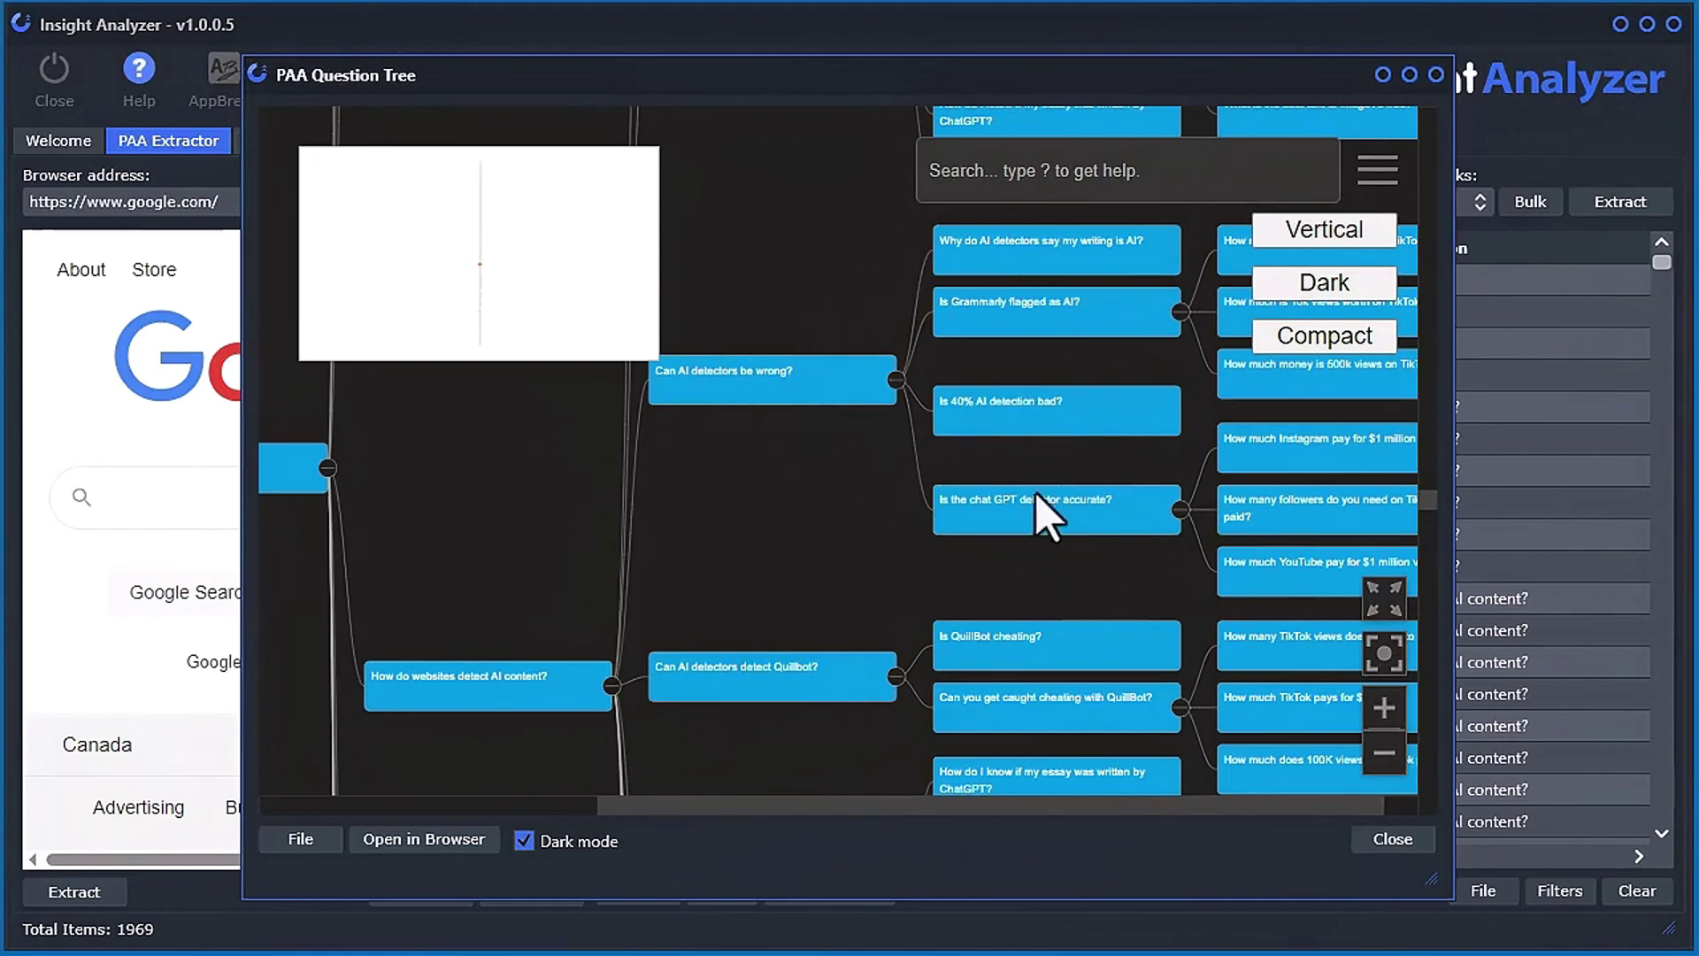
pyautogui.moveTo(876, 534); pyautogui.dragTo(974, 430)
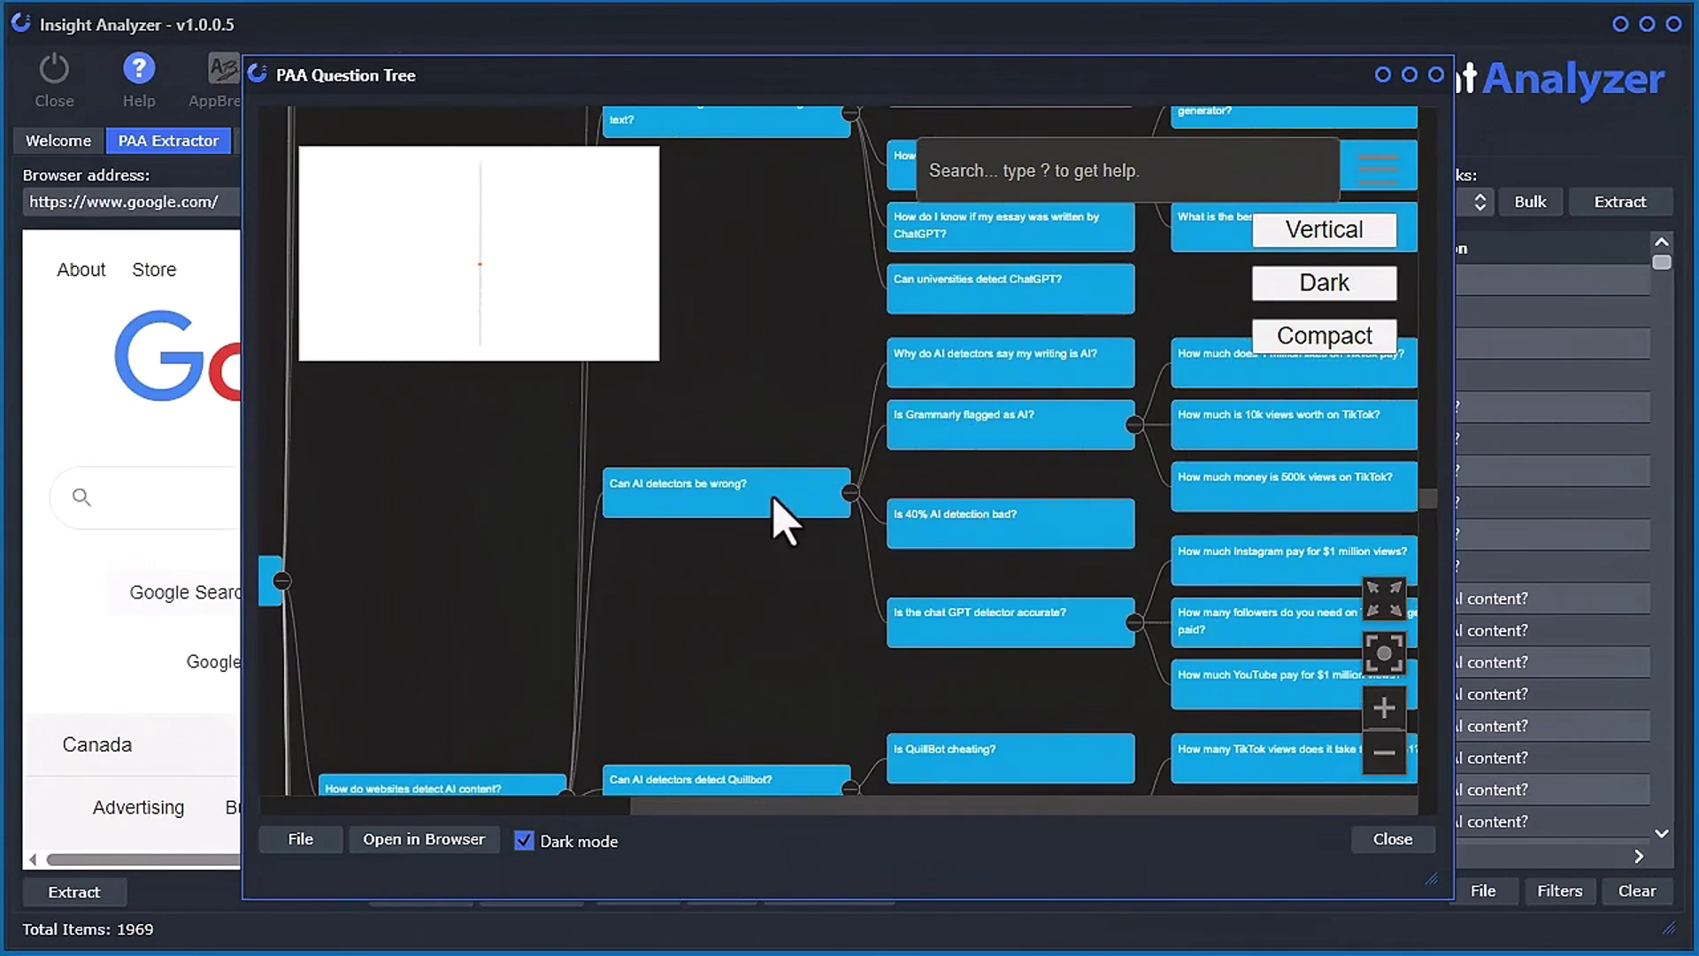
pyautogui.click(1407, 841)
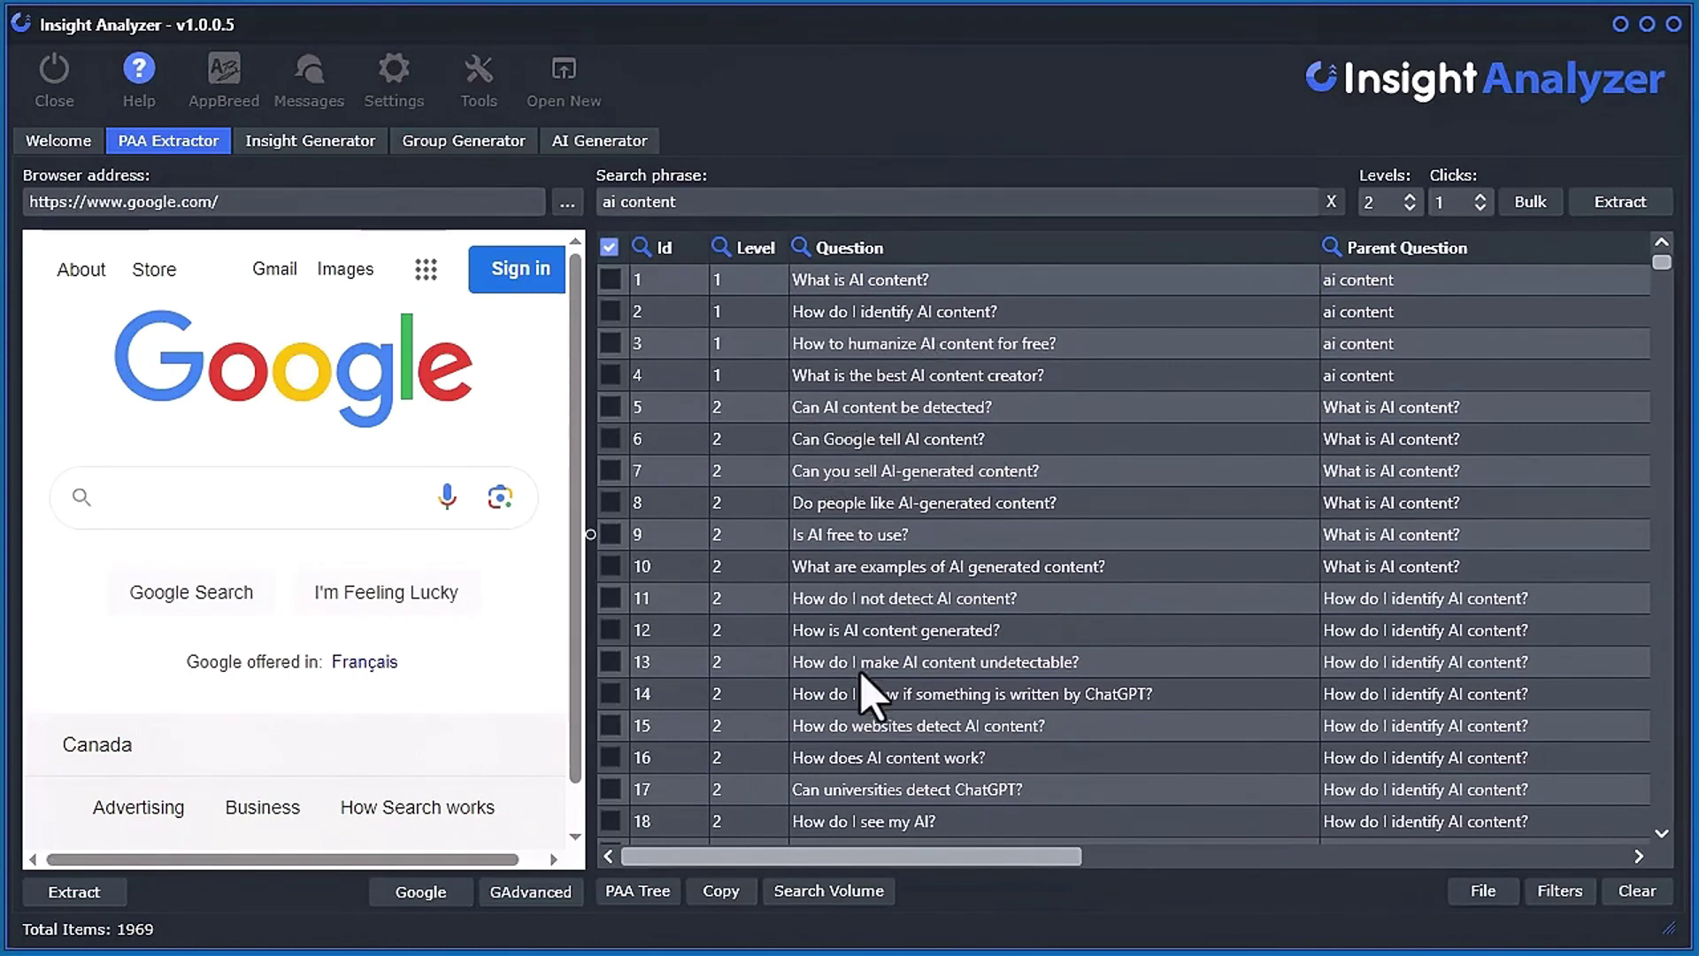
pyautogui.click(294, 144)
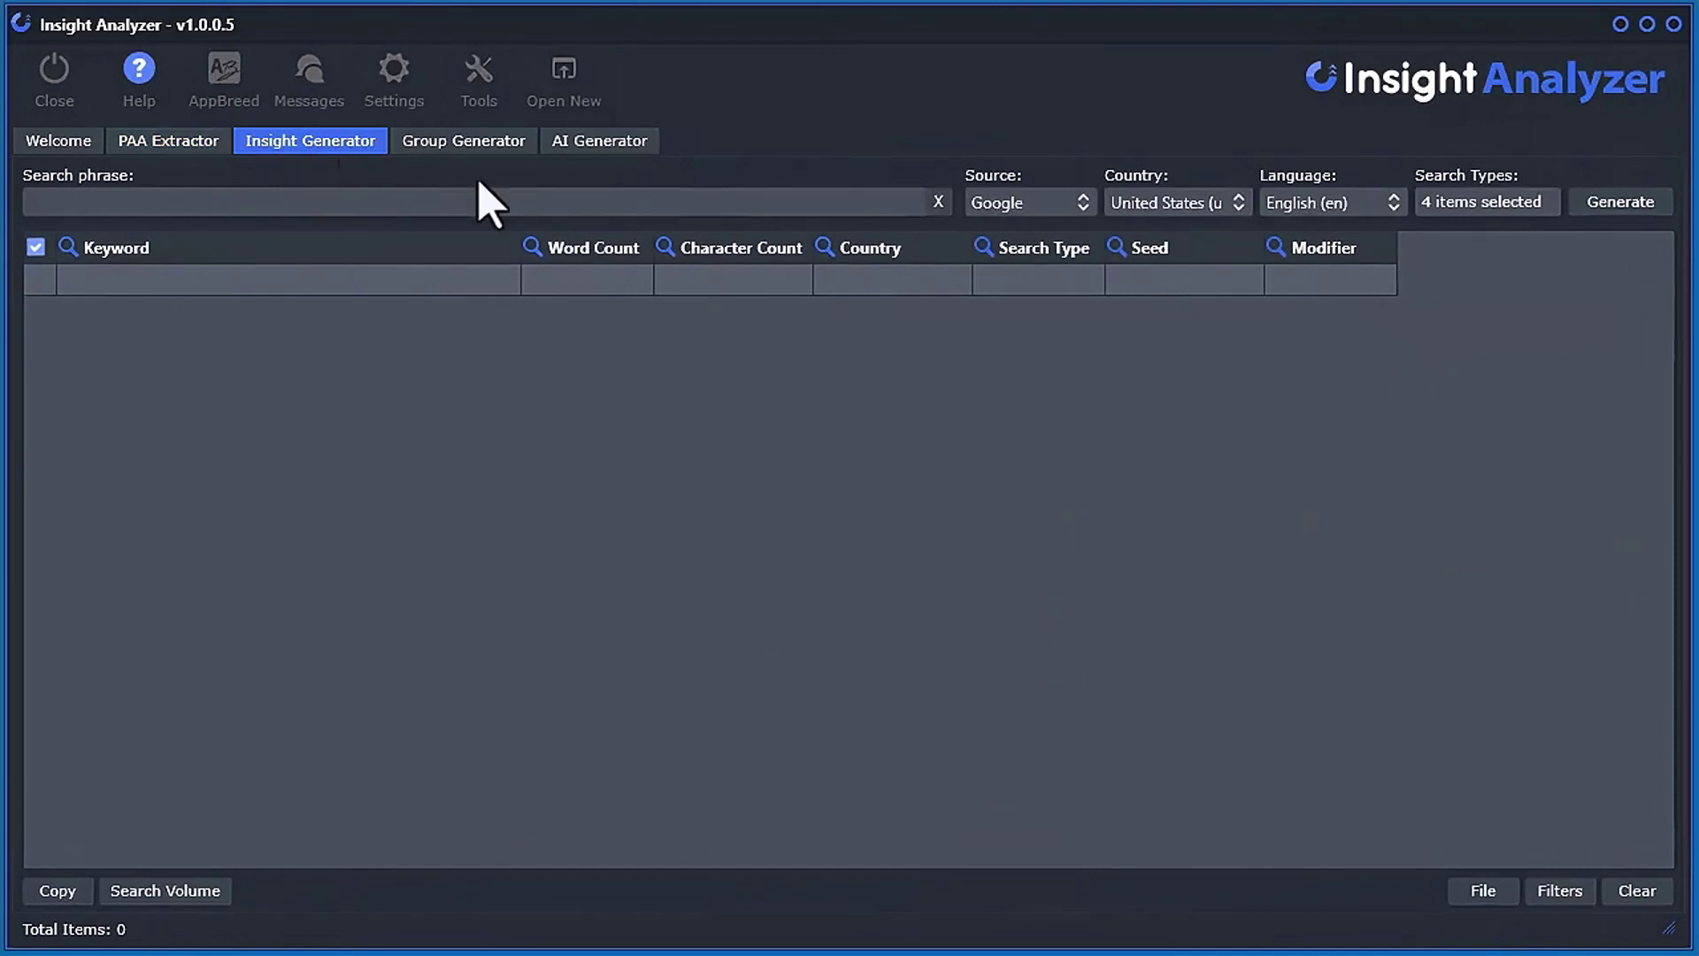
pyautogui.click(175, 144)
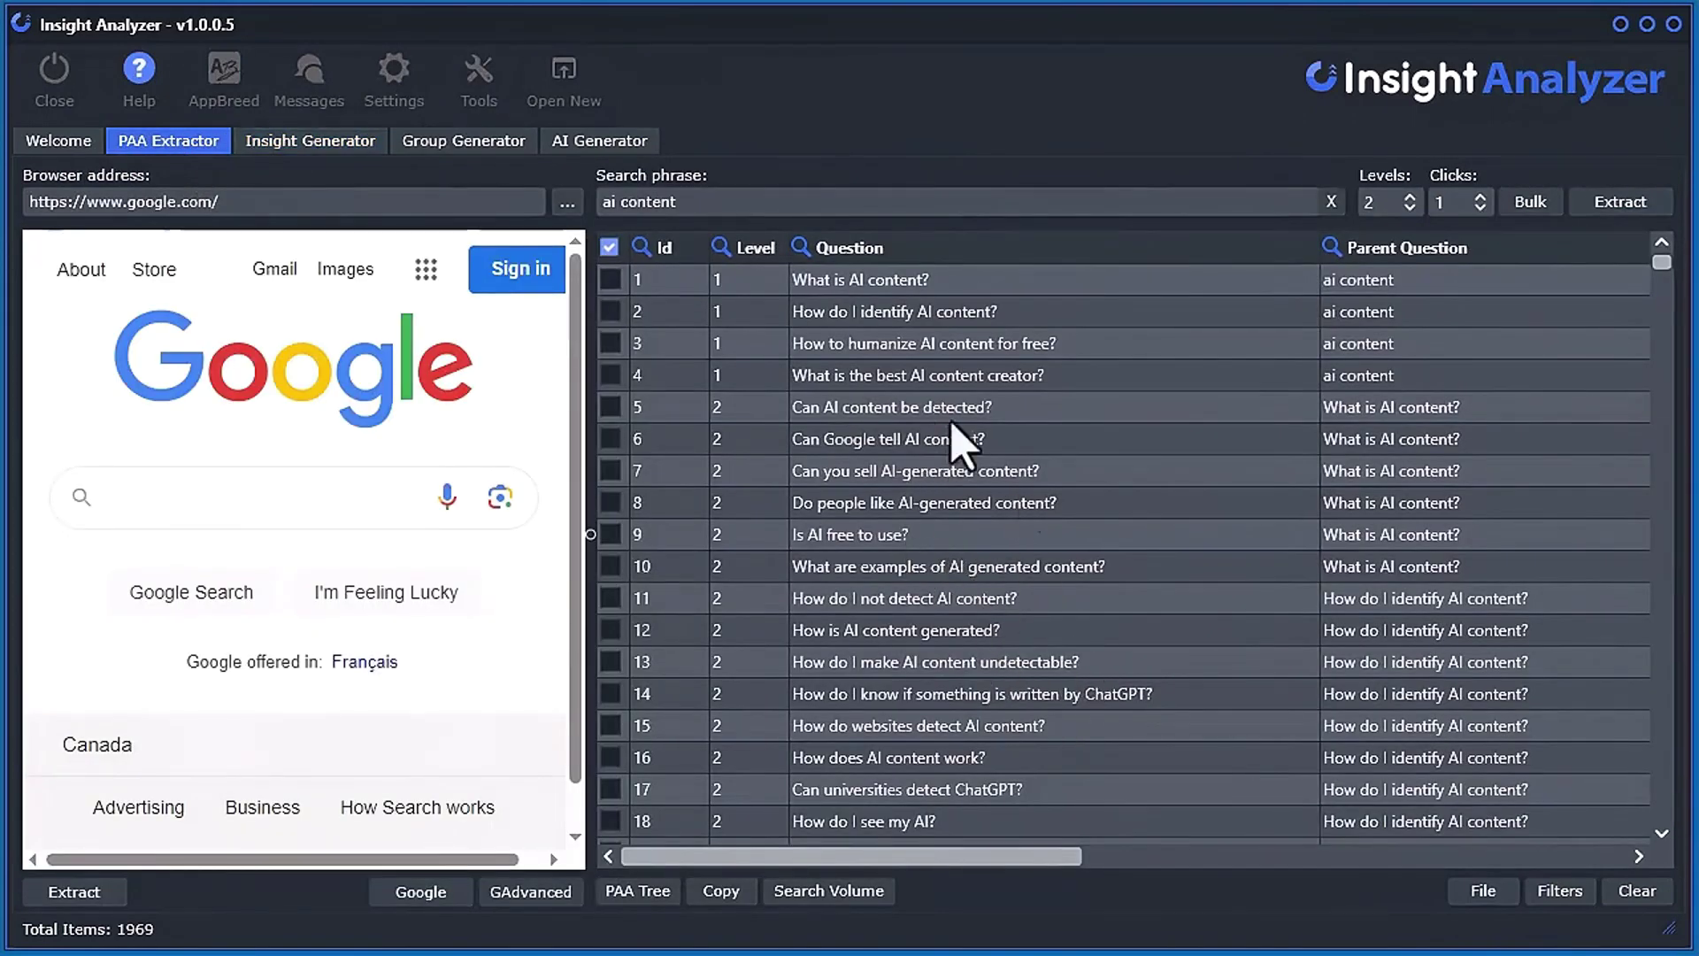
pyautogui.click(467, 143)
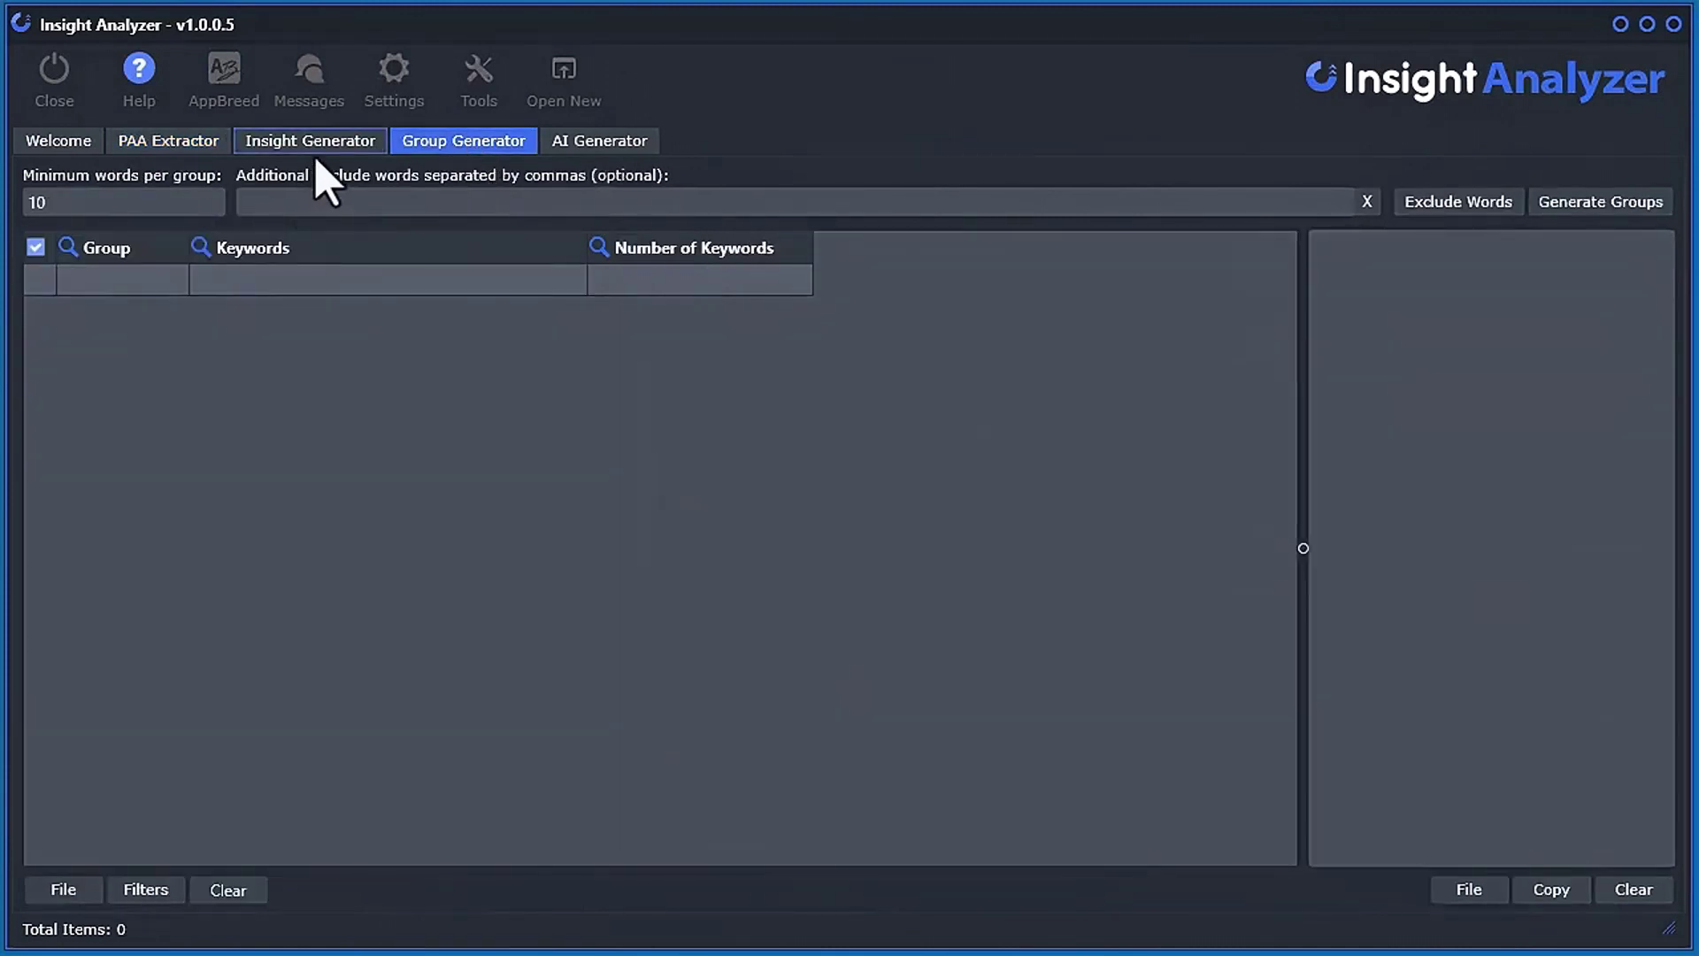
pyautogui.click(192, 151)
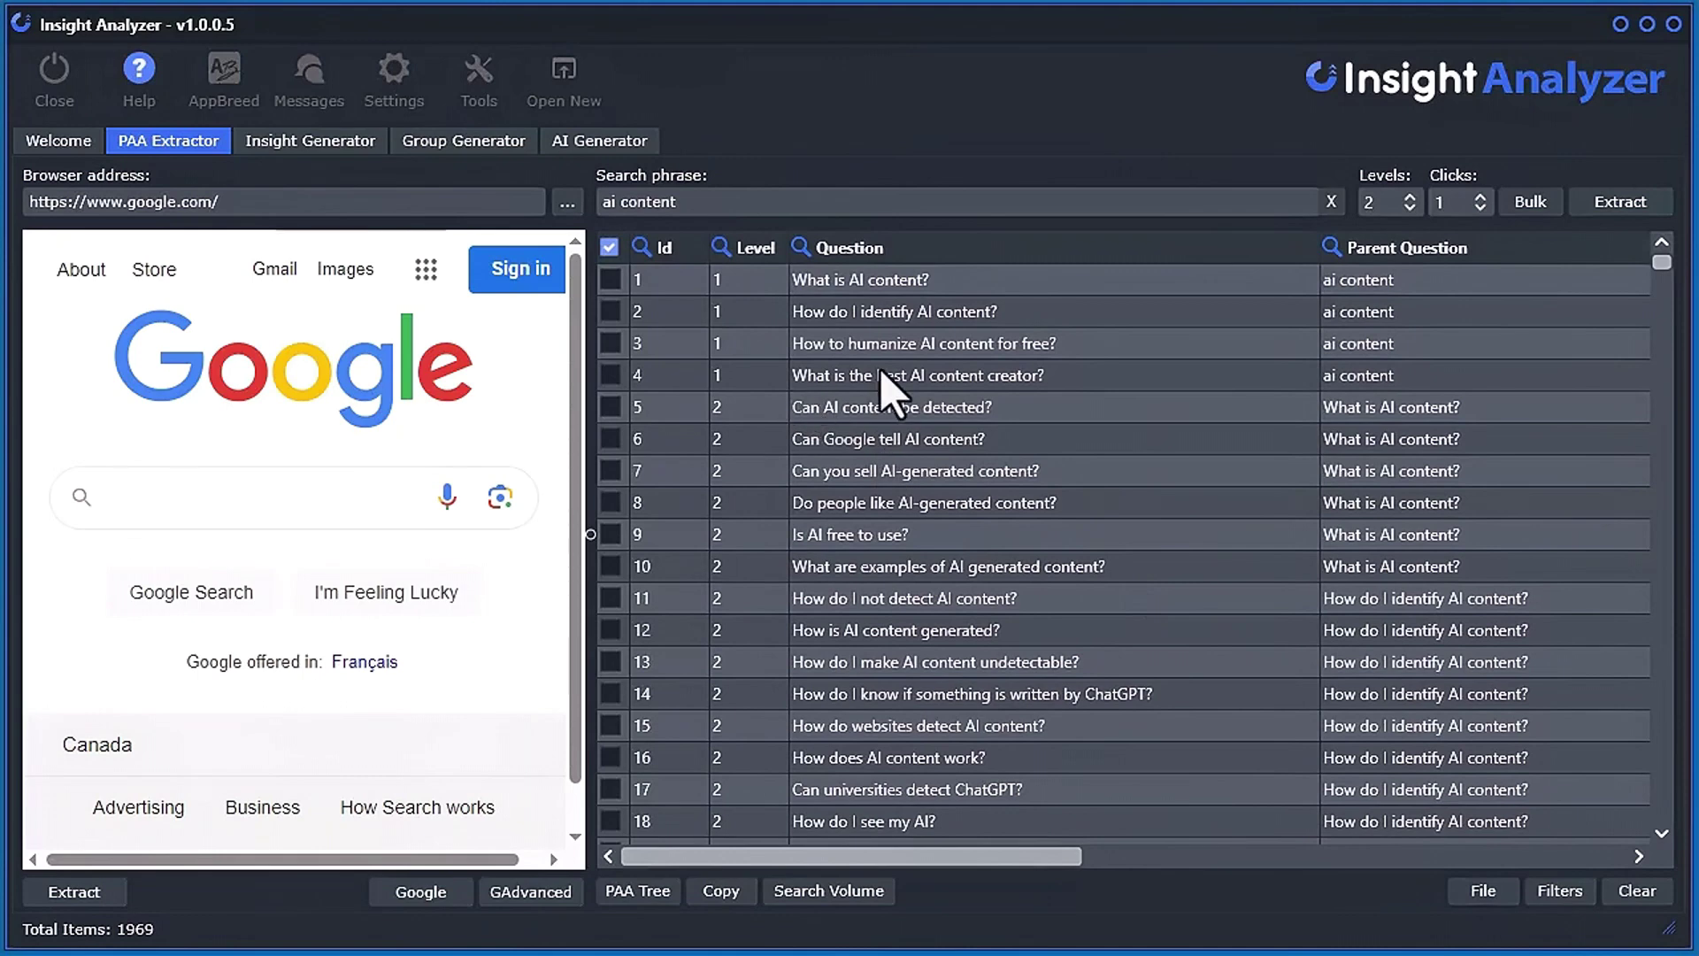
# Send all extracted "ai content" questions to the Group Generator tool
pyautogui.rightClick(885, 390)
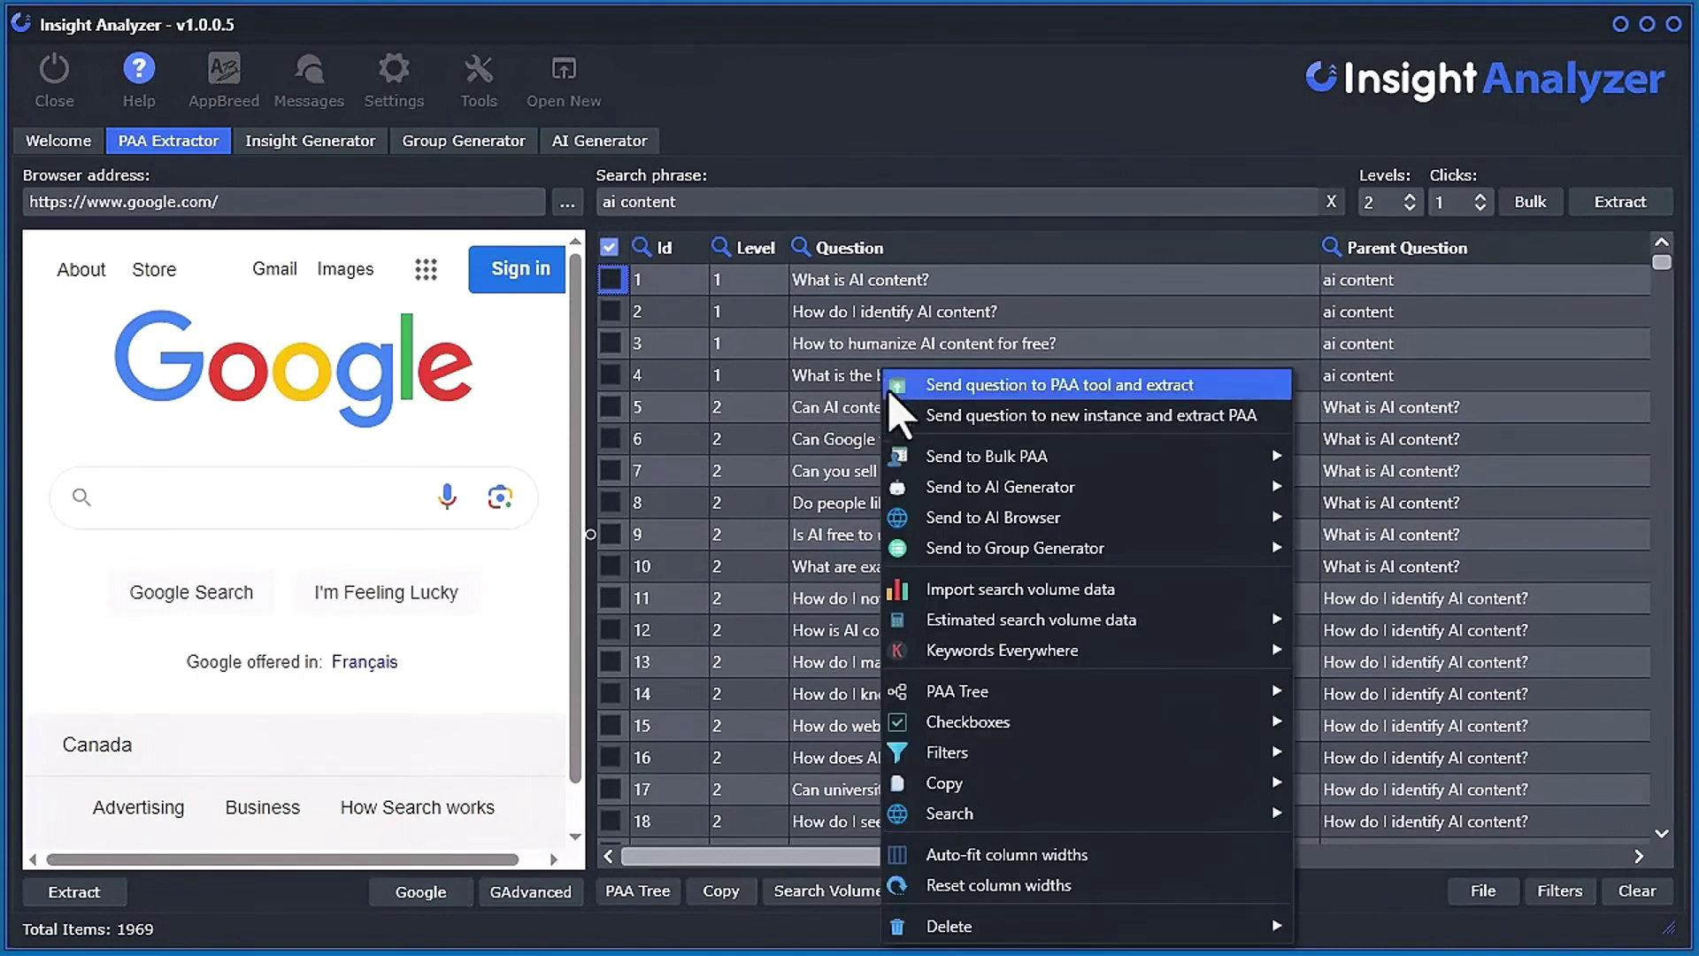
pyautogui.moveTo(1015, 553)
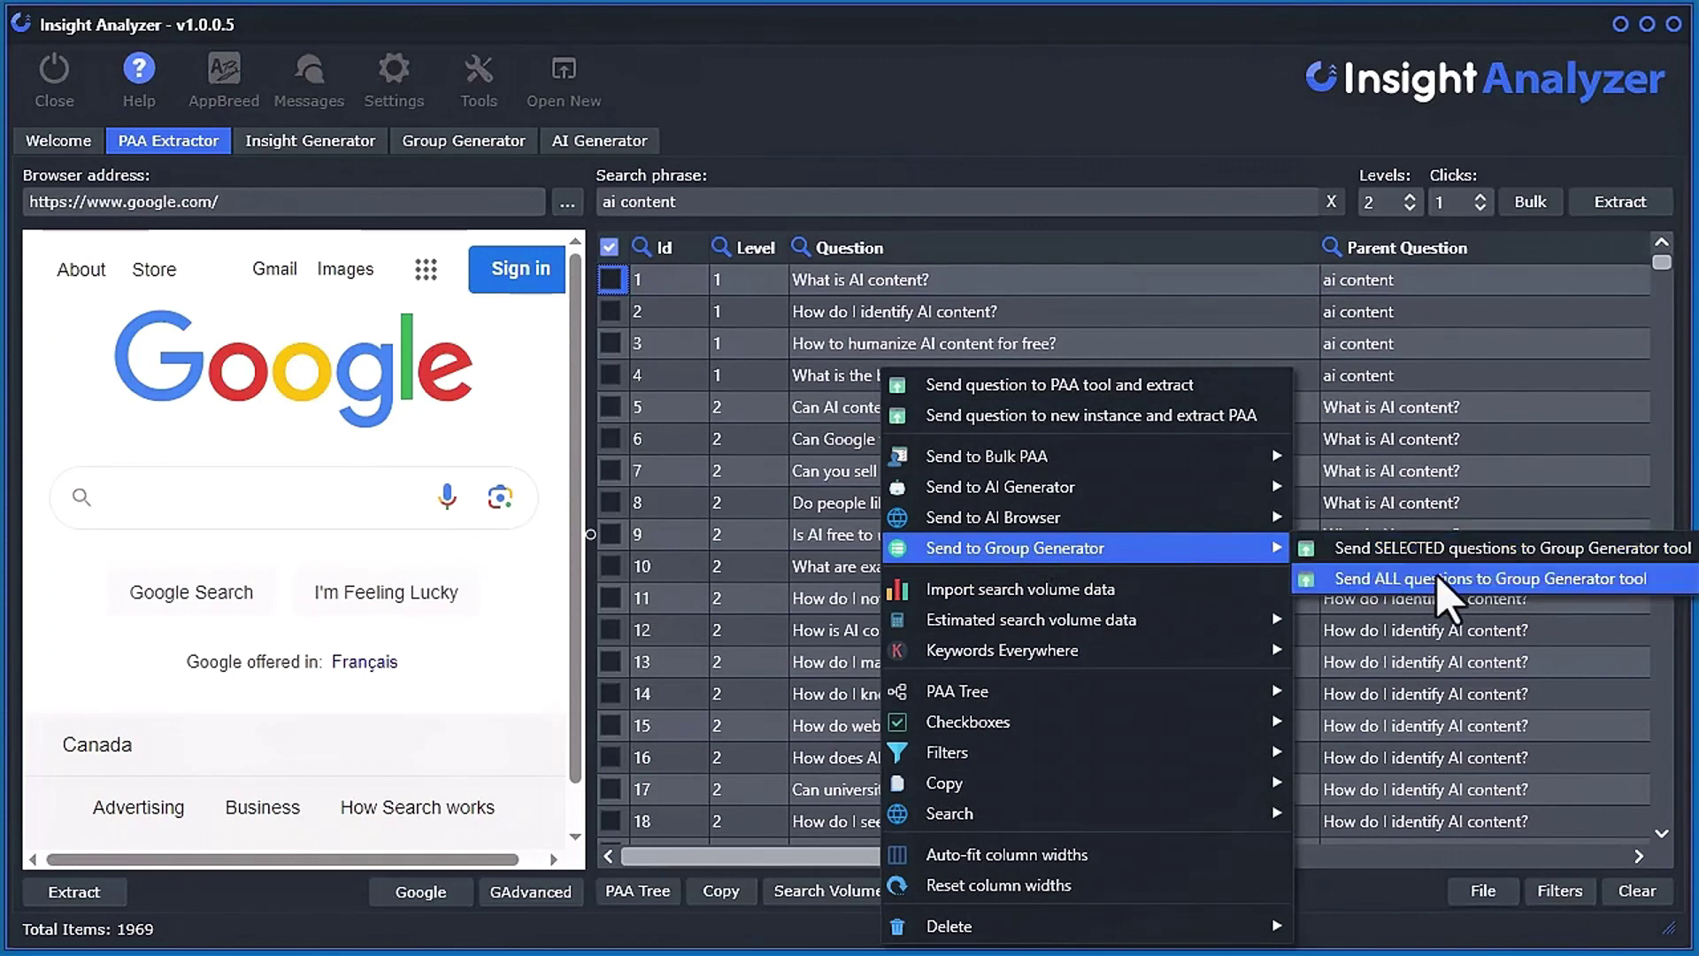
pyautogui.click(1488, 581)
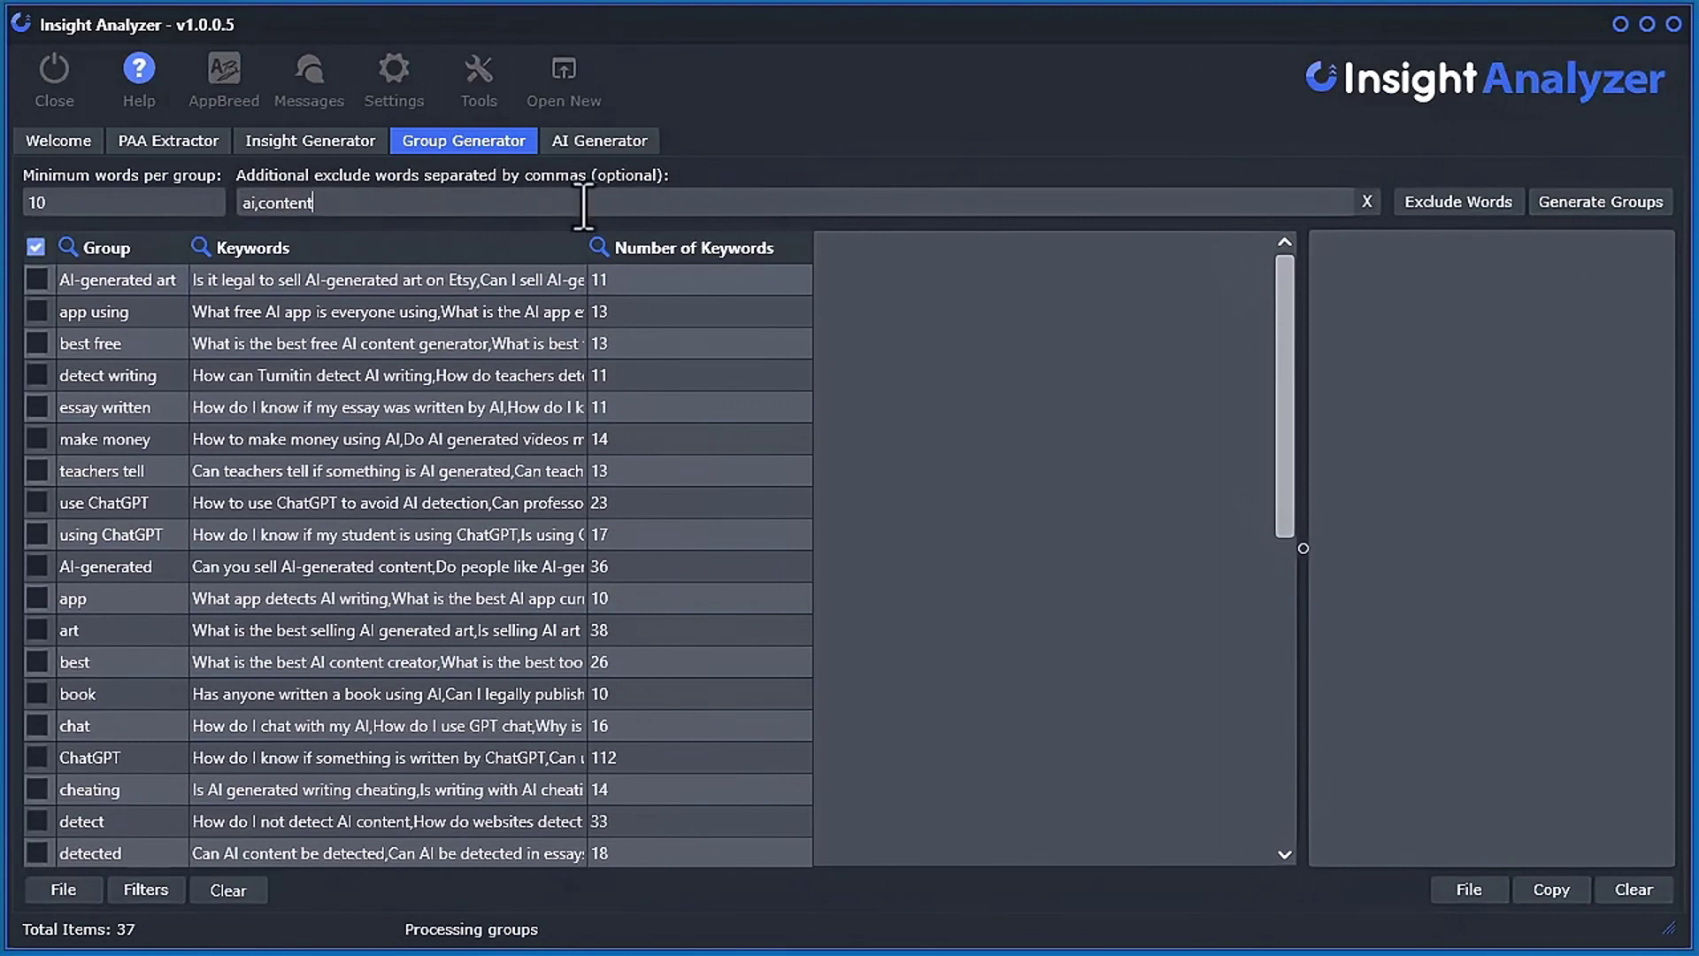
# Check the exclude words and examine the questions in the "app using", "best free" and "Not Grouped" groups
pyautogui.doubleClick(301, 203)
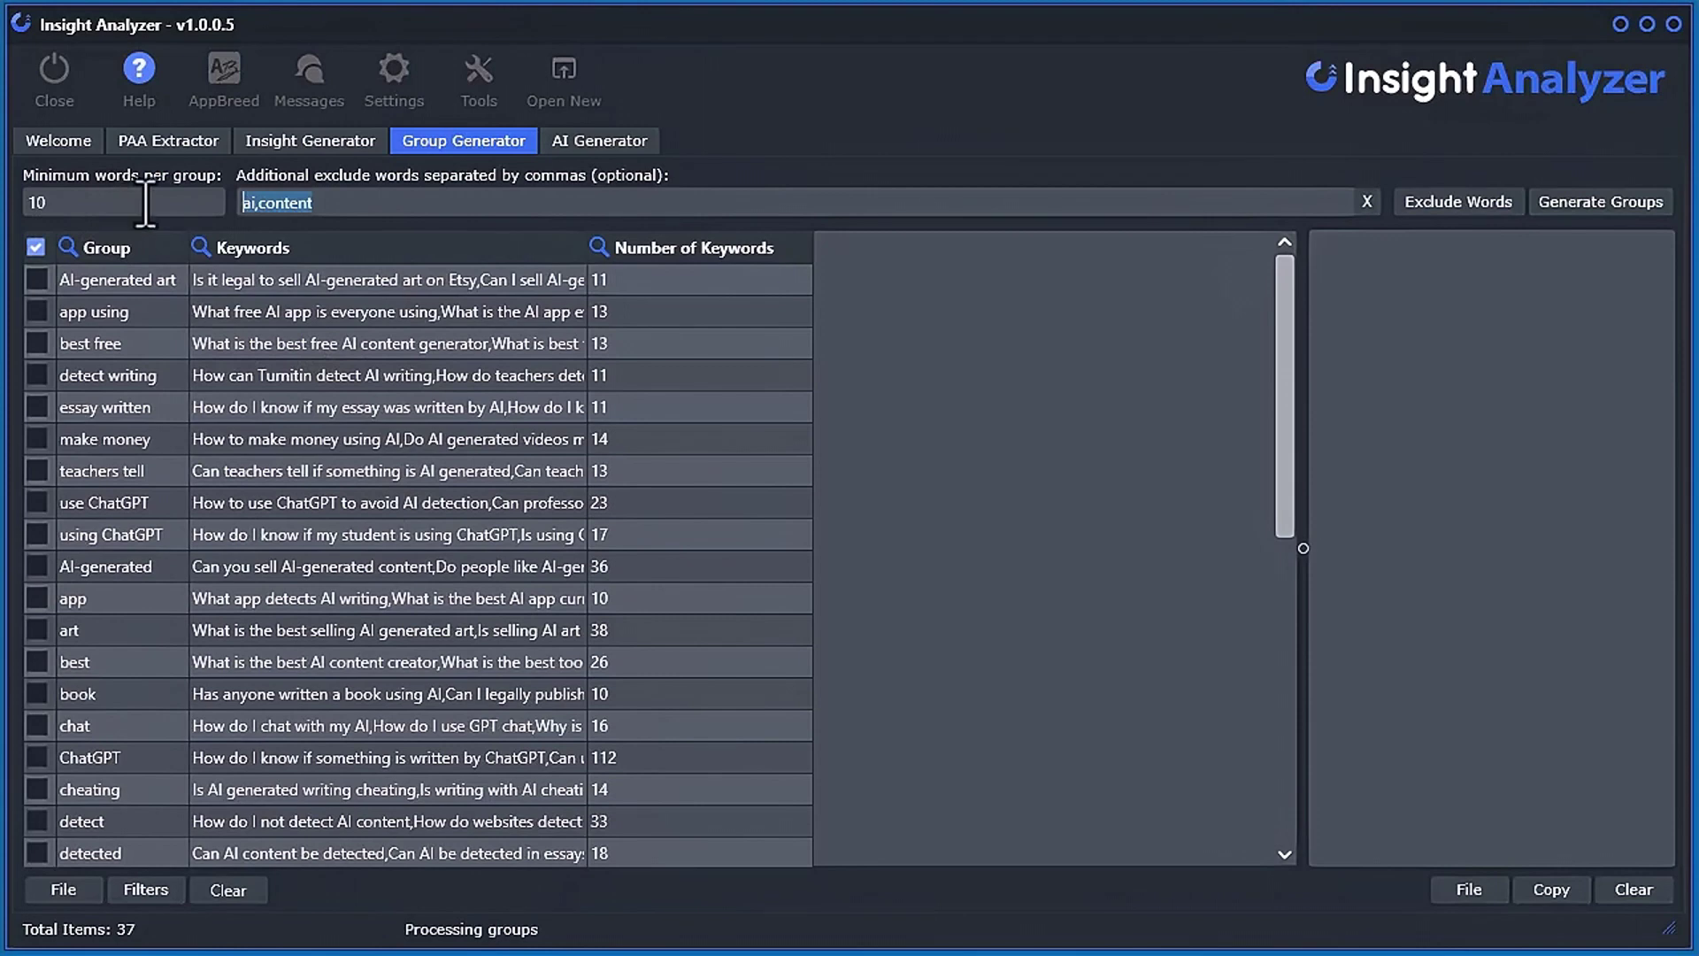
pyautogui.click(347, 314)
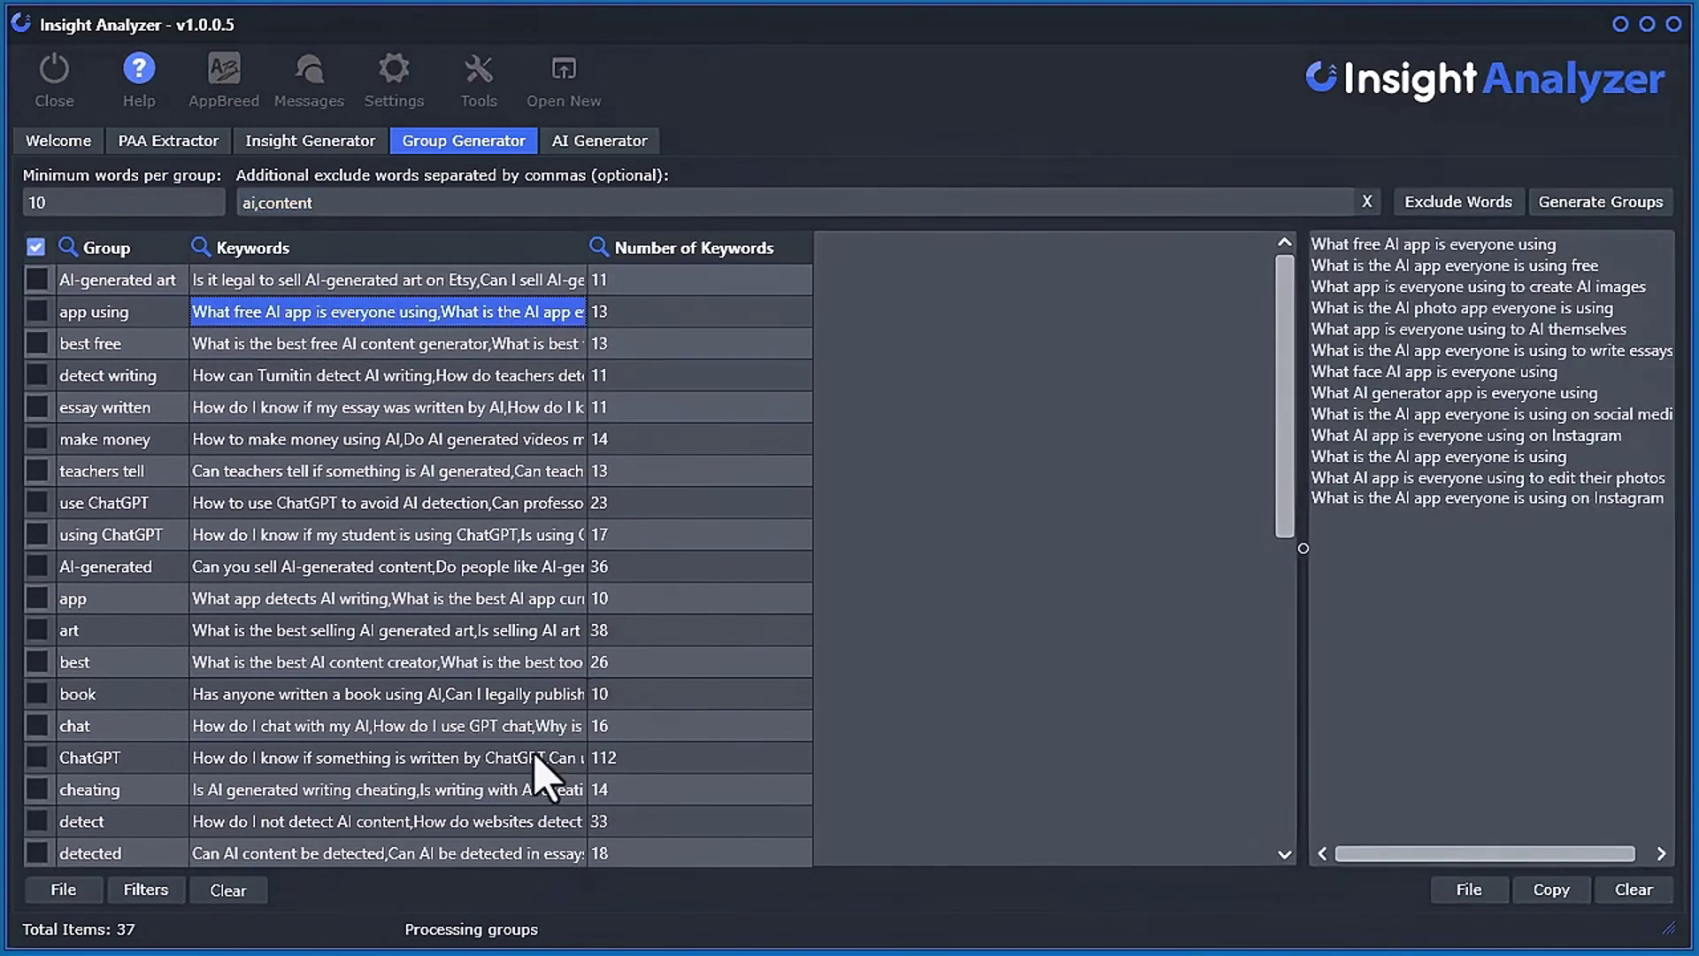
pyautogui.click(456, 344)
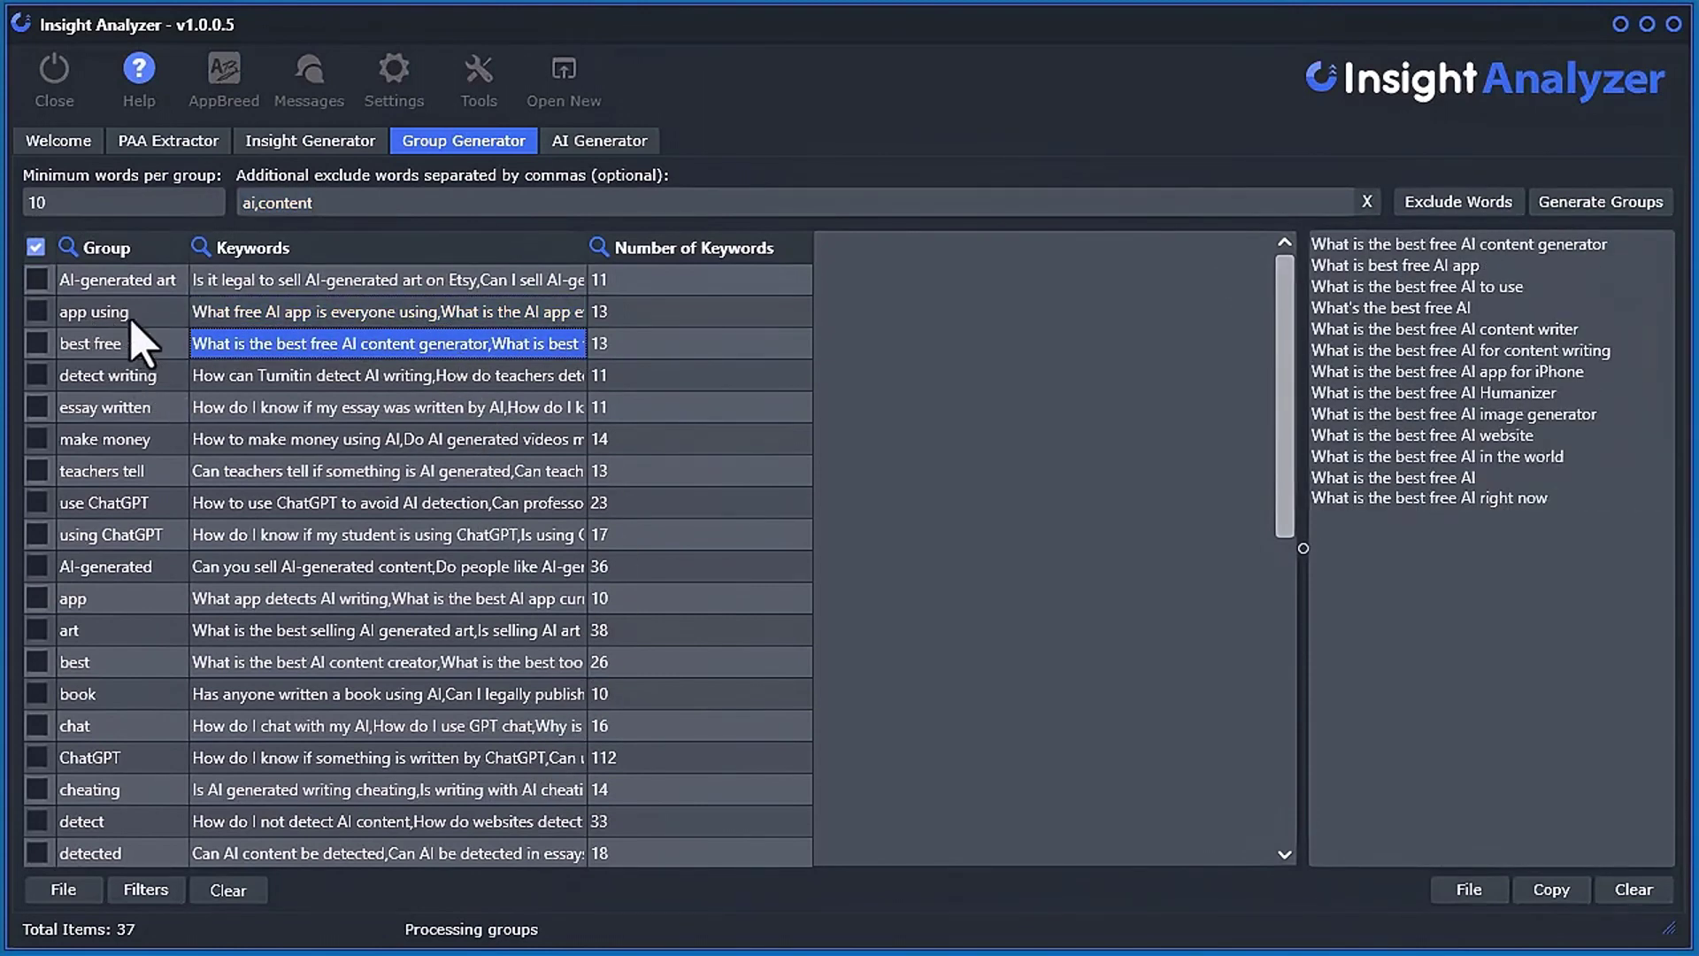
pyautogui.click(289, 317)
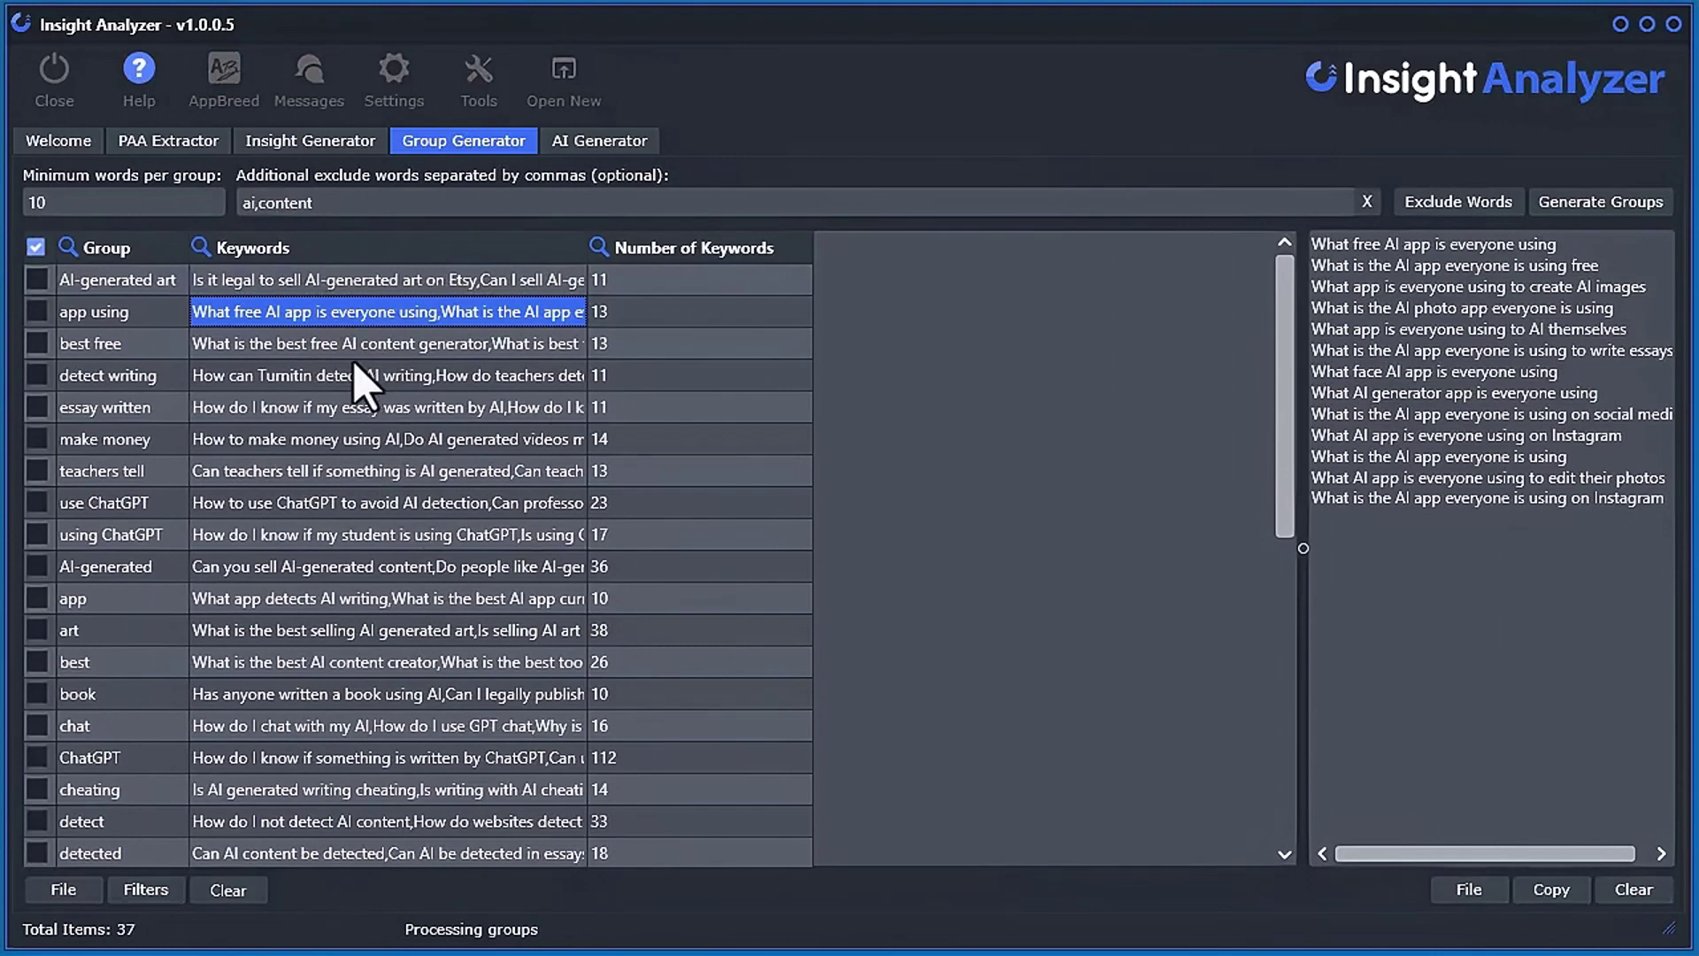
pyautogui.scroll(-6, 428, 637)
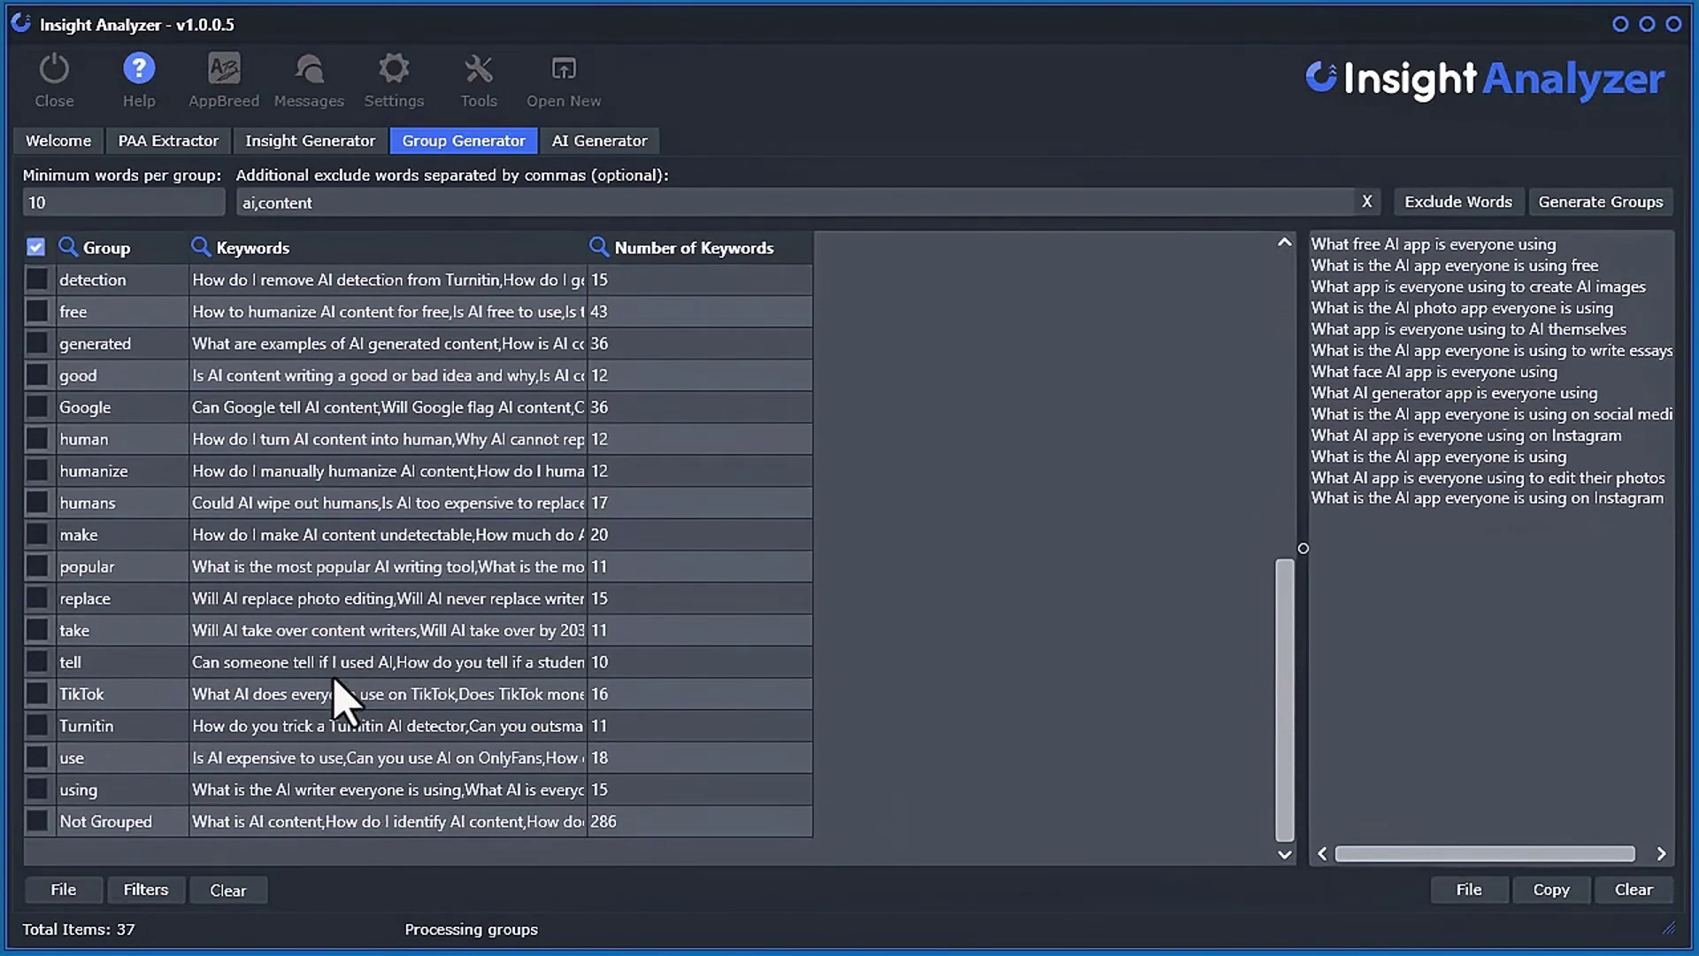
pyautogui.click(382, 823)
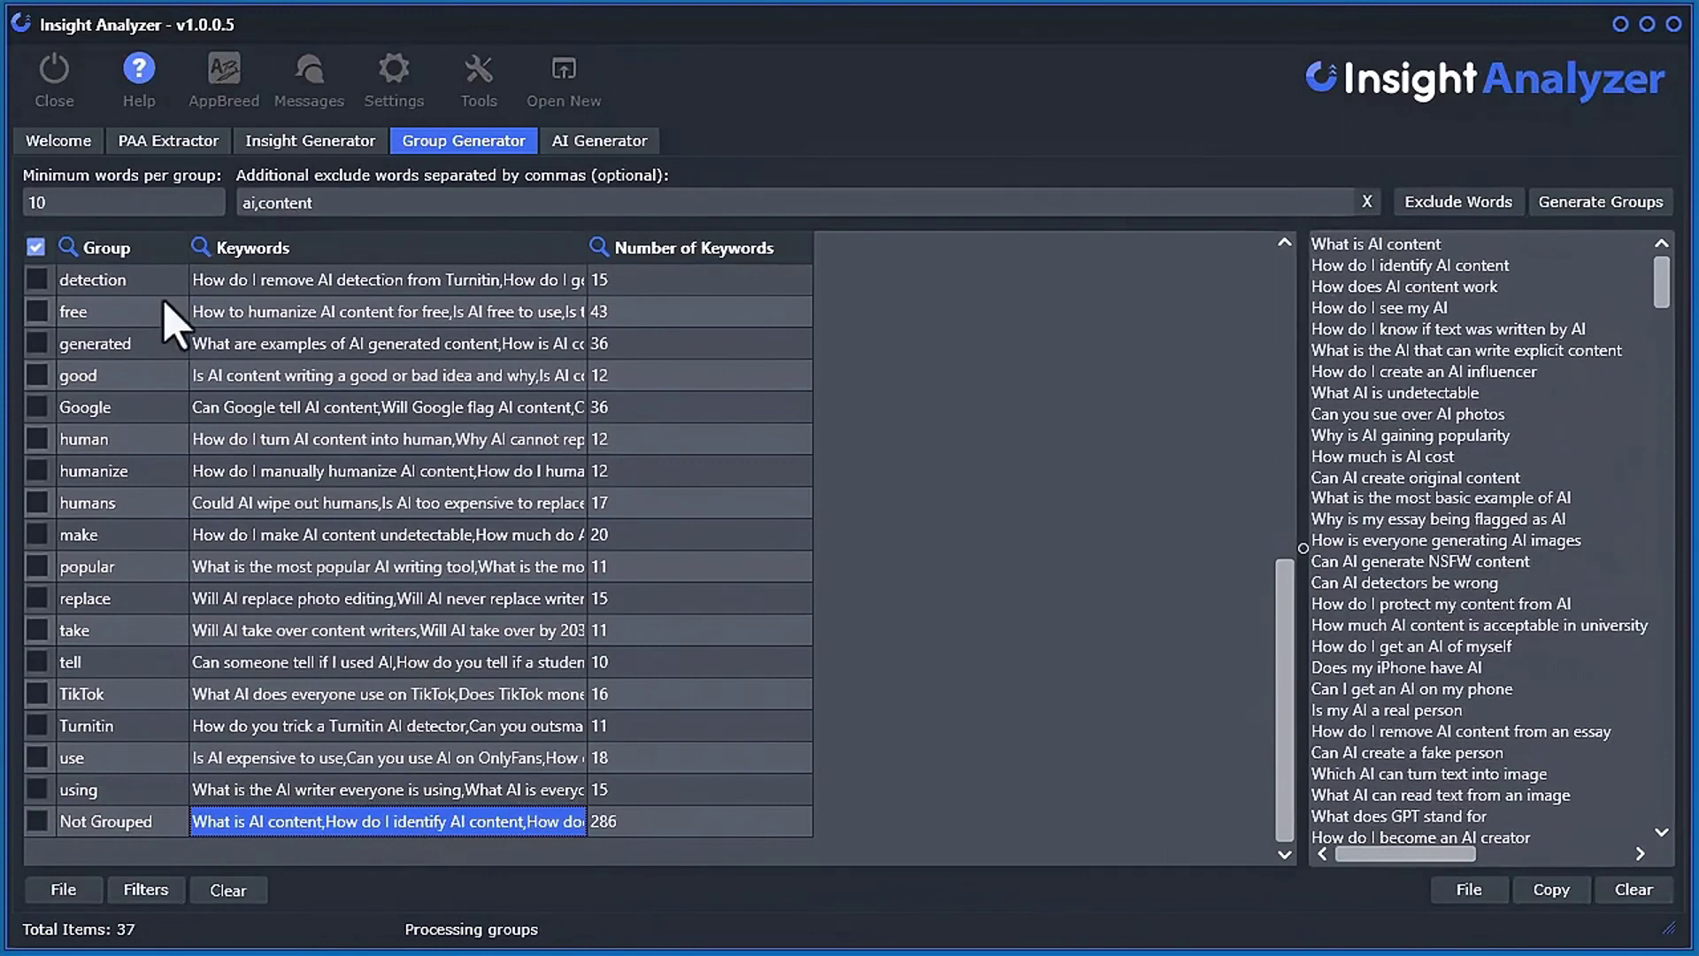
pyautogui.scroll(2, 433, 717)
pyautogui.scroll(5, 434, 721)
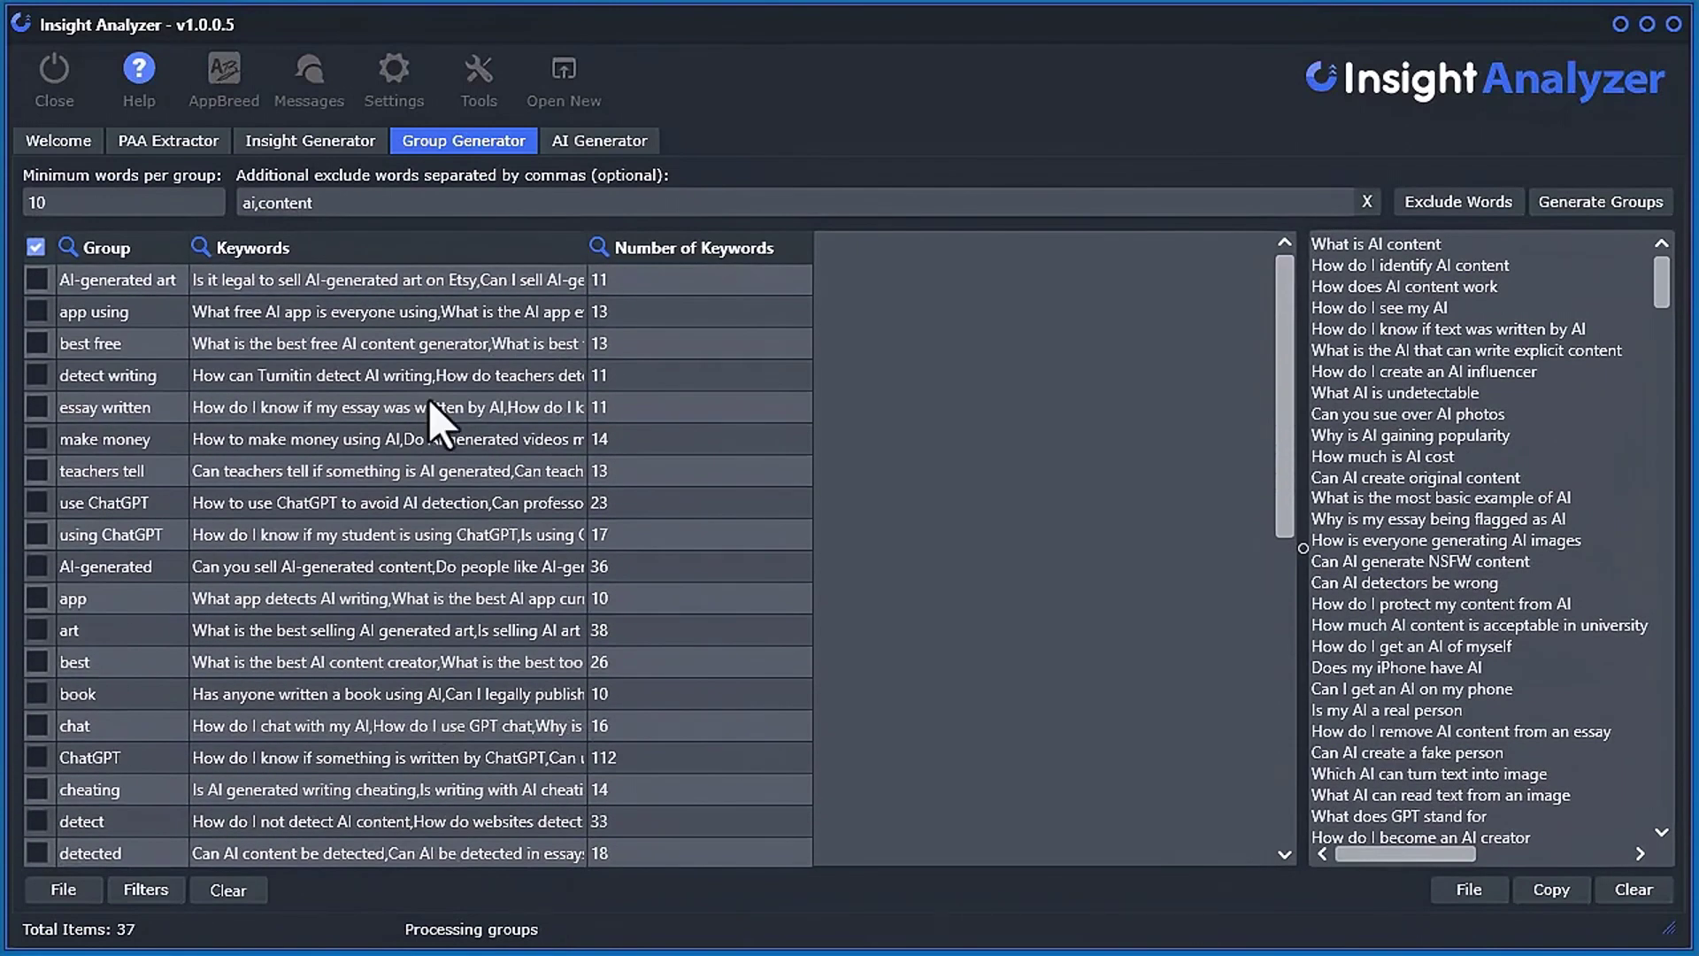
# Examine the questions of further groups, including "detect writing", "essay written", "teachers tell", "make money" and "art"
pyautogui.click(327, 312)
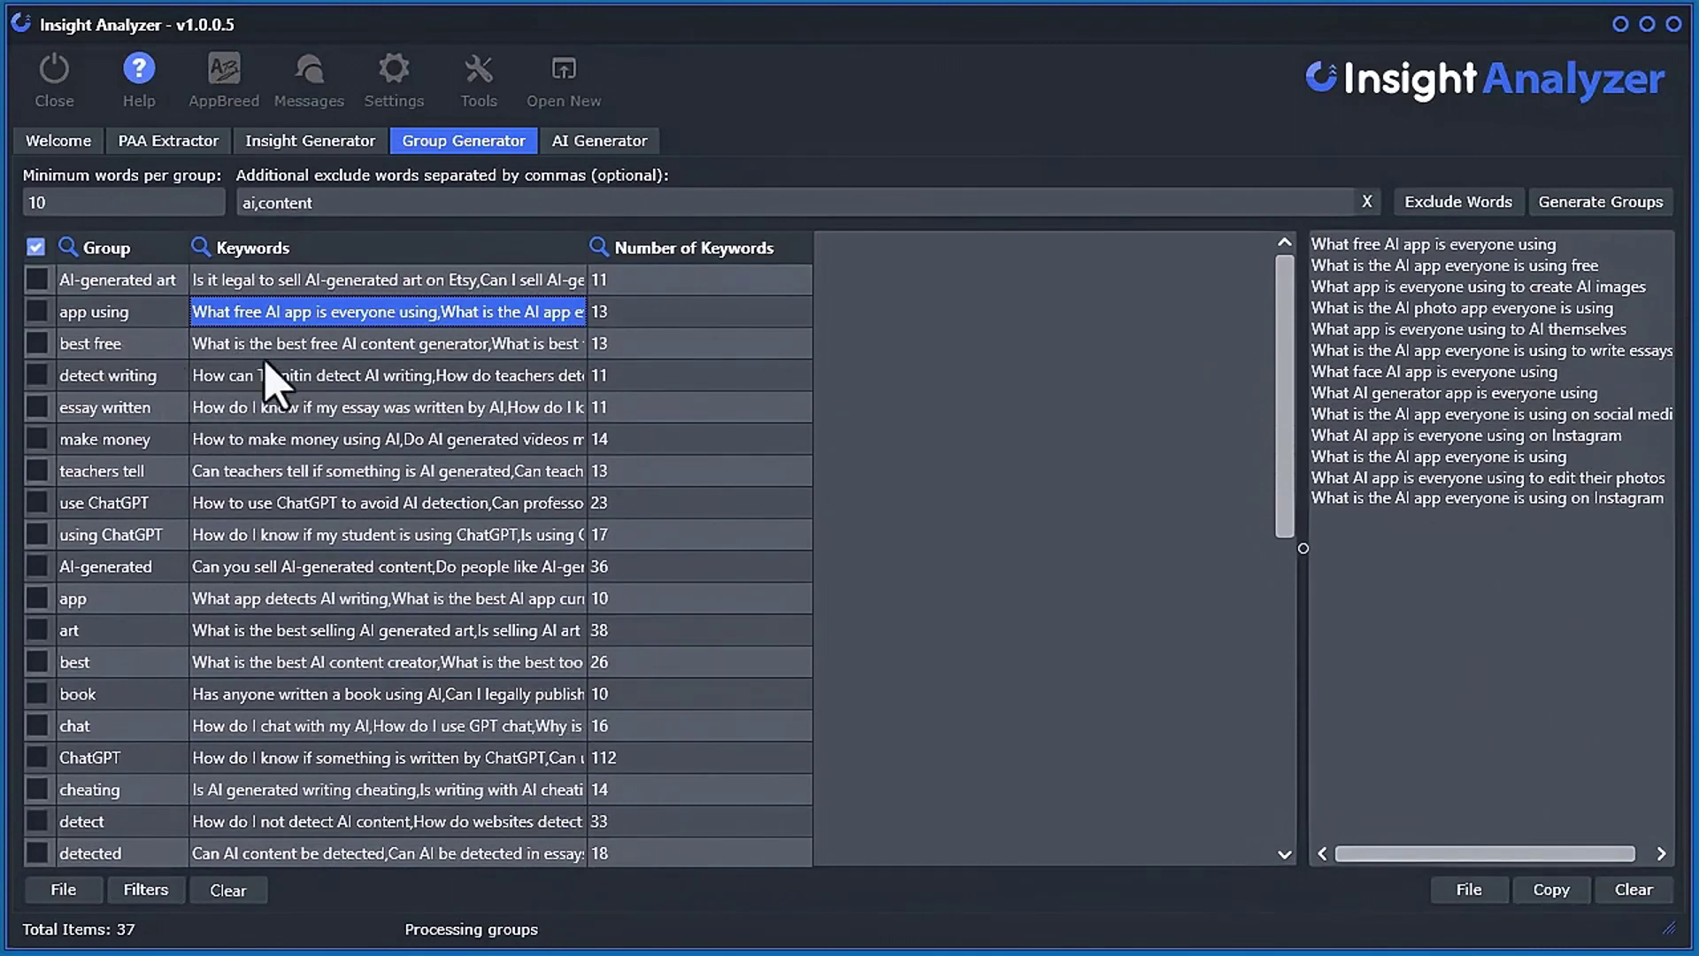
pyautogui.click(306, 347)
pyautogui.click(387, 380)
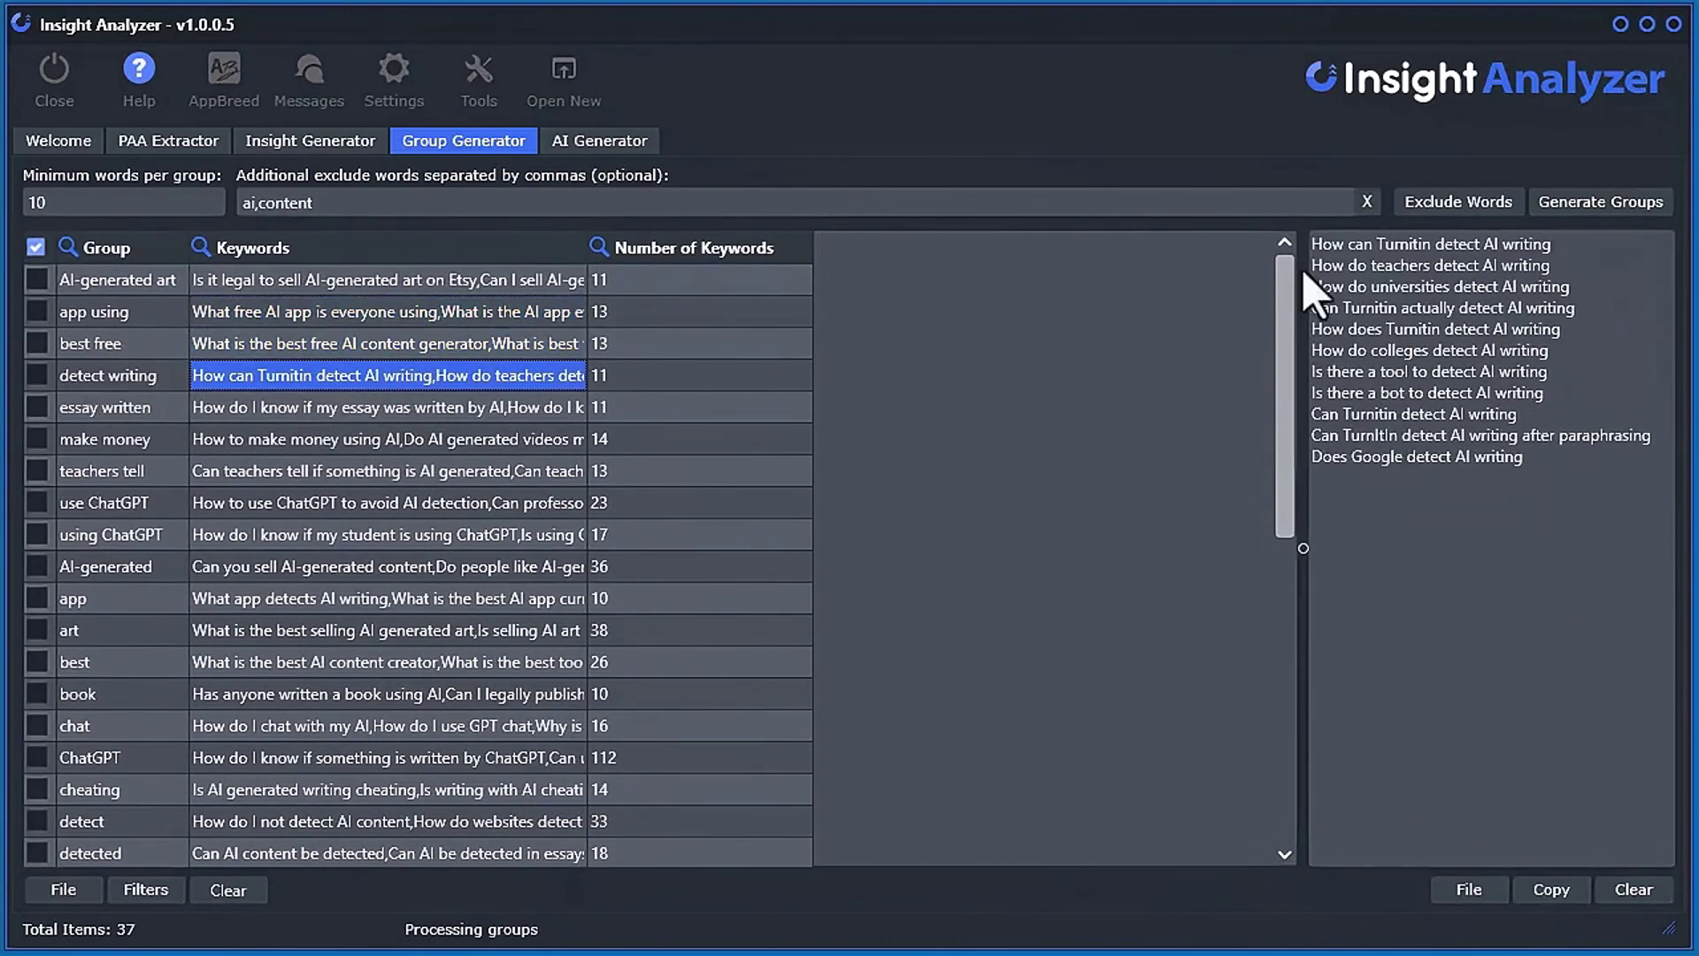
pyautogui.click(431, 409)
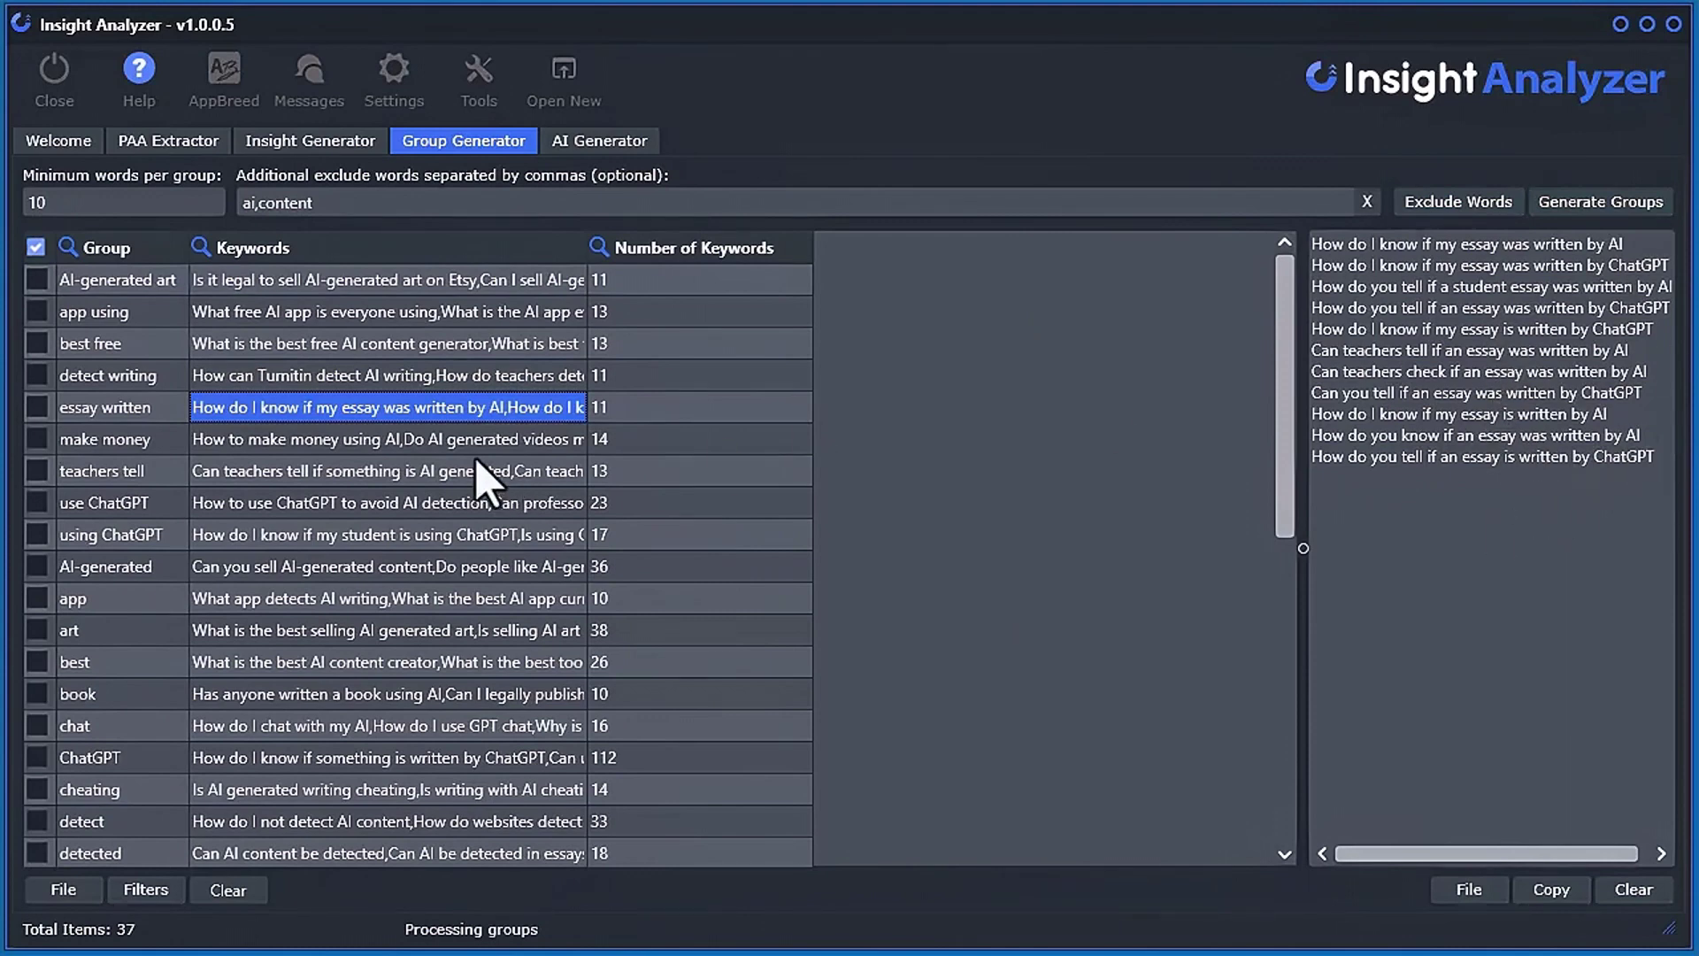
pyautogui.click(452, 441)
pyautogui.click(442, 472)
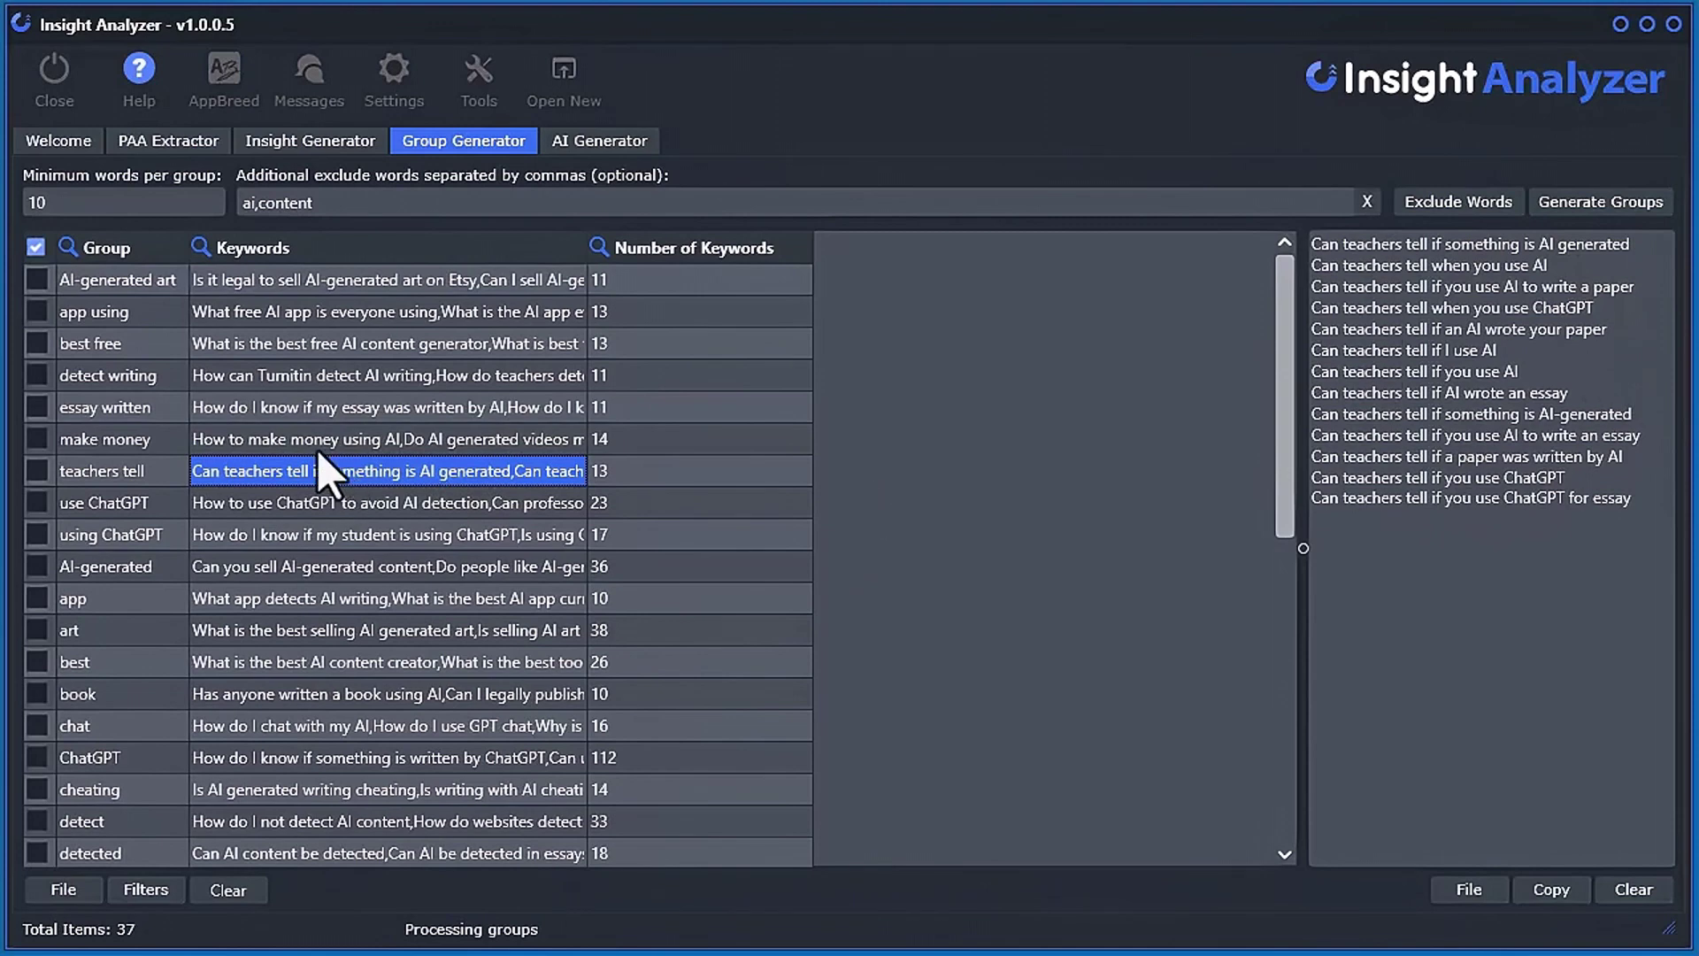
pyautogui.click(363, 440)
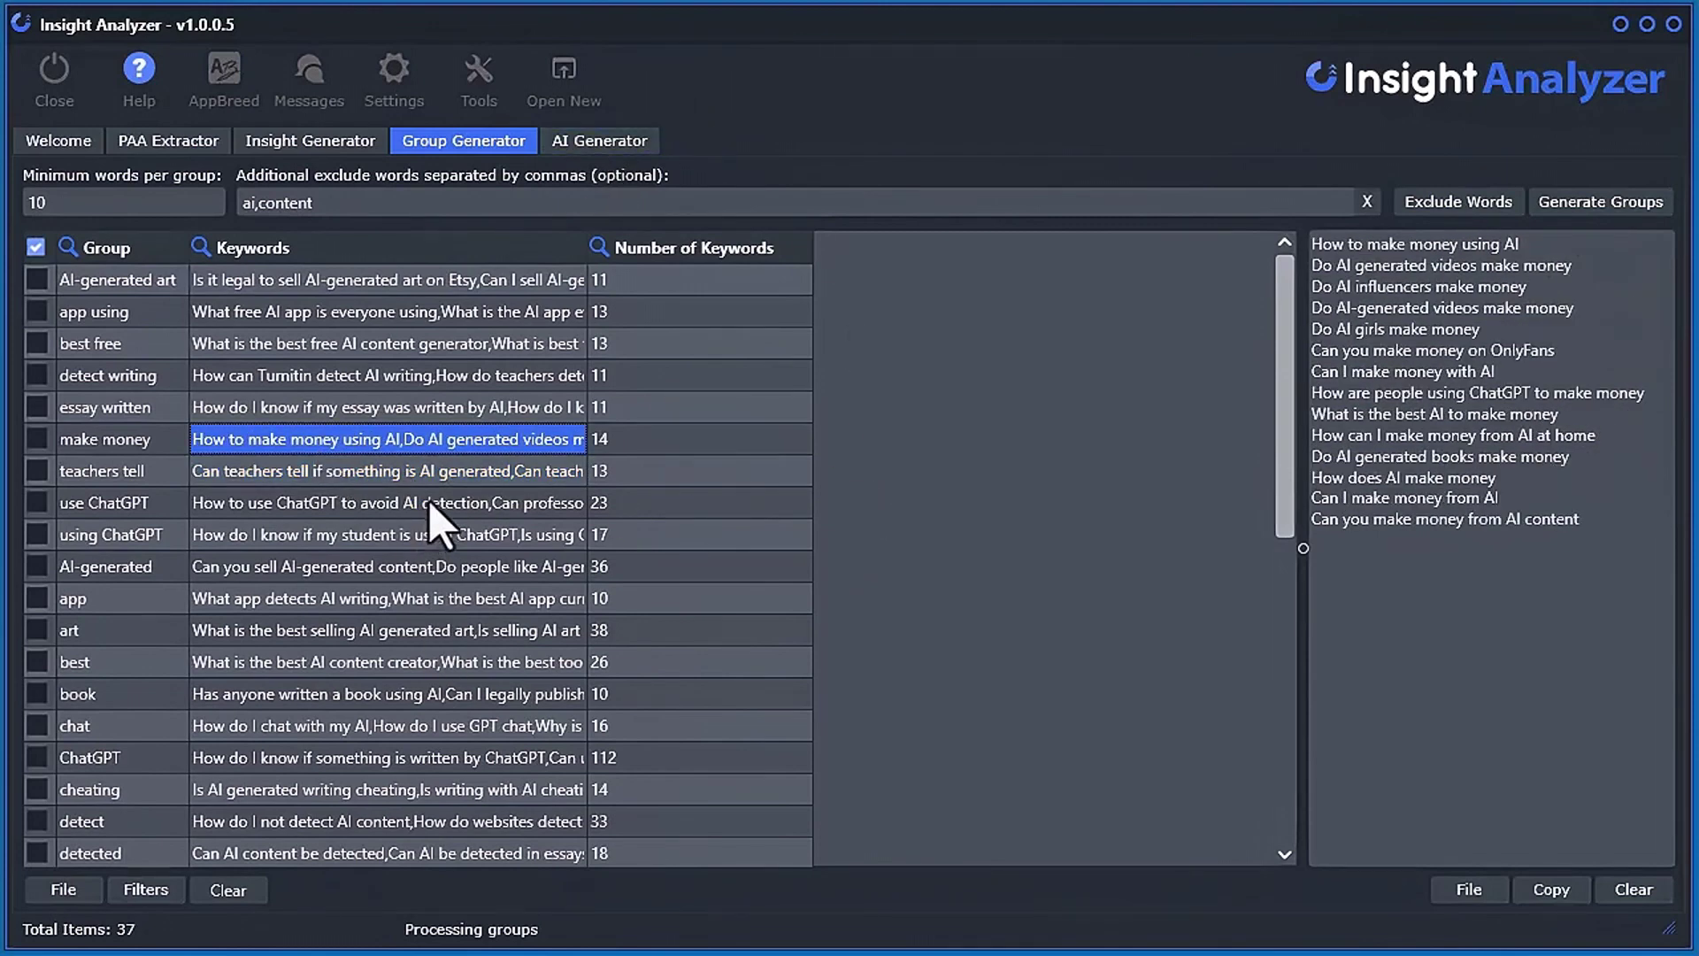
pyautogui.click(410, 630)
pyautogui.scroll(-2, 408, 691)
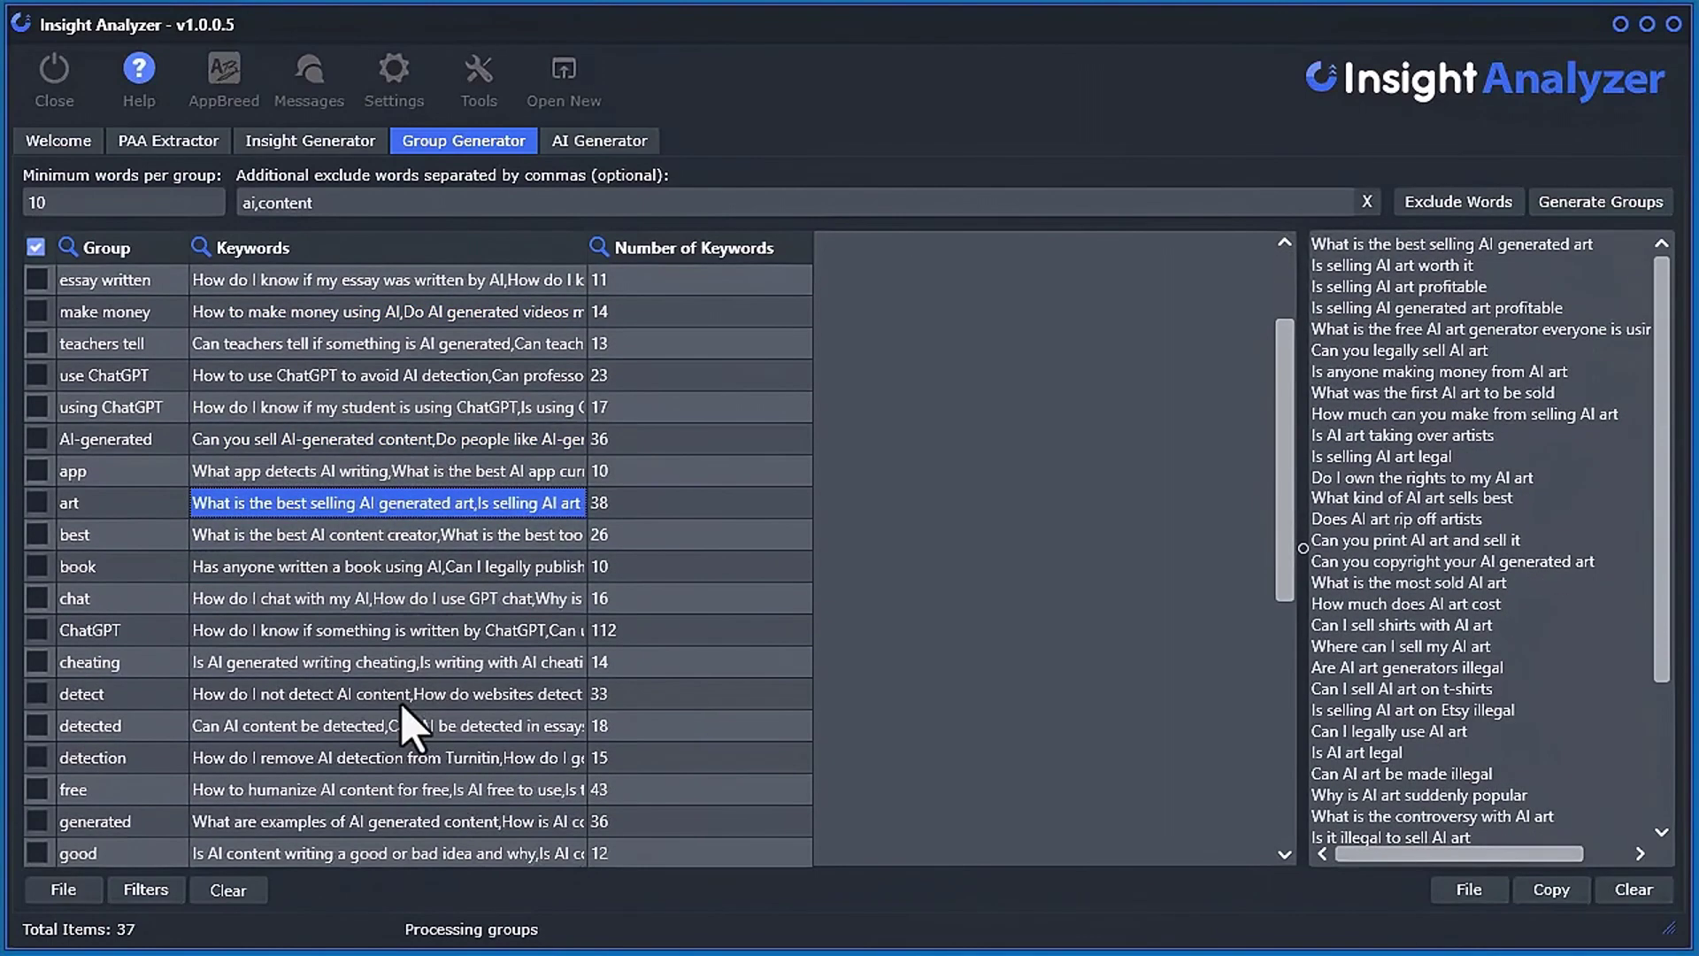
pyautogui.scroll(-2, 409, 730)
pyautogui.scroll(4, 410, 730)
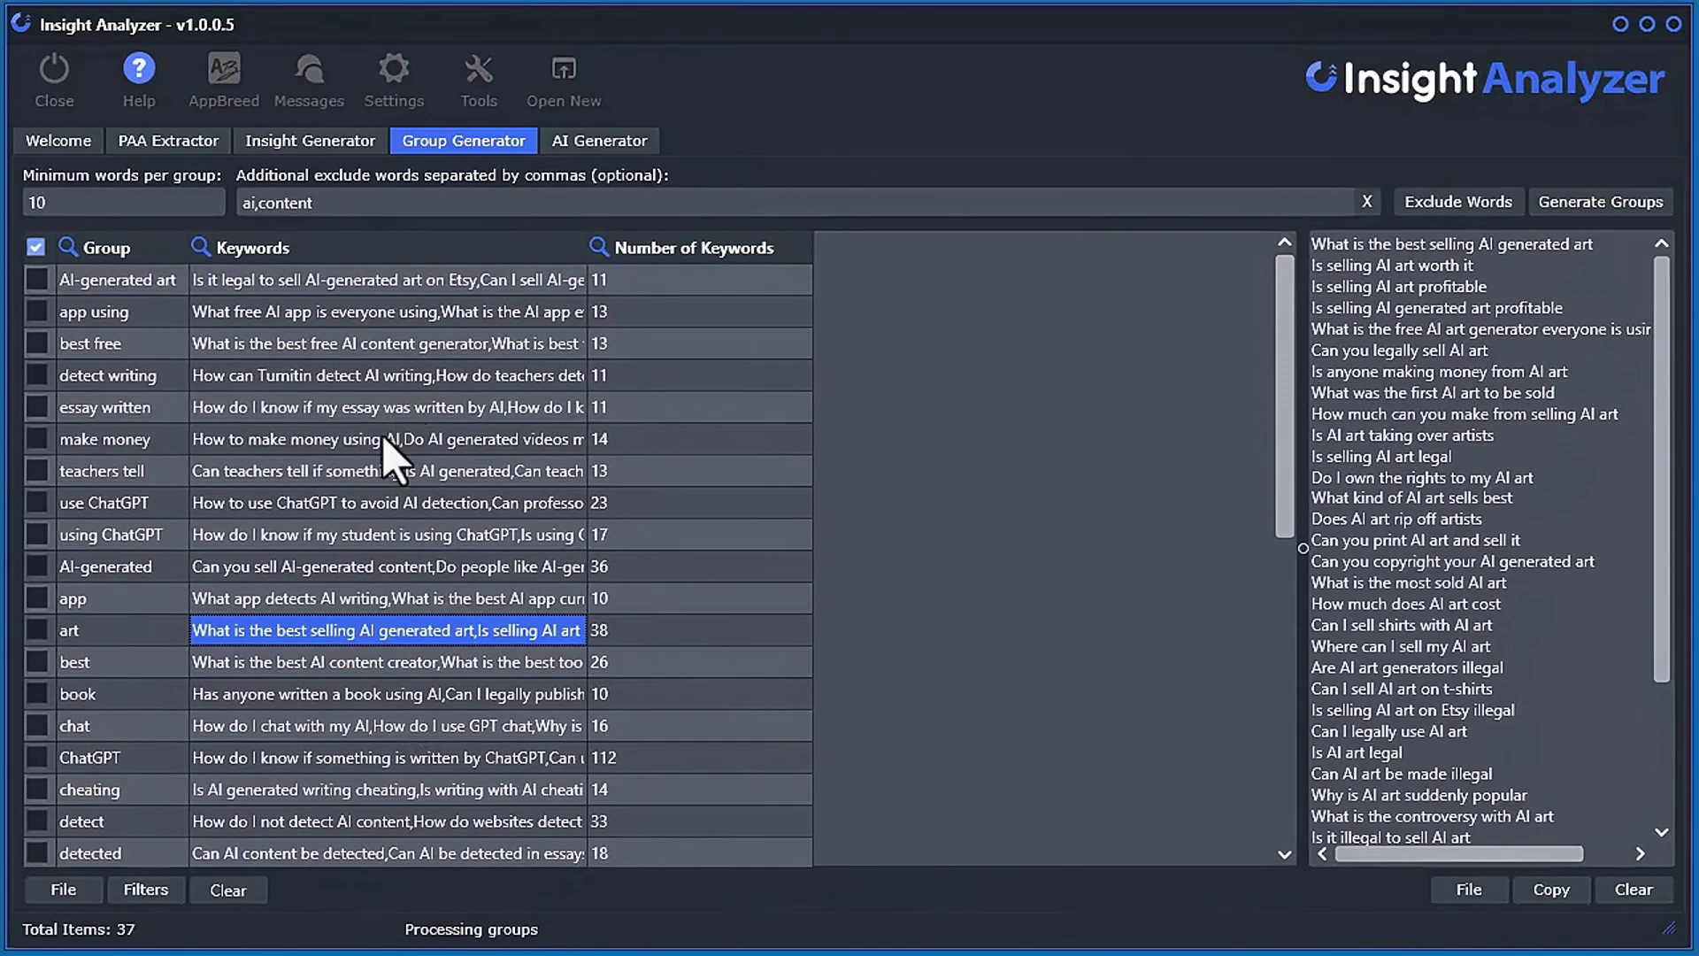
# Clear all generated keyword groups from the Group Generator
pyautogui.click(228, 890)
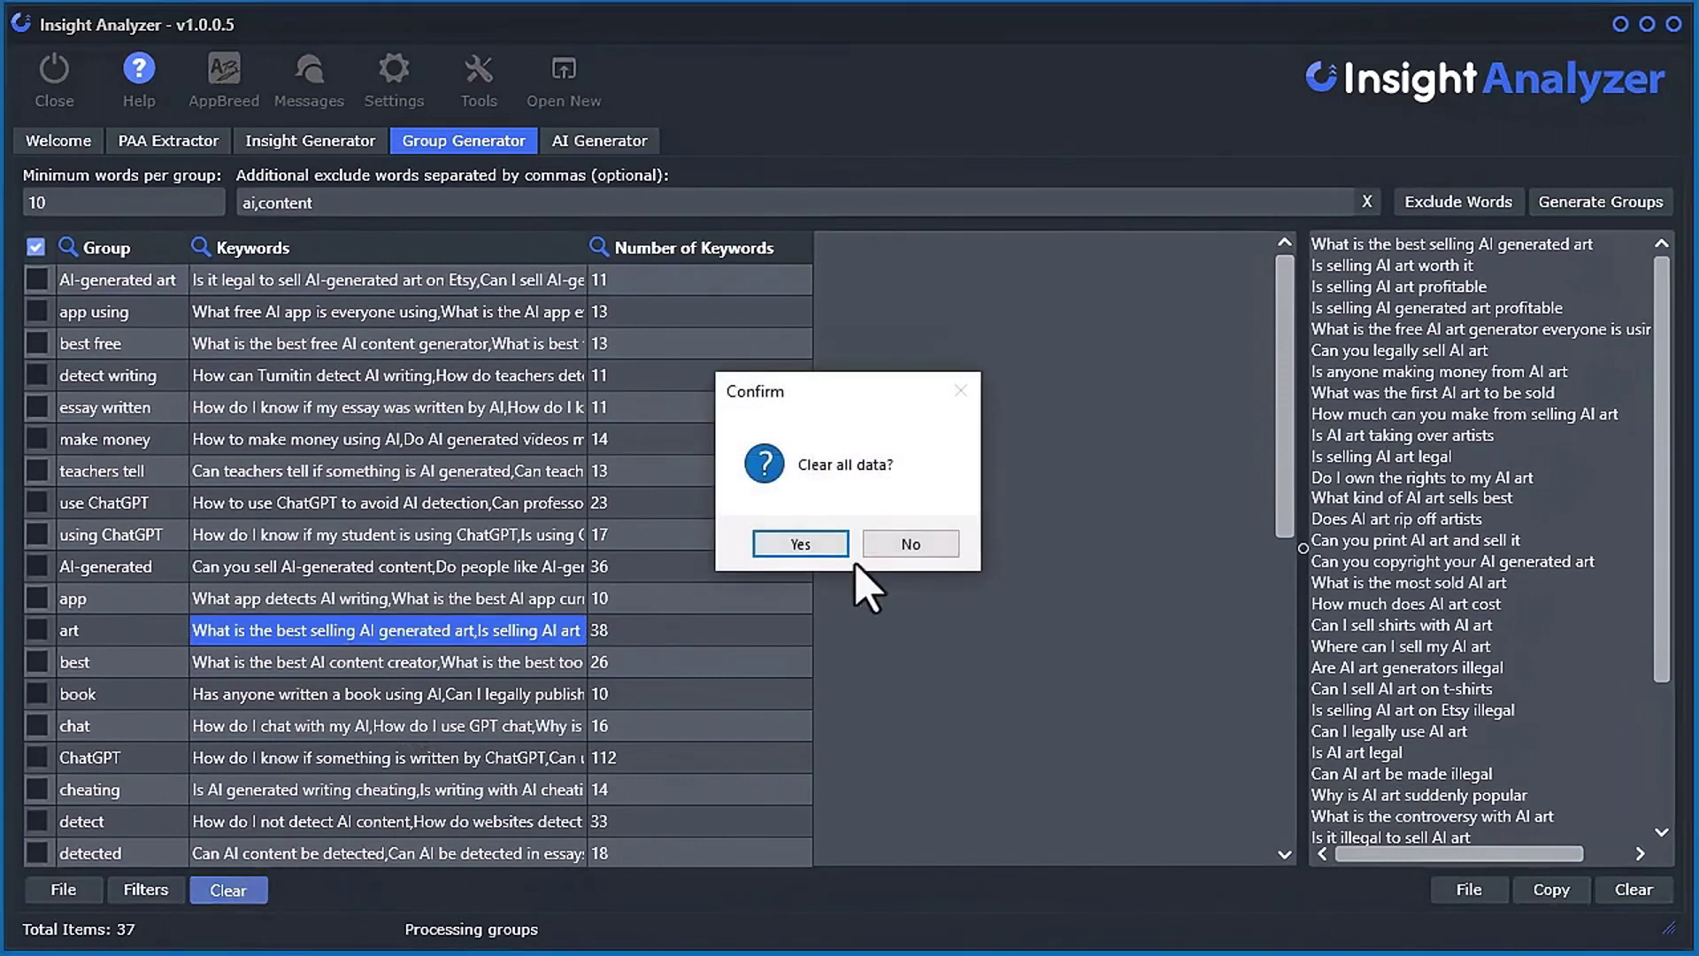
pyautogui.click(798, 545)
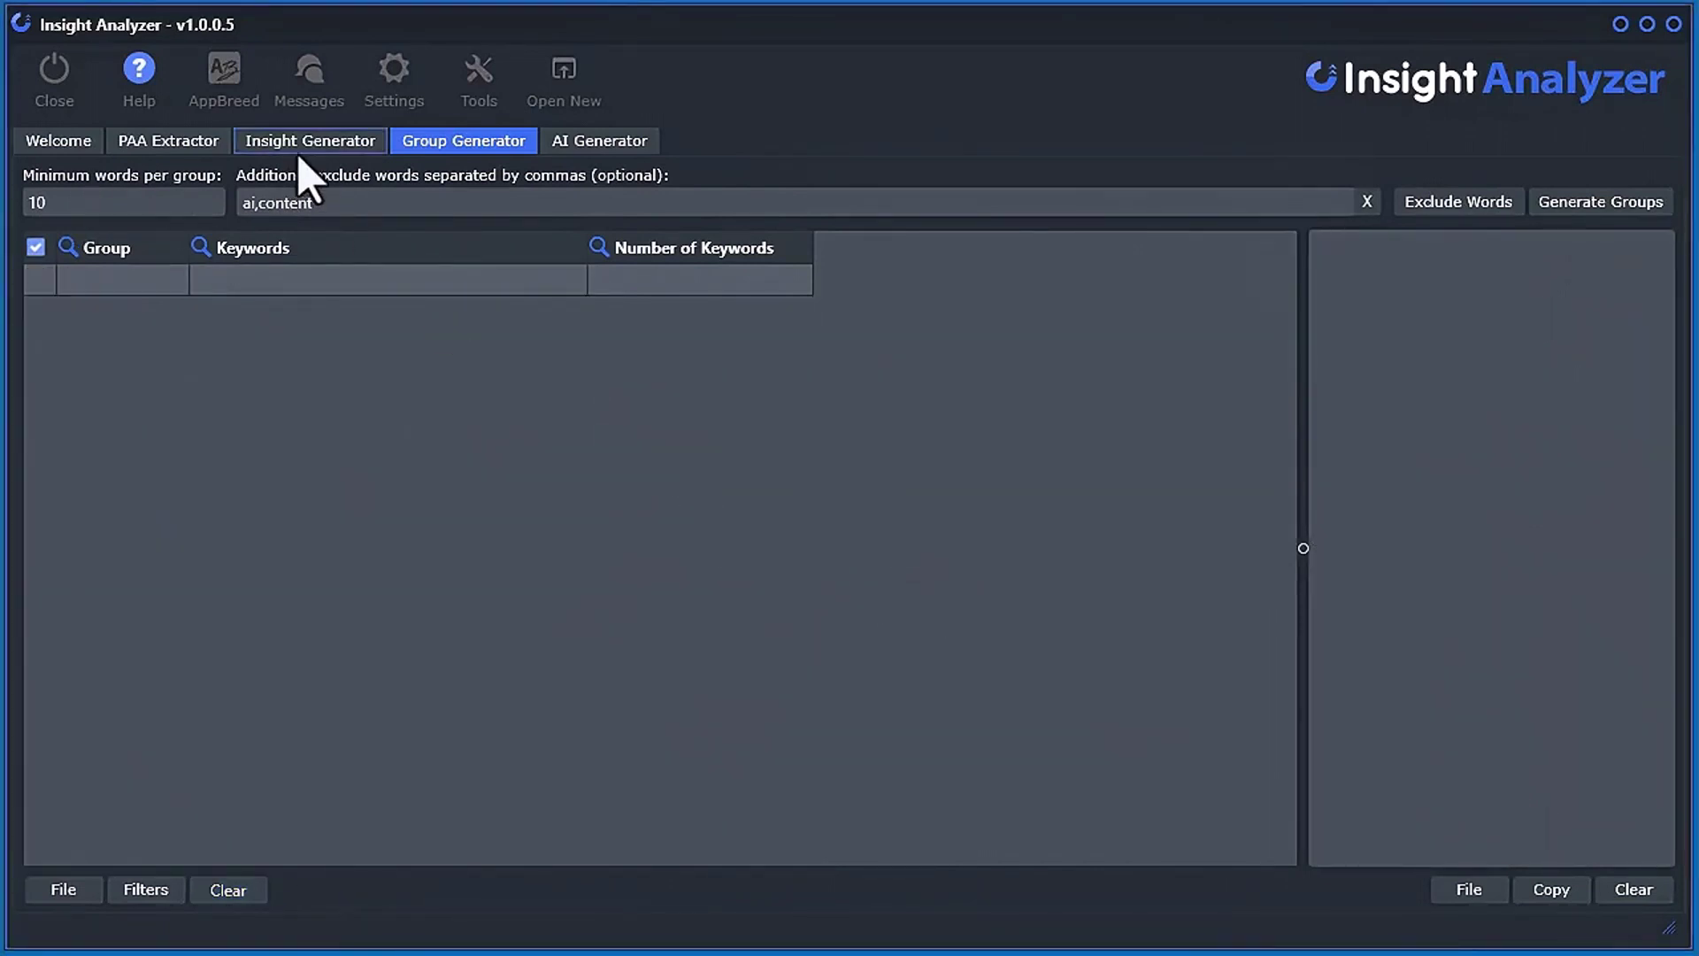
# Return to the PAA Extractor and check the import, estimated and Keywords Everywhere search volume options
pyautogui.click(195, 143)
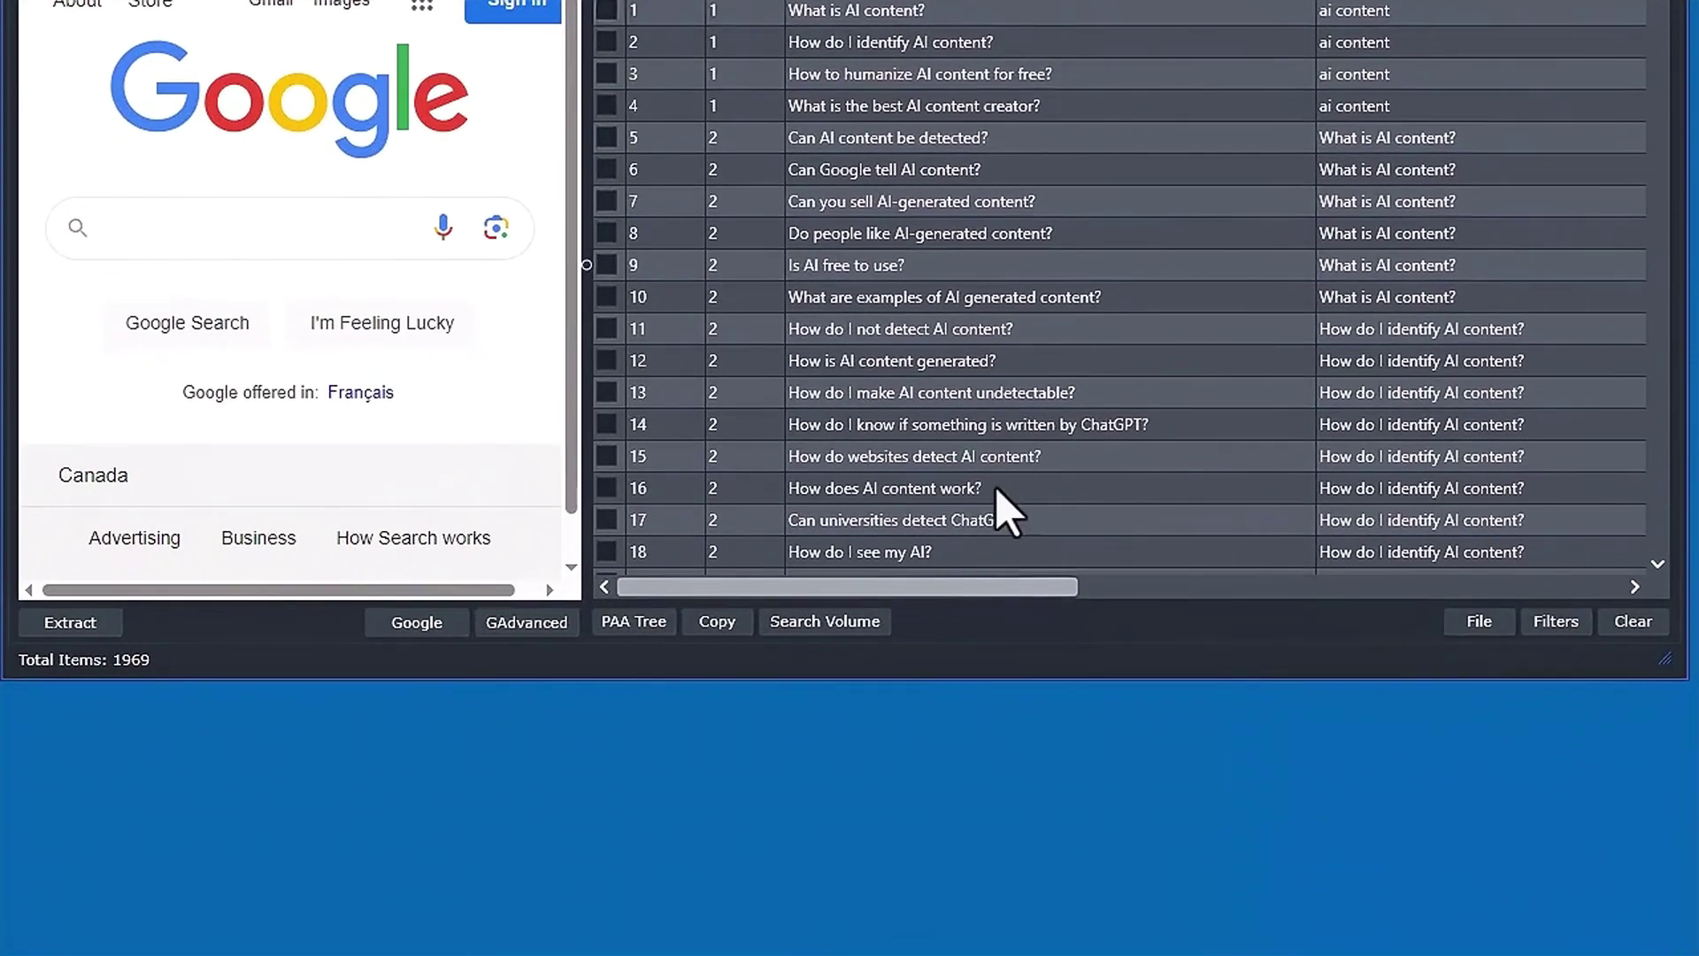
pyautogui.click(825, 623)
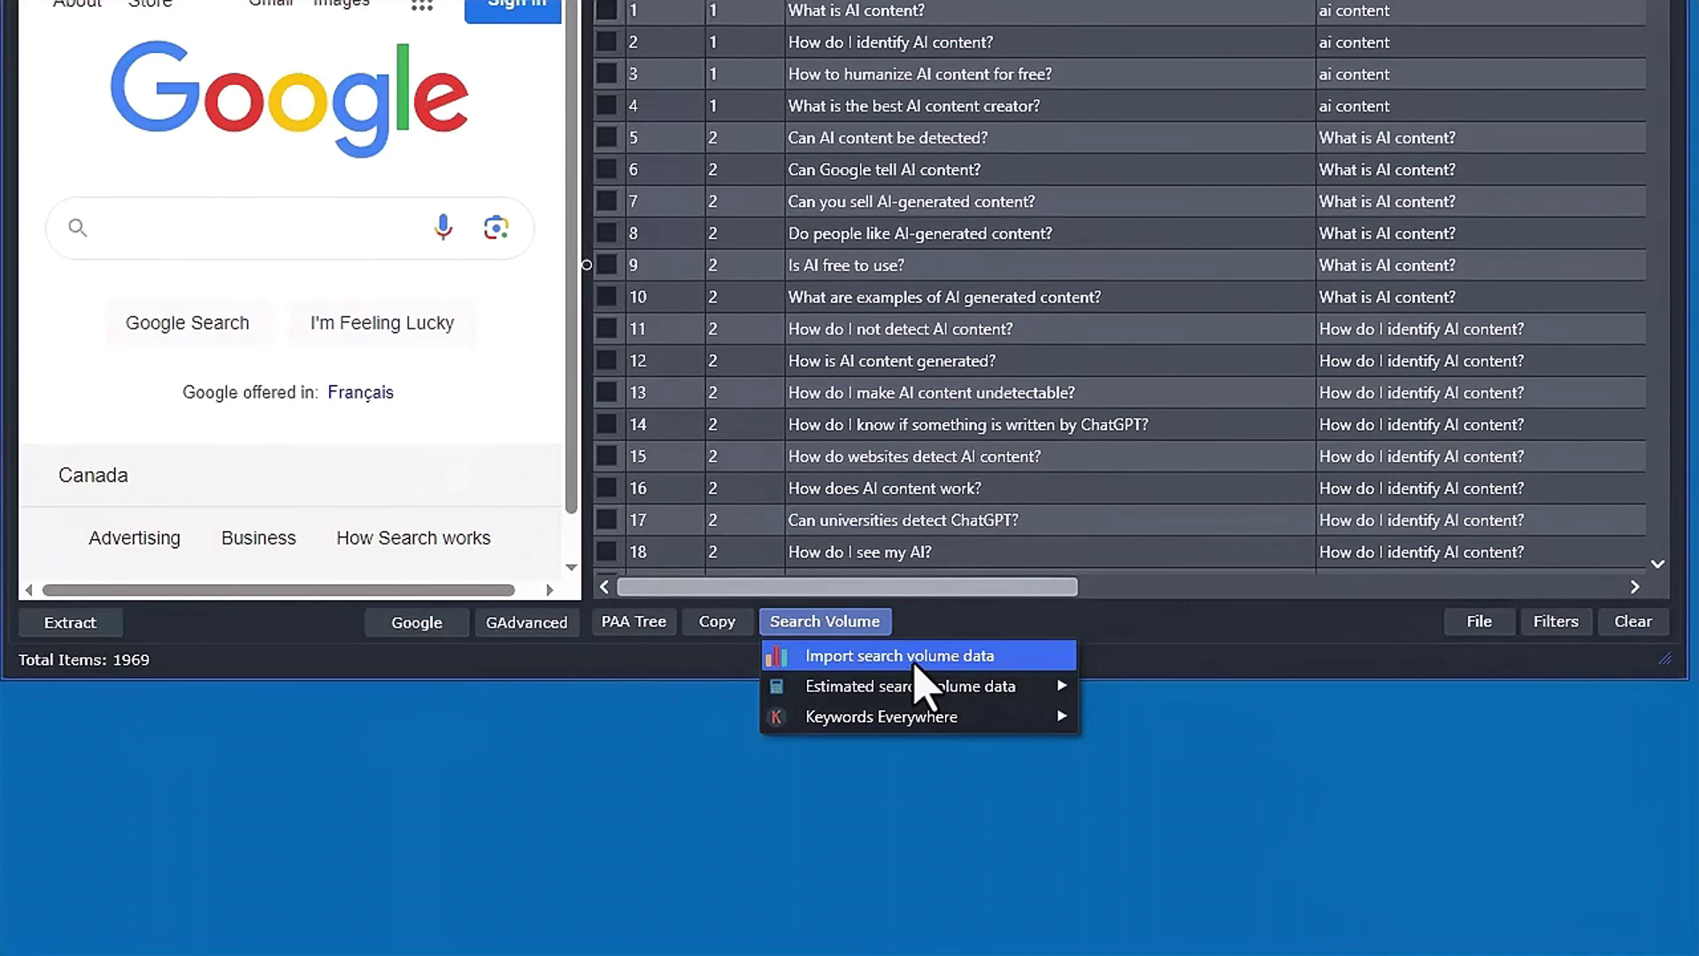
pyautogui.moveTo(913, 692)
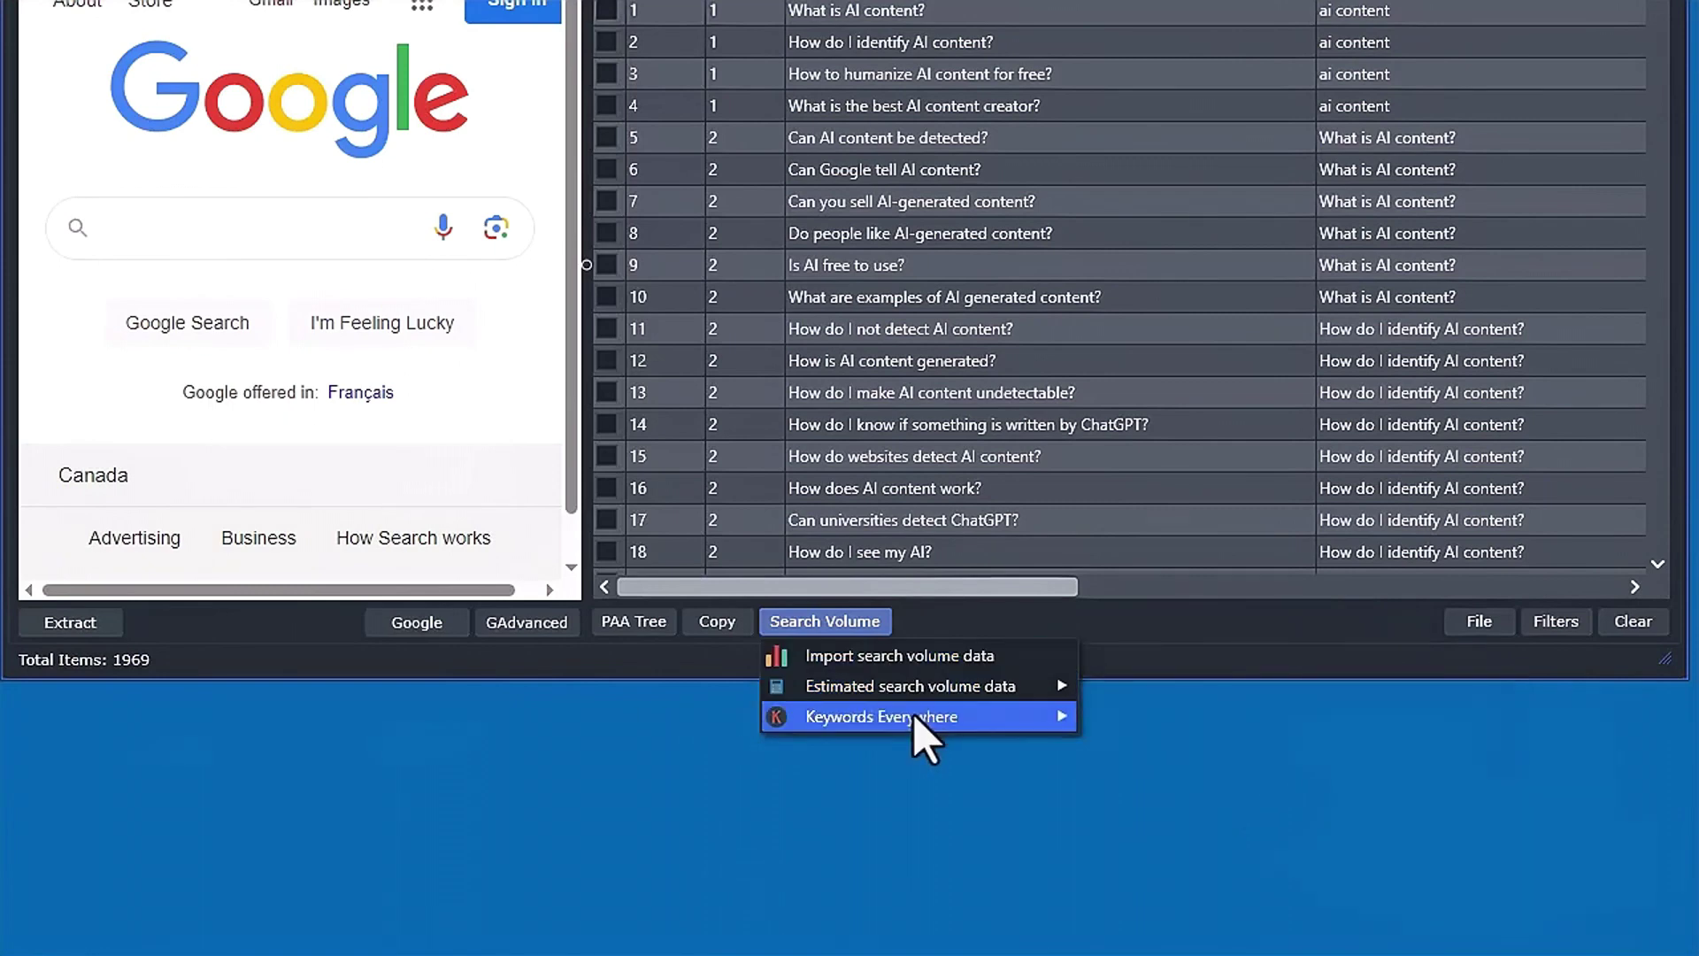
pyautogui.moveTo(914, 723)
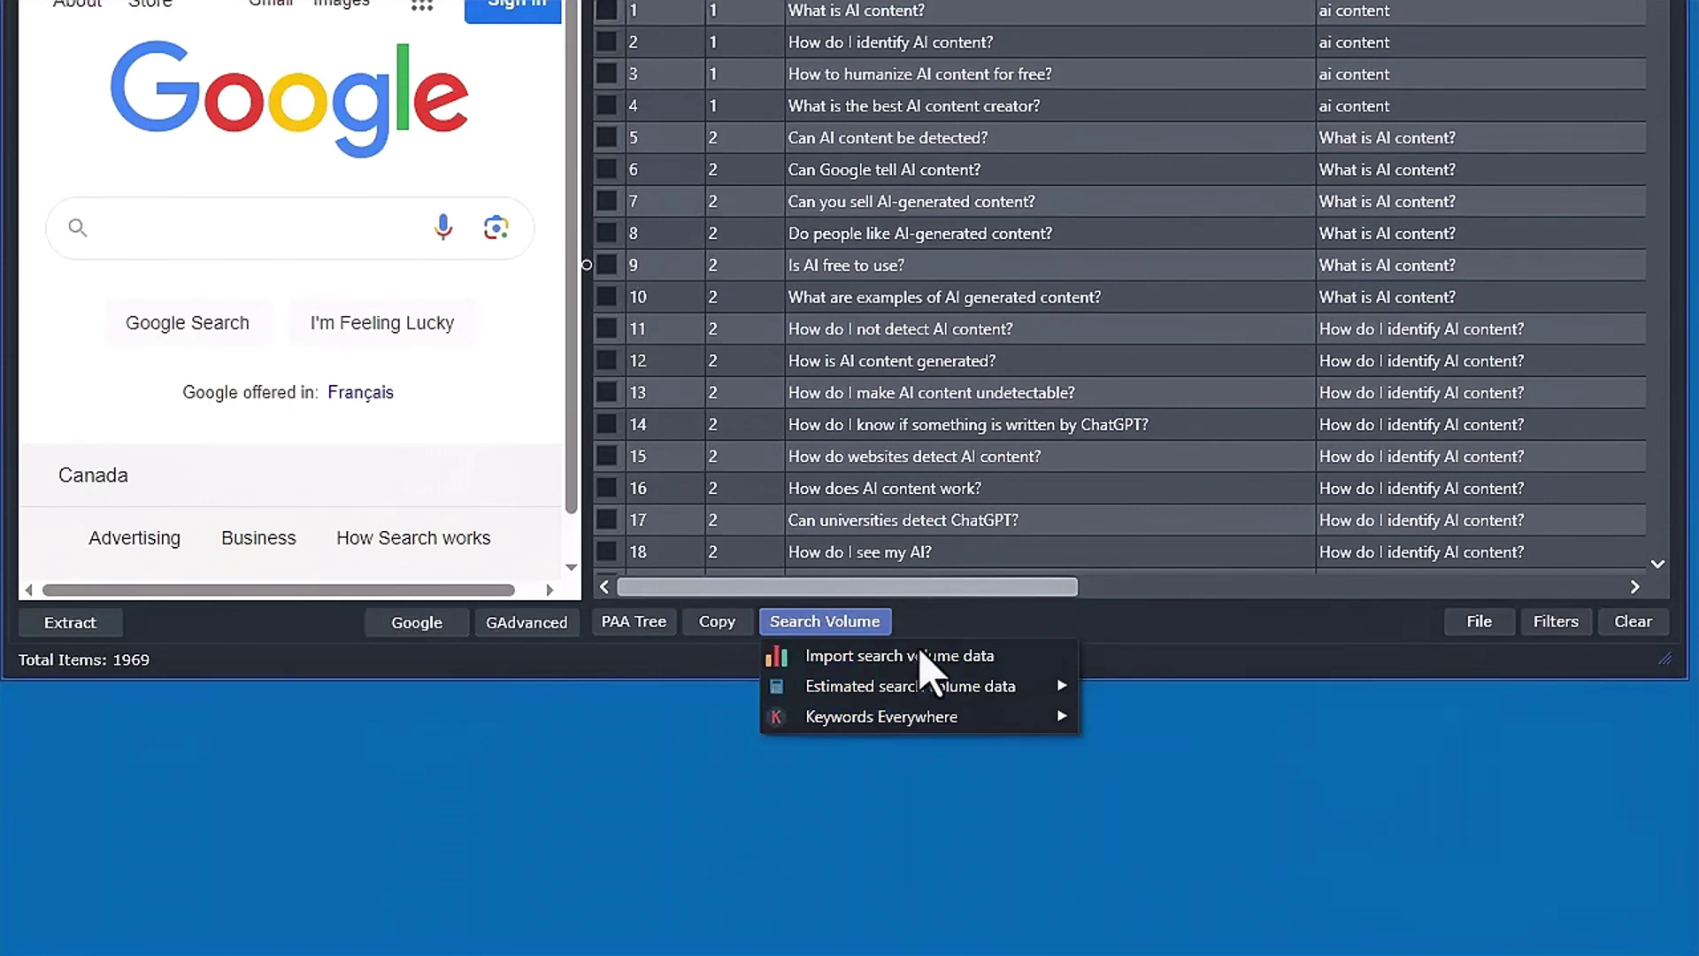
pyautogui.click(943, 624)
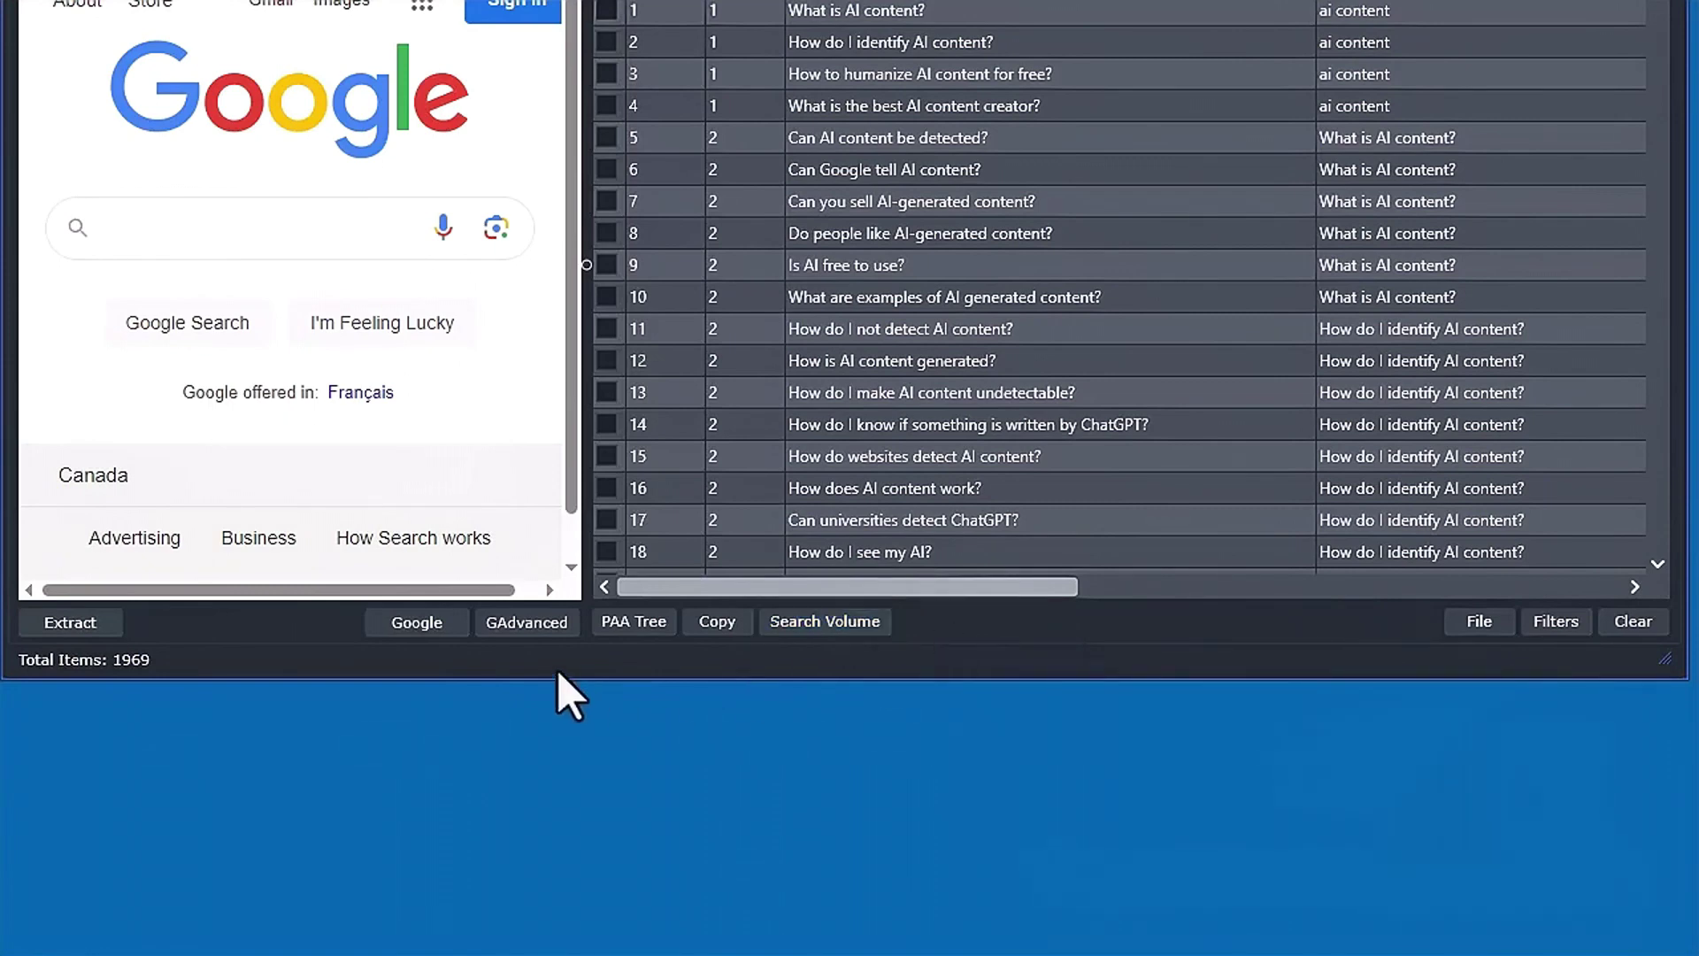
# Copy all questions for Google Keyword Planner and submit them there under Get search volume and forecasts
pyautogui.click(722, 625)
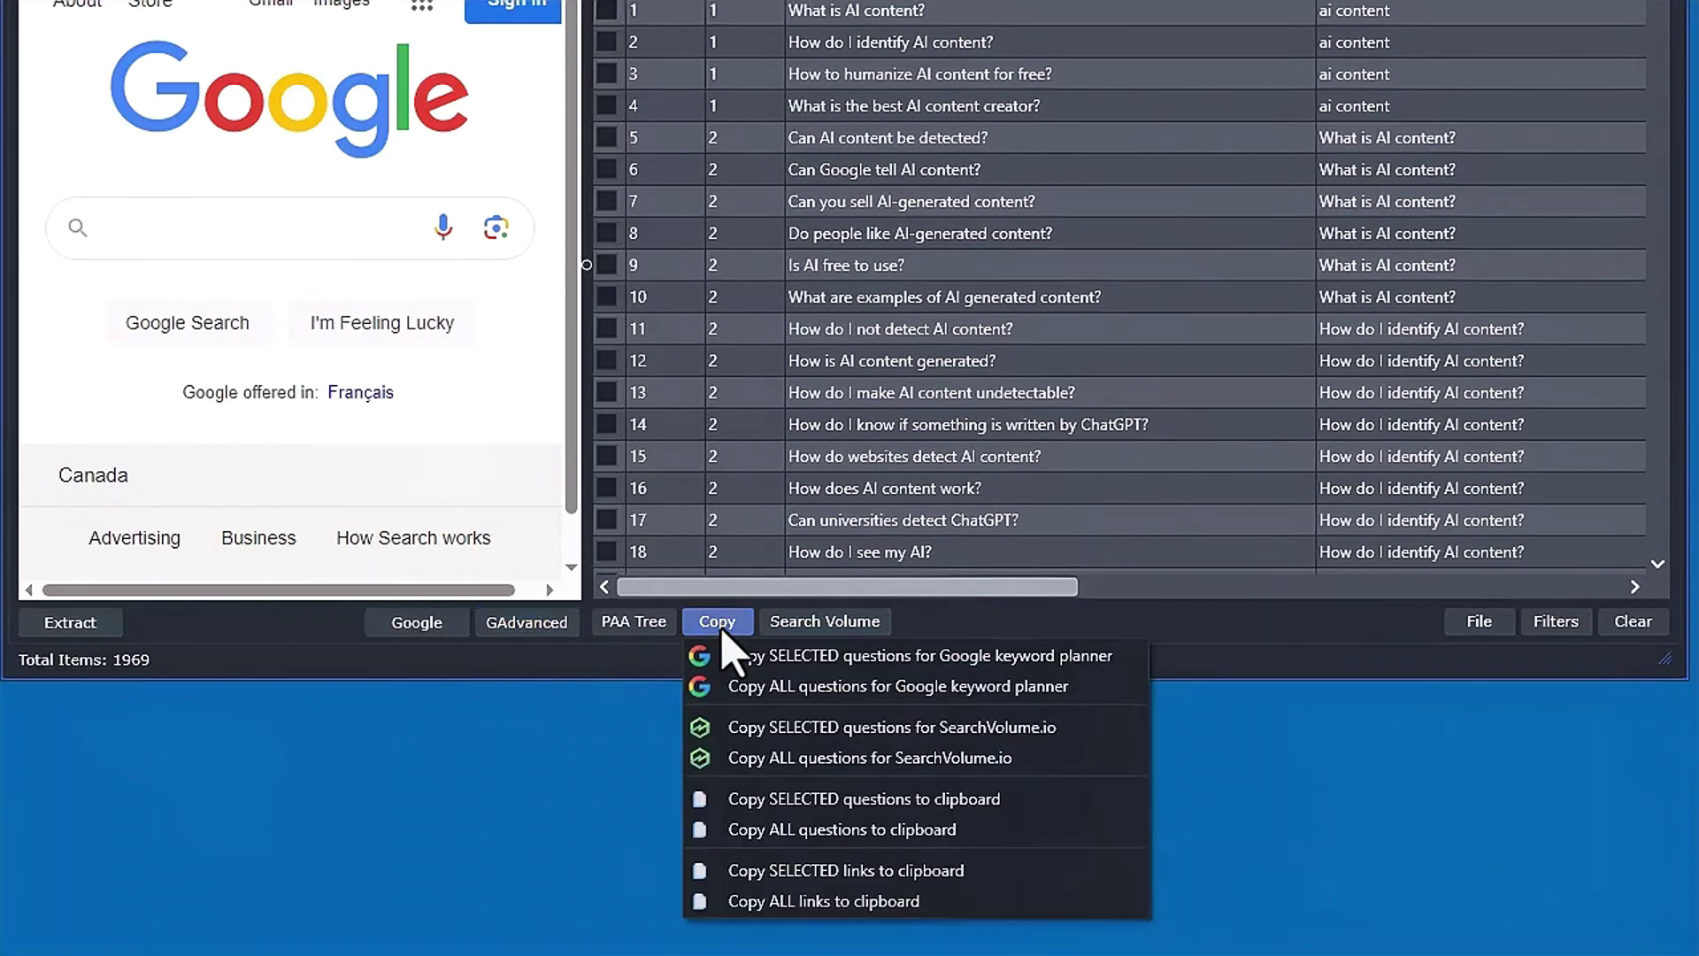
pyautogui.click(832, 689)
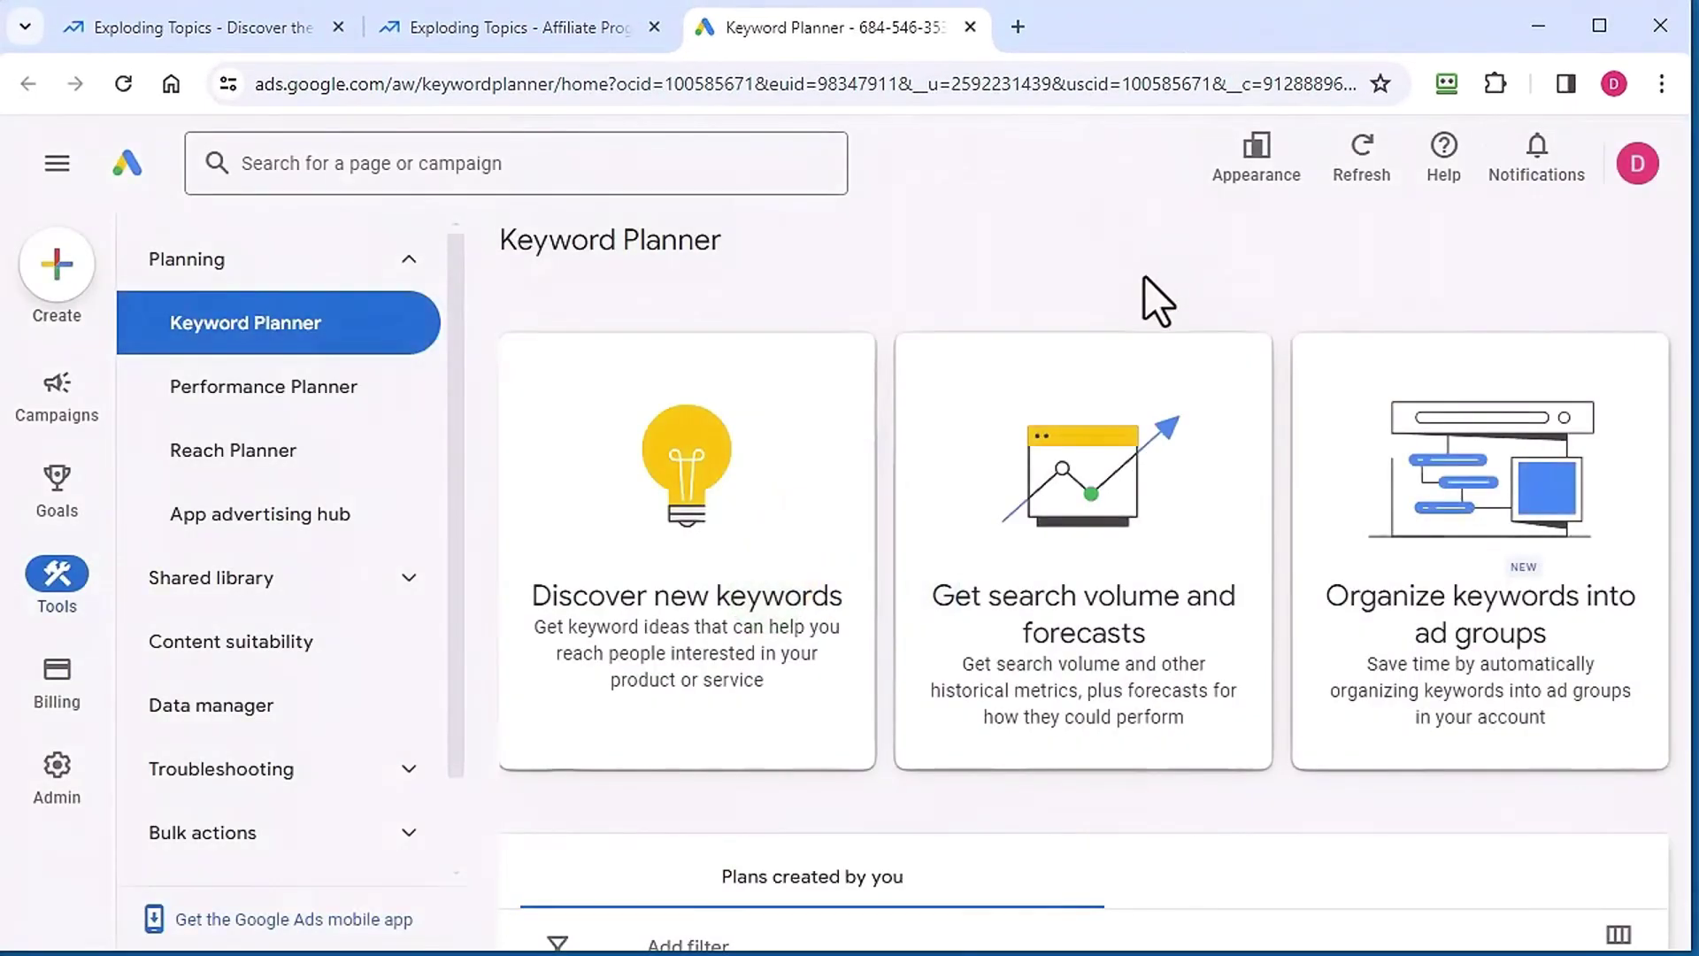
pyautogui.click(991, 585)
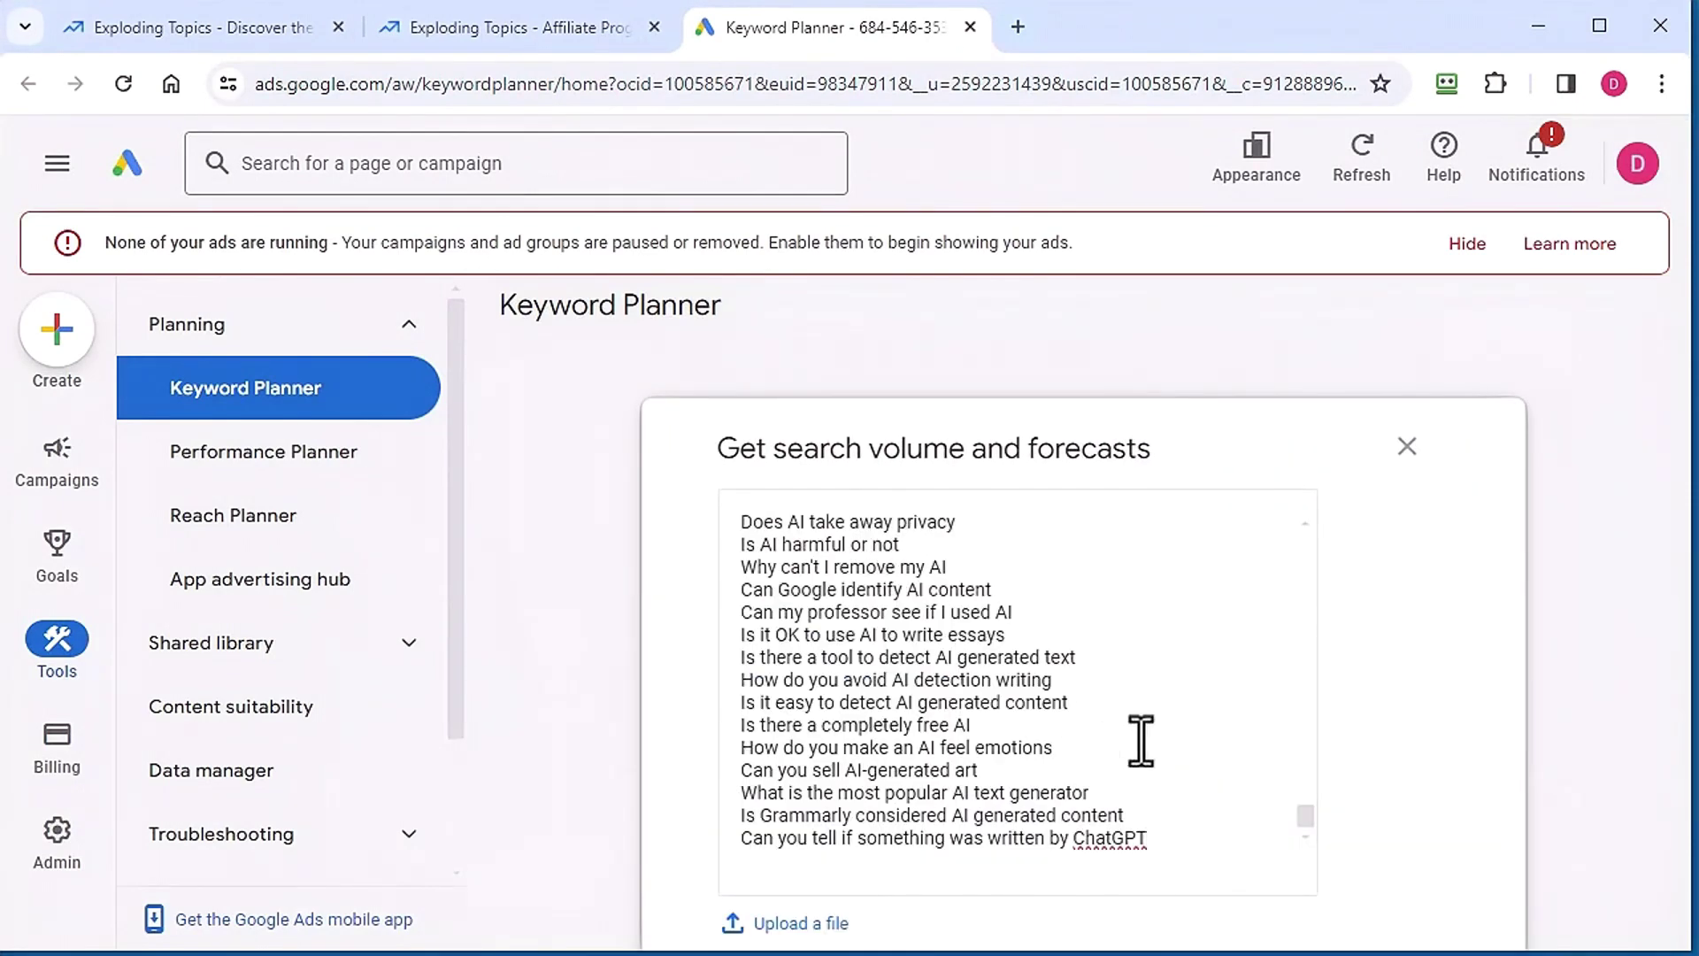
pyautogui.scroll(-3, 1141, 742)
pyautogui.click(786, 754)
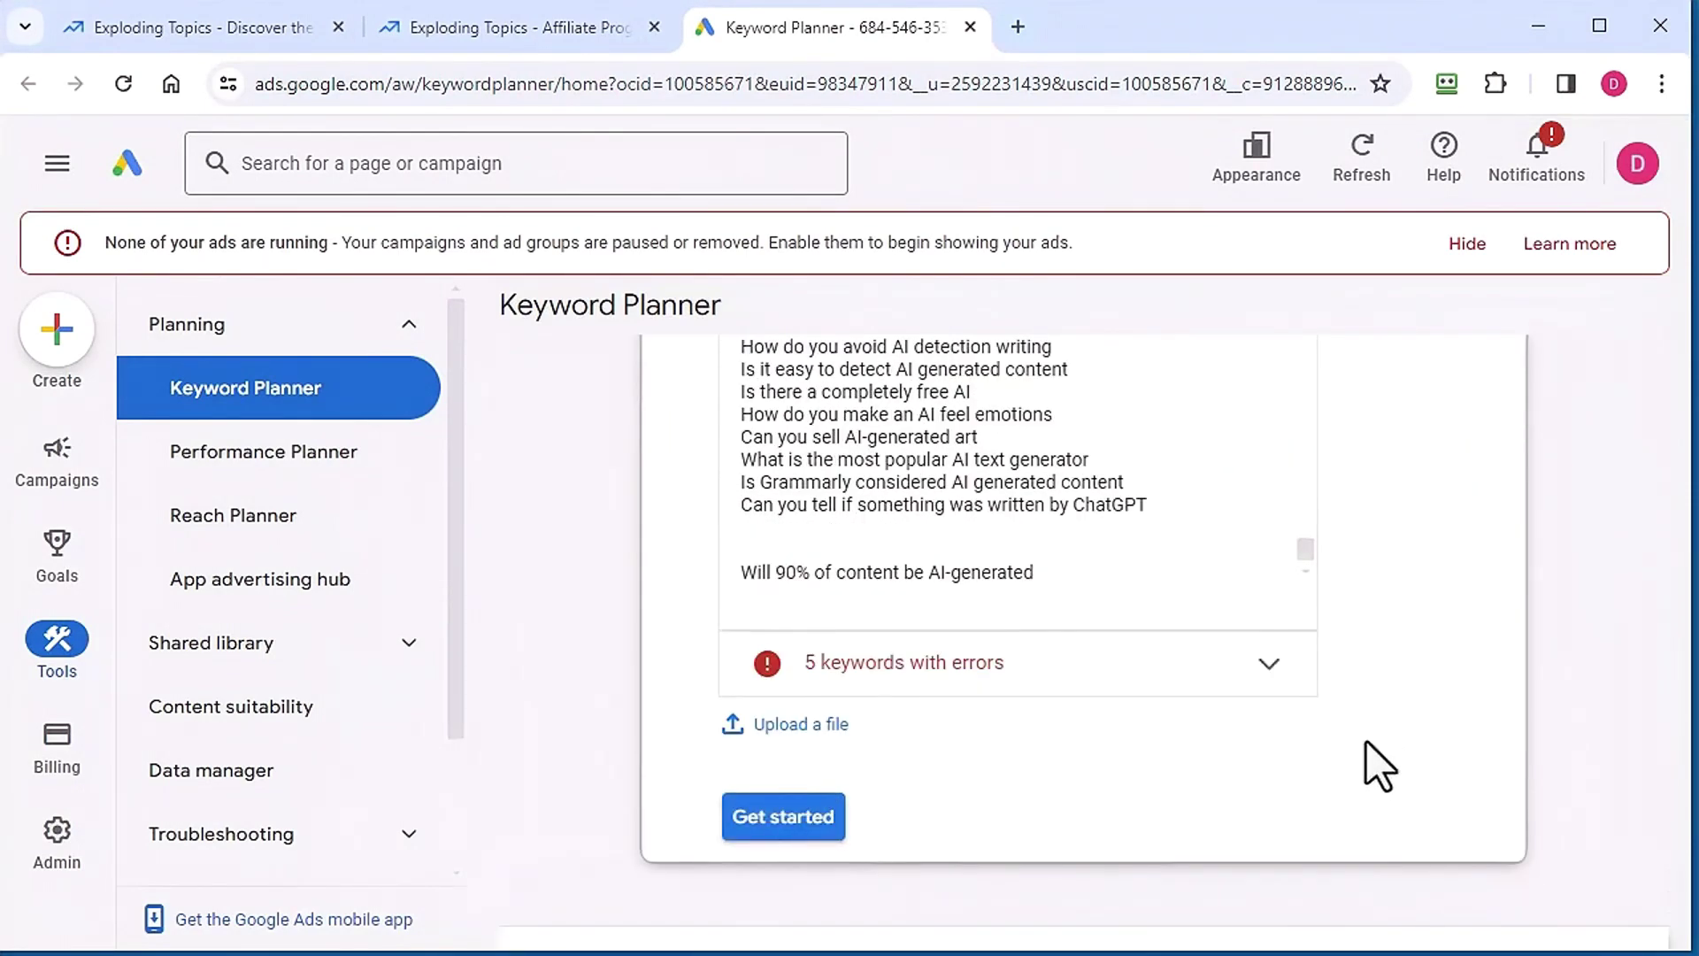
# Remove the keywords containing non-standard characters and get the search volumes for the remaining questions
pyautogui.click(1269, 665)
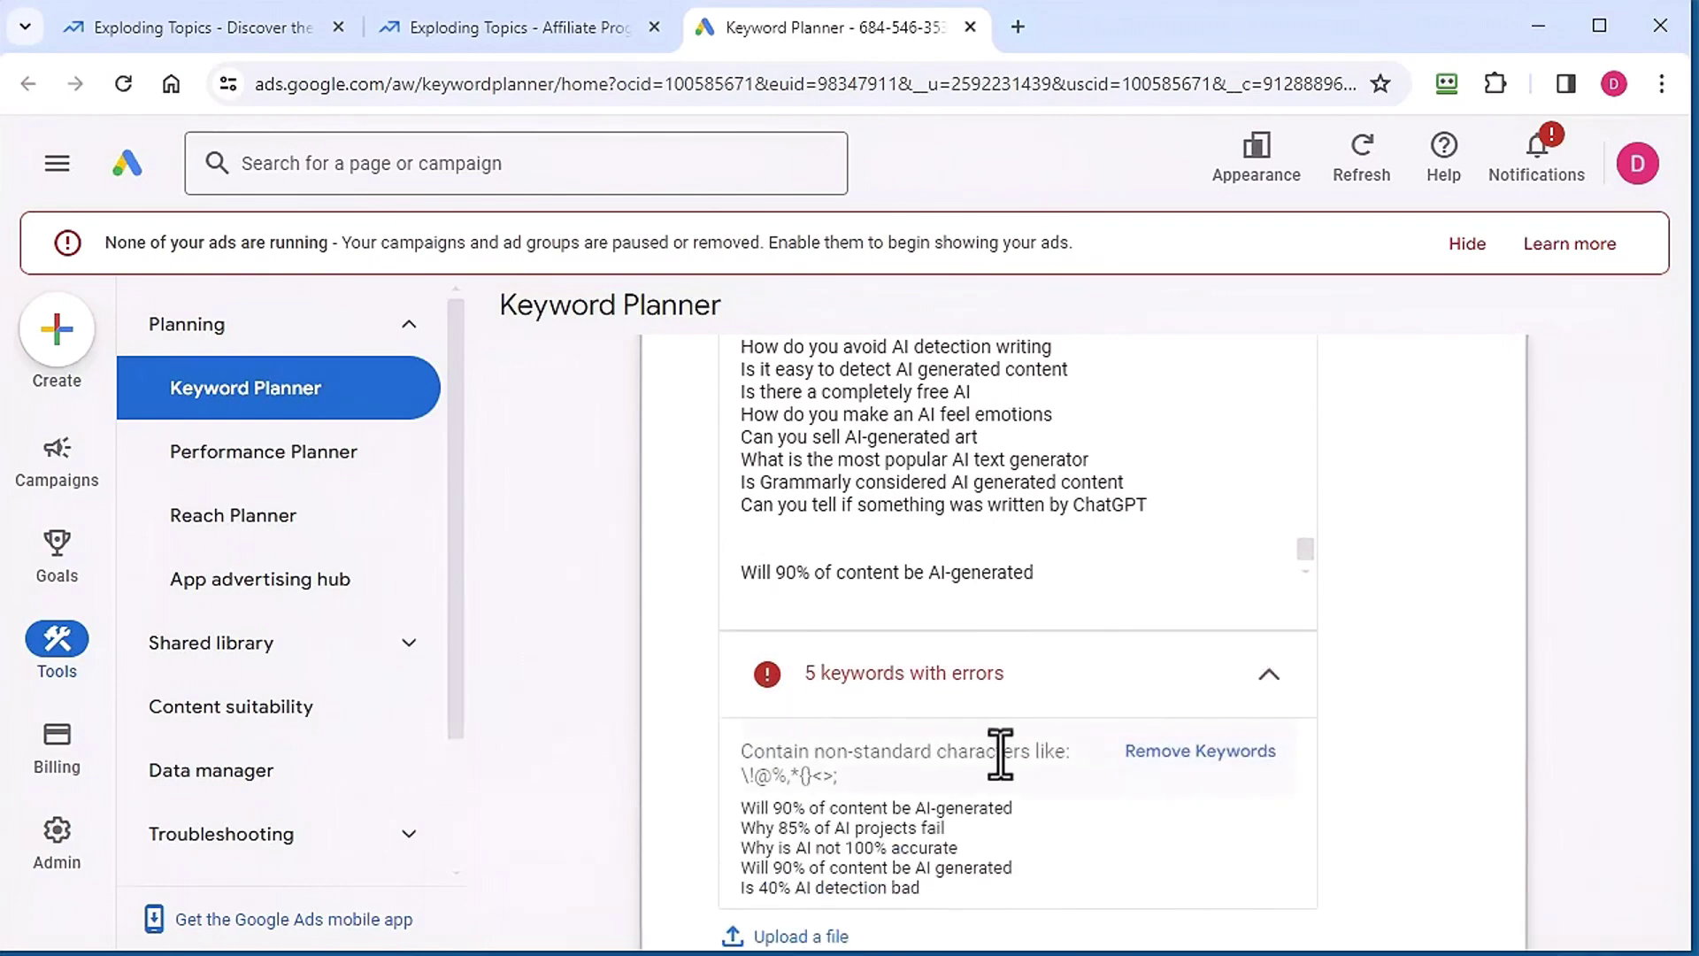
pyautogui.click(1228, 761)
pyautogui.click(790, 759)
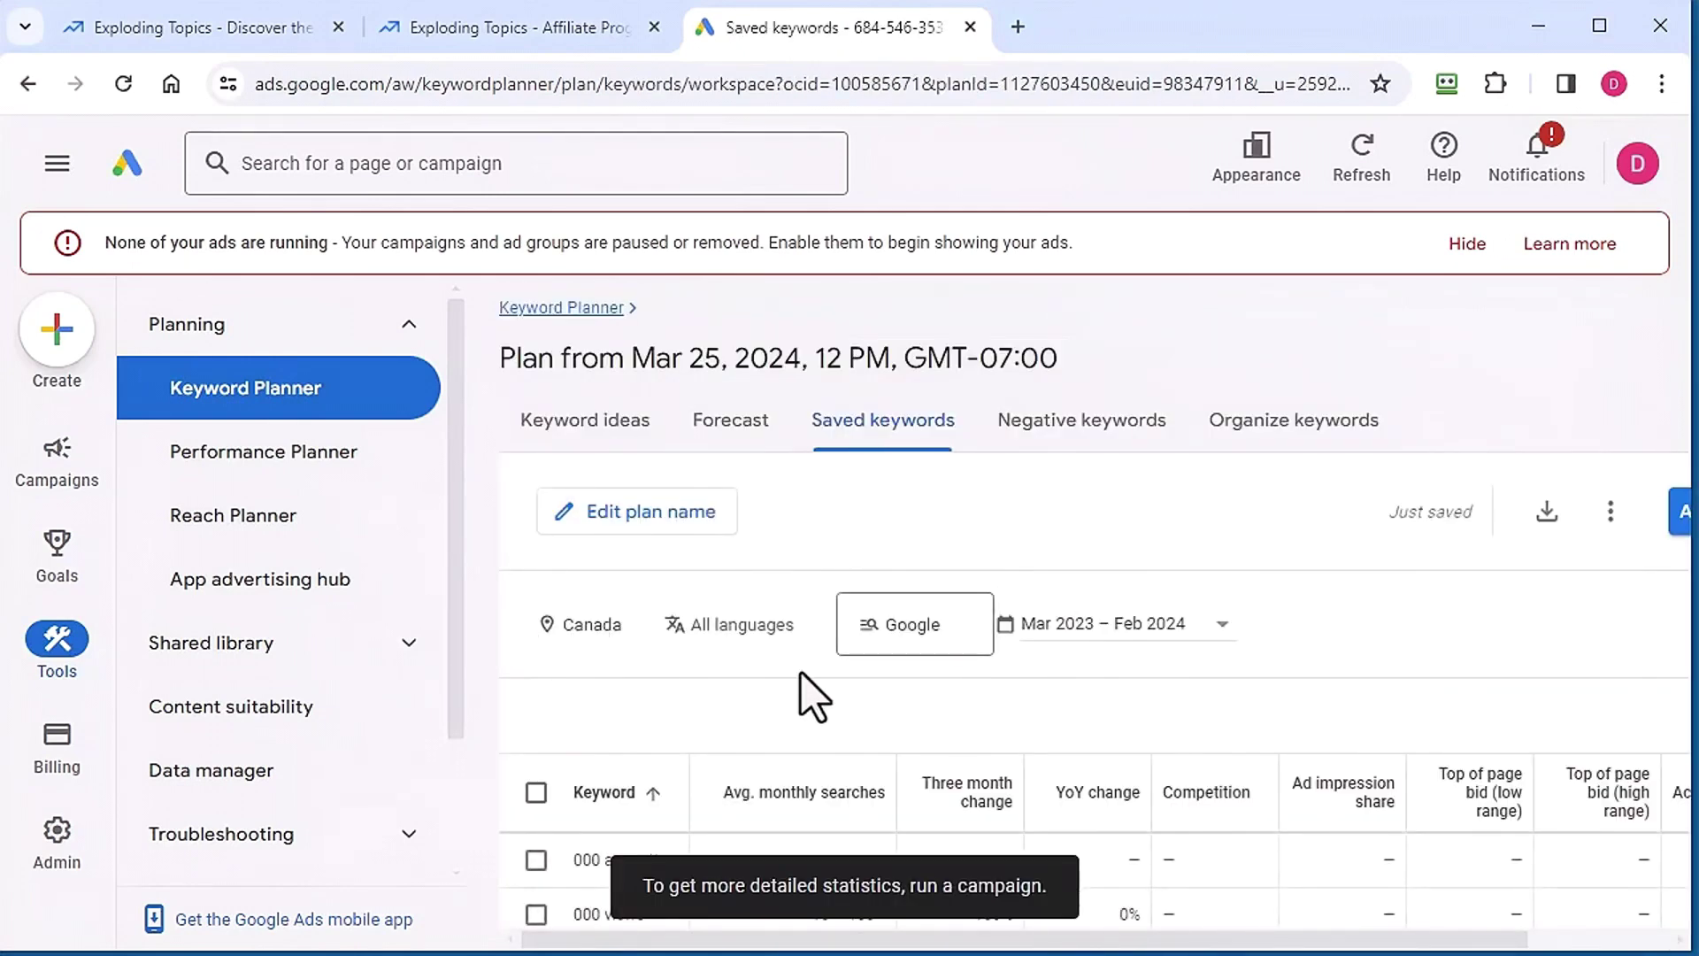
# Add United States to the keyword plan's targeted locations alongside Canada and save the change
pyautogui.scroll(-2, 1308, 792)
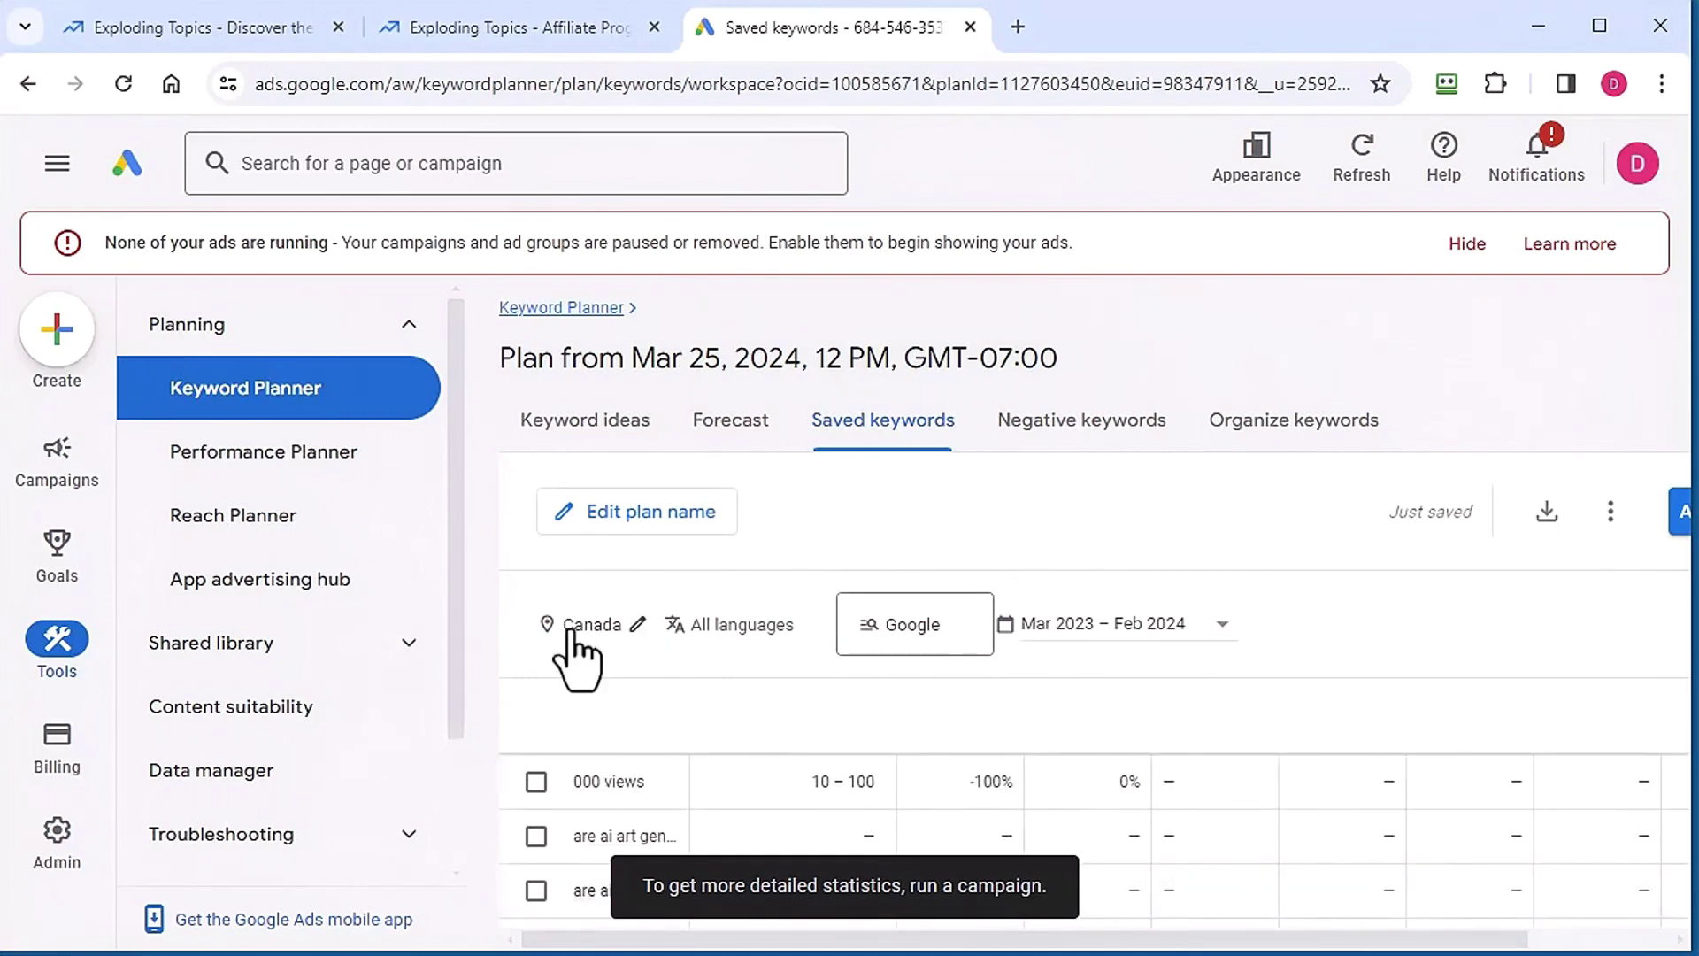
pyautogui.click(571, 627)
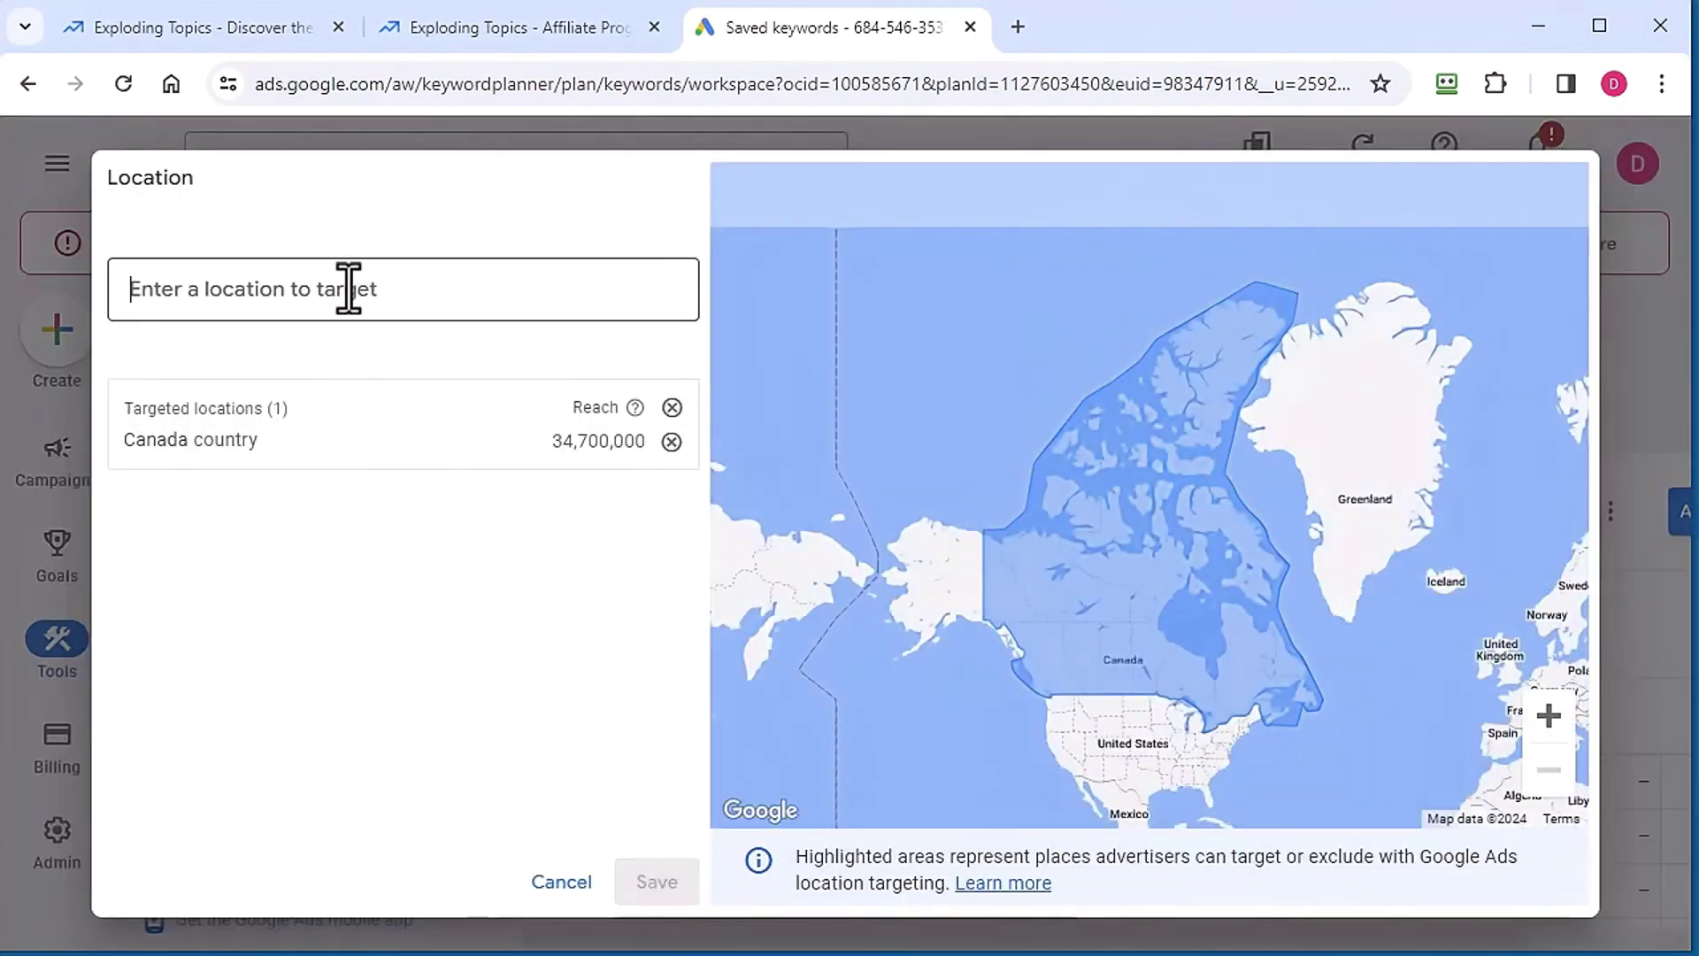
pyautogui.write('uni')
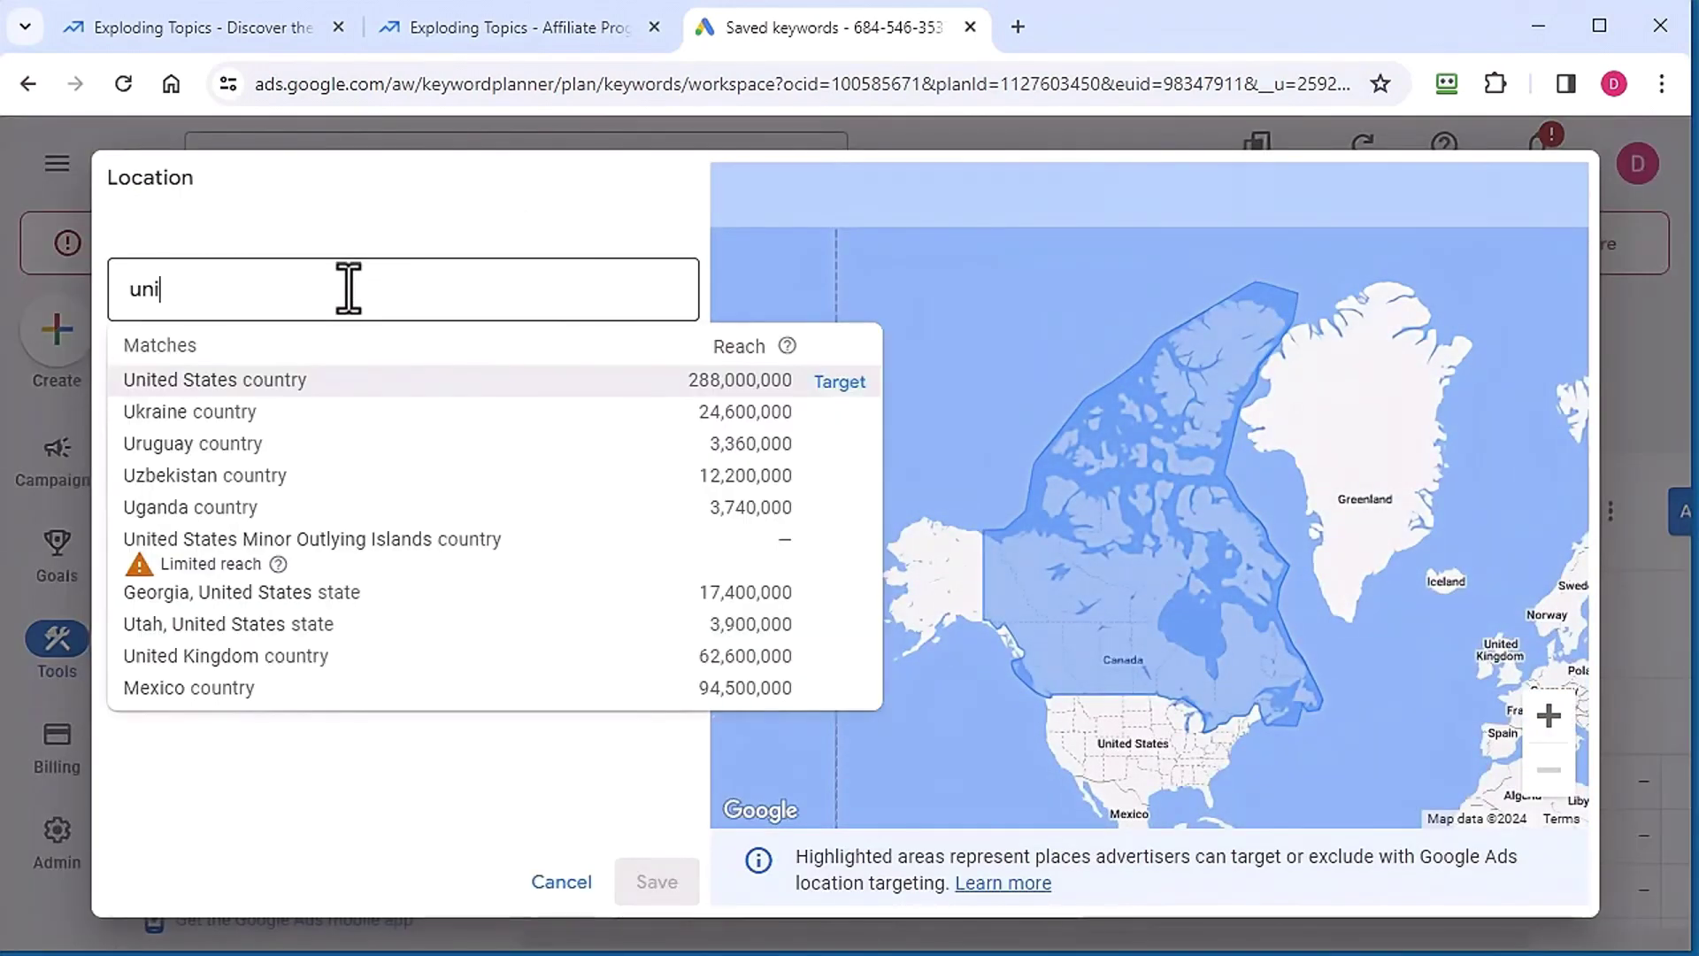
pyautogui.click(296, 382)
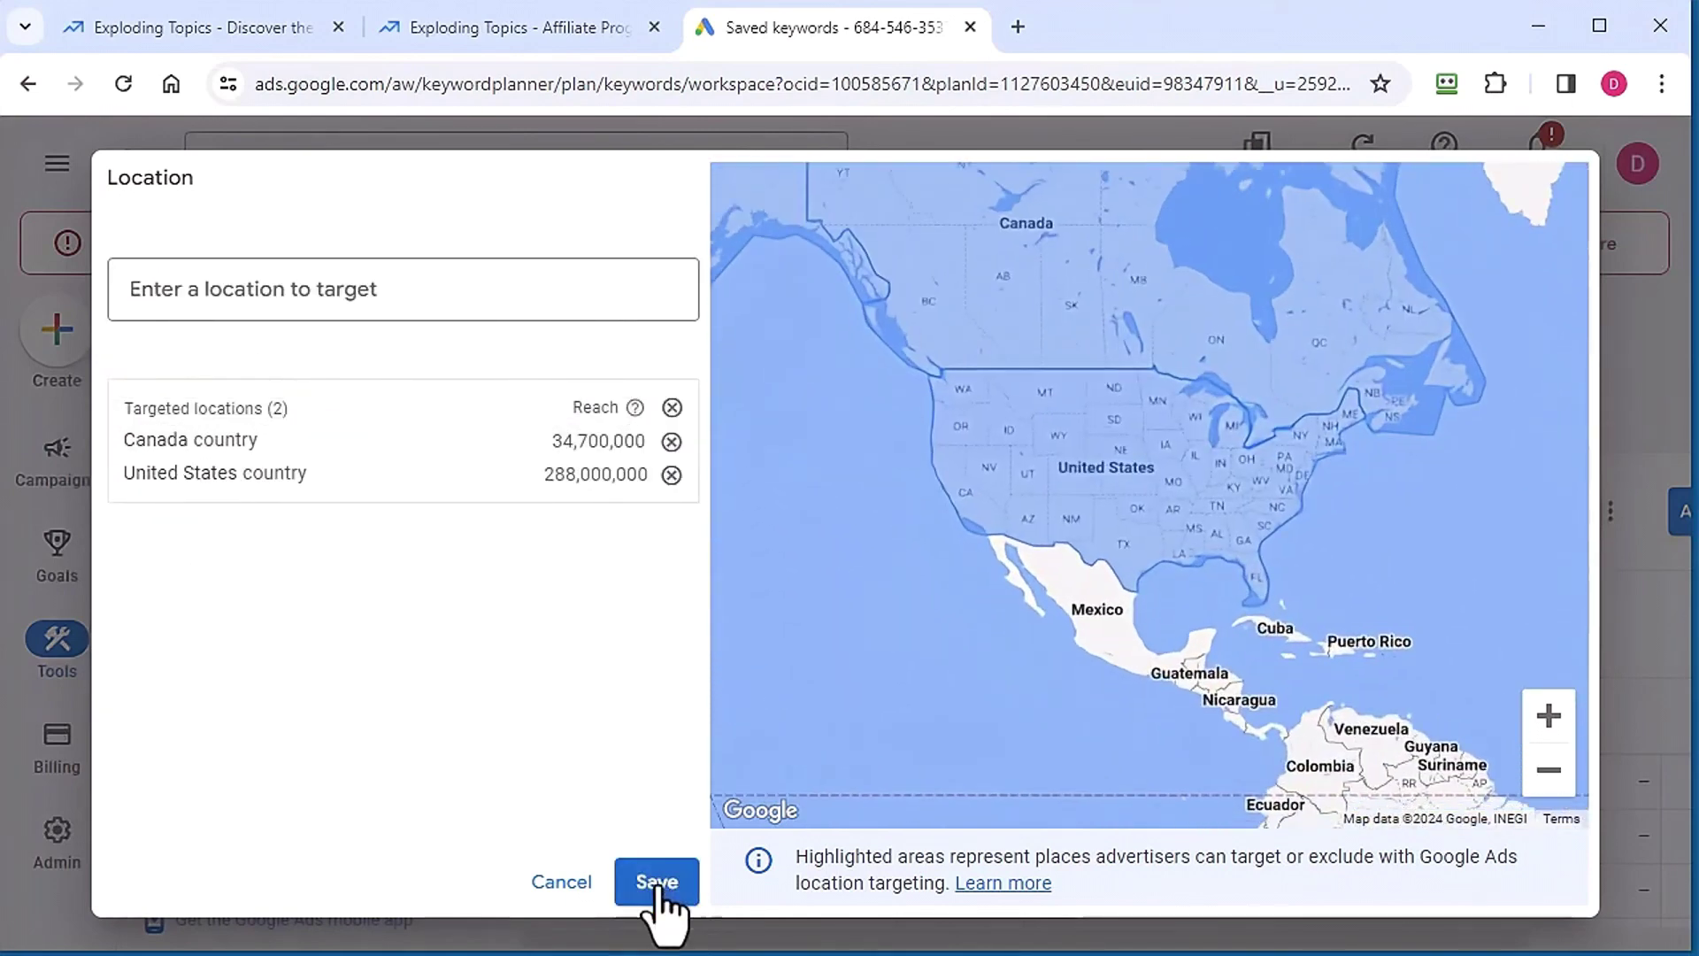
pyautogui.click(655, 883)
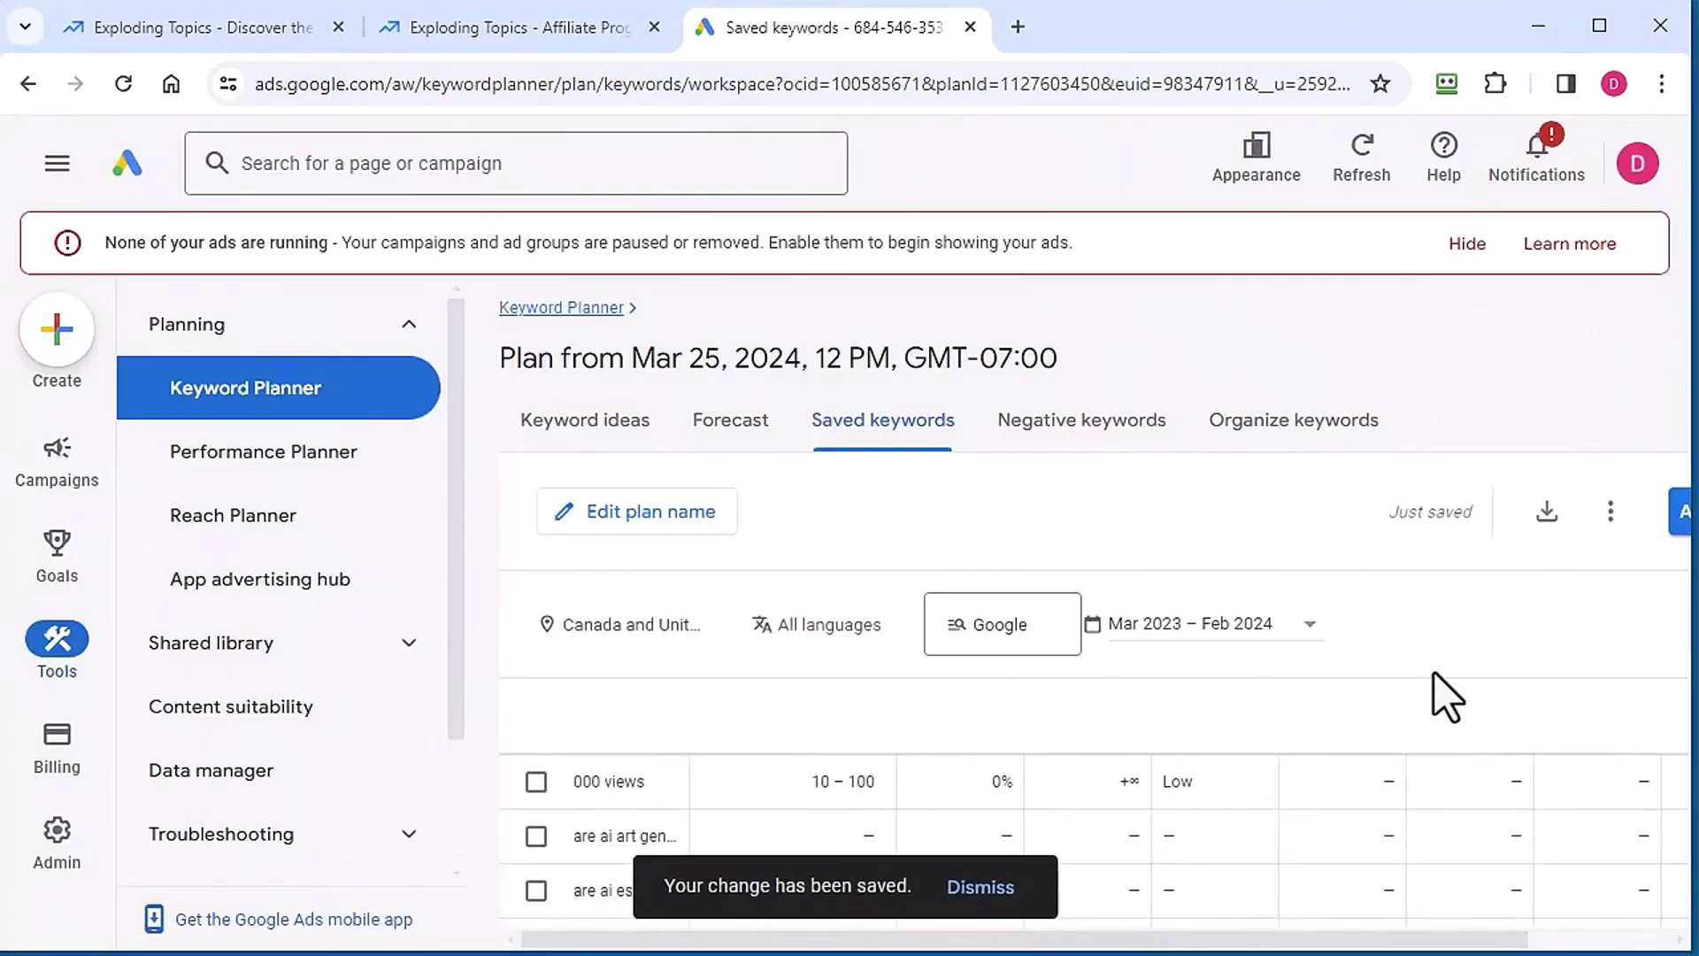
# Download the saved keyword statistics as "Saved Keywords Stats 2024-03-25 at 12_10_27.csv" in the Insight Analyzer folder
pyautogui.click(1559, 524)
pyautogui.click(1427, 560)
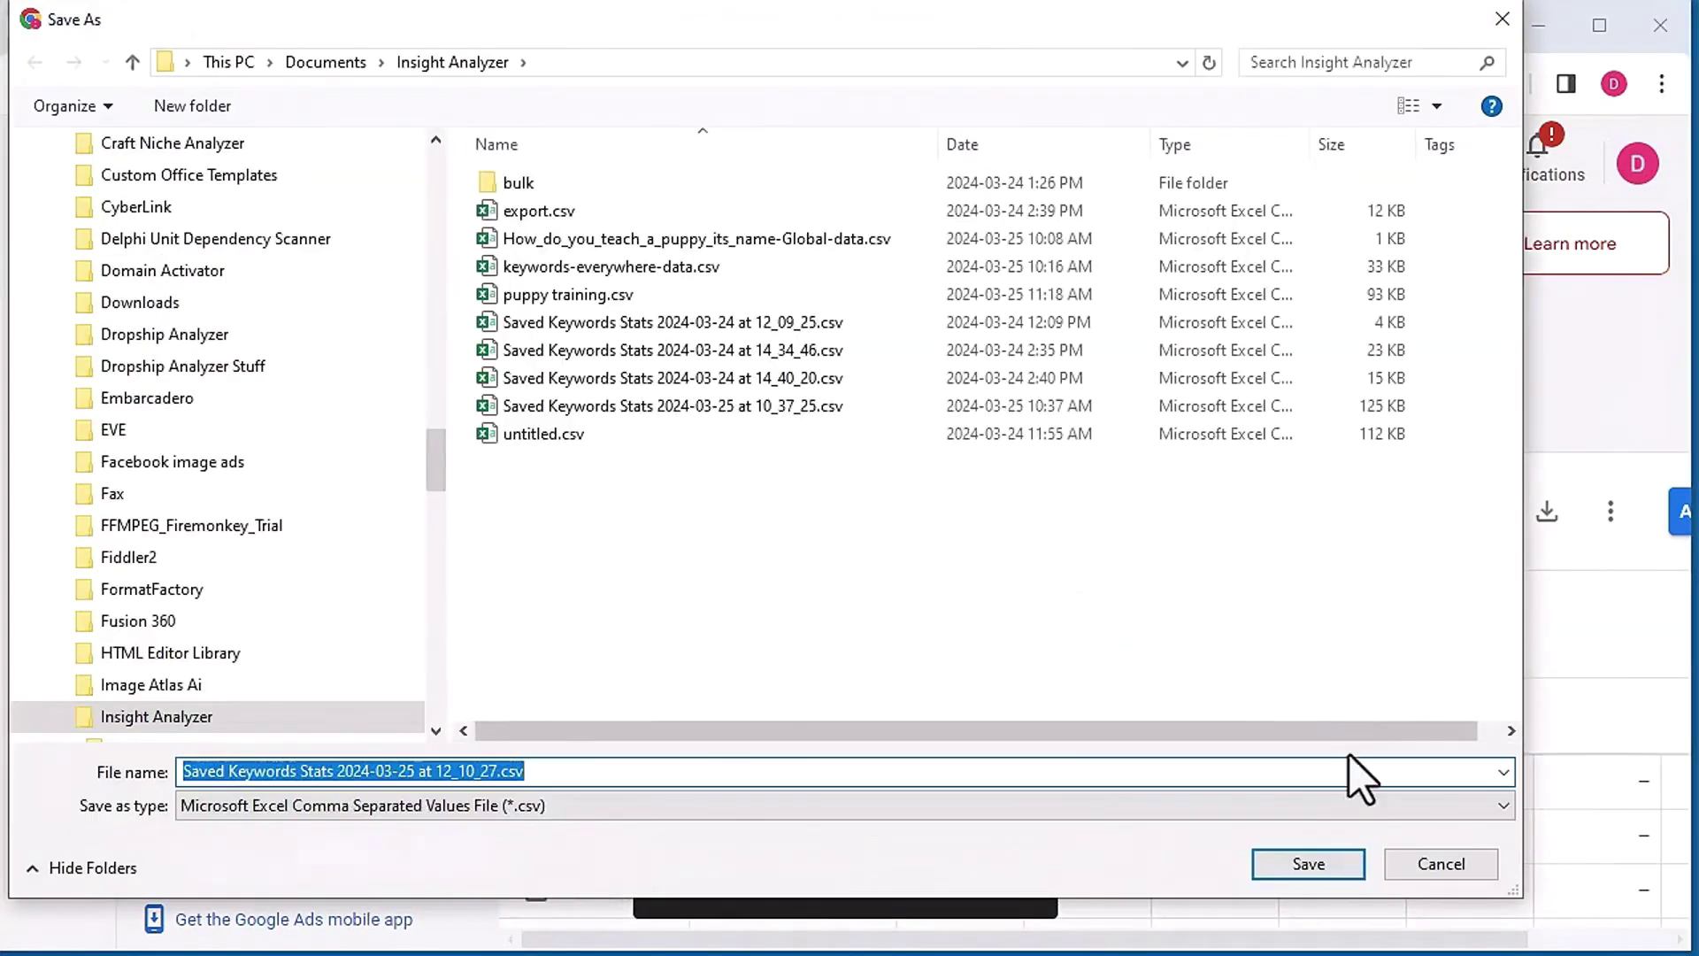
pyautogui.click(1314, 866)
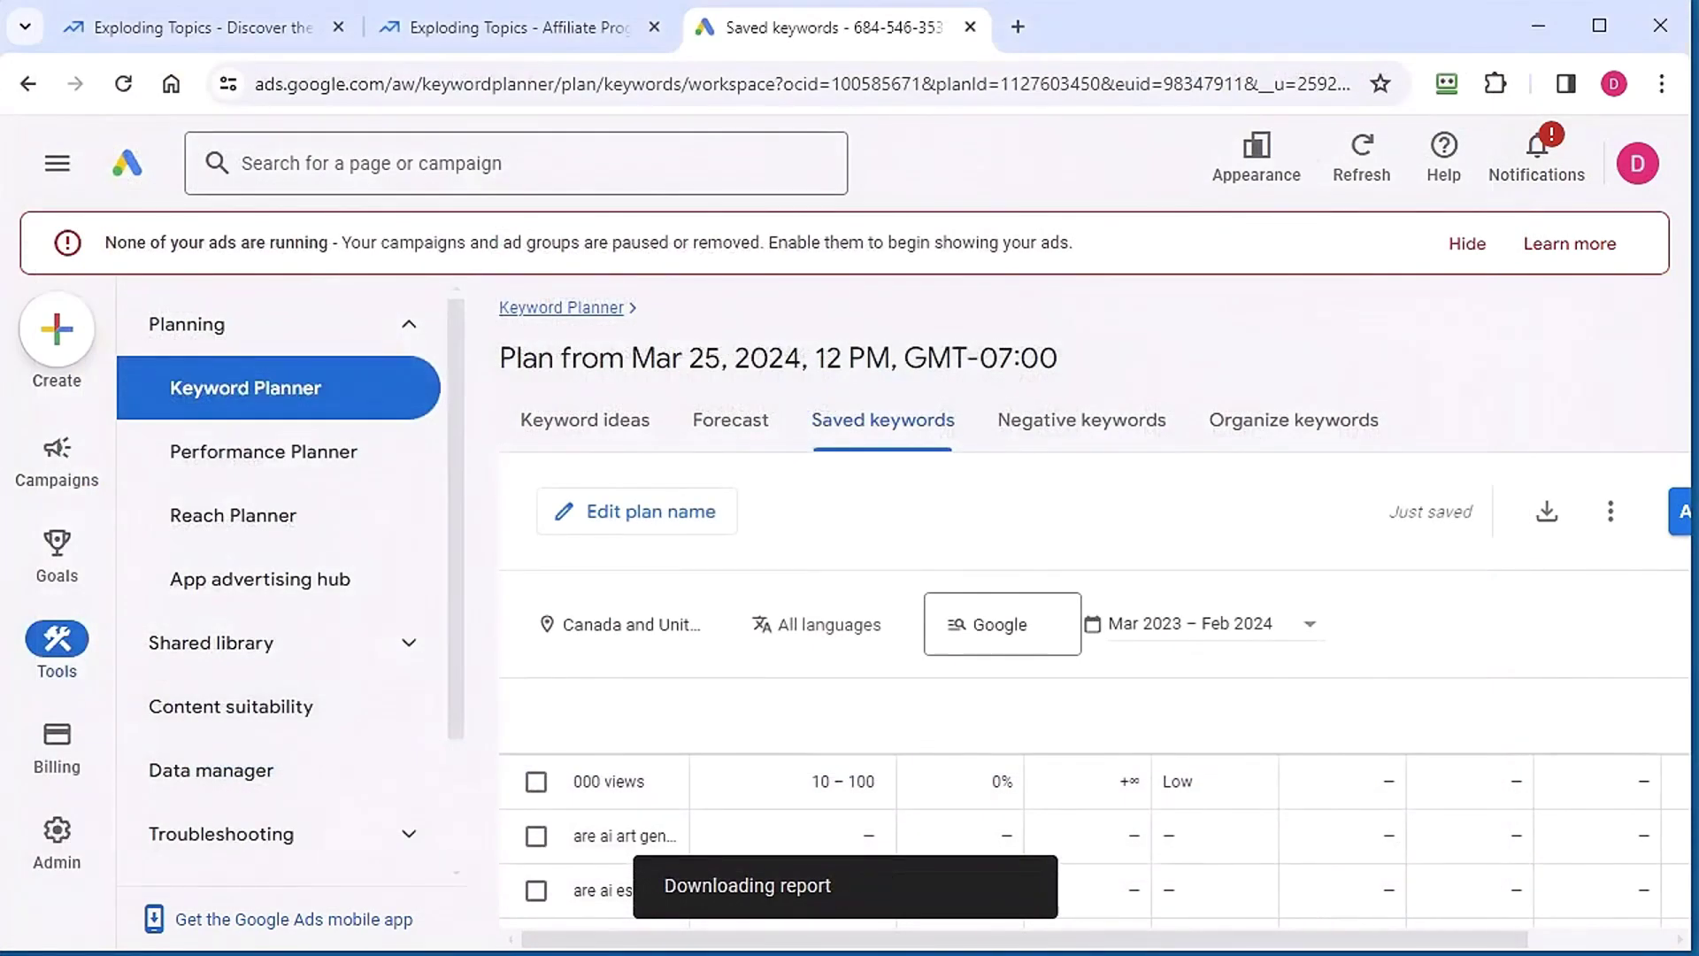
# Switch to Insight Analyzer, import the newest Saved Keywords Stats CSV into the PAA results, and show the monthly search data
pyautogui.click(1540, 26)
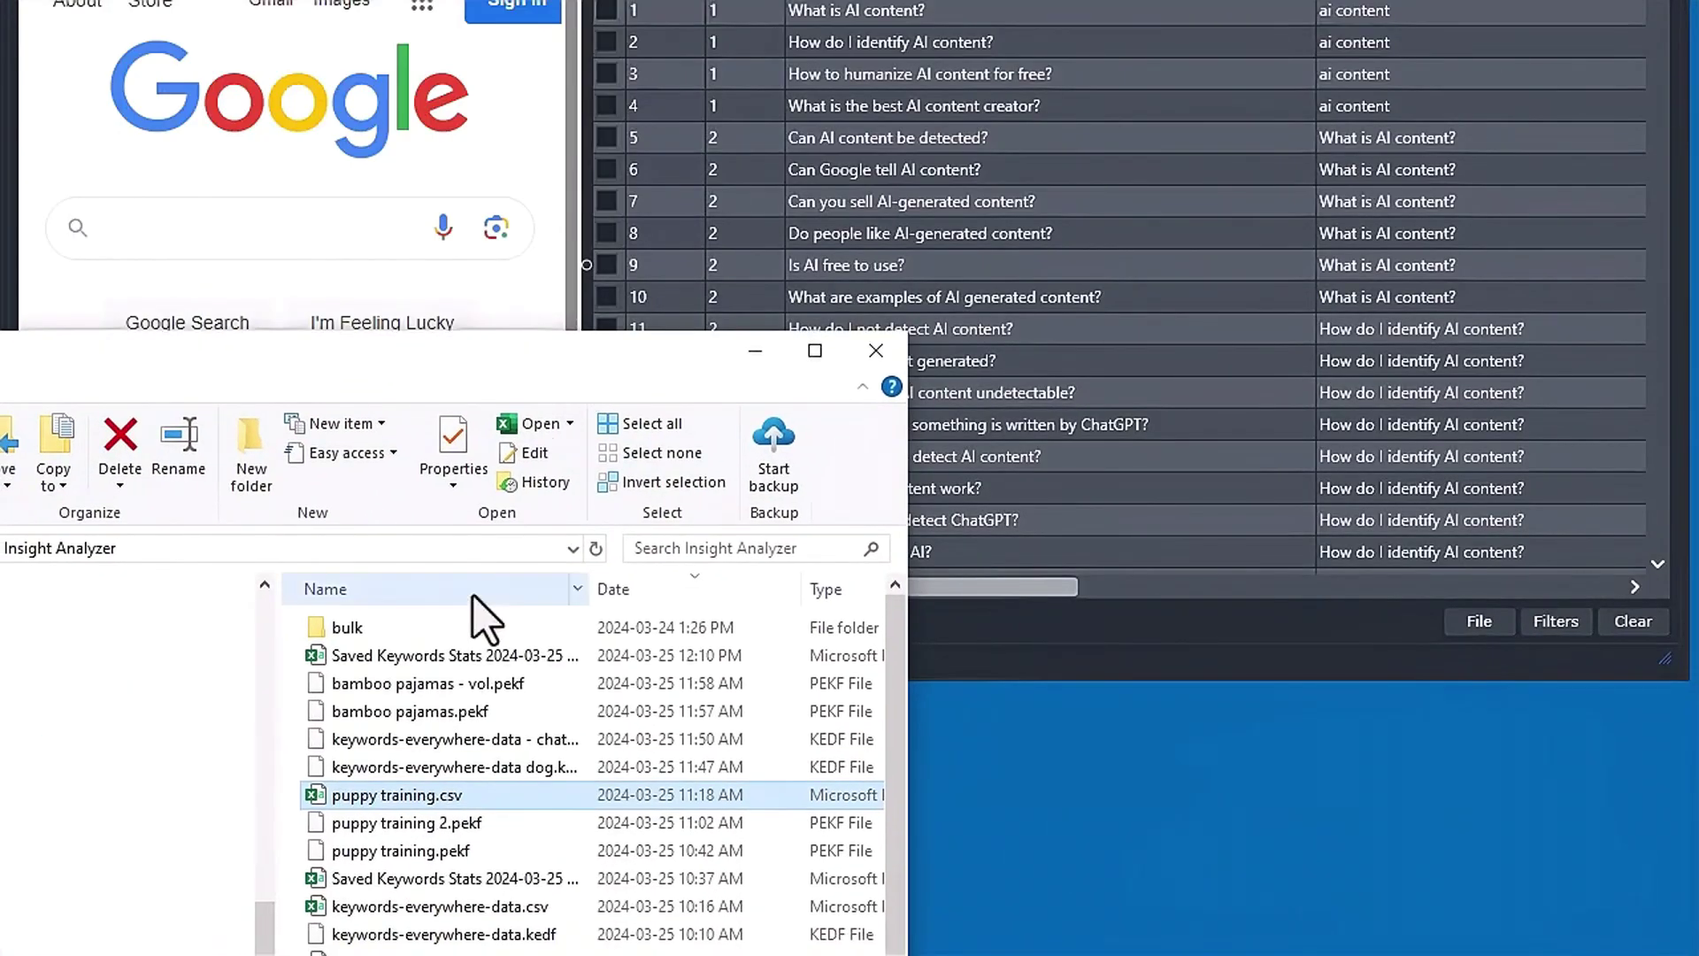
pyautogui.moveTo(398, 655); pyautogui.dragTo(1160, 395)
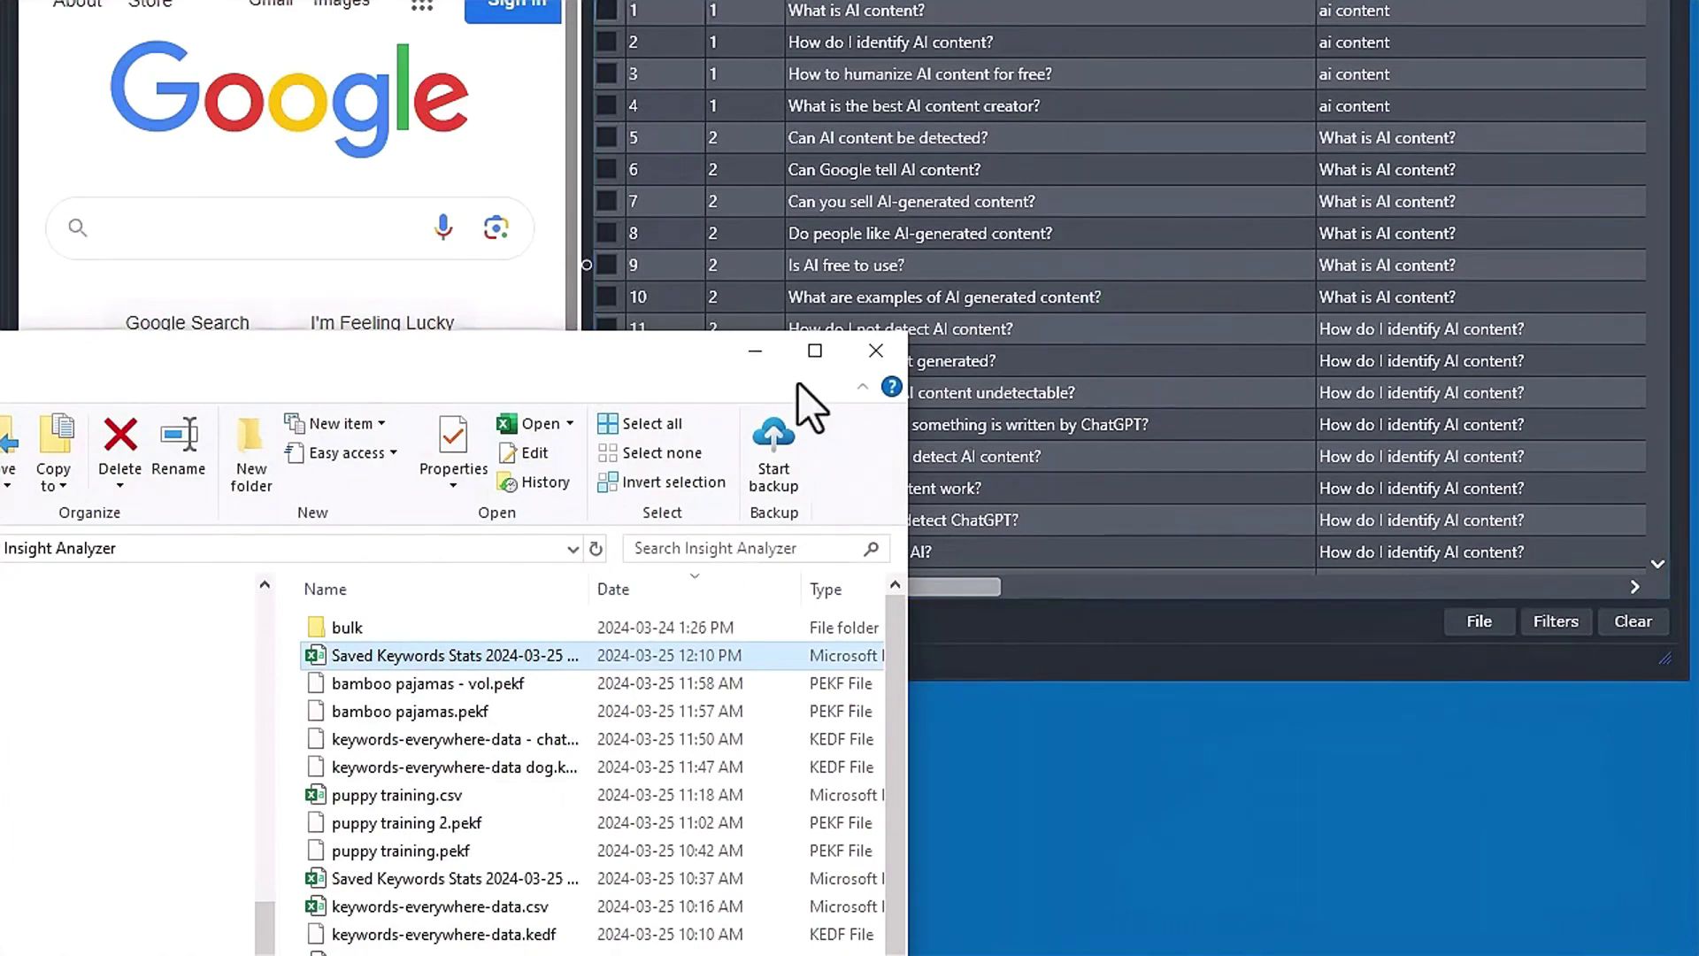
pyautogui.click(755, 350)
pyautogui.moveTo(808, 588); pyautogui.dragTo(1377, 587)
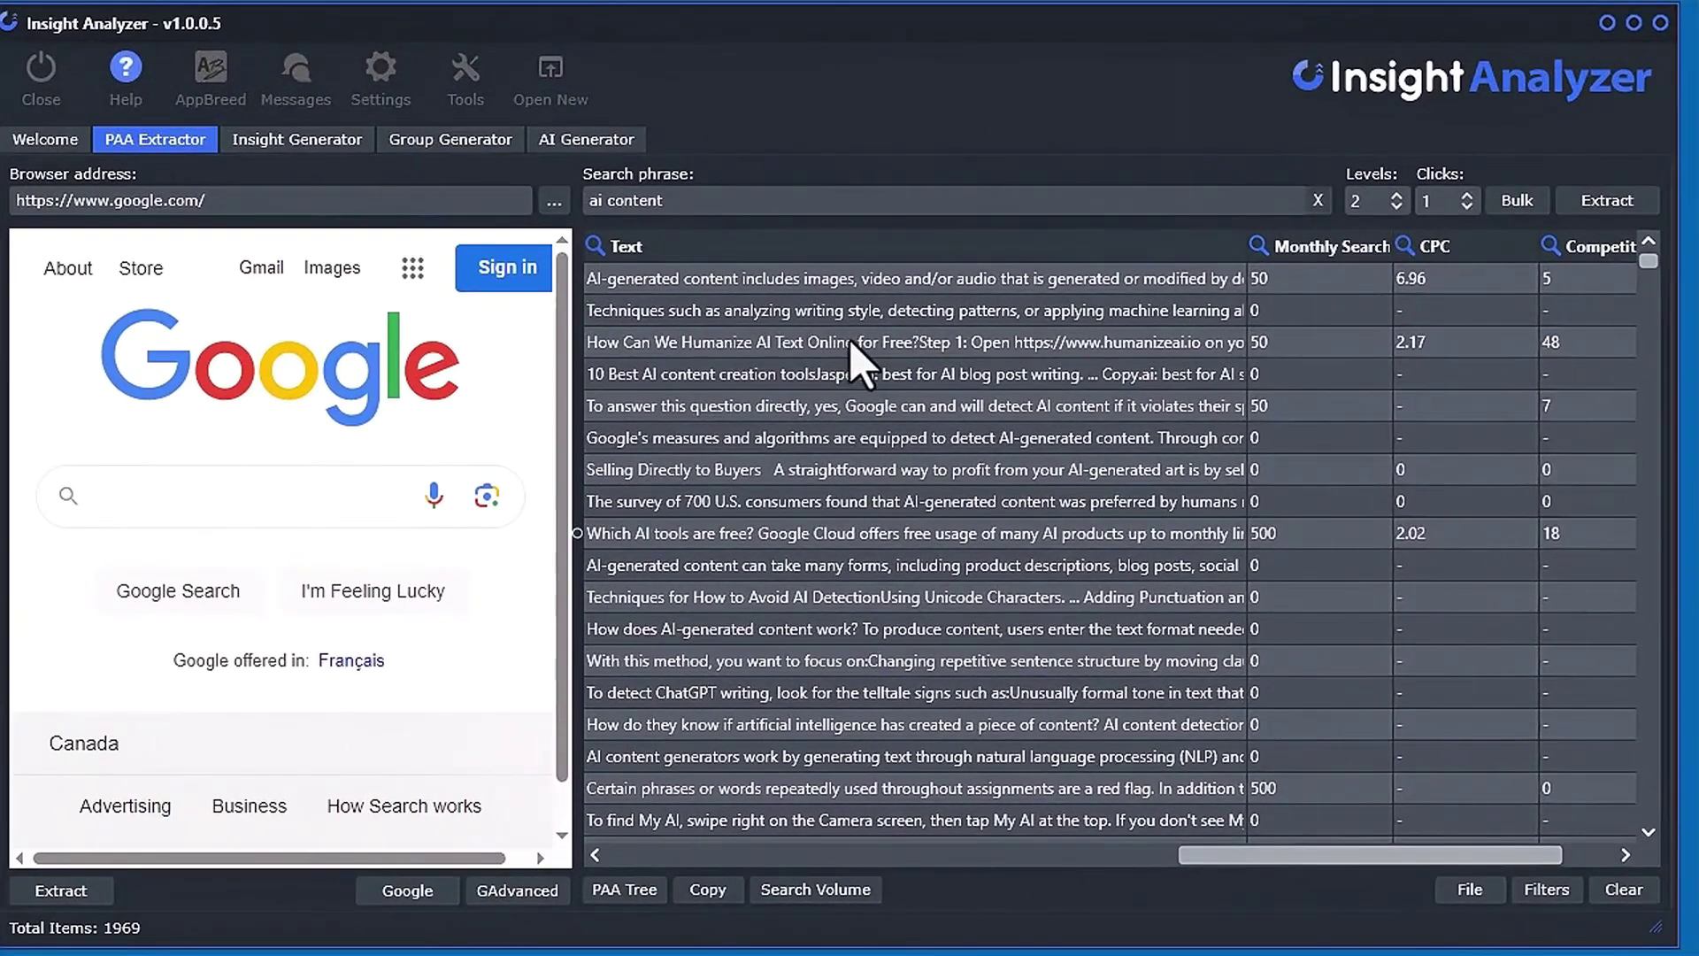
# Send all "ai content" questions with their search volume data to the Group Generator tool
pyautogui.rightClick(869, 365)
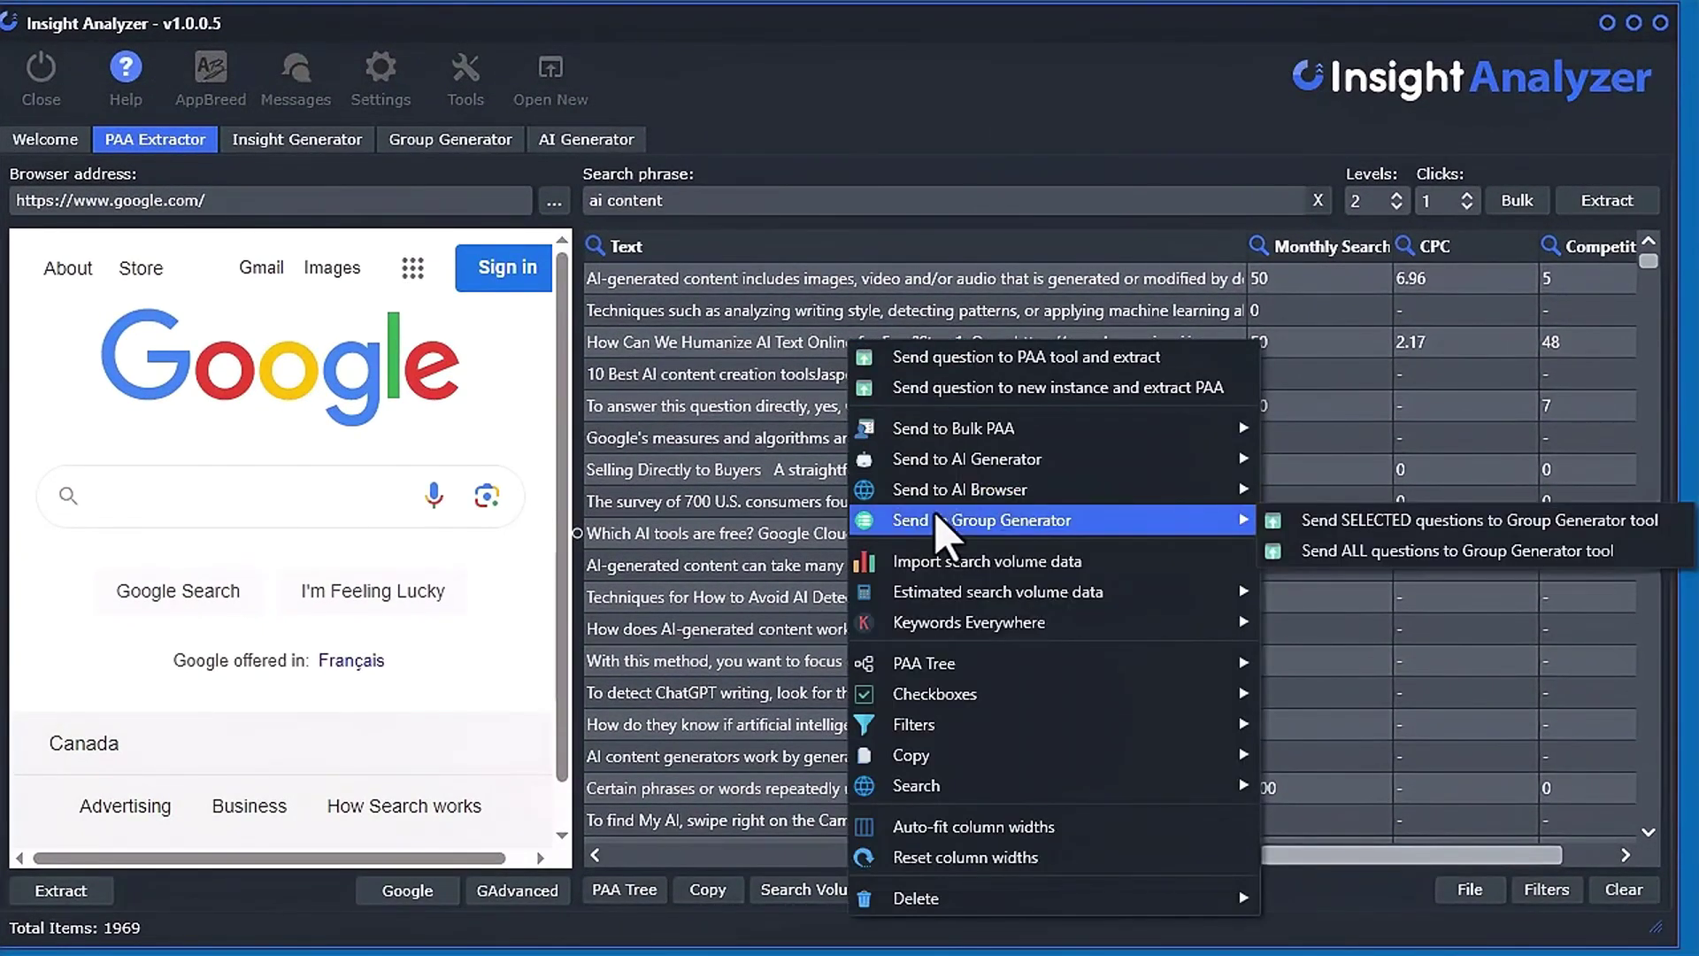
pyautogui.moveTo(1182, 524)
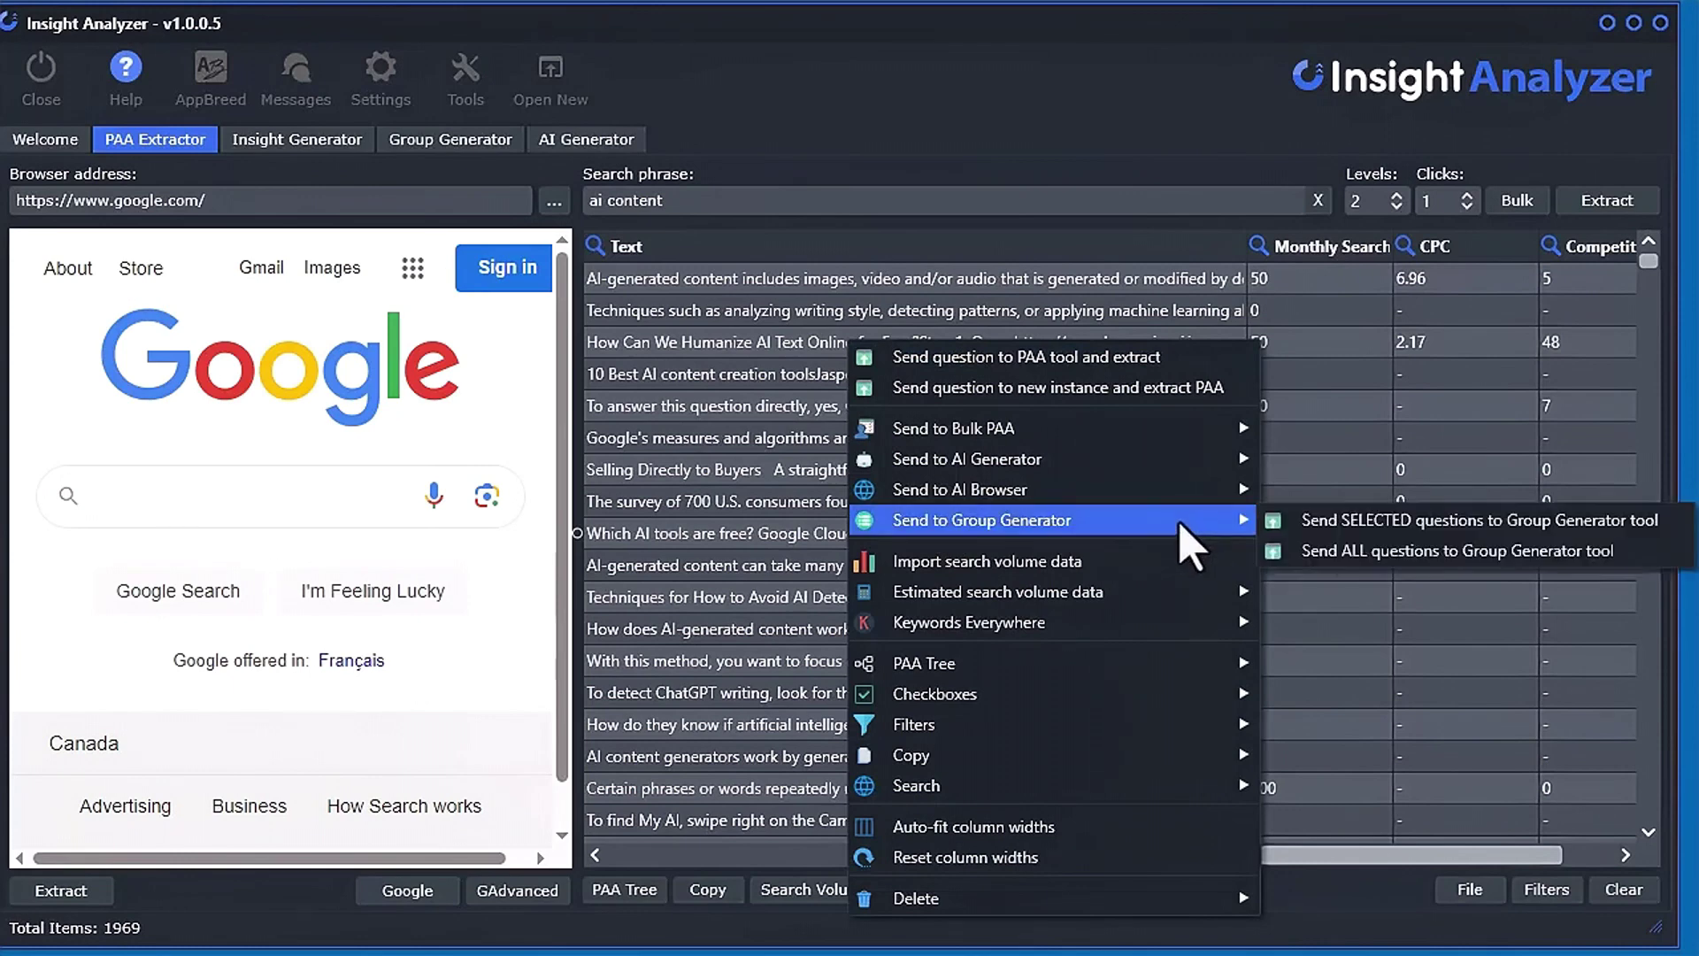
pyautogui.click(1368, 549)
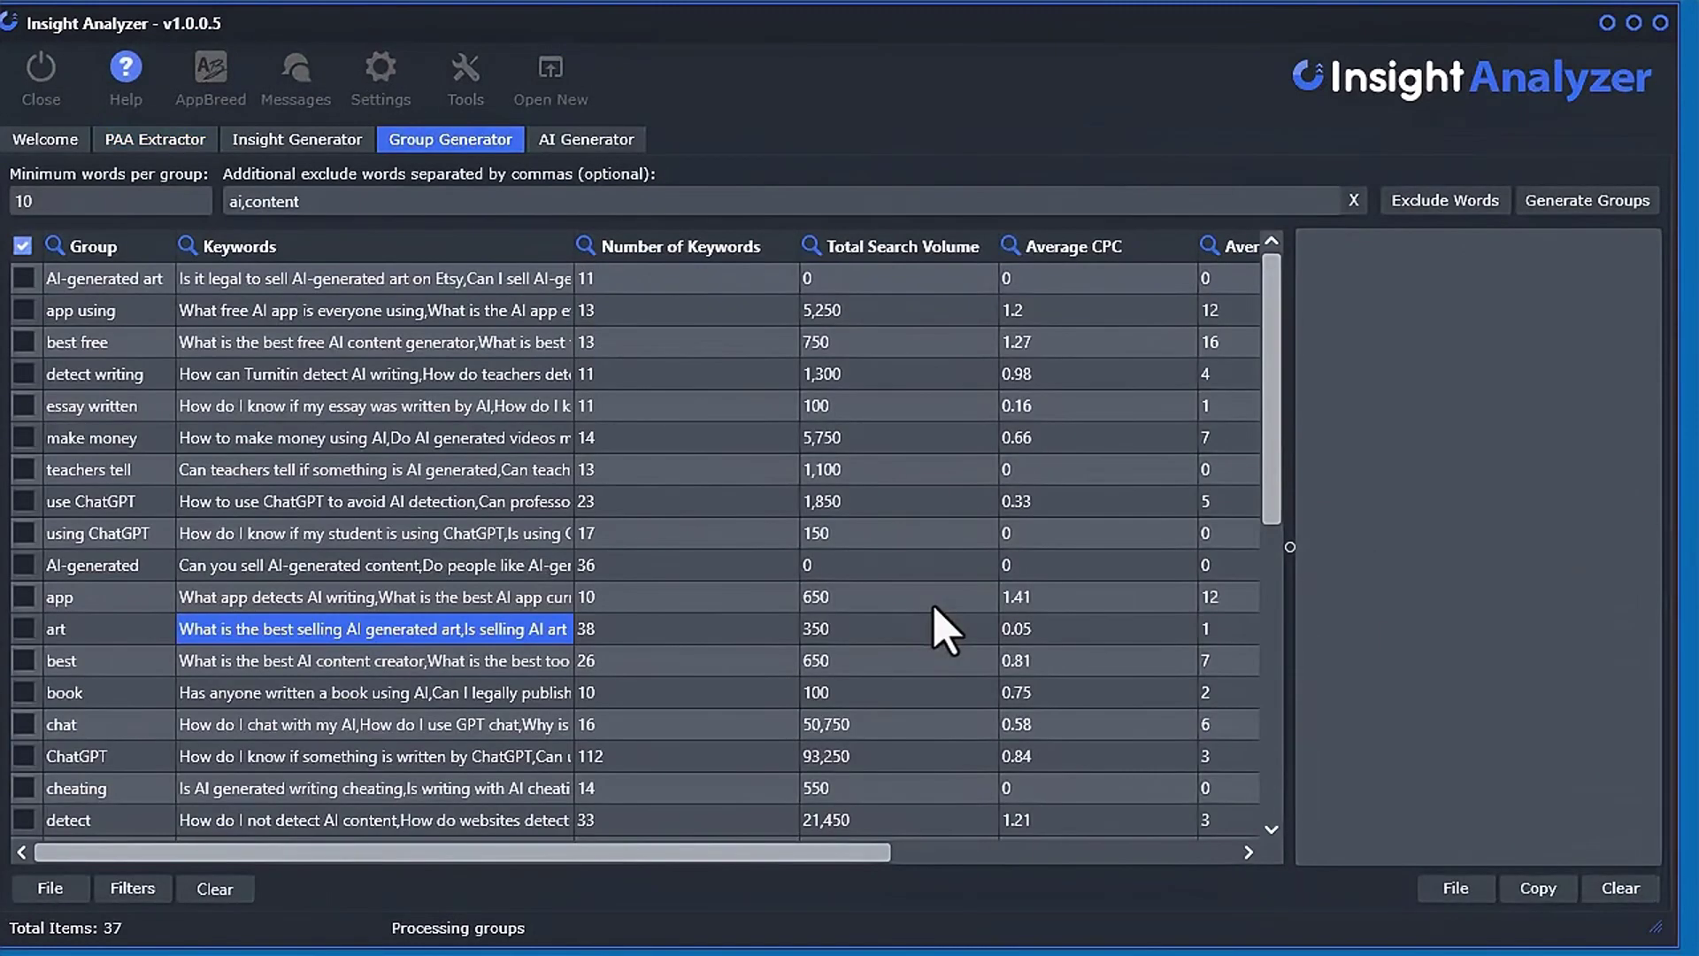
# Widen the group table, view the "app using" questions, and sort the groups by total search volume, highest first
pyautogui.moveTo(1297, 548); pyautogui.dragTo(1352, 547)
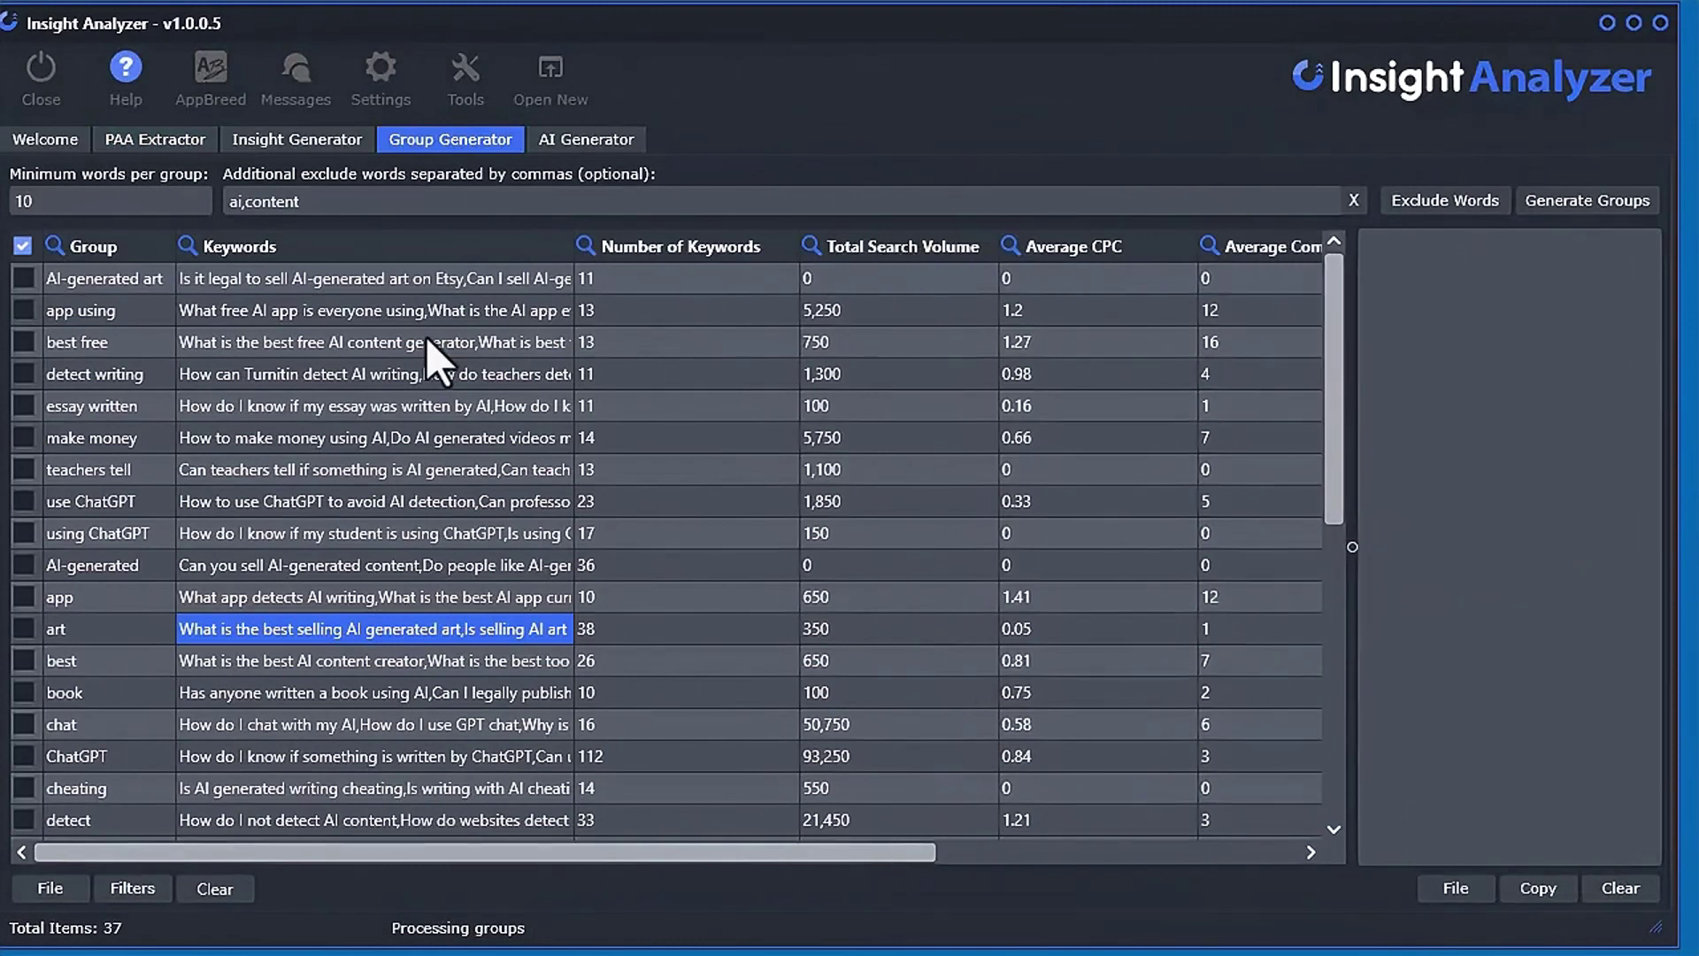
pyautogui.click(403, 312)
pyautogui.click(919, 248)
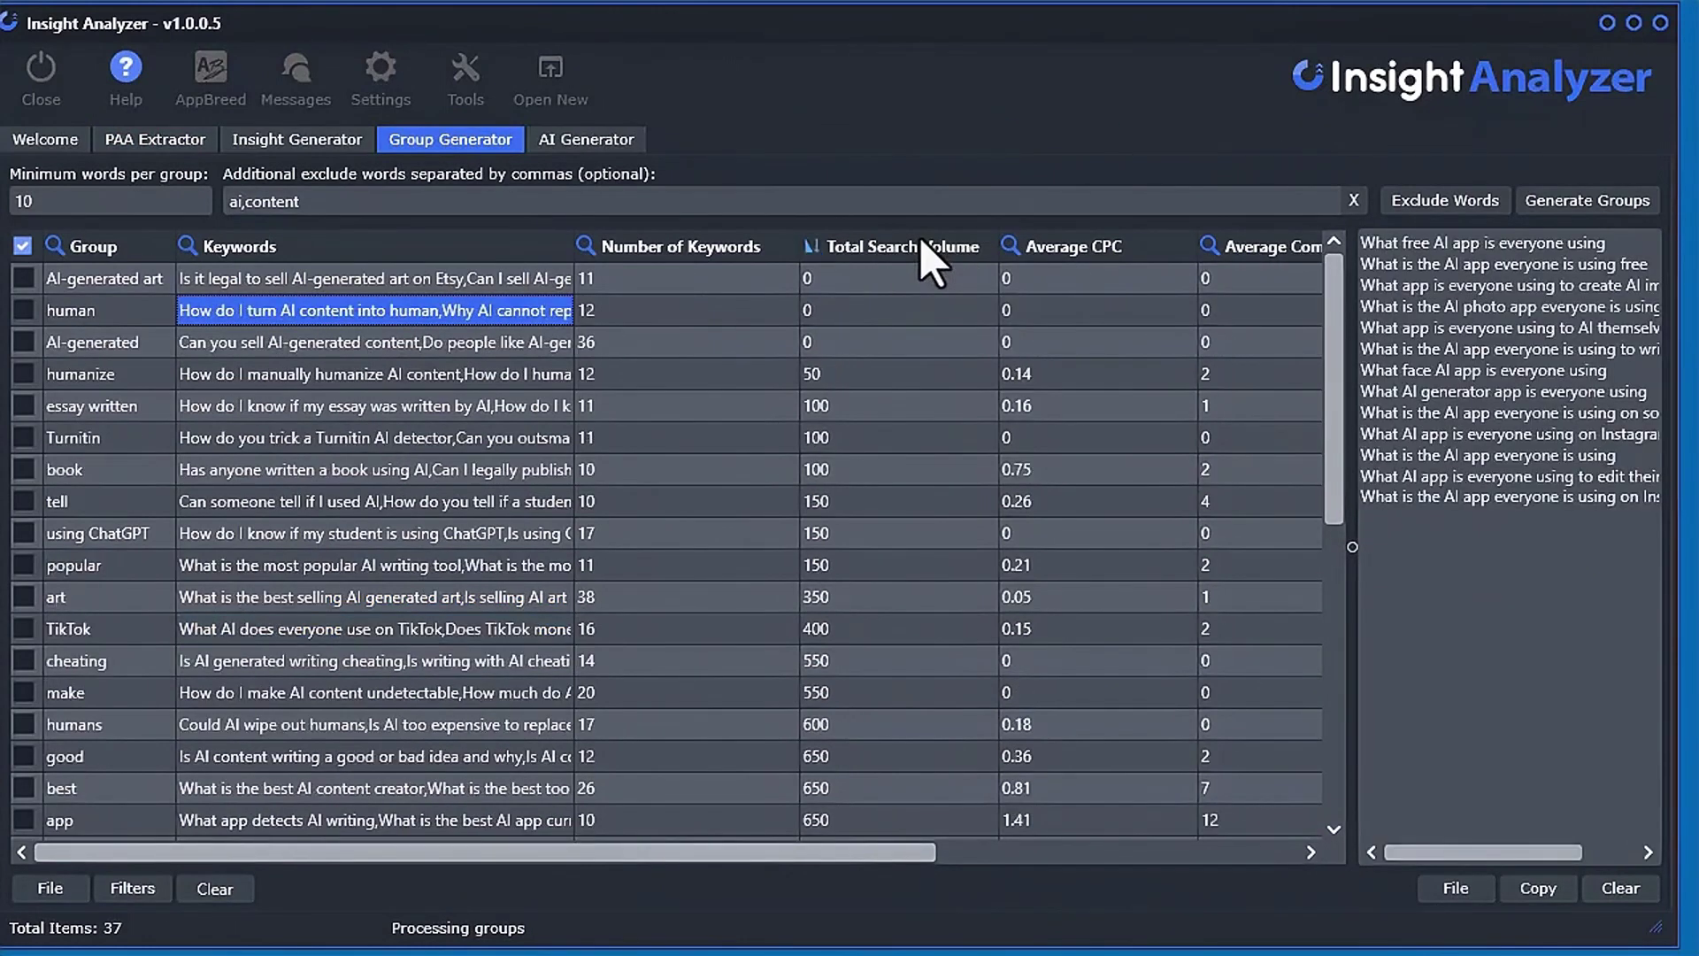
# Examine the ChatGPT group's questions and metrics, and widen the Keywords column slightly
pyautogui.click(400, 279)
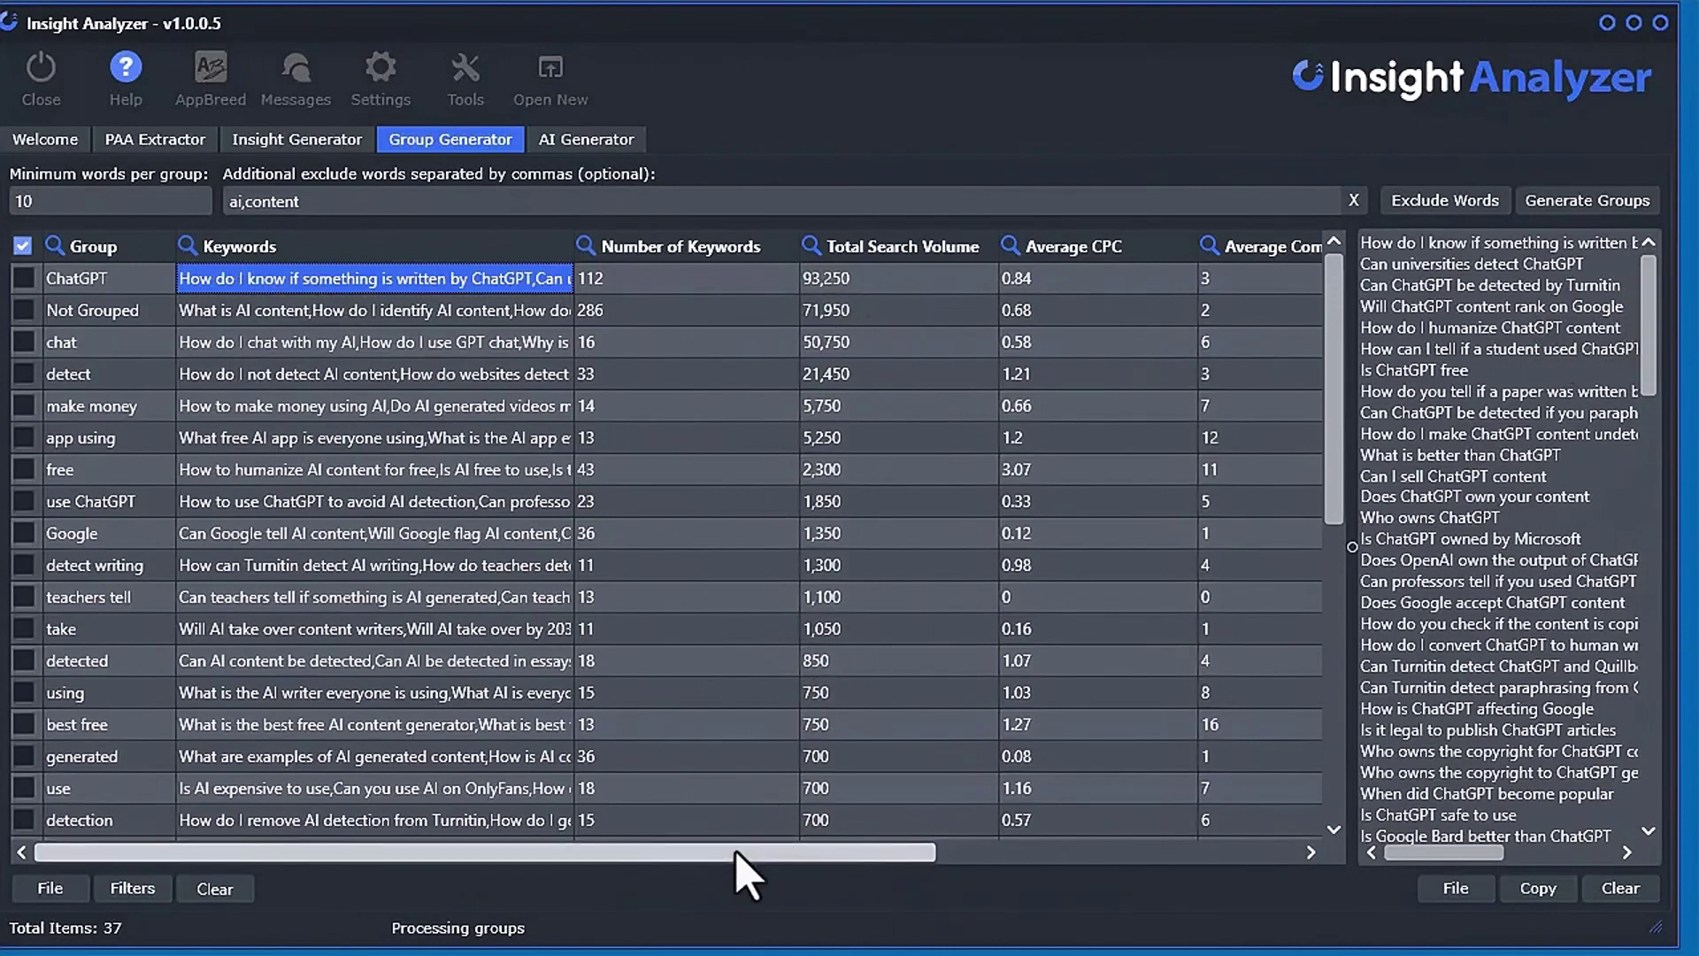
pyautogui.hscroll(2, 734, 854)
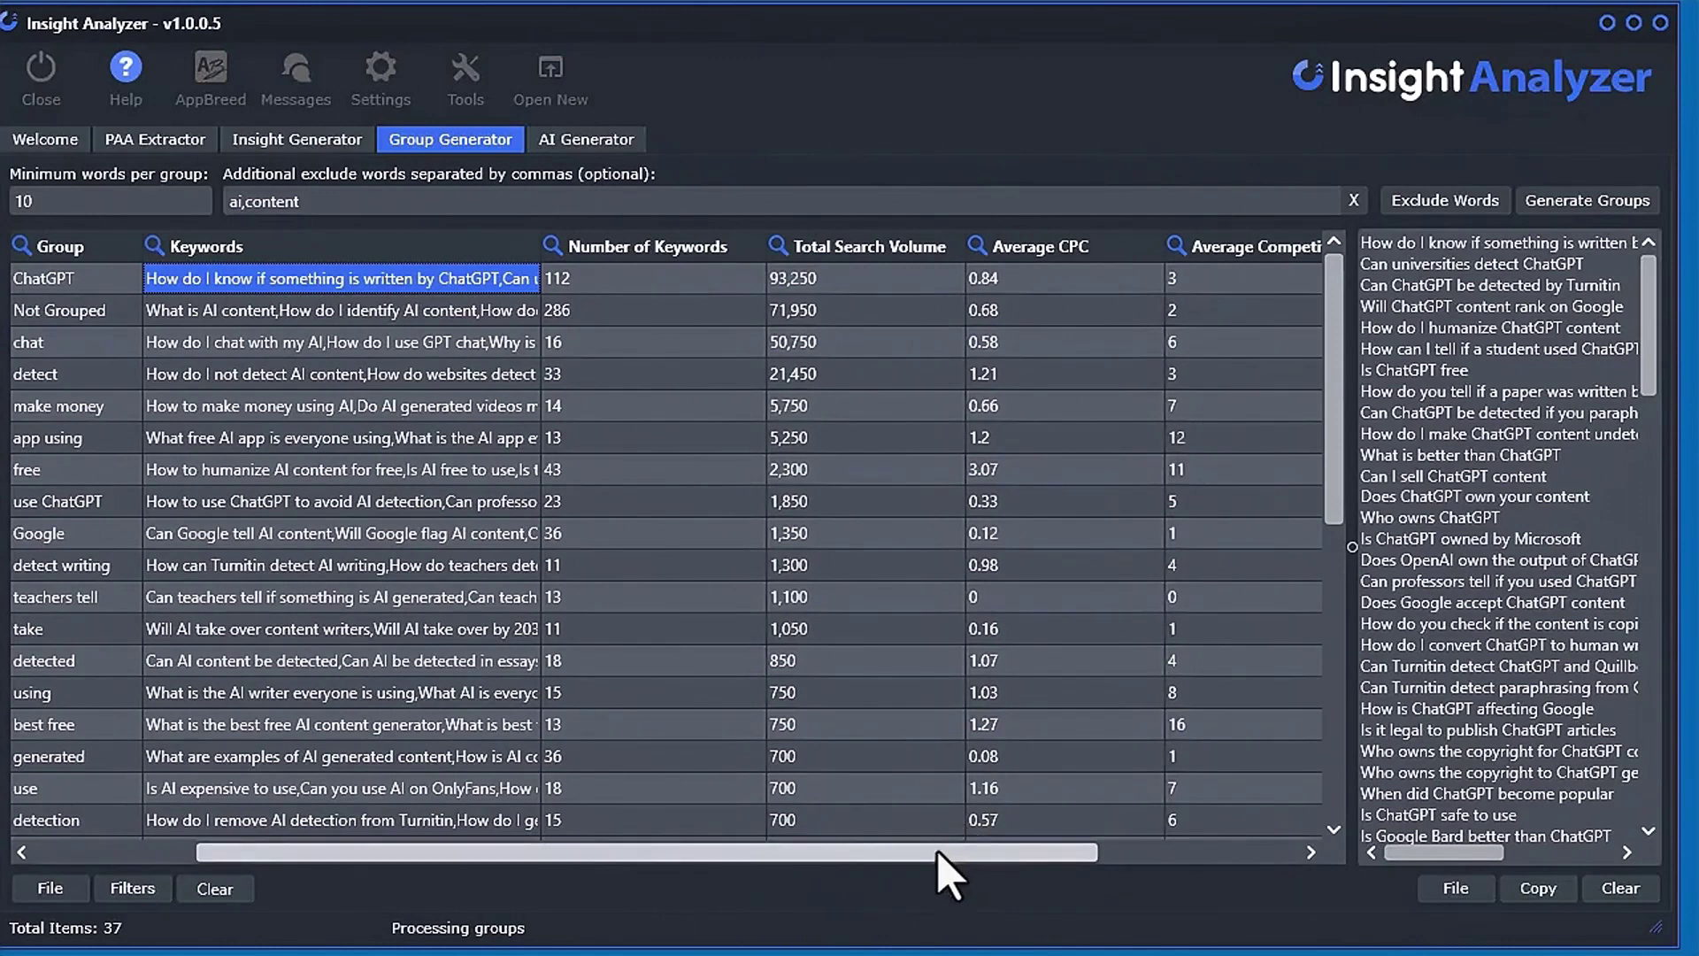
pyautogui.hscroll(-2, 947, 854)
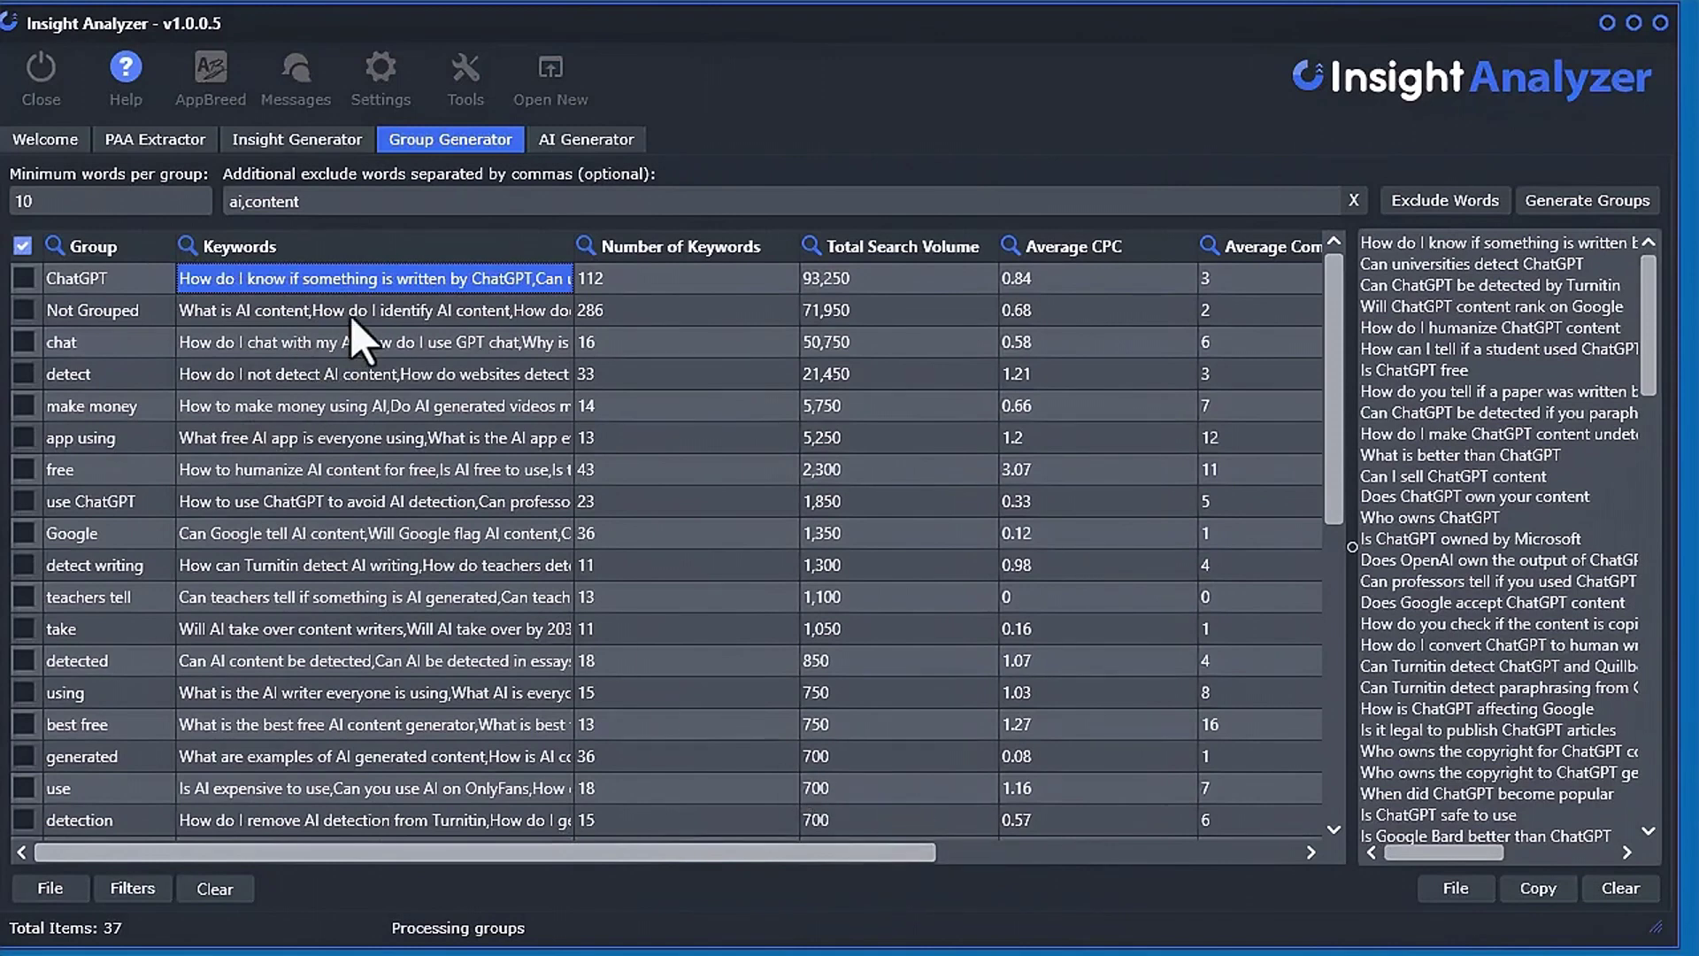
pyautogui.moveTo(572, 246); pyautogui.dragTo(606, 246)
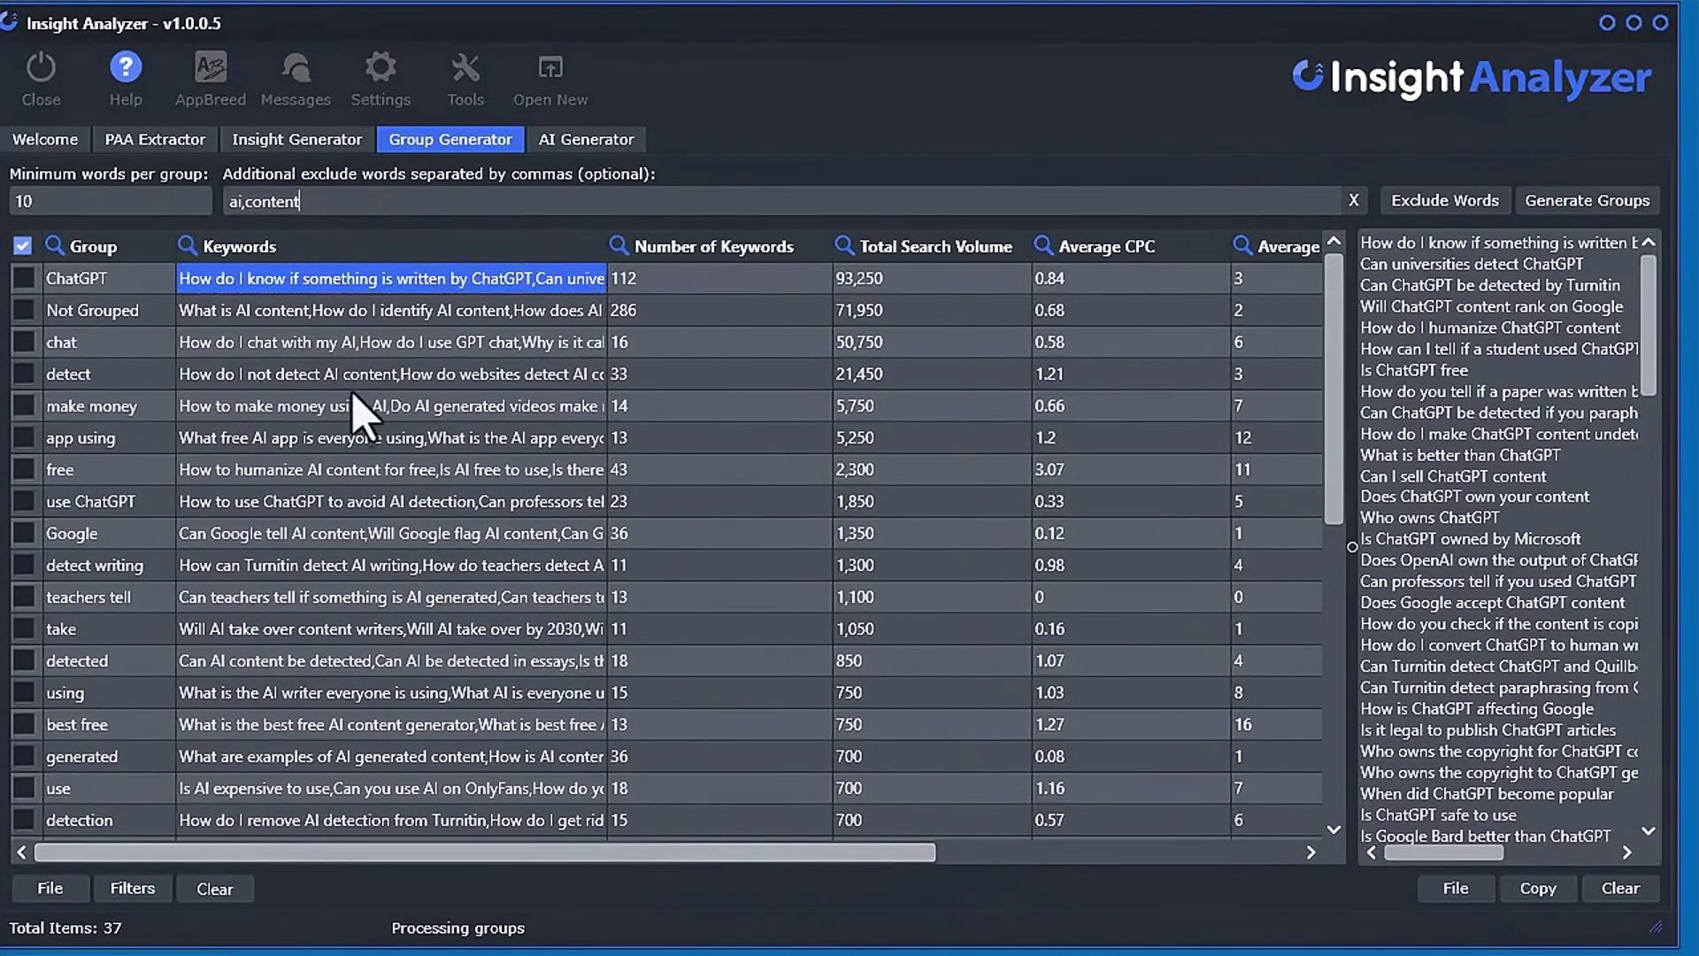
# Check the "ai content" search phrase in the PAA Extractor and return to the Group Generator
pyautogui.click(159, 142)
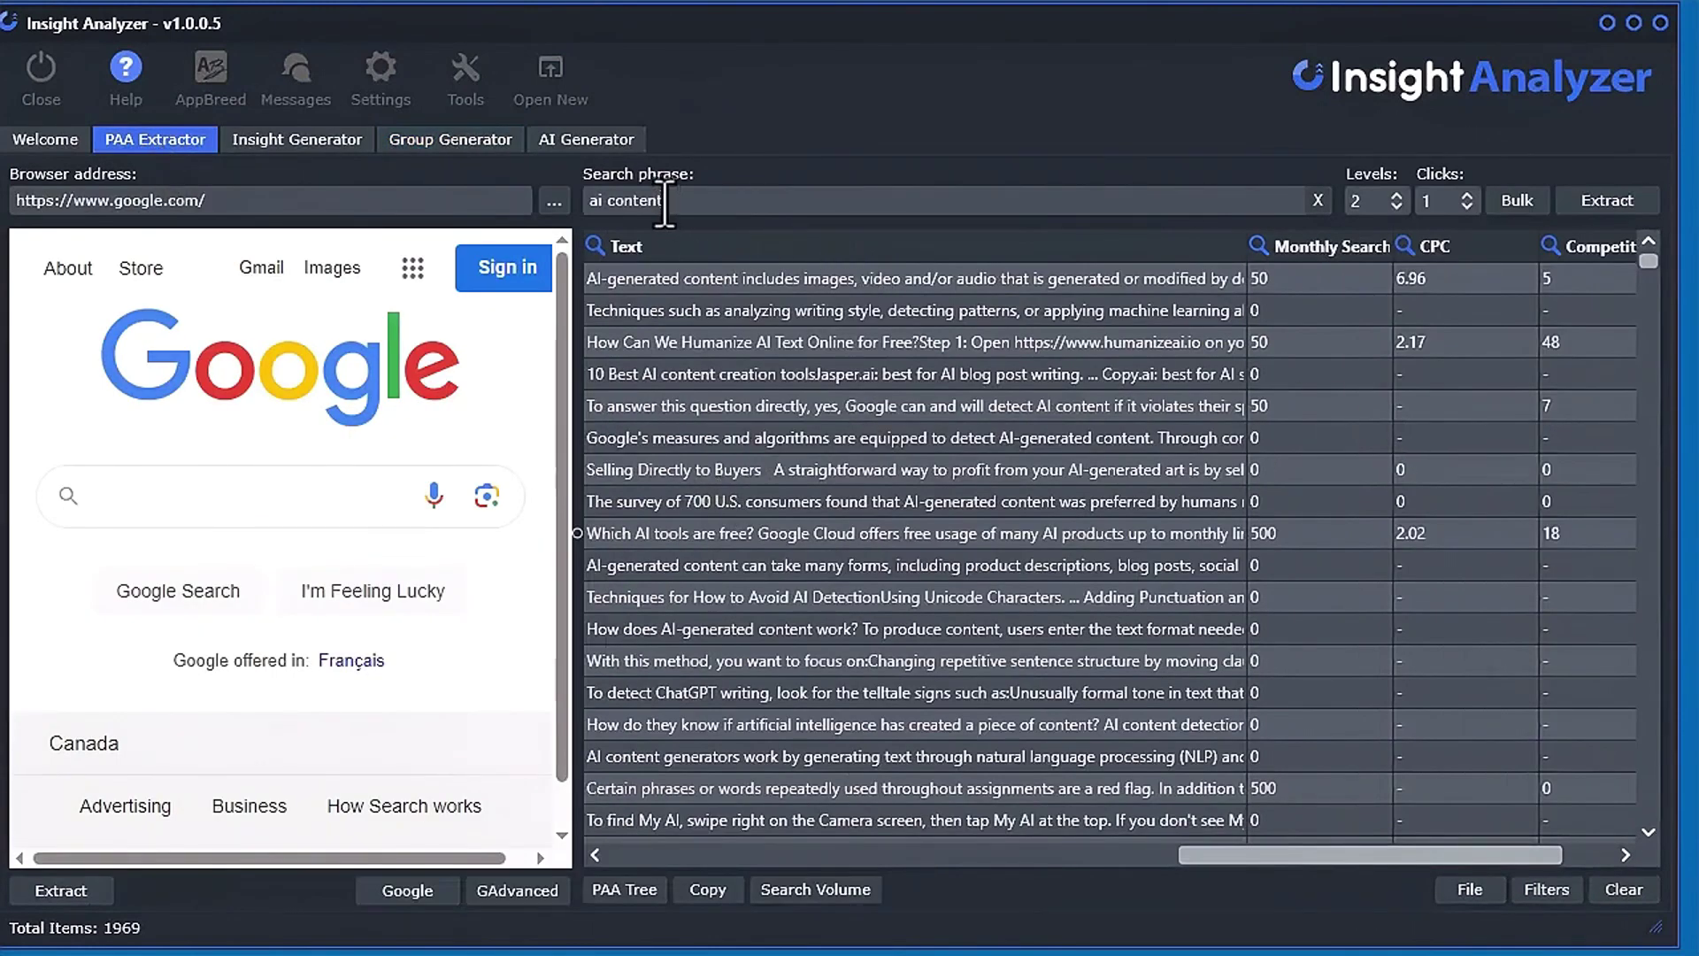
pyautogui.moveTo(665, 204); pyautogui.dragTo(577, 199)
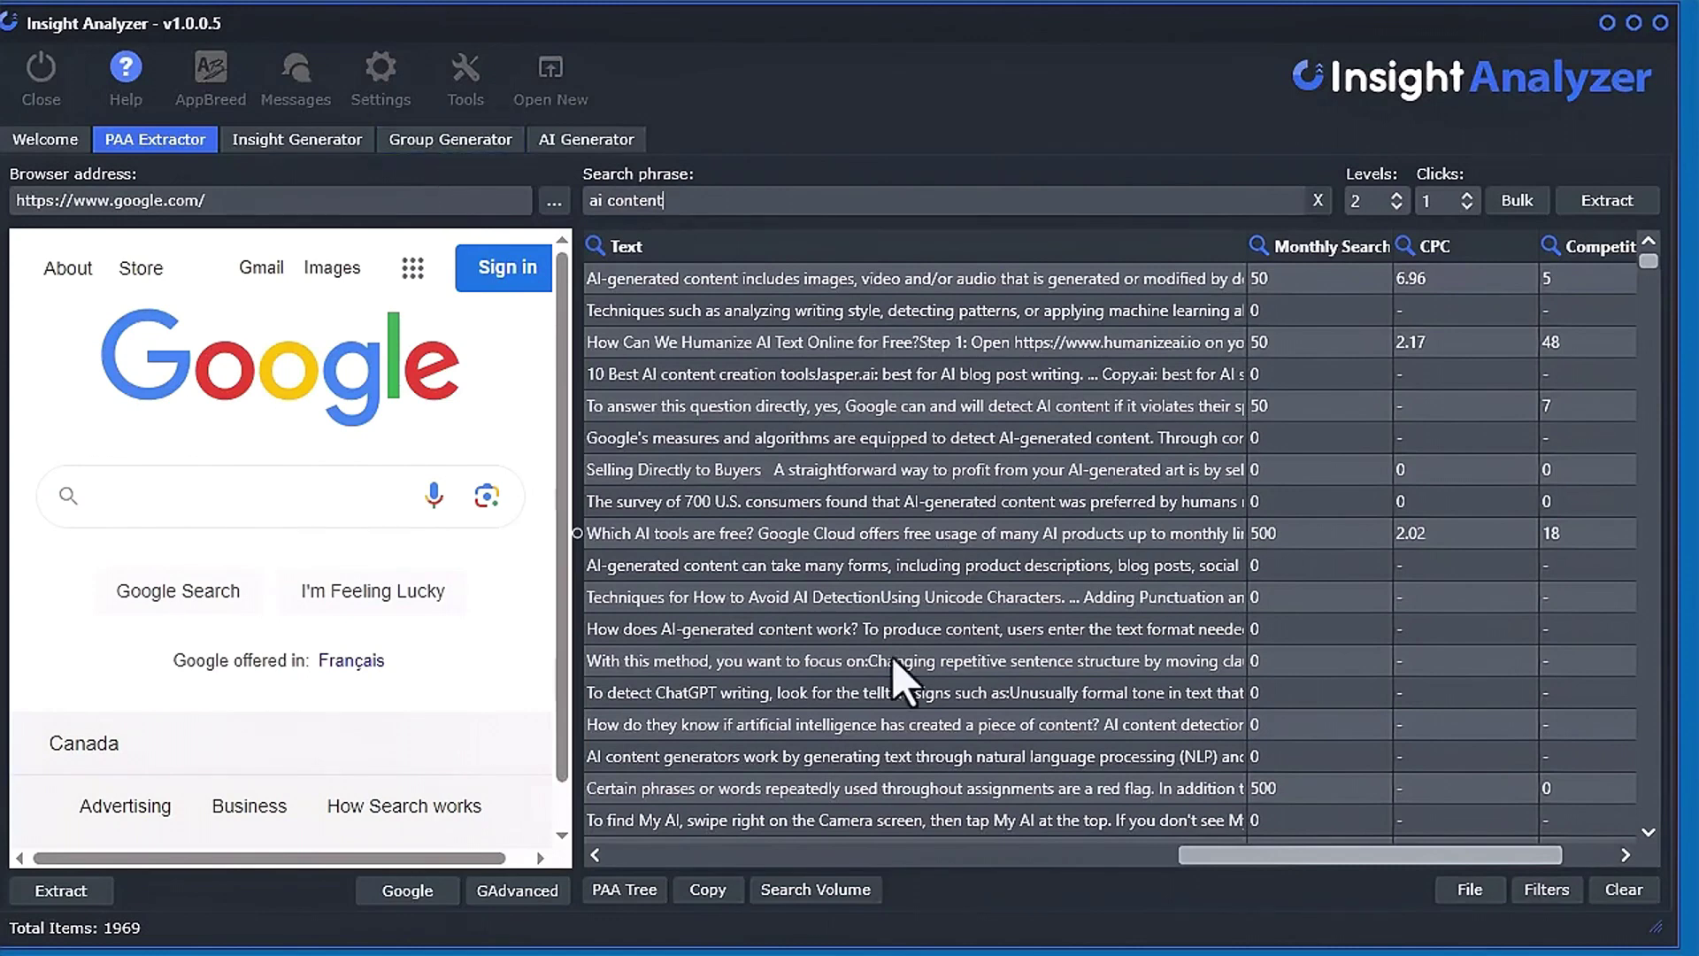
pyautogui.click(434, 149)
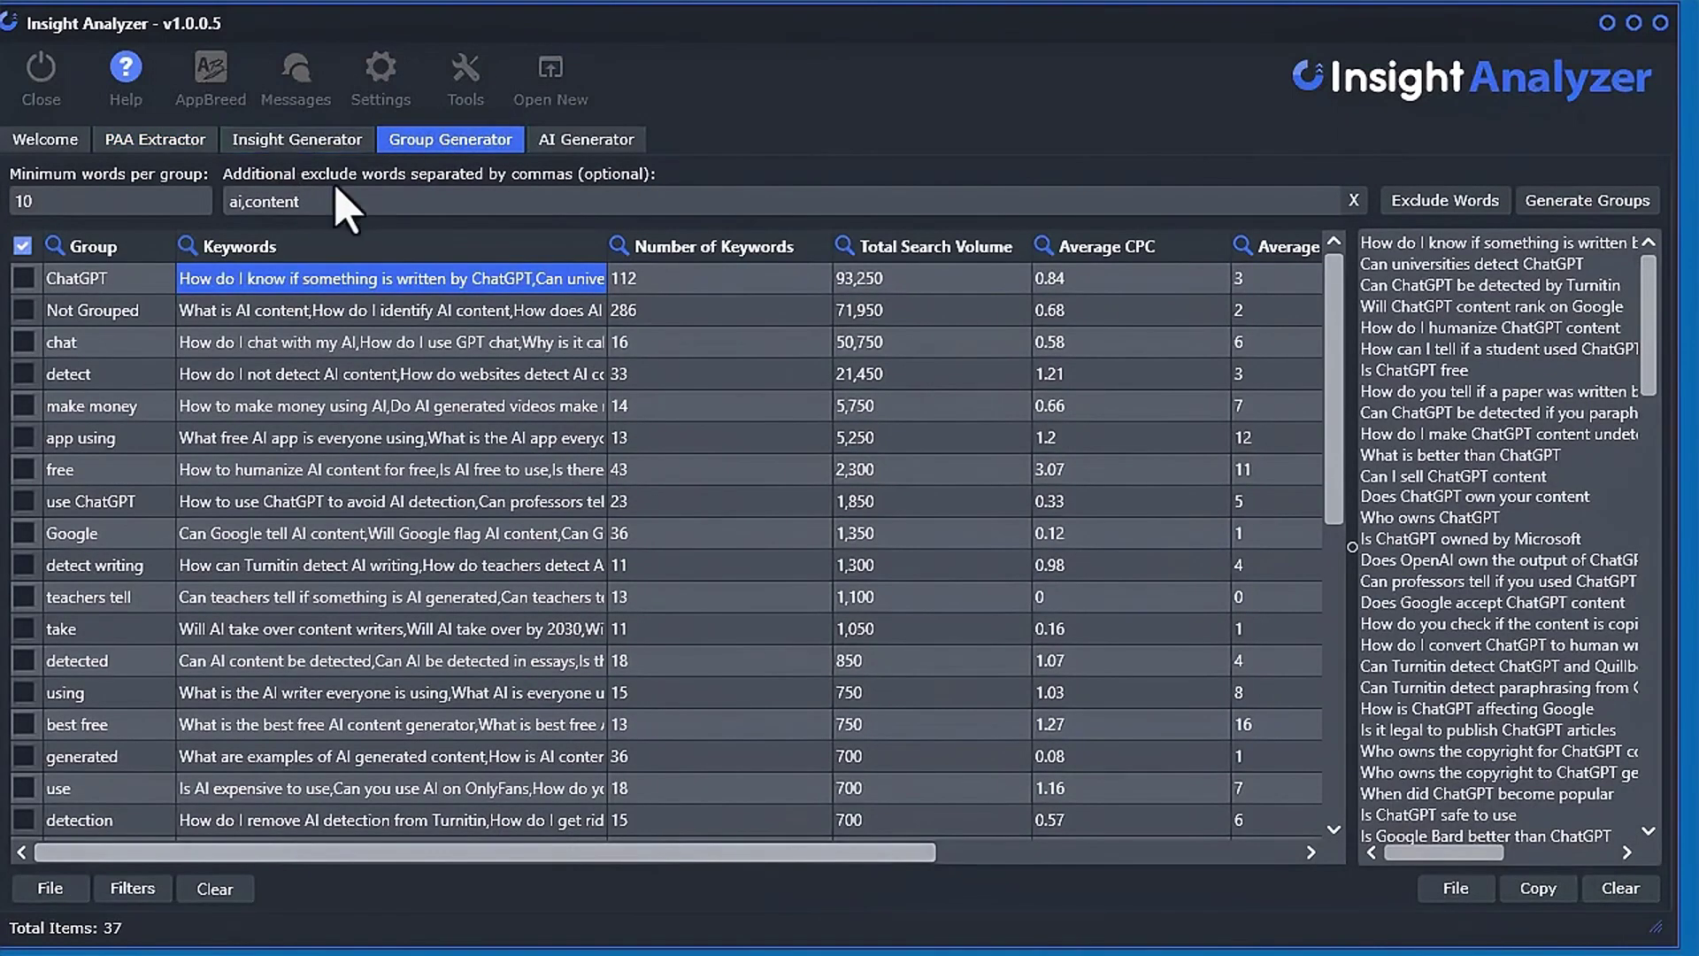
# Remove the additional exclude words, clear the existing groups, and regenerate them from the PAA Extractor questions
pyautogui.moveTo(382, 213); pyautogui.dragTo(222, 204)
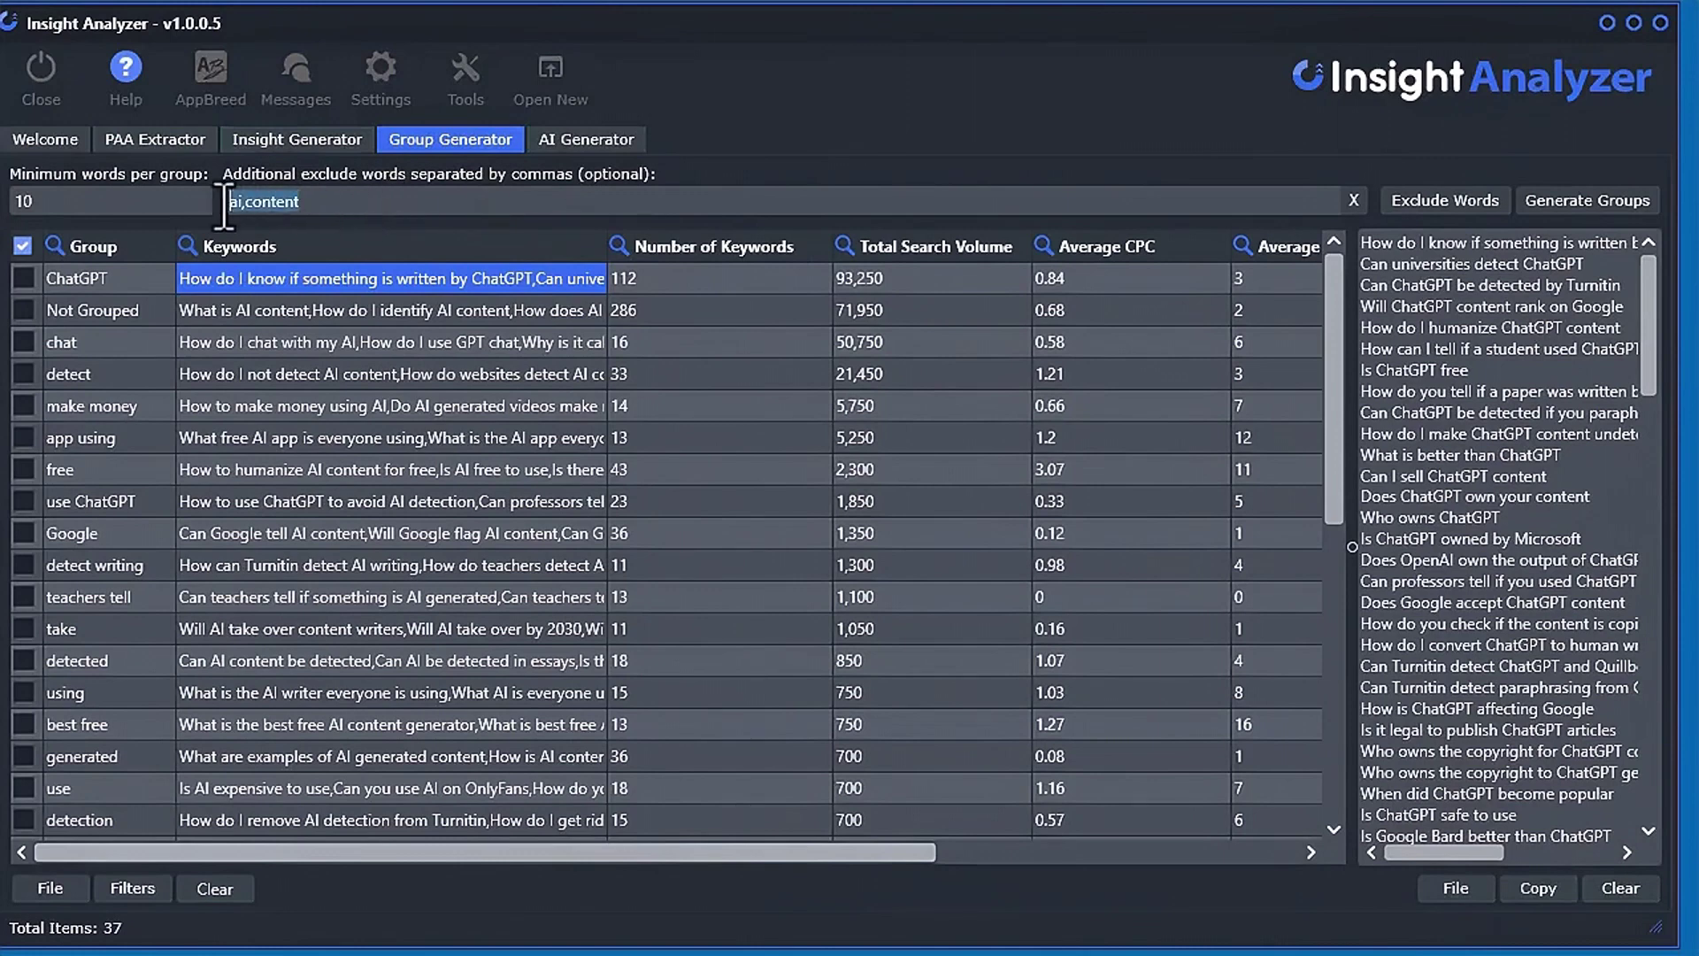
pyautogui.click(1353, 200)
pyautogui.click(214, 889)
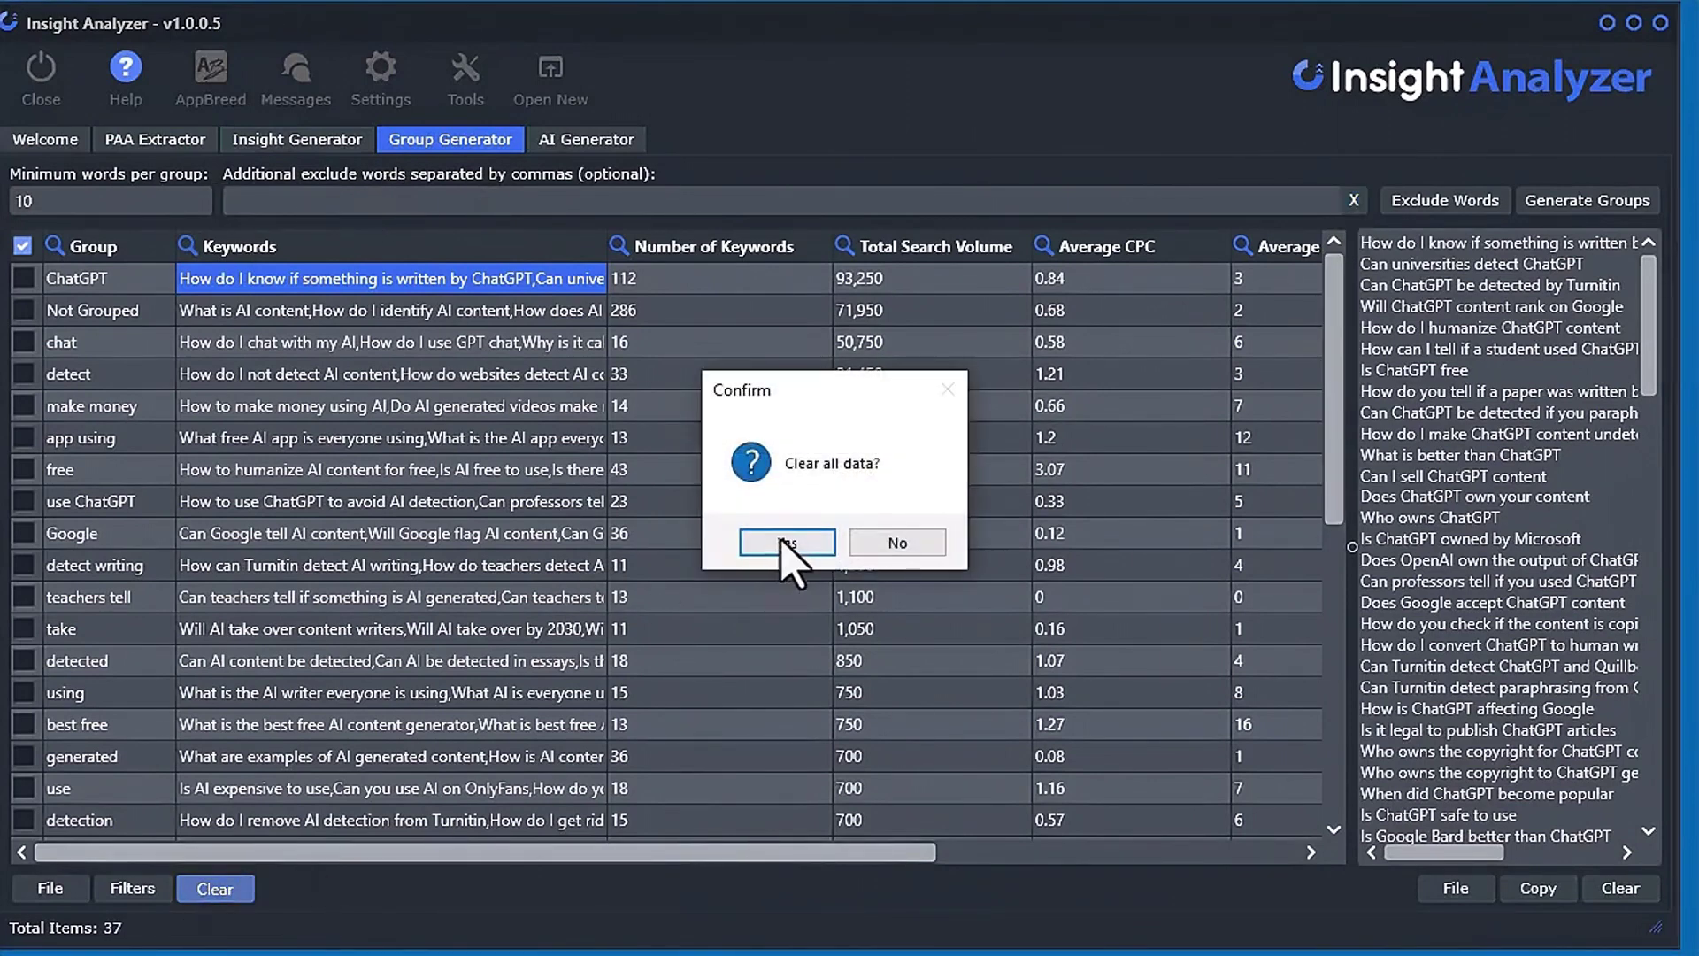
pyautogui.click(776, 542)
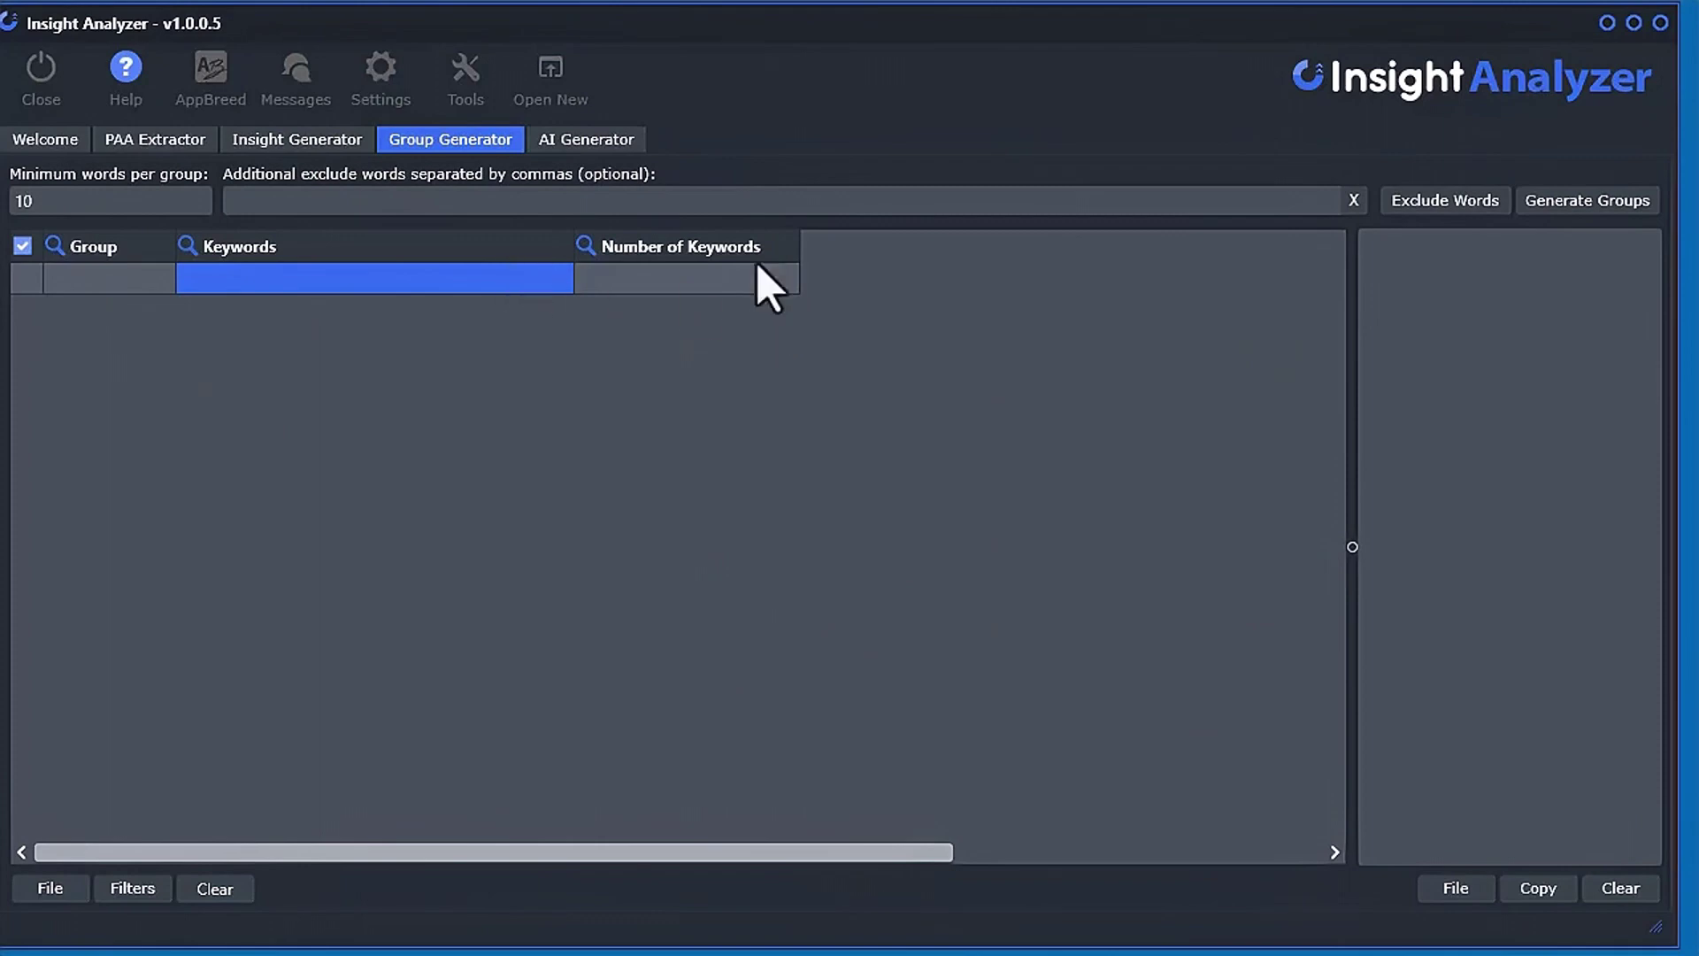
pyautogui.click(1579, 205)
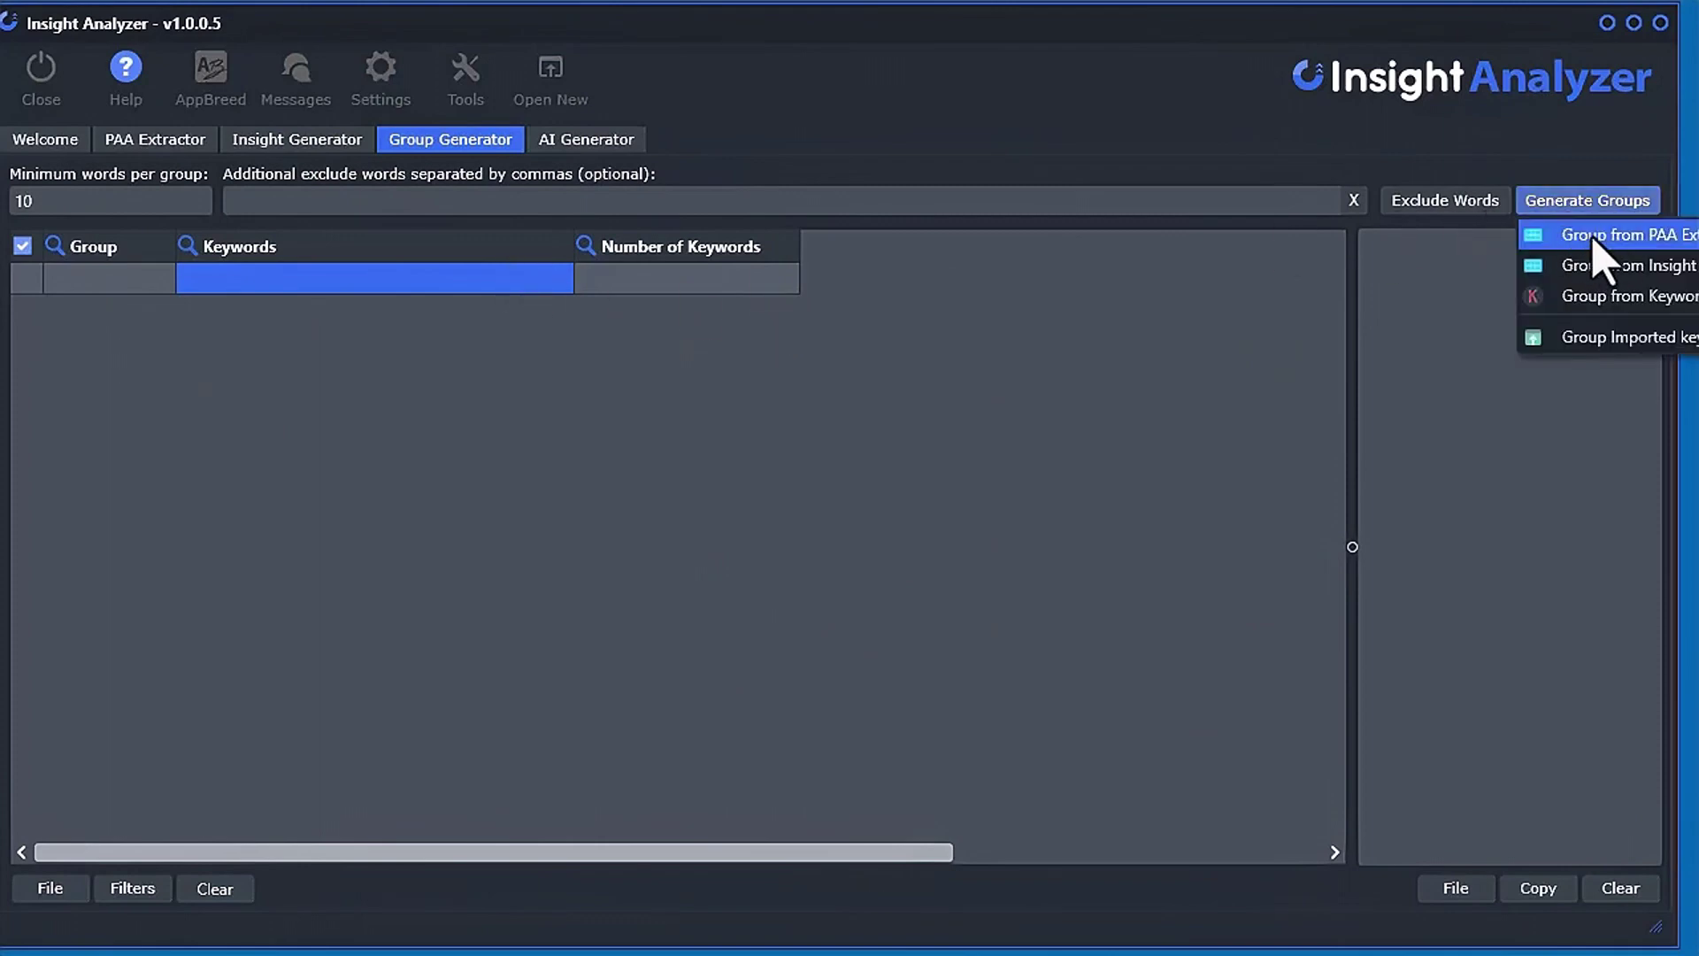
pyautogui.click(1594, 237)
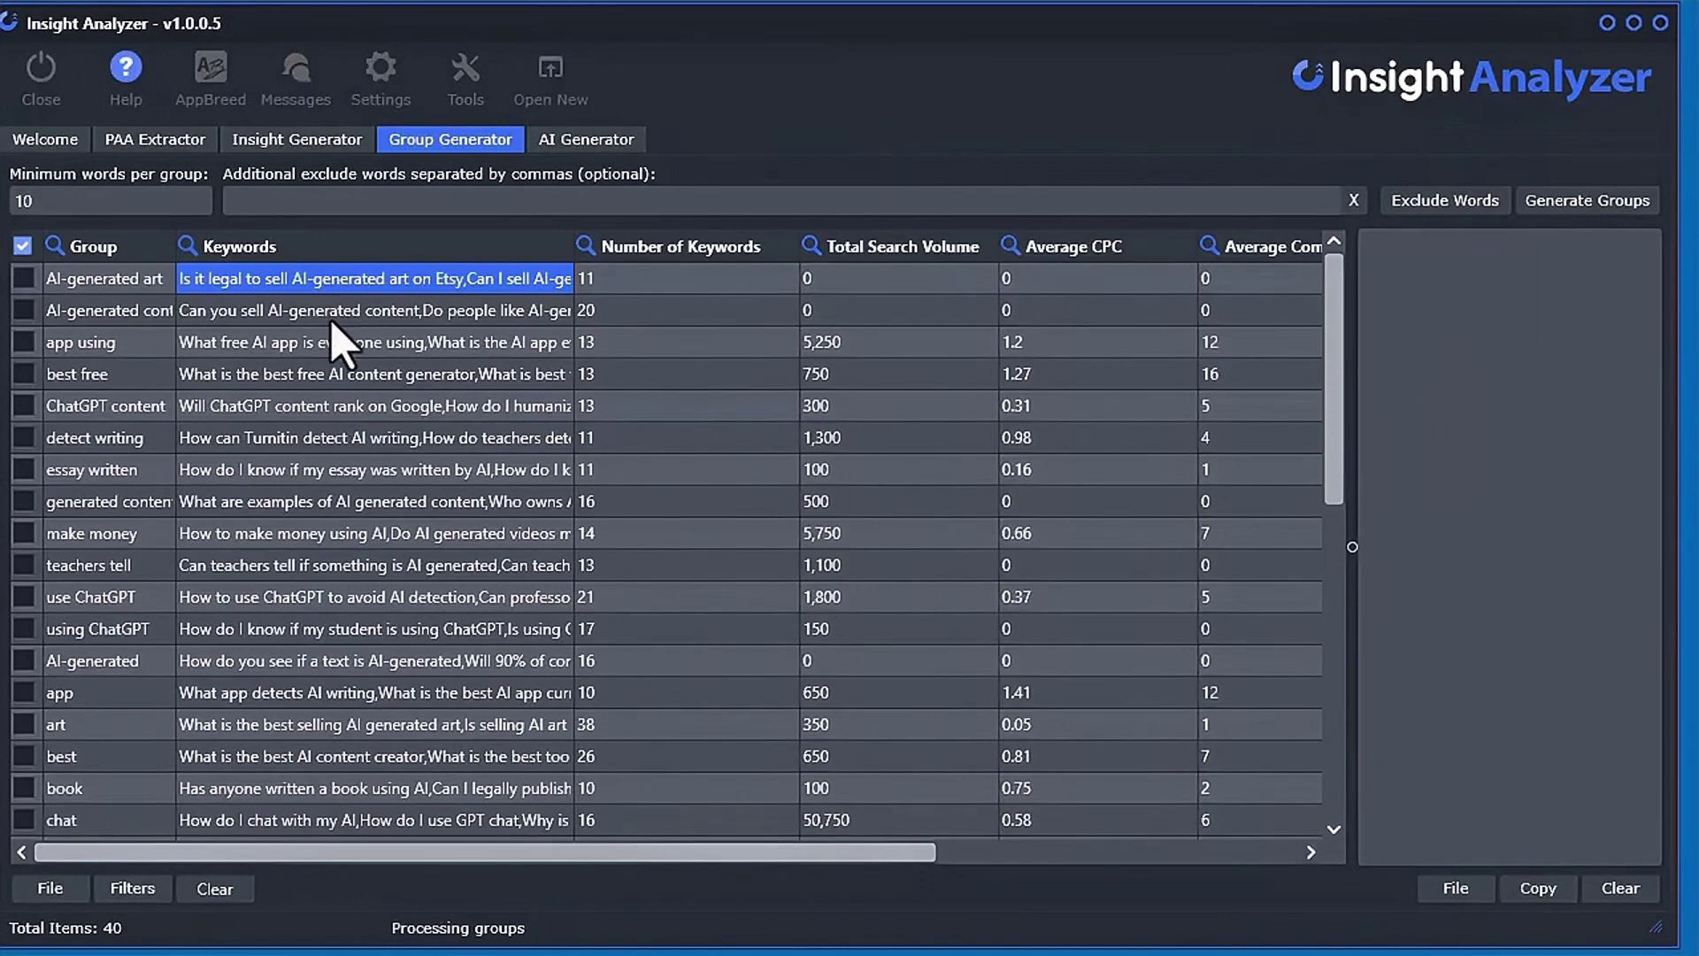
# Examine the questions in the AI-generated content, best free and detect writing groups and look through the group list
pyautogui.click(332, 321)
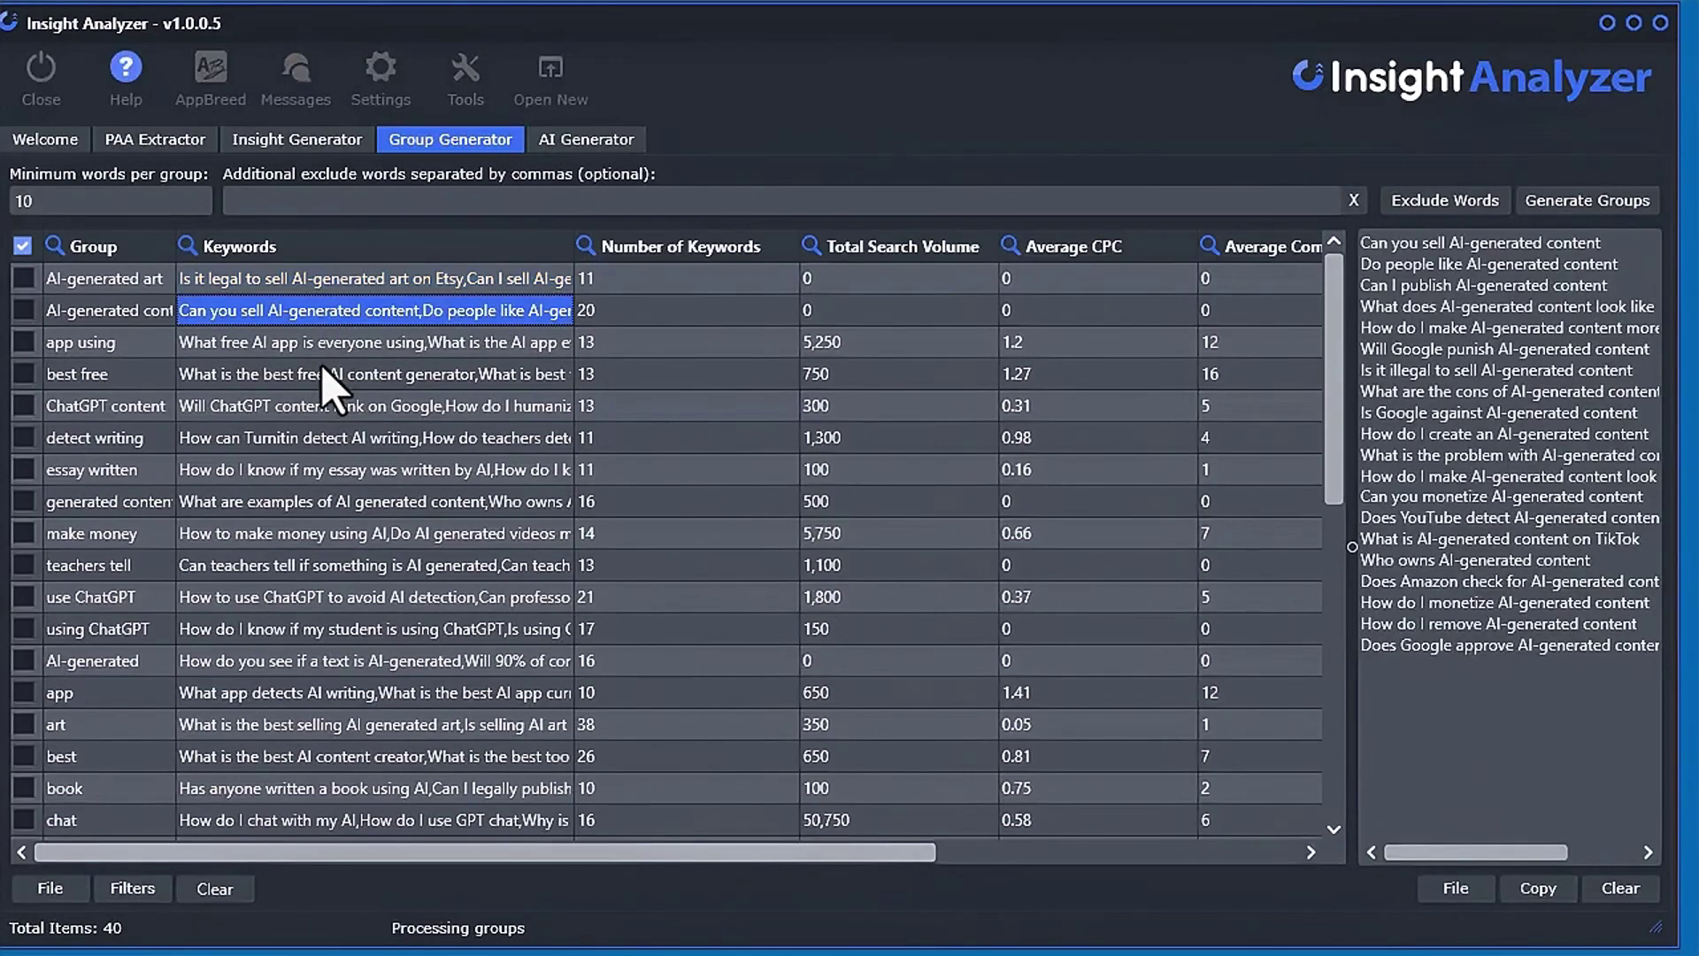
pyautogui.click(322, 375)
pyautogui.click(314, 439)
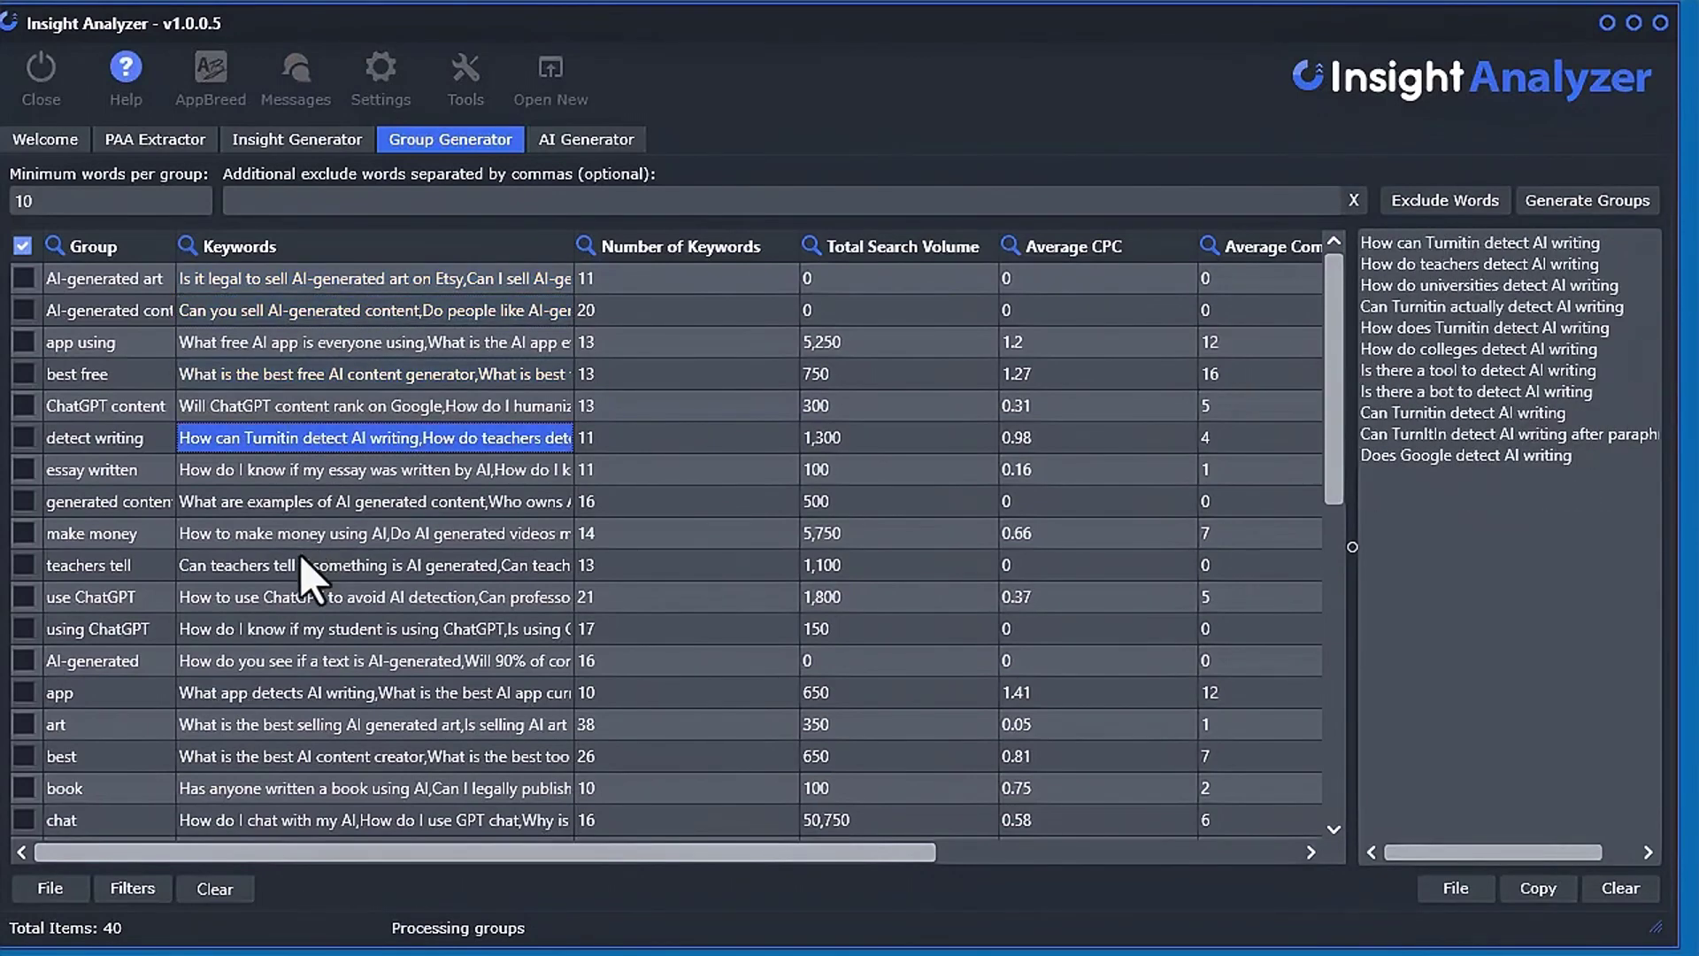
pyautogui.scroll(-5, 305, 577)
pyautogui.scroll(5, 305, 584)
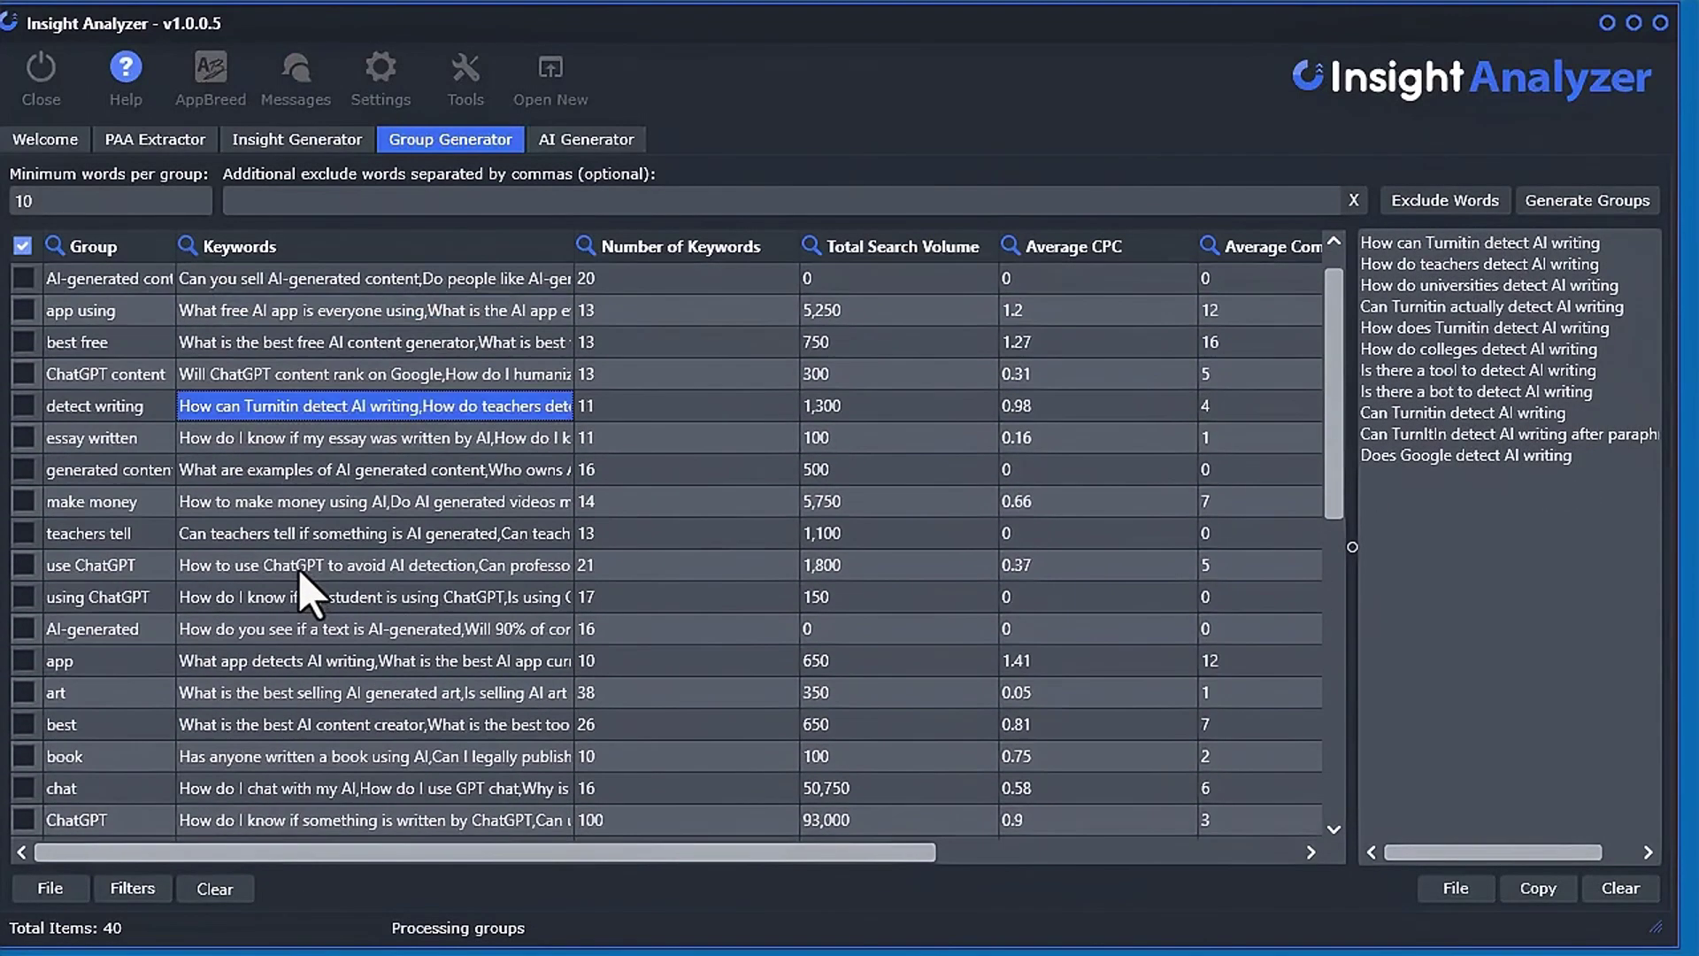
pyautogui.scroll(1, 305, 585)
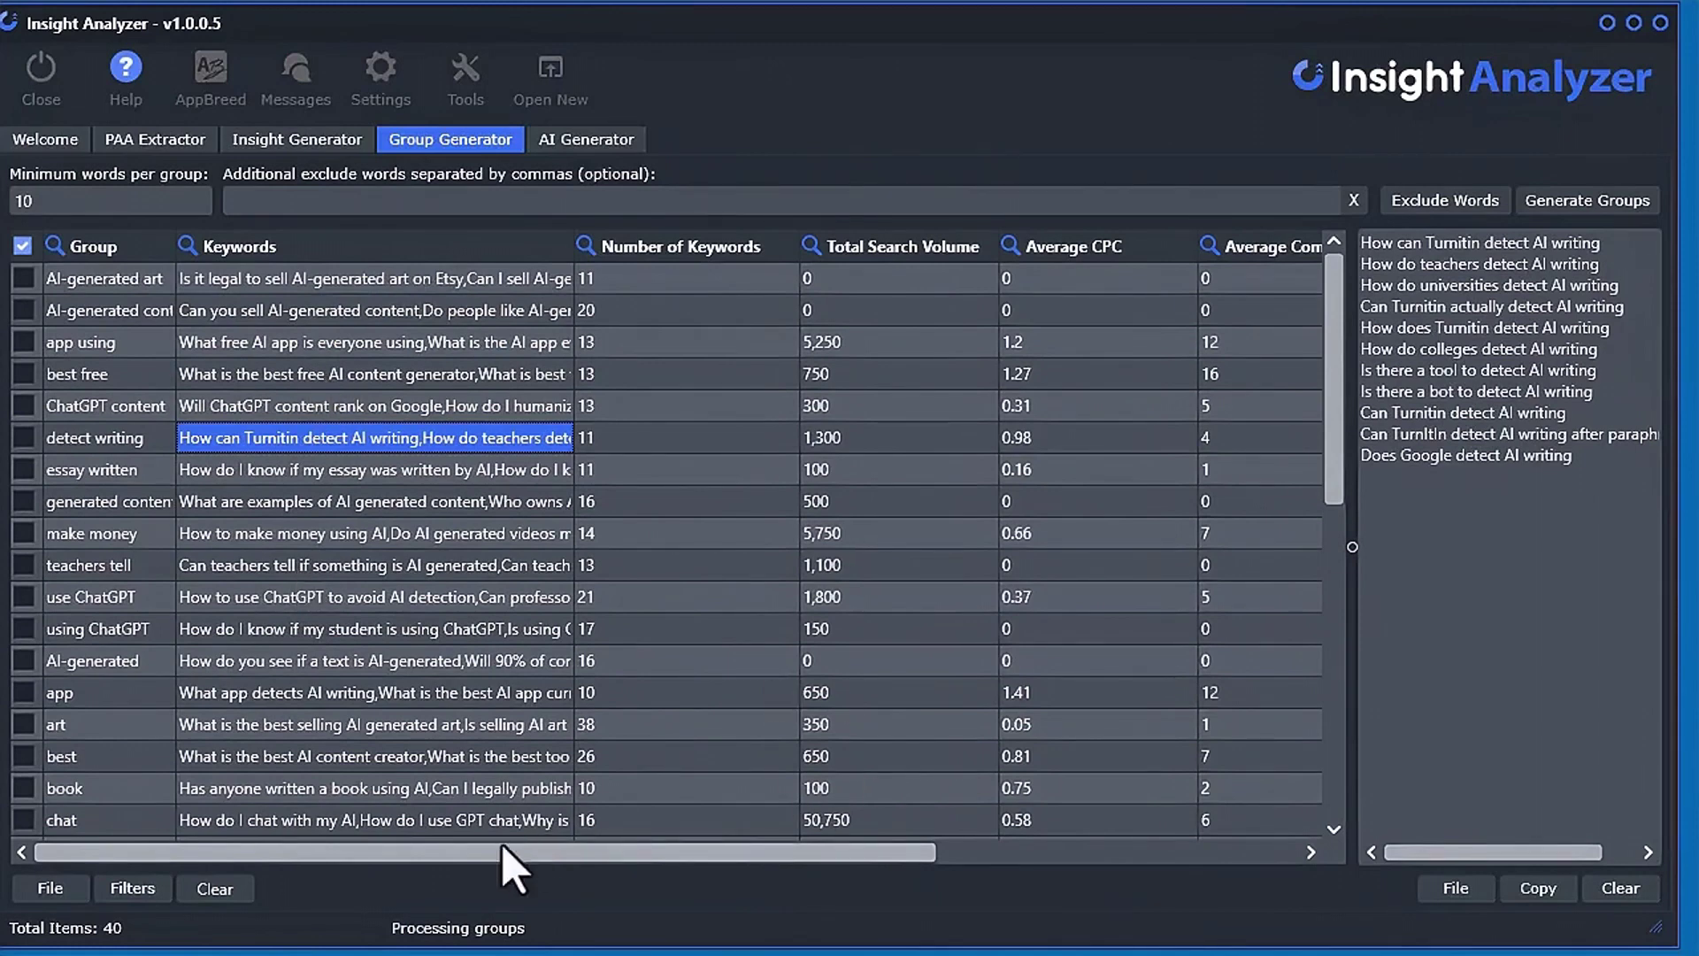
# Clear all groups and regenerate them from the PAA Extractor questions with a minimum of 5 words per group
pyautogui.click(216, 889)
pyautogui.click(792, 556)
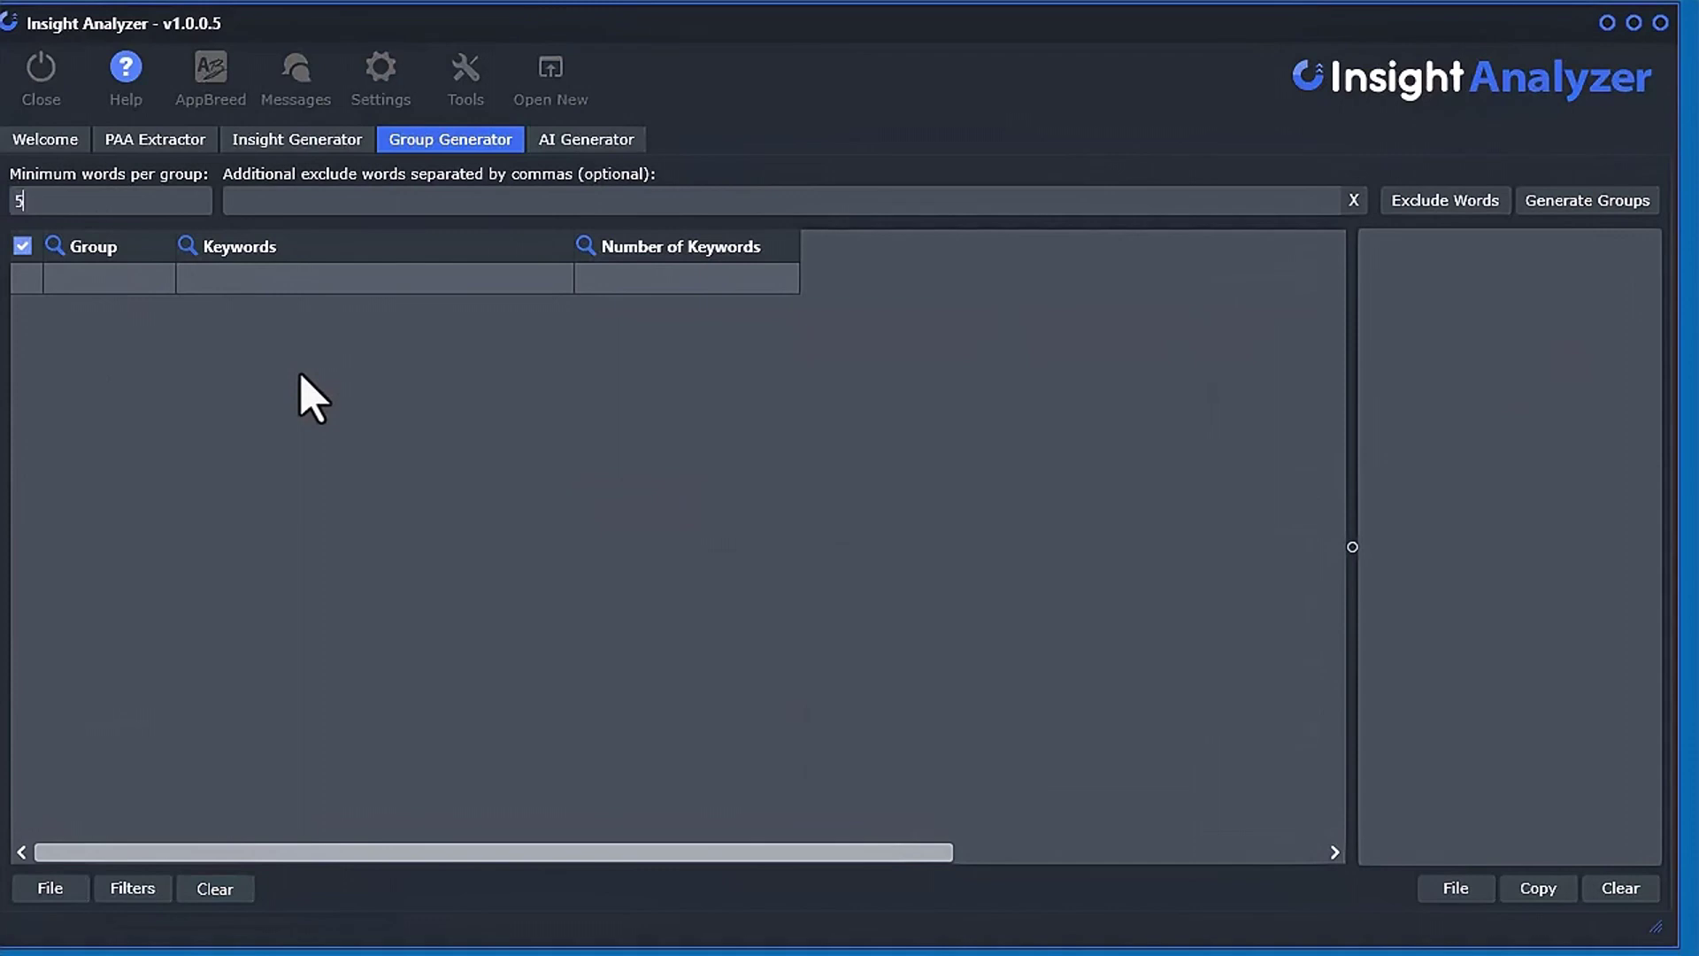
pyautogui.click(1564, 205)
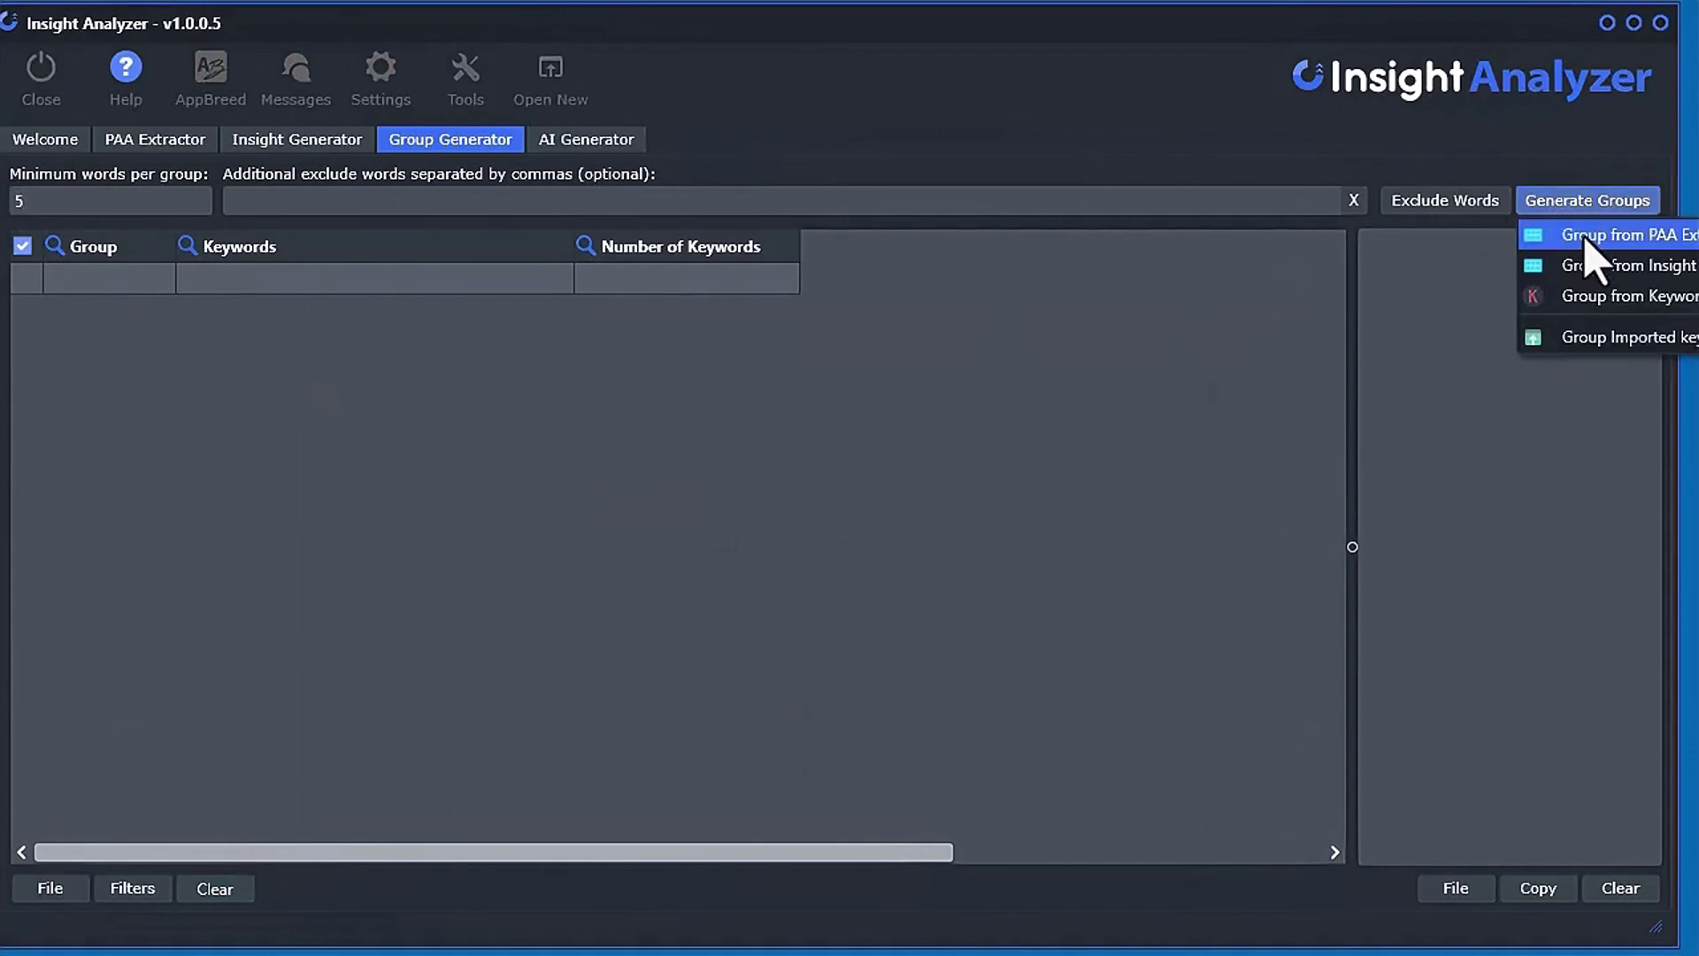
pyautogui.click(1584, 237)
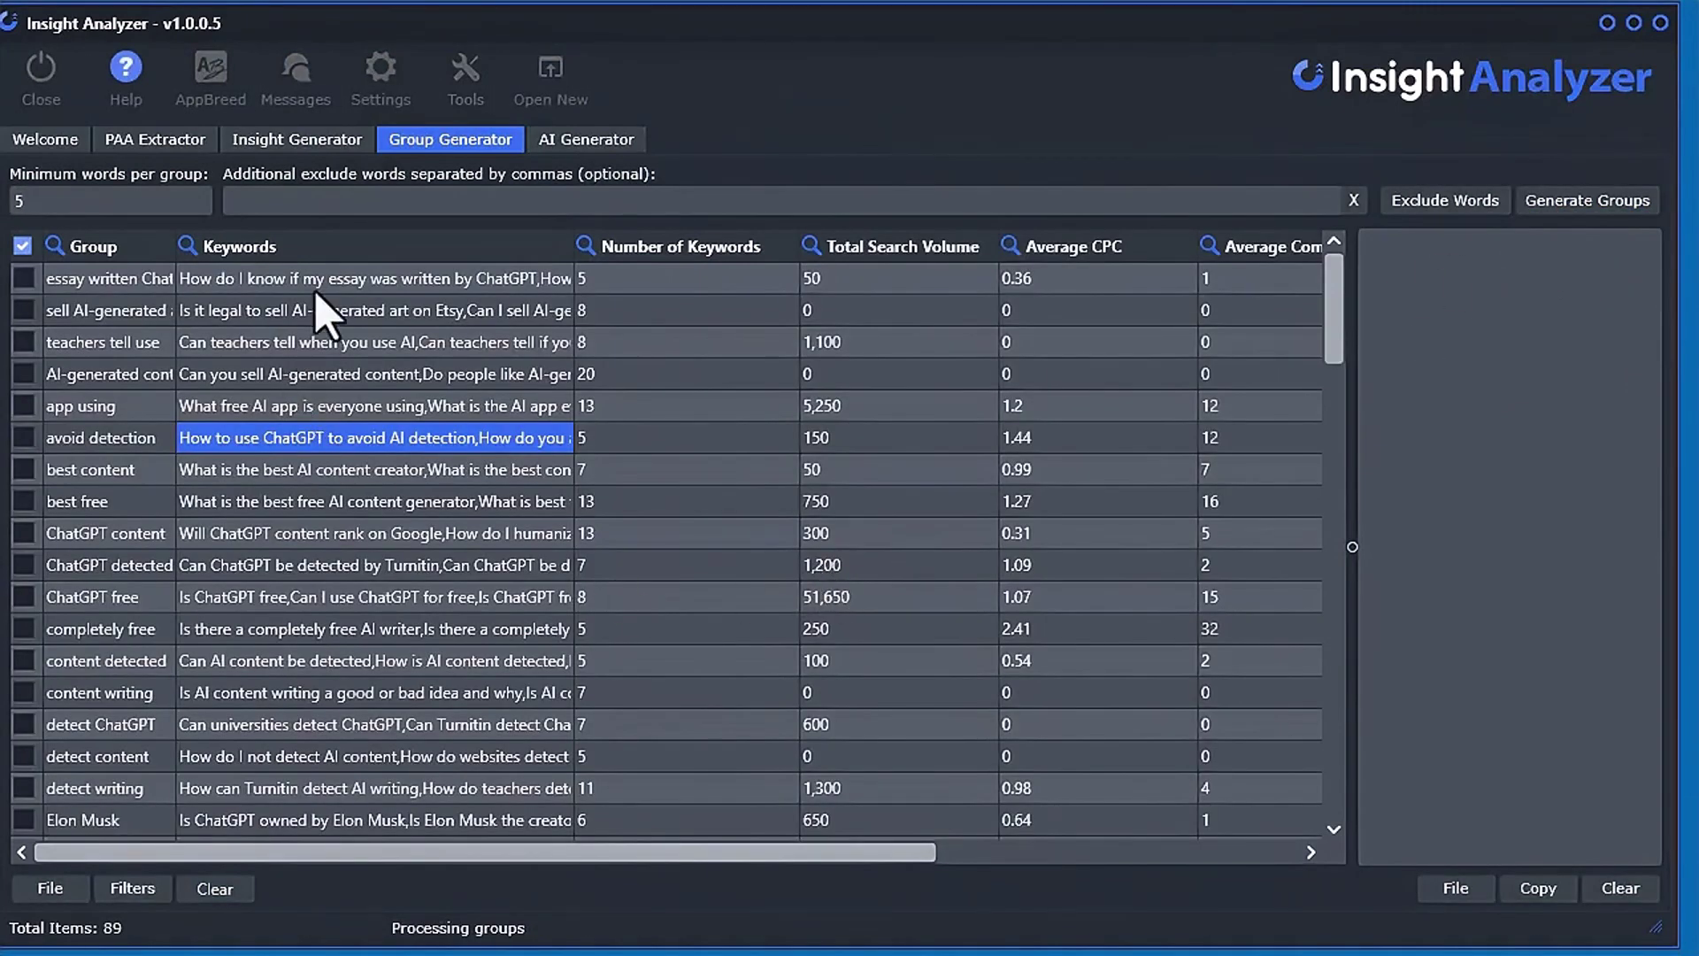
# Sort the groups by number of keywords, smallest first, and view the better, TikTok, expensive and teachers tell questions
pyautogui.click(701, 251)
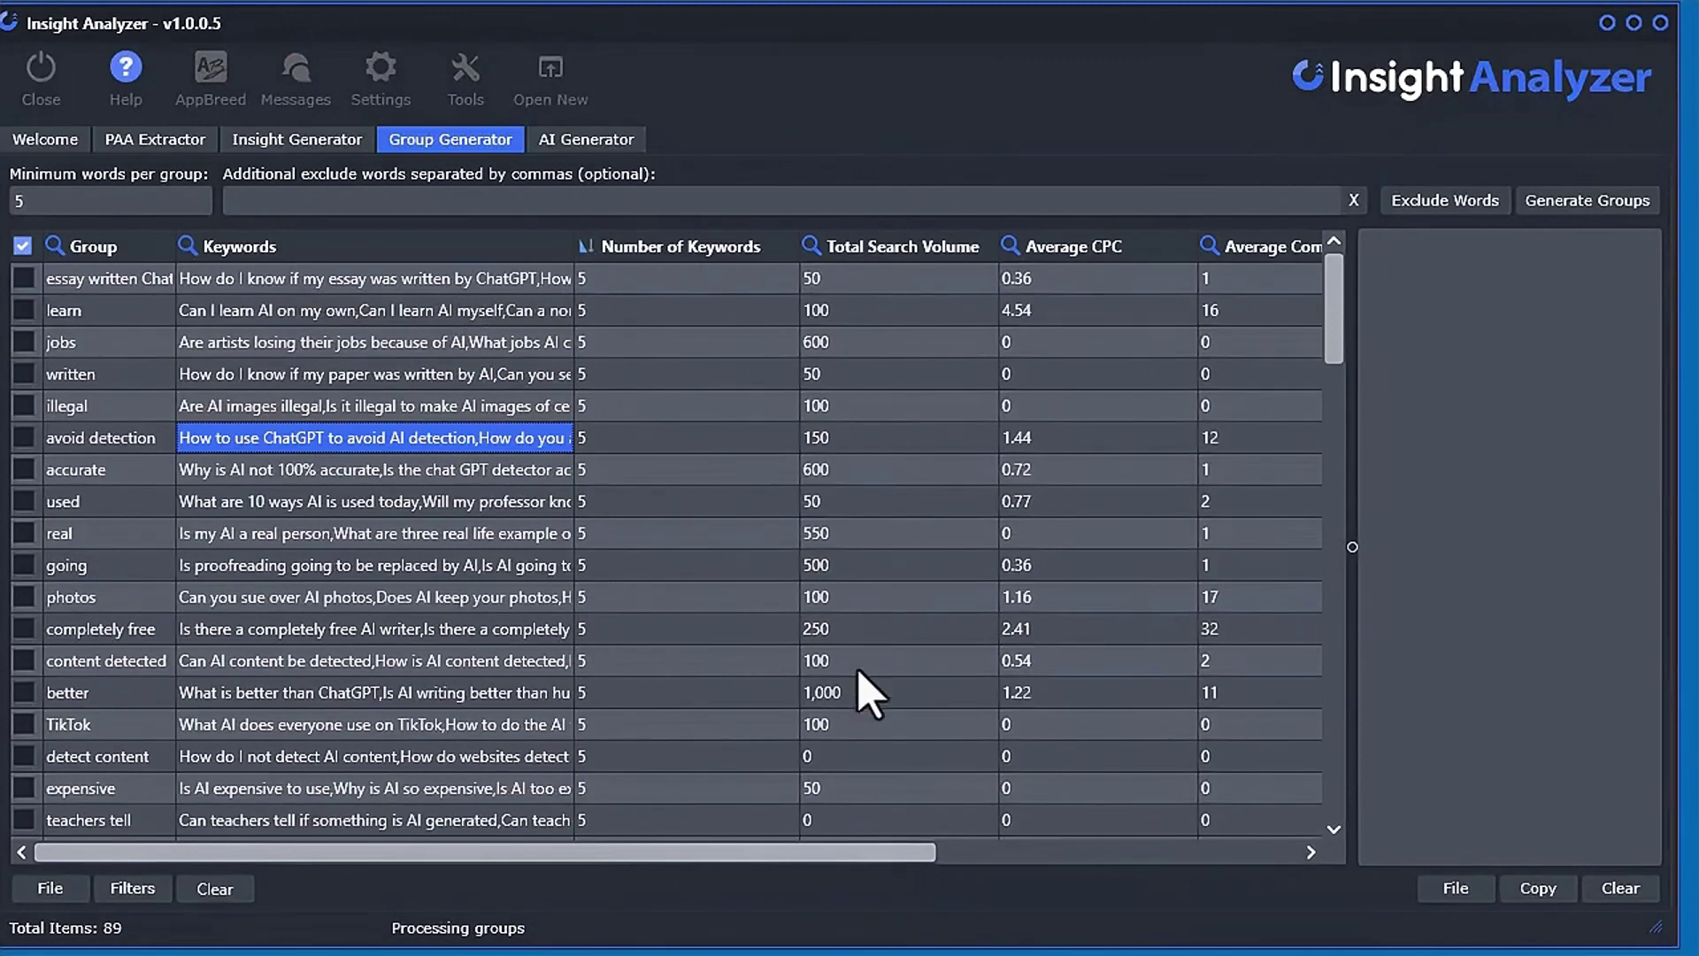
pyautogui.click(425, 699)
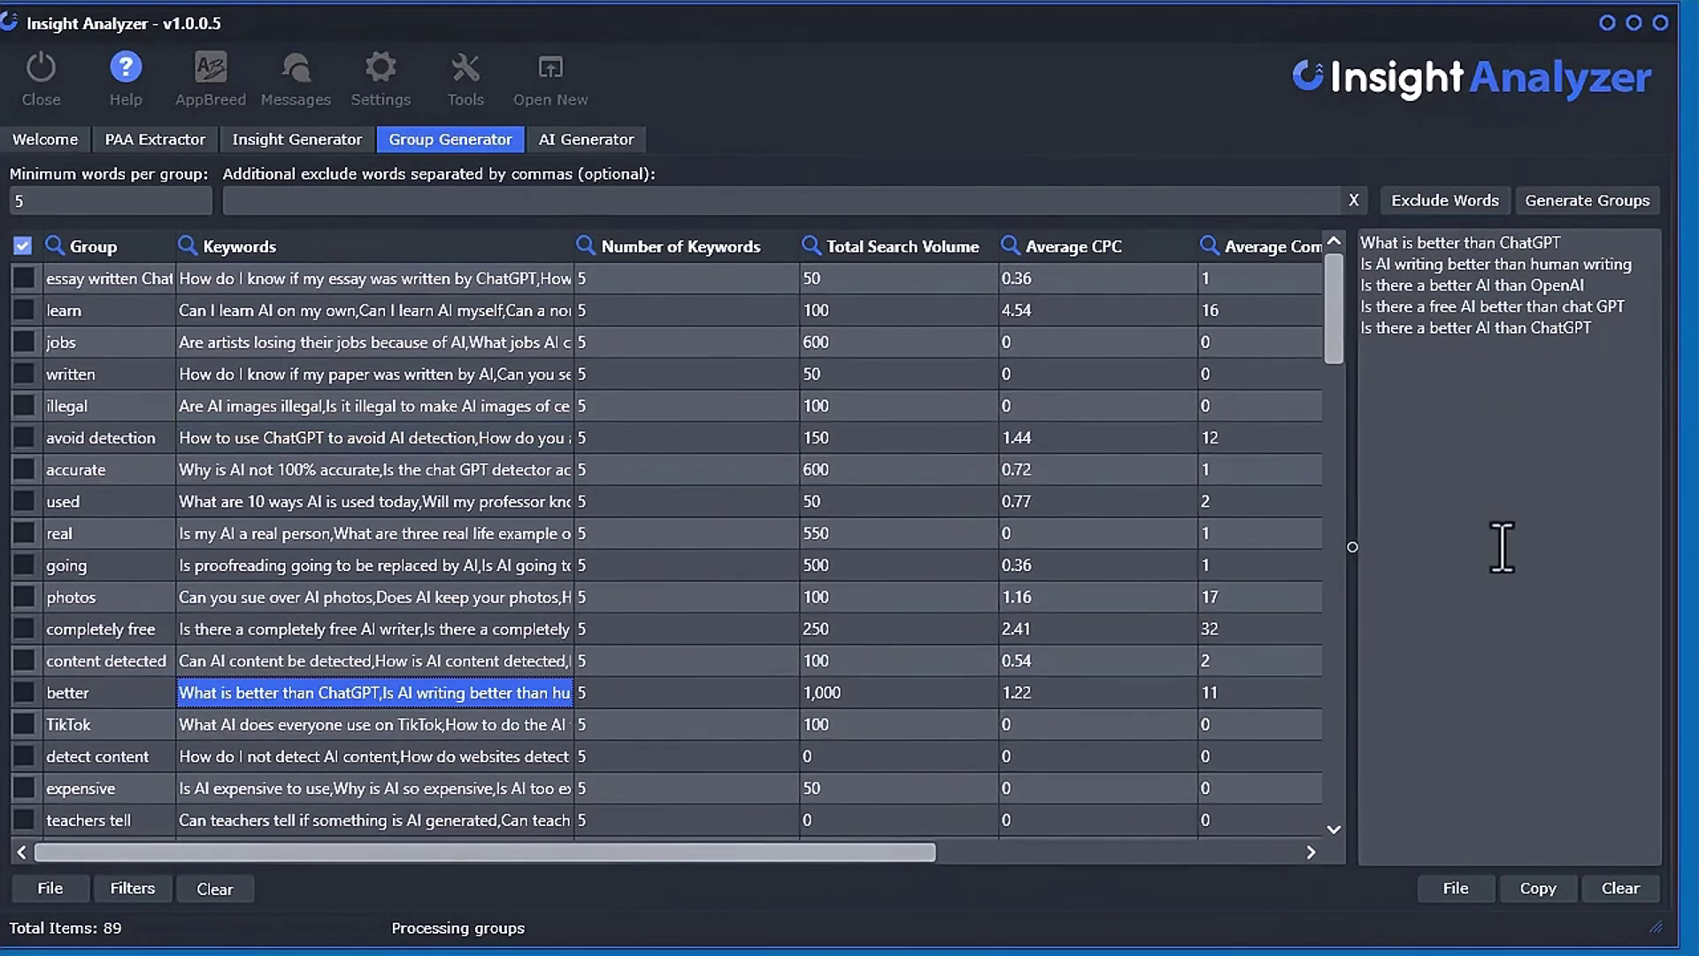
pyautogui.scroll(-3, 352, 760)
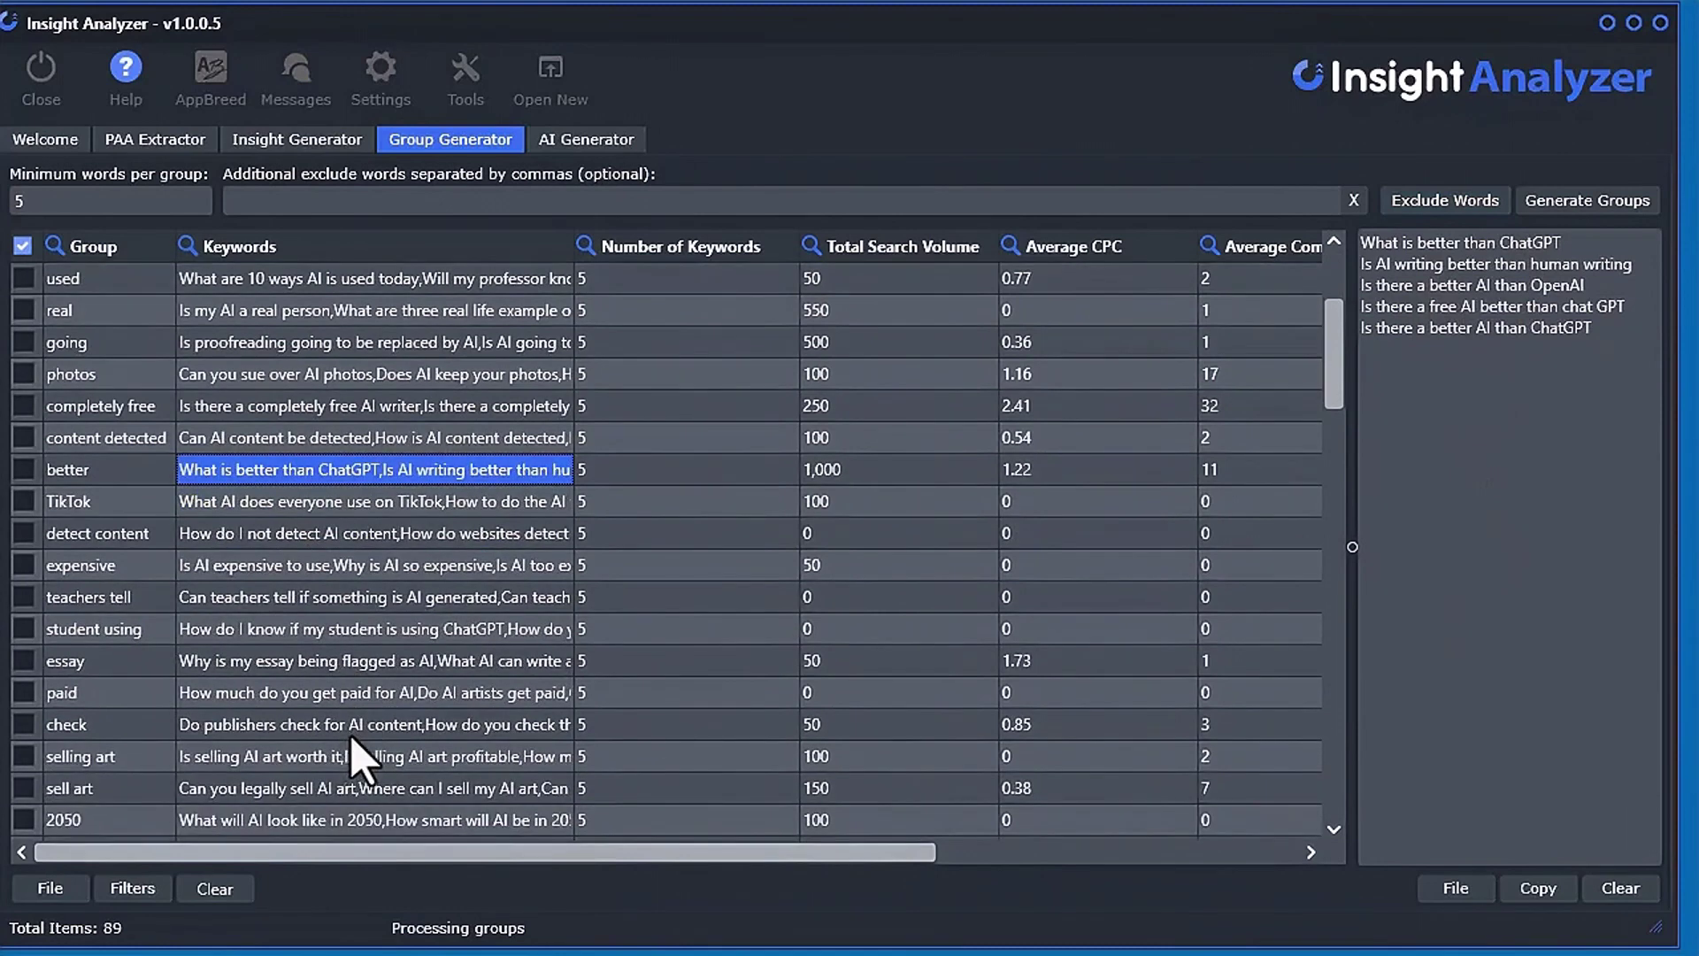
pyautogui.click(425, 508)
pyautogui.click(505, 567)
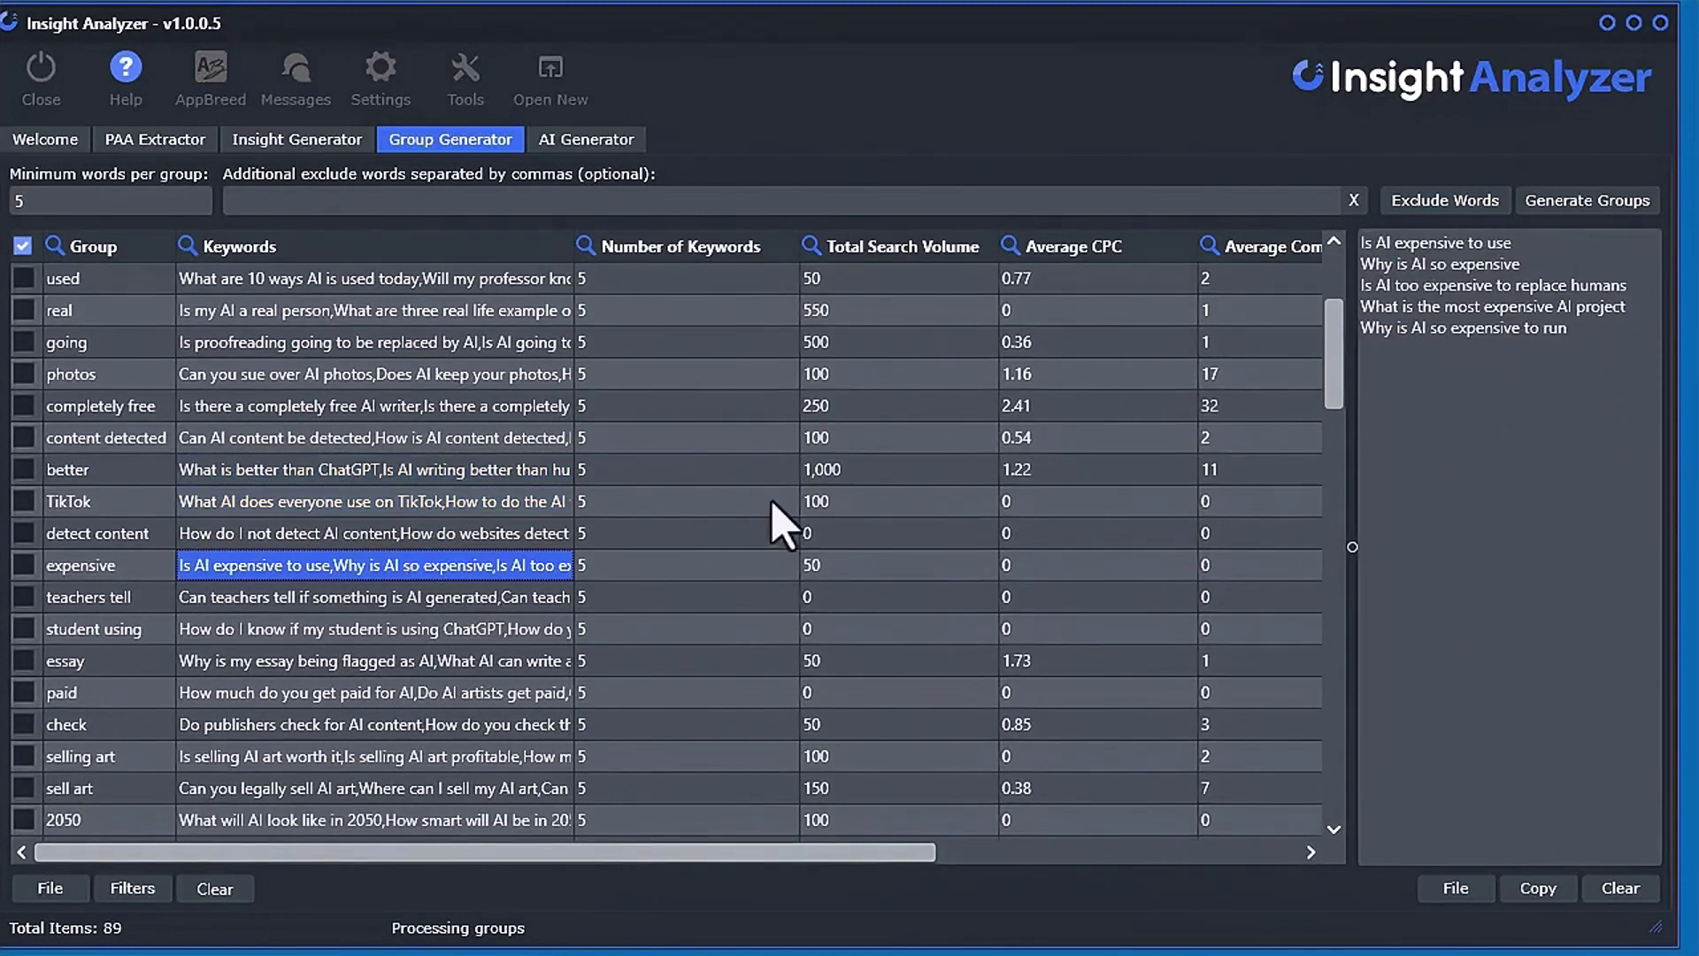
pyautogui.click(332, 600)
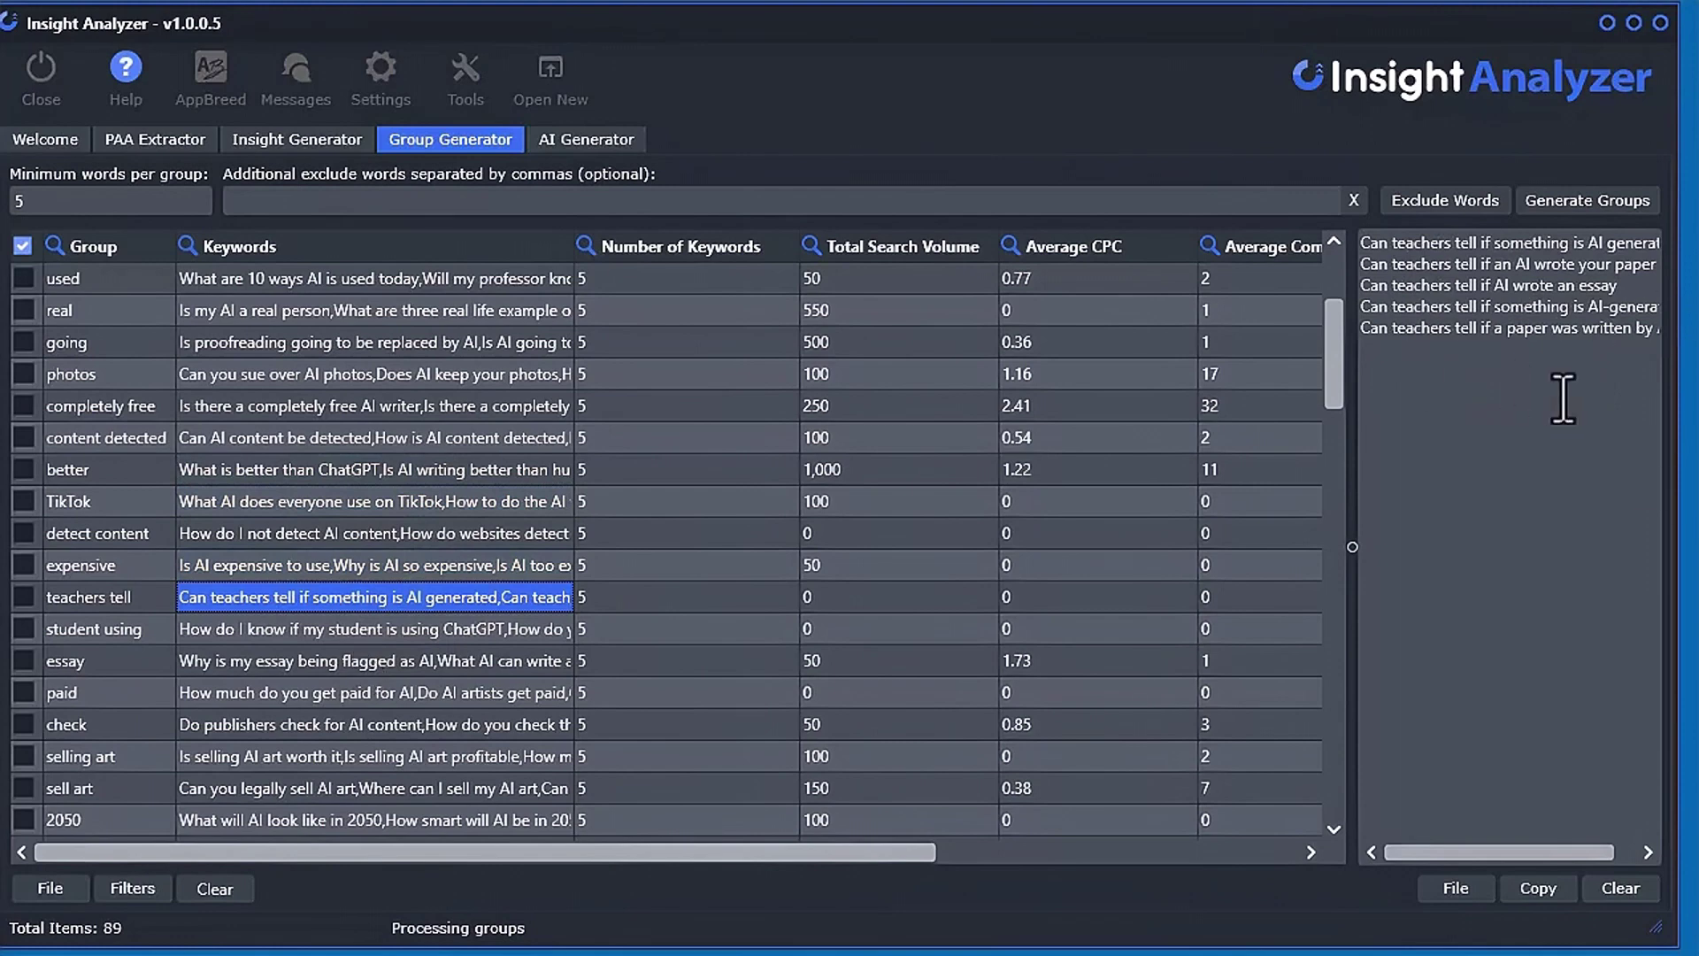
# Sort the groups by total search volume, highest first, and view questions from the free group through the teachers tell use group
pyautogui.click(899, 248)
pyautogui.click(899, 248)
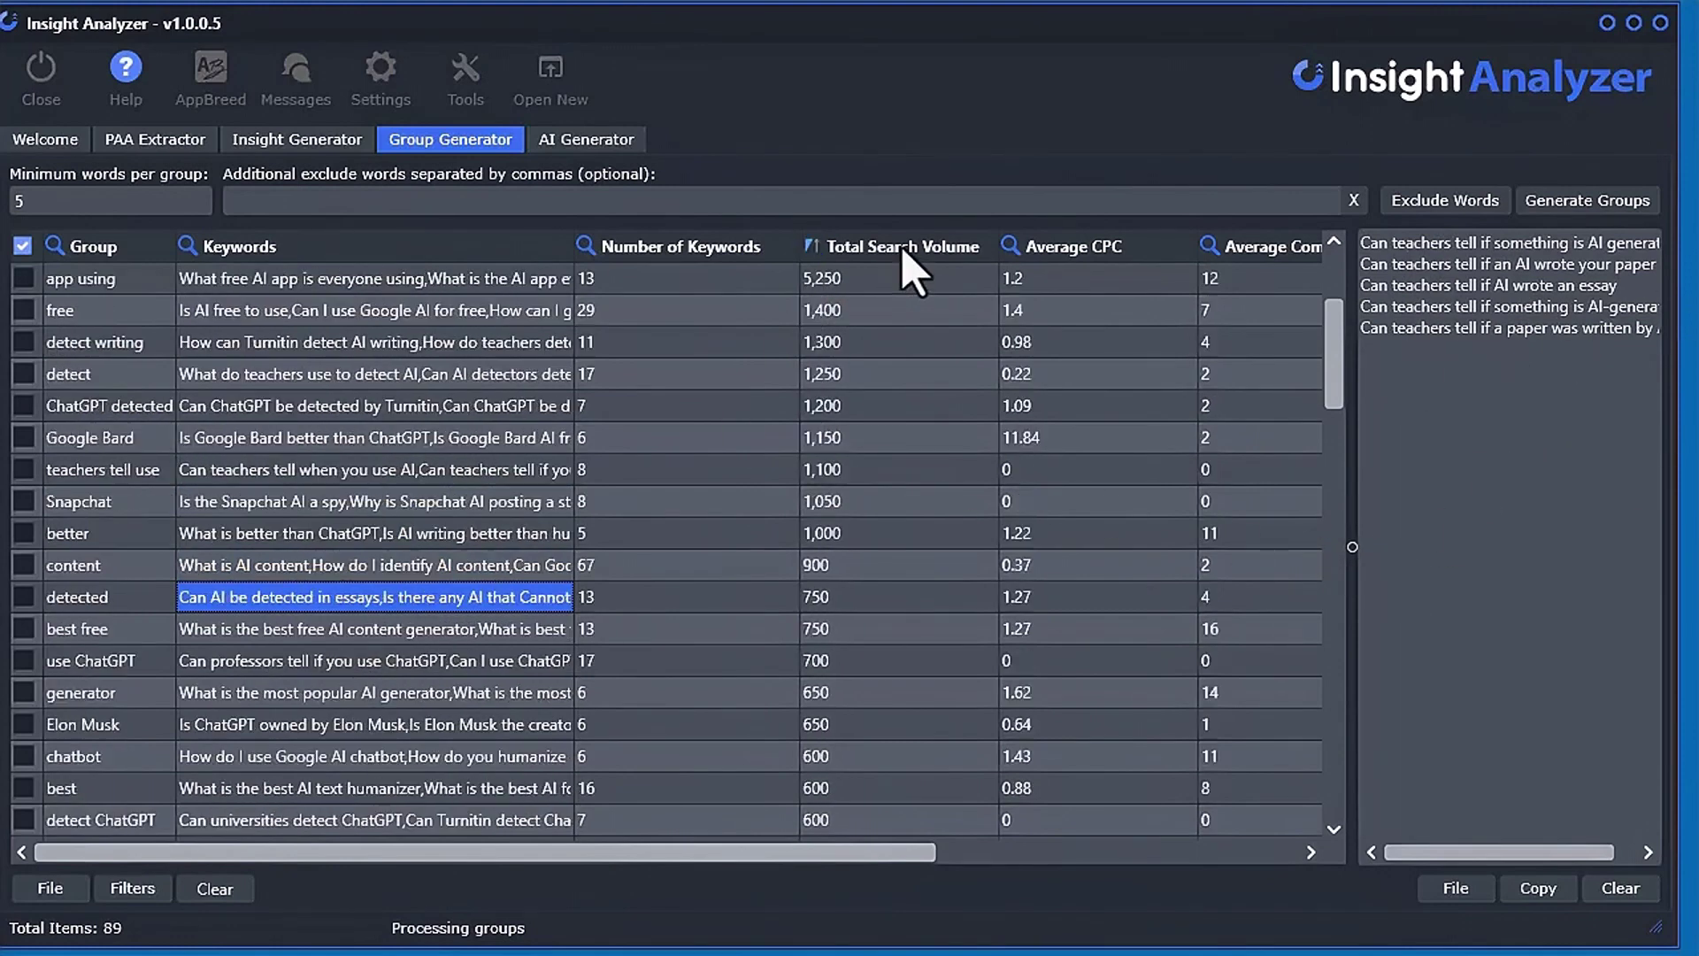
pyautogui.click(485, 311)
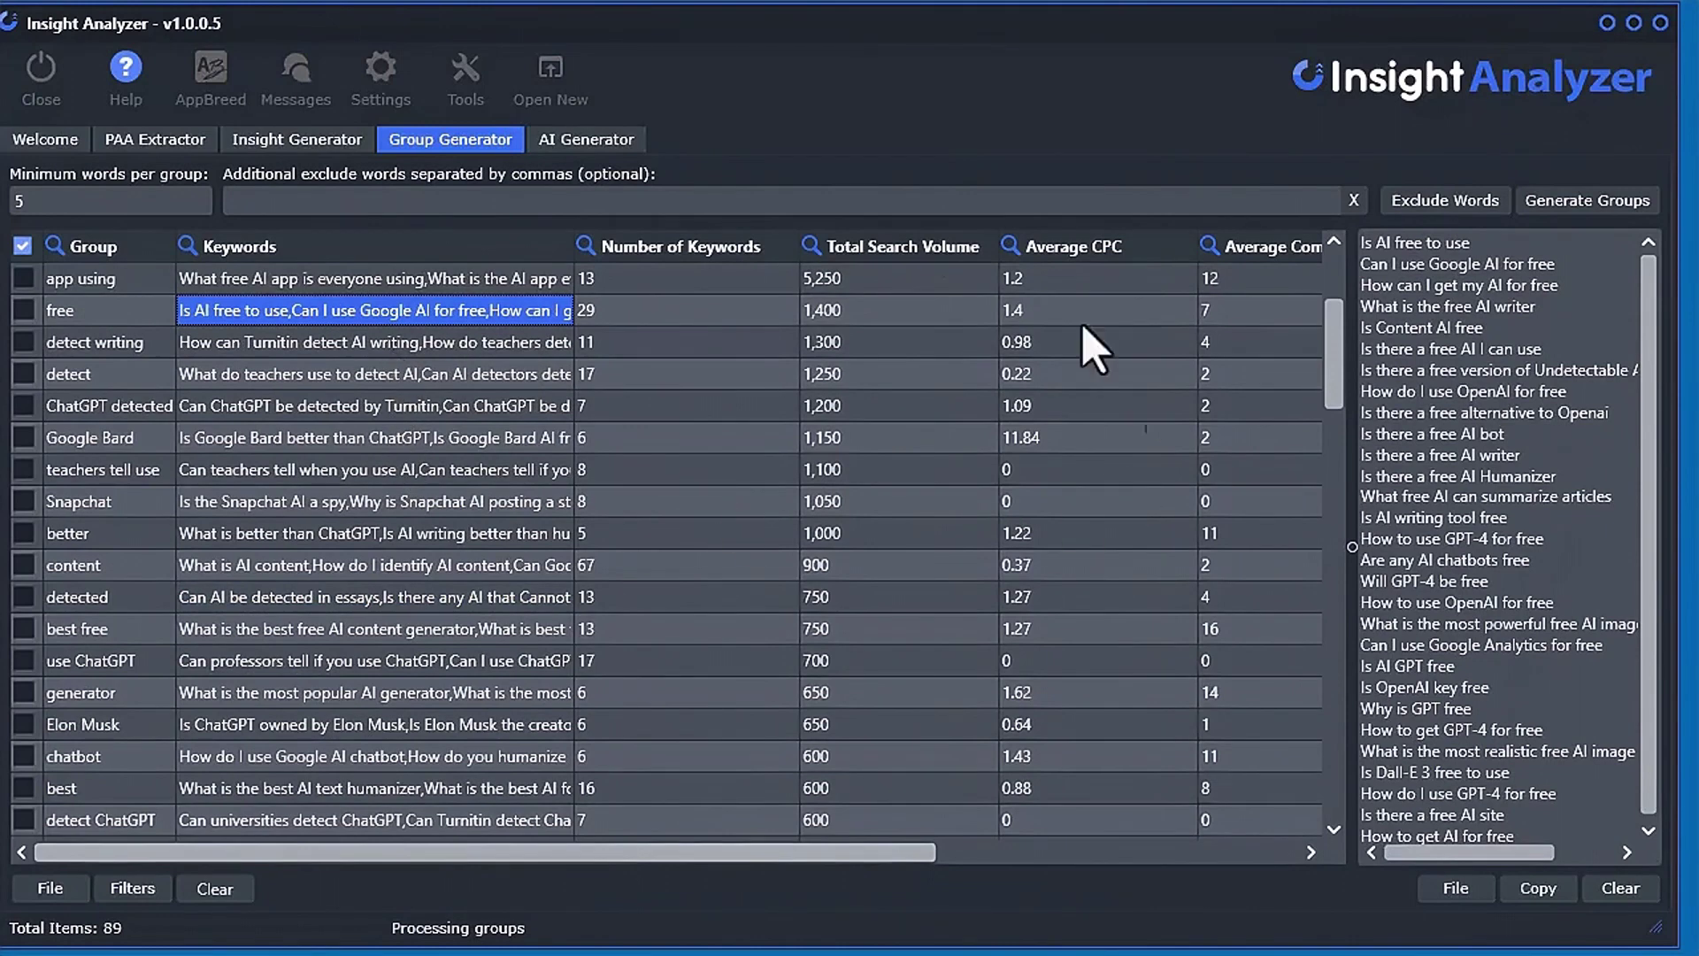
pyautogui.click(419, 375)
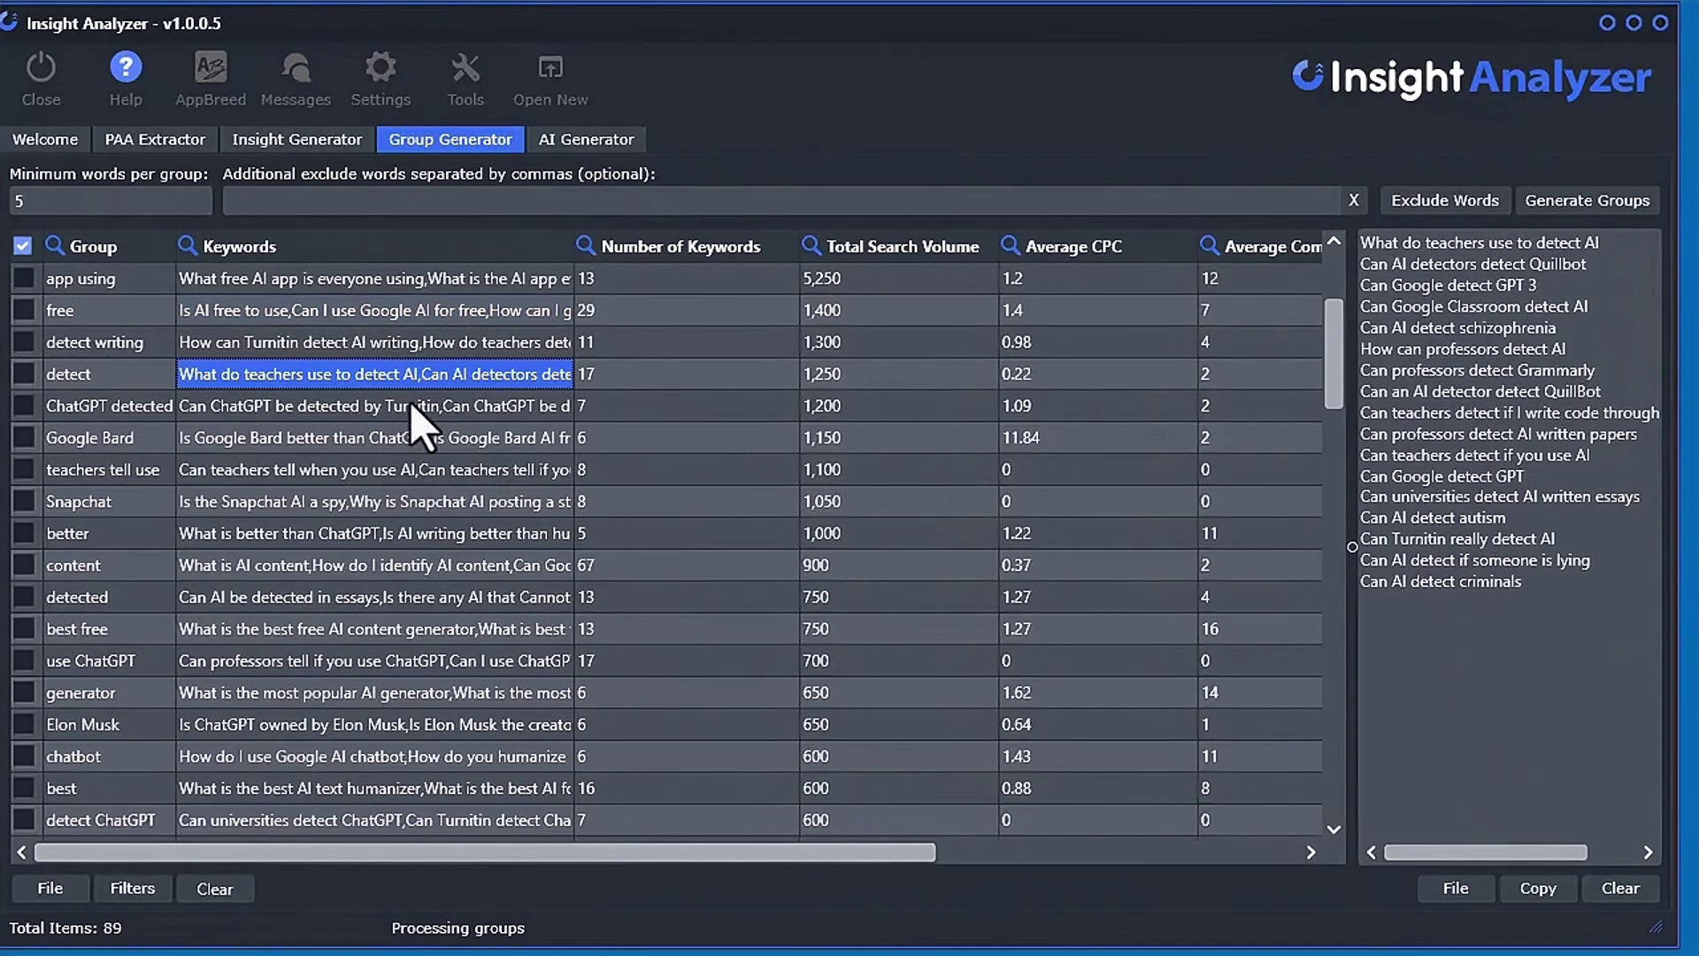
pyautogui.click(405, 409)
pyautogui.click(404, 442)
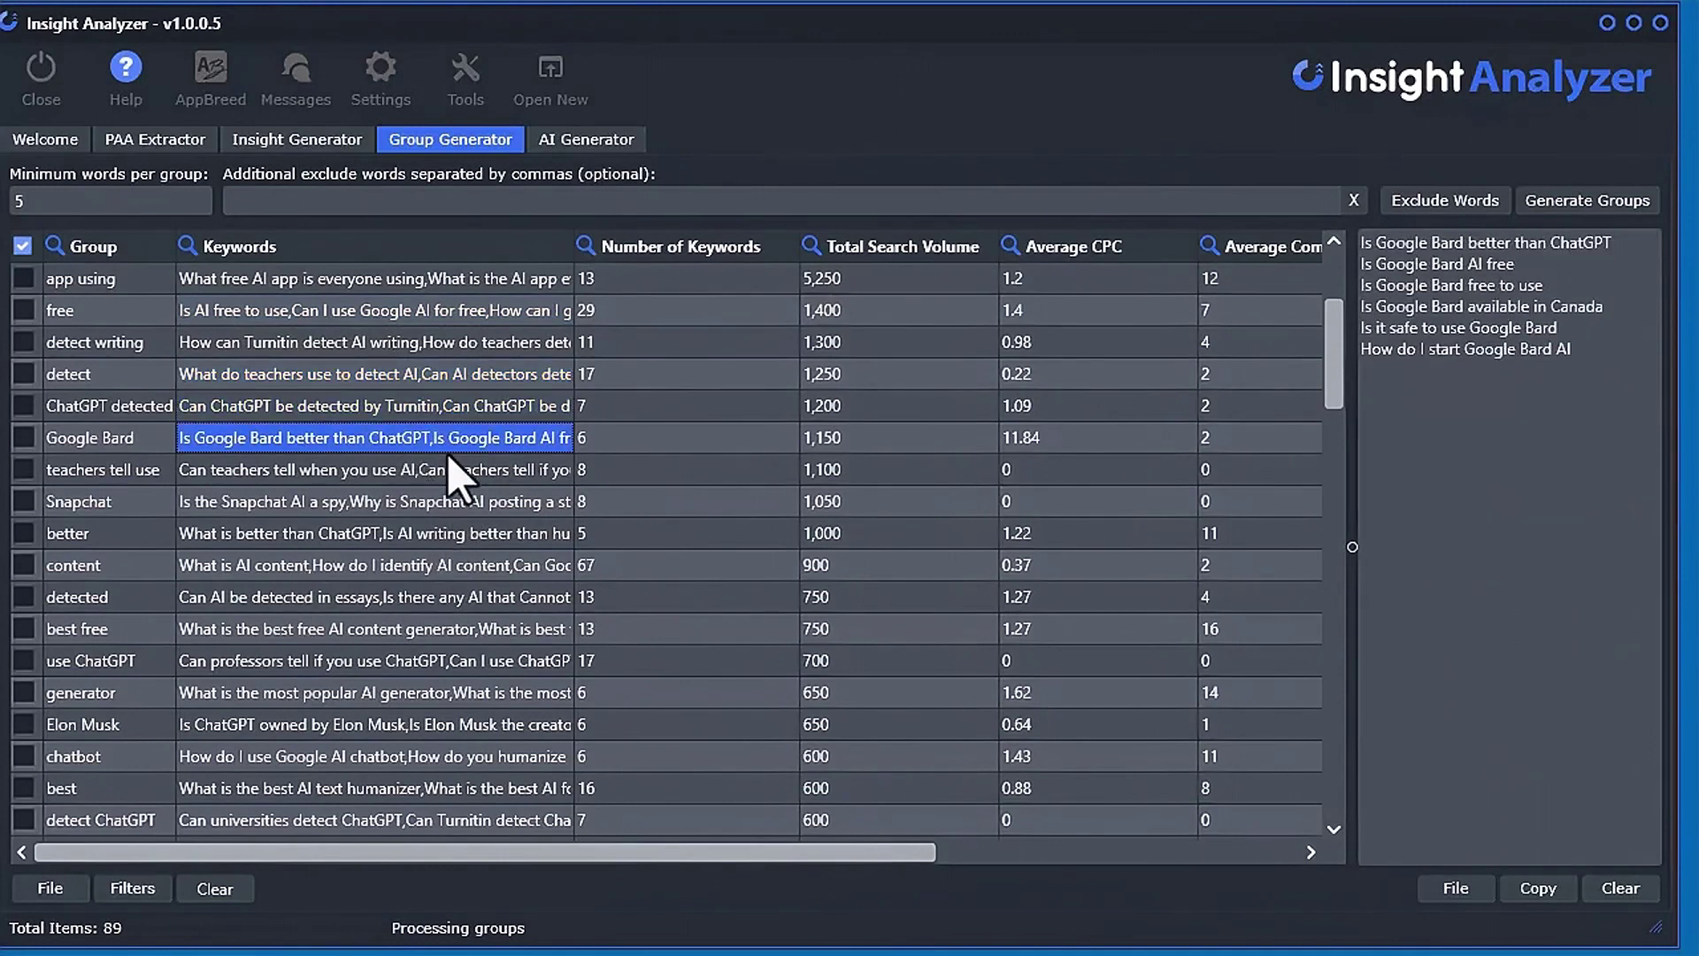
pyautogui.click(444, 476)
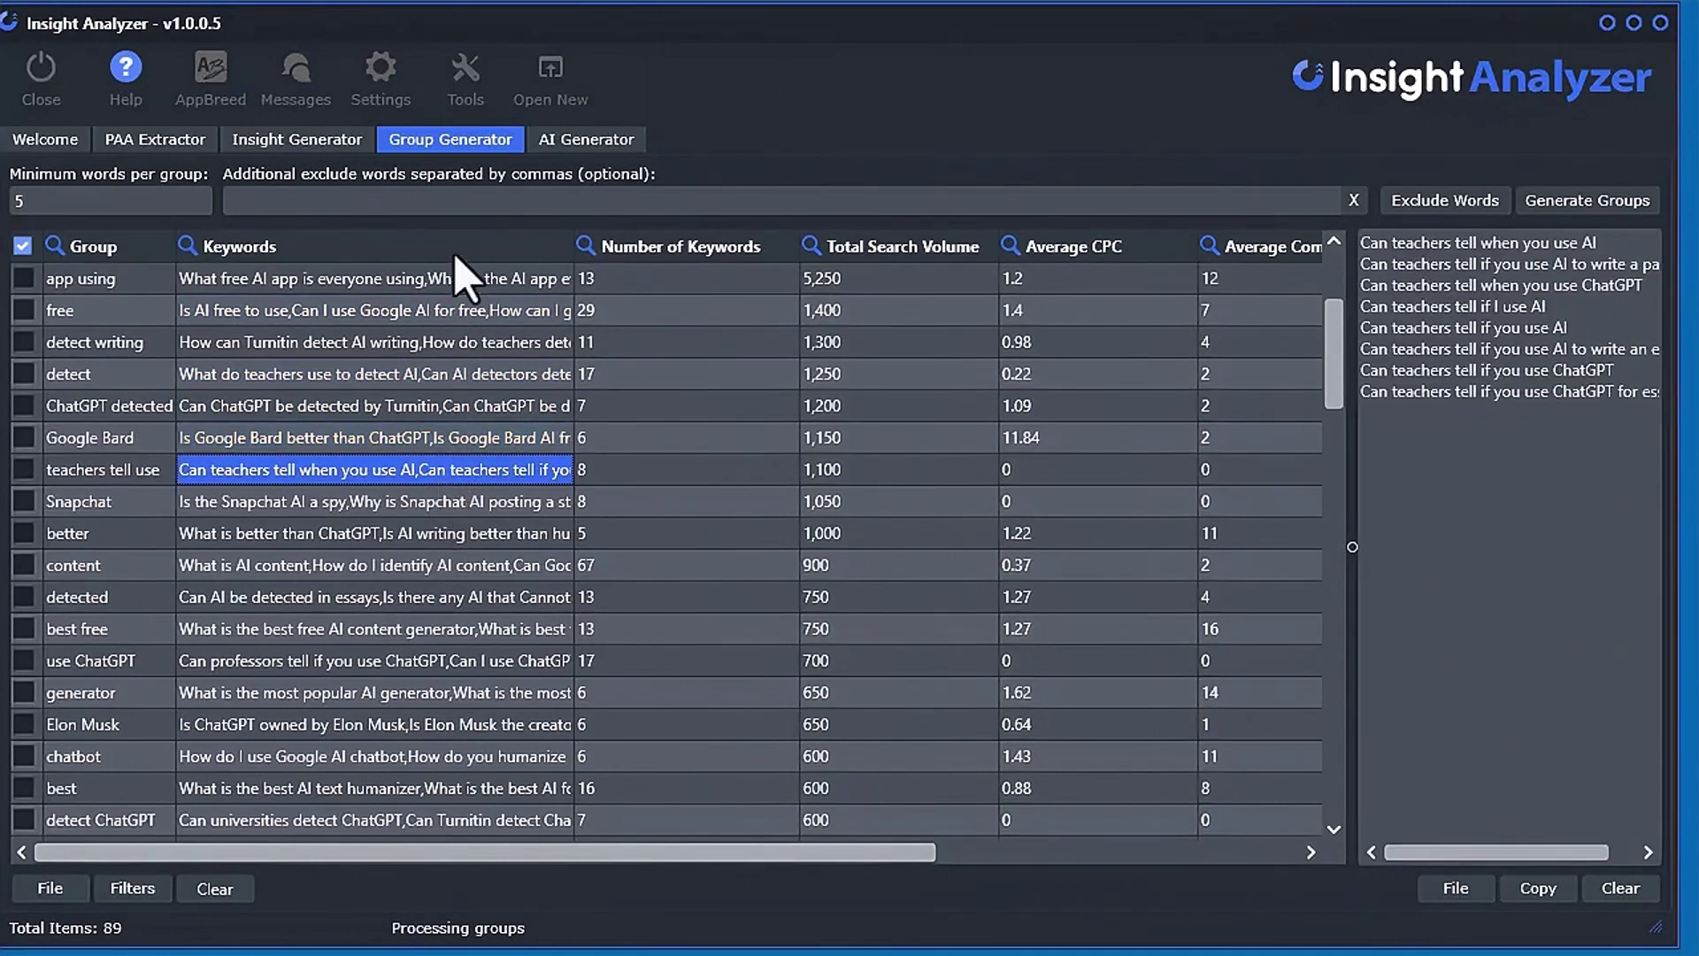
# Generate United States Google keywords for "bamboo pajamas" in the Insight Generator using all four search types
pyautogui.click(309, 161)
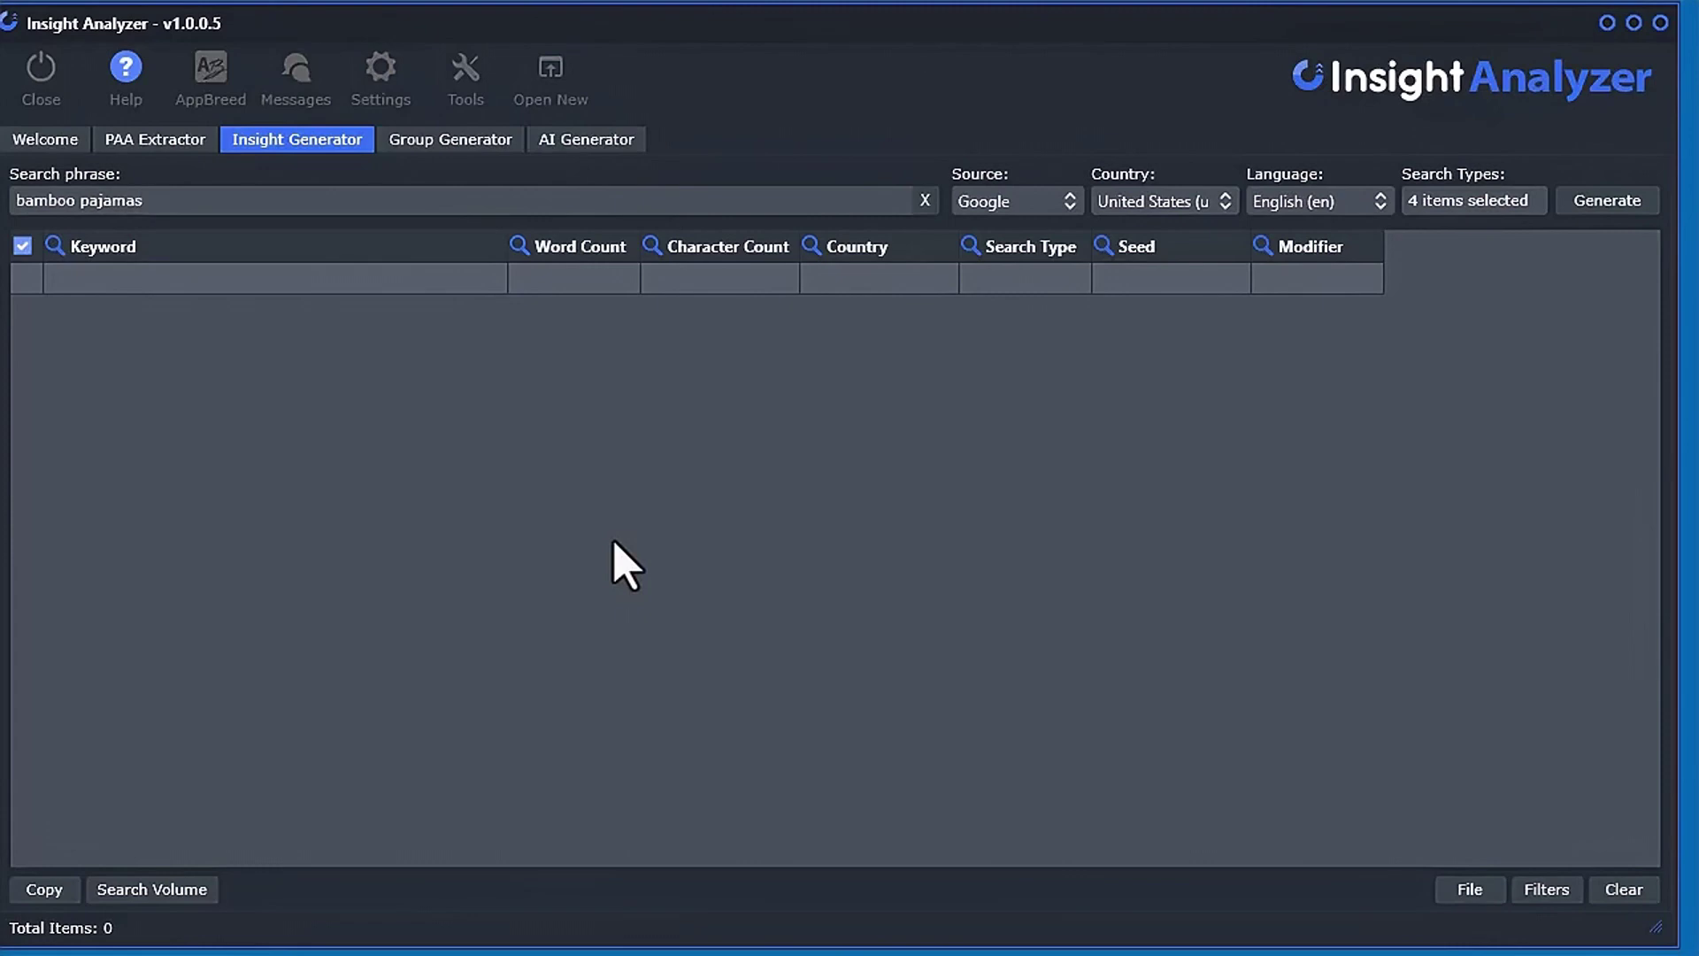
pyautogui.click(1421, 205)
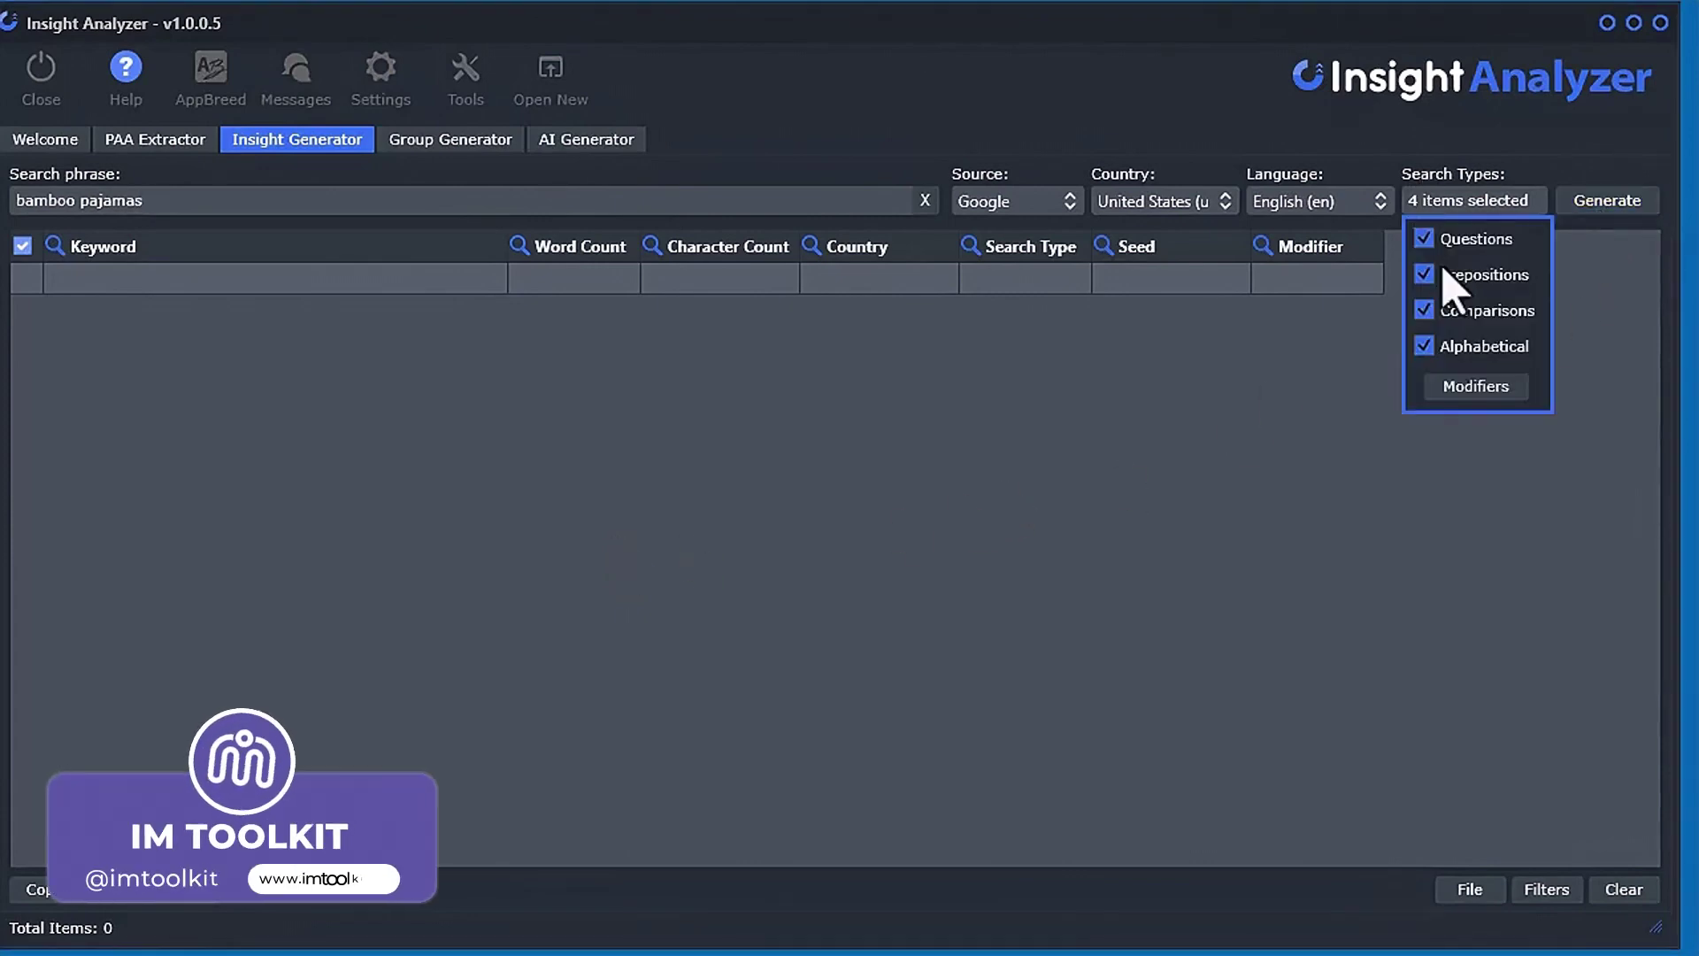
pyautogui.click(1607, 202)
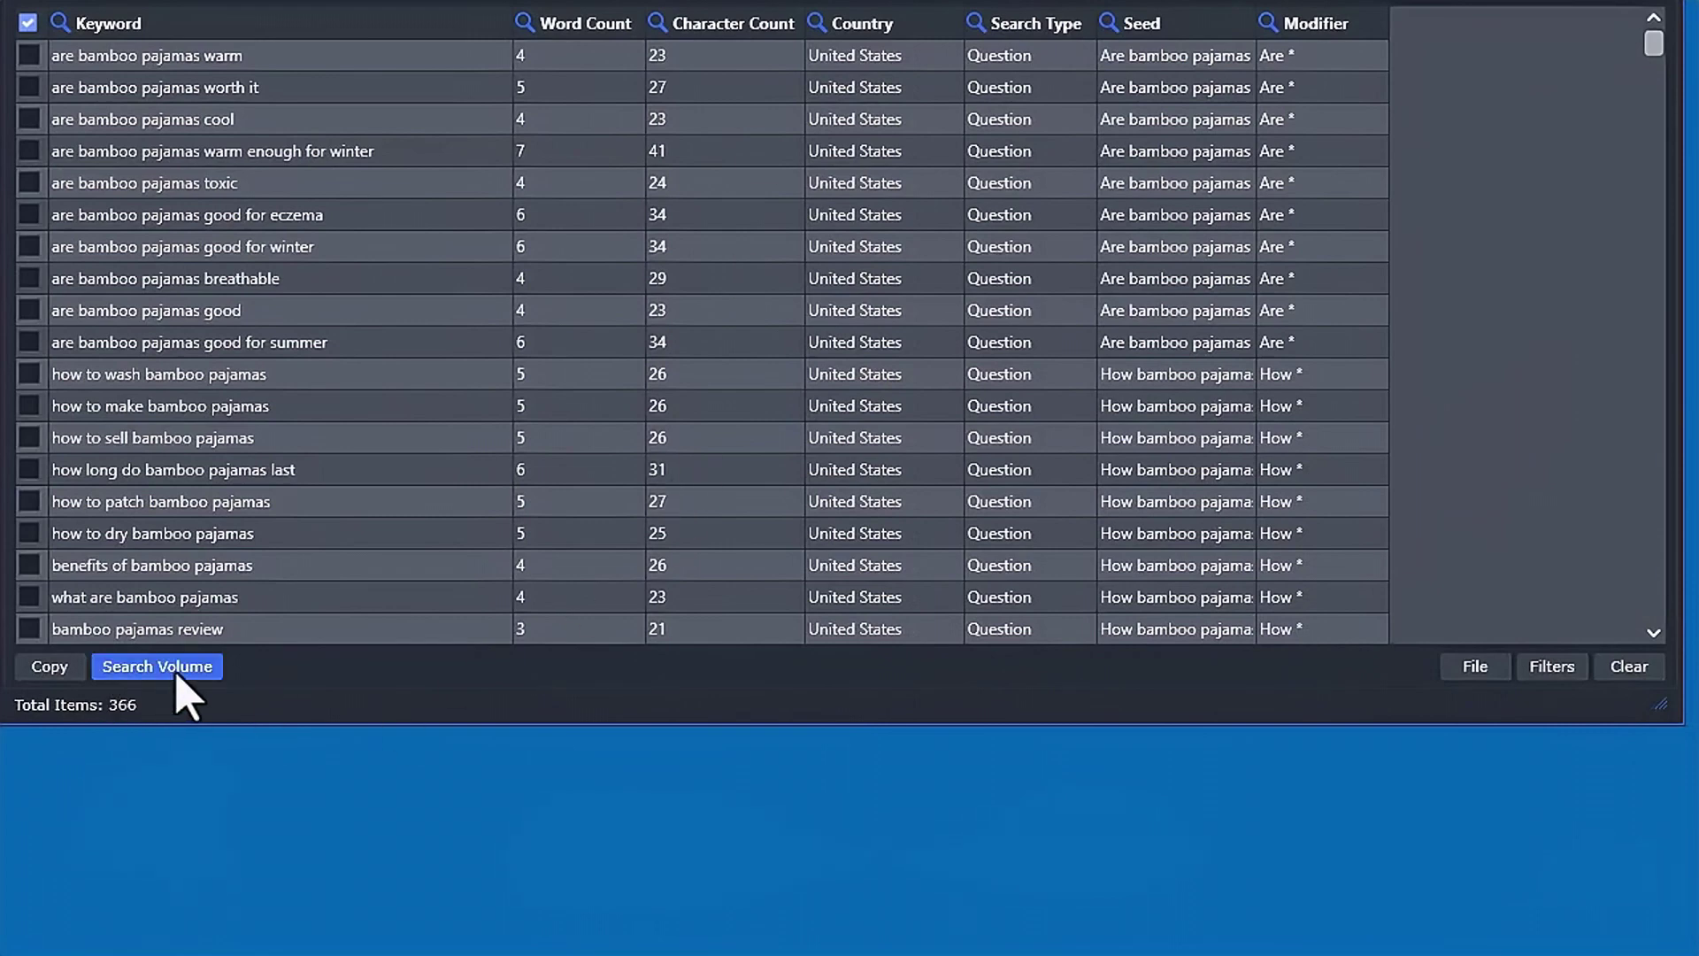
# Add Keywords Everywhere search volume data to the bamboo pajamas keywords and view the Monthly Searches, CPC and Competition columns
pyautogui.click(177, 676)
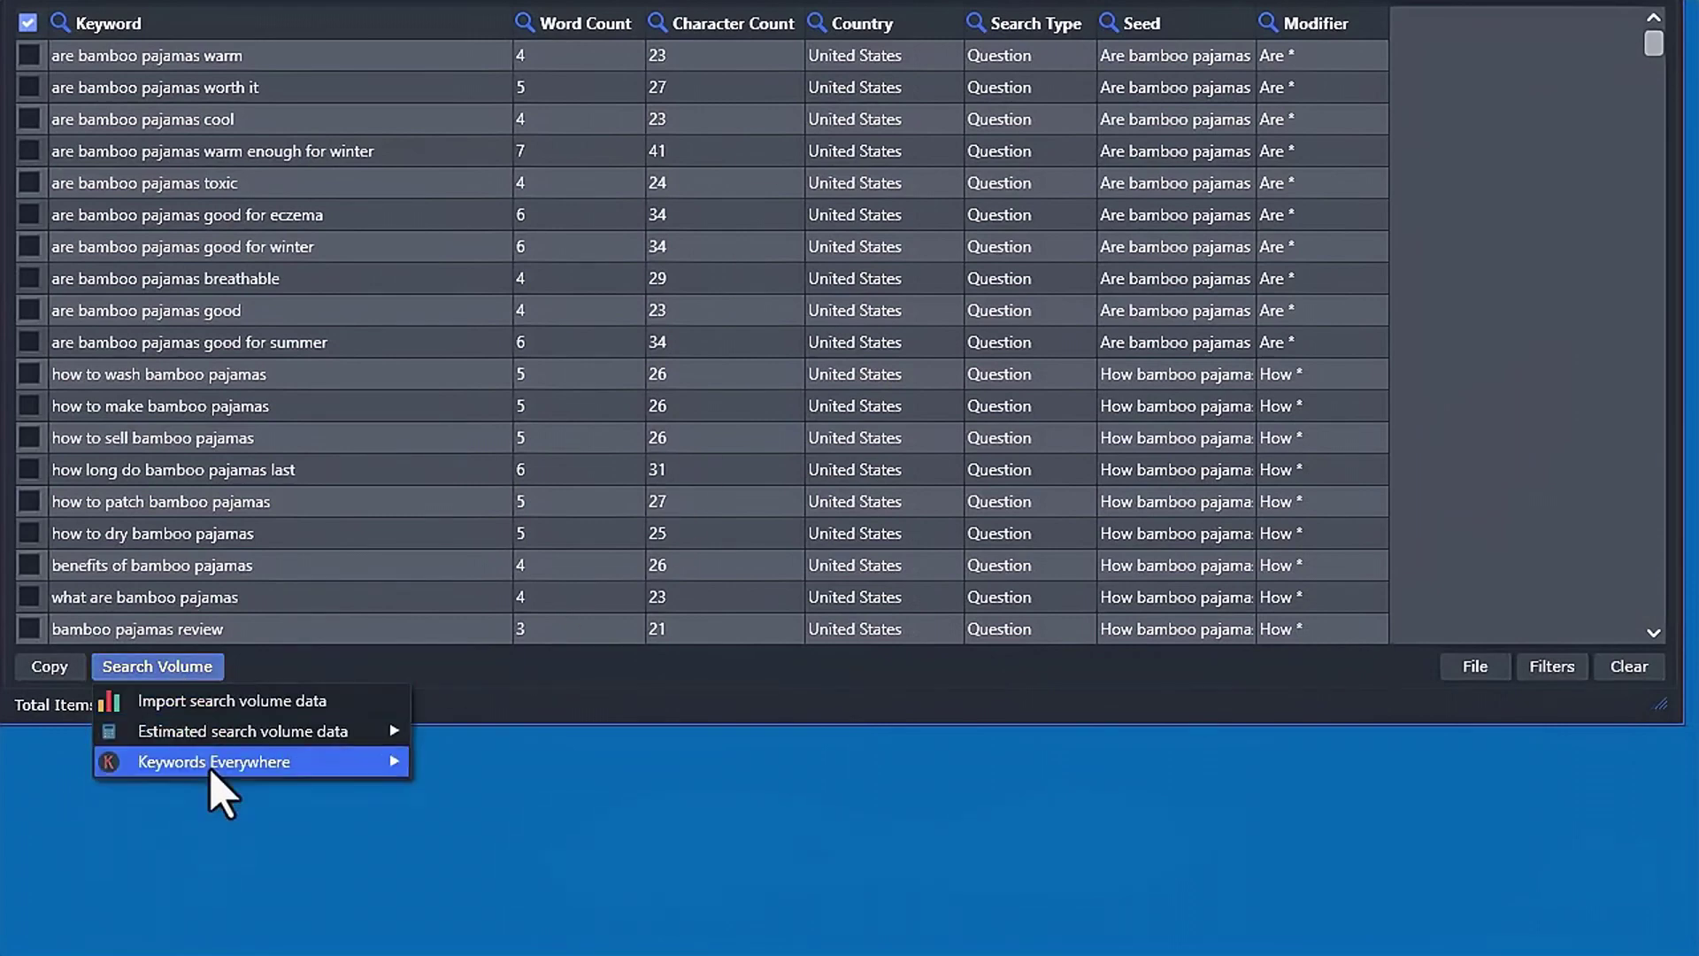
pyautogui.moveTo(212, 772)
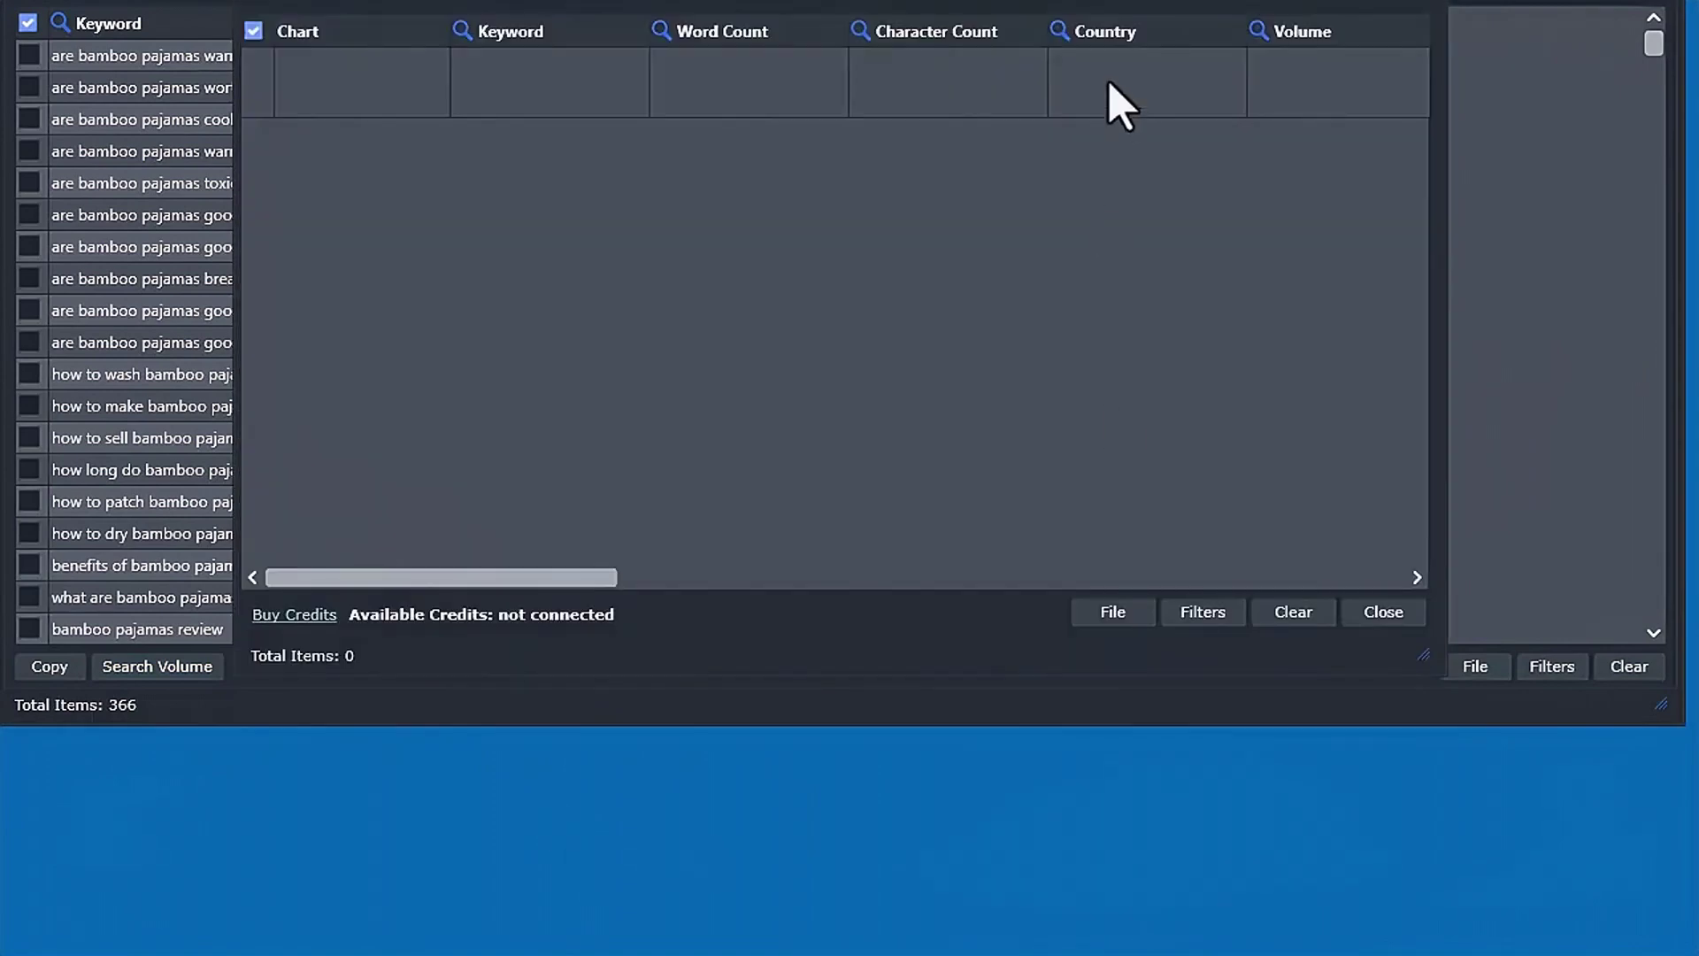
pyautogui.click(997, 522)
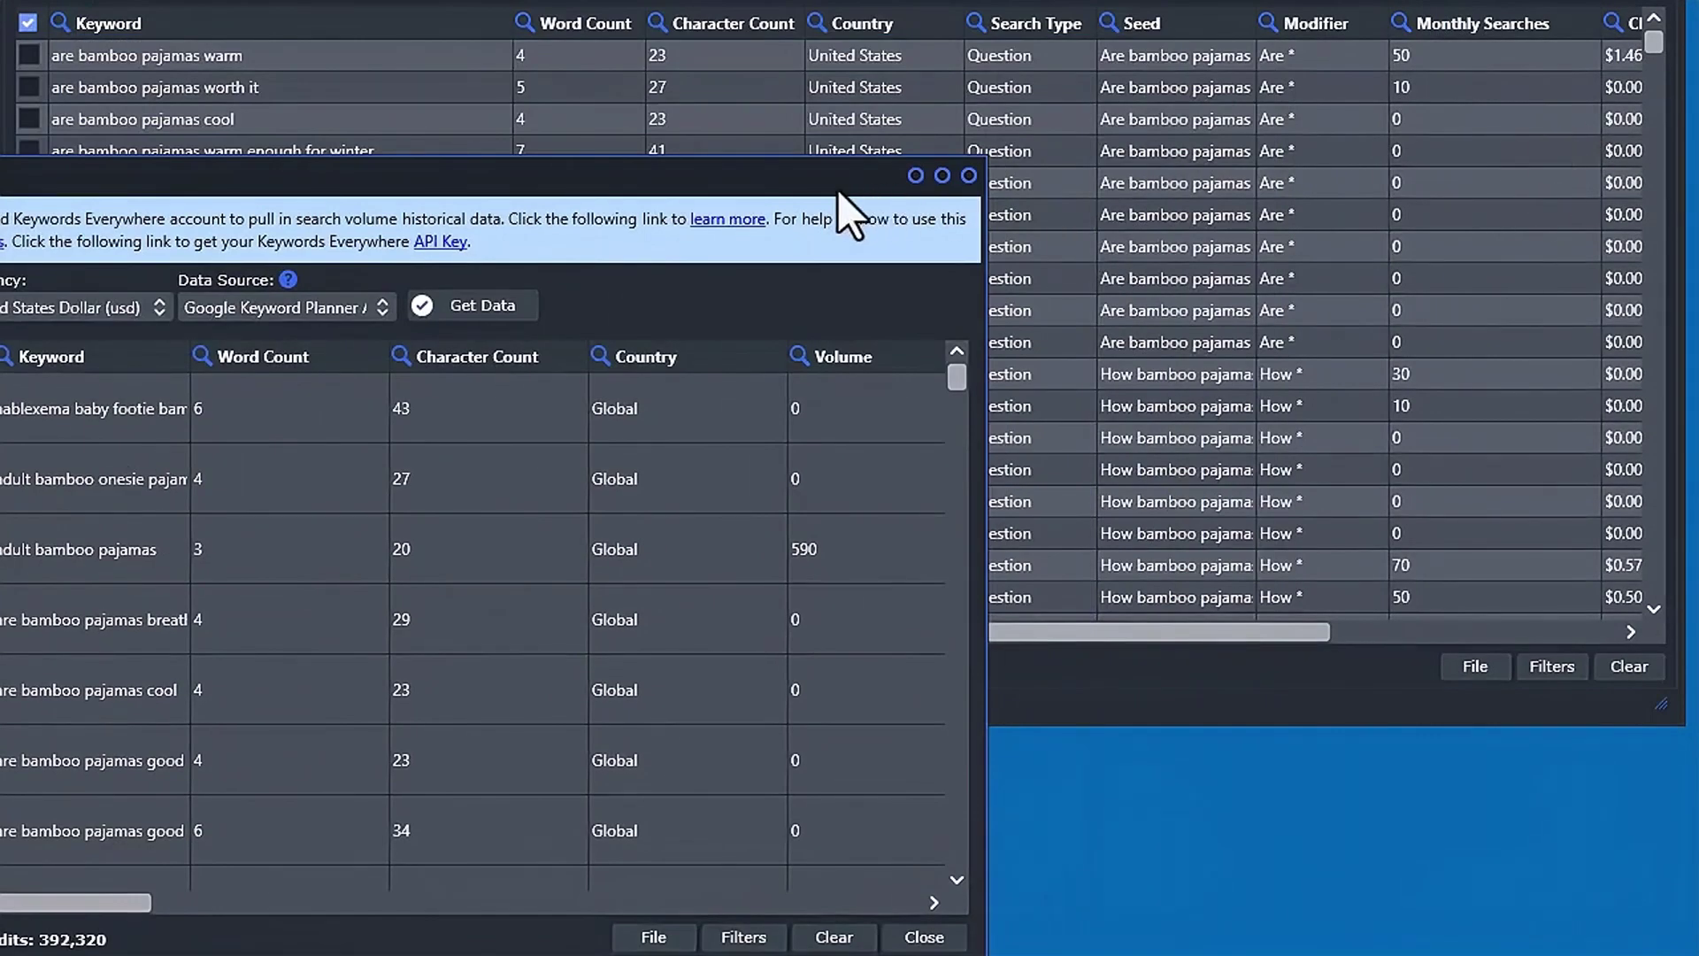
pyautogui.moveTo(1150, 632); pyautogui.dragTo(1464, 657)
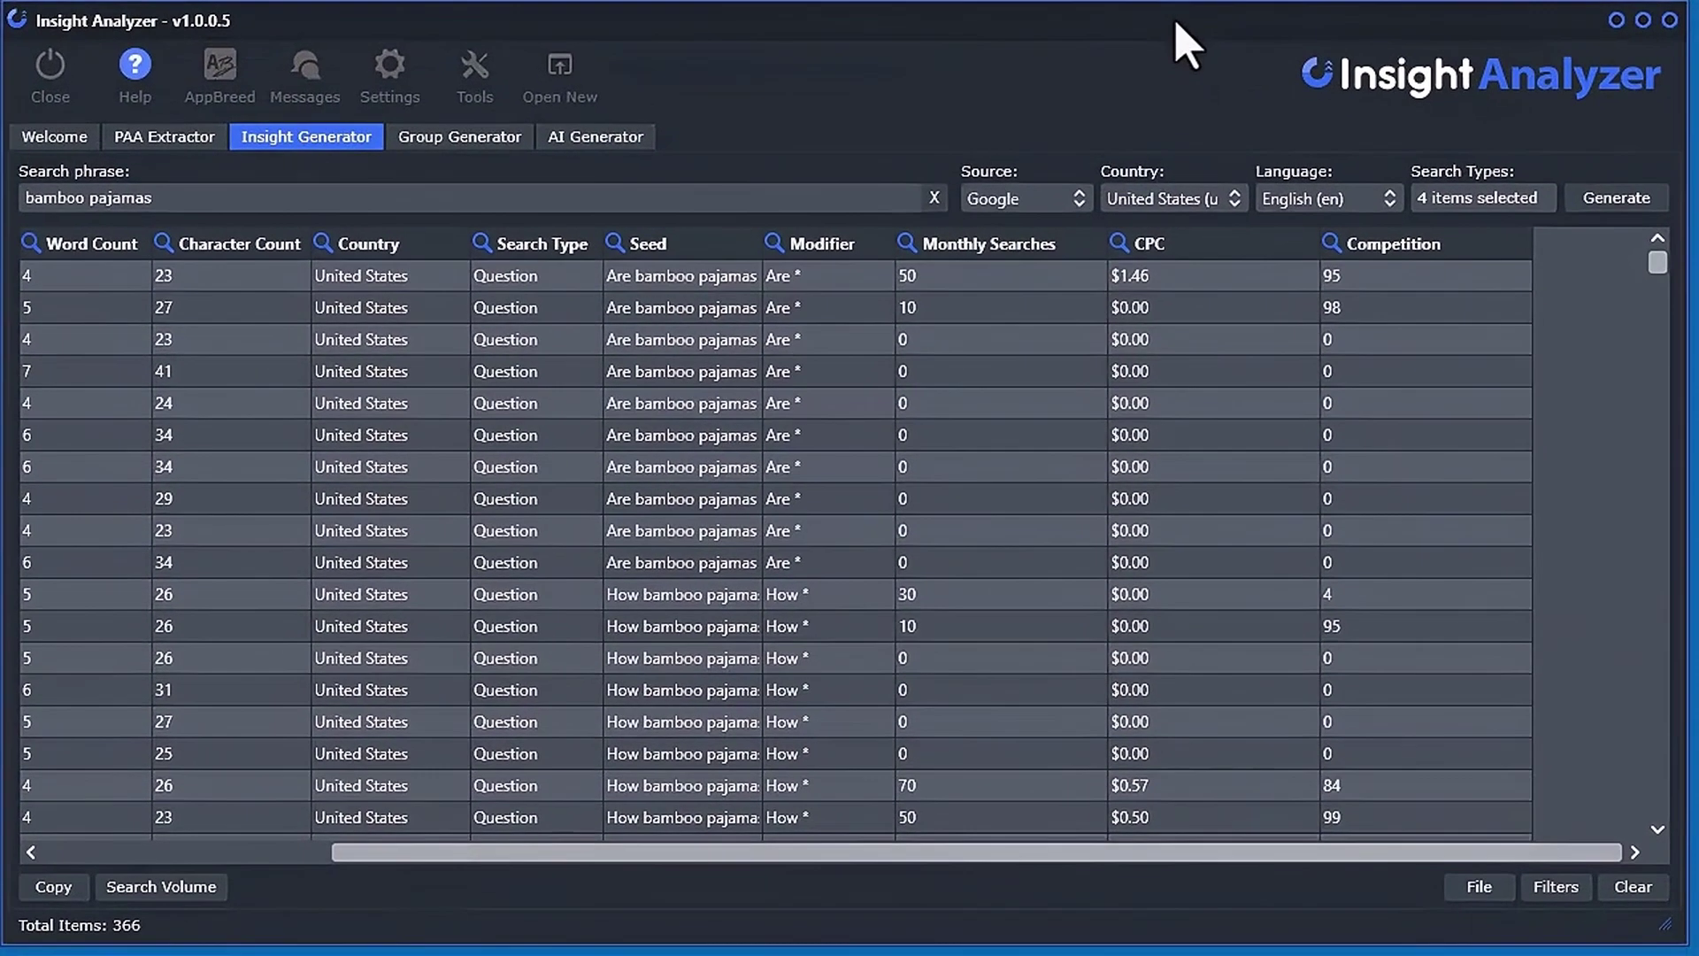
# Send all bamboo pajamas keywords to the Group Generator tool
pyautogui.rightClick(450, 425)
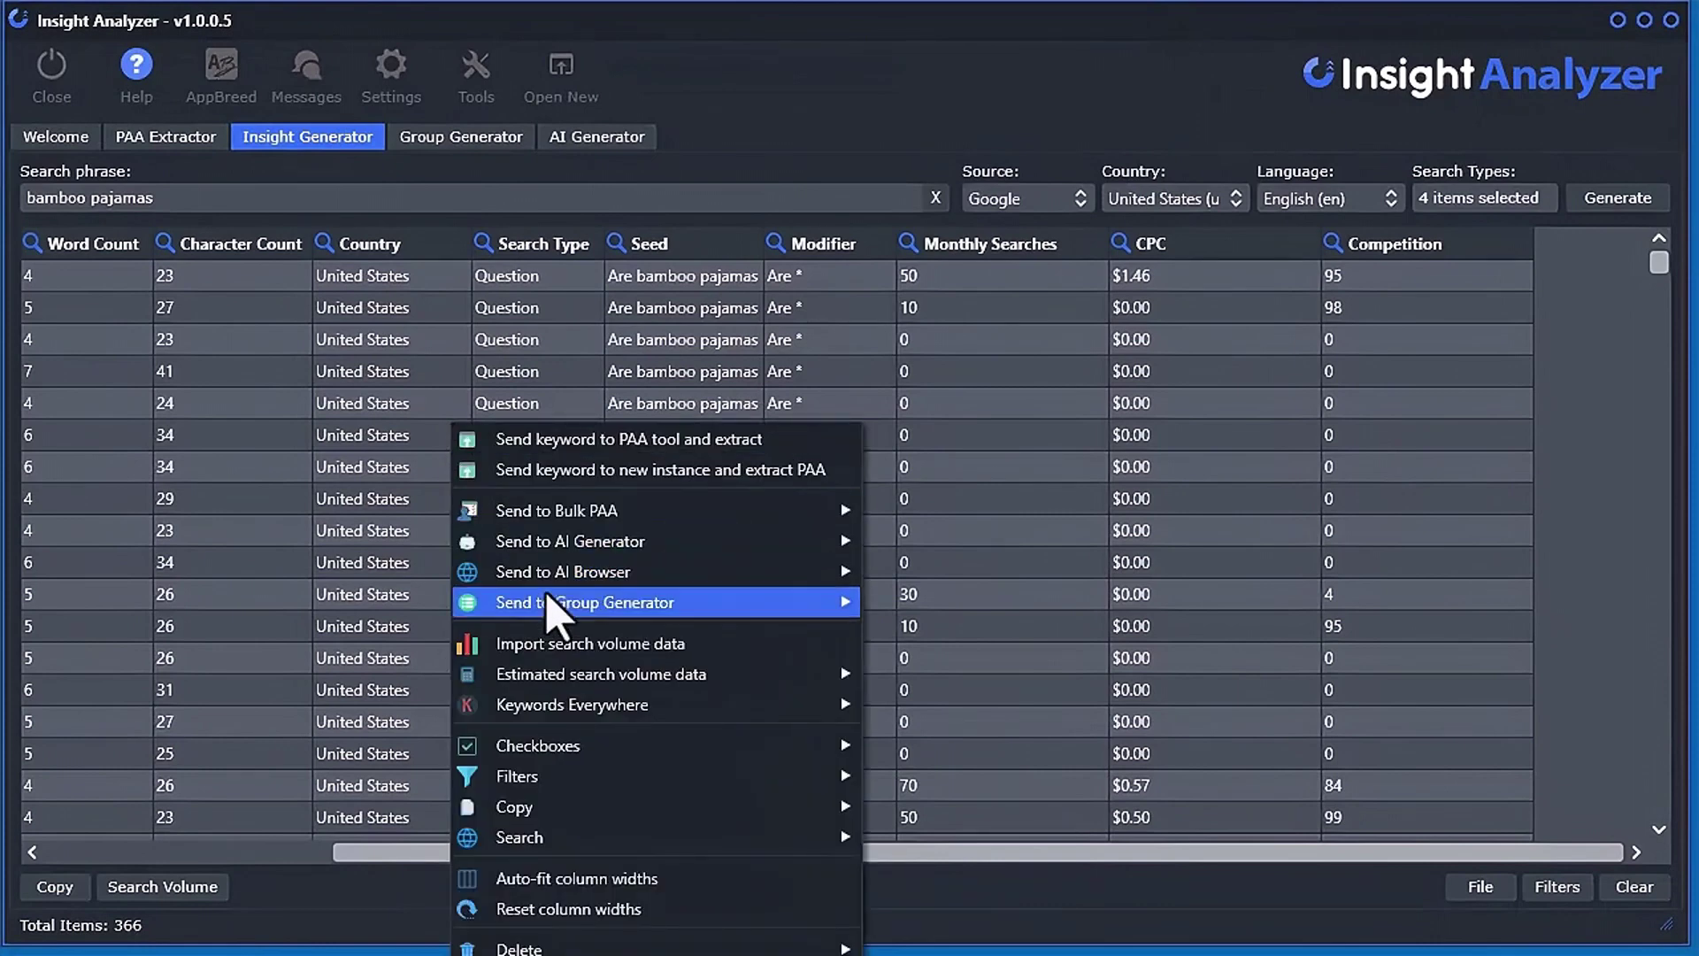
pyautogui.moveTo(556, 604)
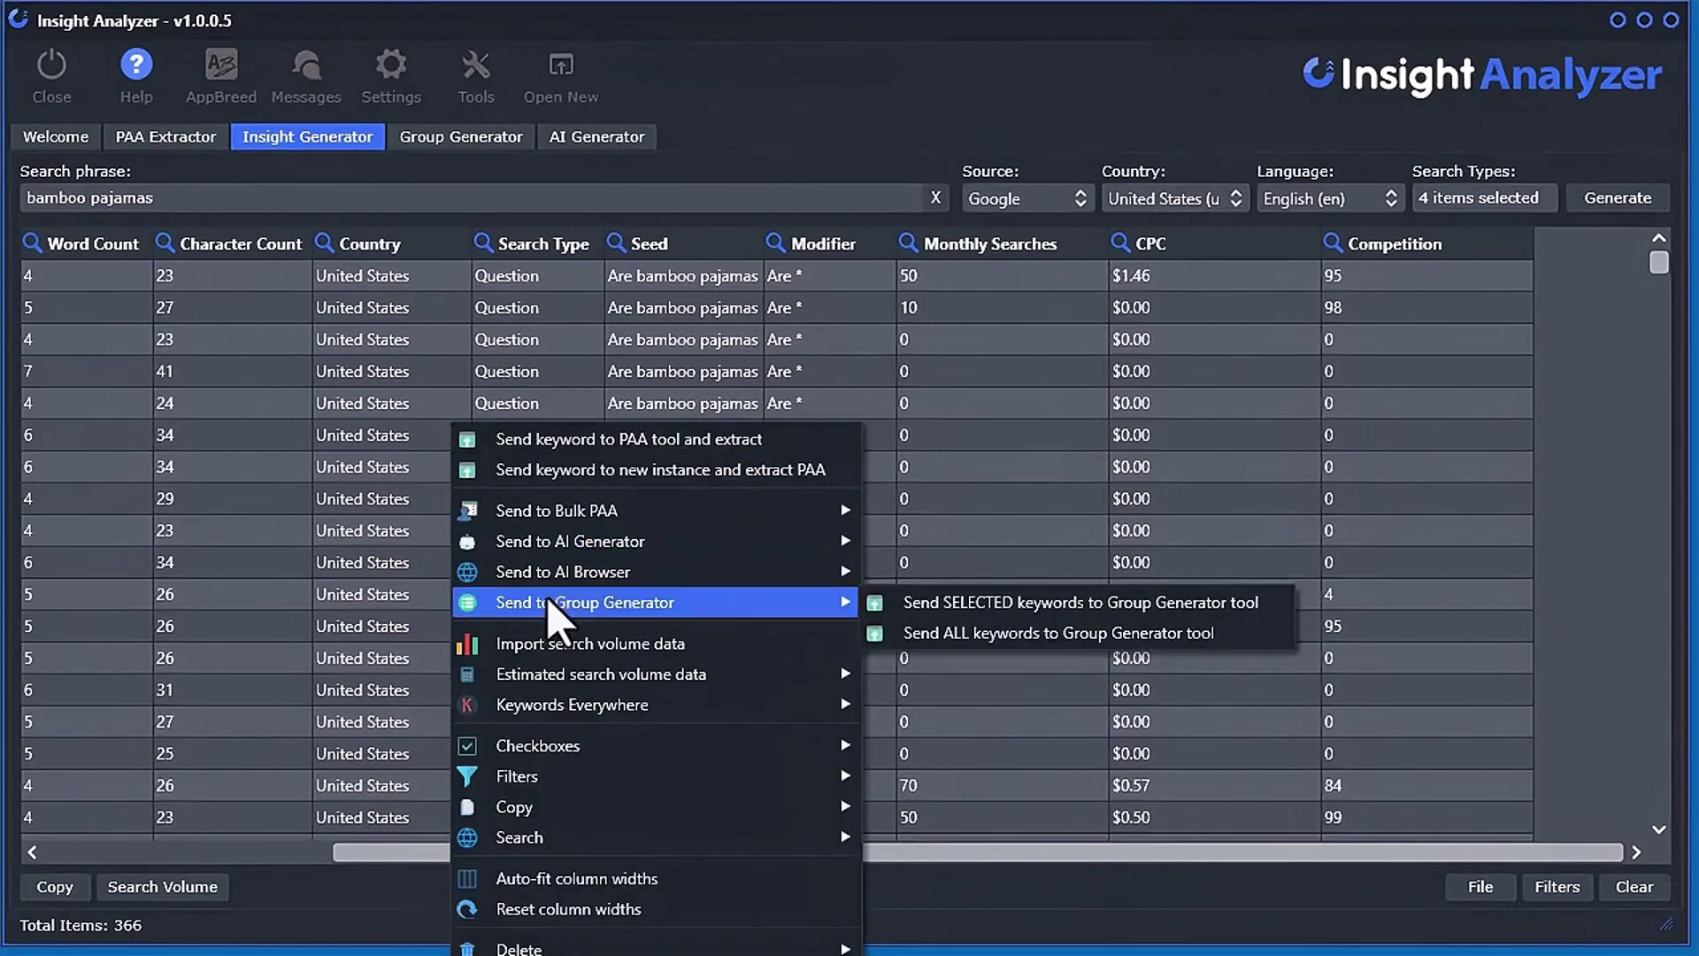
pyautogui.click(978, 655)
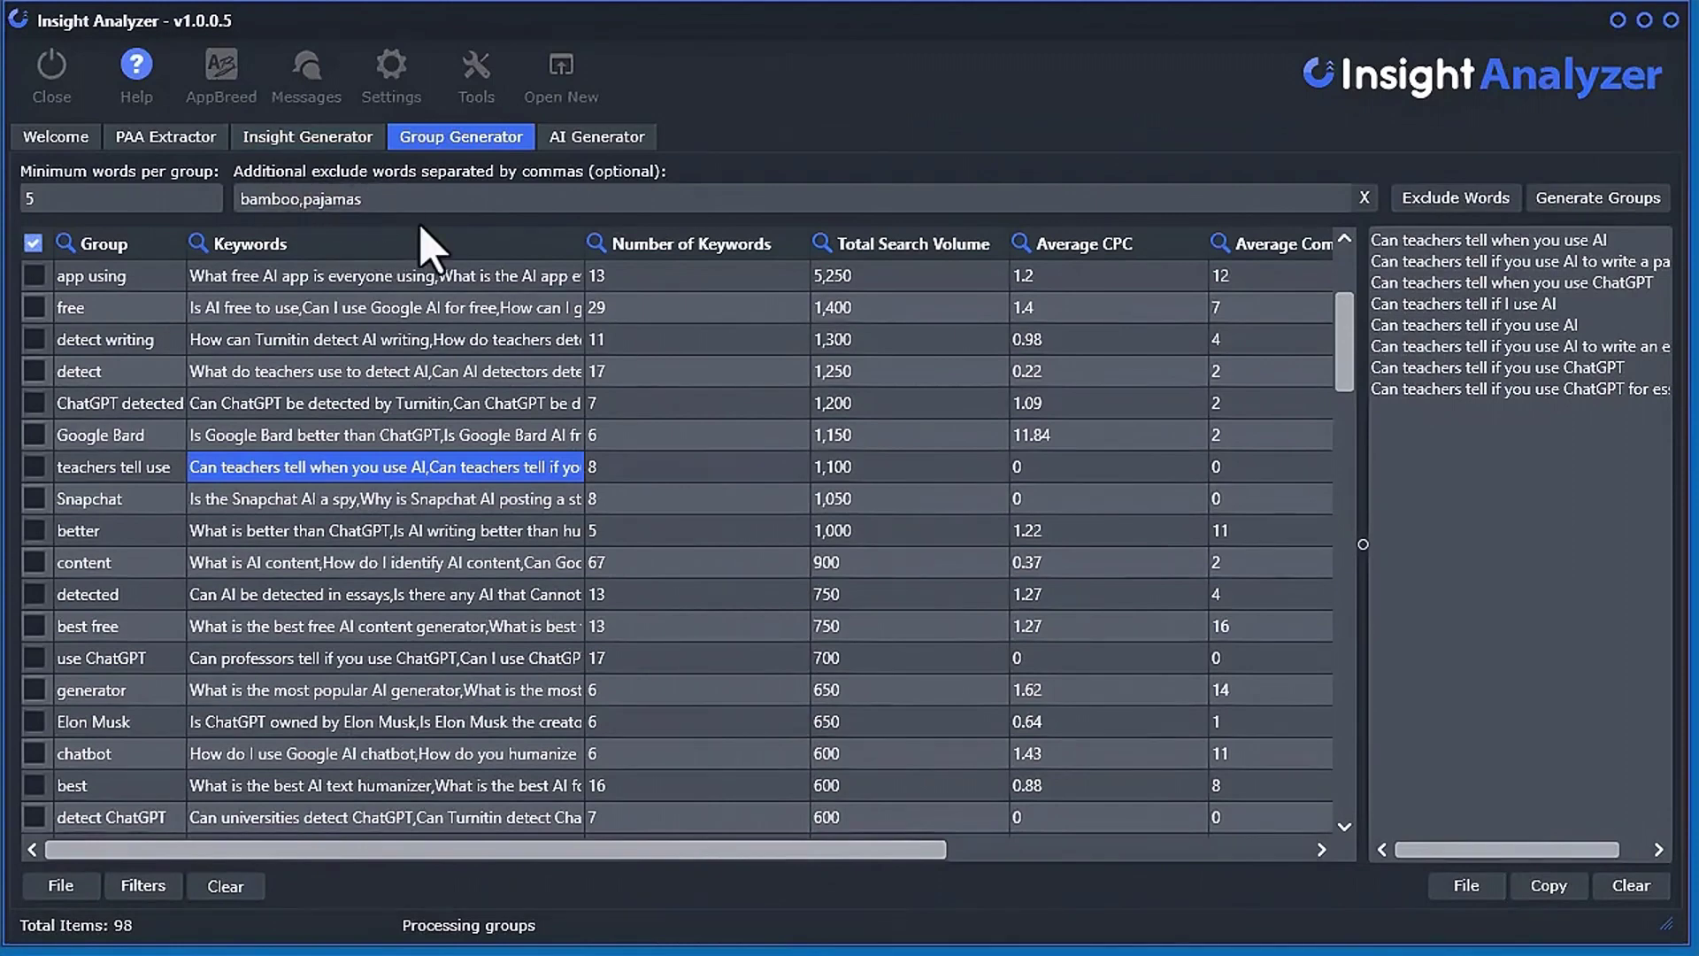
# Review the bamboo pajamas keyword list in the Insight Generator and return to the Group Generator
pyautogui.click(307, 140)
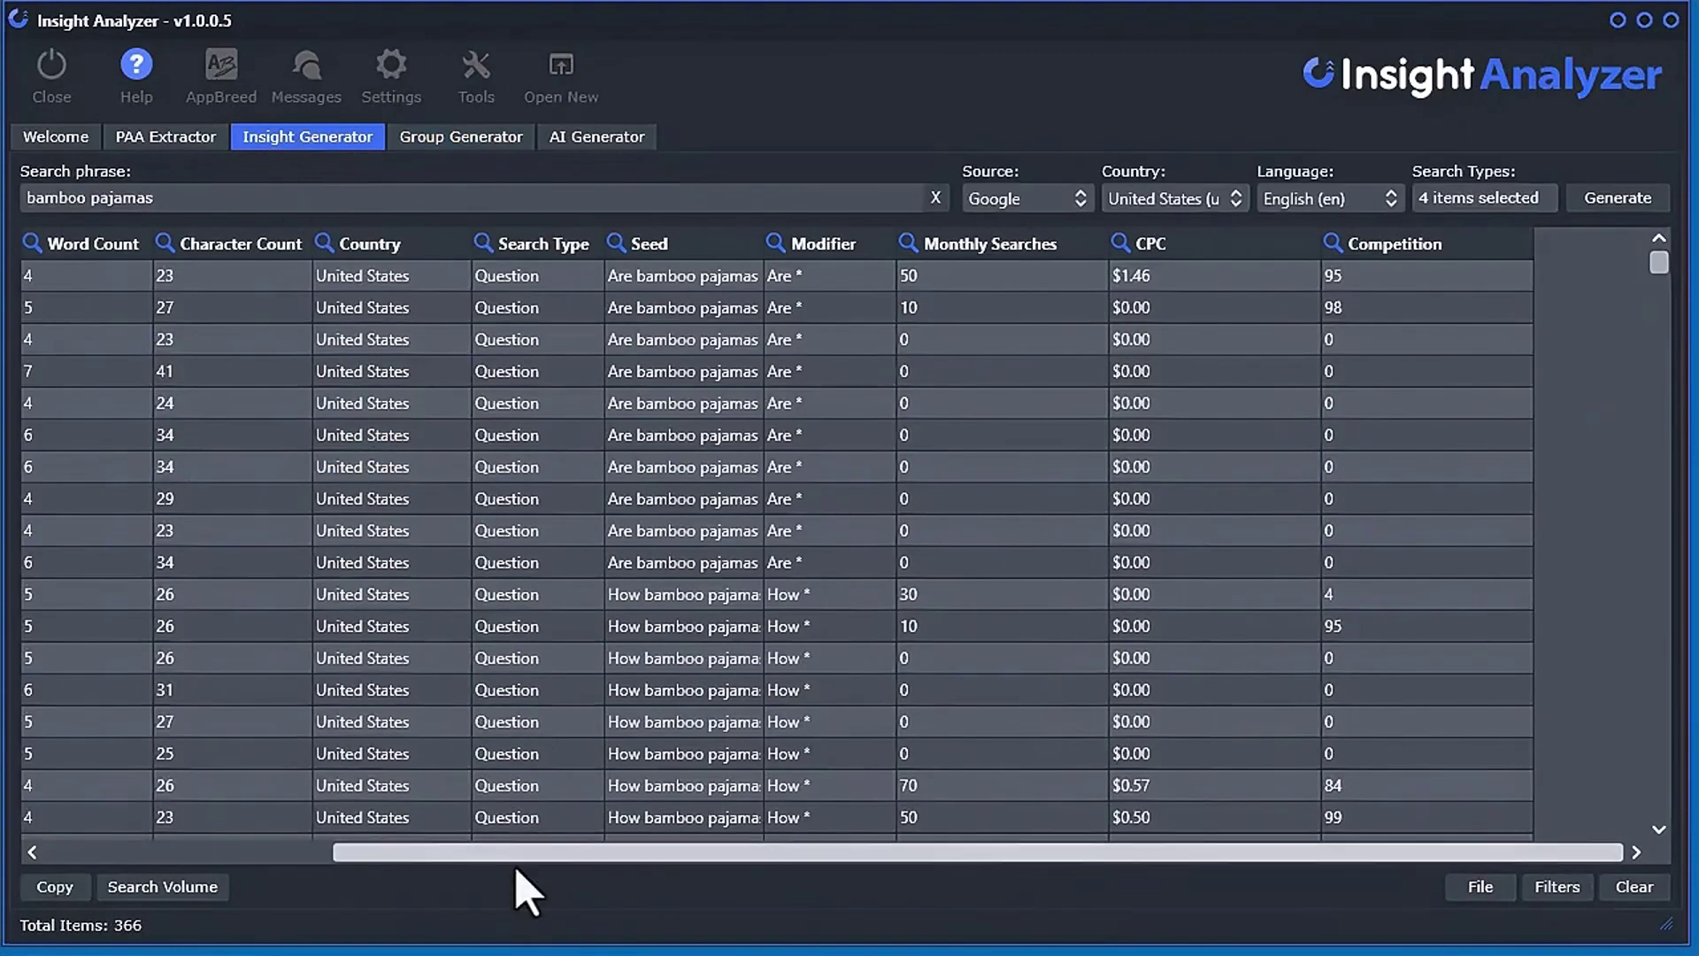
pyautogui.moveTo(426, 855); pyautogui.dragTo(171, 569)
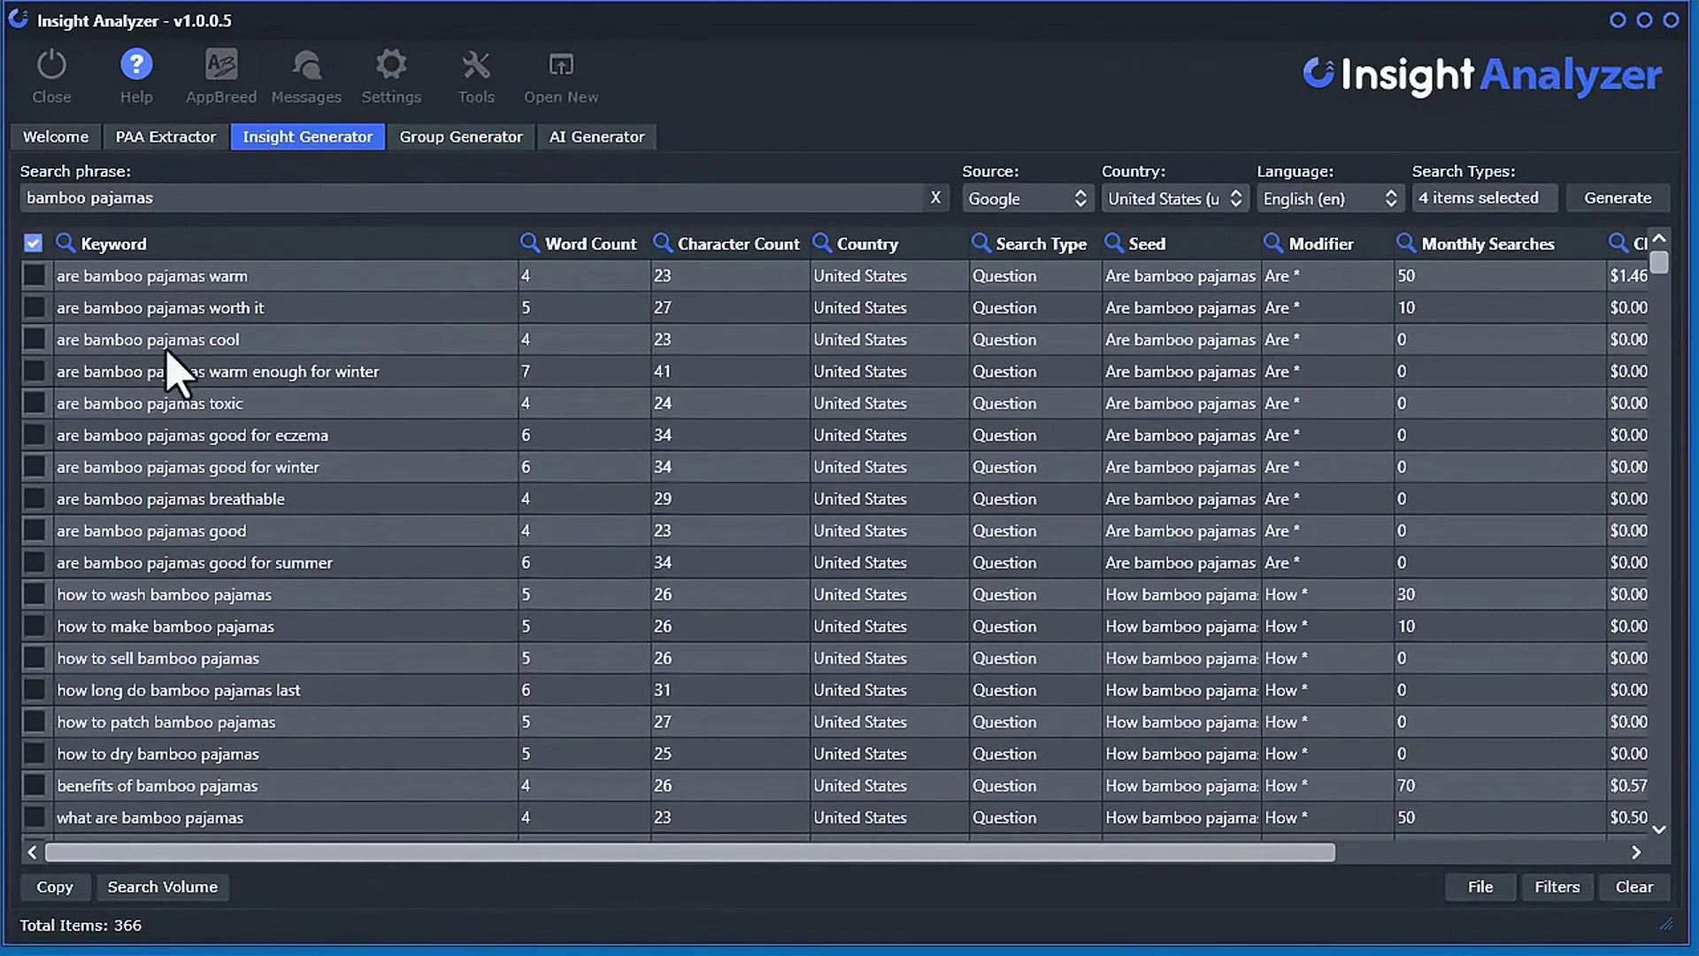
pyautogui.click(478, 142)
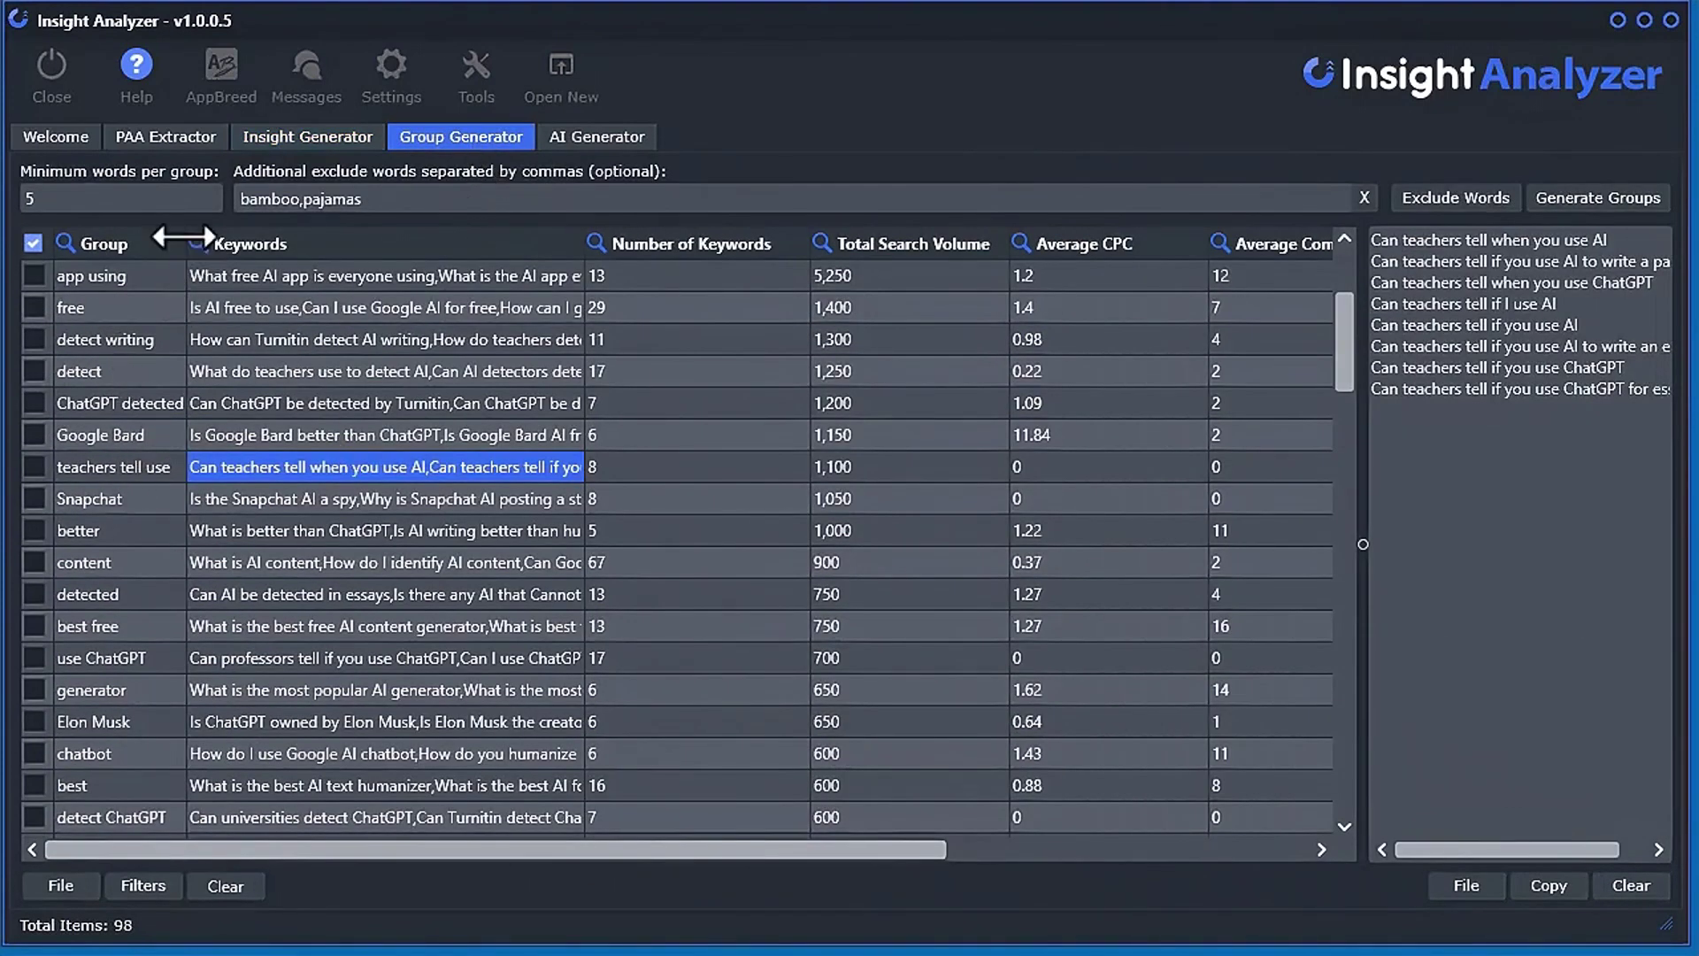
# Widen the Group column, clear all group data and empty the additional exclude words
pyautogui.moveTo(184, 241); pyautogui.dragTo(223, 240)
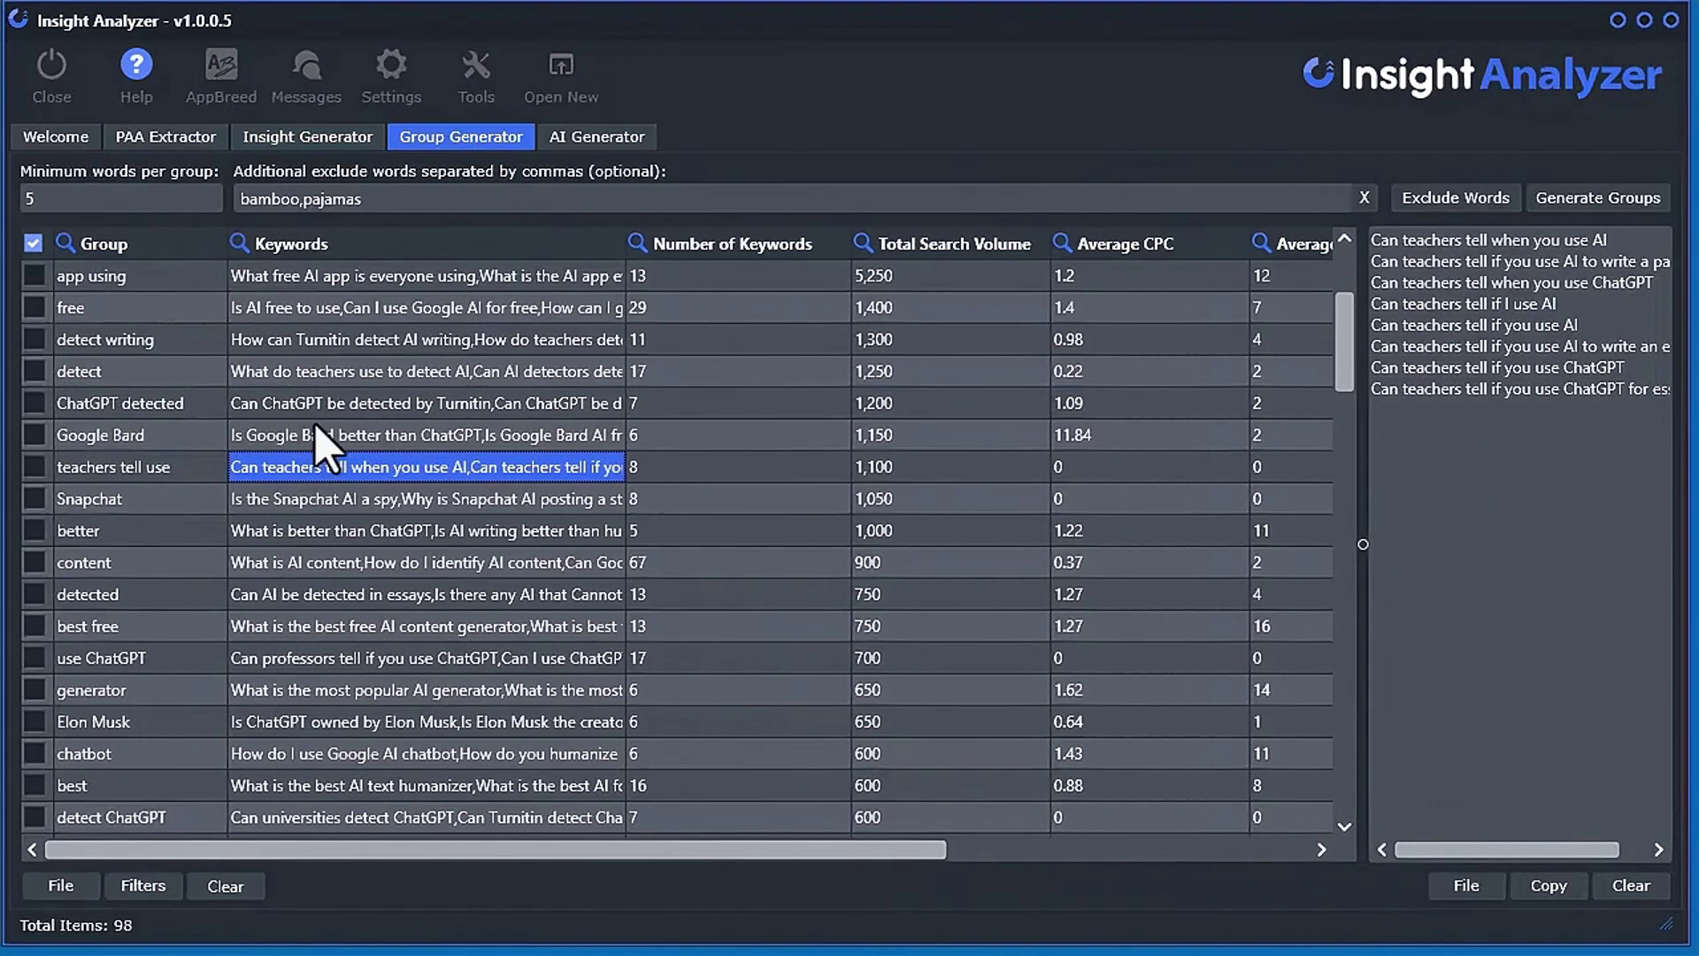
pyautogui.click(252, 893)
pyautogui.click(802, 536)
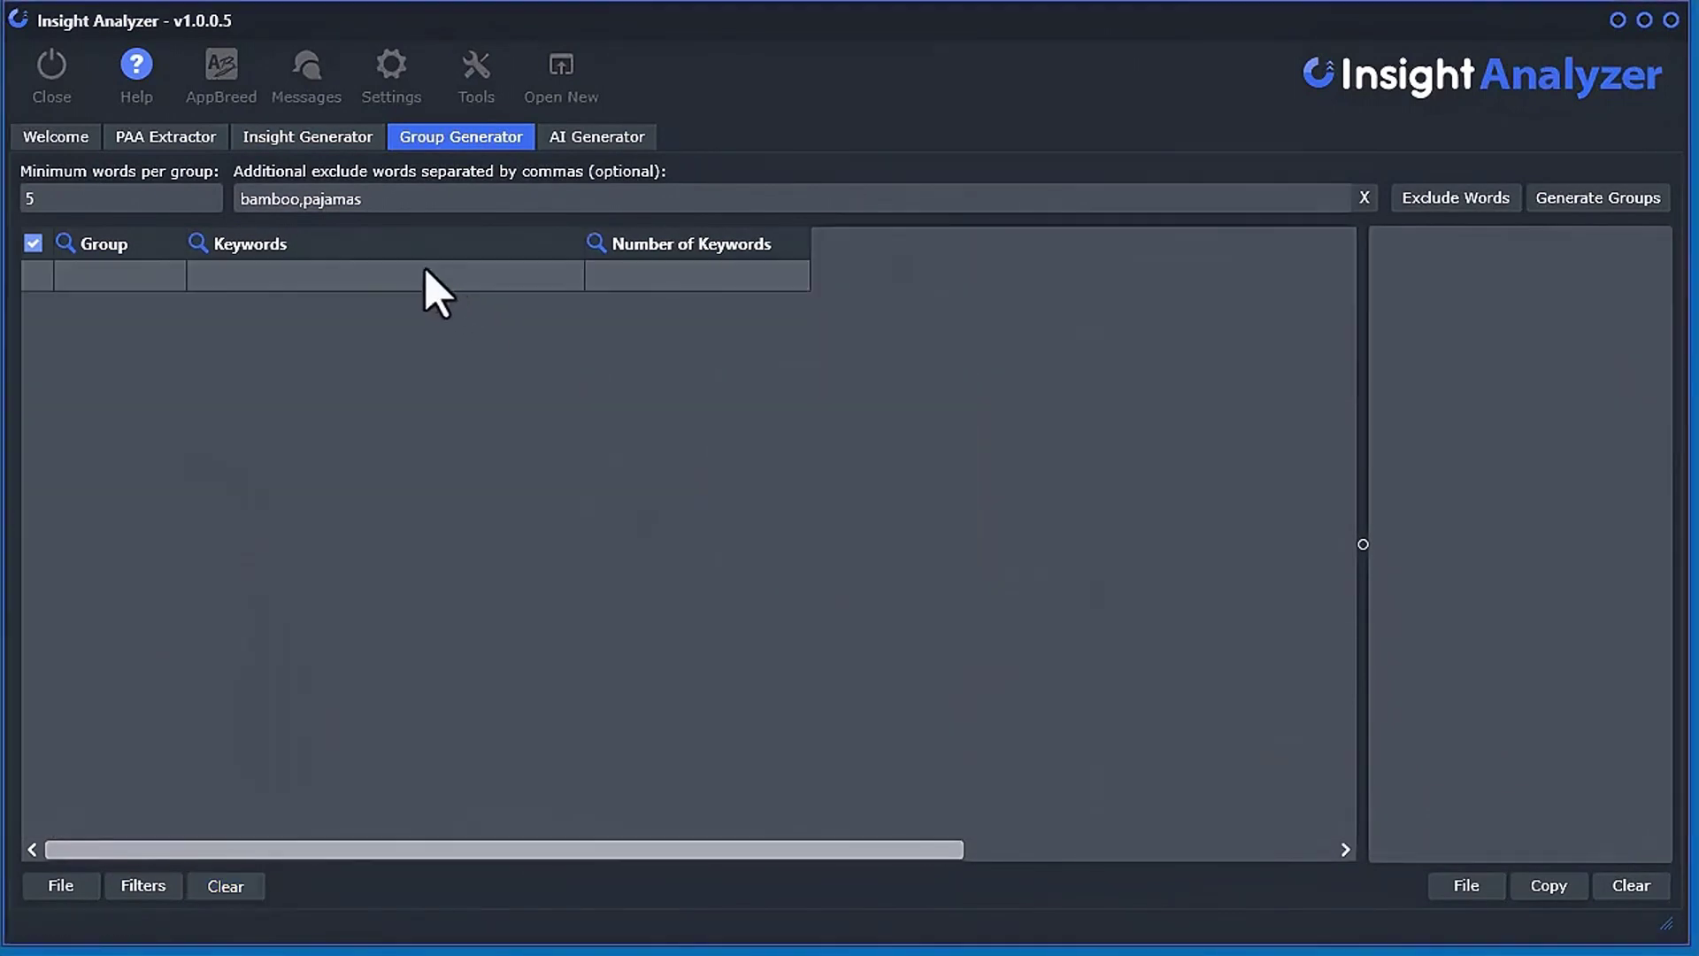
pyautogui.click(1364, 202)
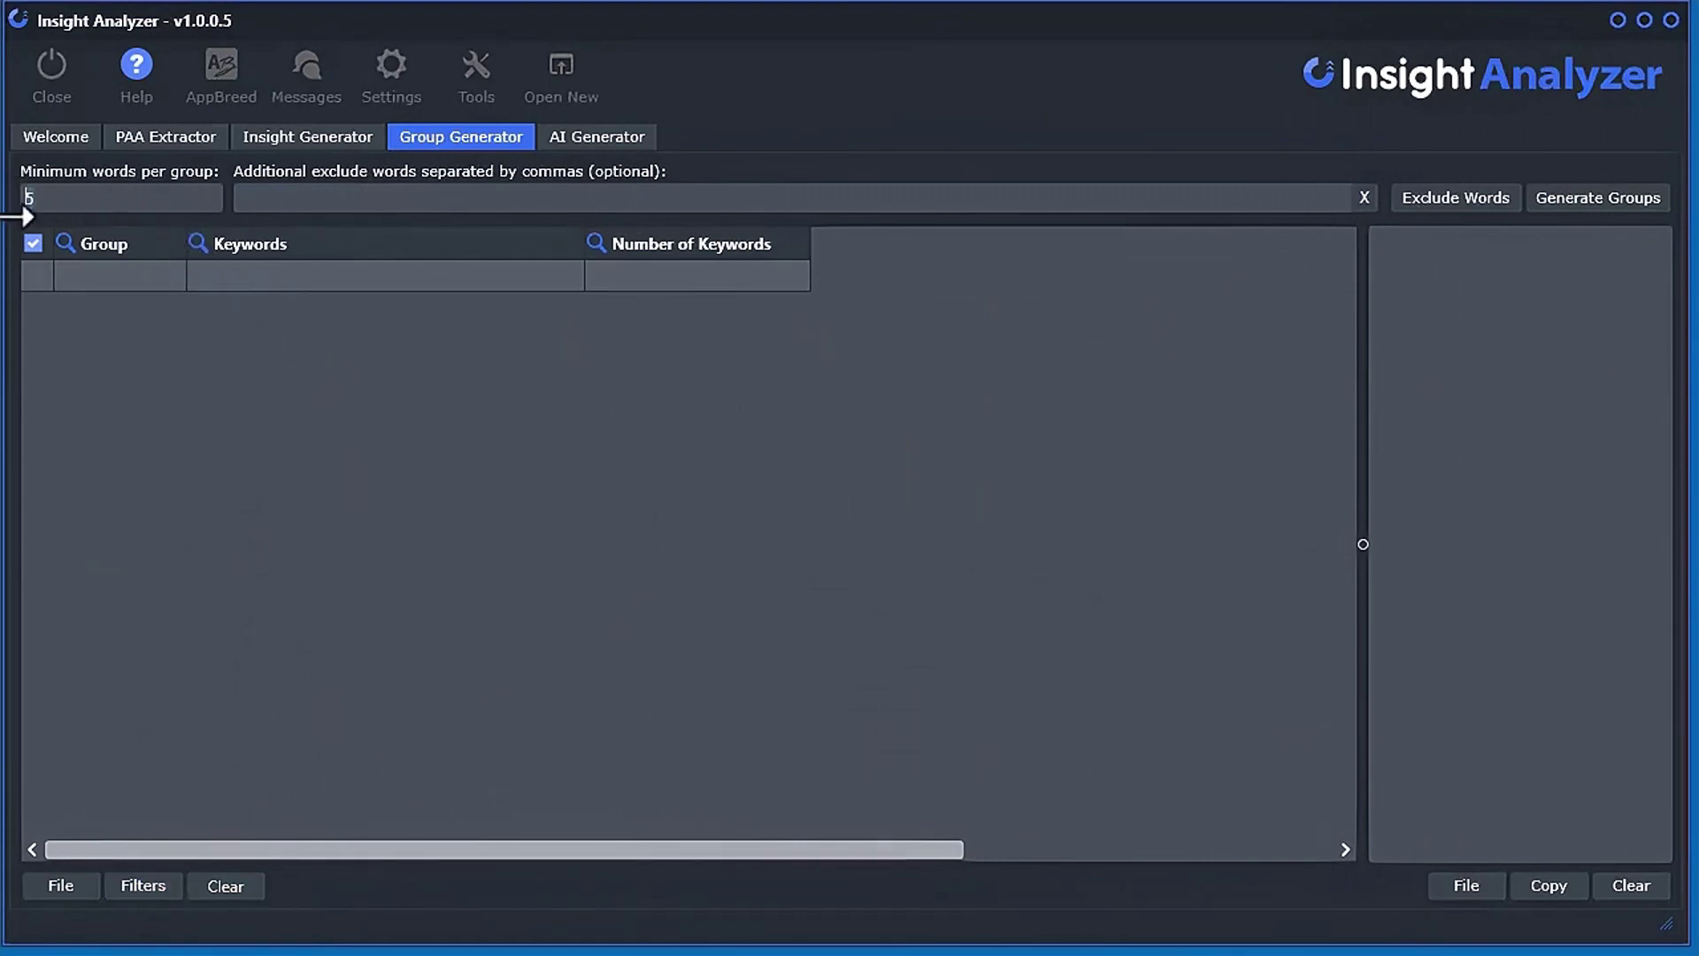
# Generate groups from the bamboo pajamas keywords with a minimum of 10 words per group and list the "bamboo pajamas" group's keywords
pyautogui.click(1606, 200)
pyautogui.click(1628, 265)
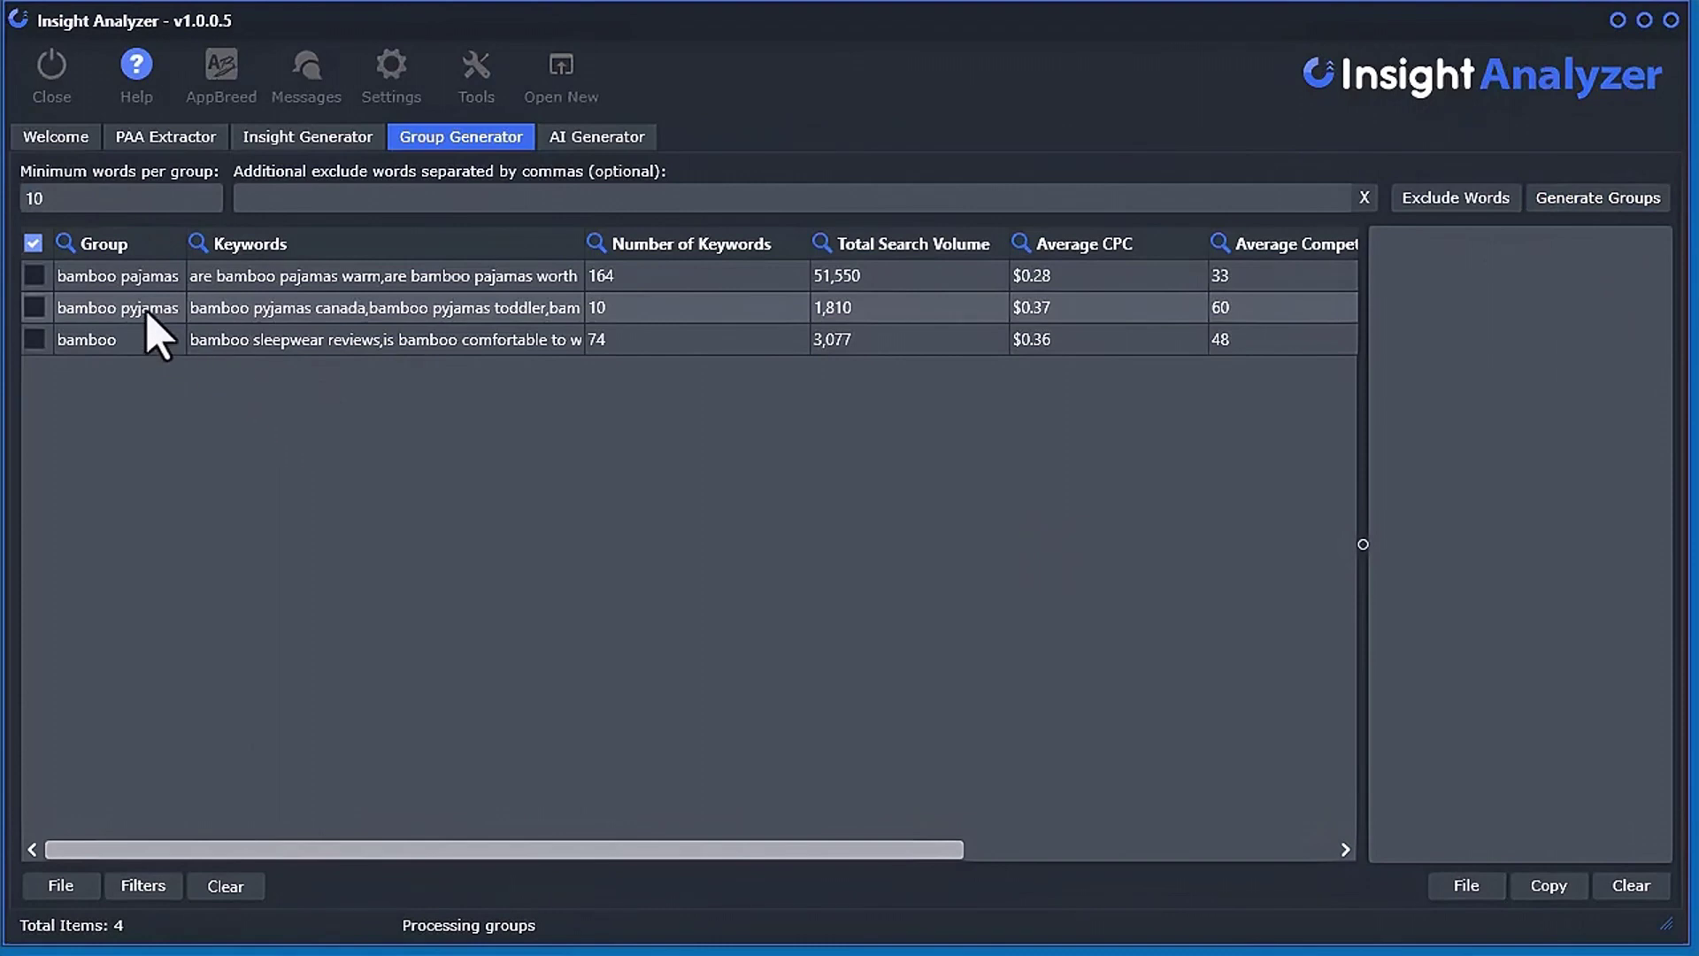
pyautogui.click(254, 283)
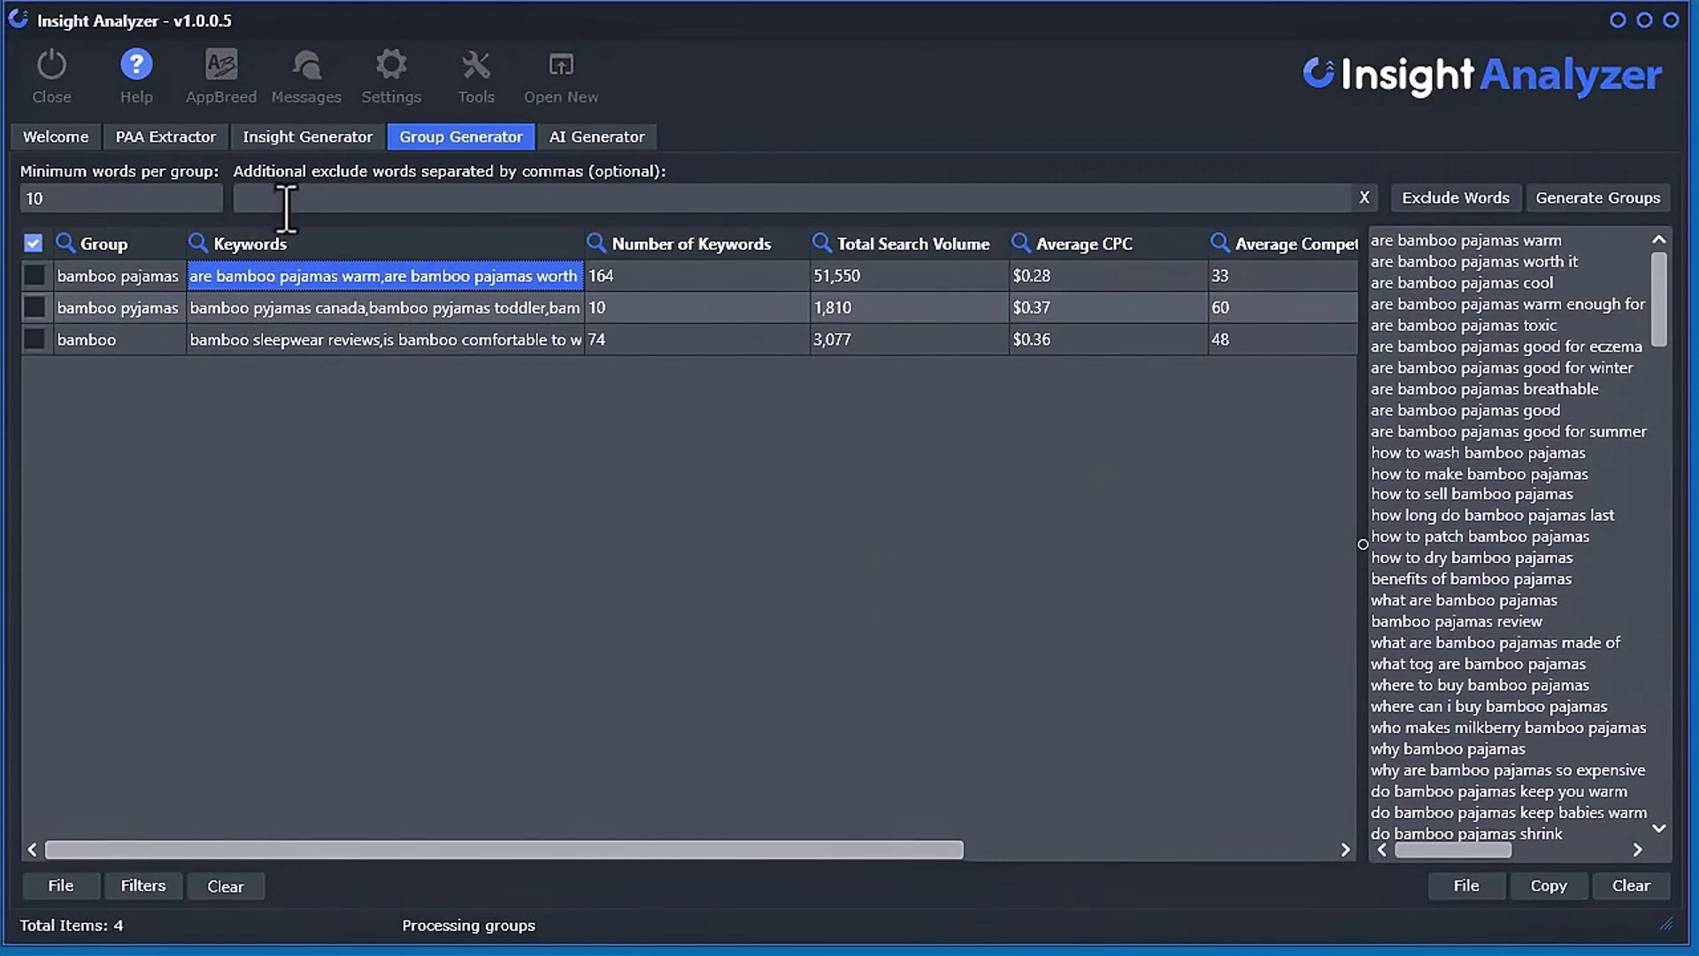
# Exclude the words bamboo,pajamas, clear the existing groups, generate groups from the PAA questions and list the "app using" group's keywords
pyautogui.click(364, 200)
pyautogui.click(223, 886)
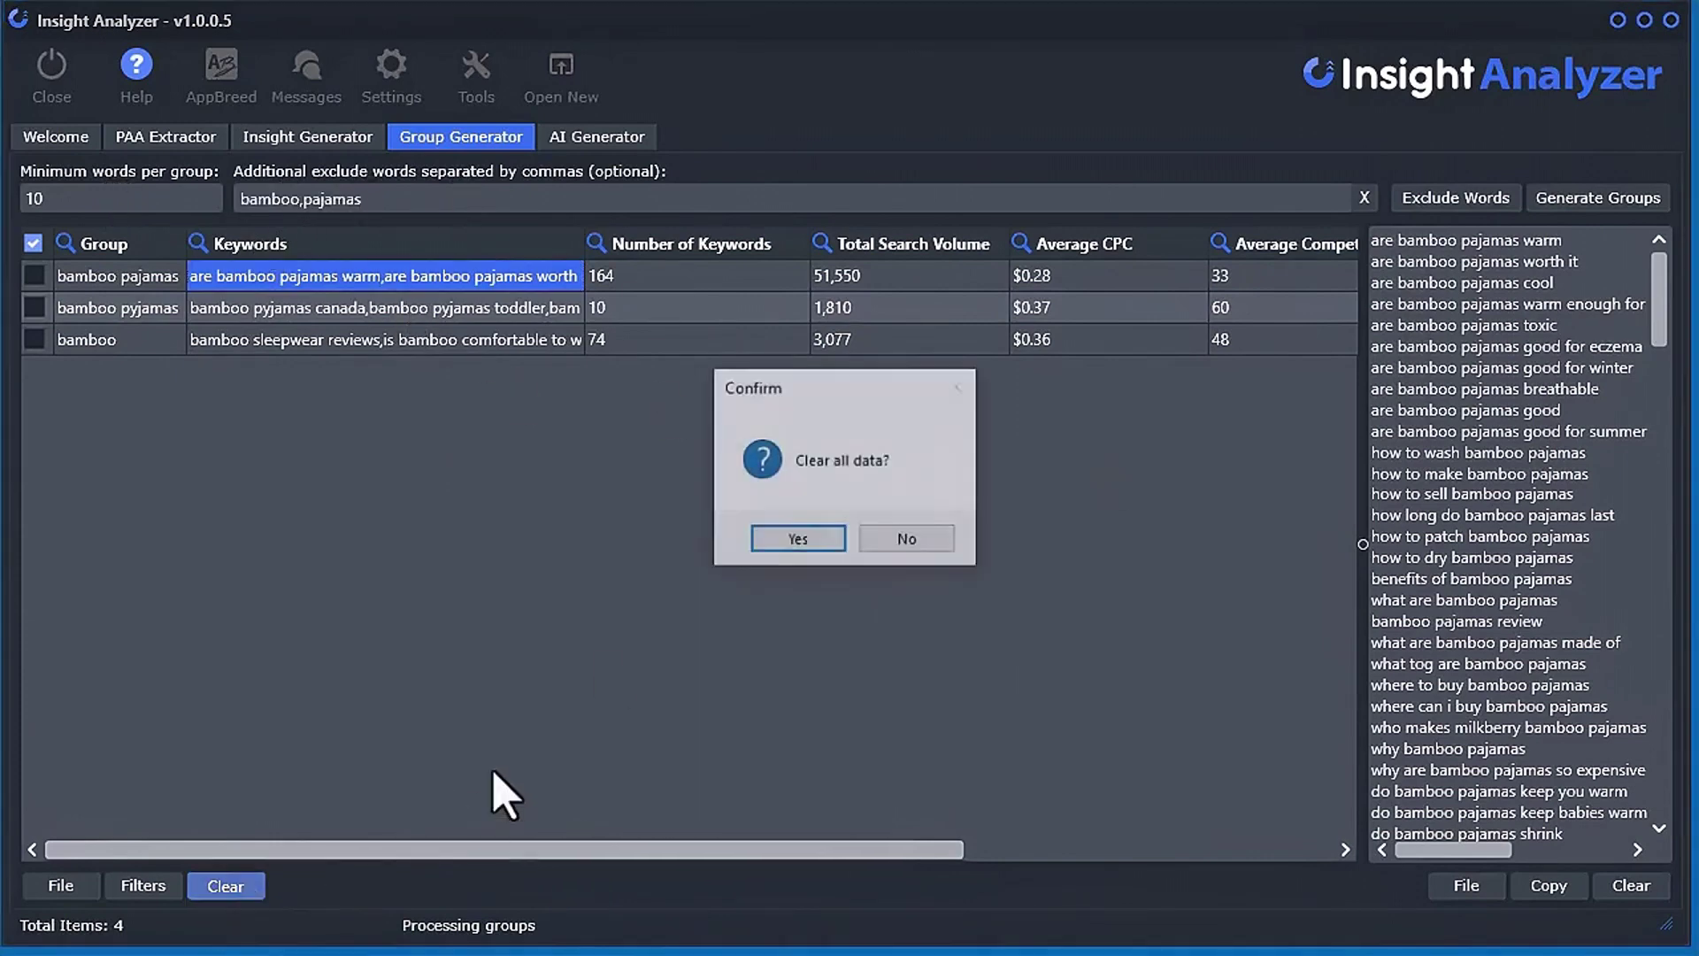
pyautogui.click(798, 539)
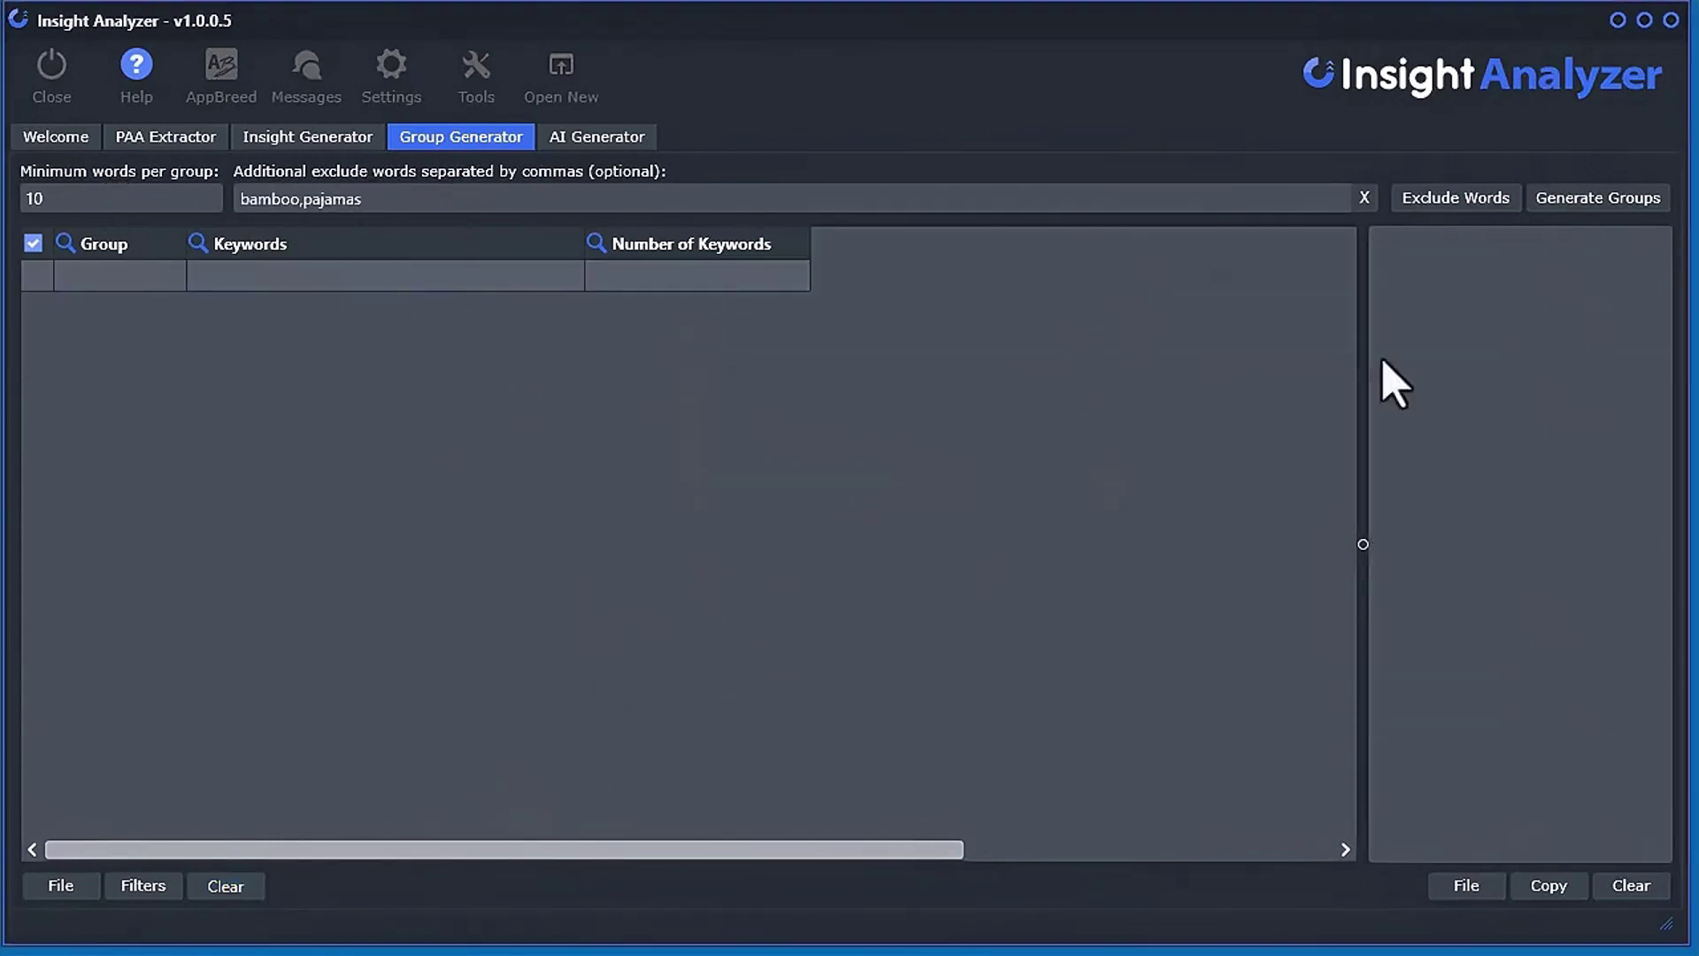
pyautogui.click(1602, 199)
pyautogui.click(1557, 229)
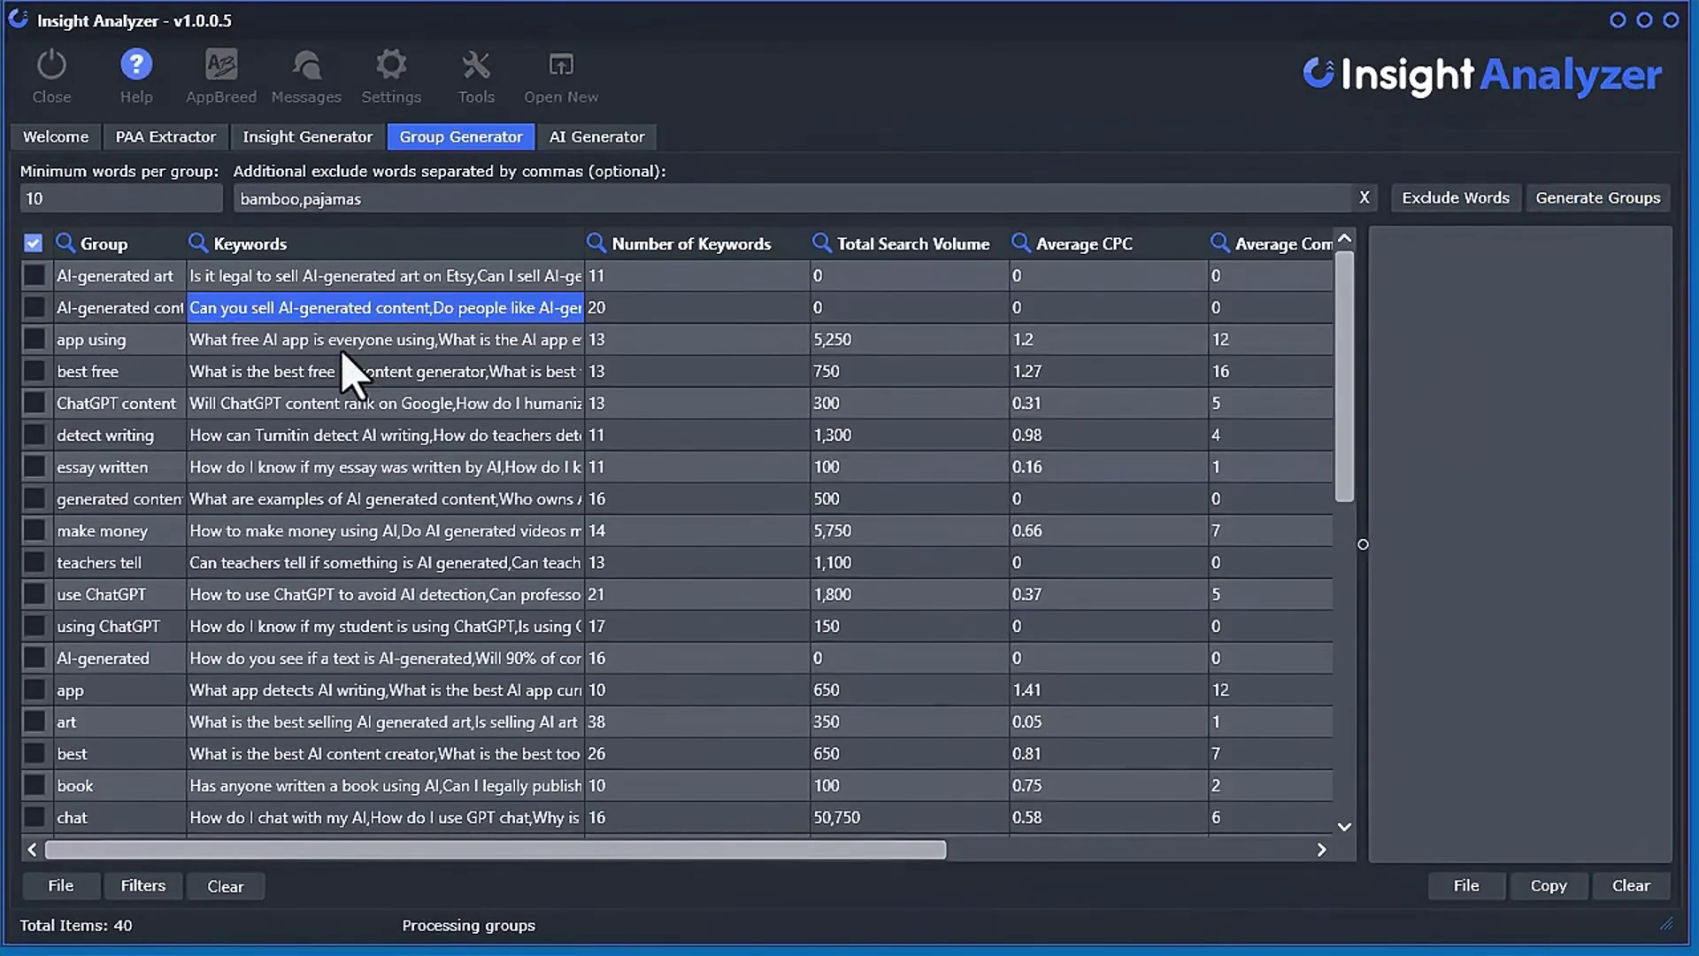
pyautogui.click(343, 352)
# Regenerate the groups from the bamboo pajamas keywords with a minimum of 4 words per group, clearing the old data first
pyautogui.click(102, 207)
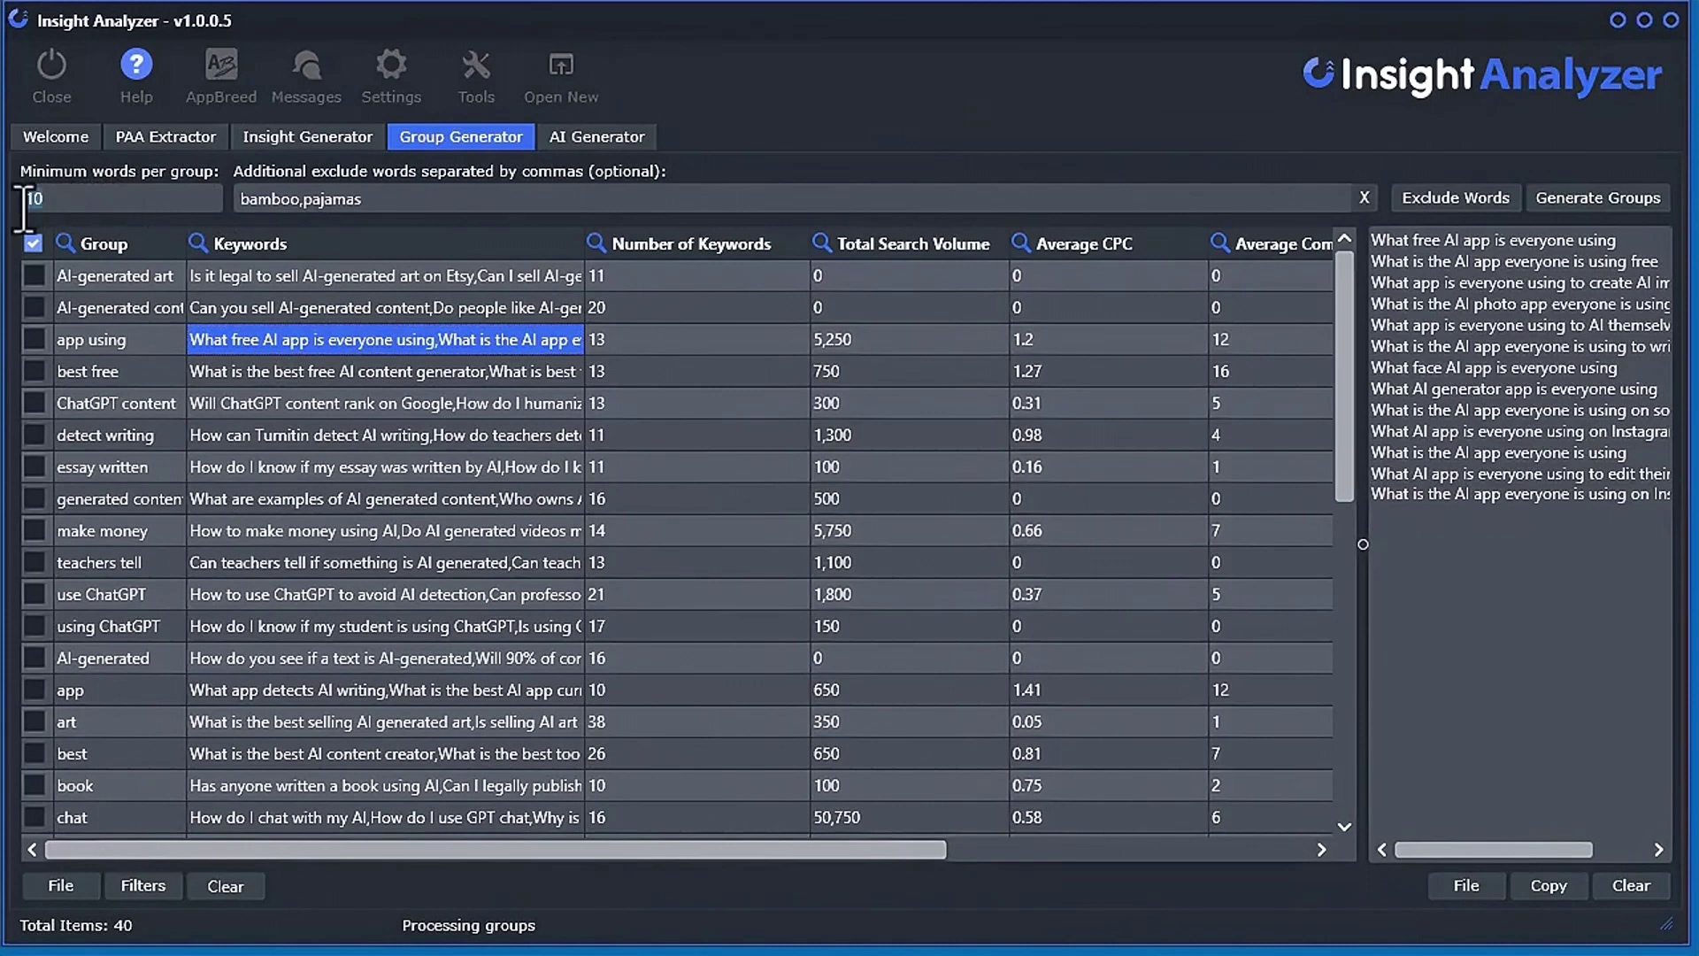
pyautogui.write('5')
pyautogui.press('BackSpace')
pyautogui.write('4')
pyautogui.click(228, 886)
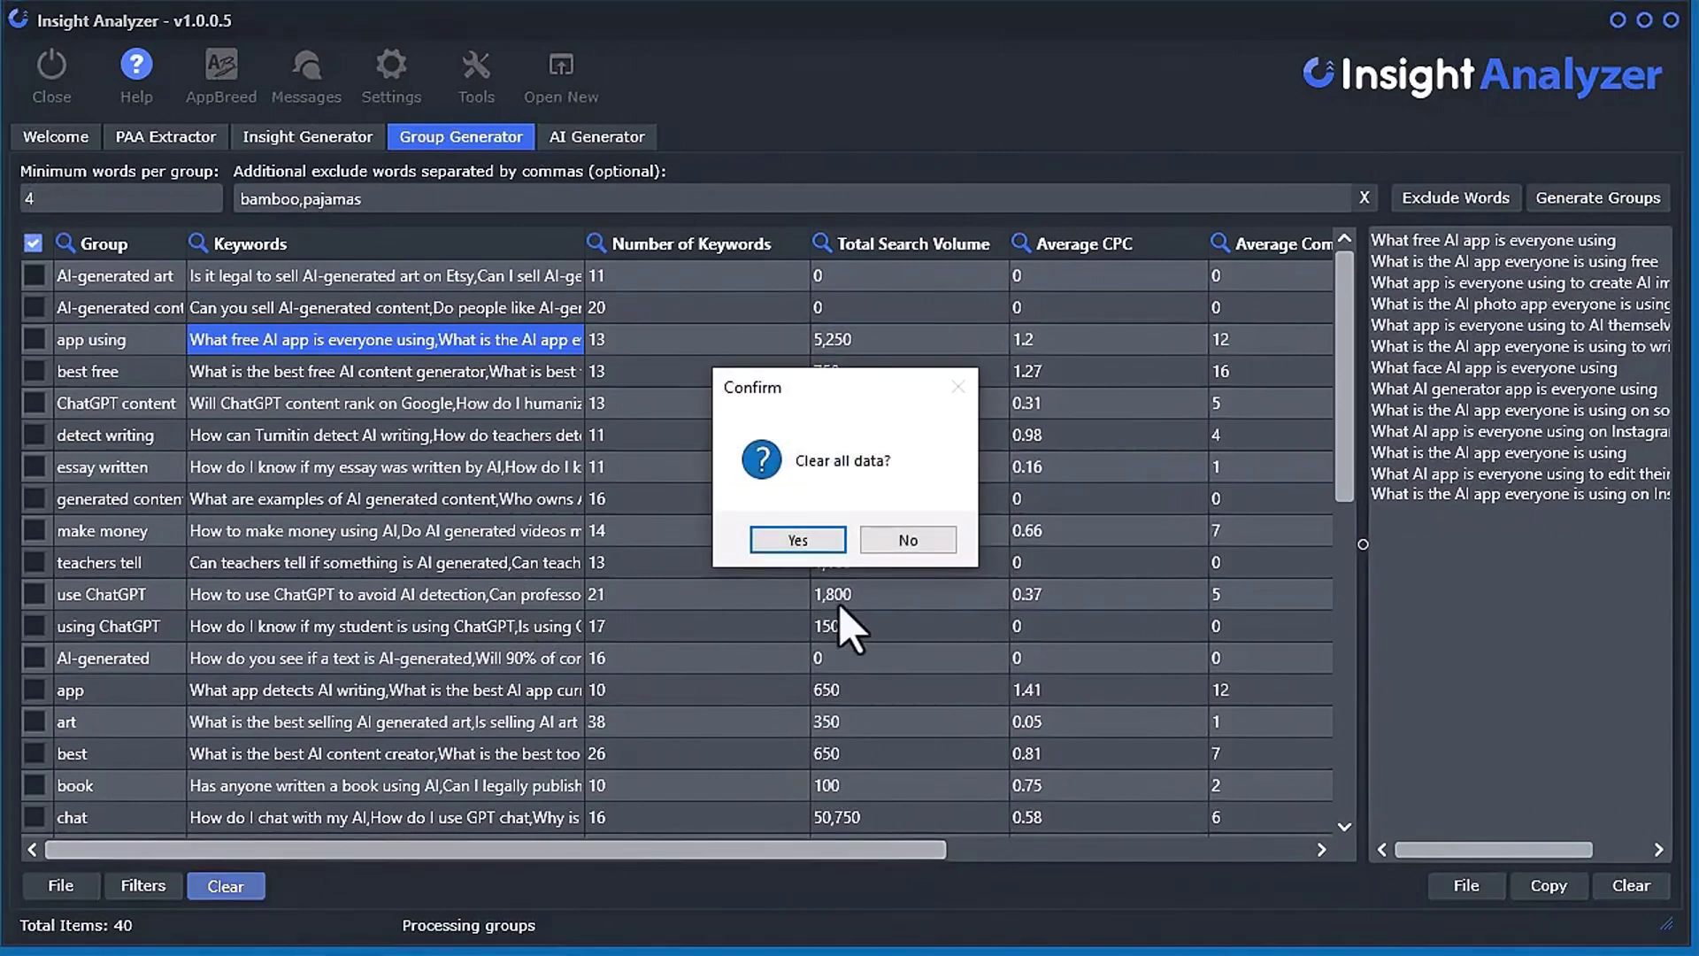
pyautogui.click(801, 541)
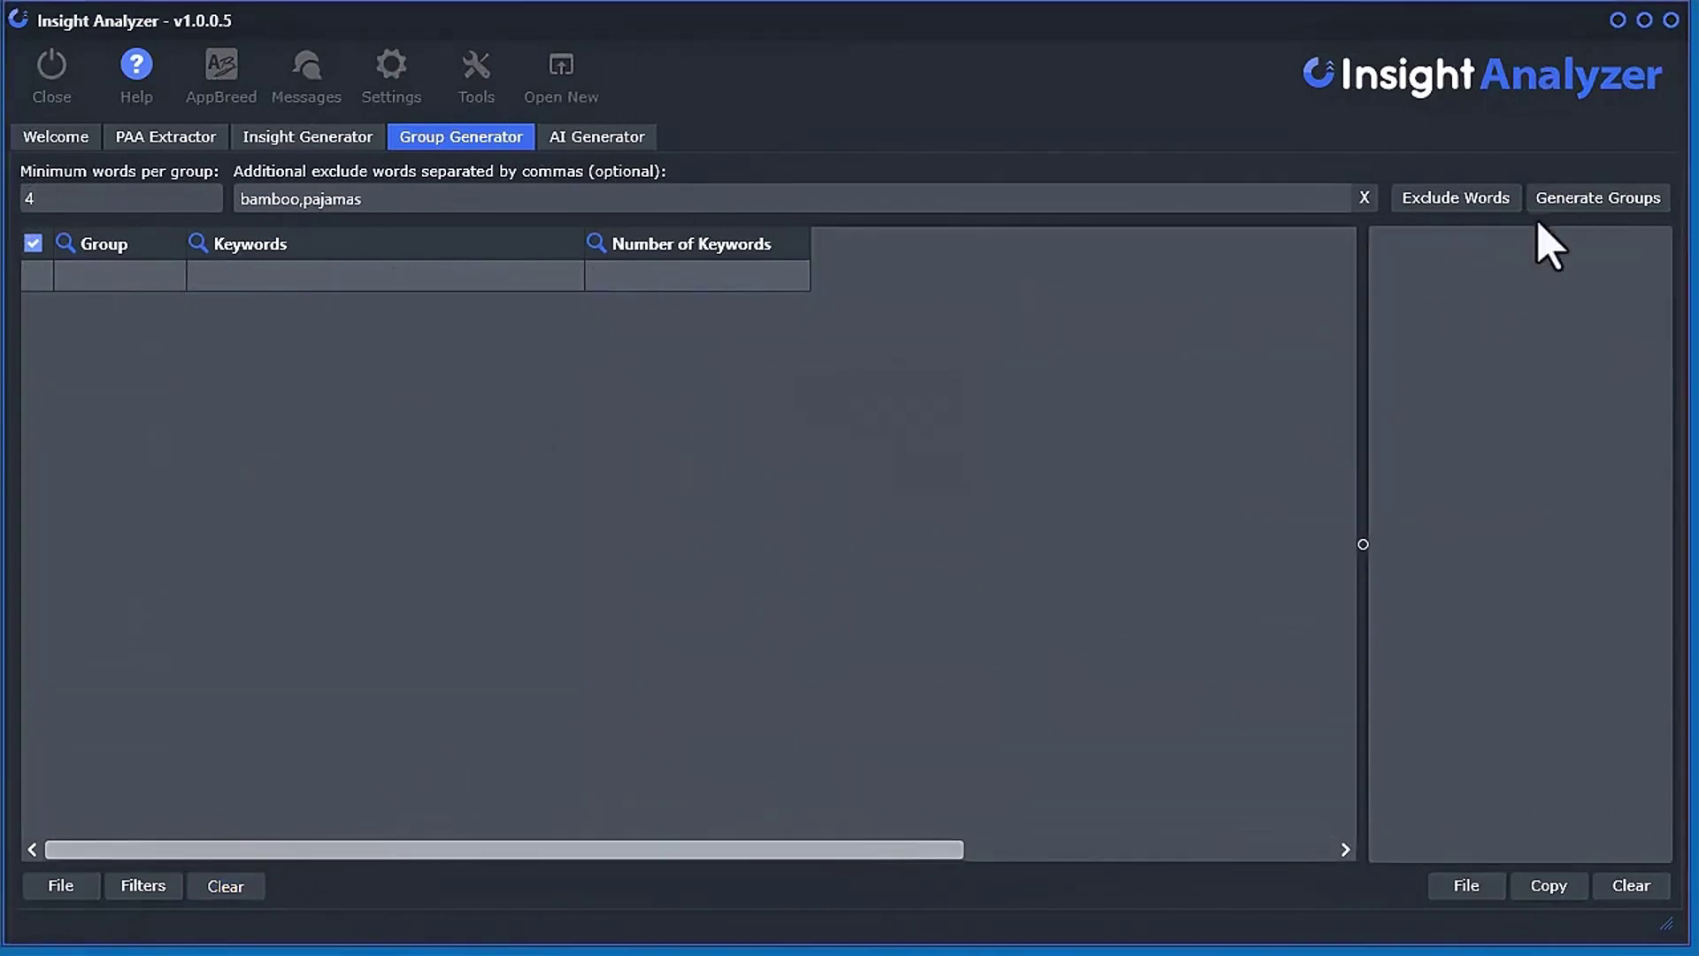
pyautogui.click(1555, 202)
pyautogui.click(1594, 264)
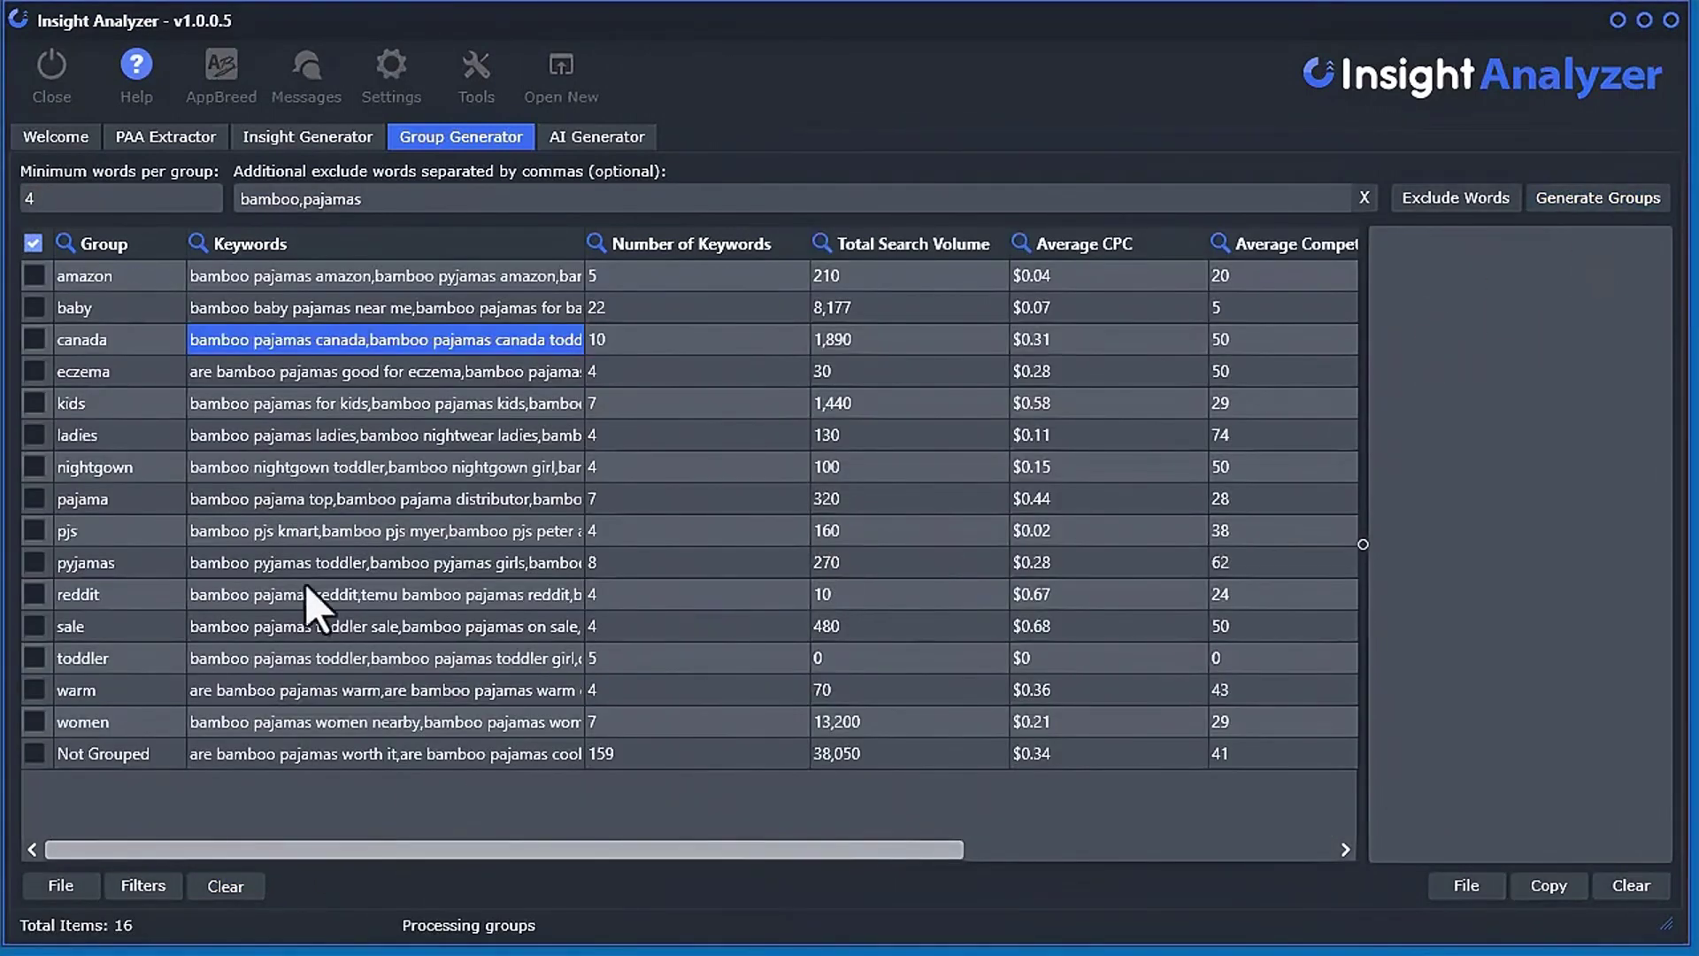
# Sort the groups by number of keywords, list the "reddit" group's keywords, and re-sort by total search volume, highest first
pyautogui.click(754, 250)
pyautogui.click(374, 276)
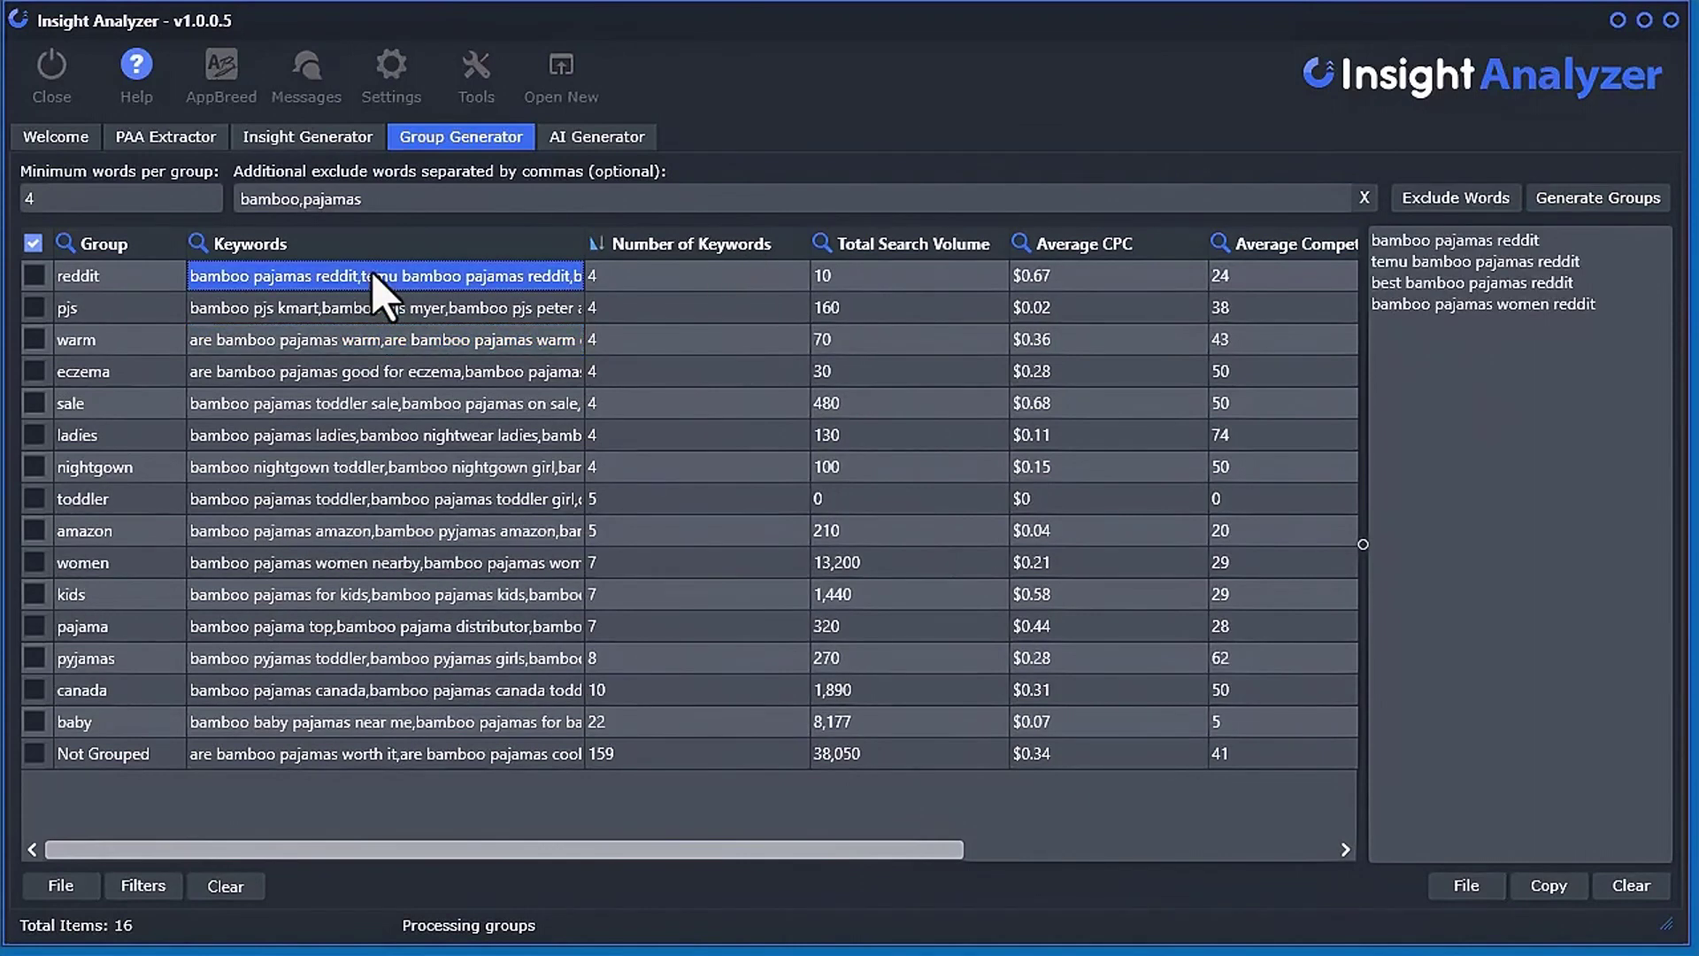
pyautogui.click(901, 252)
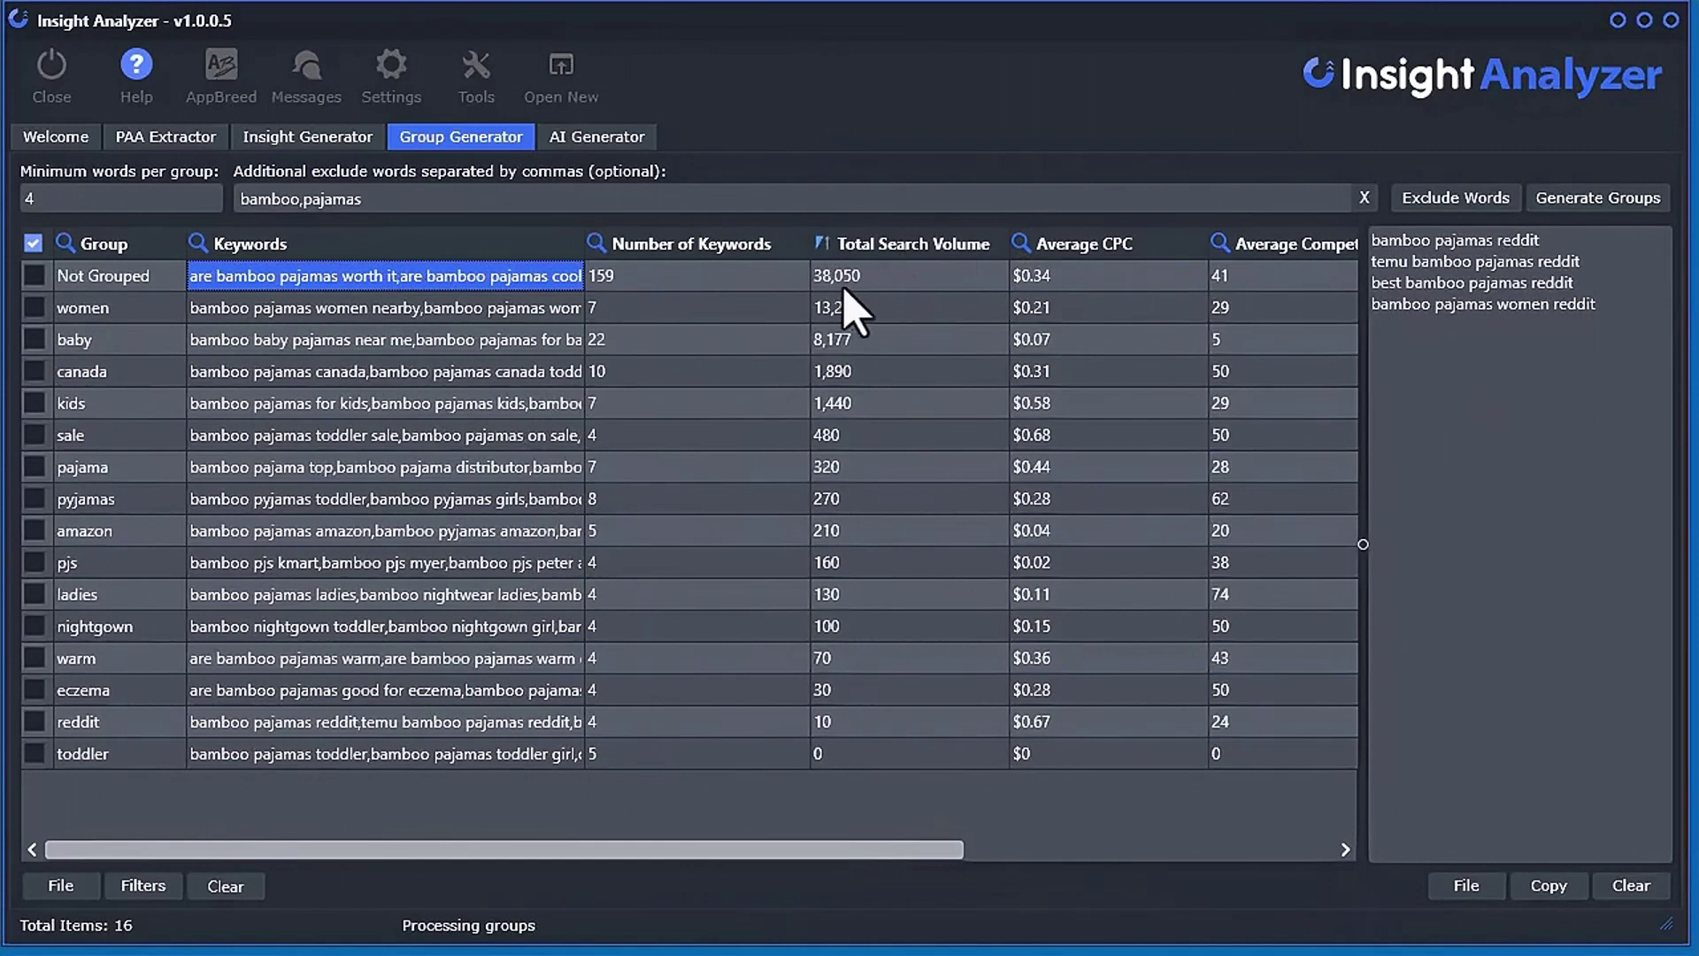
# Examine the keywords in the women, baby, canada, kids, sale, pajama and amazon groups
pyautogui.click(327, 307)
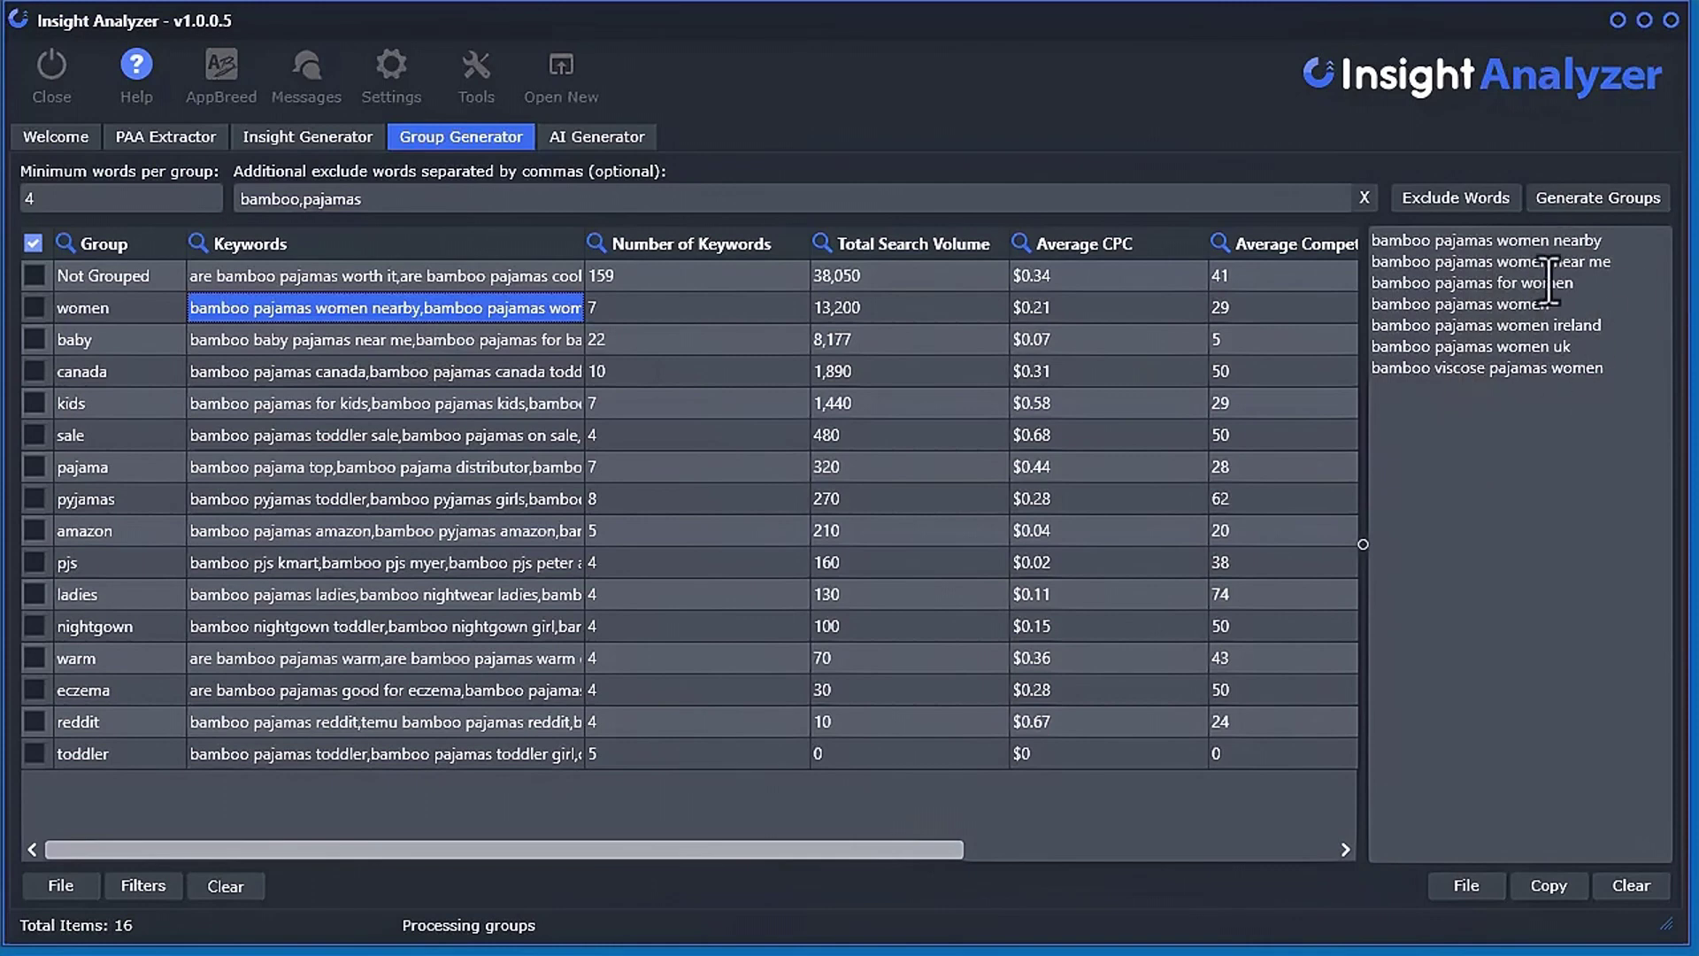
pyautogui.click(354, 344)
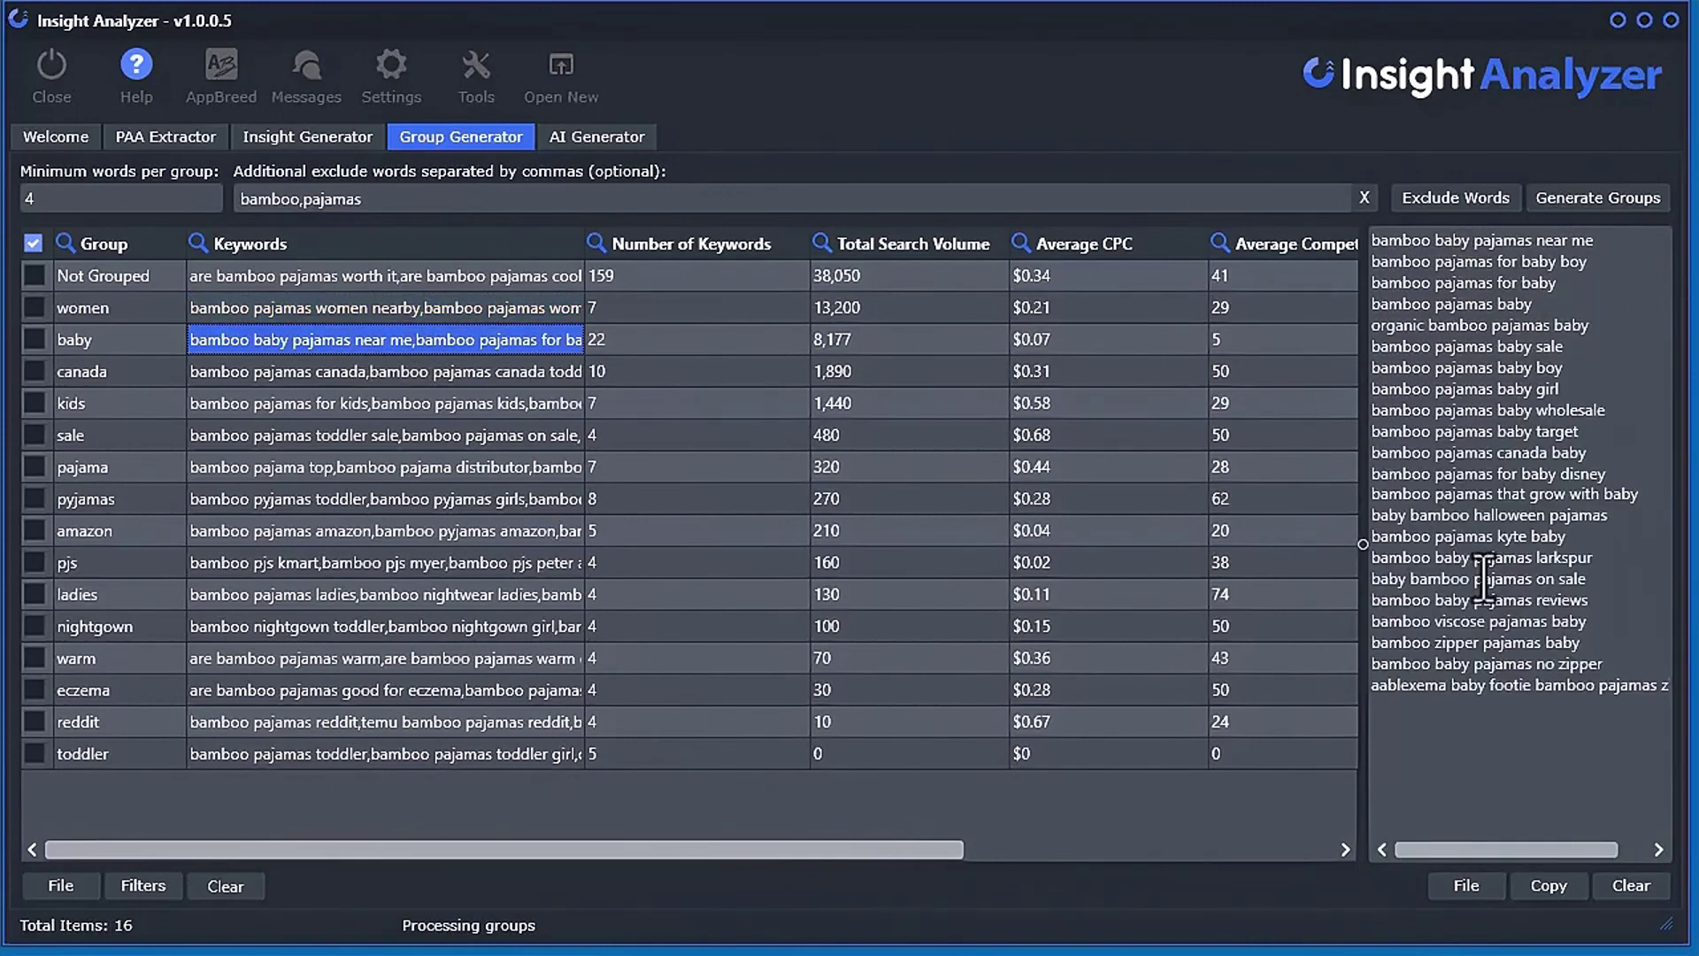
pyautogui.moveTo(1606, 689); pyautogui.dragTo(1393, 233)
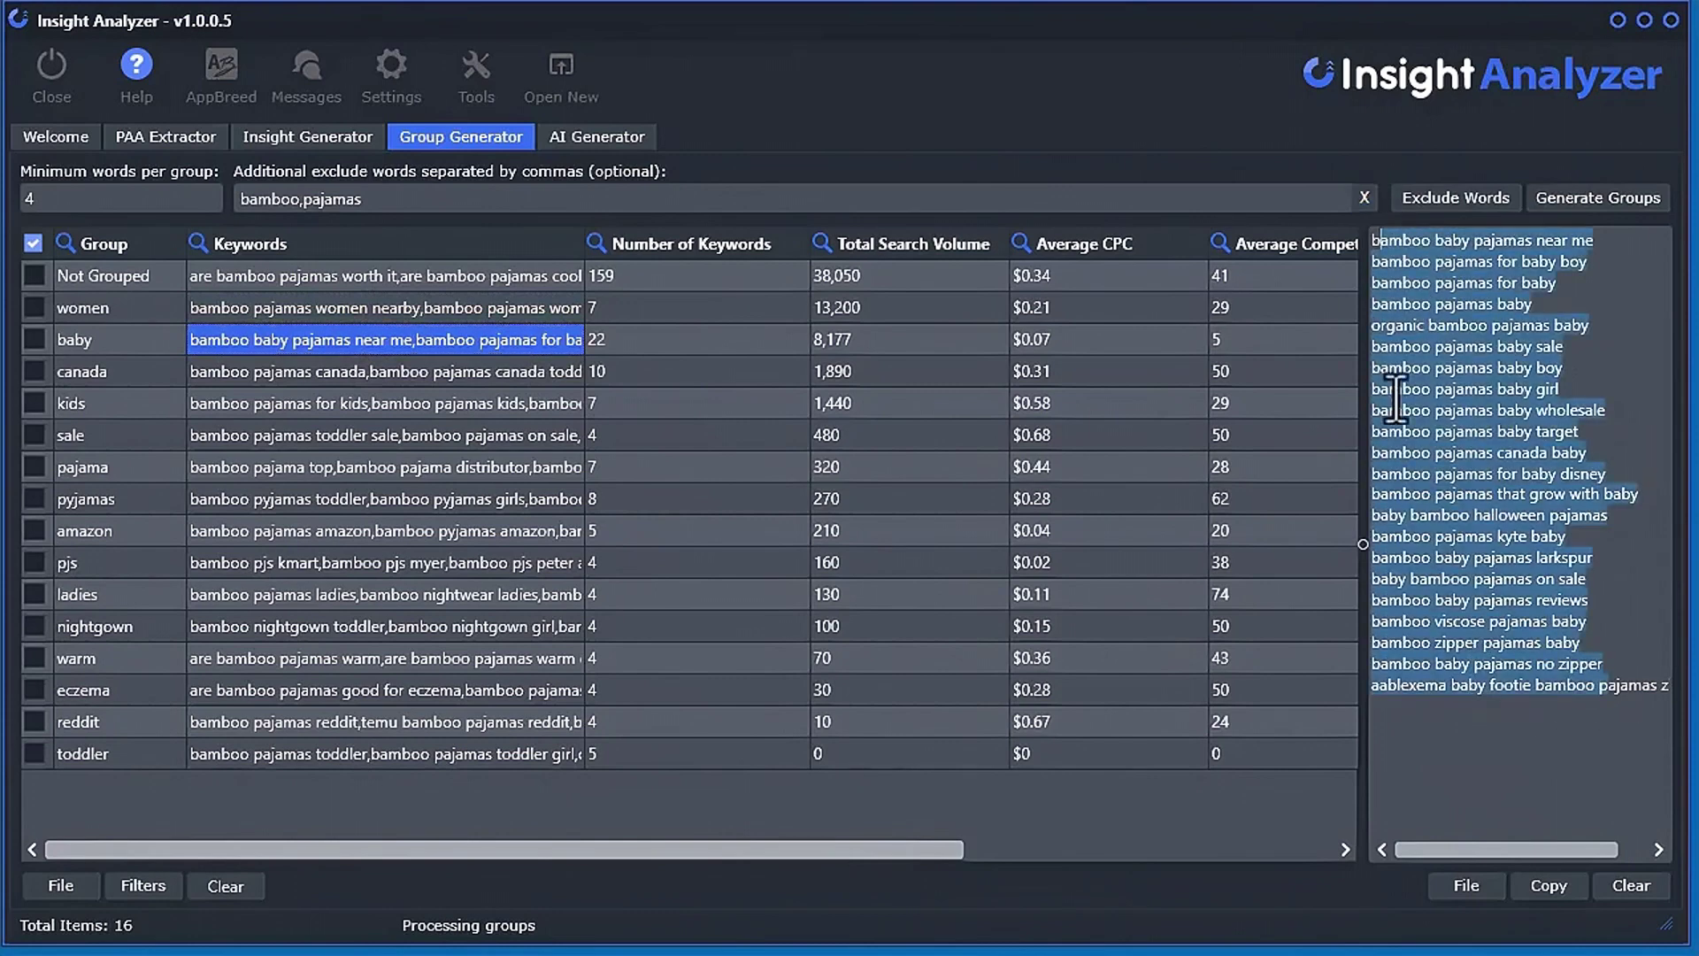
pyautogui.click(395, 375)
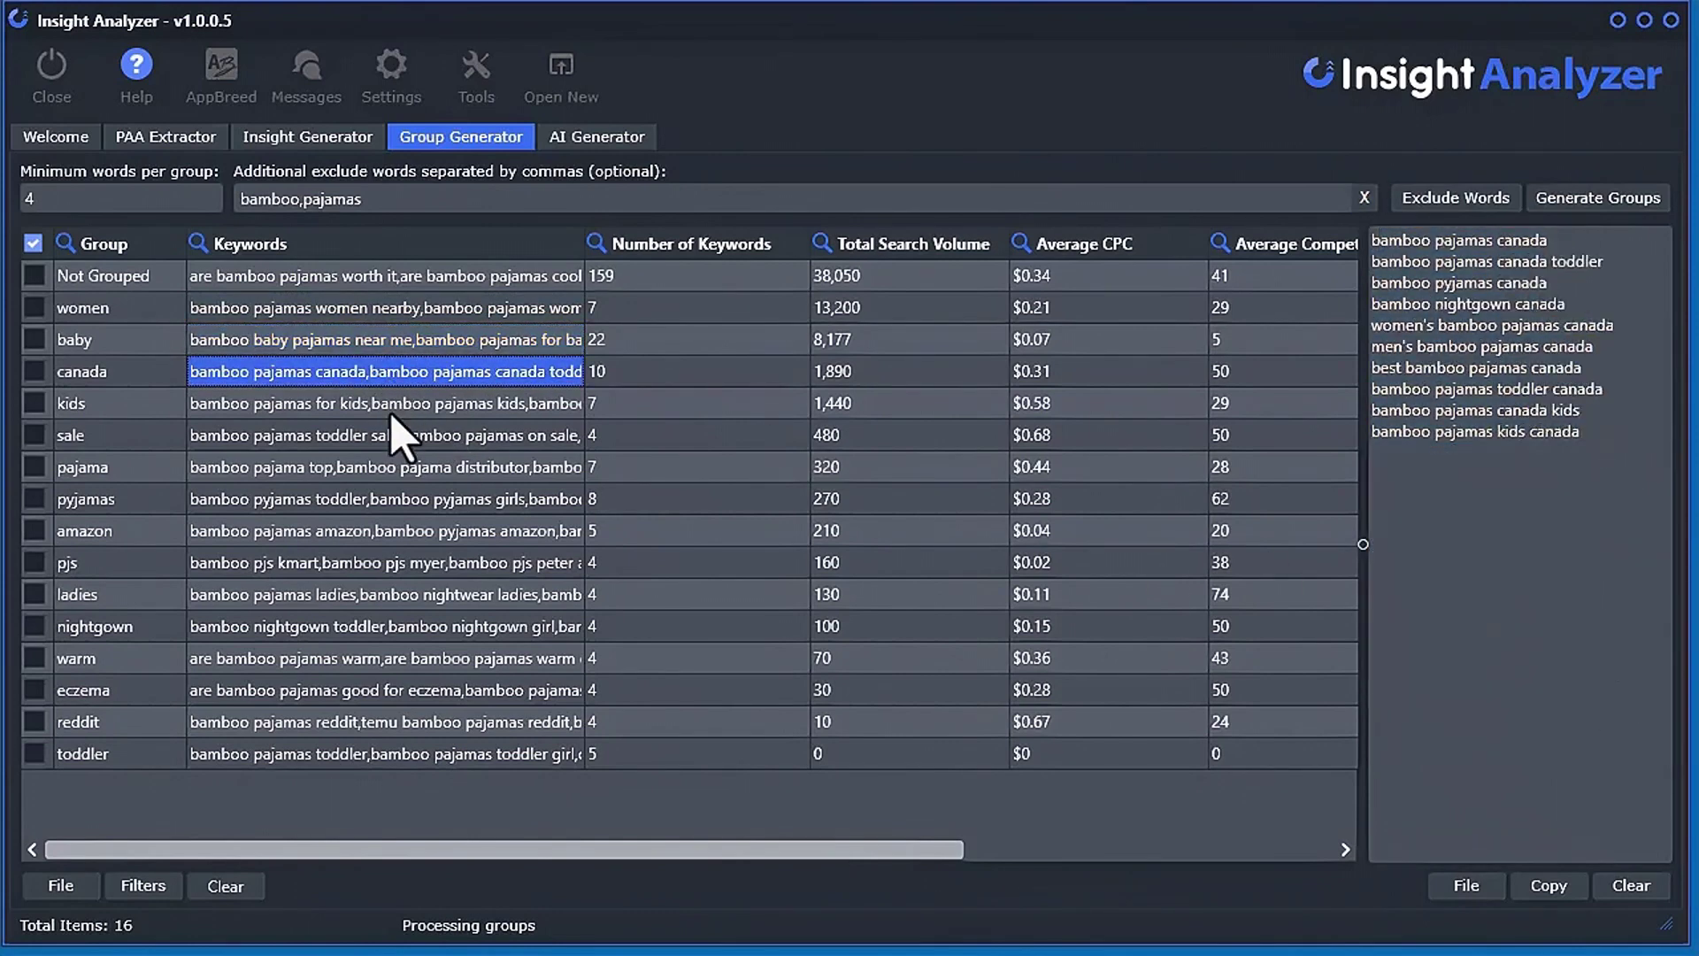
pyautogui.click(394, 405)
pyautogui.click(393, 439)
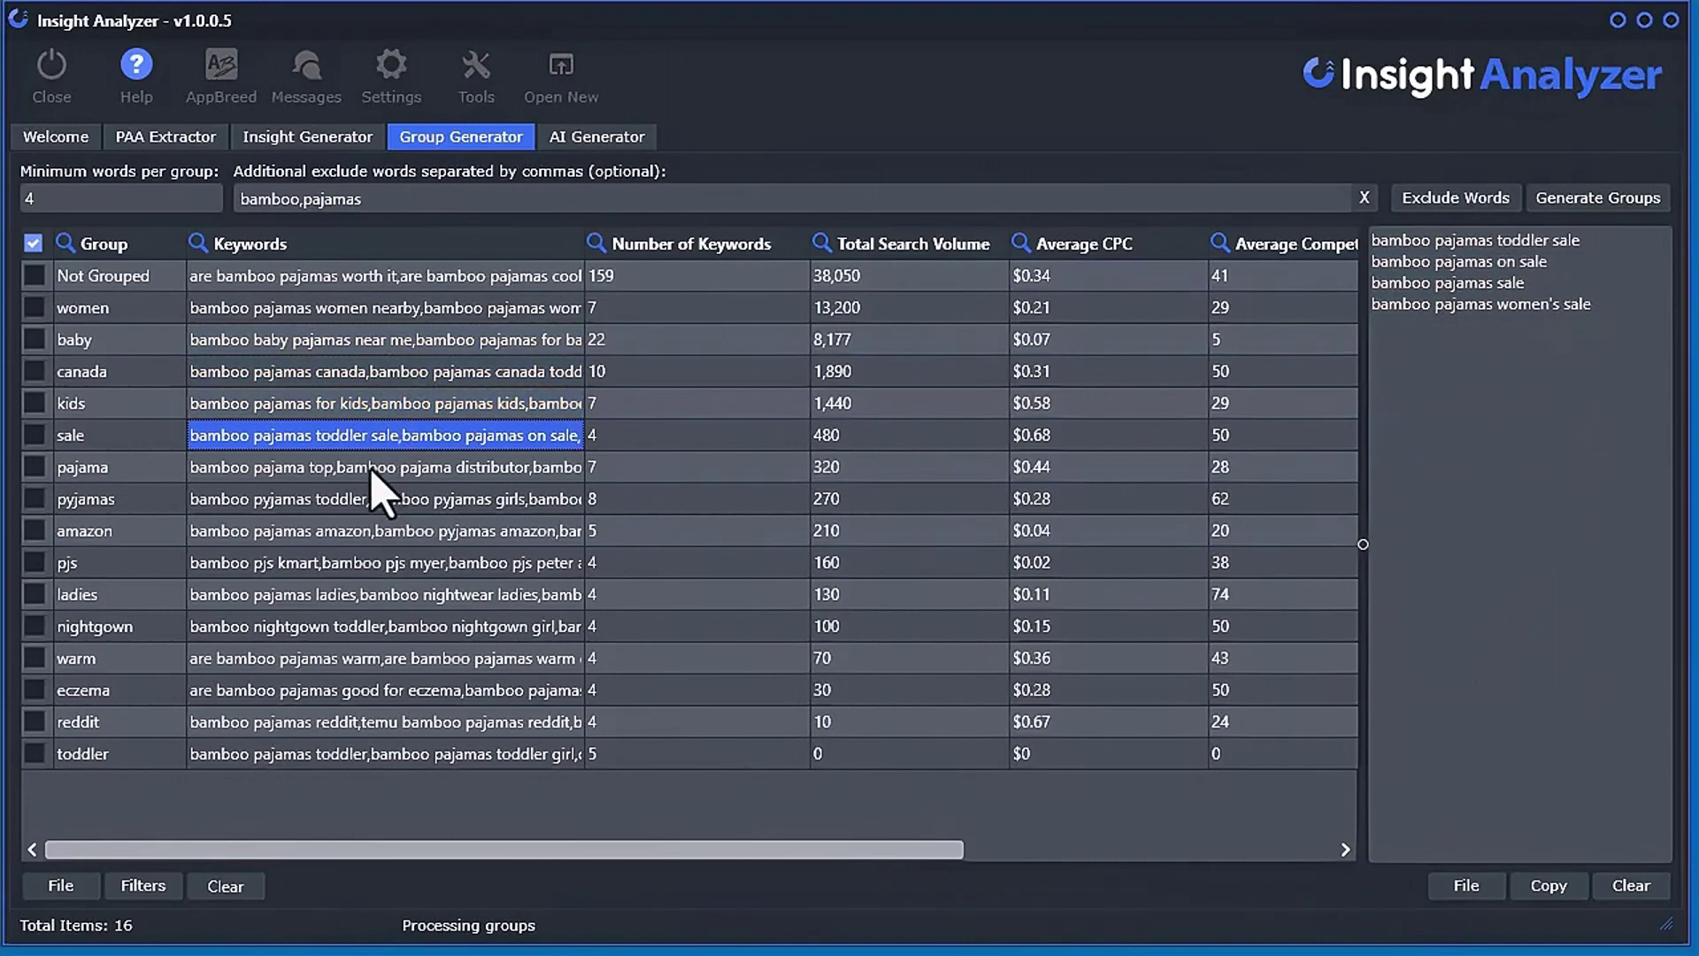
pyautogui.click(370, 469)
pyautogui.click(427, 535)
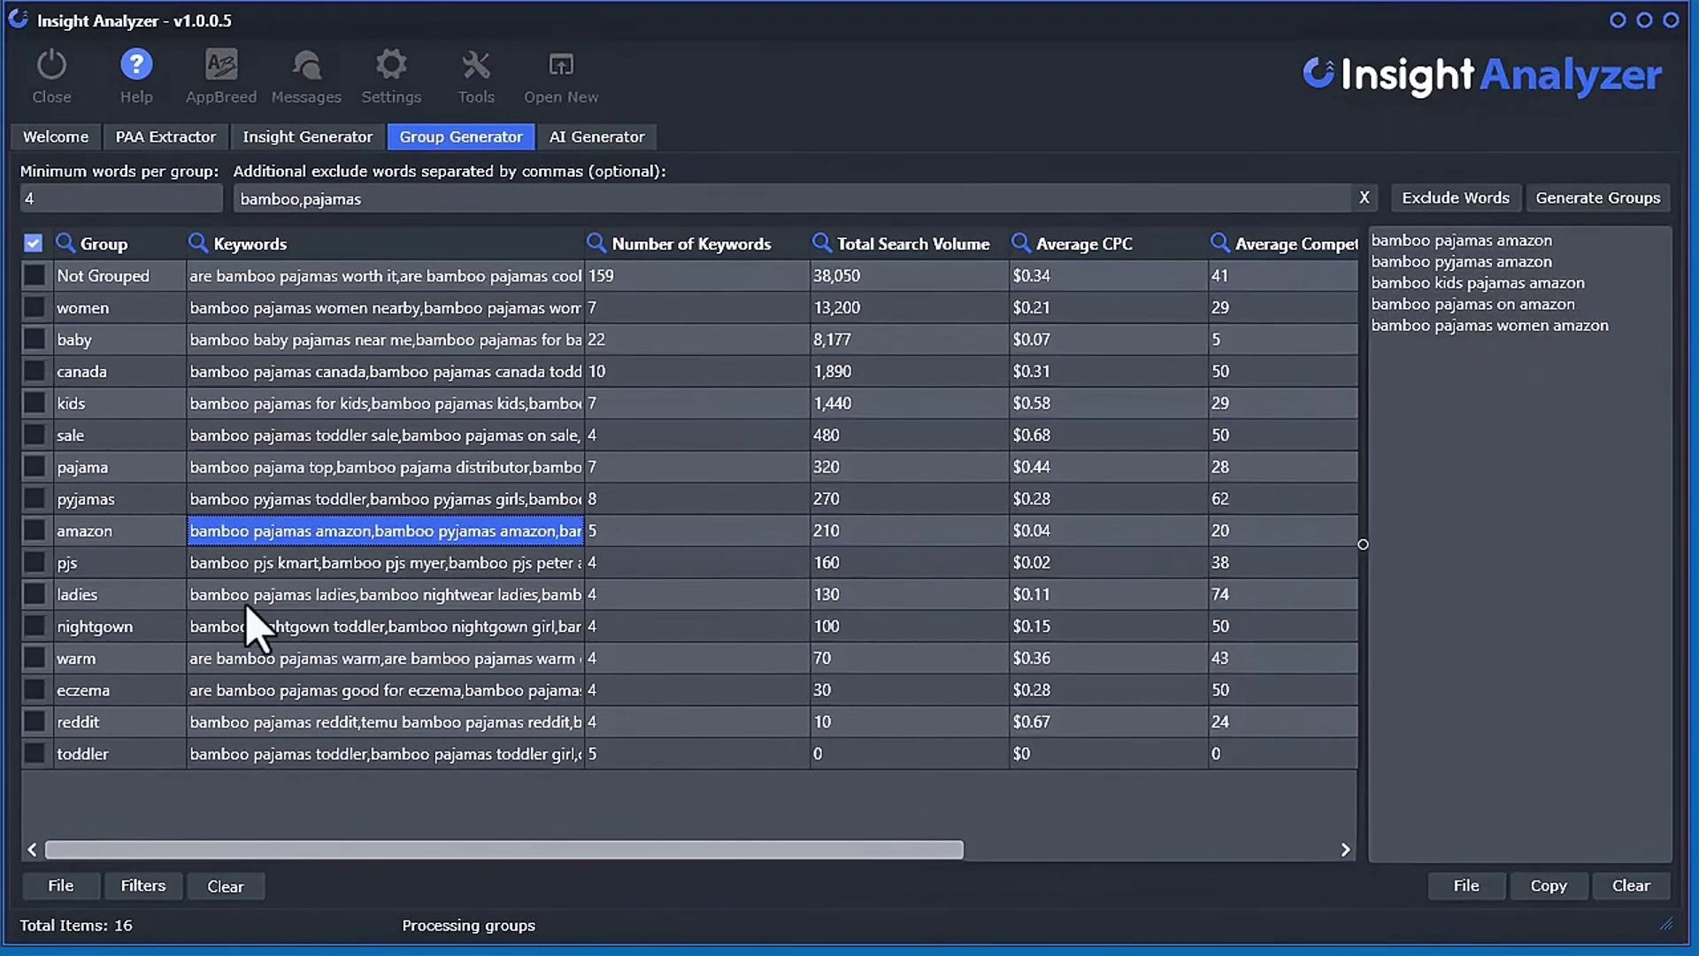
# Examine the keywords in the pjs, ladies, nightgown, warm, eczema, reddit, toddler, pyjamas and sale groups
pyautogui.click(354, 566)
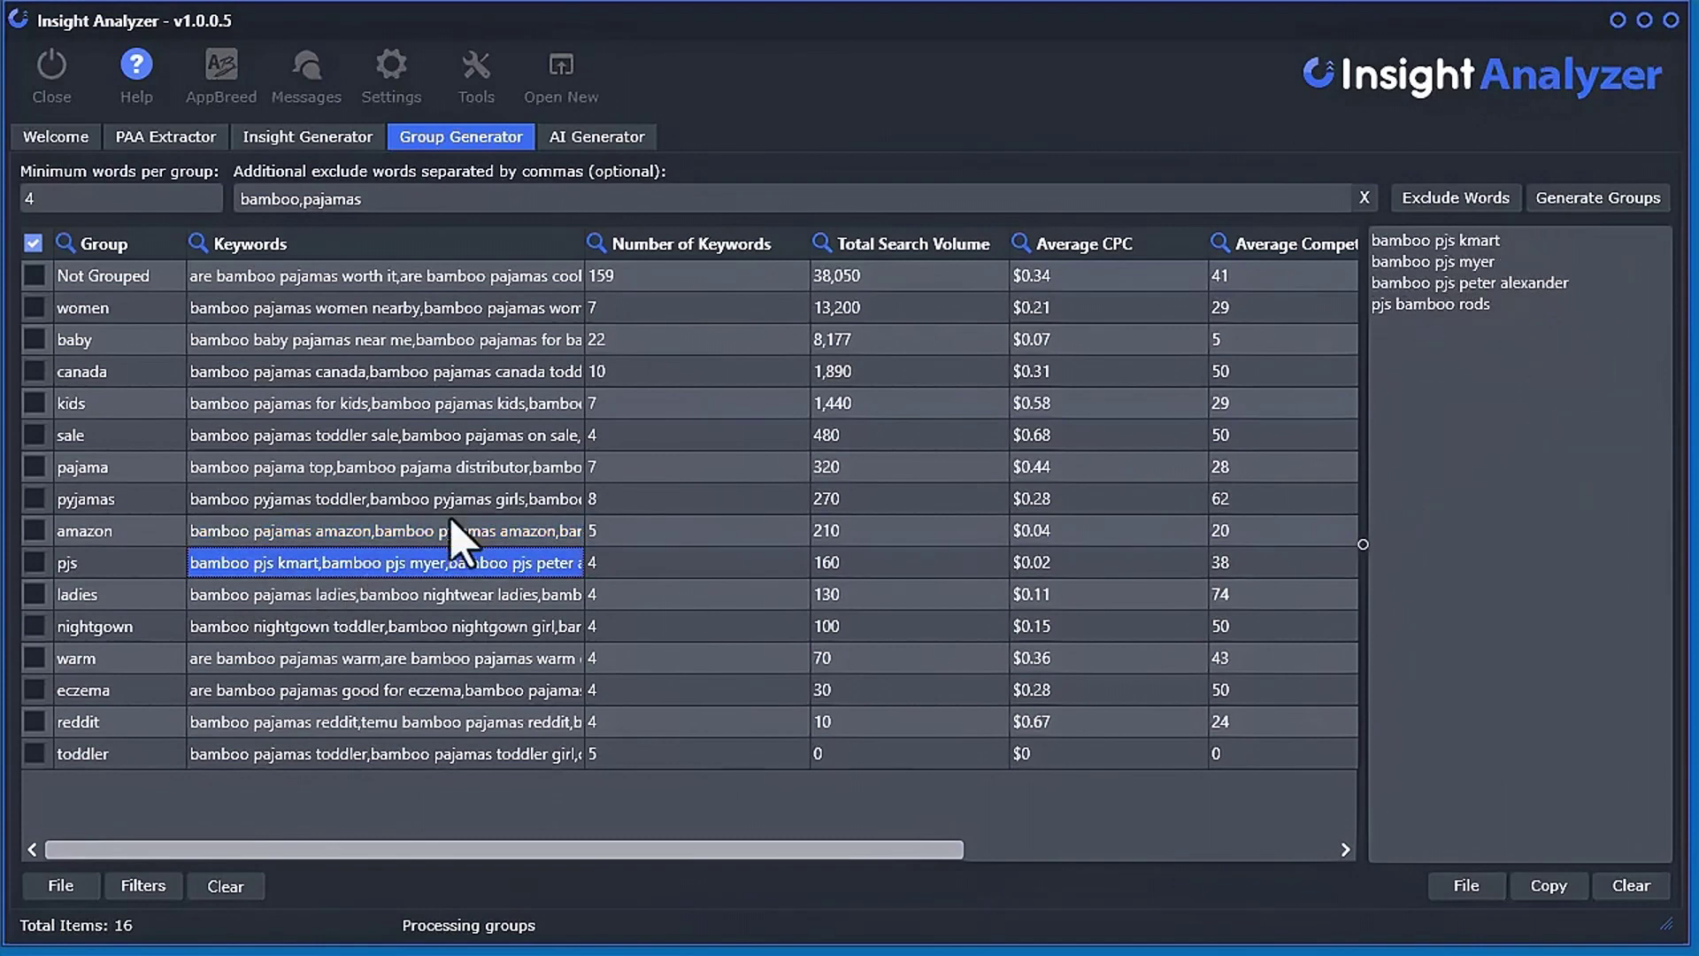
pyautogui.click(335, 604)
pyautogui.click(353, 635)
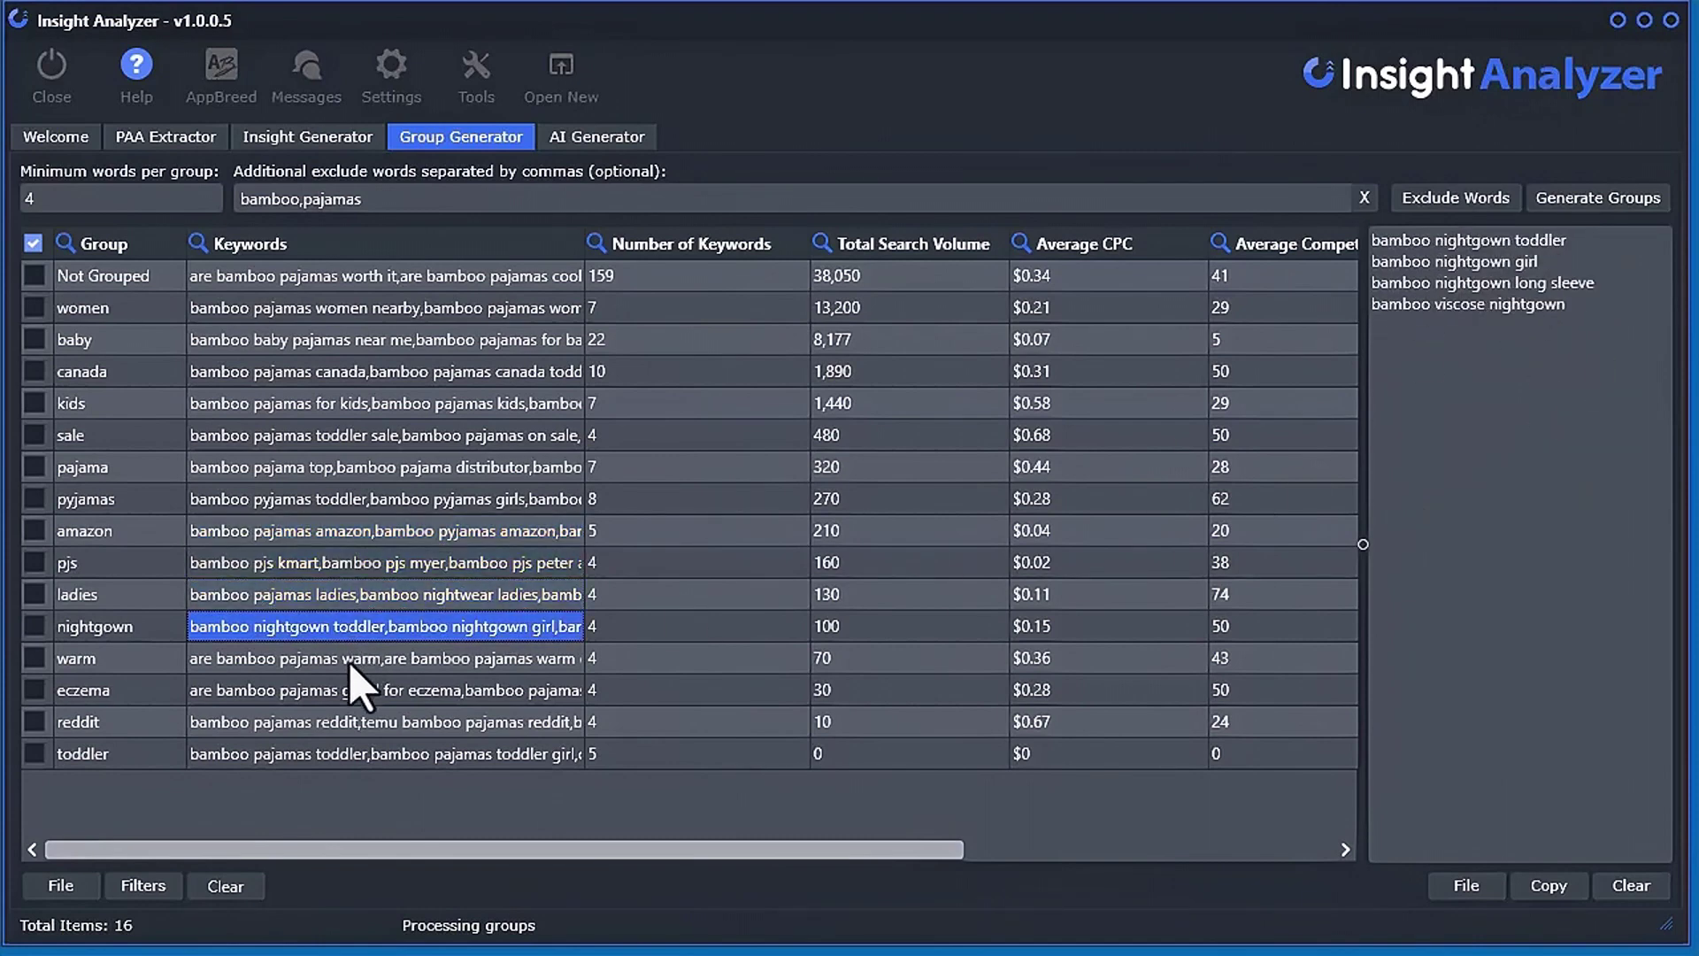
pyautogui.click(350, 665)
pyautogui.click(353, 692)
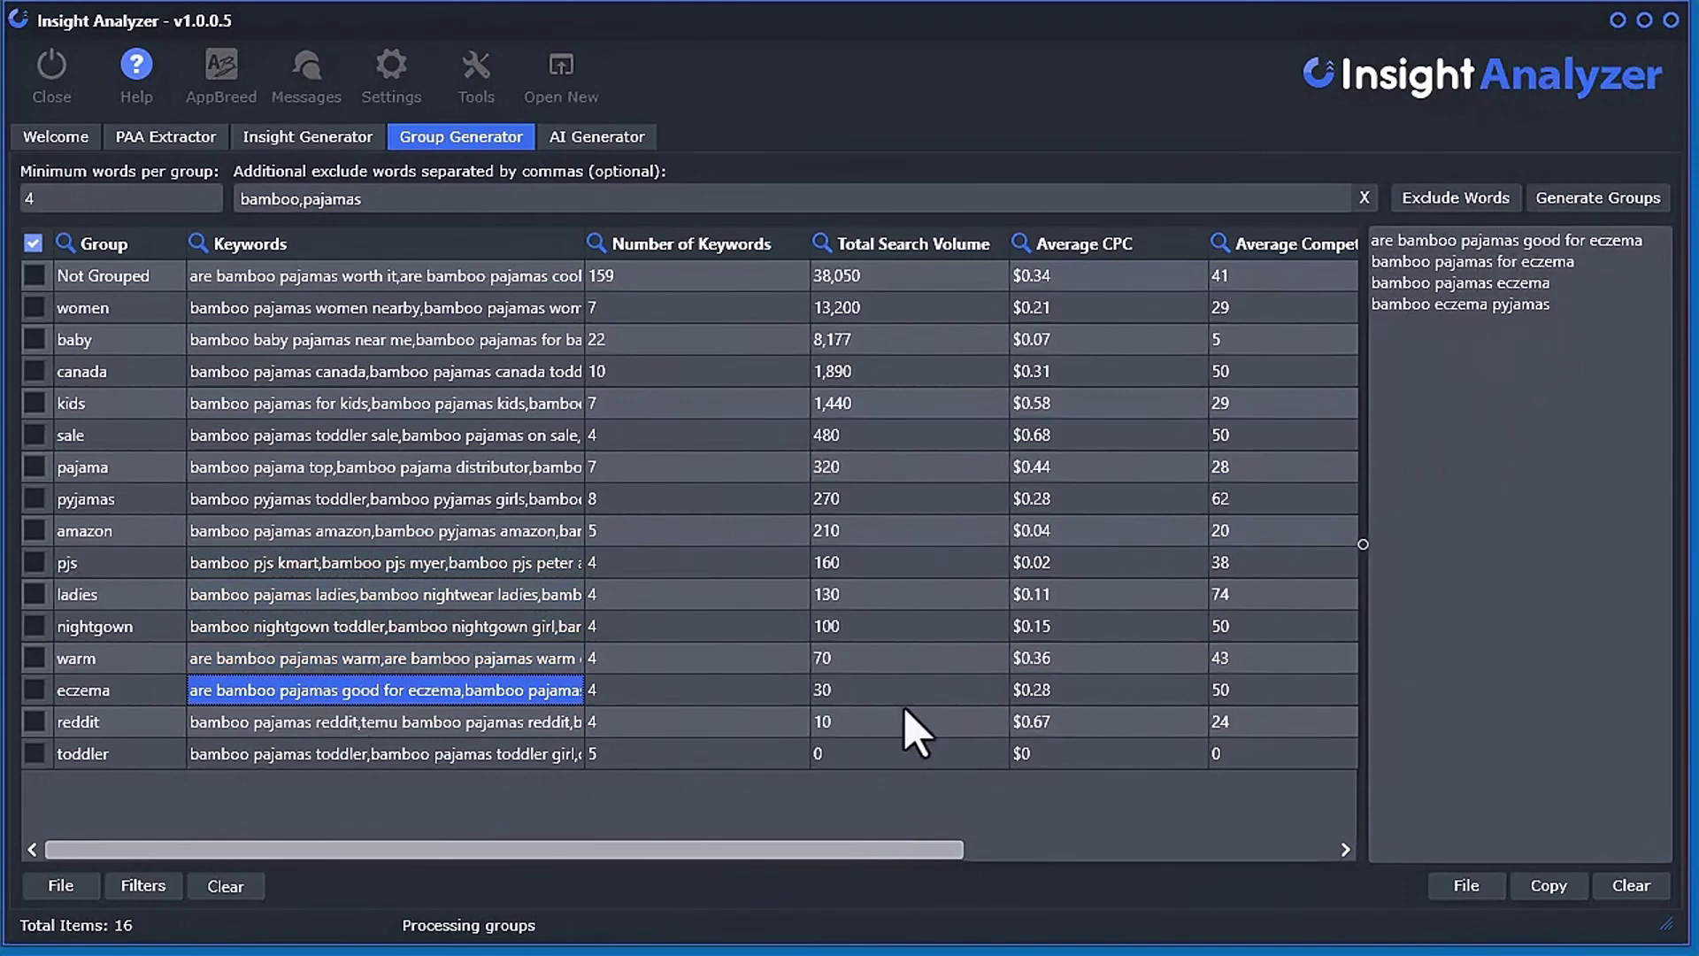
pyautogui.click(874, 697)
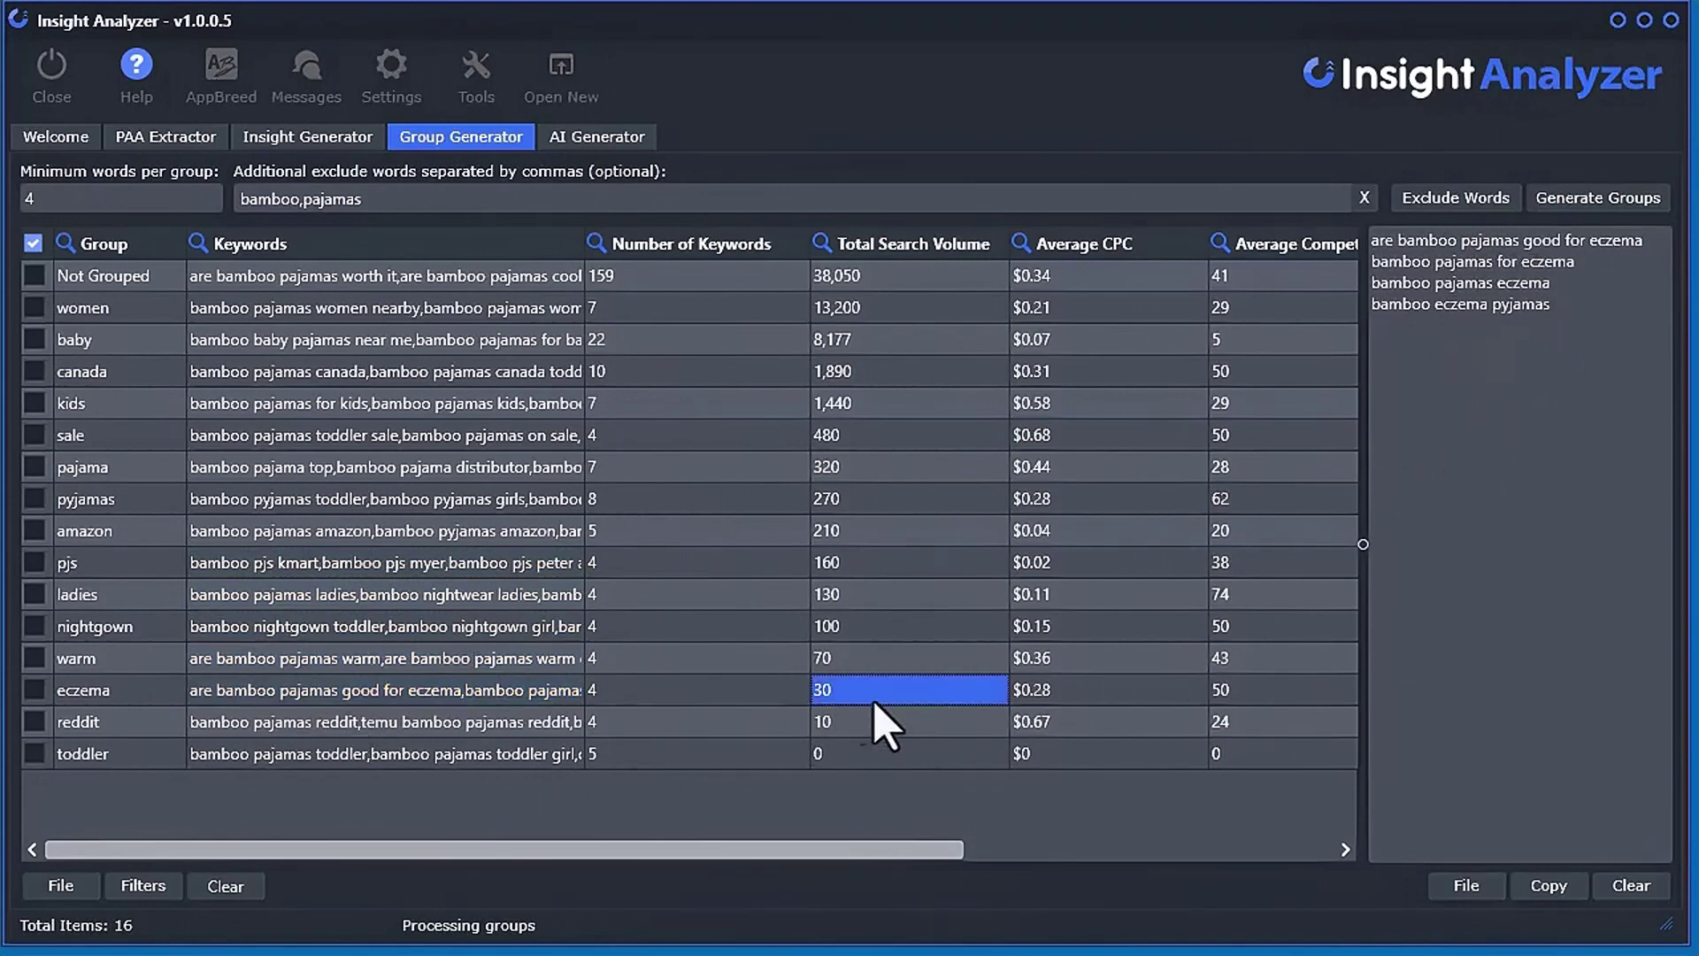
pyautogui.click(467, 701)
pyautogui.click(390, 724)
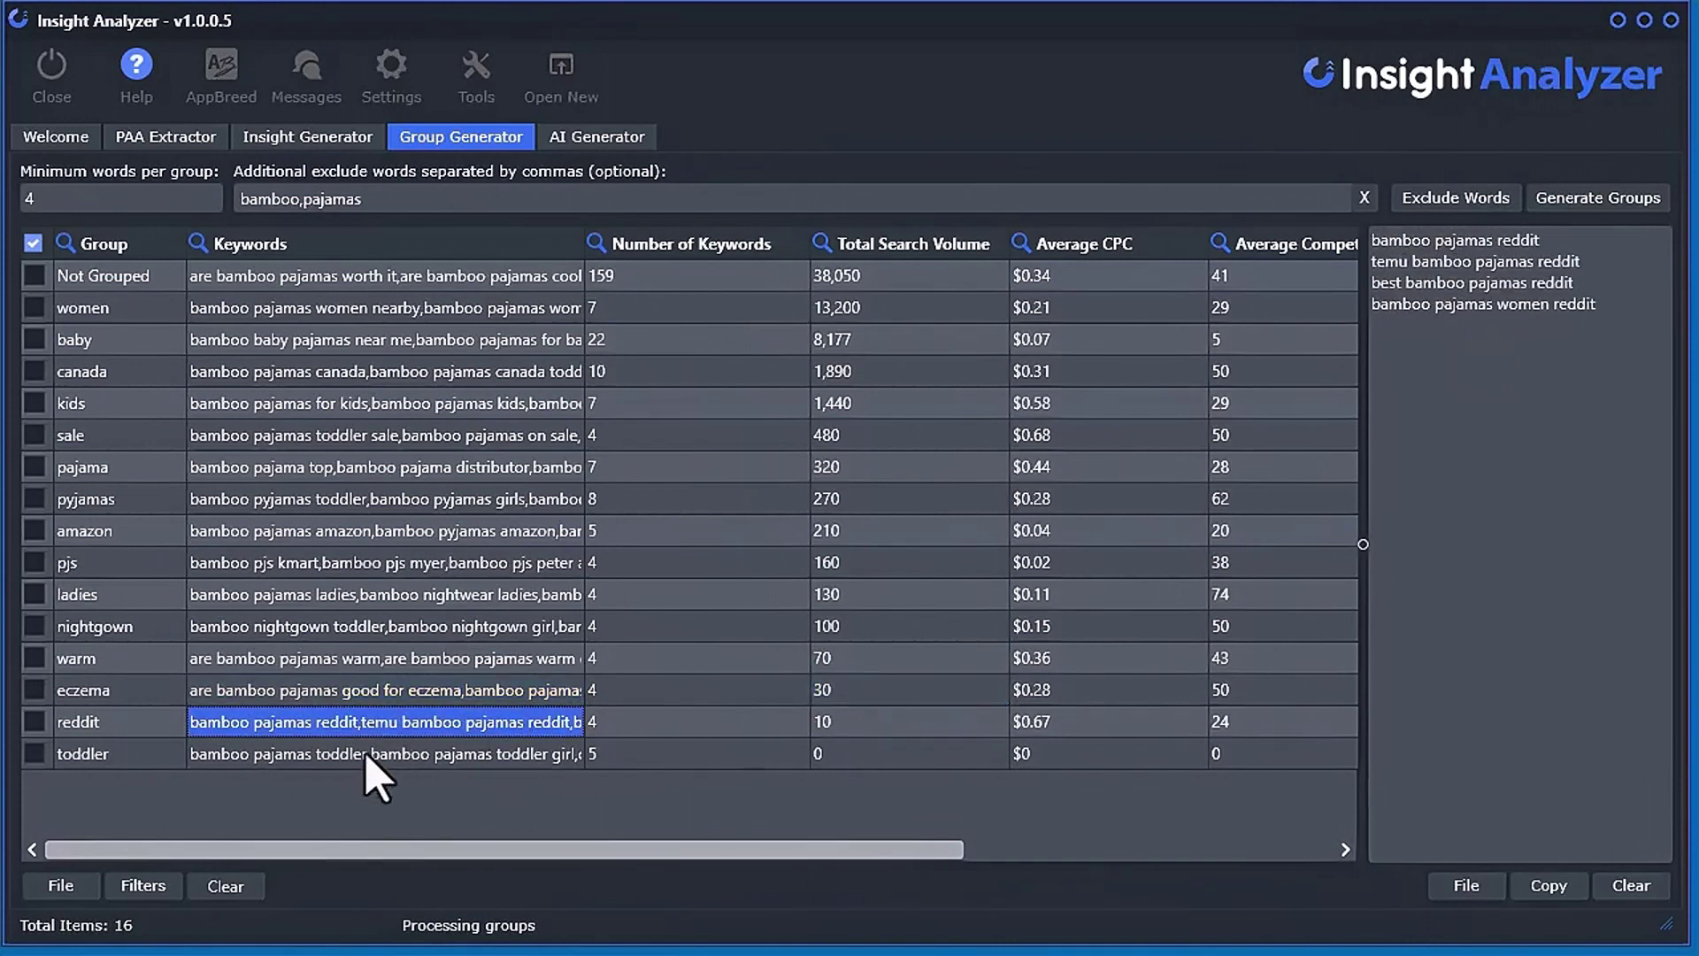
pyautogui.click(366, 754)
pyautogui.click(363, 498)
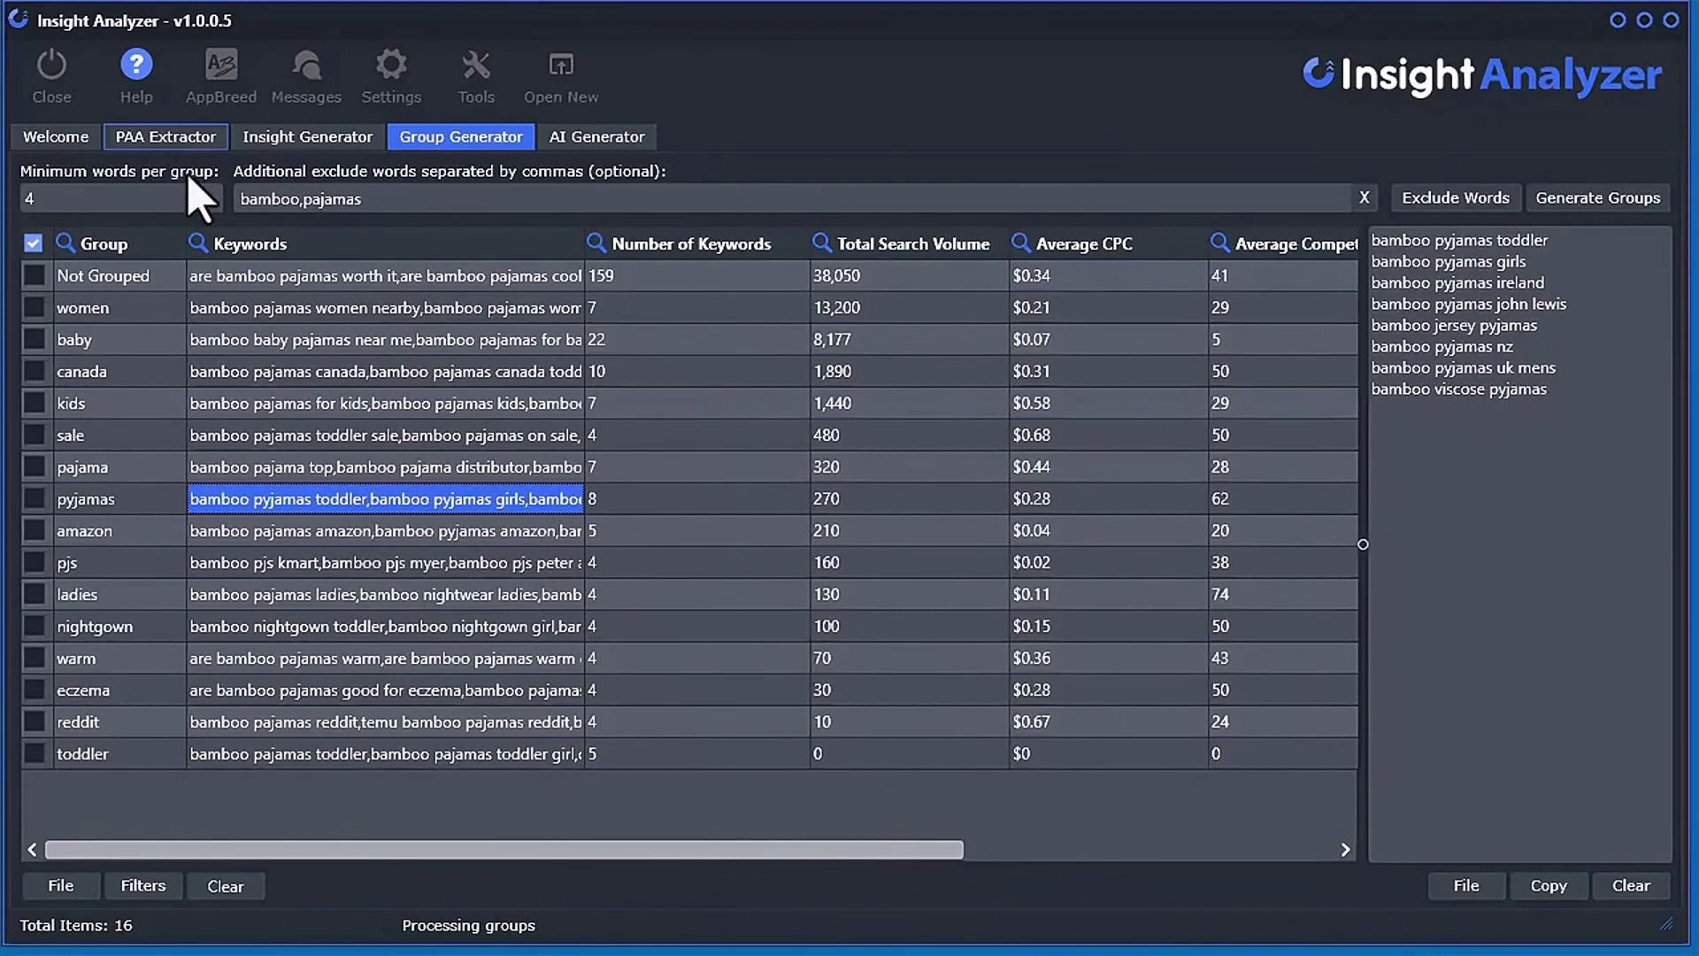
pyautogui.click(382, 437)
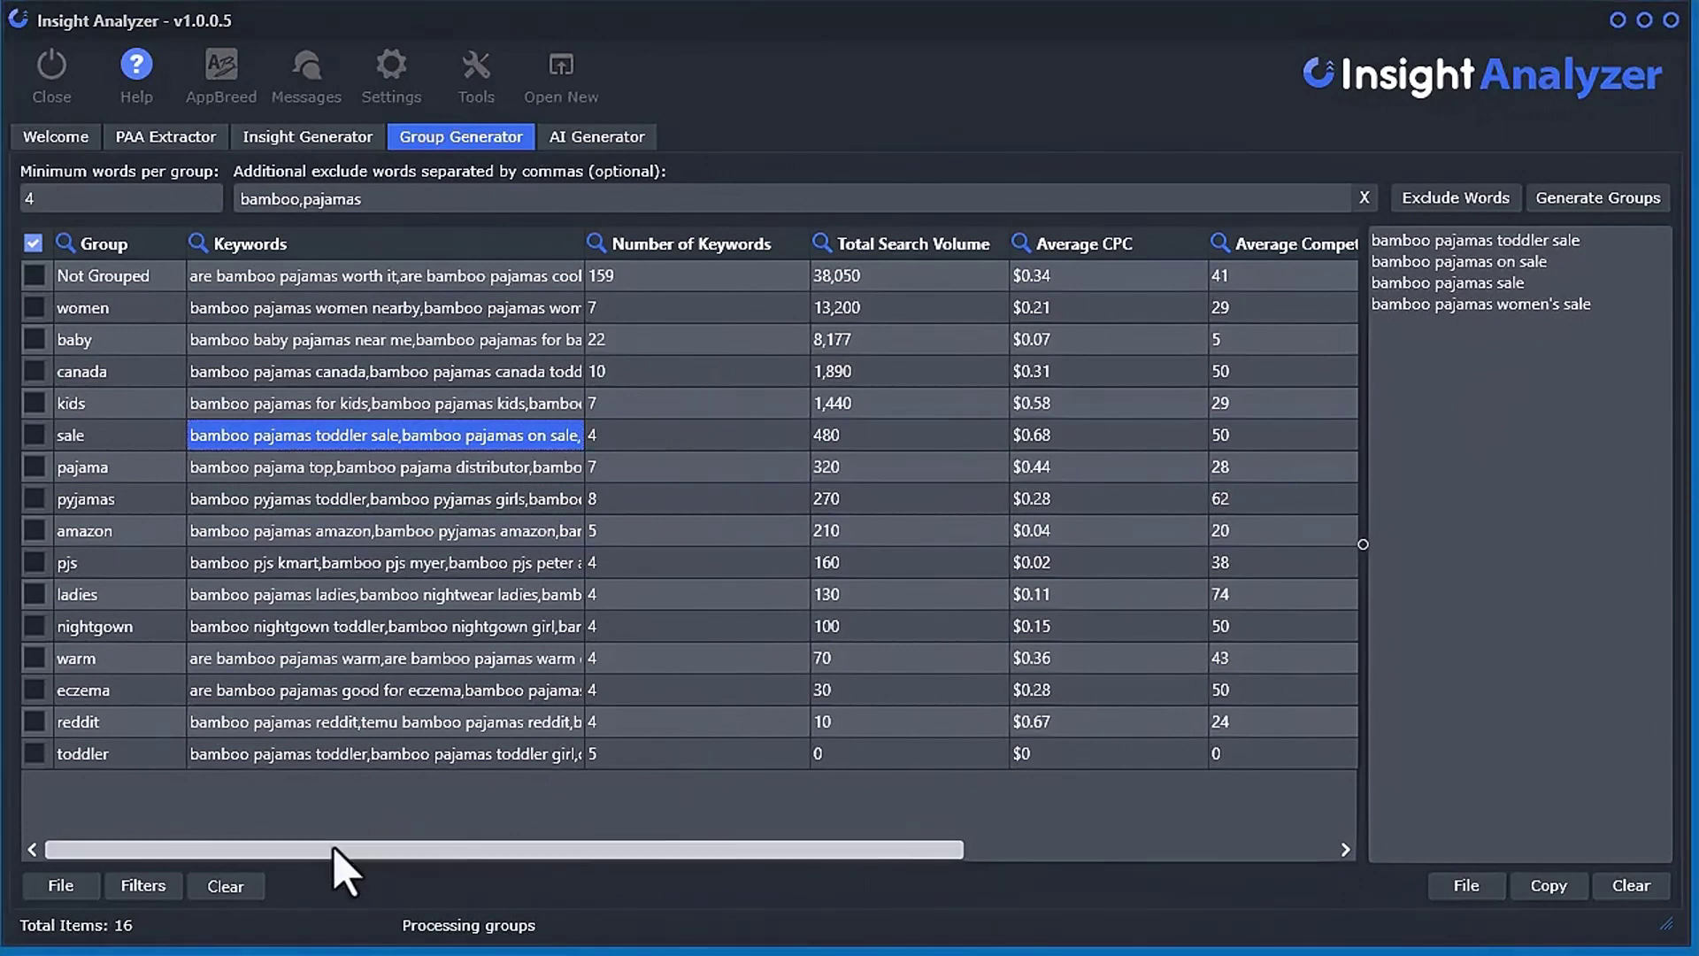
# Clear all bamboo pajamas group data and remove the additional exclude words
pyautogui.click(217, 888)
pyautogui.click(823, 538)
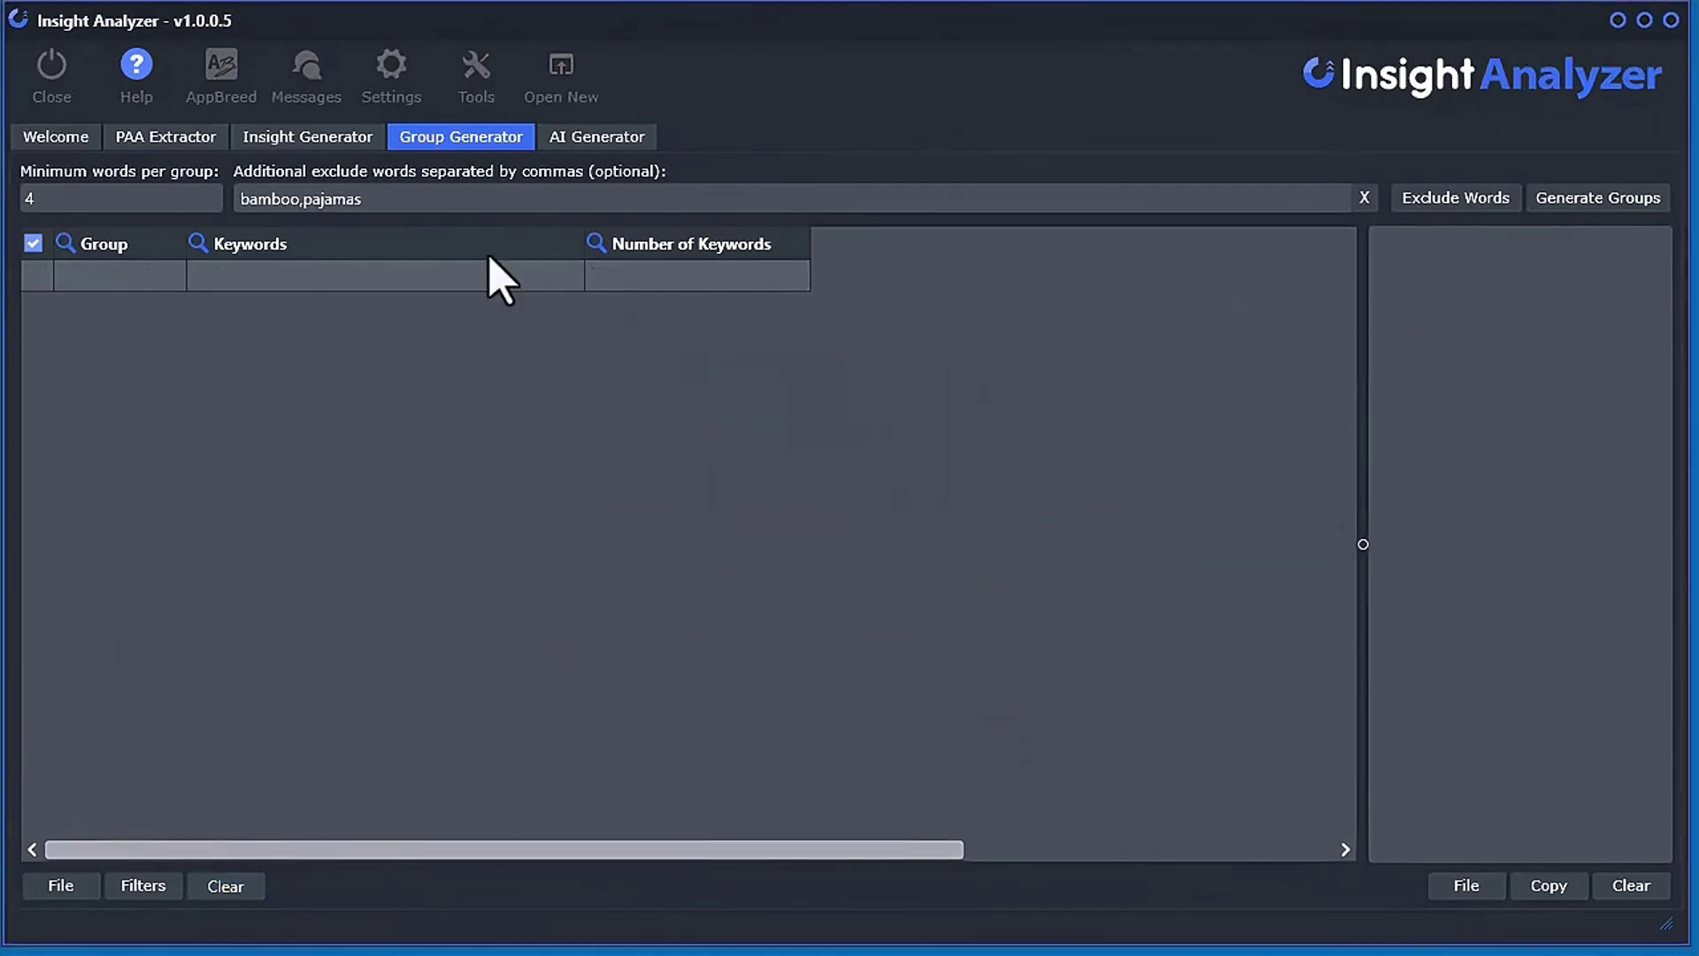
pyautogui.click(1364, 199)
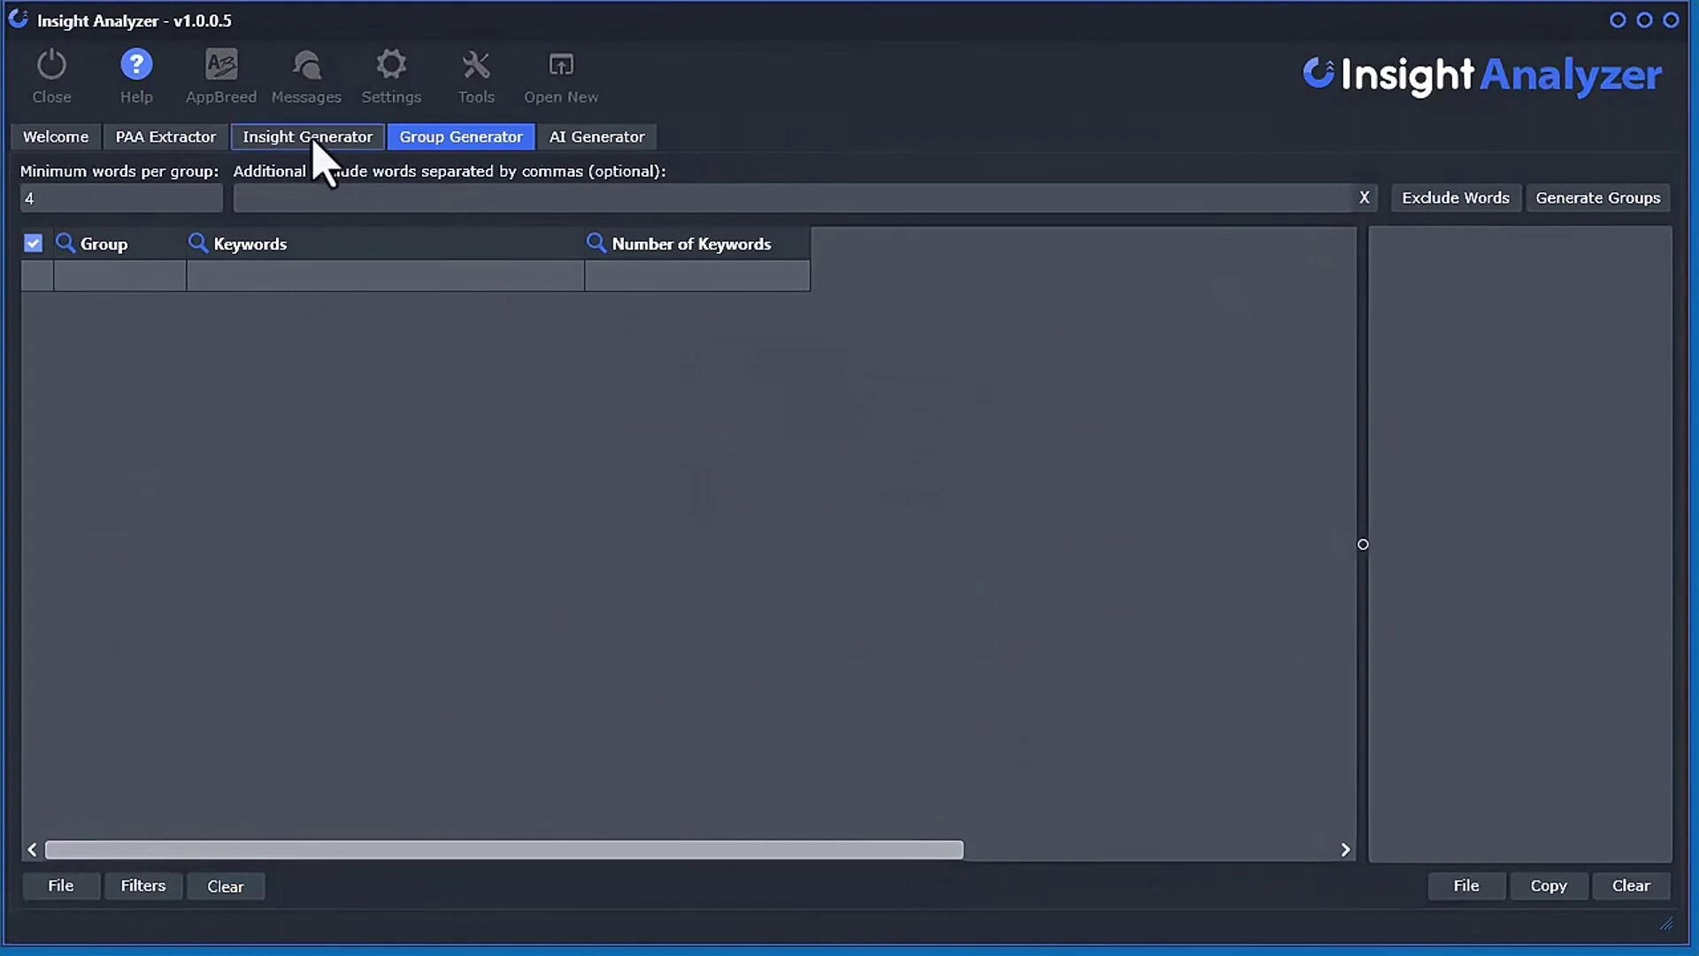
# View the PAA Extractor's options for sending questions to the Group Generator, and look at the AI Generator
pyautogui.click(186, 141)
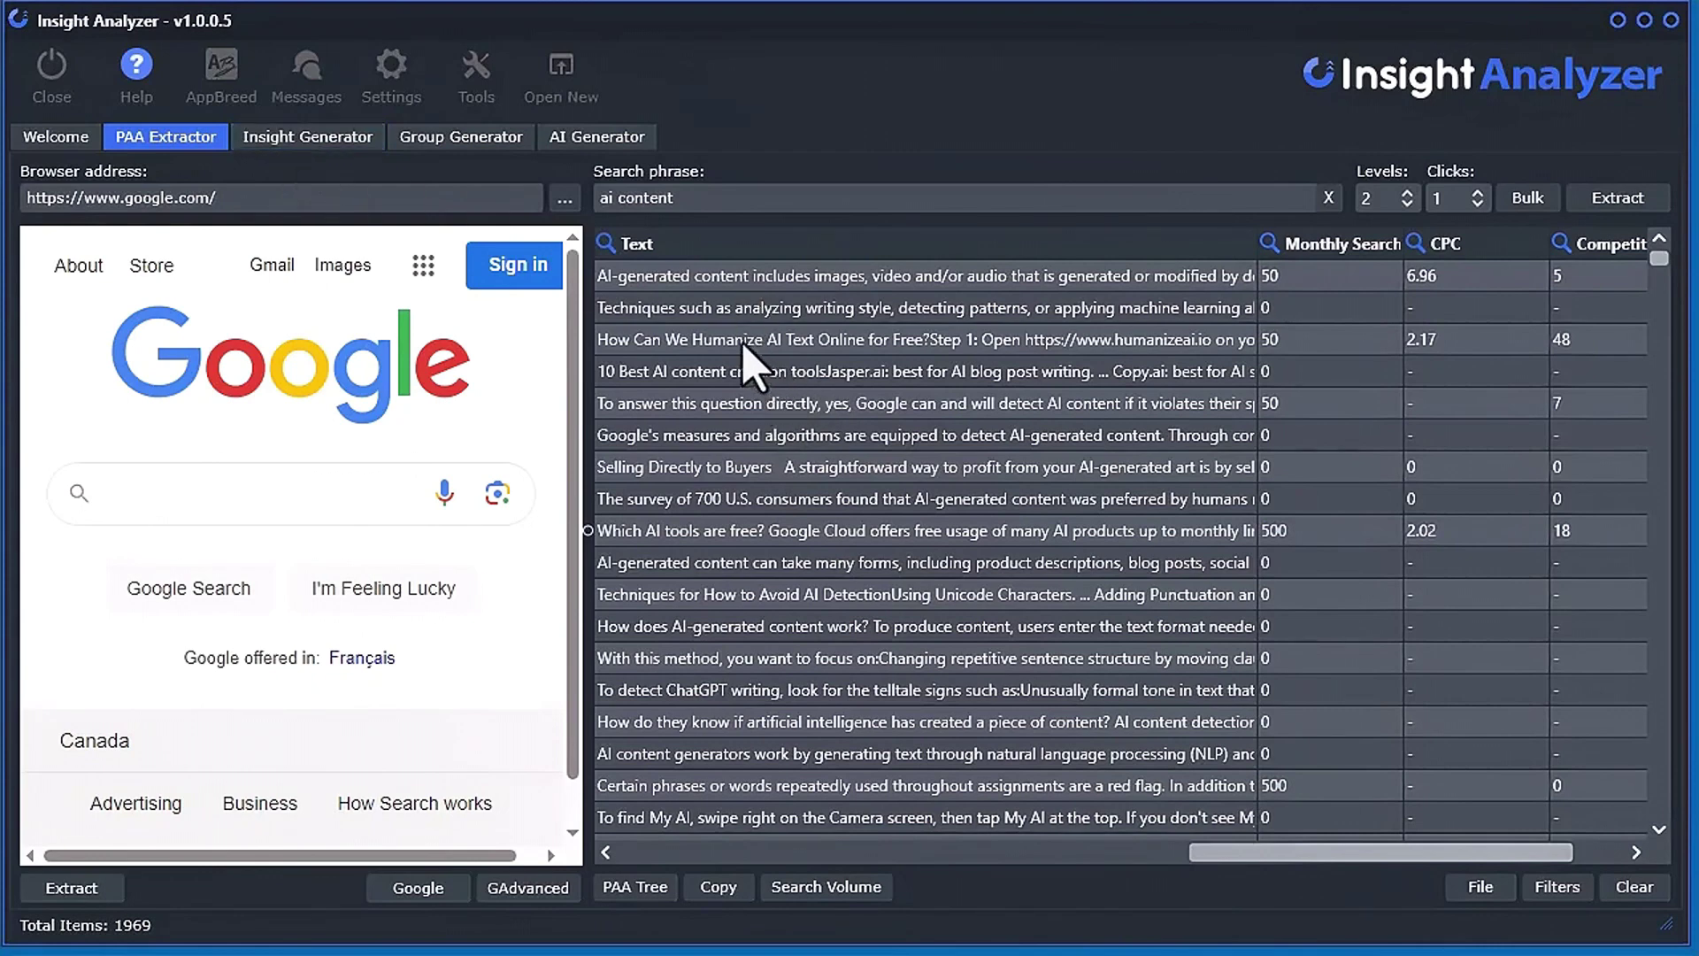
pyautogui.rightClick(725, 454)
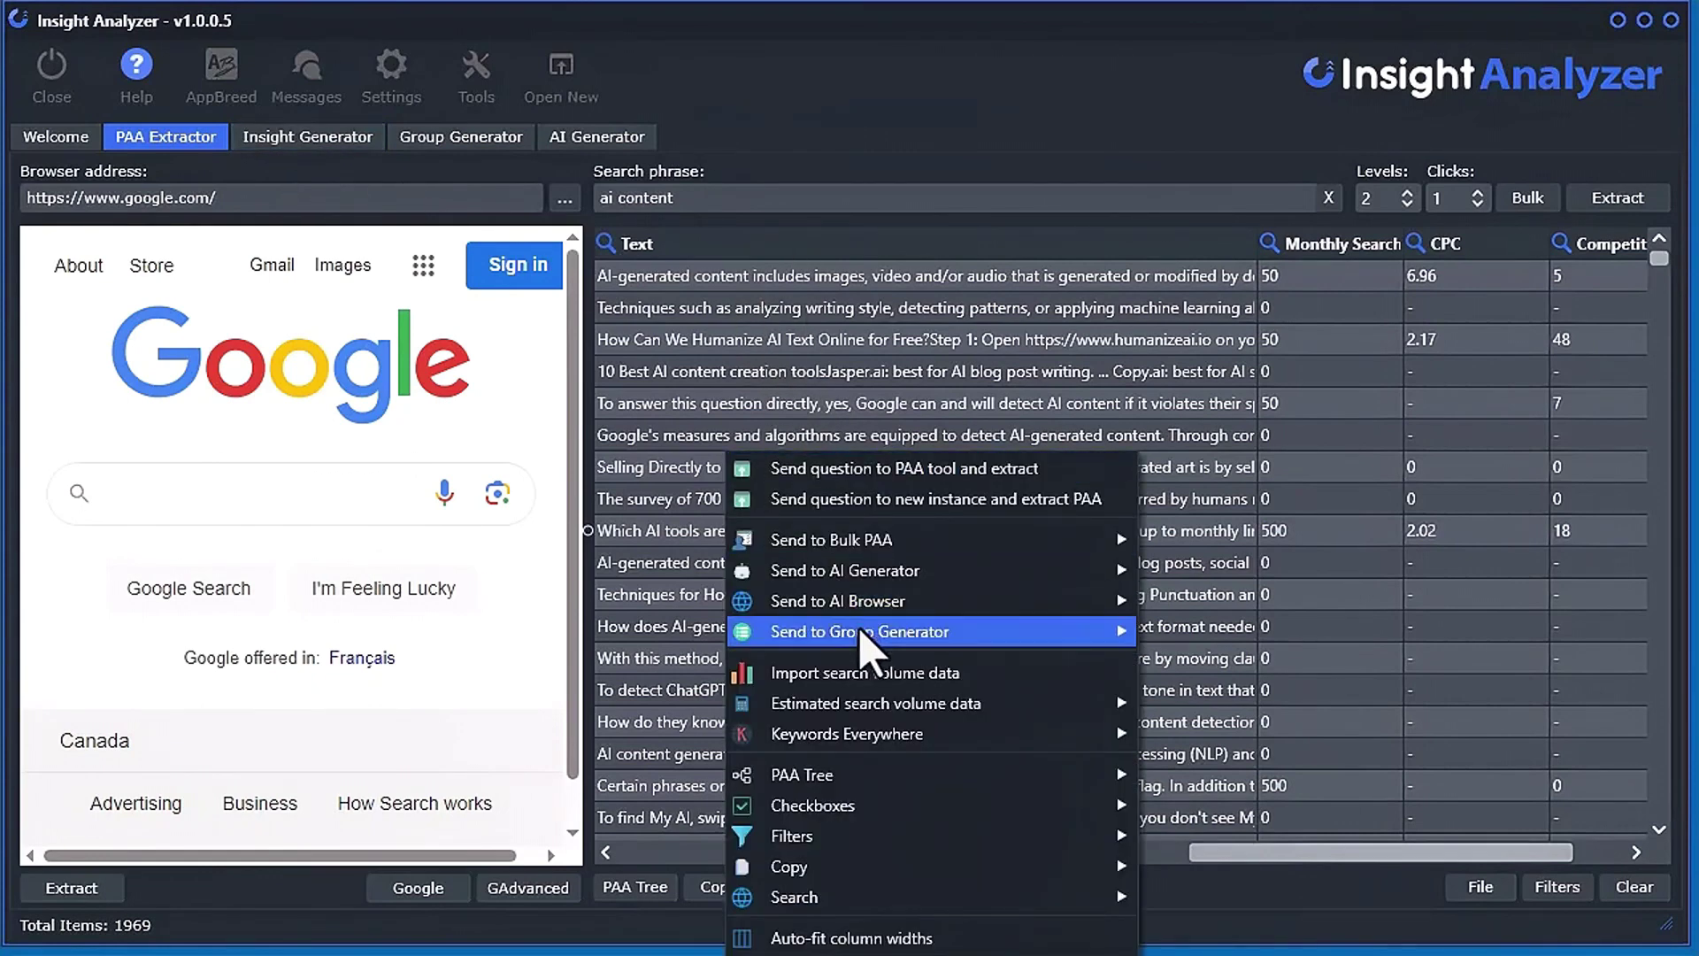
pyautogui.moveTo(998, 631)
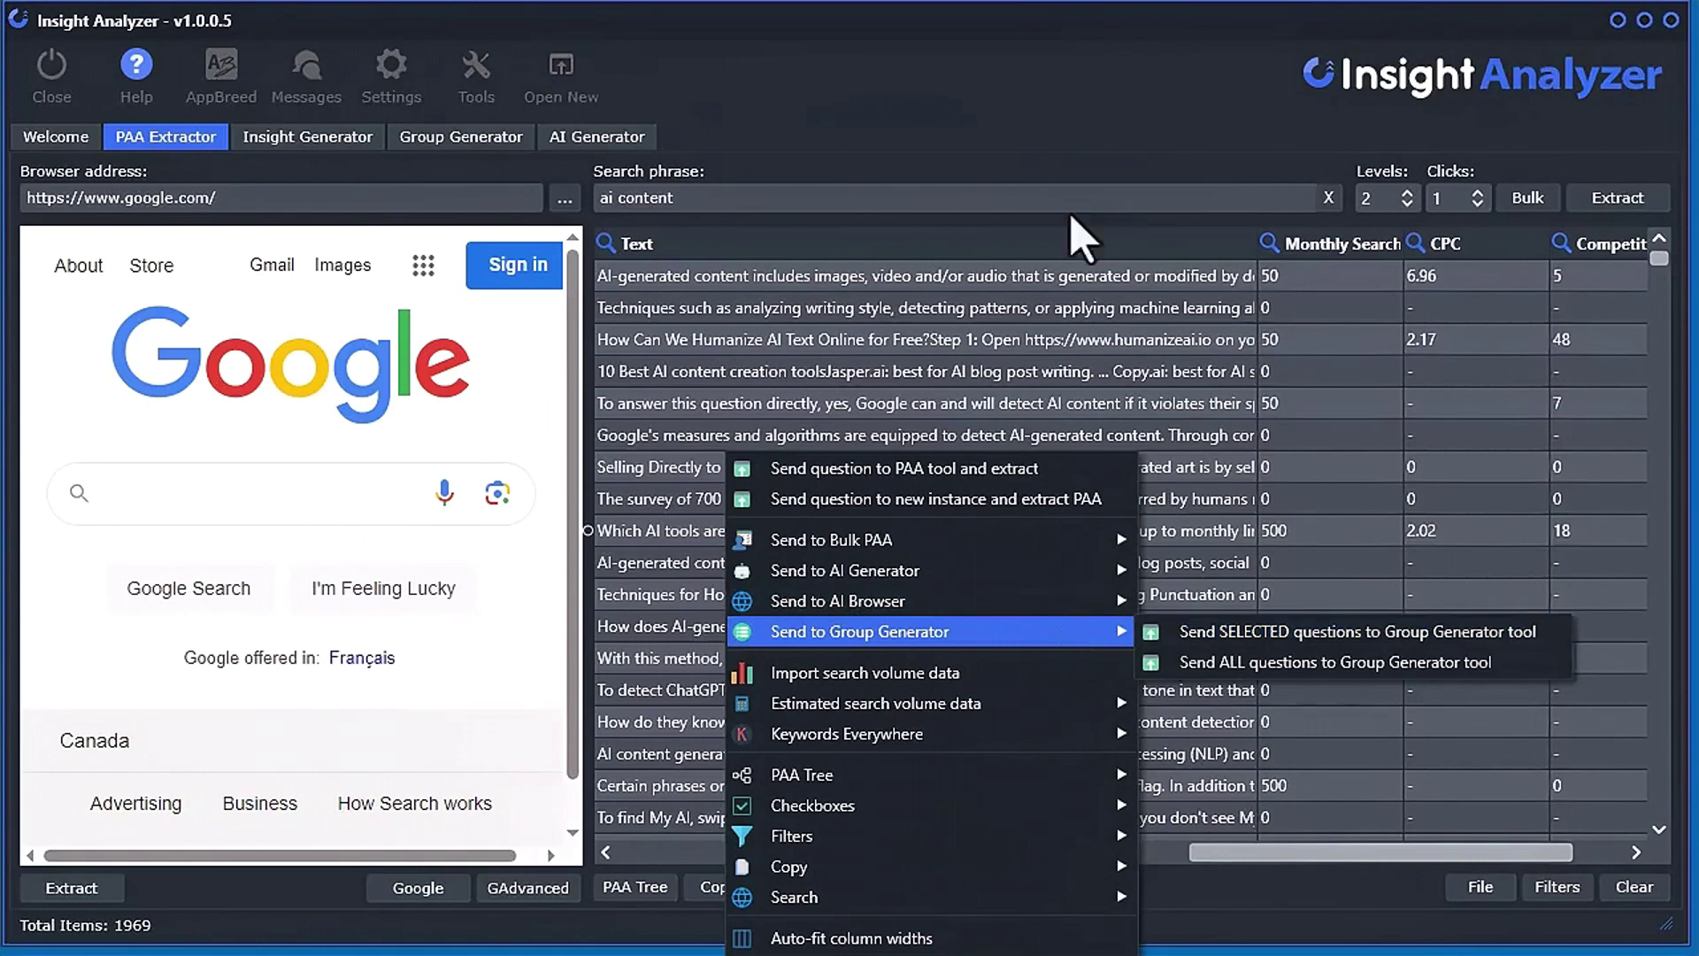
pyautogui.click(591, 147)
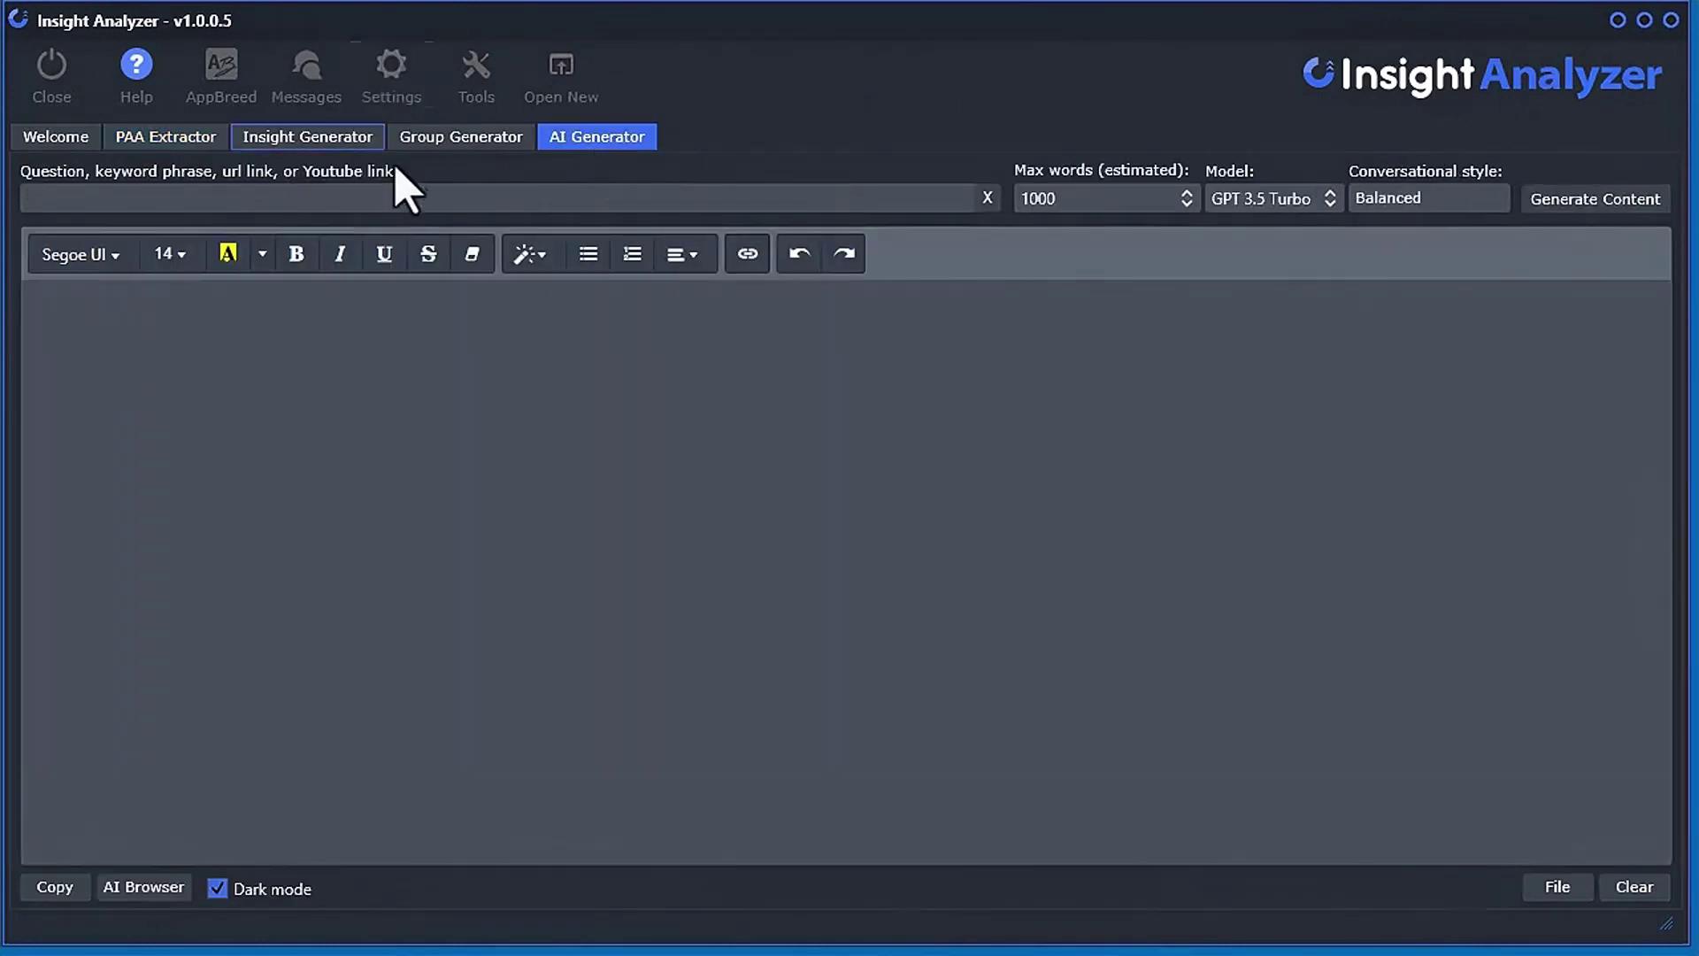
# Generate groups from the PAA questions in the Group Generator with a minimum of 10 words per group and no additional exclude words
pyautogui.click(421, 142)
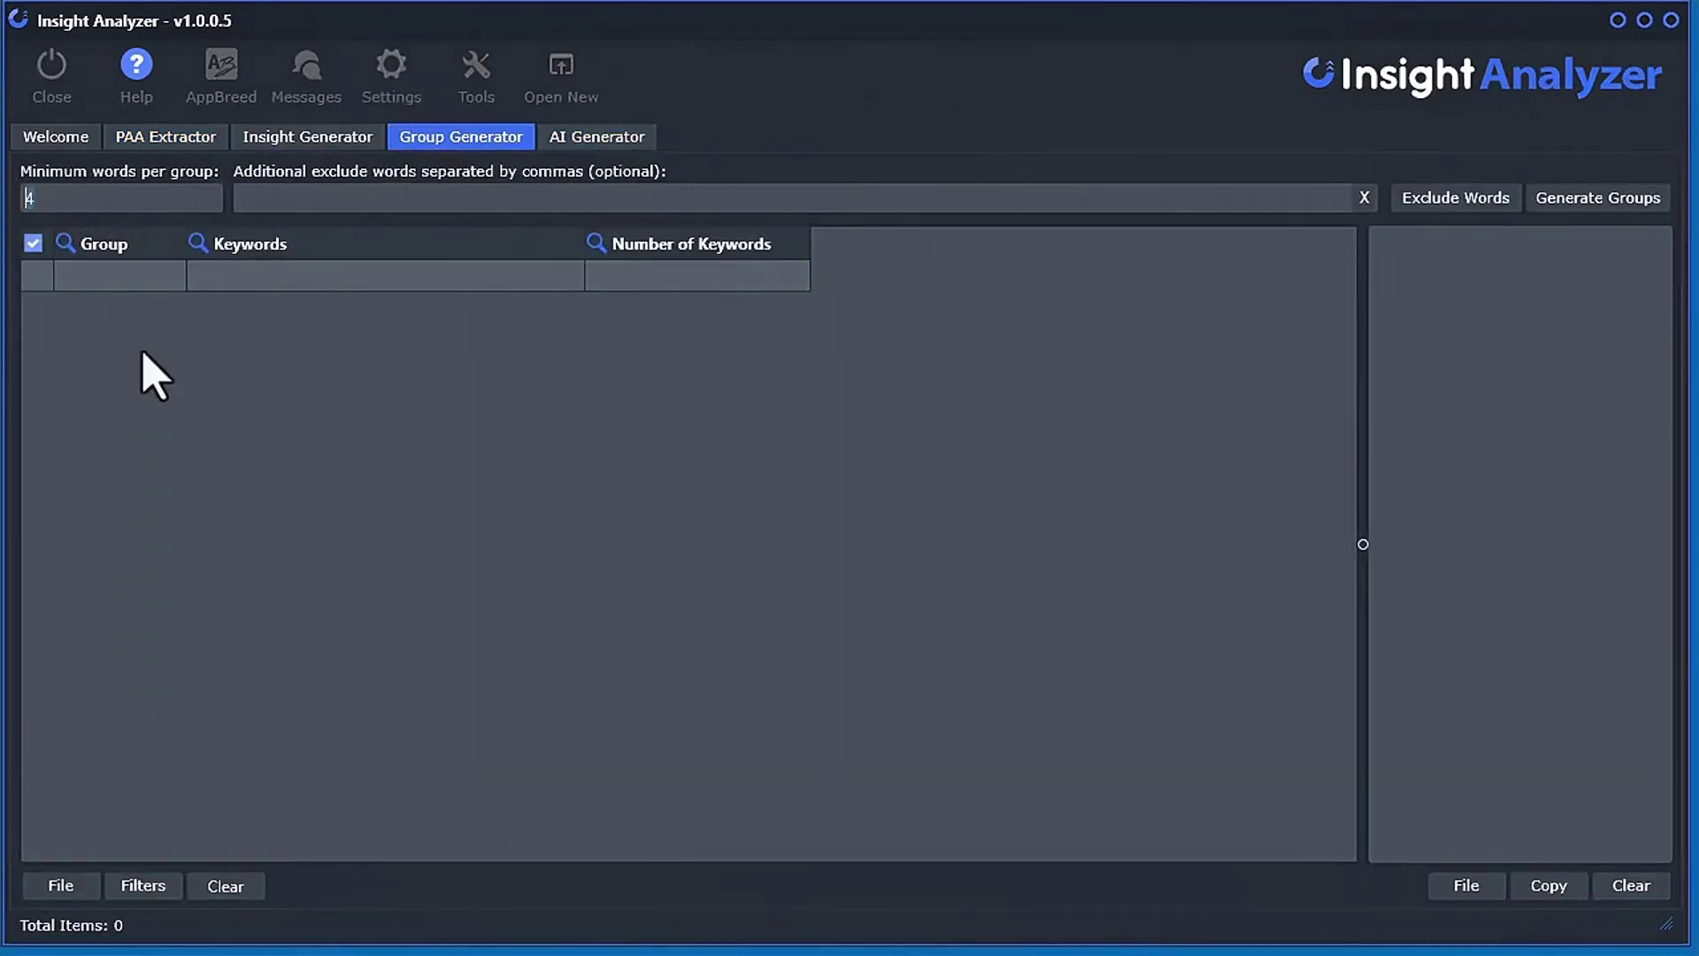
pyautogui.click(1624, 201)
pyautogui.click(1633, 239)
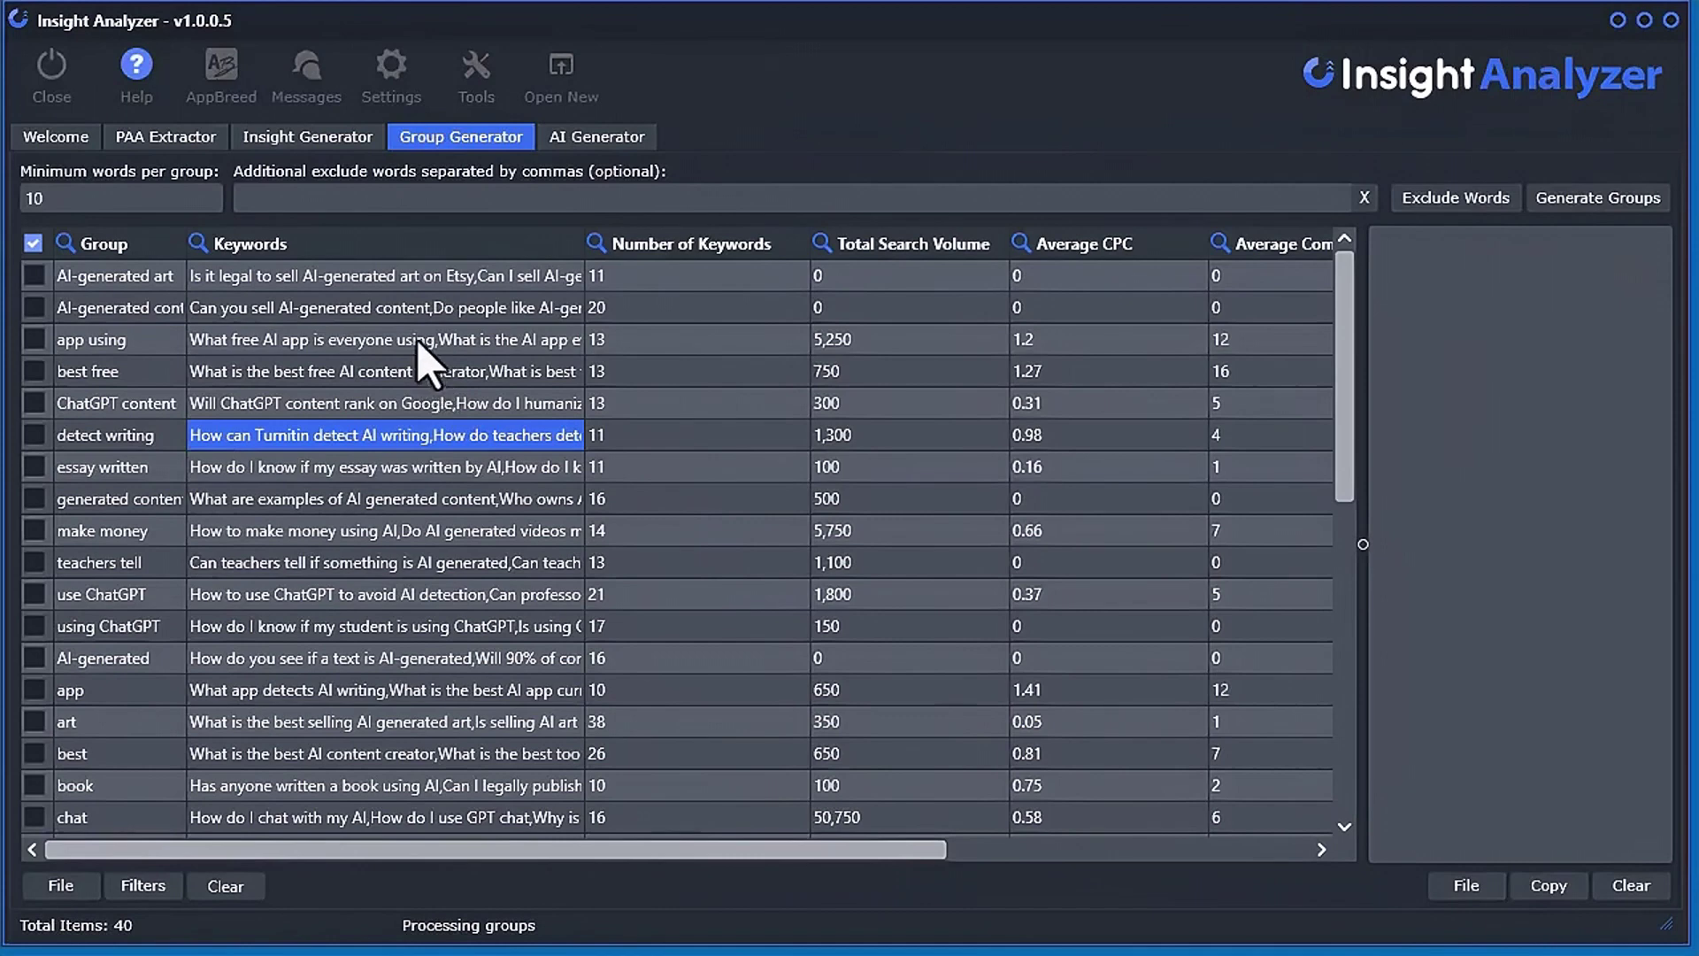
# Sort the groups by number of keywords, largest first, and display the ChatGPT group's questions
pyautogui.click(653, 248)
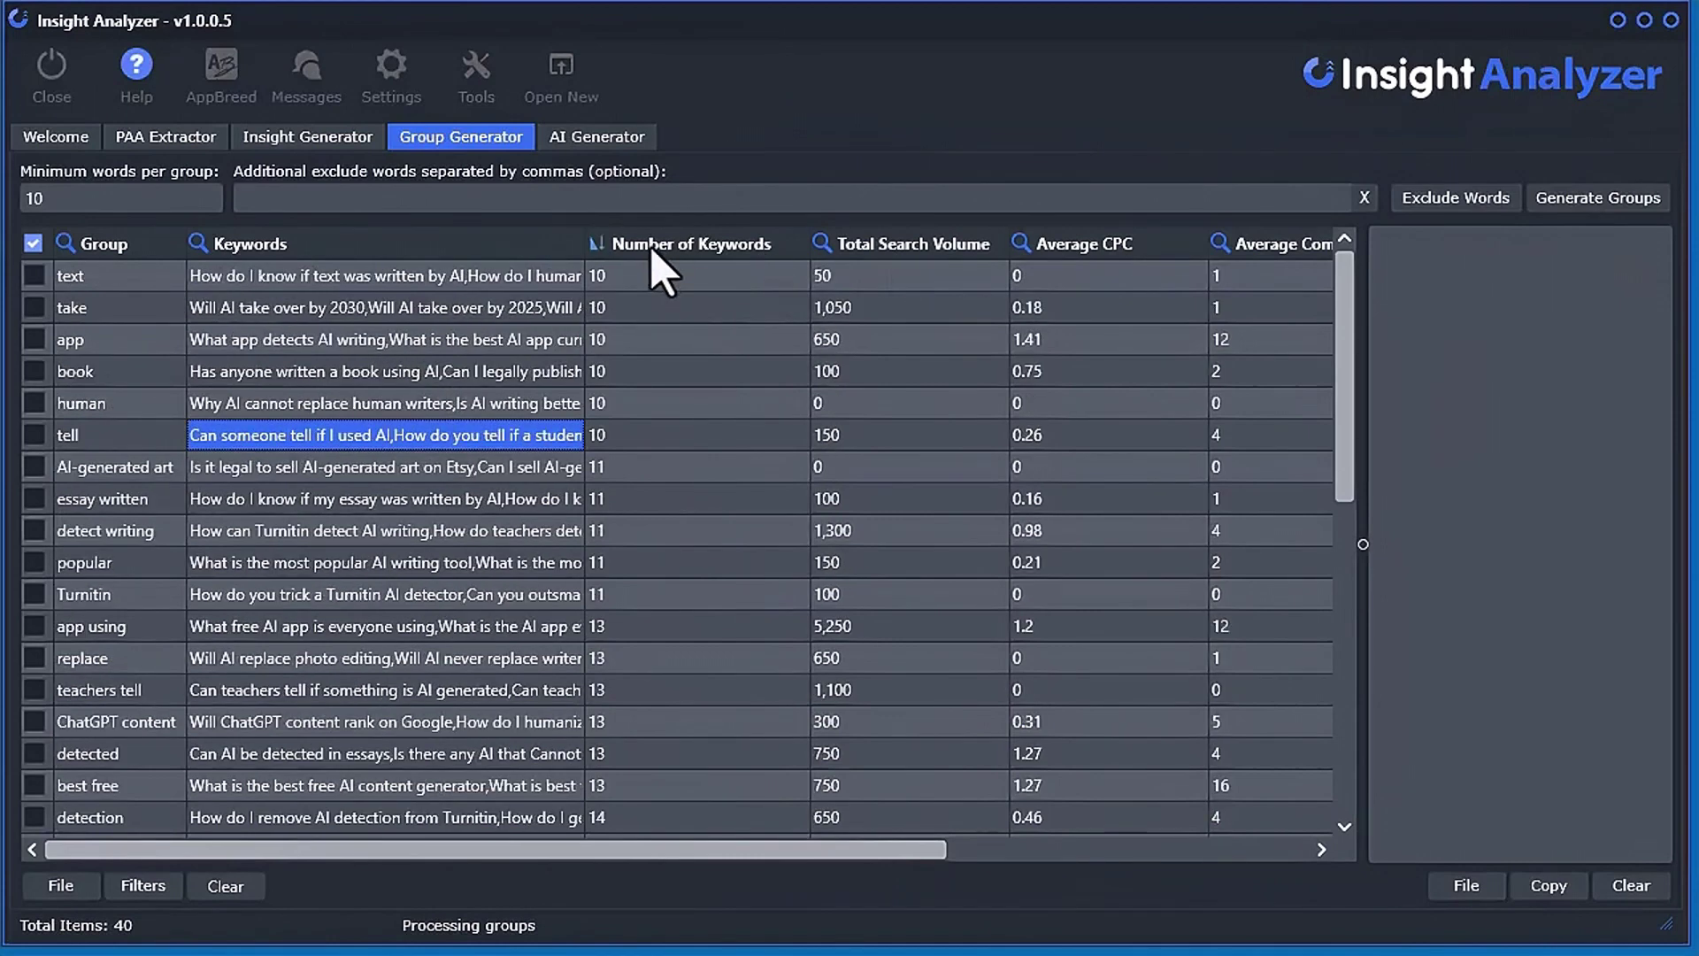
pyautogui.click(655, 246)
pyautogui.click(309, 307)
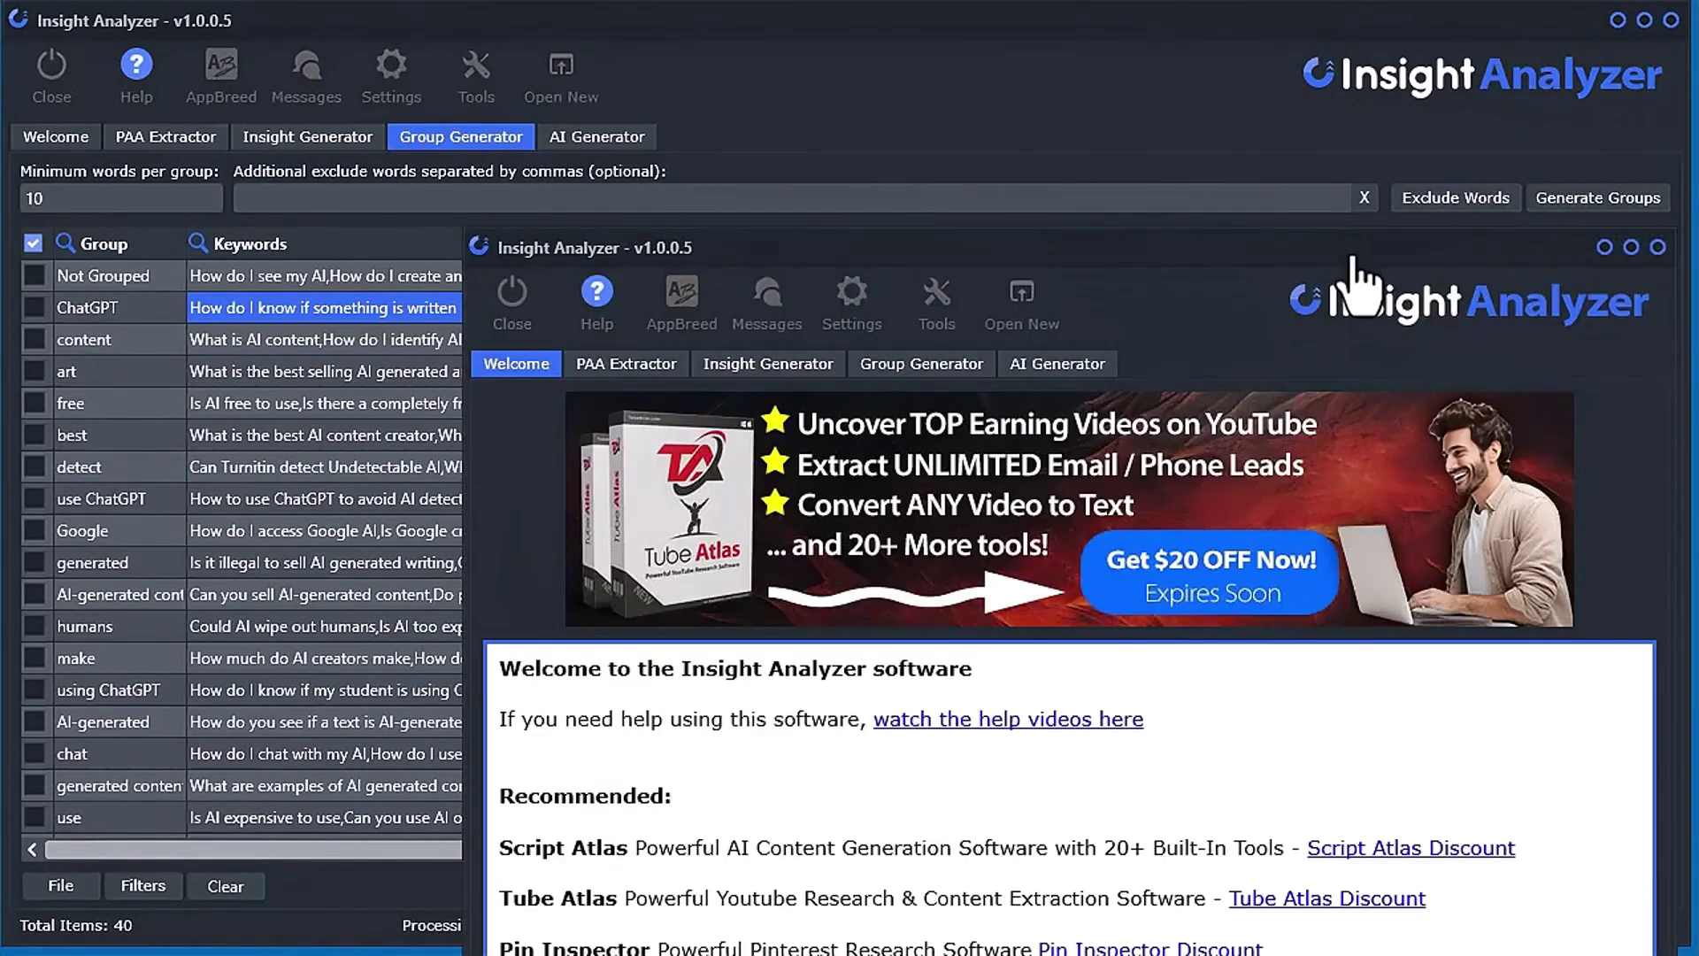
# Bring the second program window into view beside the question list and open its Group Generator
pyautogui.click(1354, 254)
pyautogui.moveTo(1354, 252); pyautogui.dragTo(908, 235)
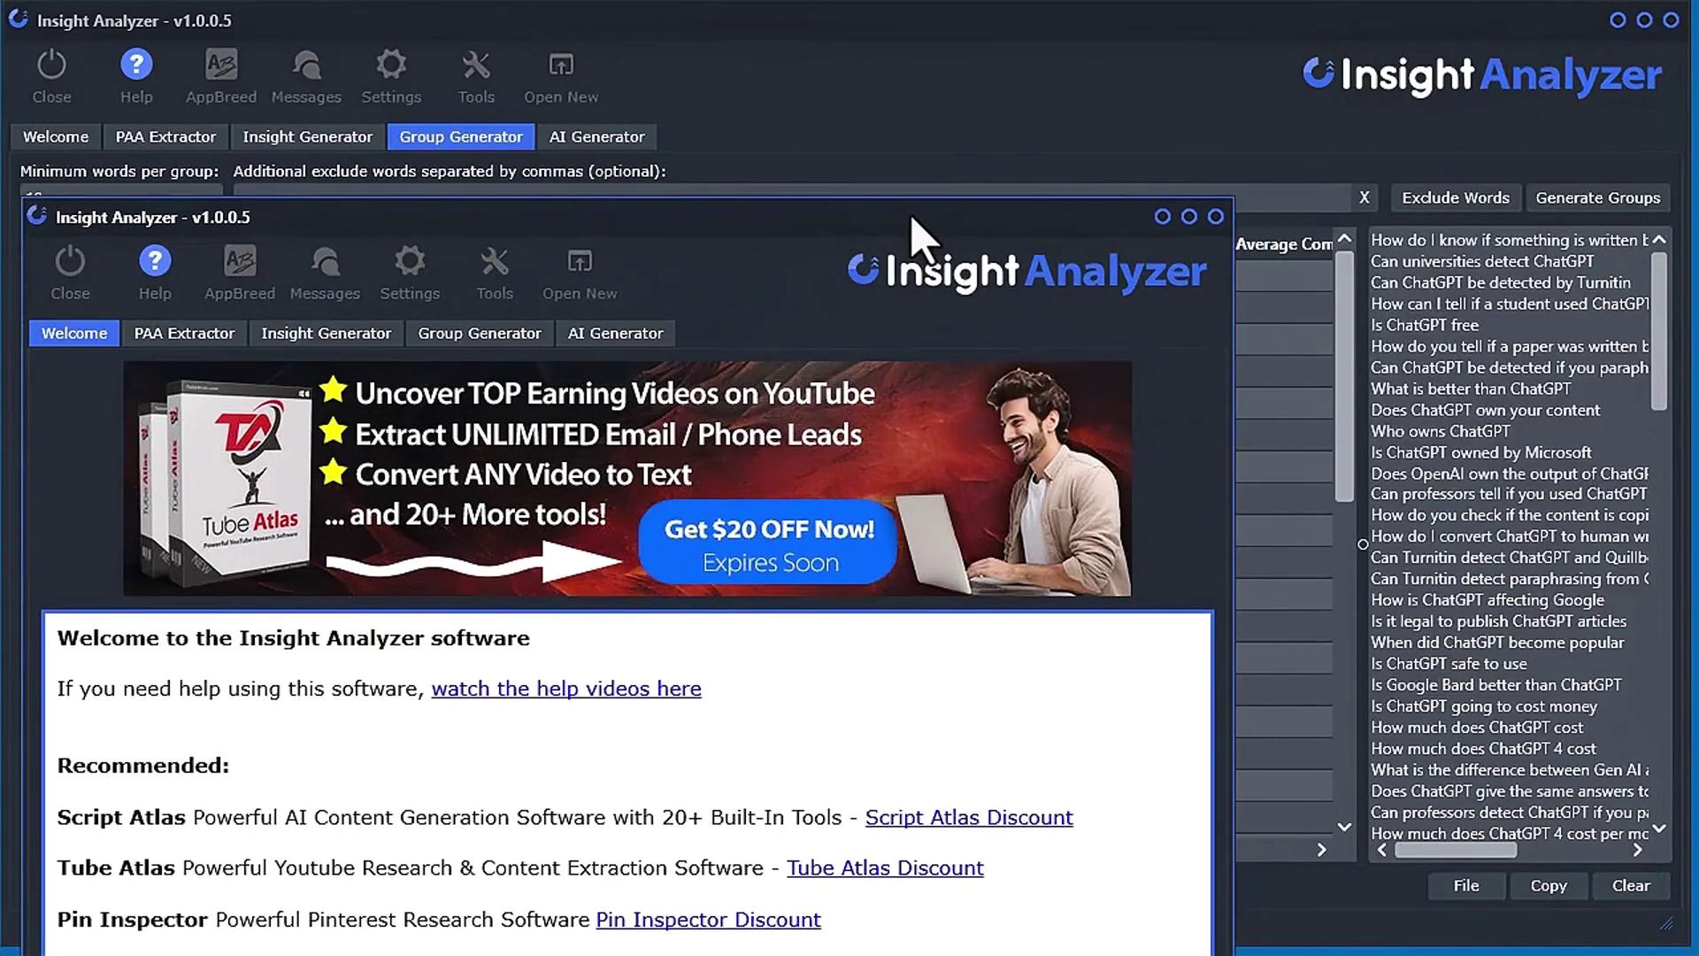
pyautogui.click(458, 337)
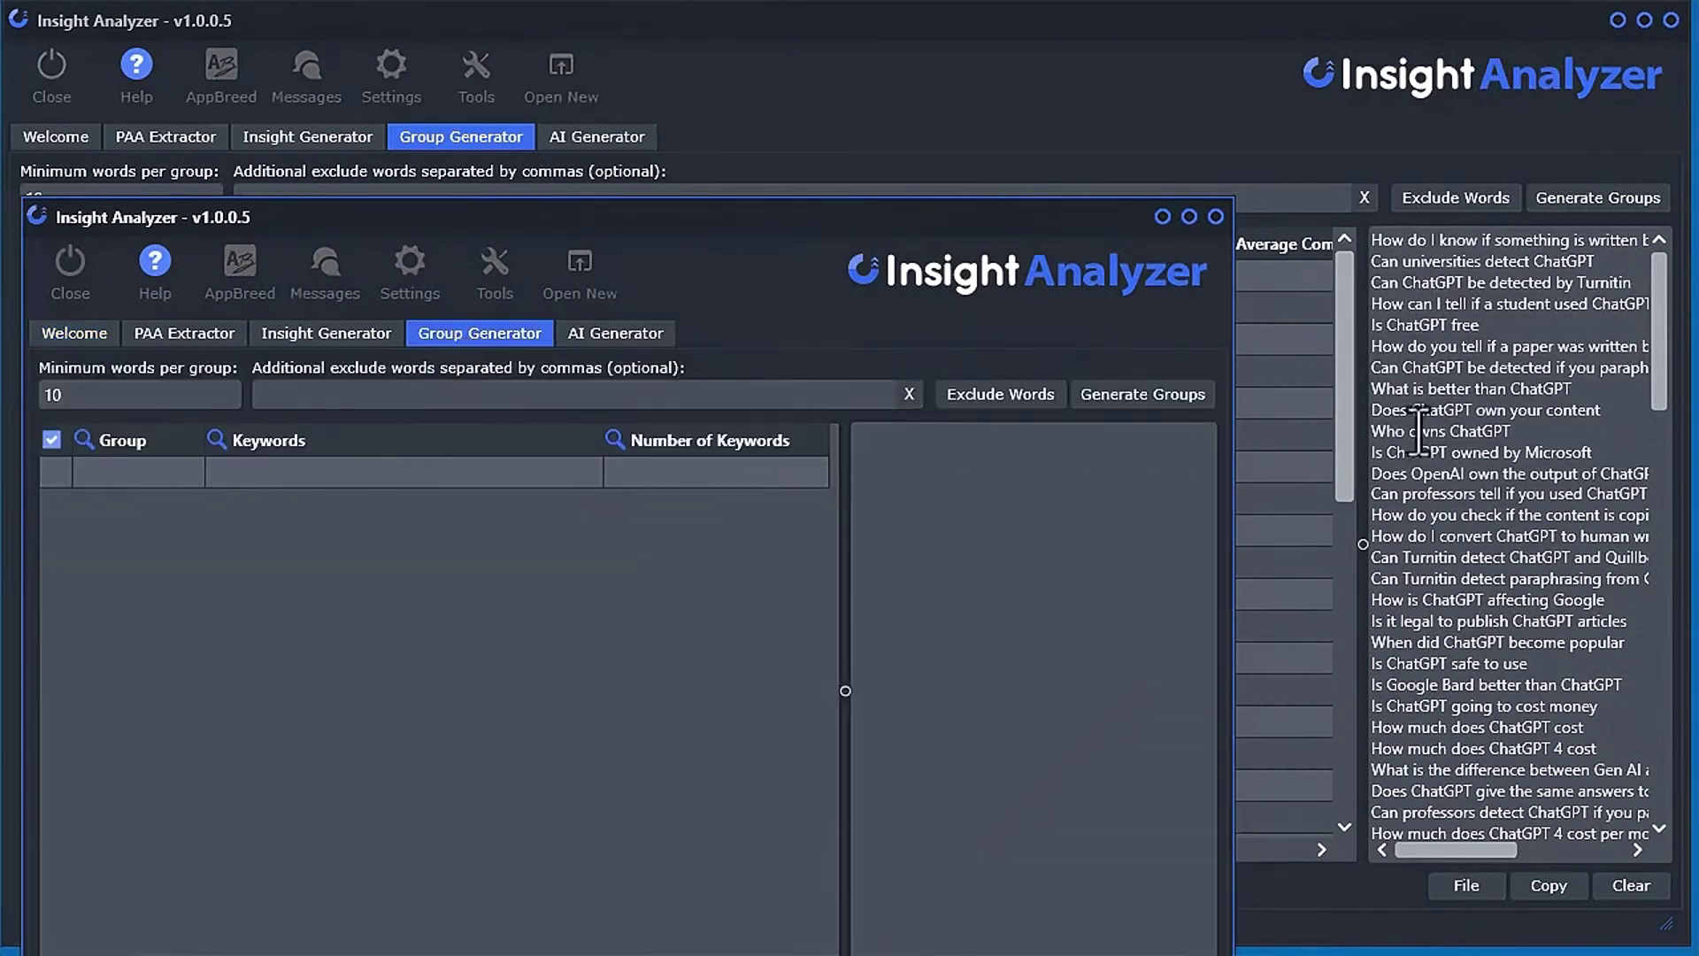
# Copy the ChatGPT group's questions from the first window and bring the second window's Group Generator fully into view
pyautogui.click(1549, 887)
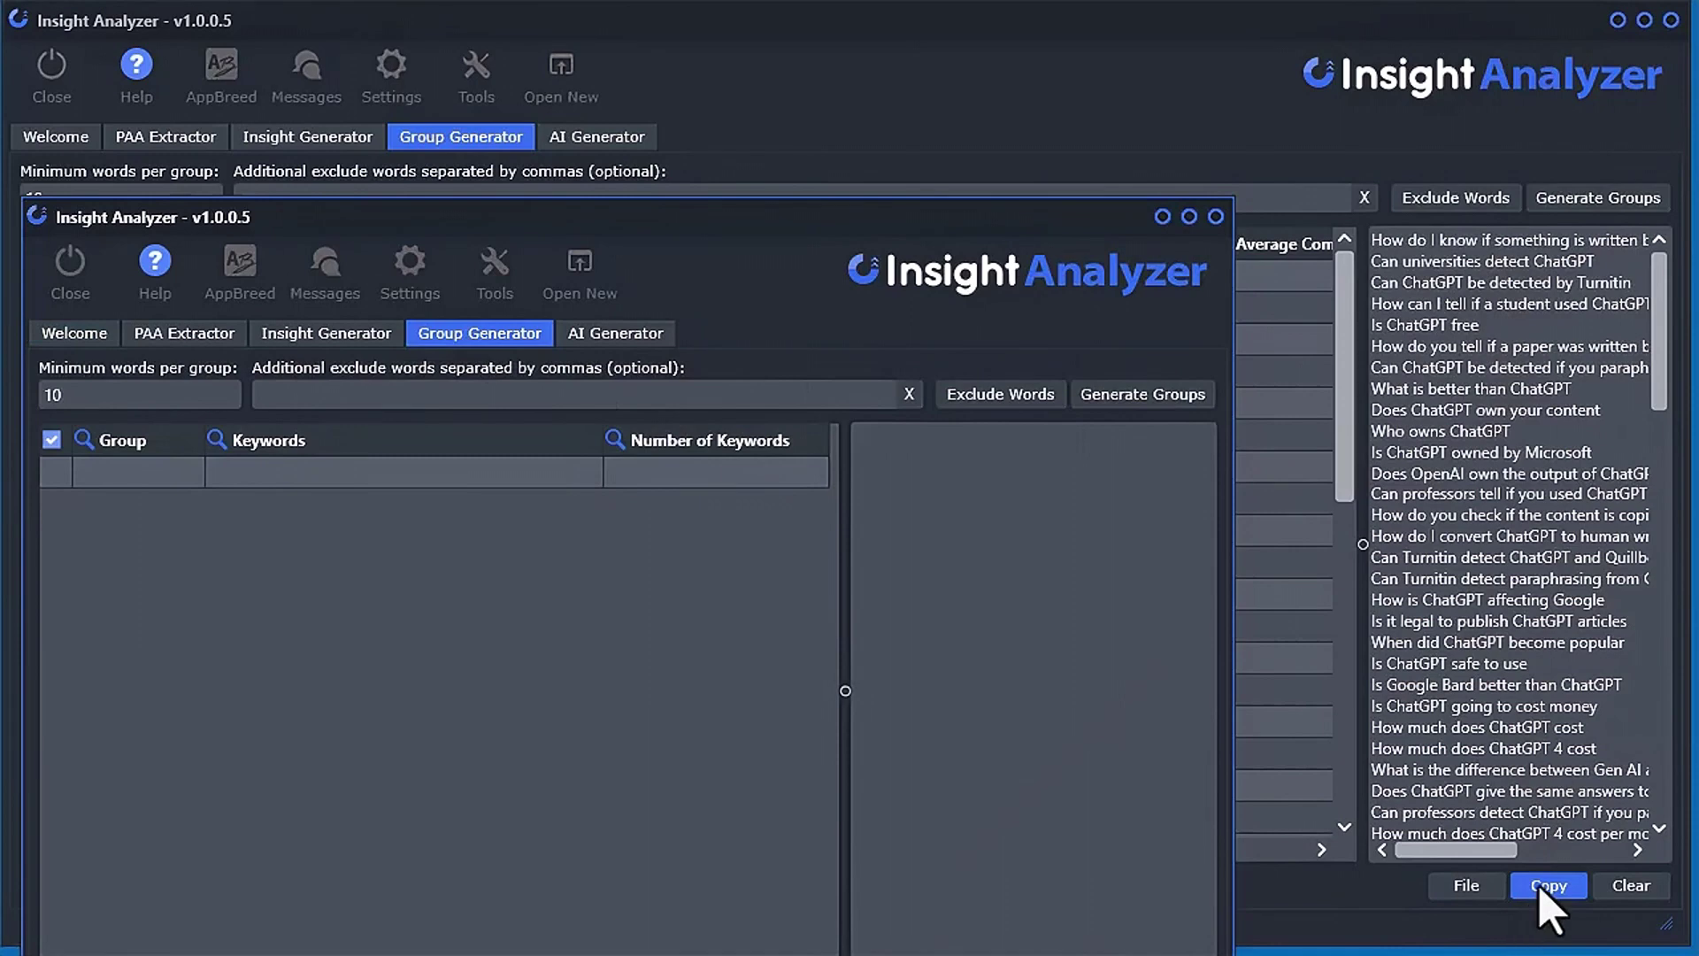
pyautogui.moveTo(908, 253); pyautogui.dragTo(483, 695)
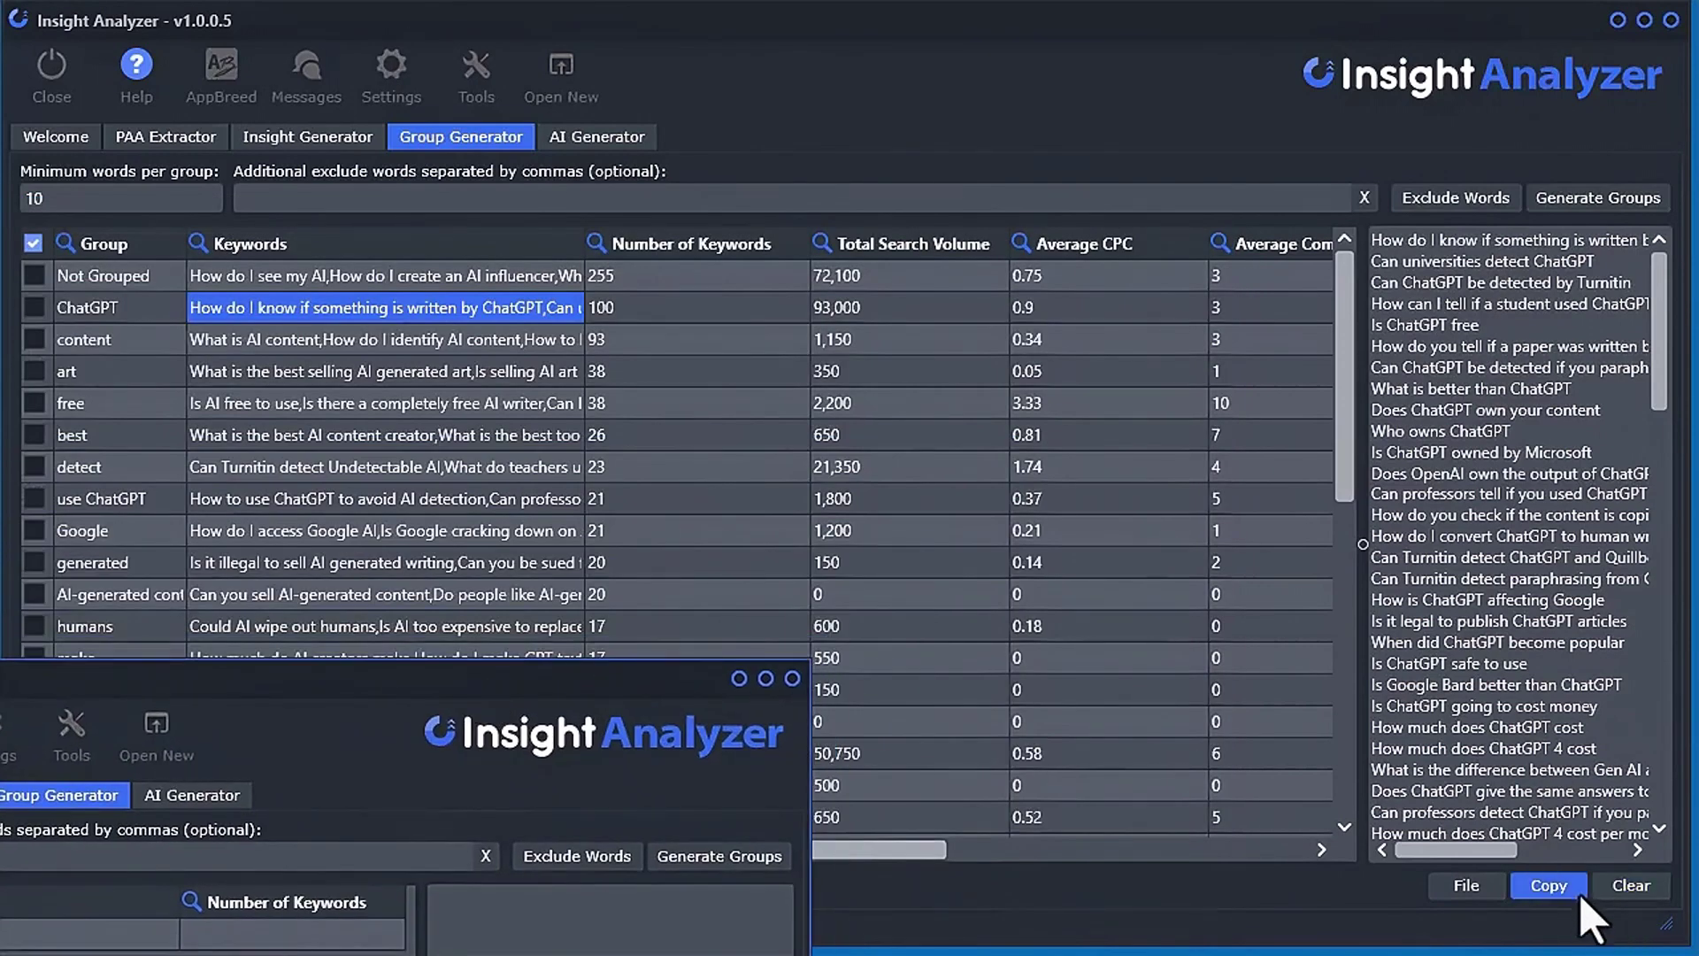
pyautogui.click(1549, 885)
pyautogui.click(619, 951)
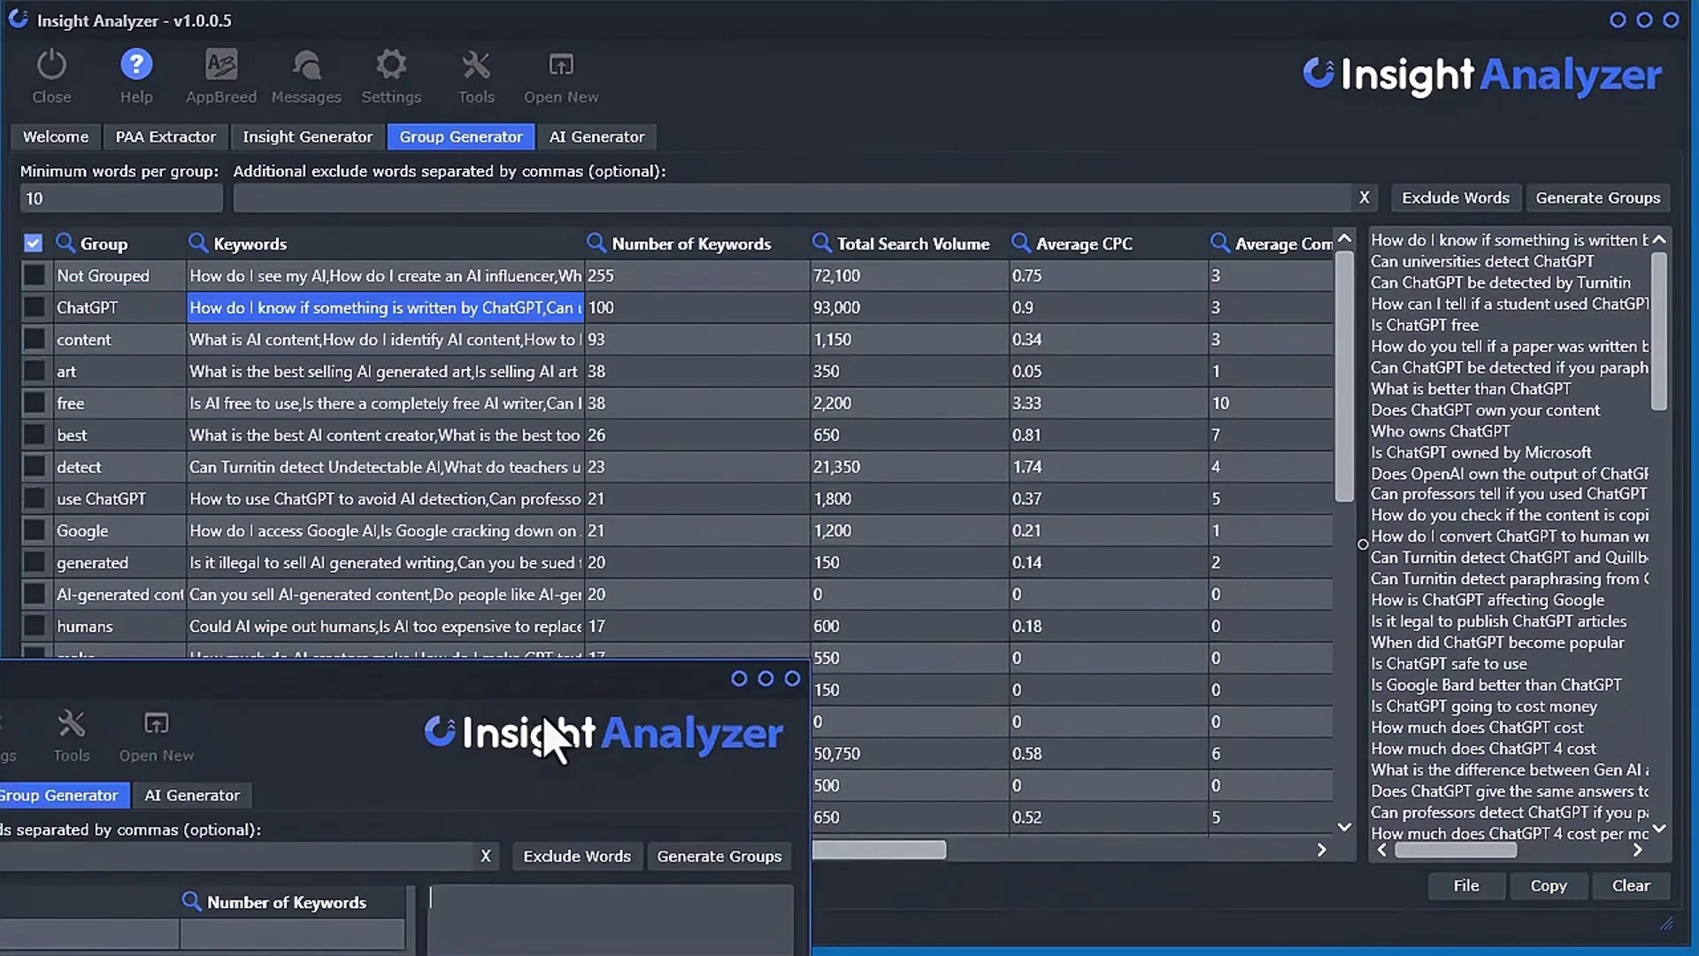
pyautogui.moveTo(556, 699); pyautogui.dragTo(980, 78)
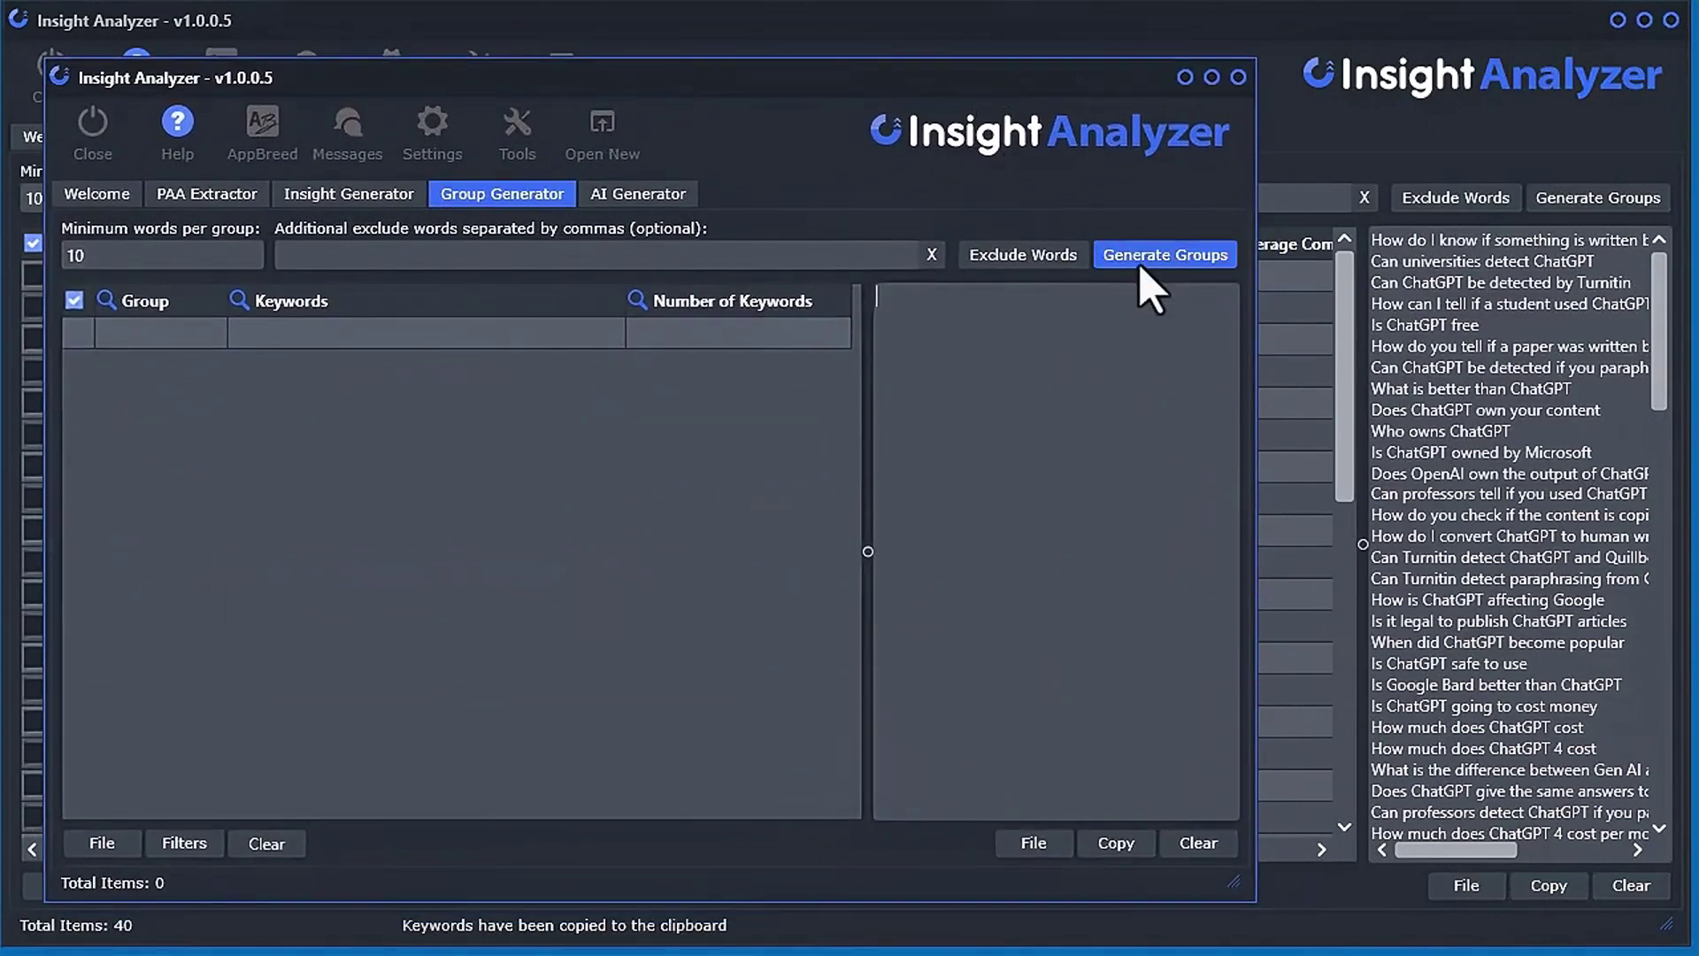
# Import the copied ChatGPT questions into the second window's Group Generator and group them with a minimum of 10 words per group
pyautogui.click(1142, 265)
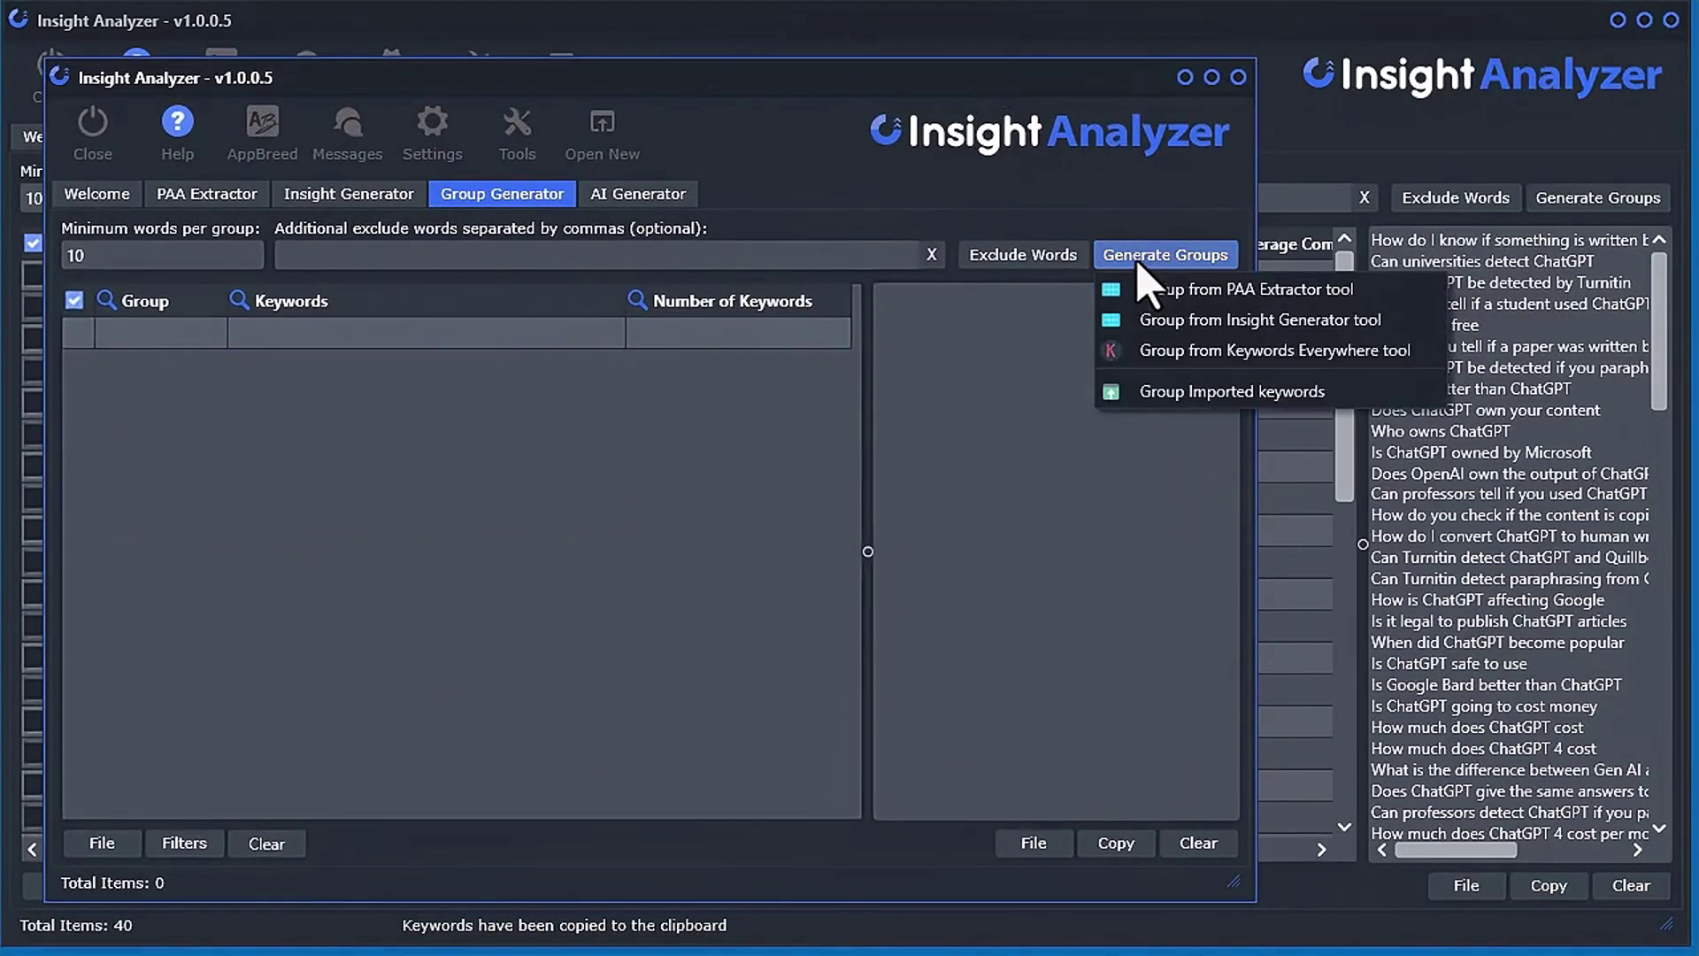
pyautogui.click(1190, 394)
pyautogui.click(611, 363)
pyautogui.hotkey('ctrl', 'v')
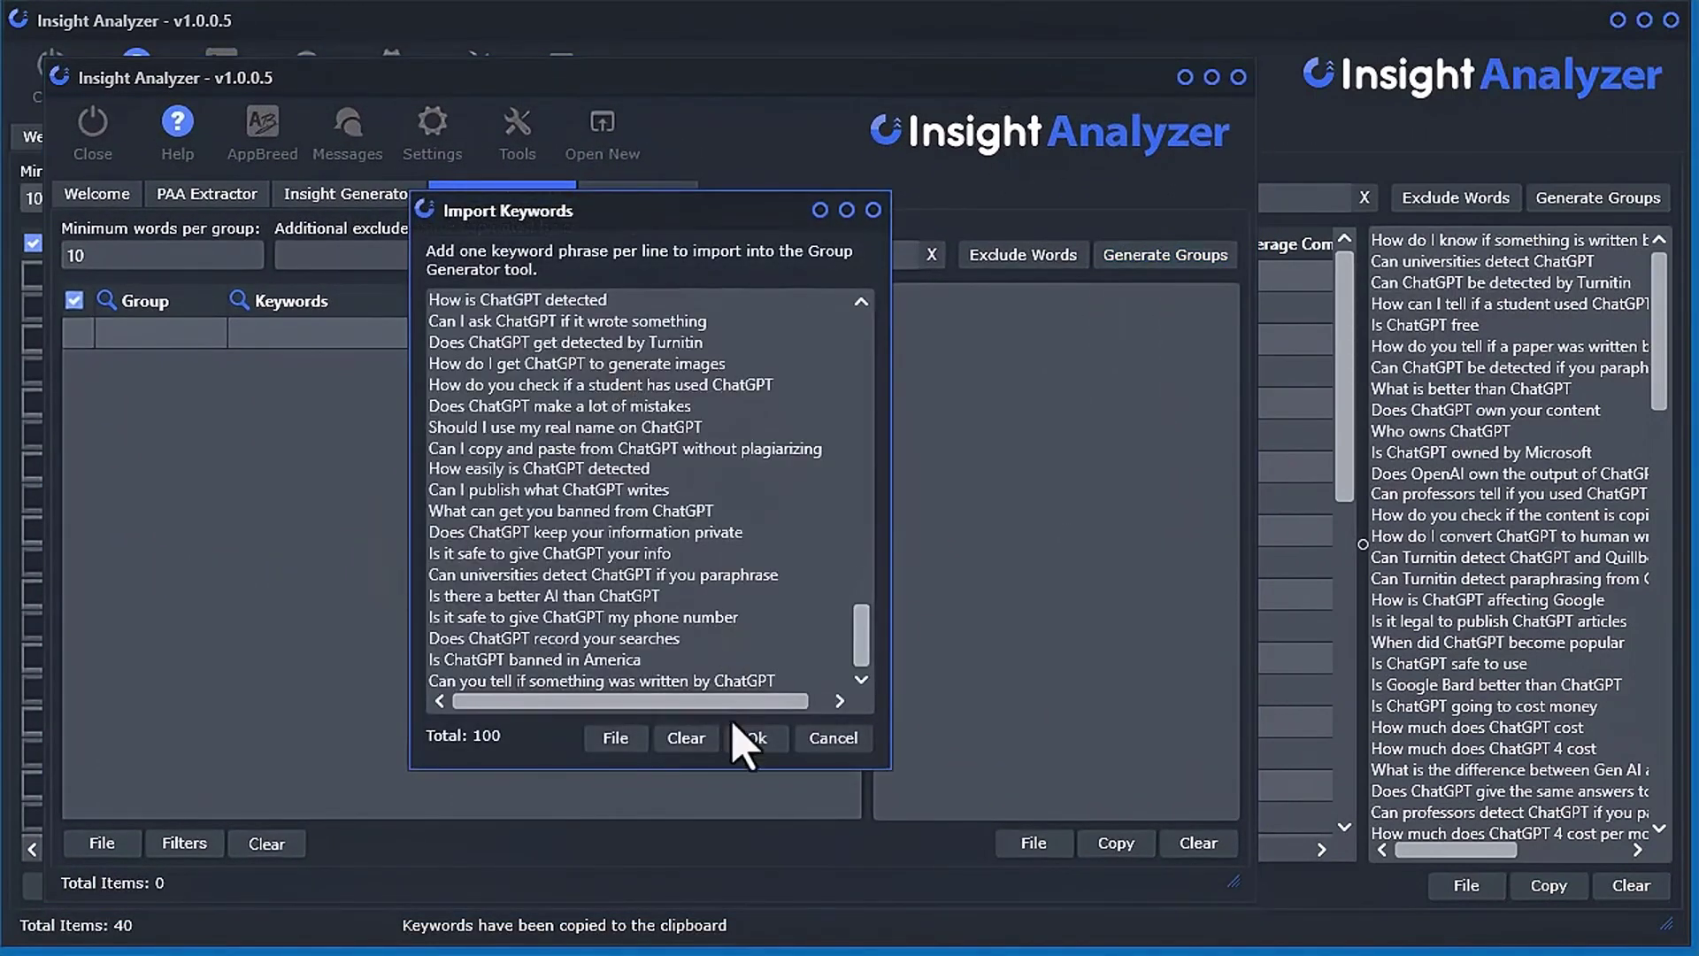
pyautogui.click(748, 739)
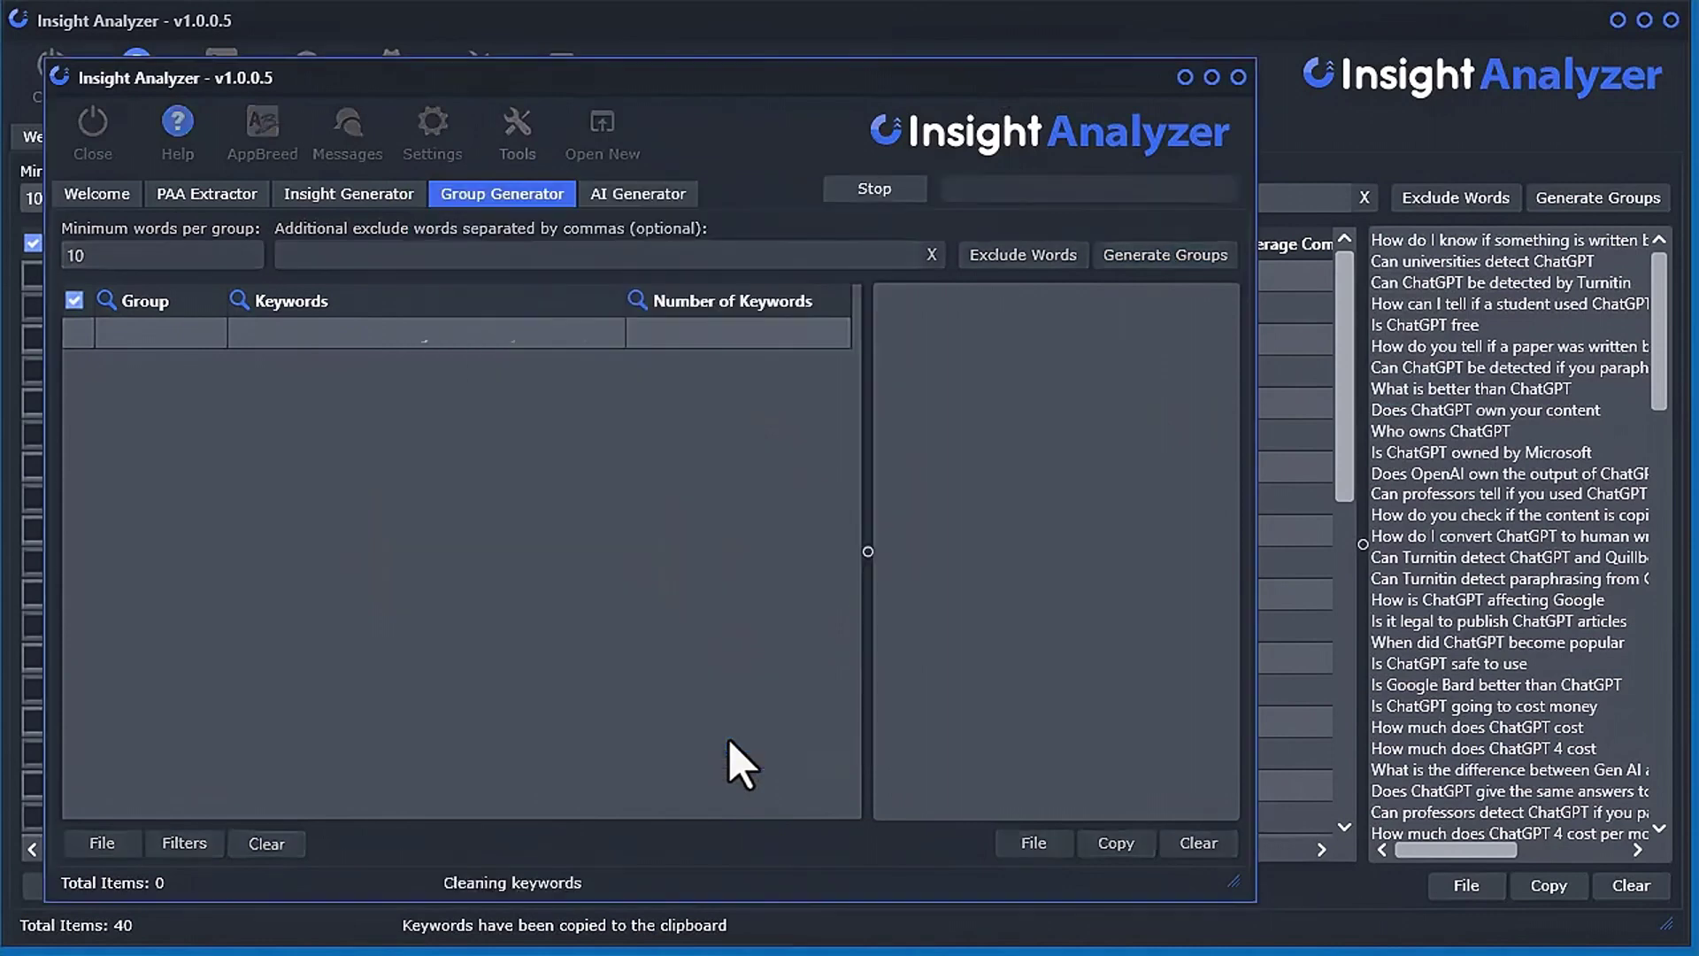
# Set the minimum words per group to 2 and clear all group data in the second window
pyautogui.doubleClick(120, 256)
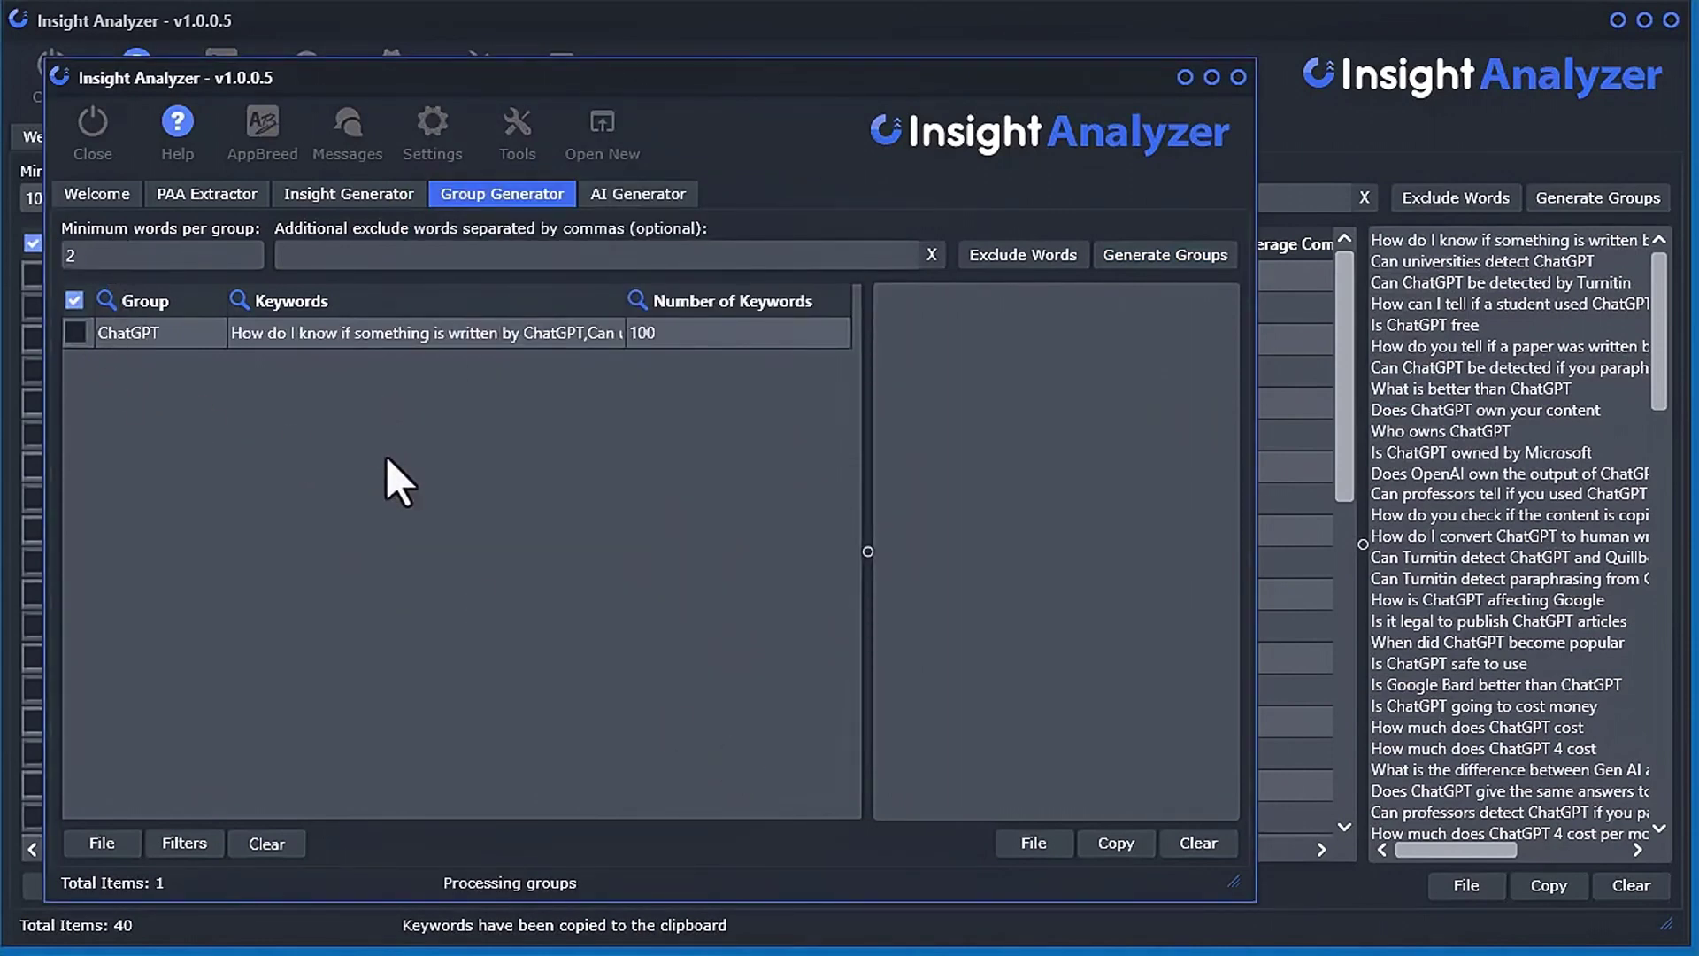
pyautogui.click(266, 843)
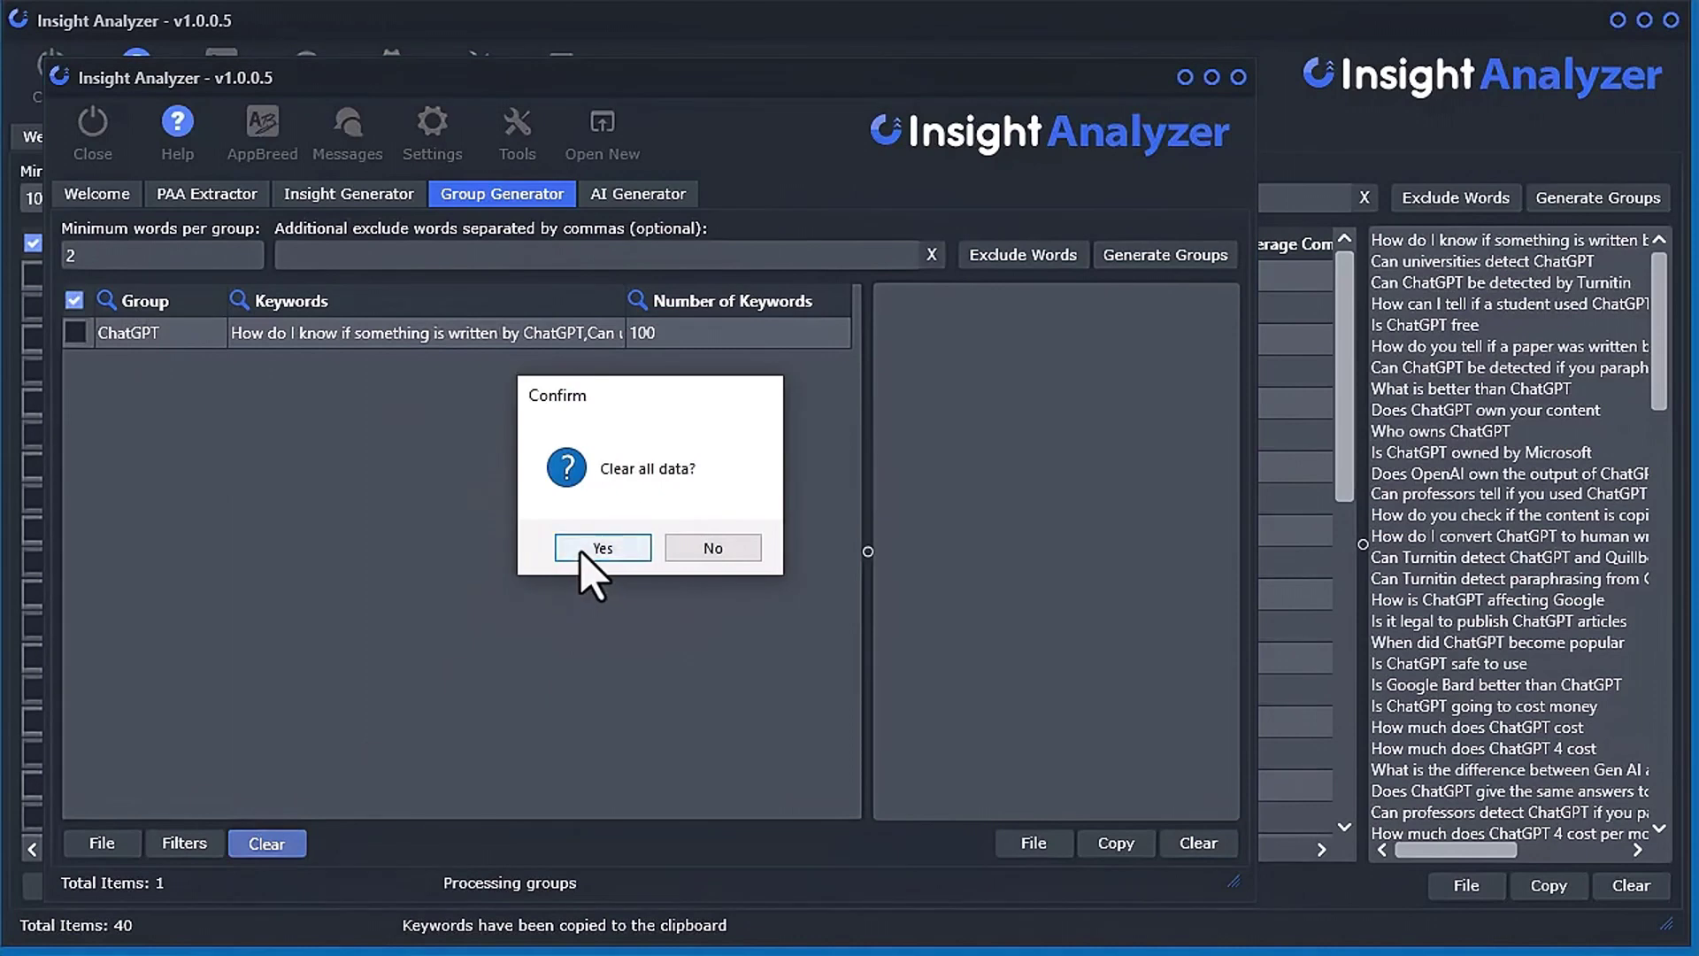
pyautogui.click(595, 549)
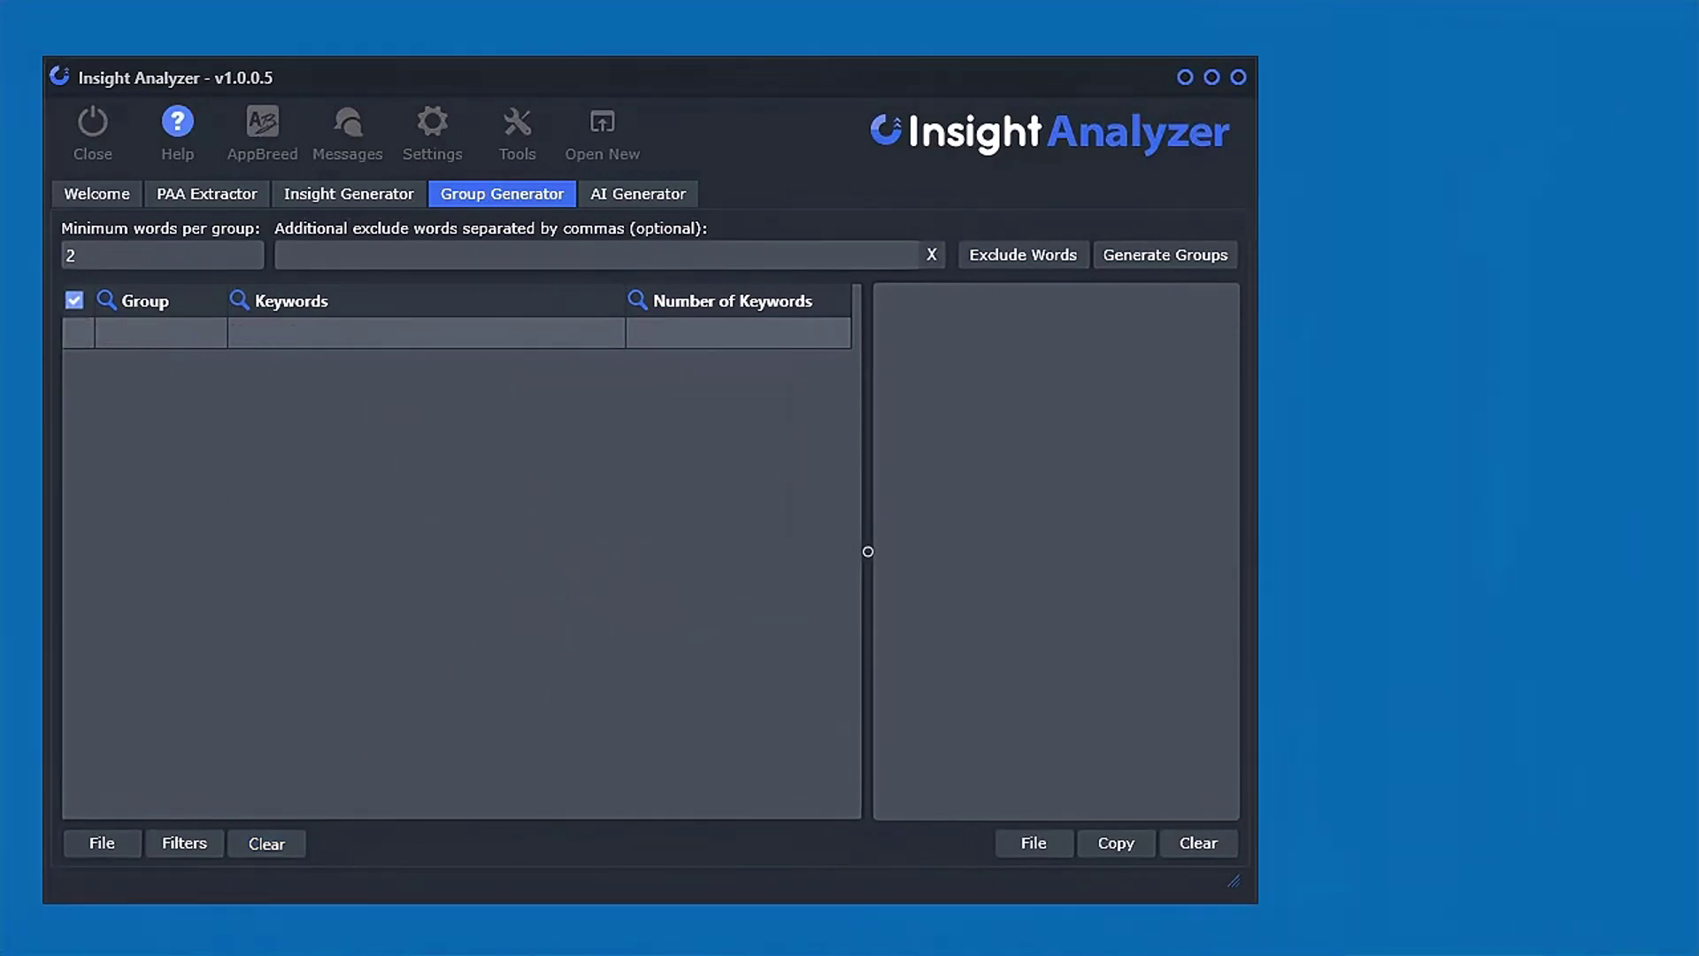
# Add ChatGPT as an additional exclude word and regroup the imported questions
pyautogui.click(432, 258)
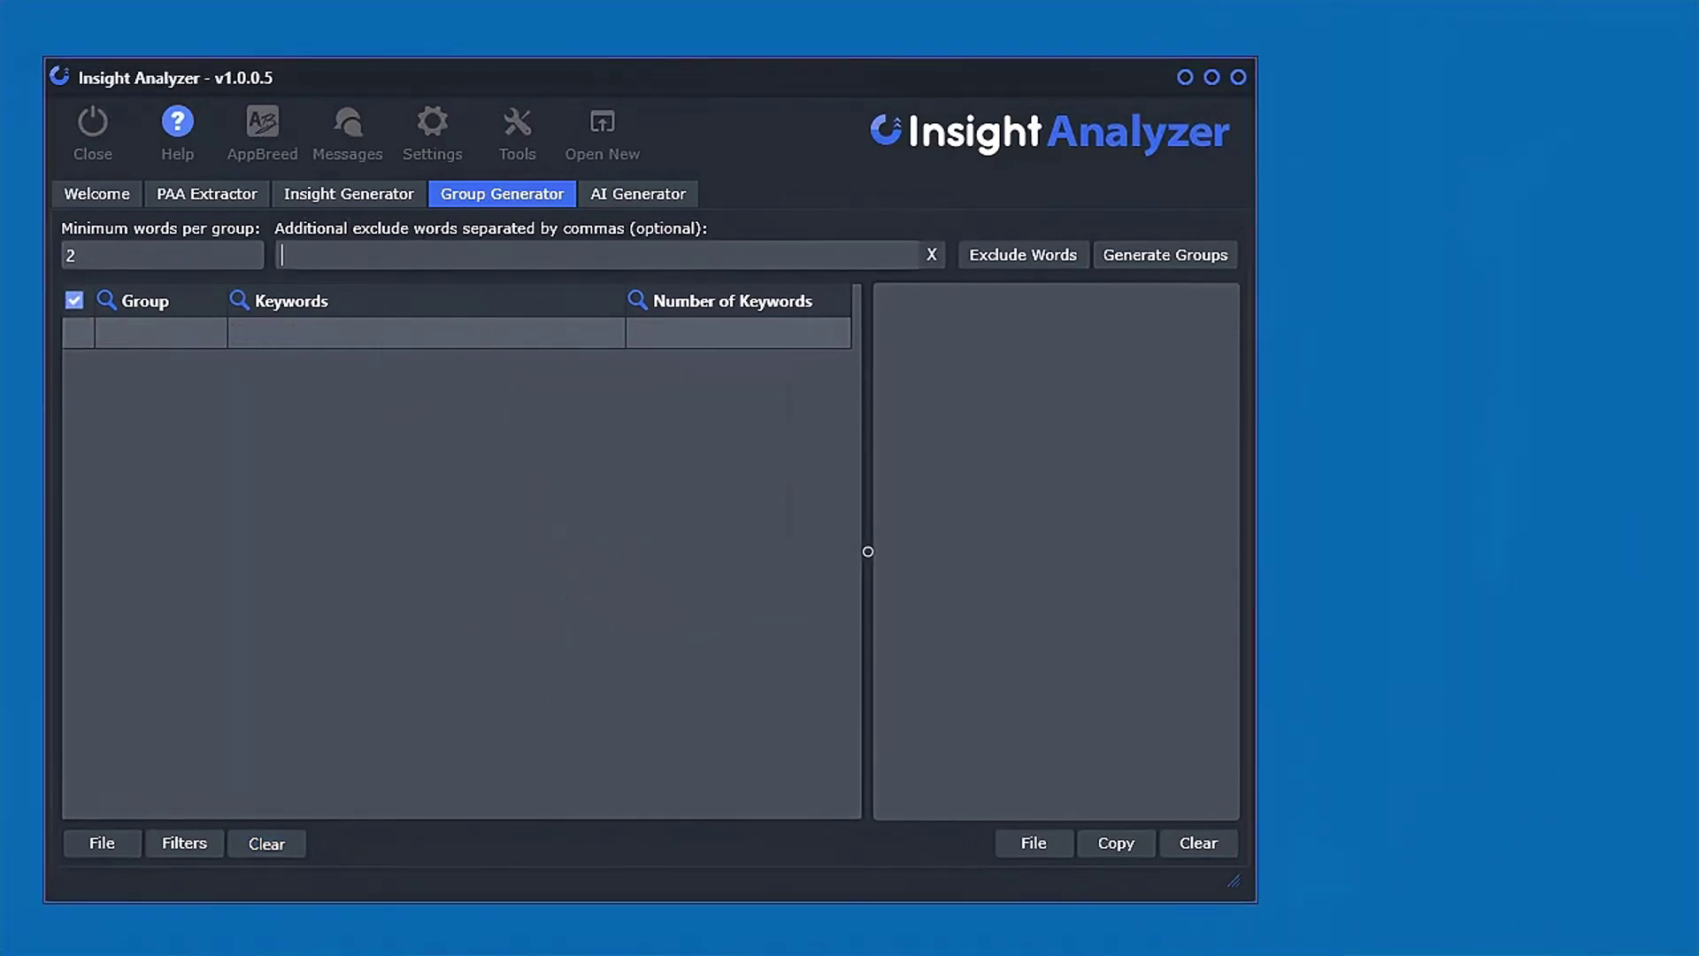
pyautogui.click(295, 256)
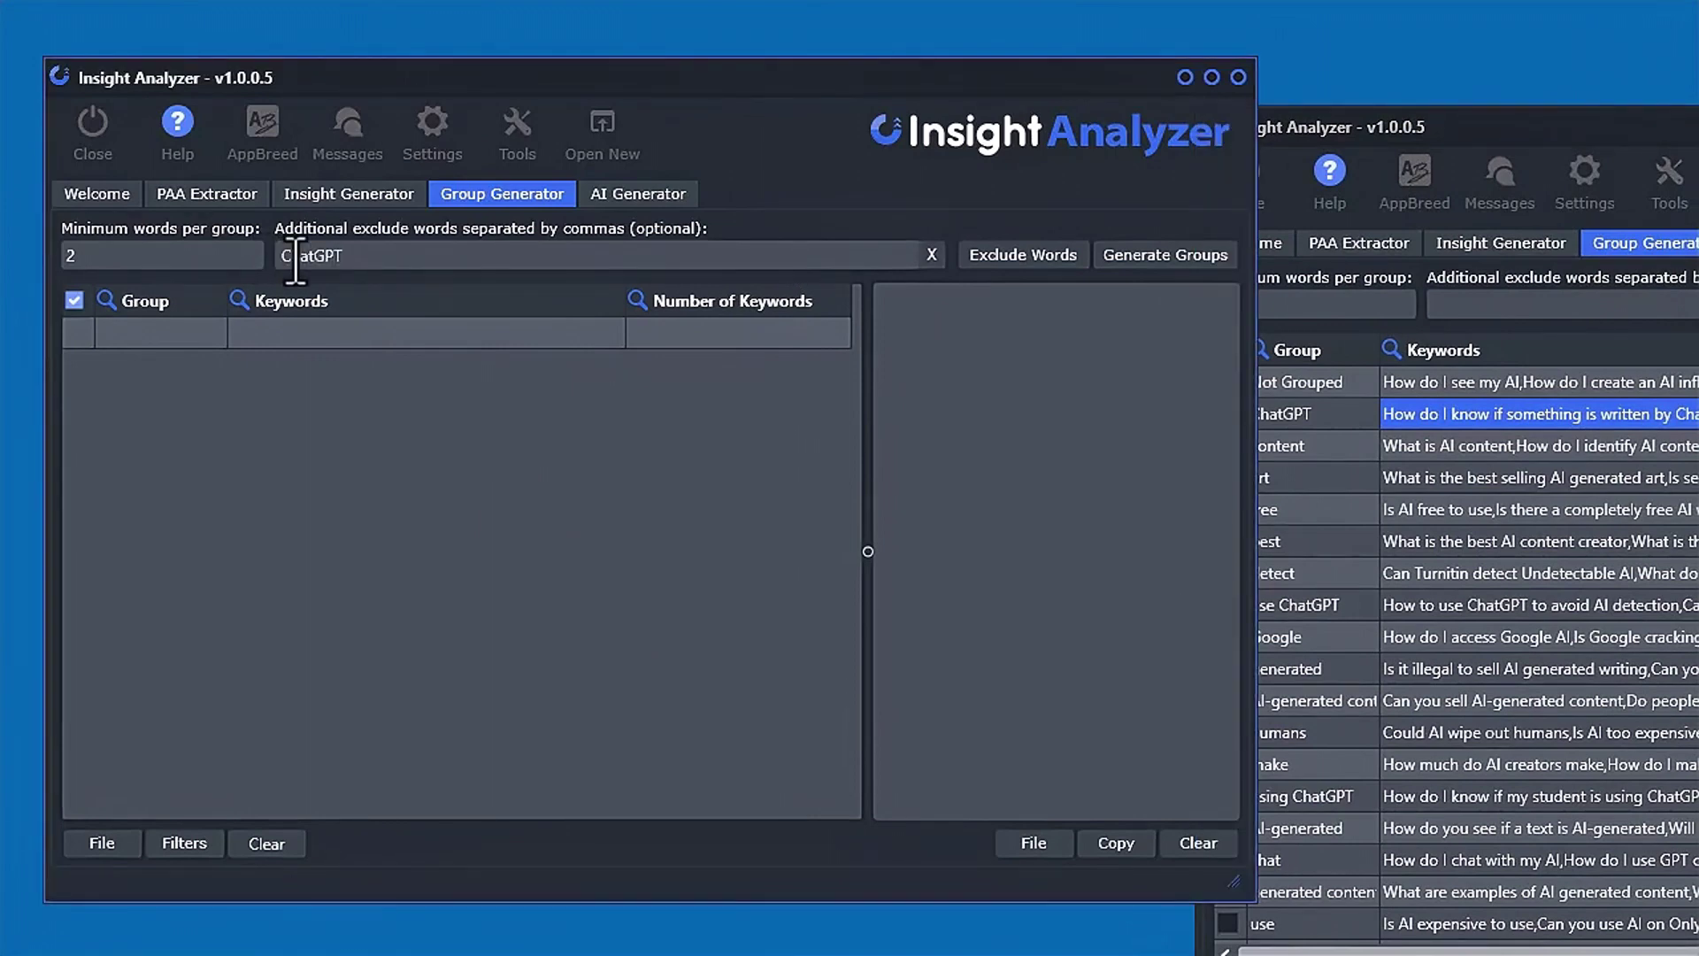
pyautogui.click(1203, 259)
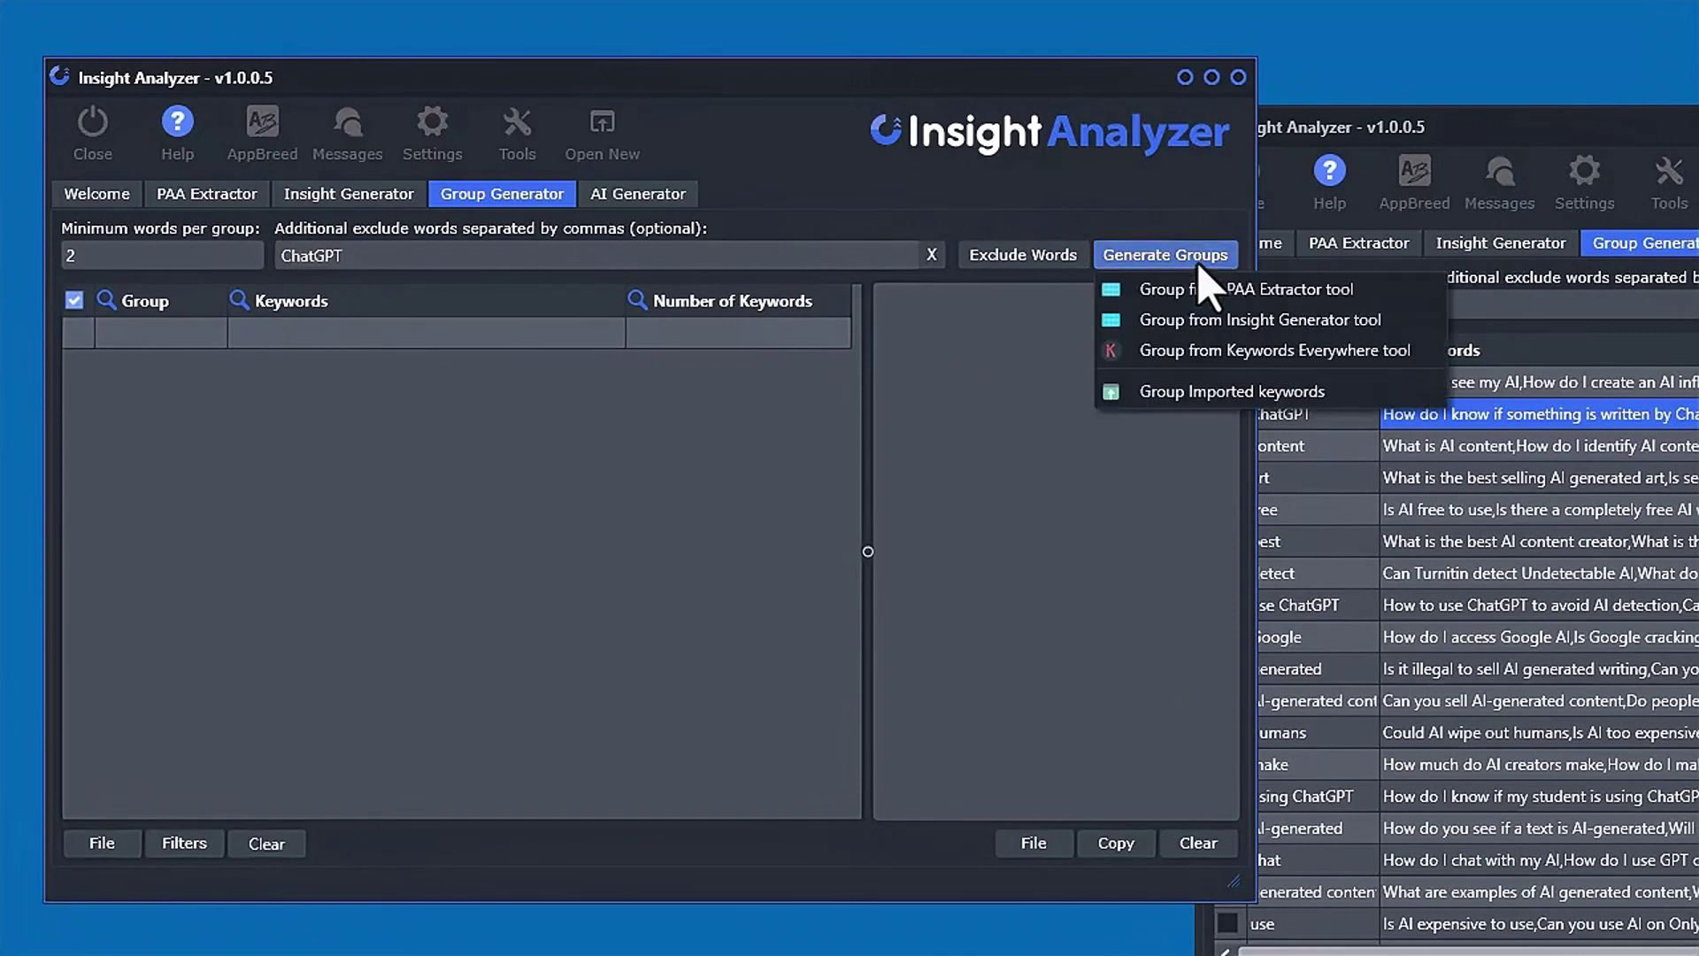
pyautogui.click(1206, 388)
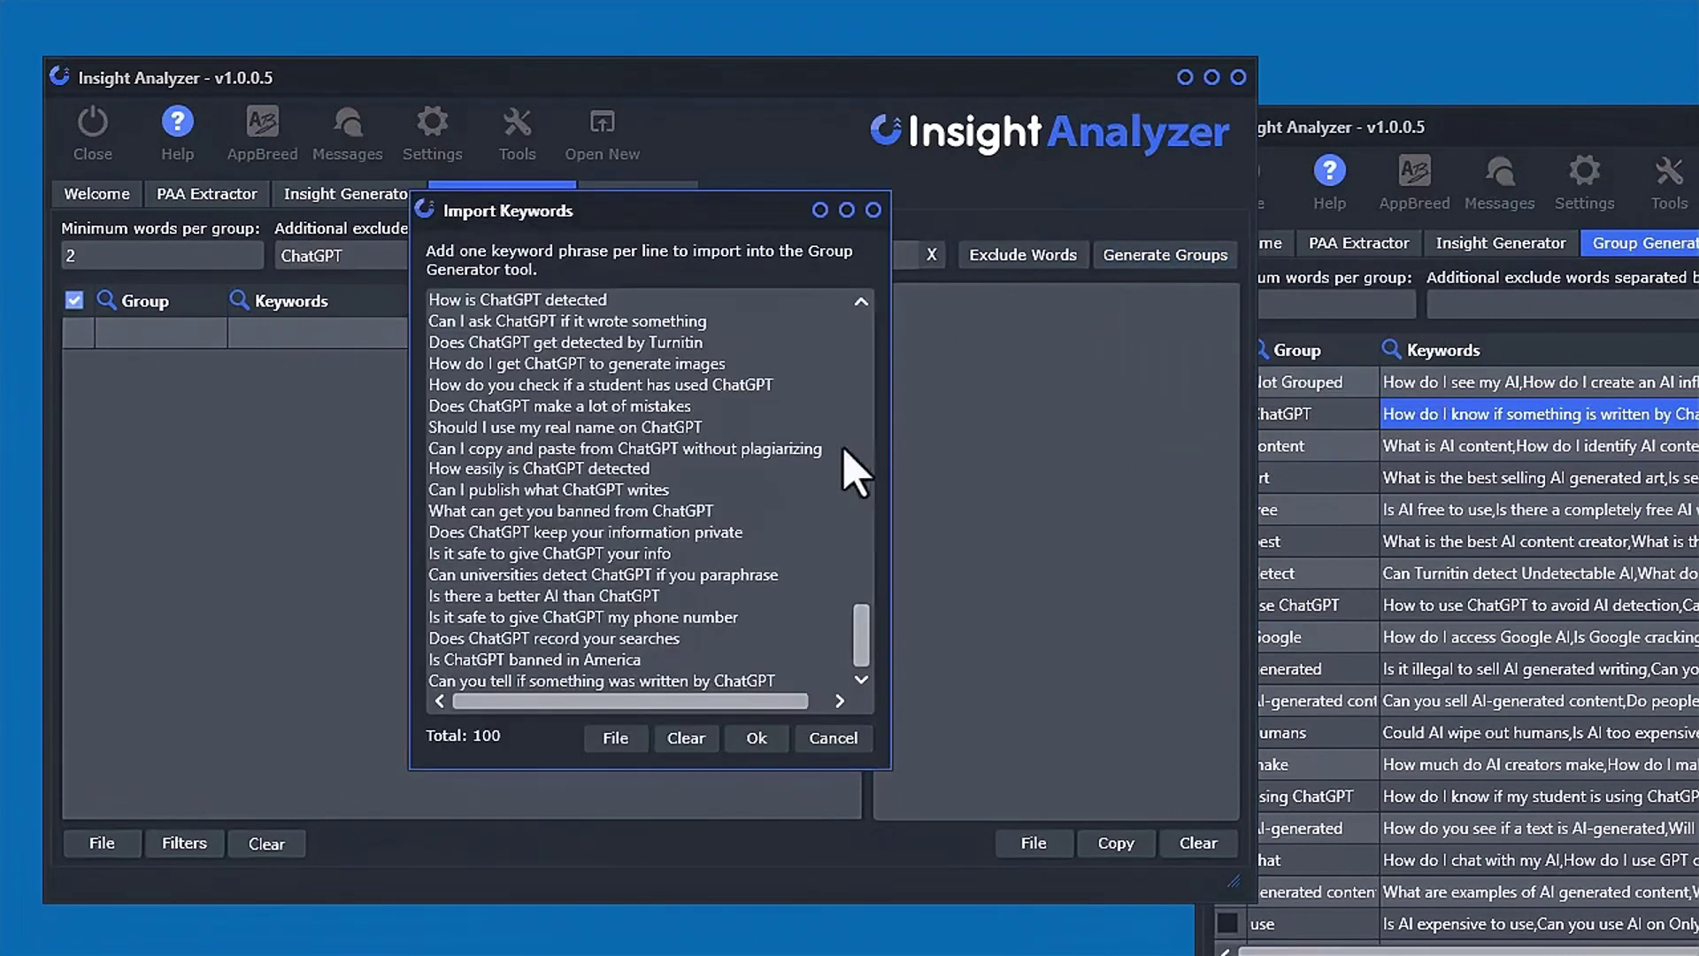
pyautogui.click(748, 740)
# Examine the questions in the ask wrote, Turnitin, copy paste, Elon Musk, generate images and student used groups, and enlarge the window
pyautogui.click(342, 397)
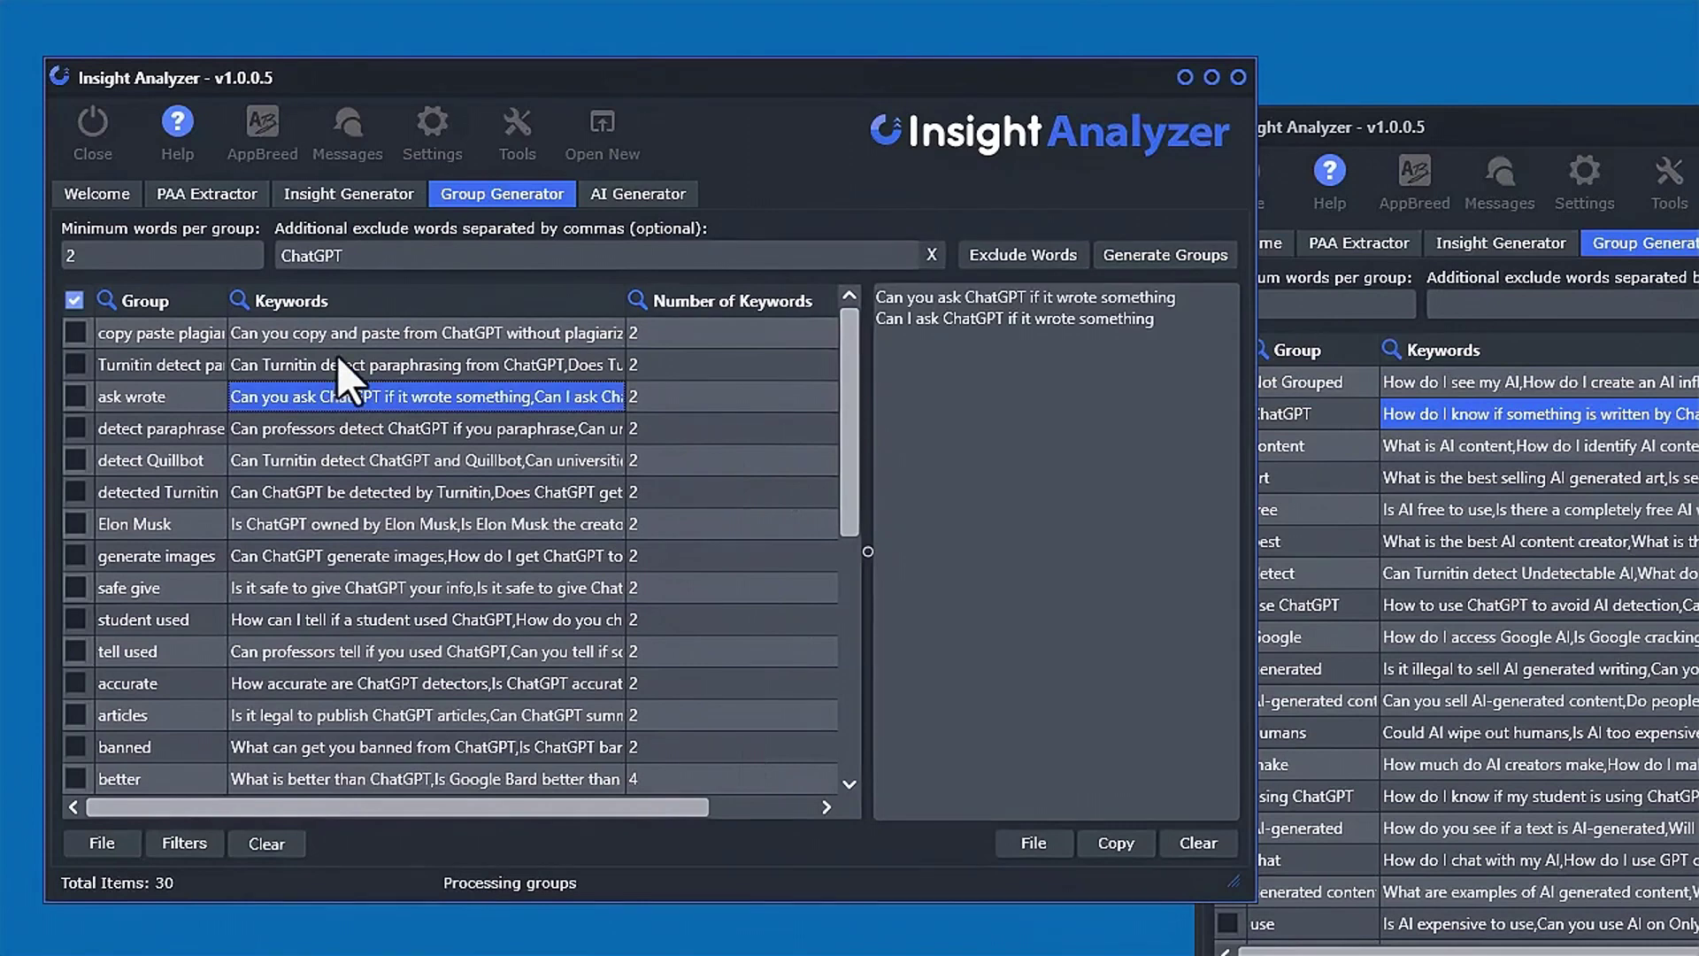
pyautogui.click(340, 363)
pyautogui.click(337, 334)
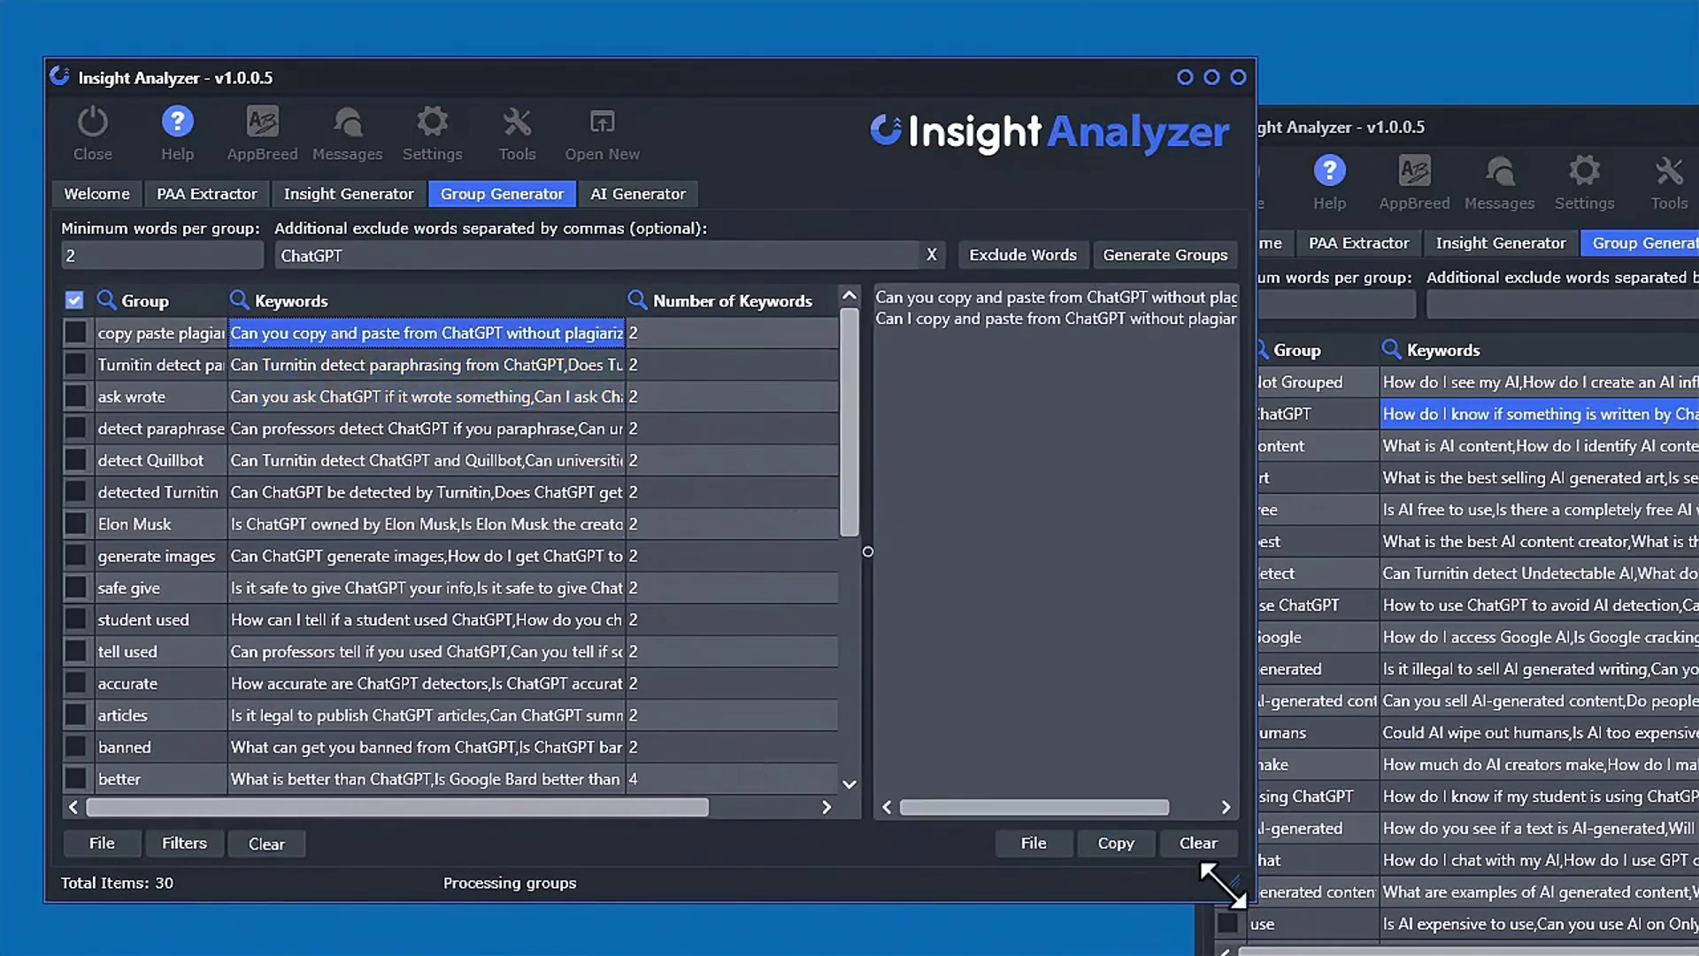
pyautogui.moveTo(1226, 885); pyautogui.dragTo(1664, 937)
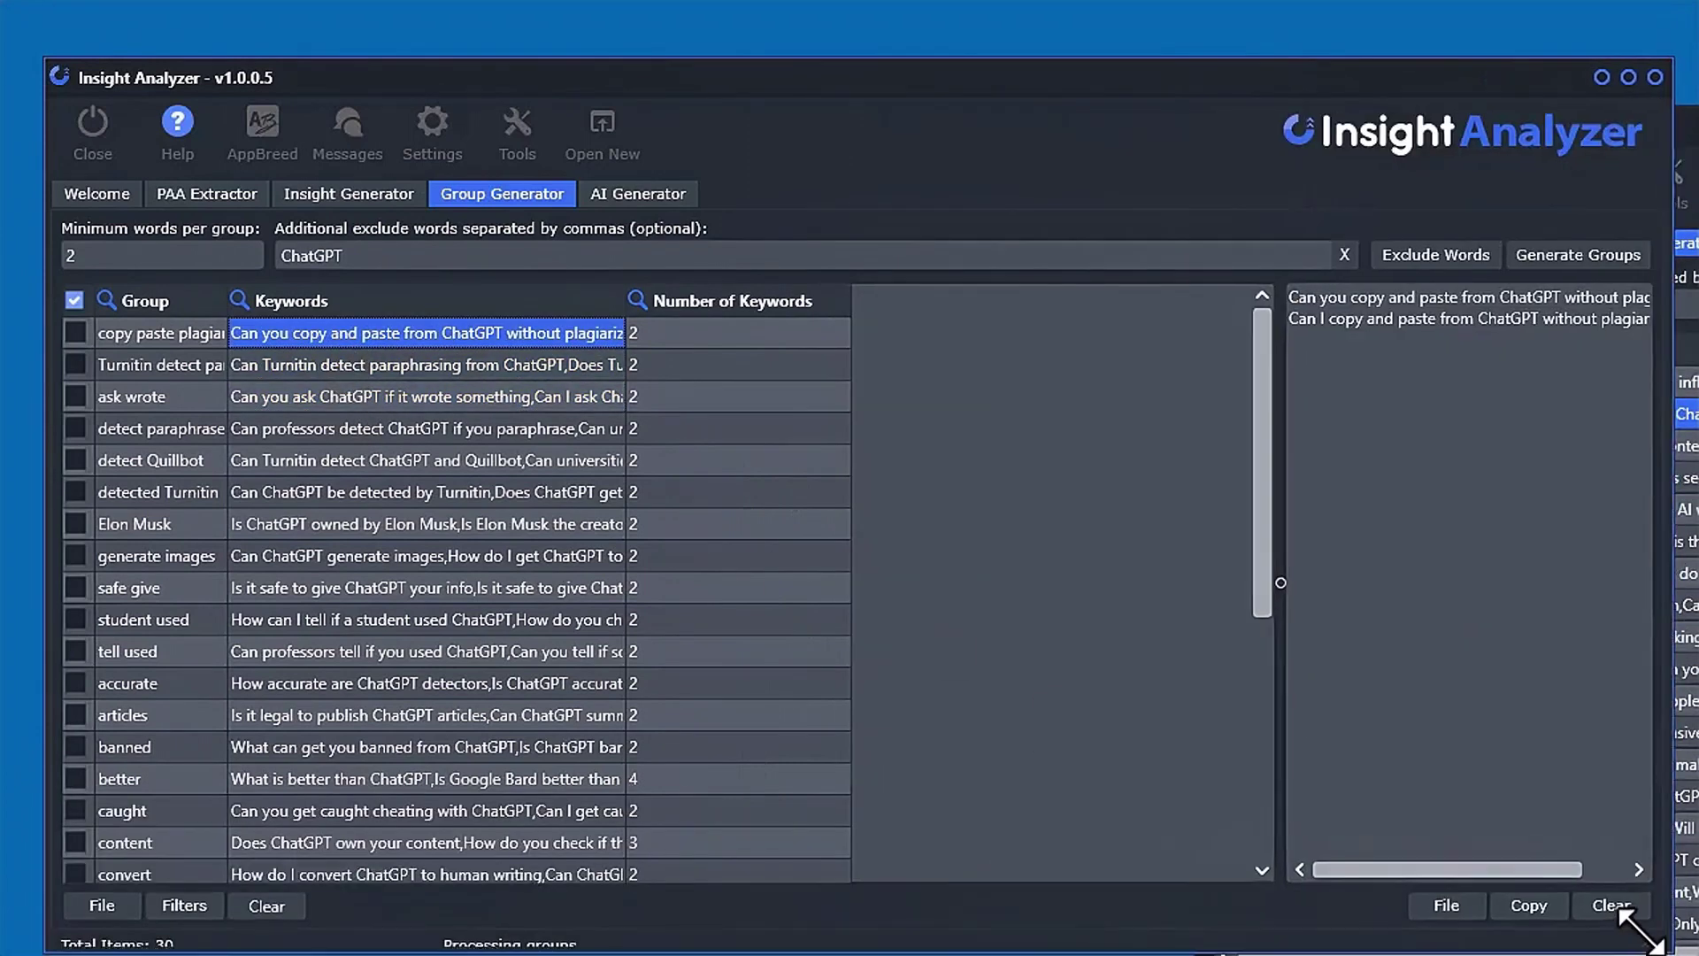
pyautogui.click(390, 495)
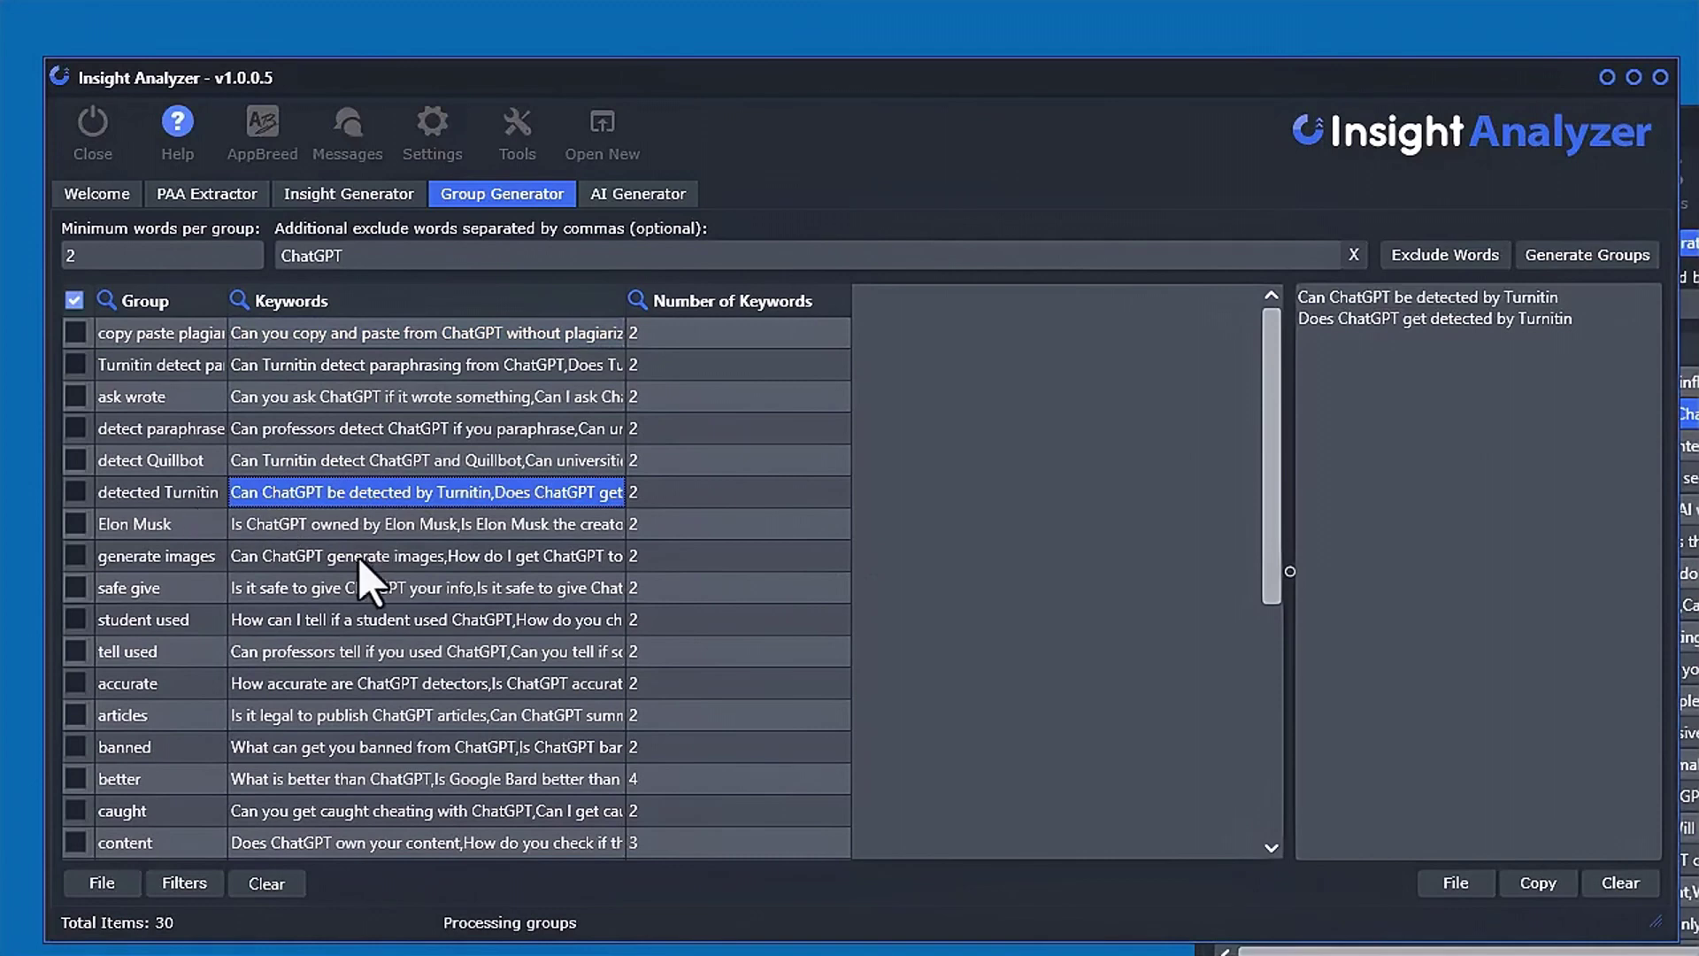
pyautogui.click(391, 528)
pyautogui.click(393, 556)
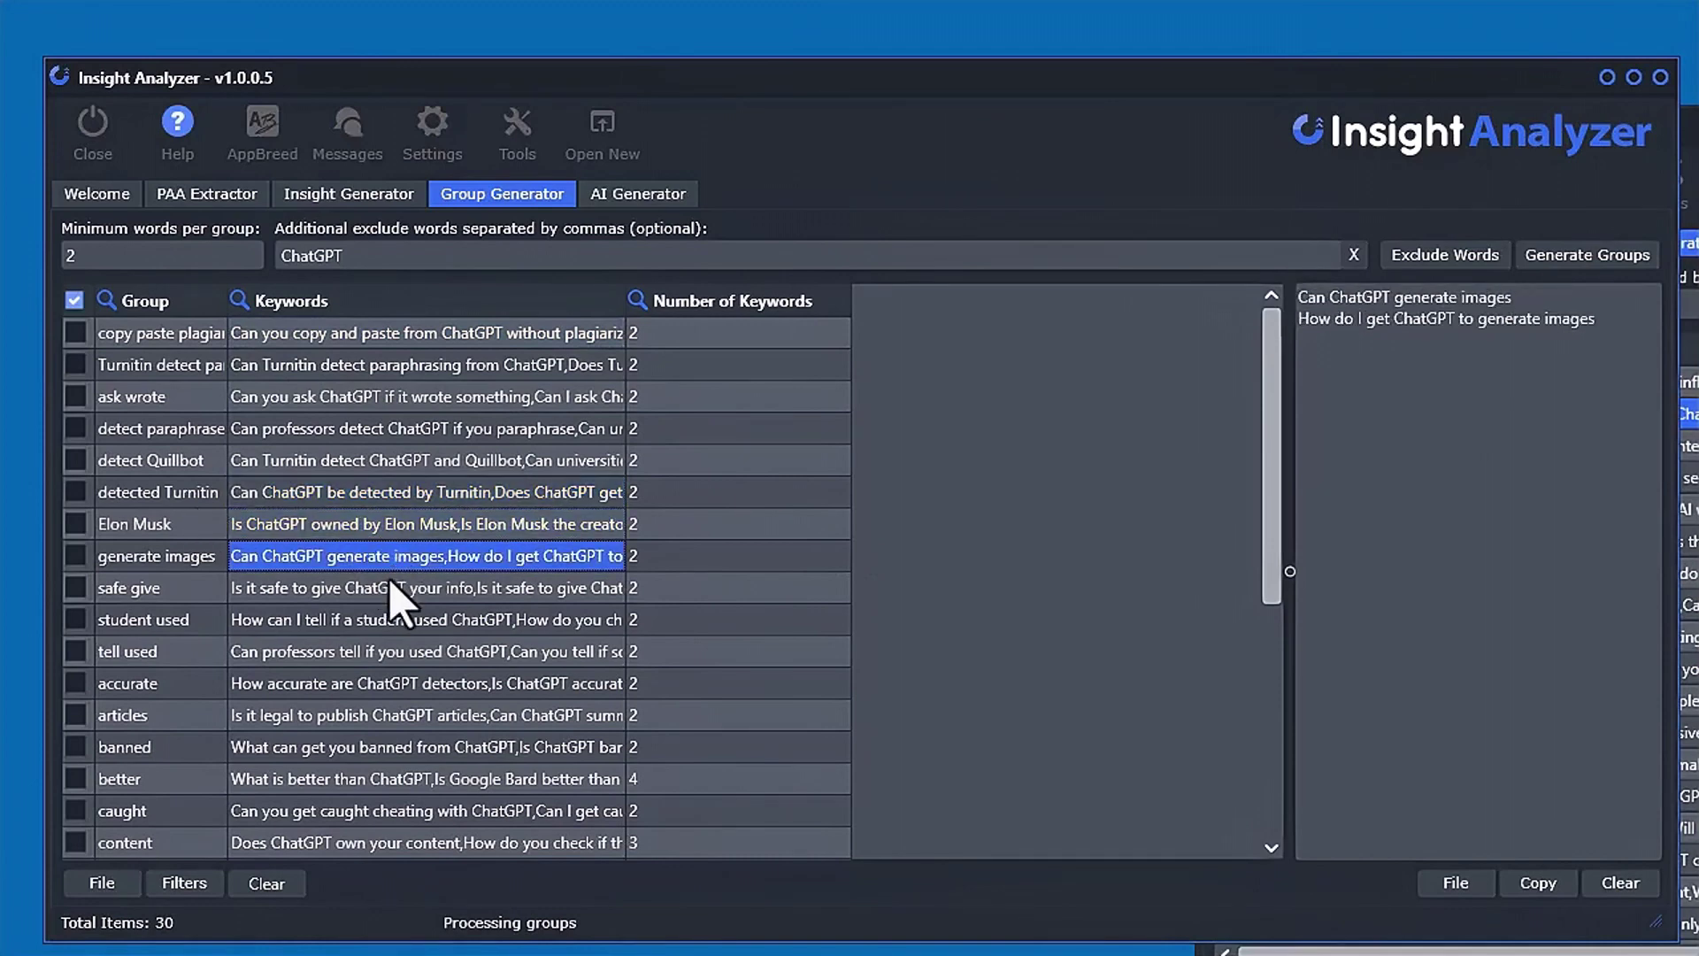
pyautogui.click(397, 619)
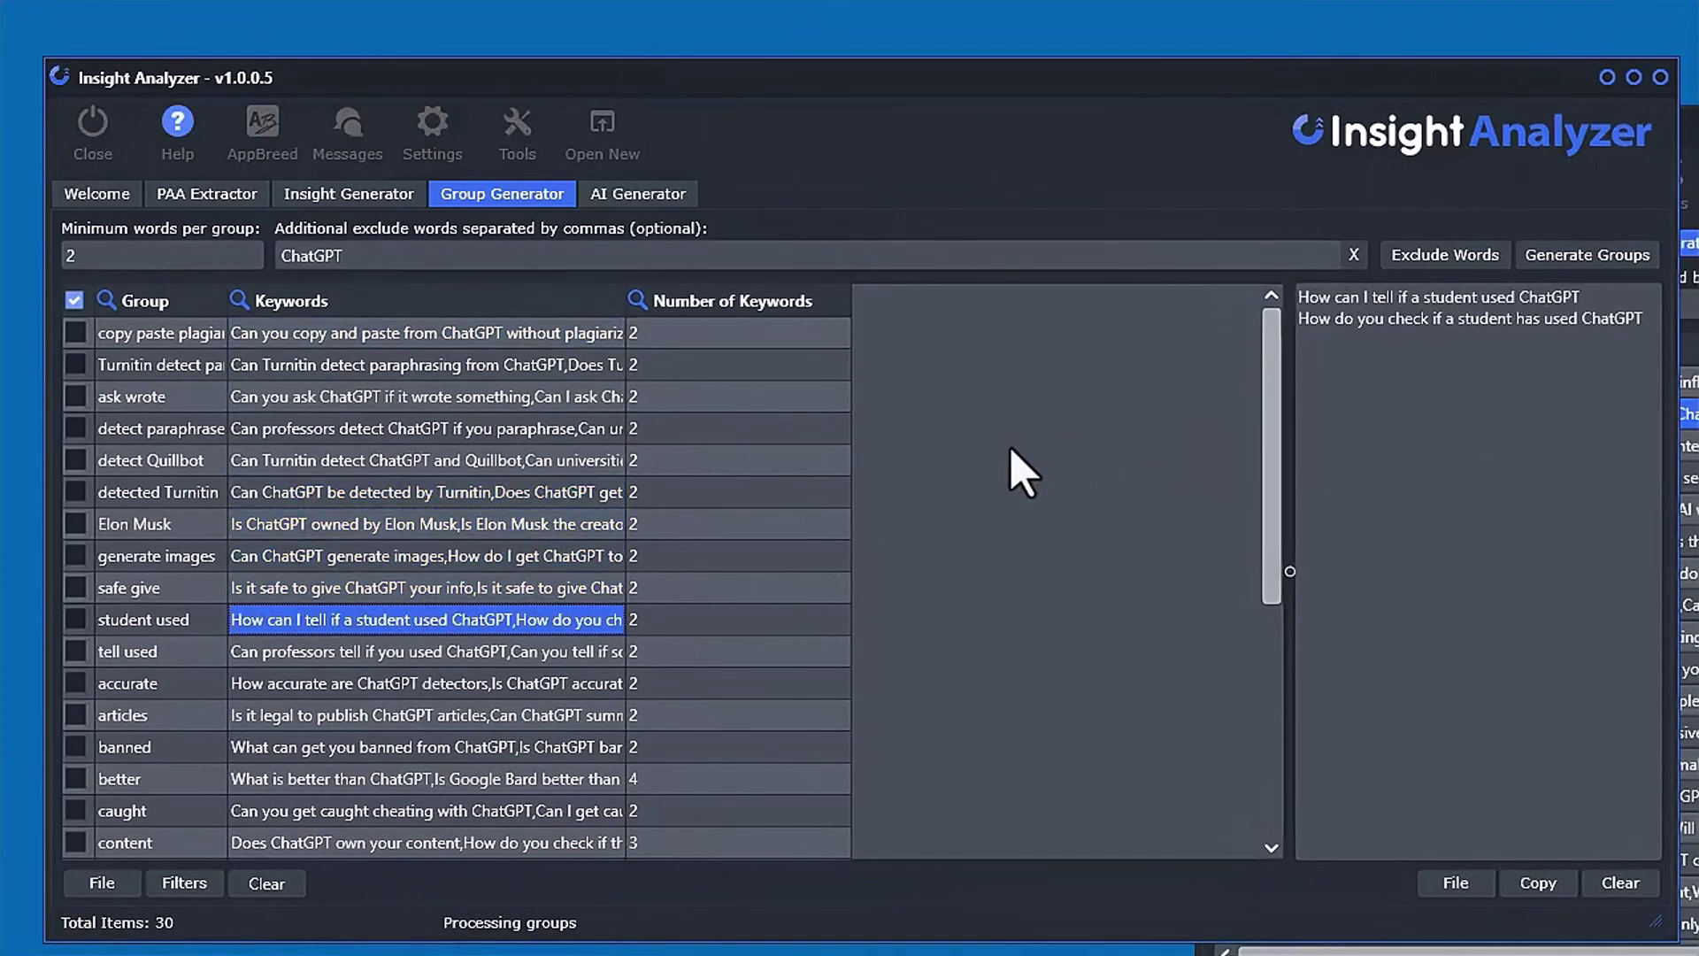
# Clear all group data and retrieve search volume data for the copied ChatGPT questions with the Keywords Everywhere tool
pyautogui.click(281, 884)
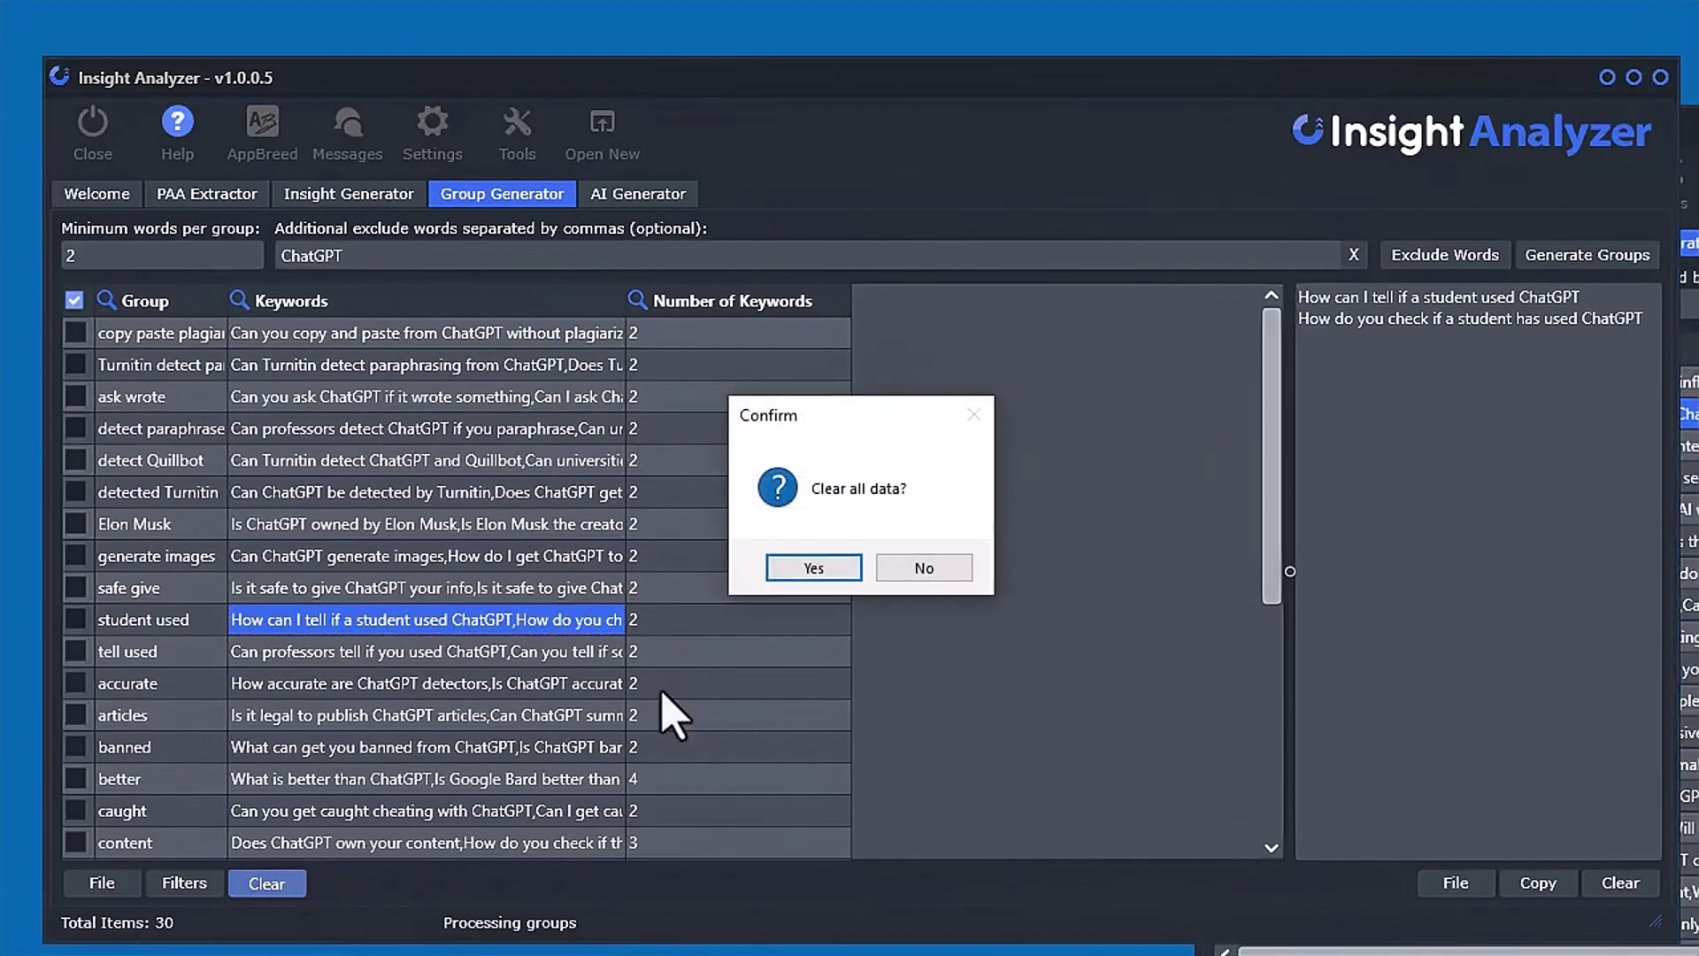
pyautogui.click(814, 567)
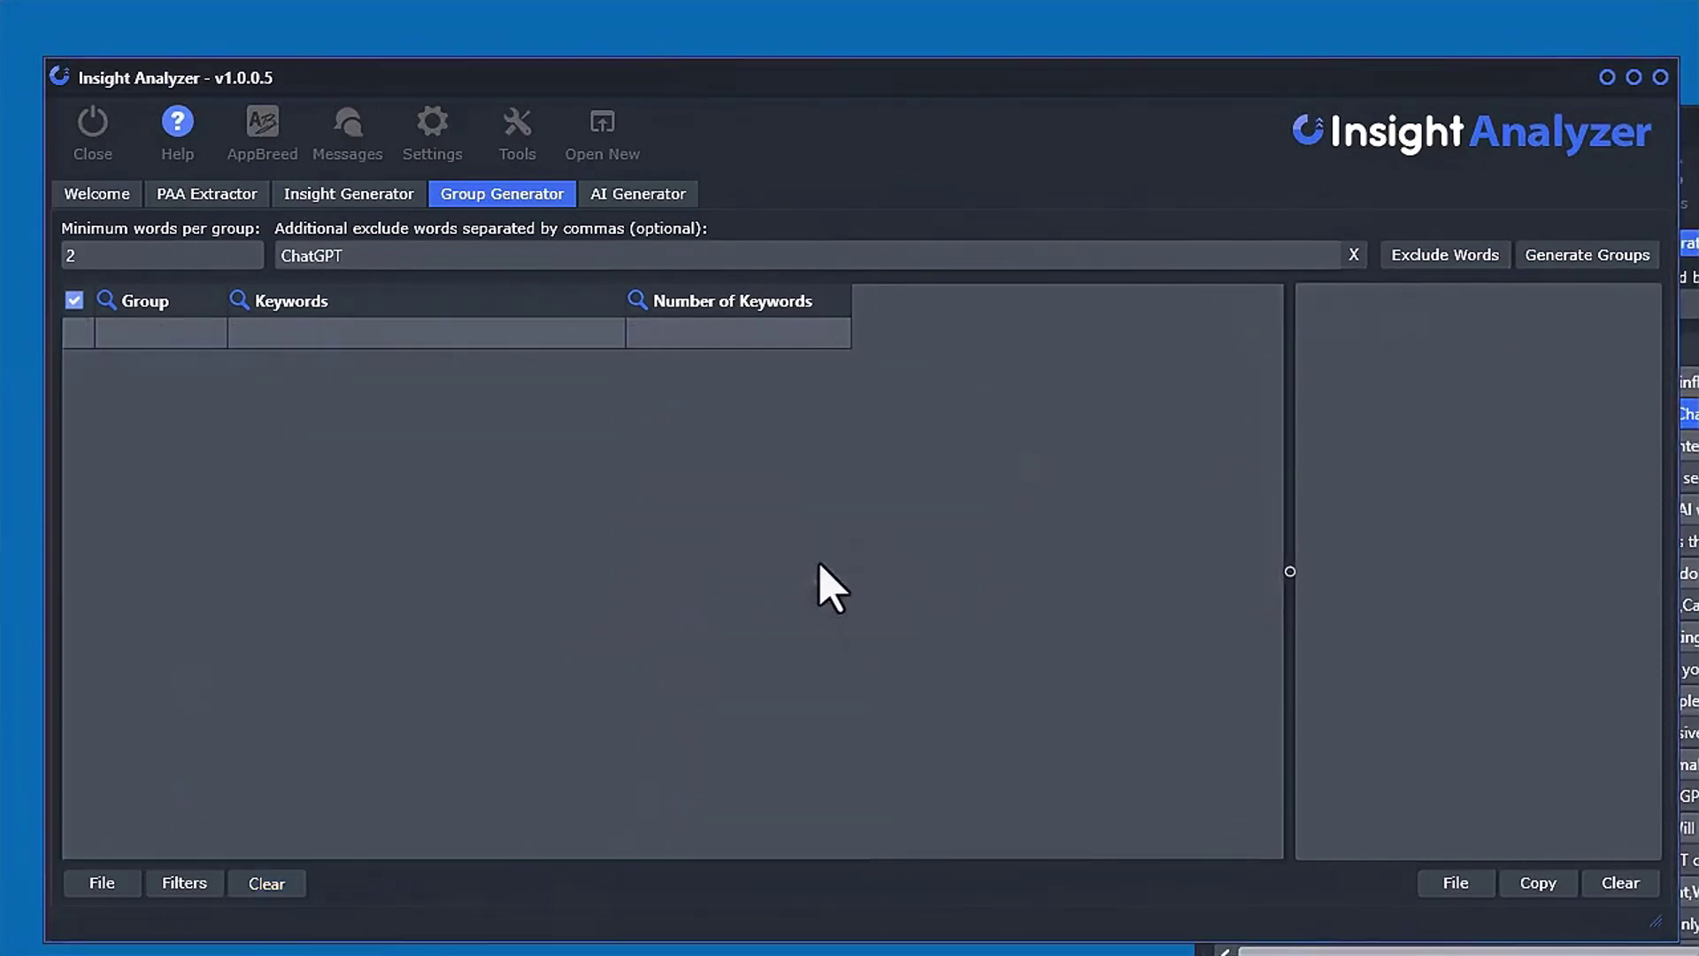
pyautogui.click(522, 147)
pyautogui.click(566, 183)
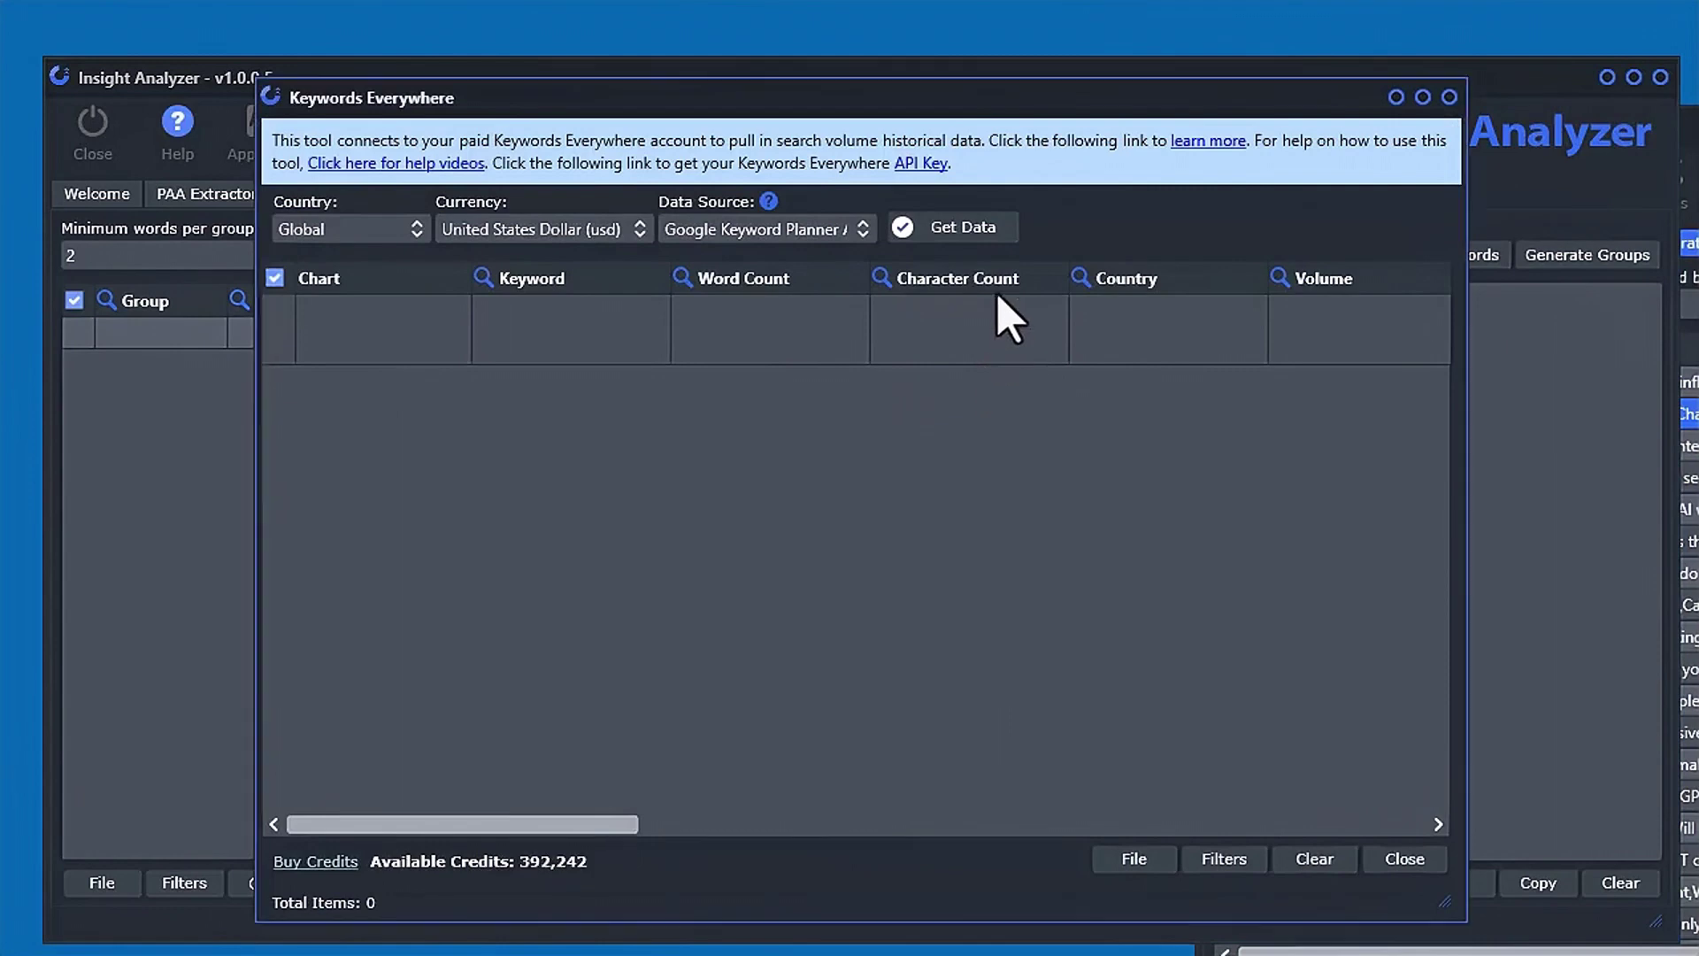
pyautogui.click(977, 237)
pyautogui.hotkey('ctrl', 'v')
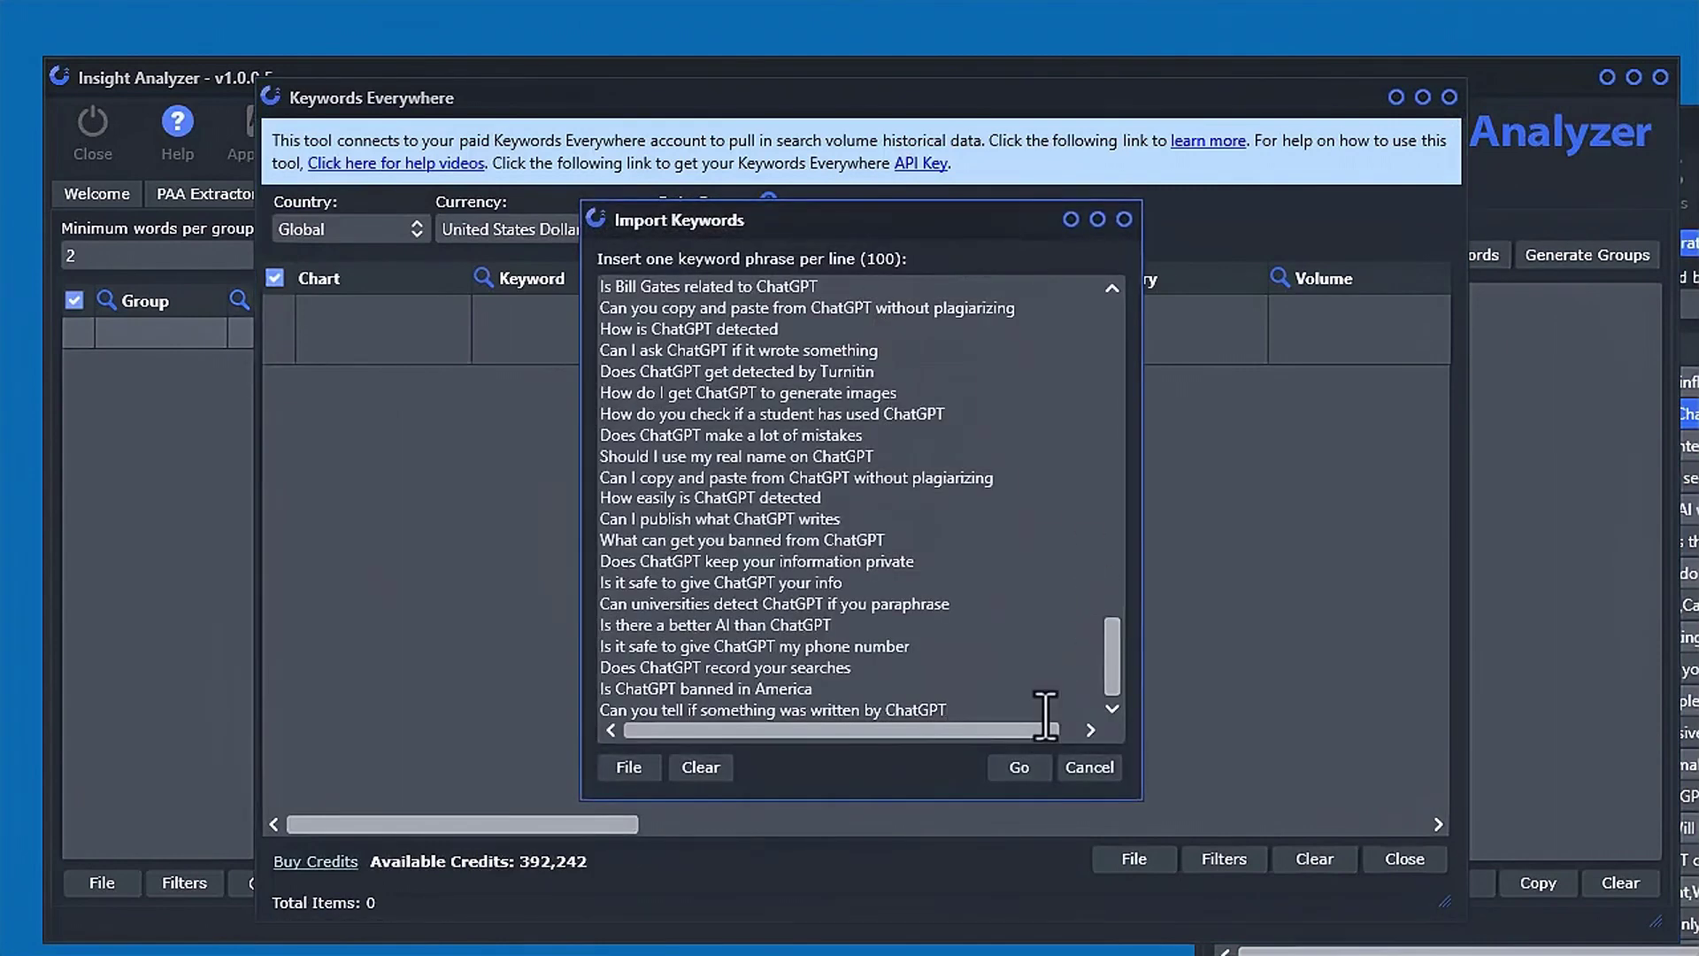
pyautogui.click(1029, 764)
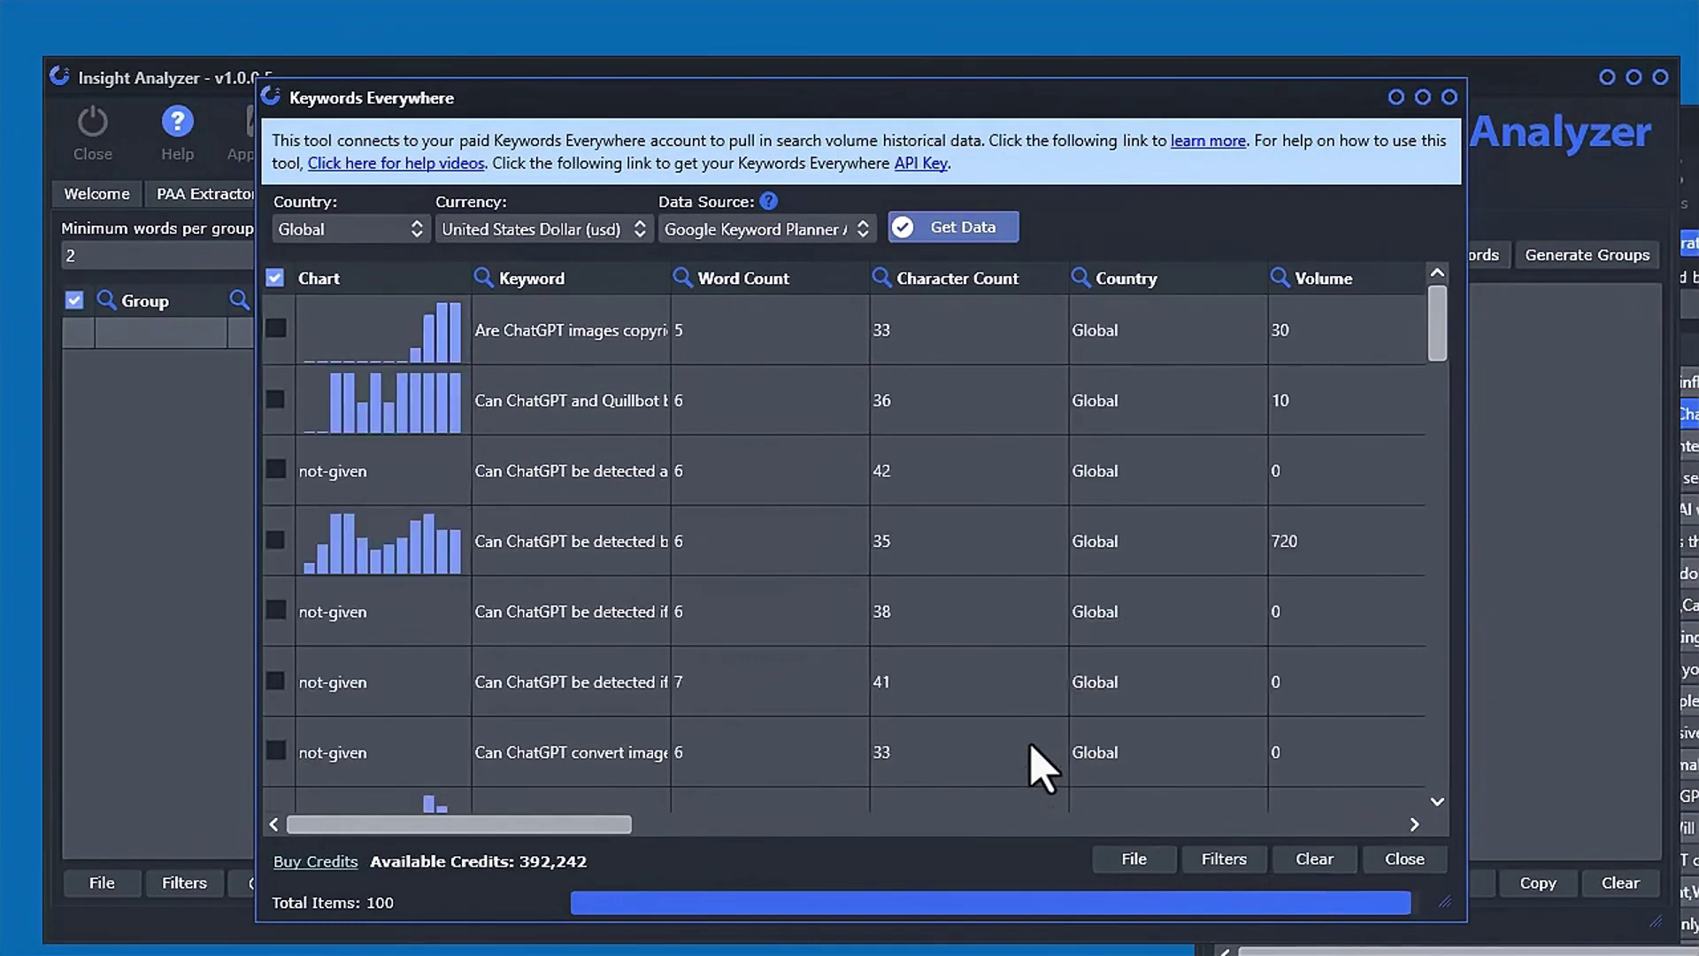
# Generate groups from the Keywords Everywhere data with a minimum of 2 words per group and ChatGPT excluded
pyautogui.click(1513, 80)
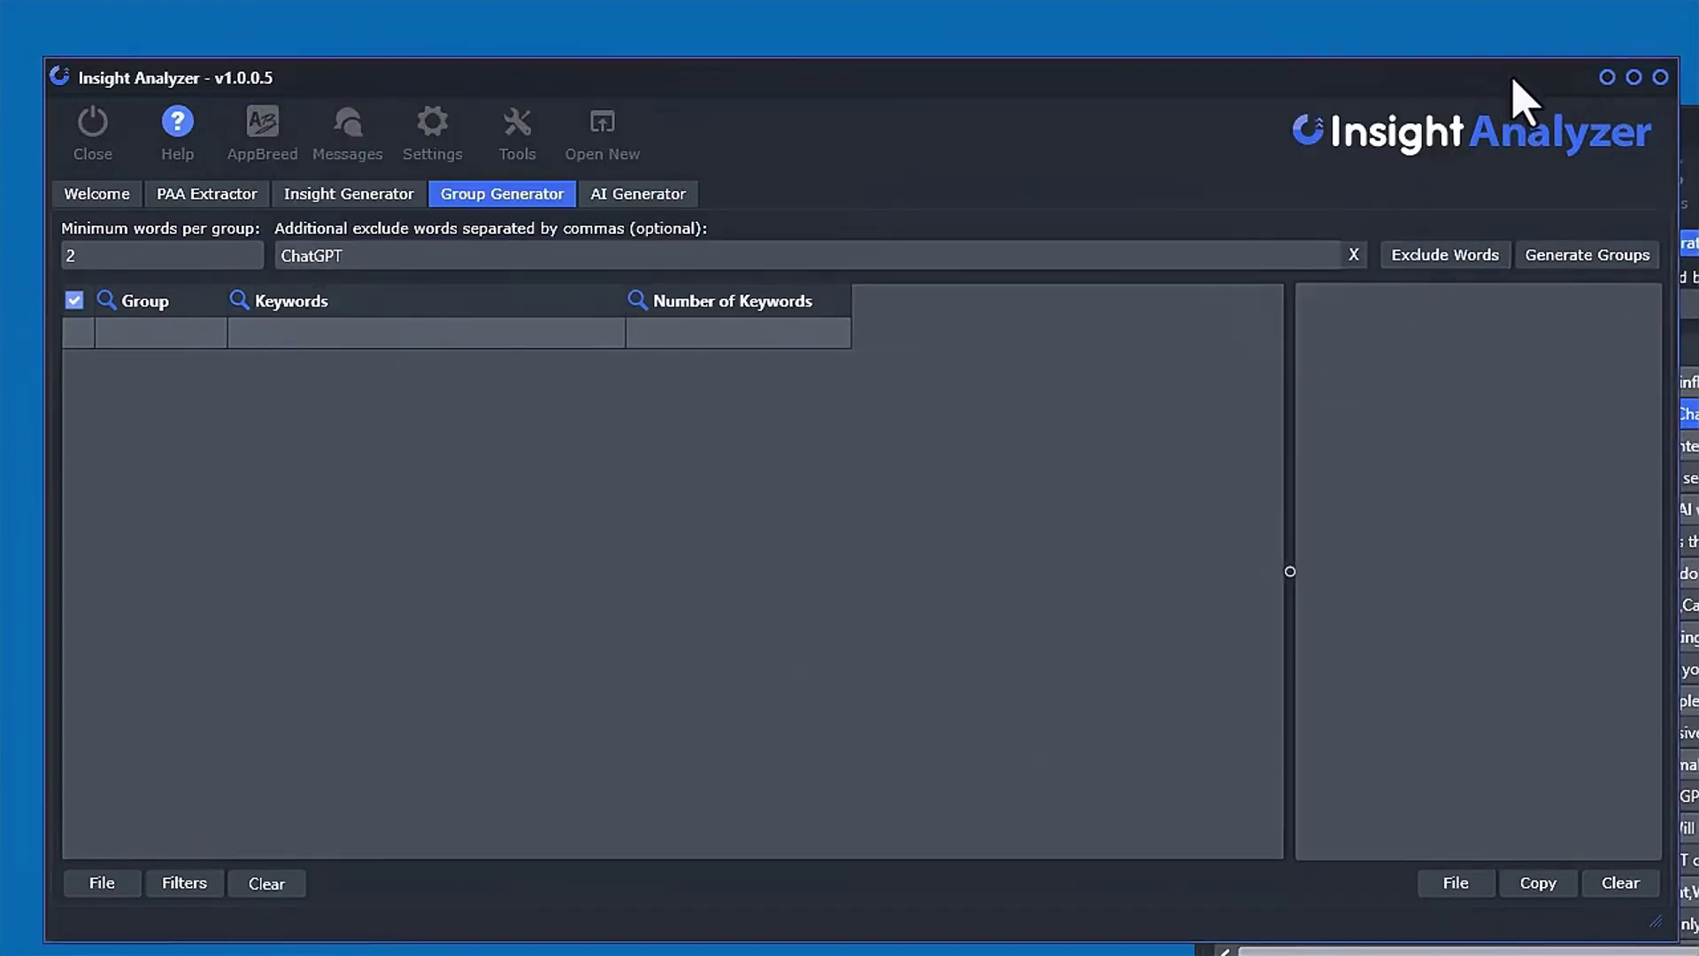
pyautogui.click(1573, 254)
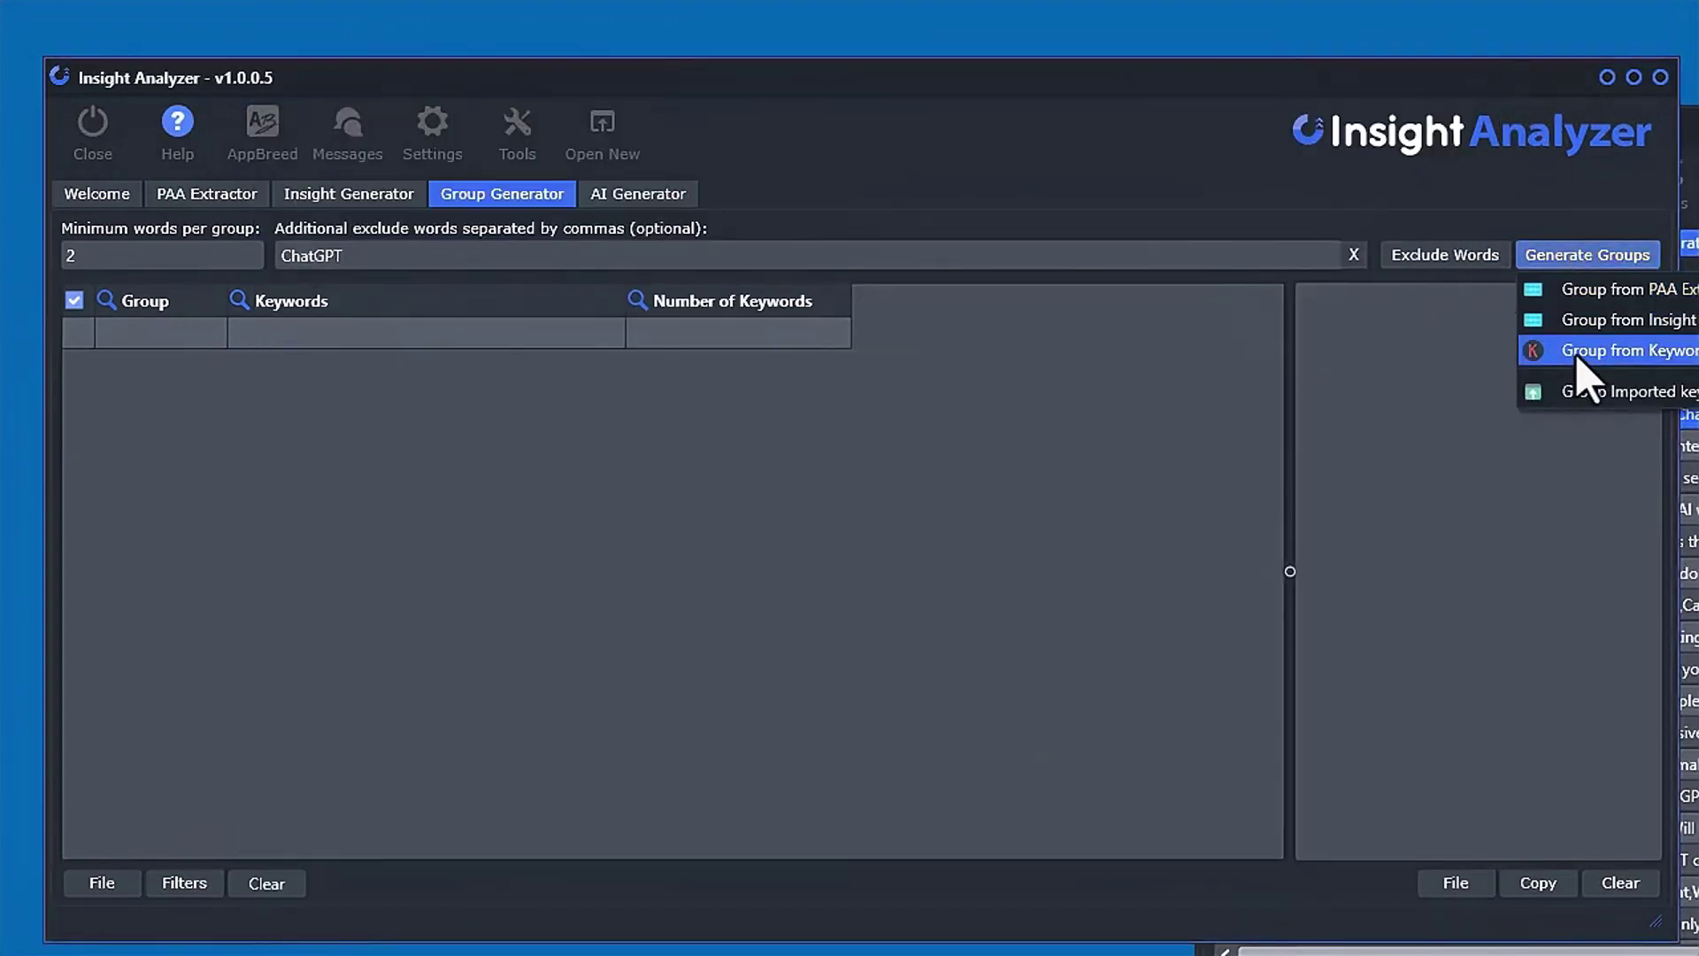
pyautogui.click(1534, 85)
pyautogui.moveTo(1345, 88); pyautogui.dragTo(1061, 75)
pyautogui.click(1301, 241)
pyautogui.click(1407, 340)
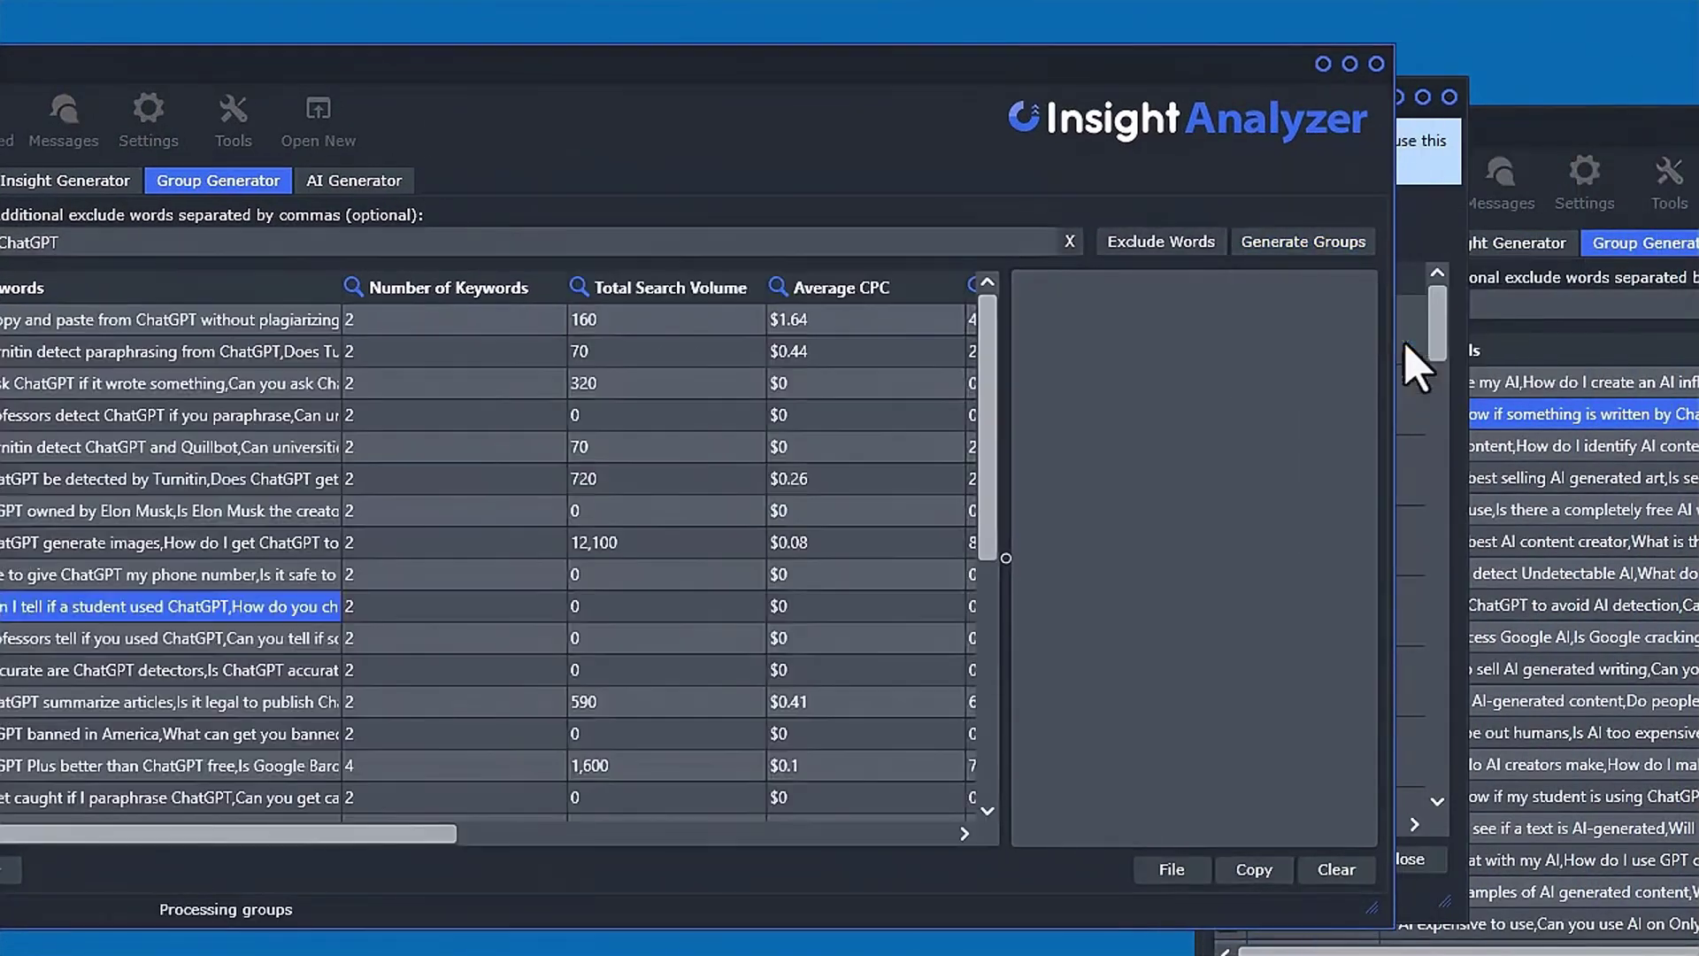
# Sort the groups by total search volume, highest first, and display the free group's questions
pyautogui.moveTo(772, 98); pyautogui.dragTo(1002, 43)
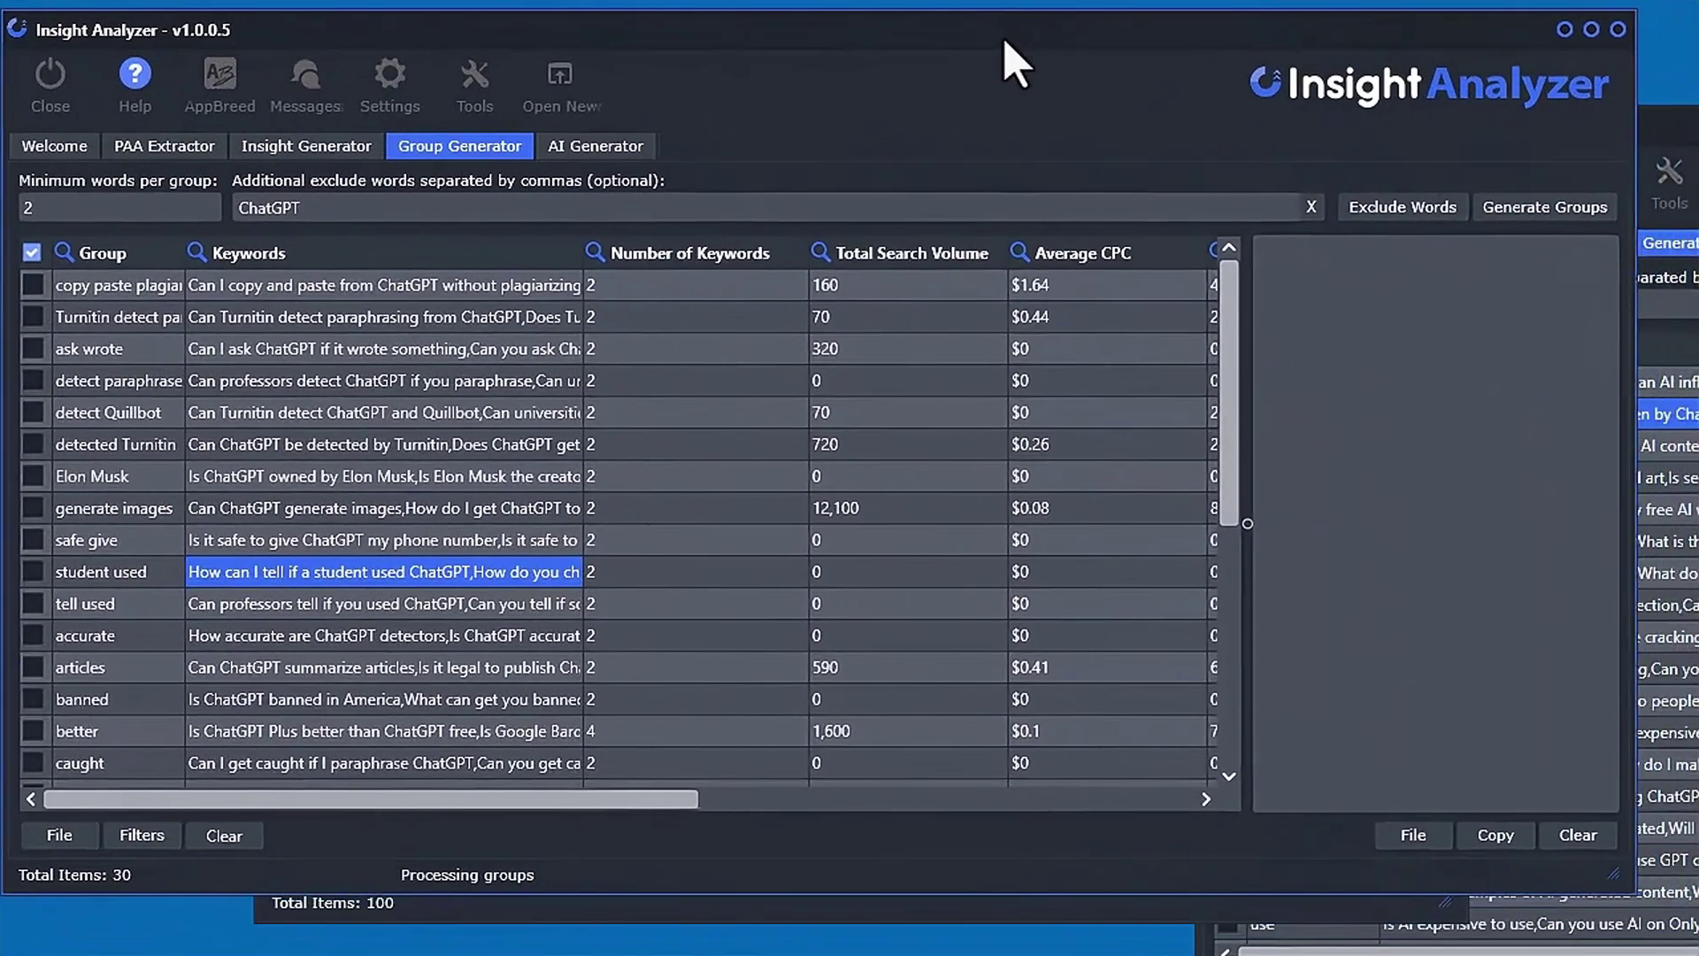
pyautogui.click(936, 251)
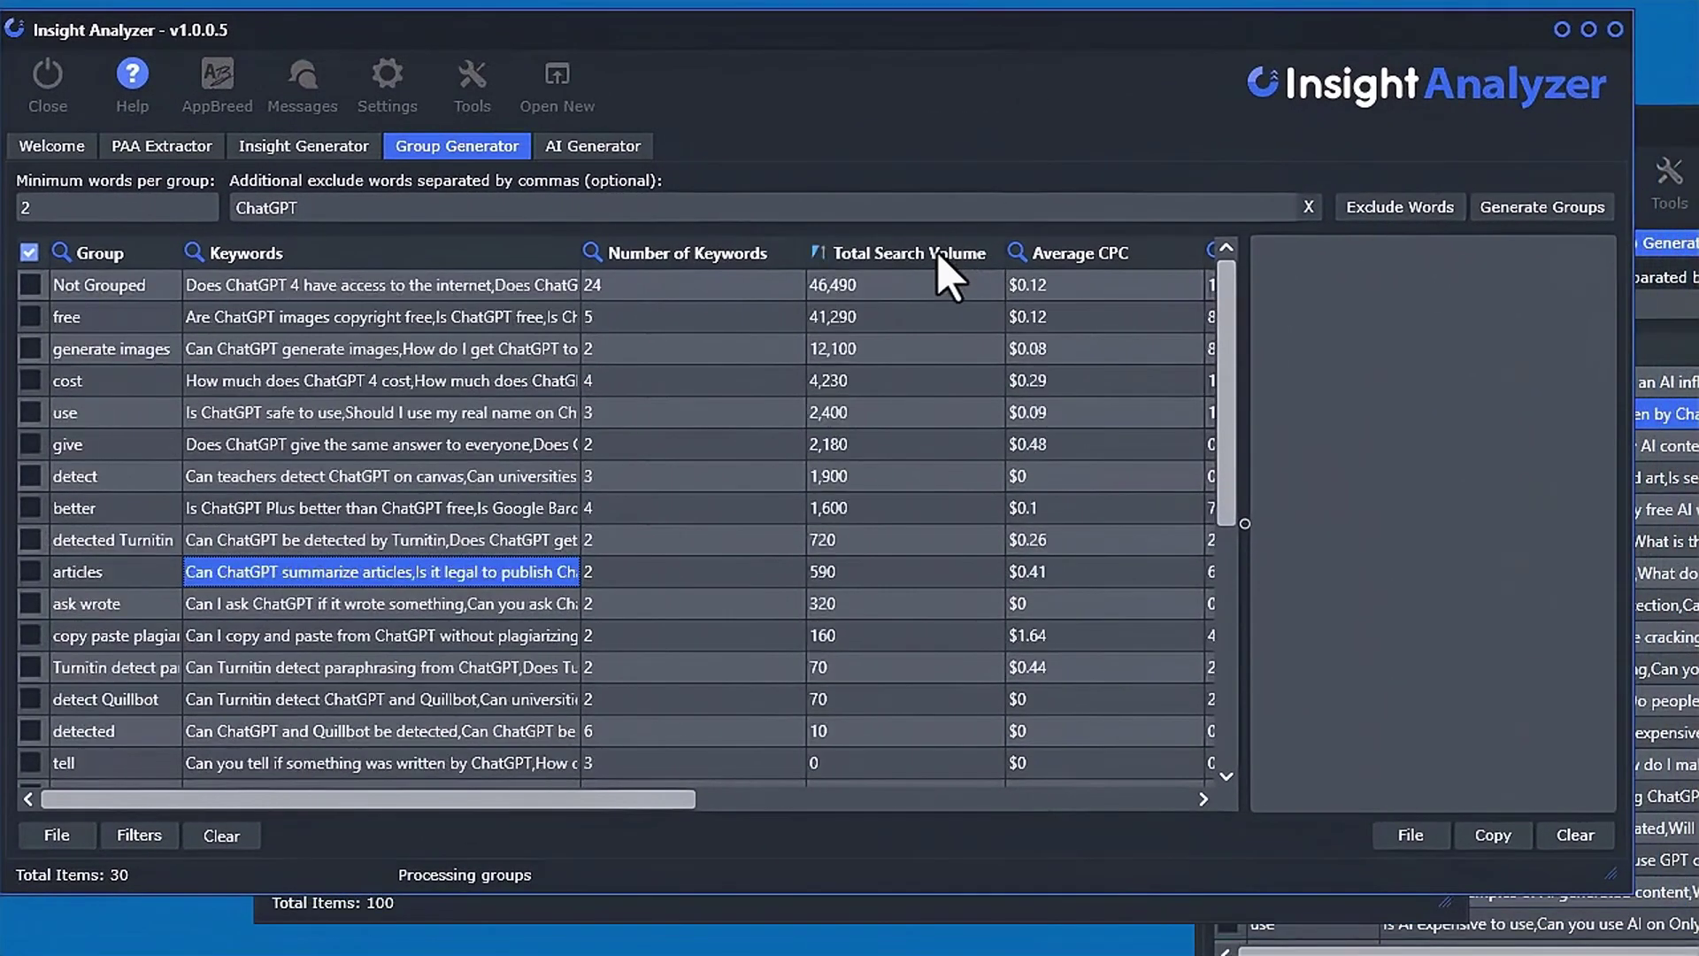
pyautogui.click(465, 317)
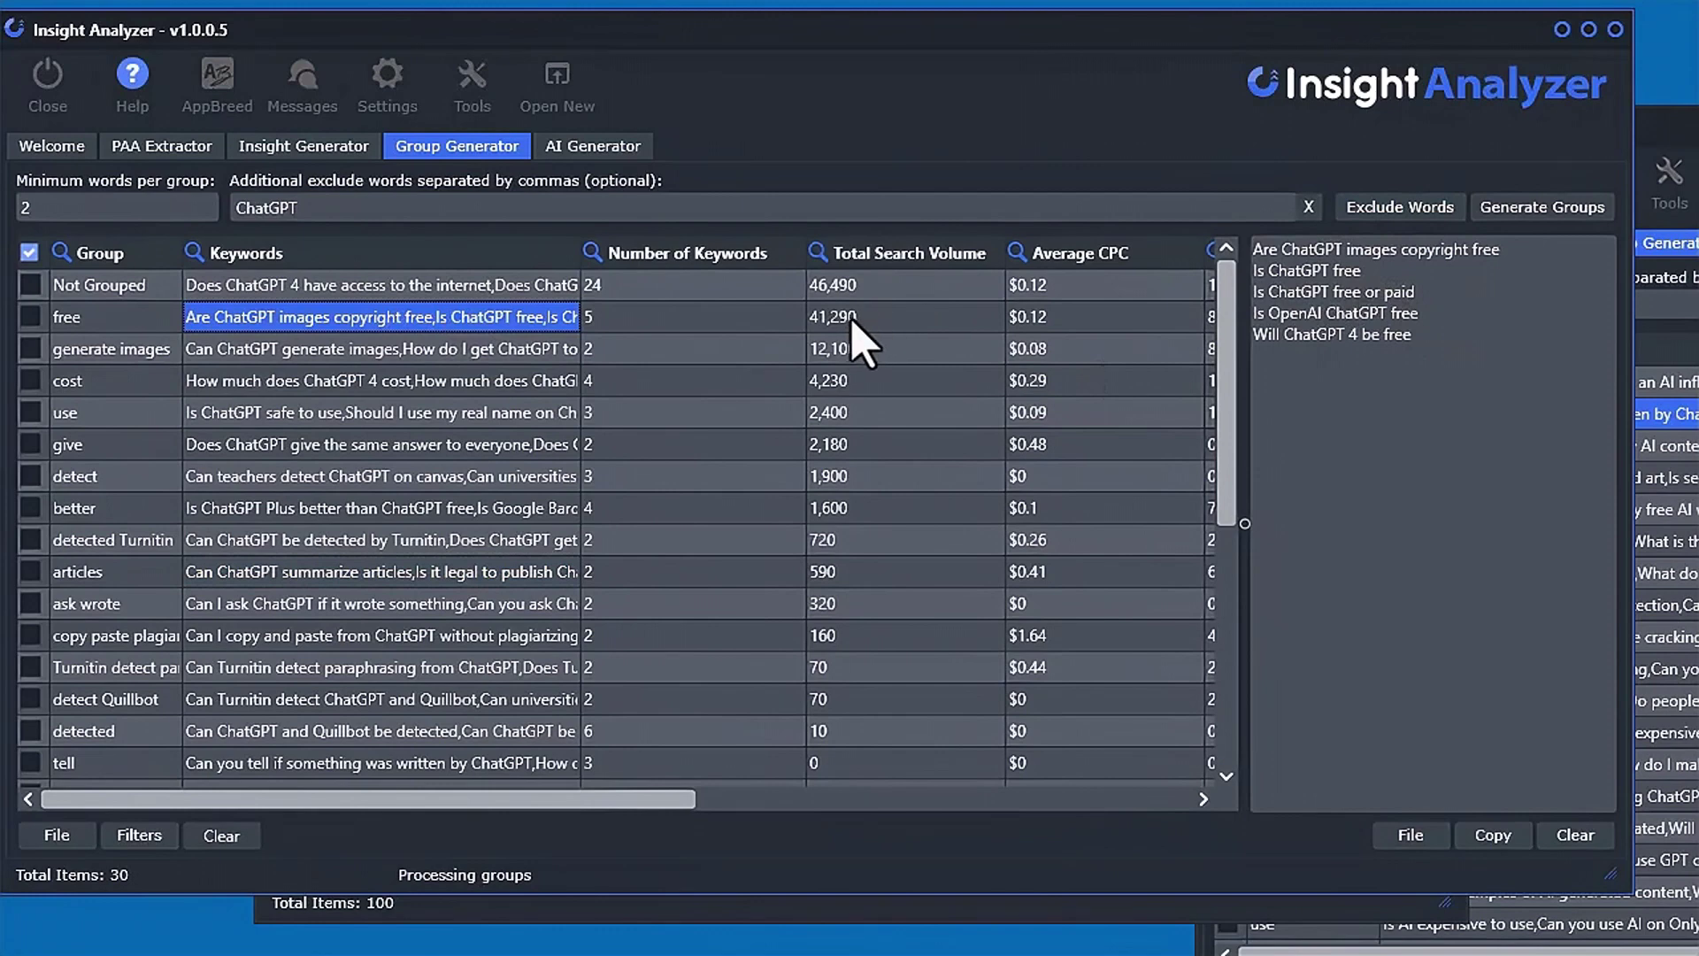
# Widen the group table, examine the questions from the generate images group through the articles group, and enlarge the window
pyautogui.moveTo(1244, 528); pyautogui.dragTo(1319, 523)
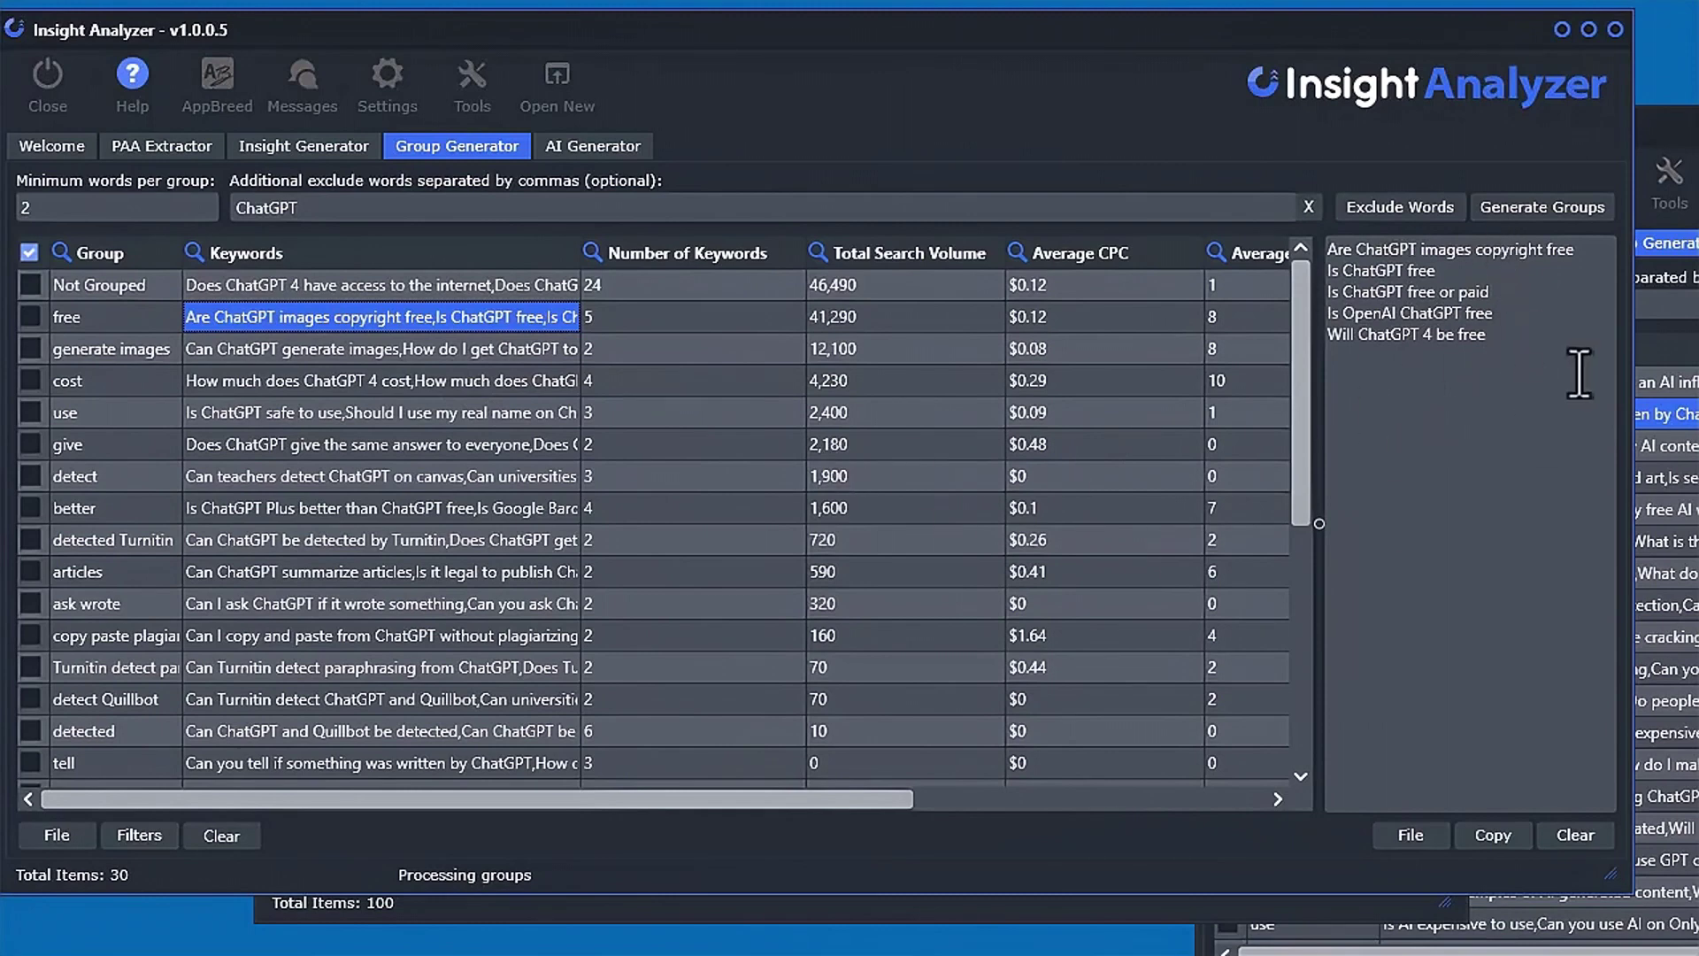
pyautogui.click(397, 356)
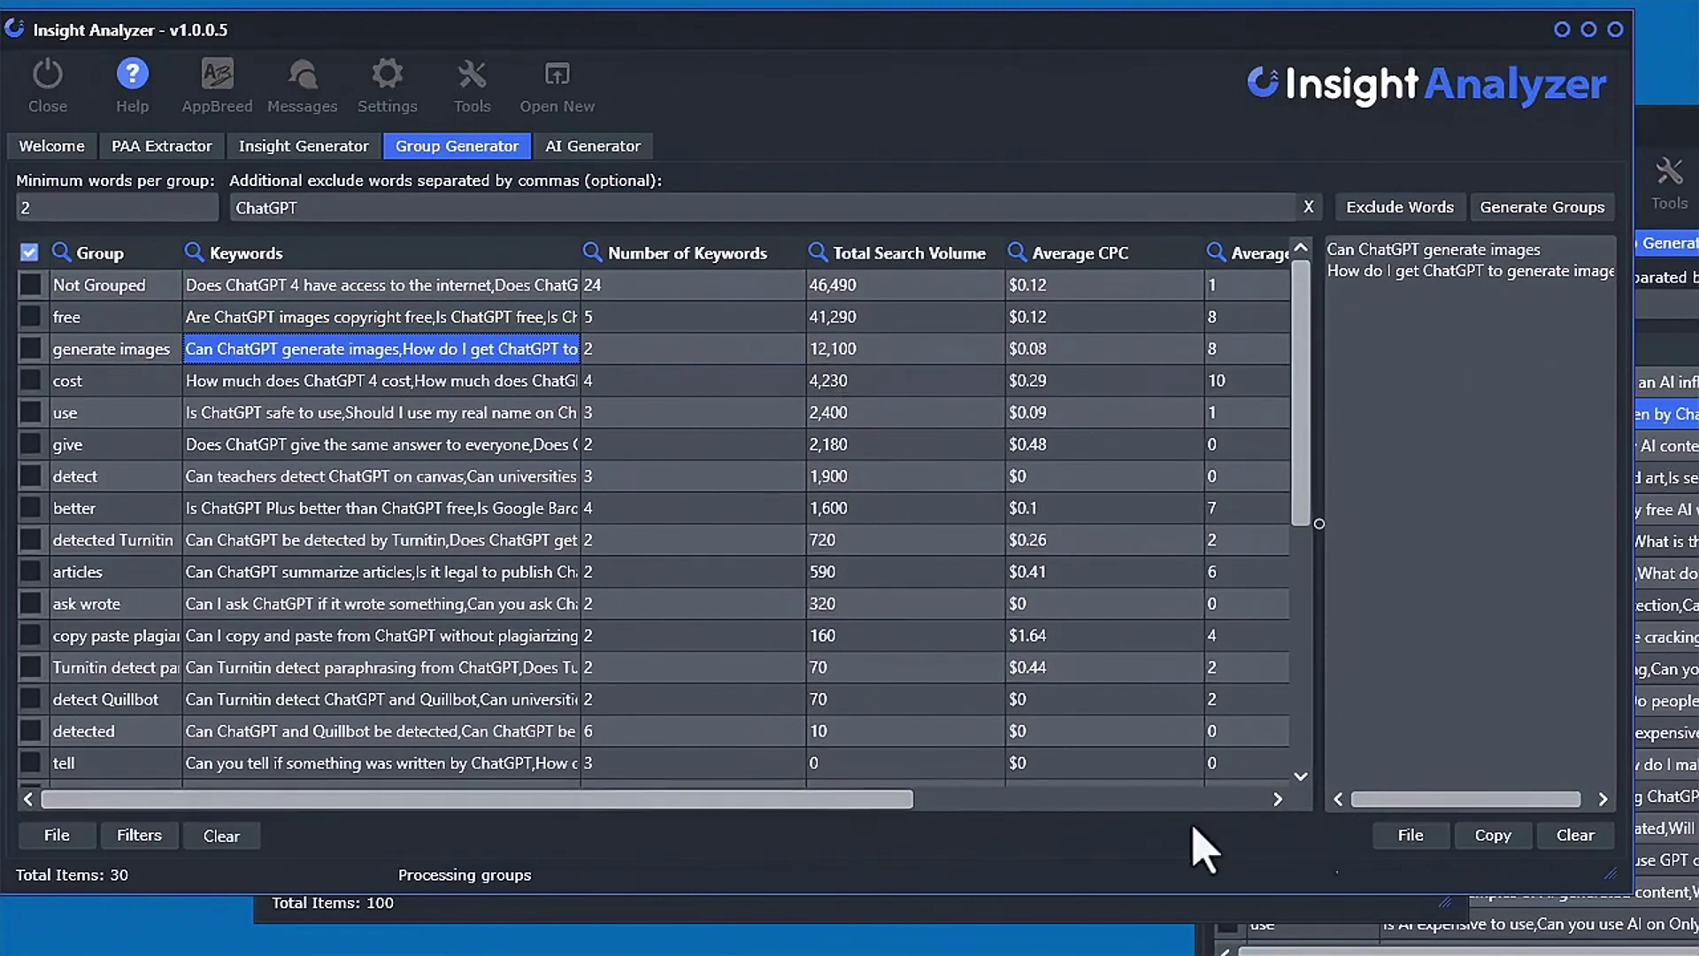
pyautogui.moveTo(1490, 800); pyautogui.dragTo(361, 408)
pyautogui.click(361, 387)
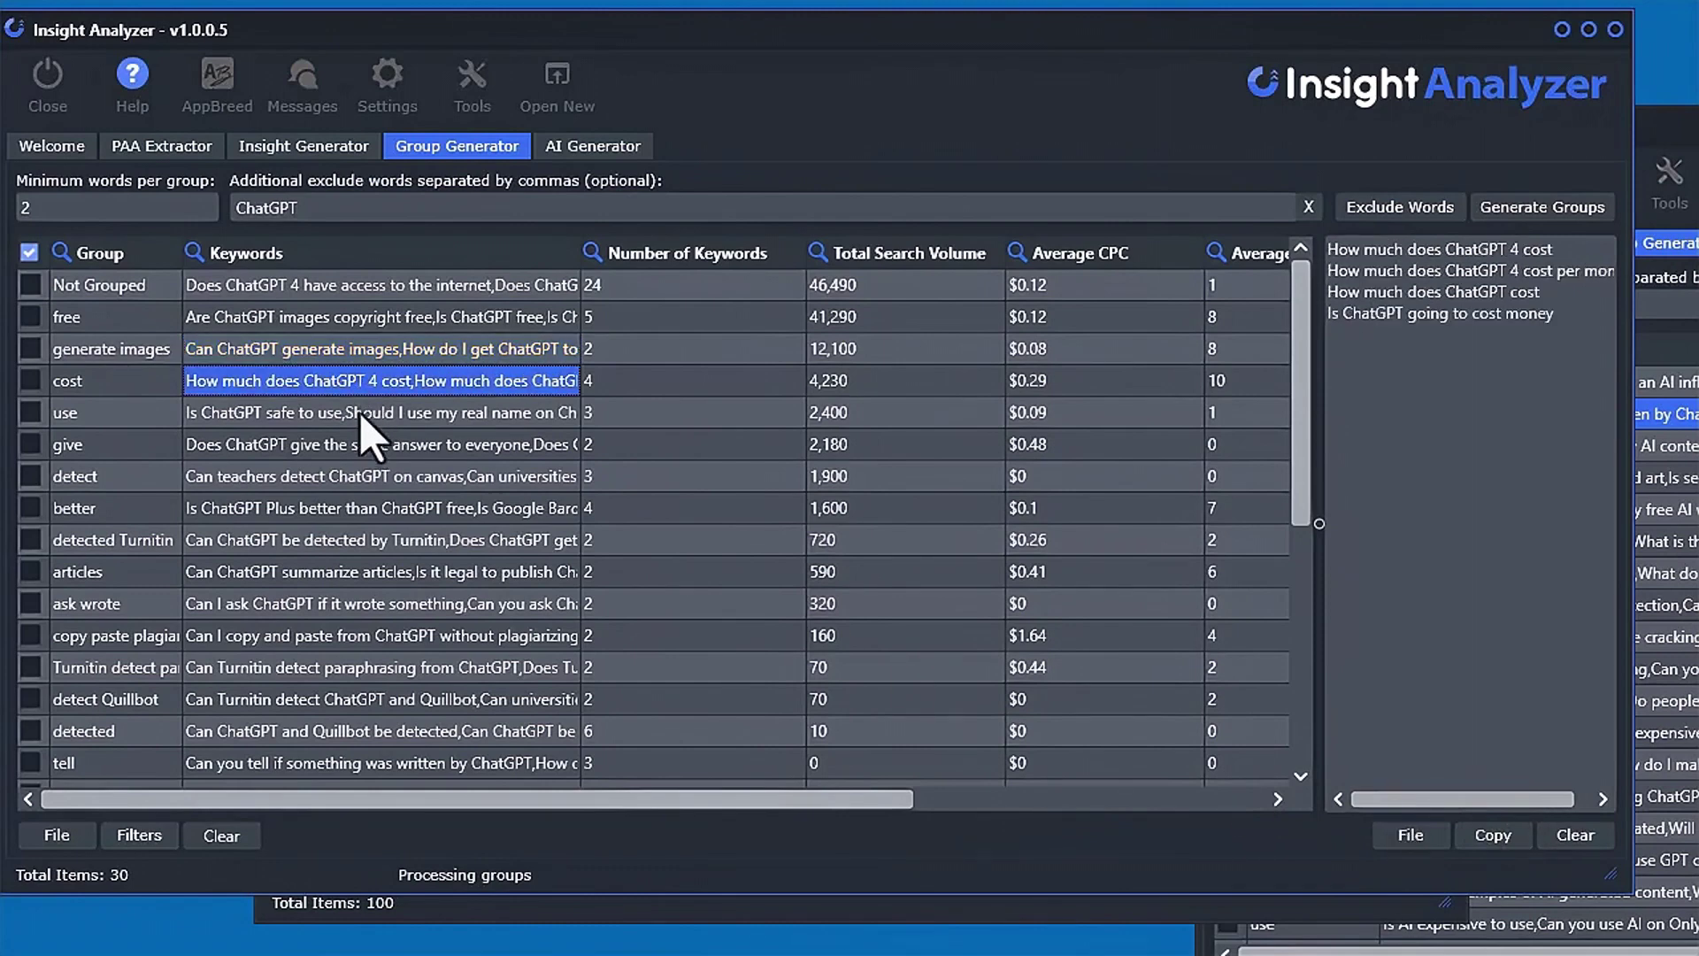
pyautogui.click(361, 412)
pyautogui.click(358, 444)
pyautogui.click(354, 476)
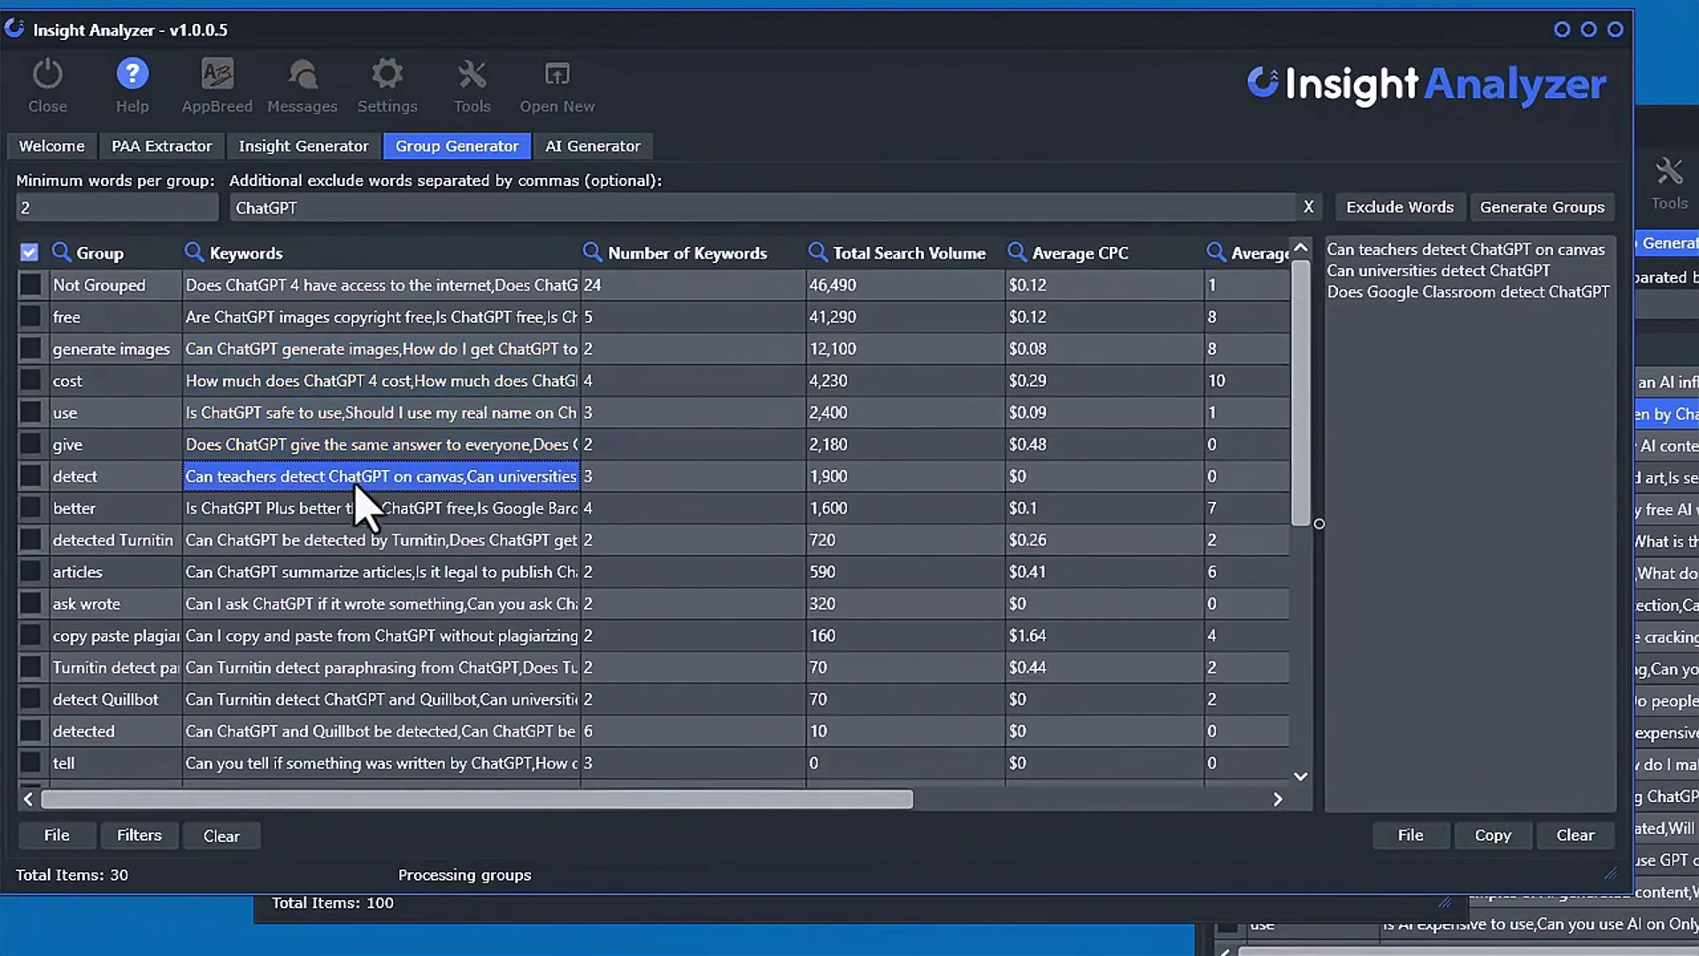
pyautogui.click(350, 508)
pyautogui.click(346, 540)
pyautogui.click(342, 583)
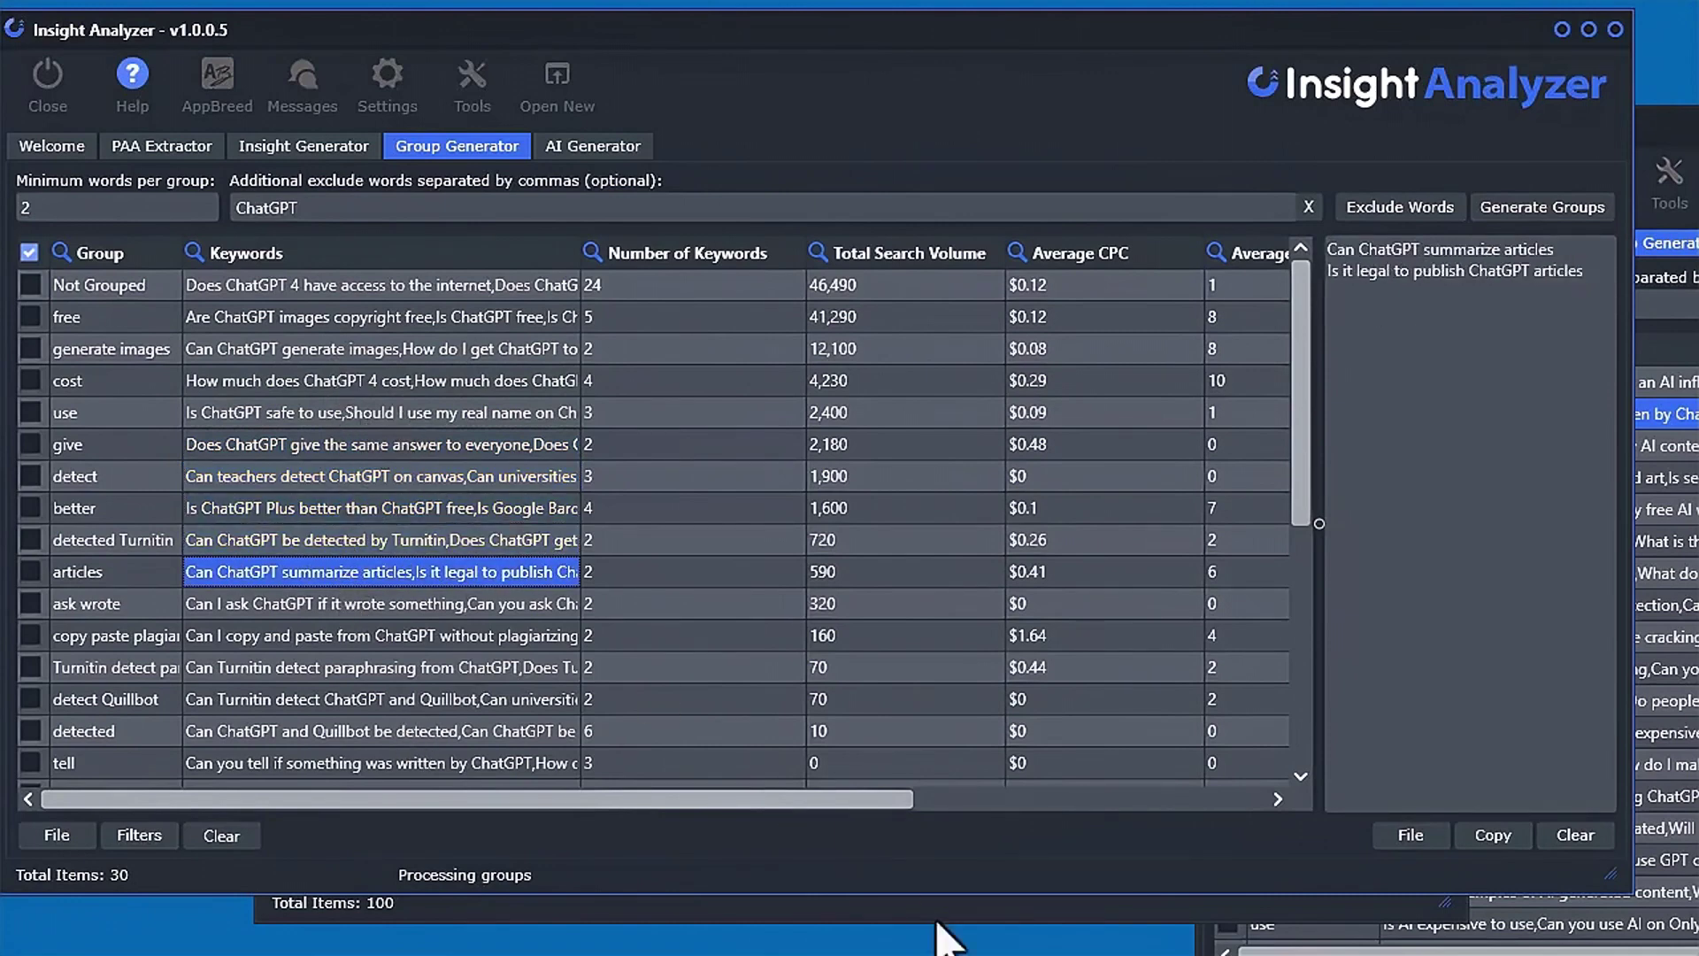
pyautogui.moveTo(1598, 881); pyautogui.dragTo(1657, 931)
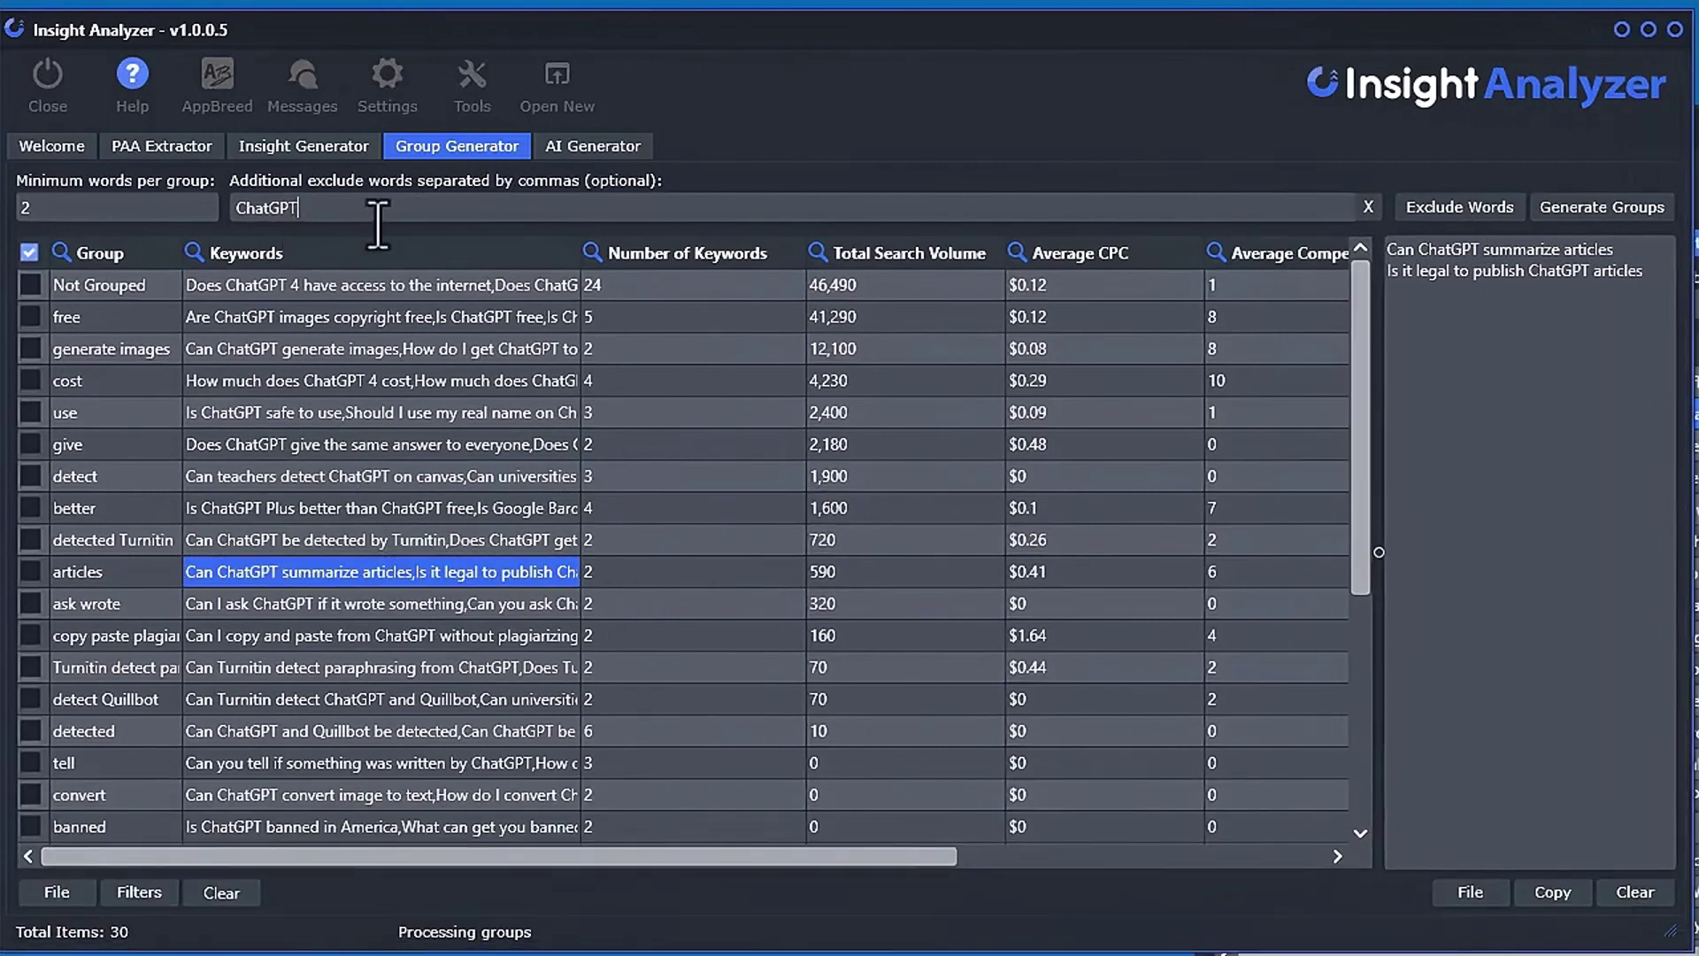
# Load a saved bamboo pajamas project into the Insight Generator and clear all its keywords
pyautogui.click(333, 209)
pyautogui.click(295, 159)
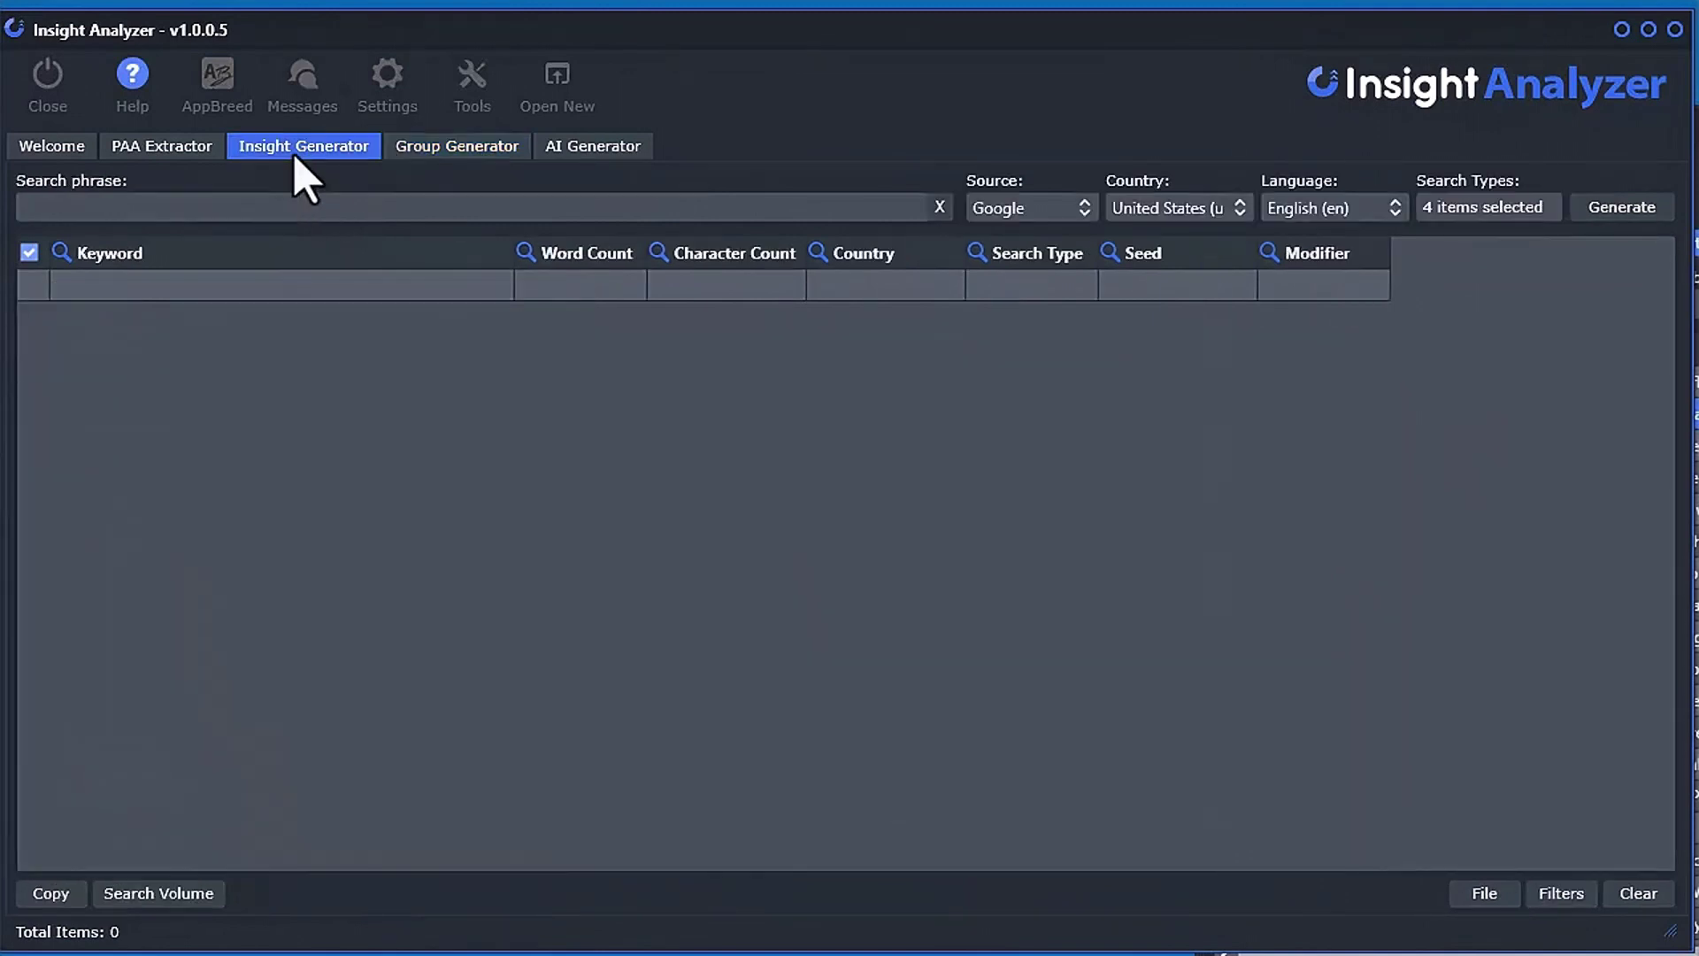
pyautogui.click(1480, 896)
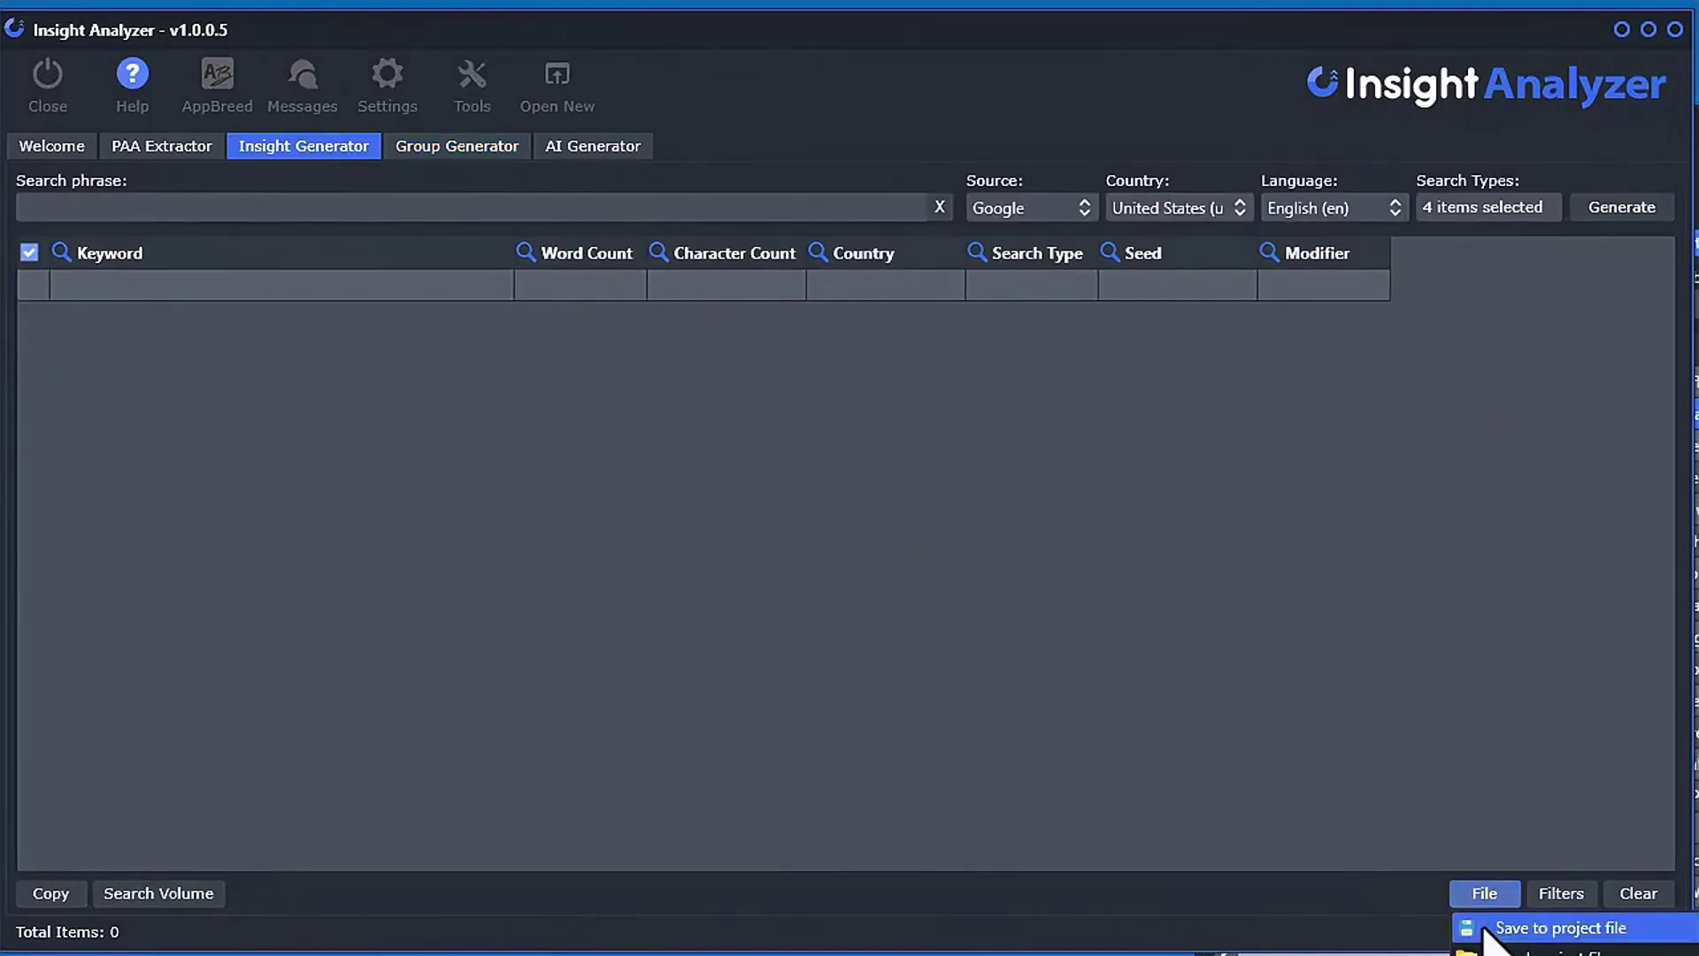
pyautogui.click(1496, 951)
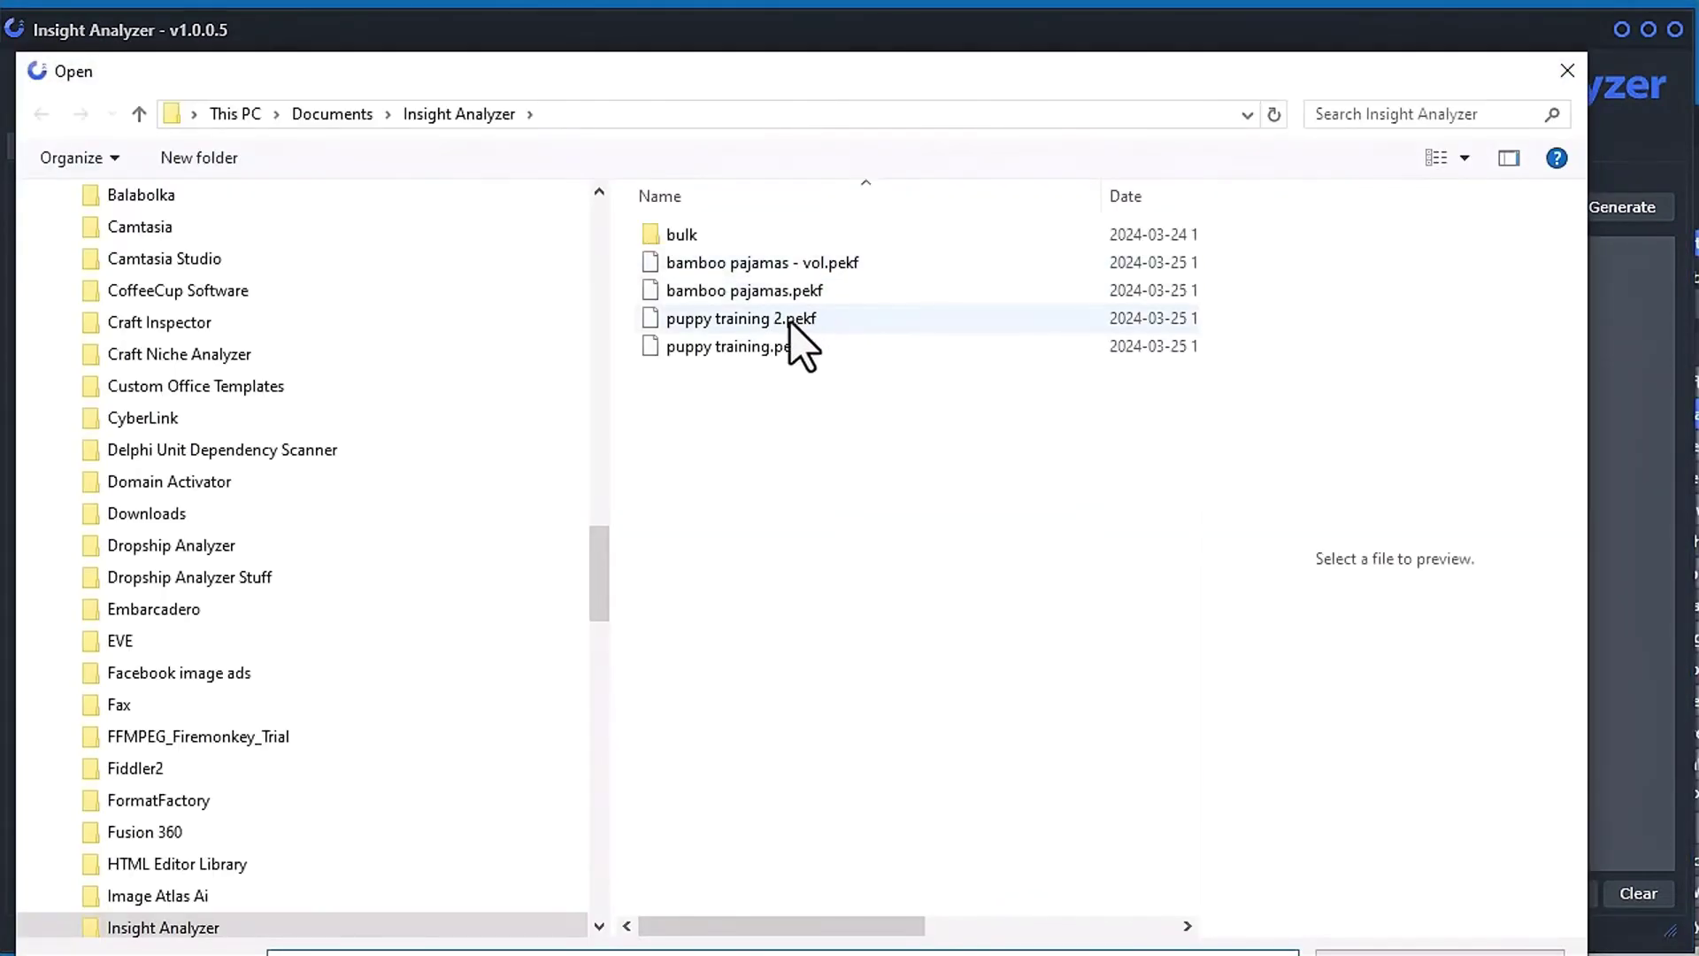
pyautogui.doubleClick(768, 263)
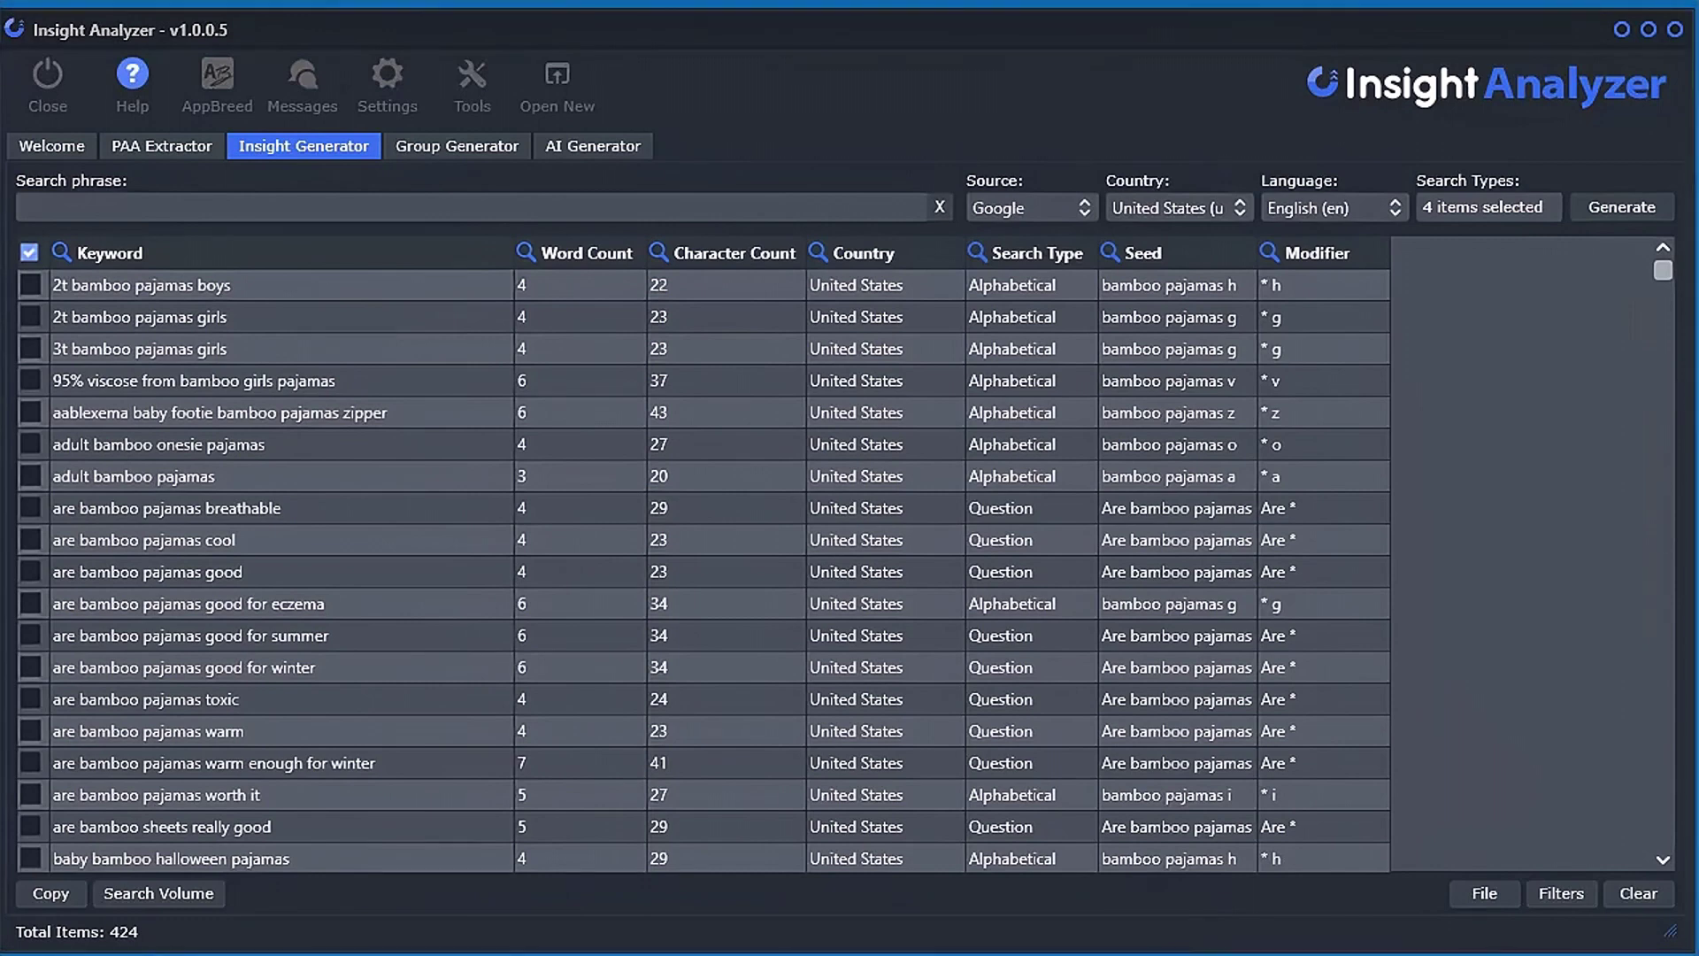
pyautogui.click(1638, 893)
pyautogui.click(822, 555)
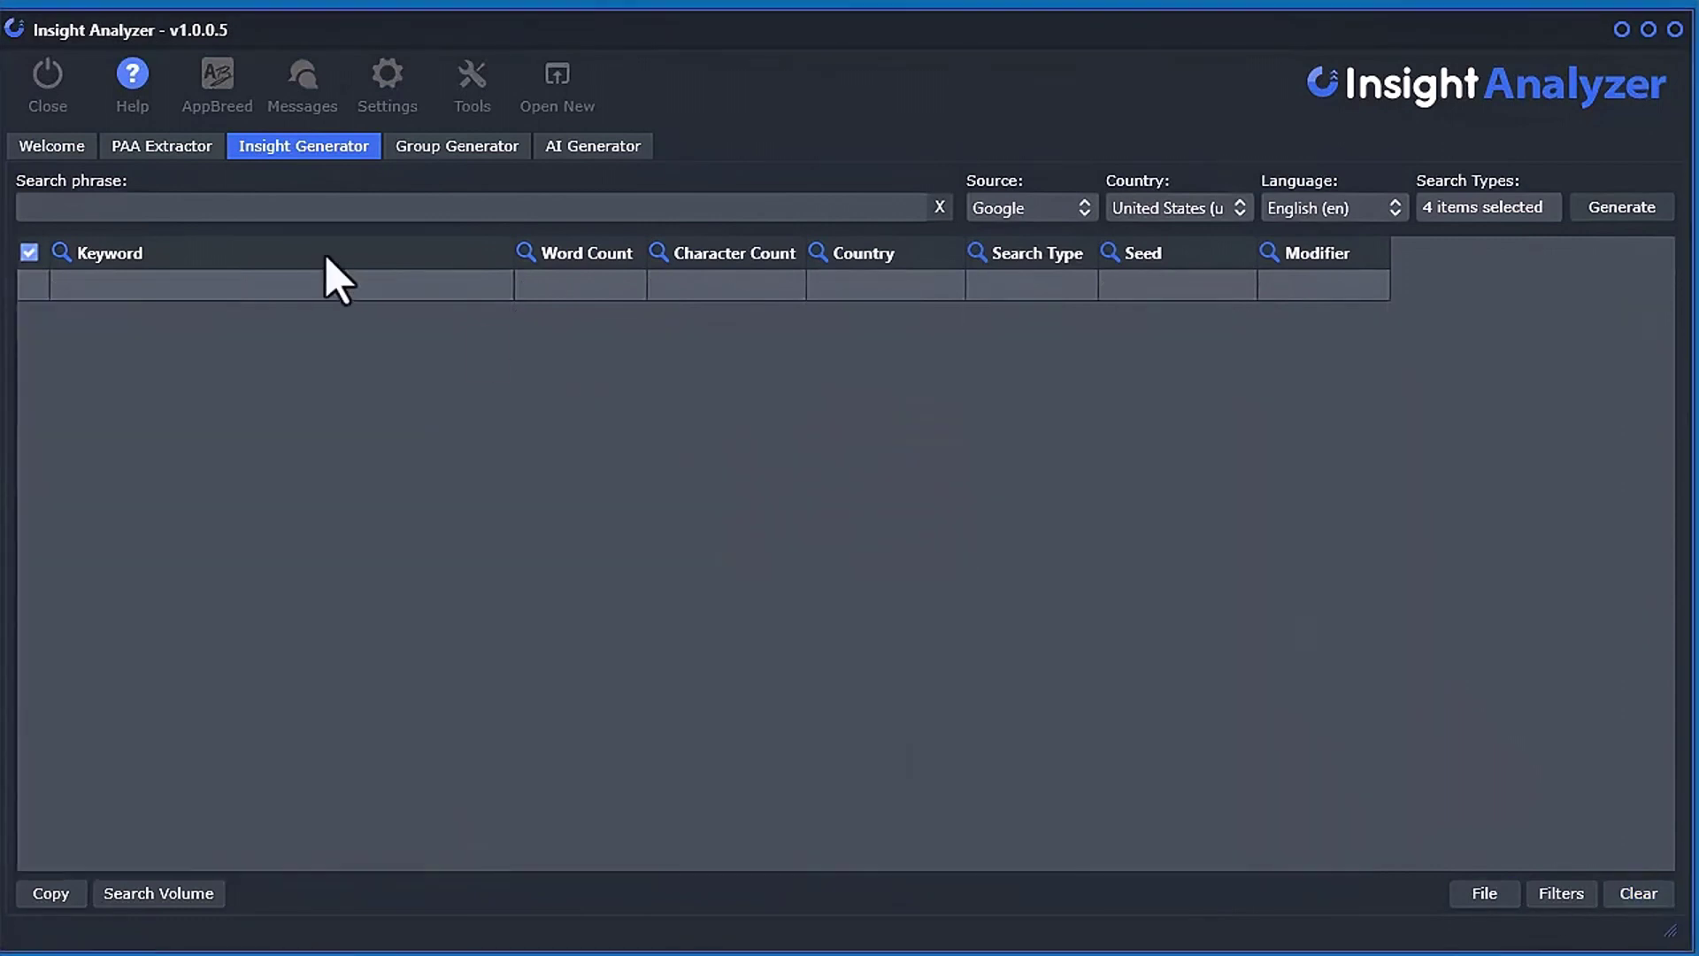
# Generate keywords in the Insight Generator for the search phrase bamboo
pyautogui.click(272, 206)
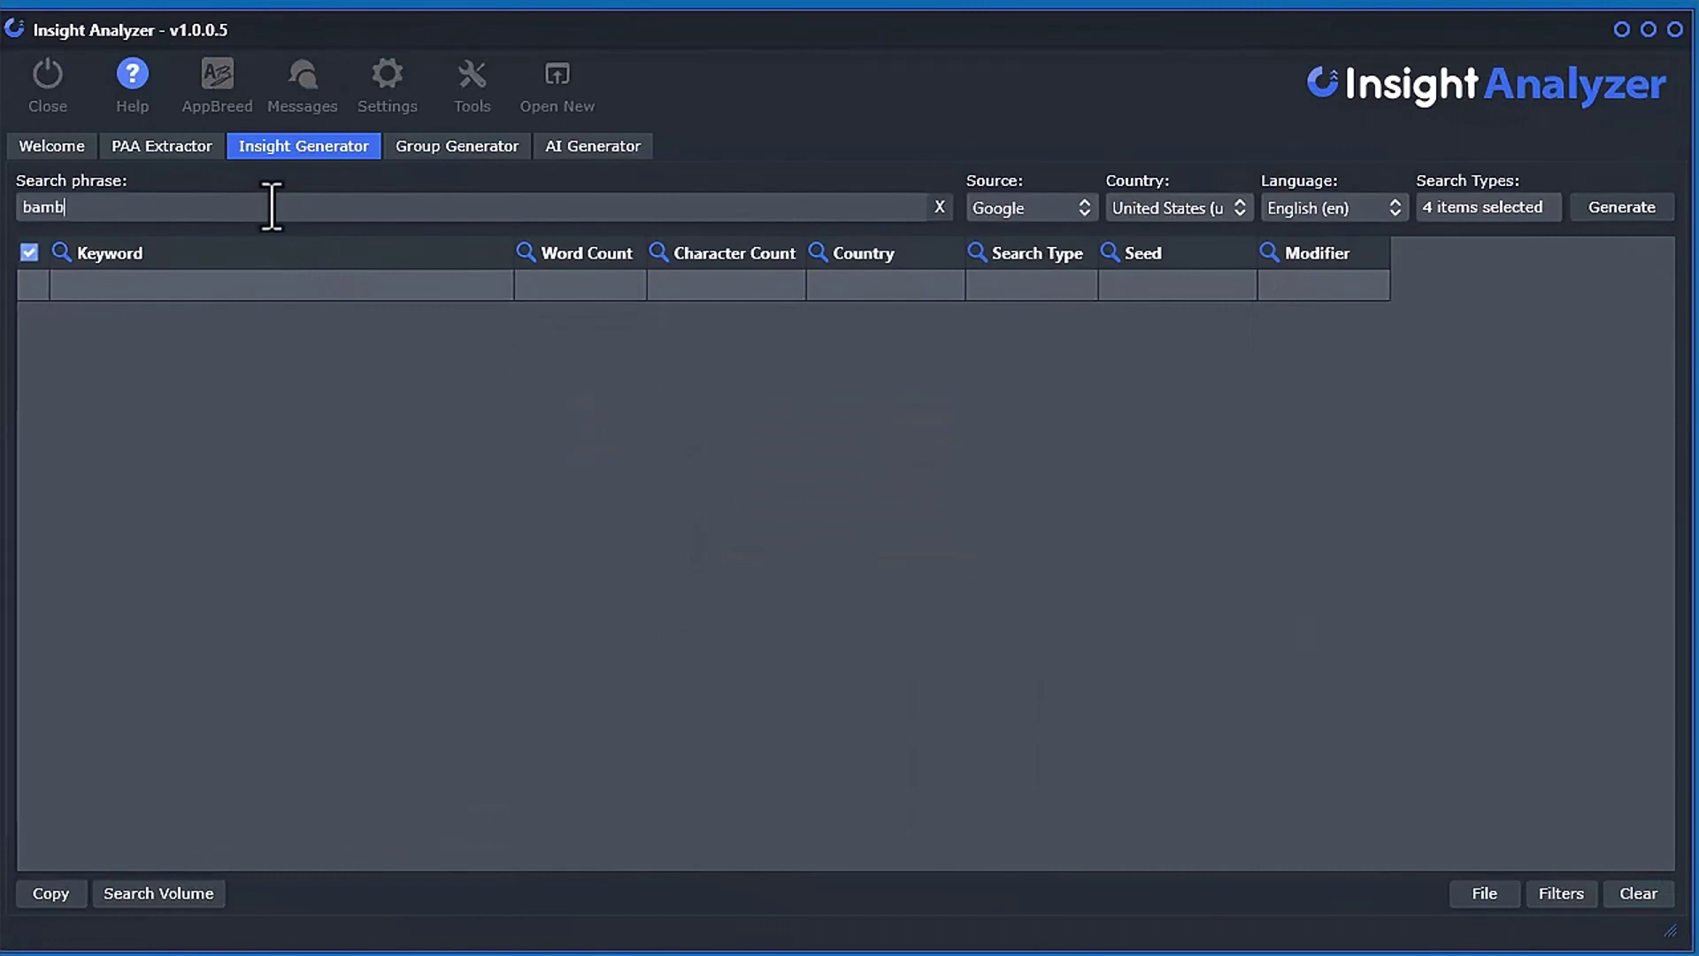
pyautogui.write('bamboo')
pyautogui.click(1593, 210)
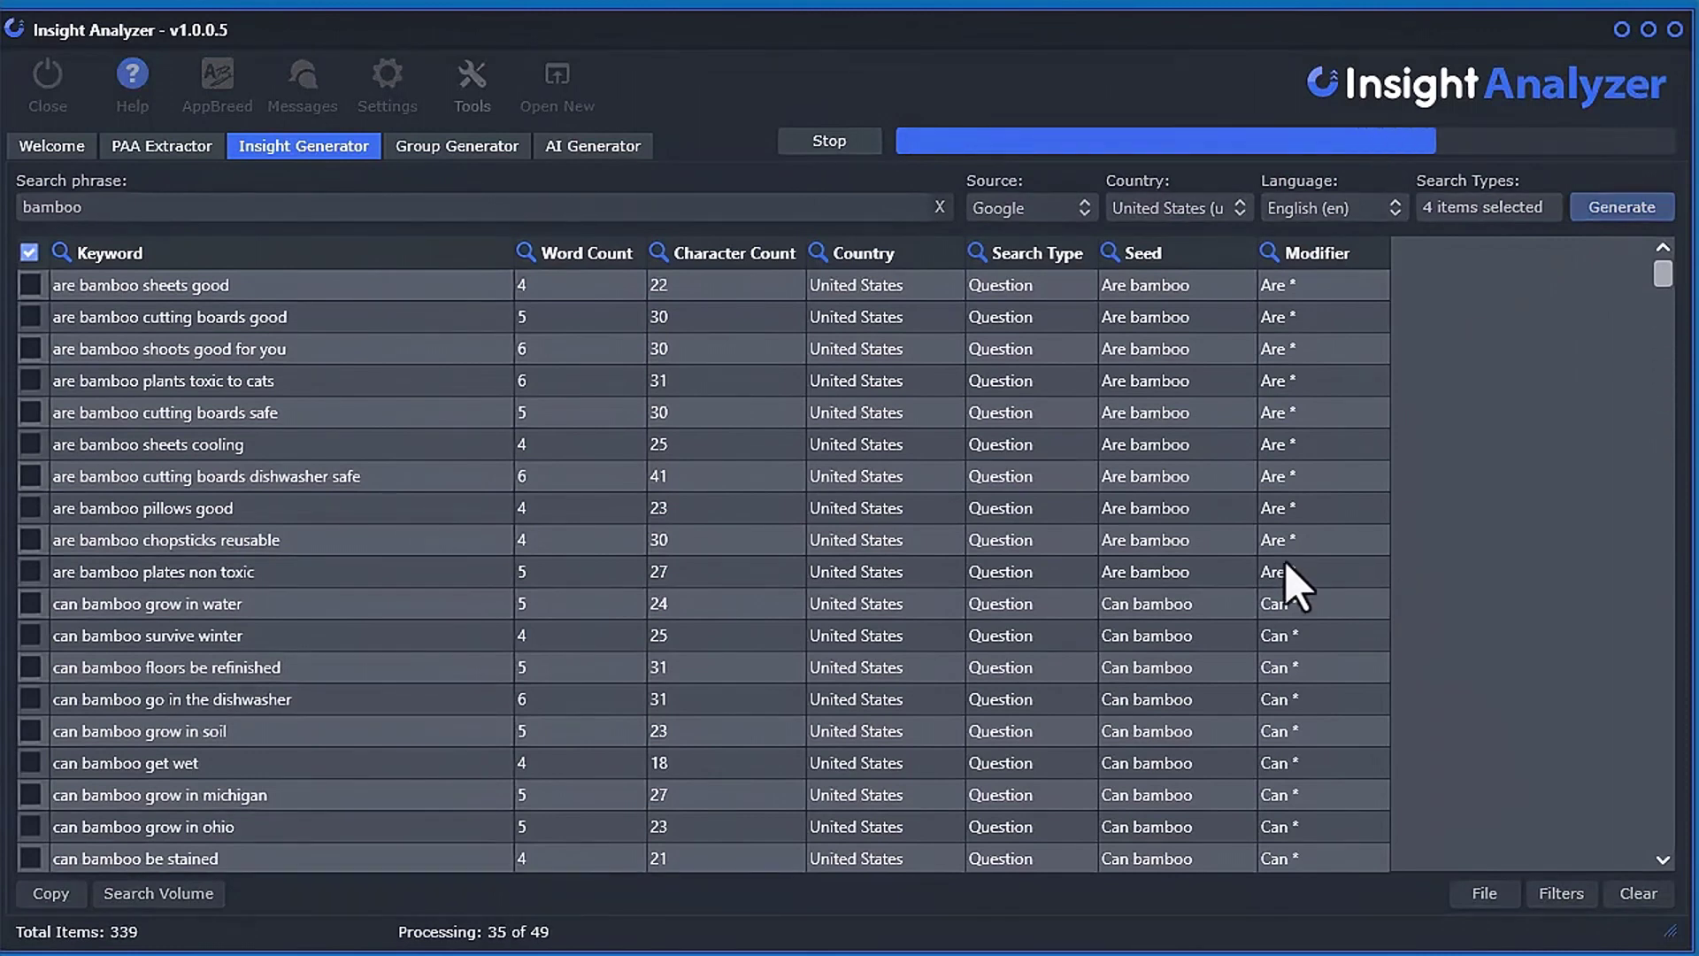
# Send the bamboo keywords to the Group Generator, and clear all group data there
pyautogui.rightClick(464, 358)
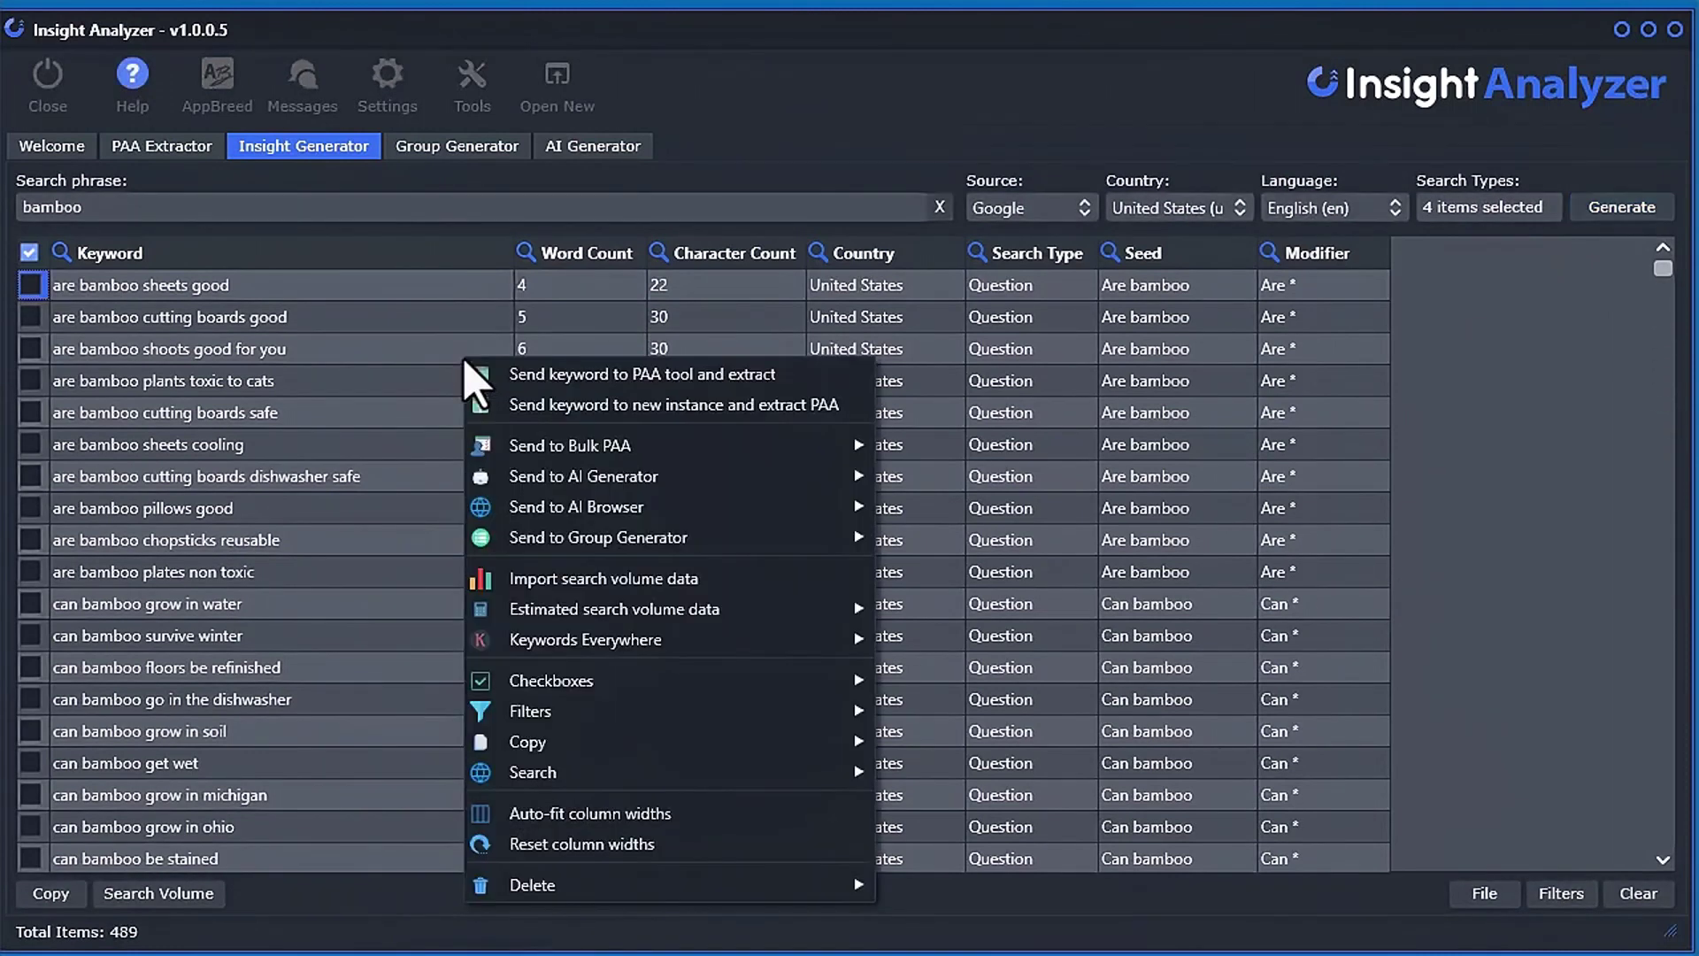
pyautogui.moveTo(655, 542)
pyautogui.click(925, 566)
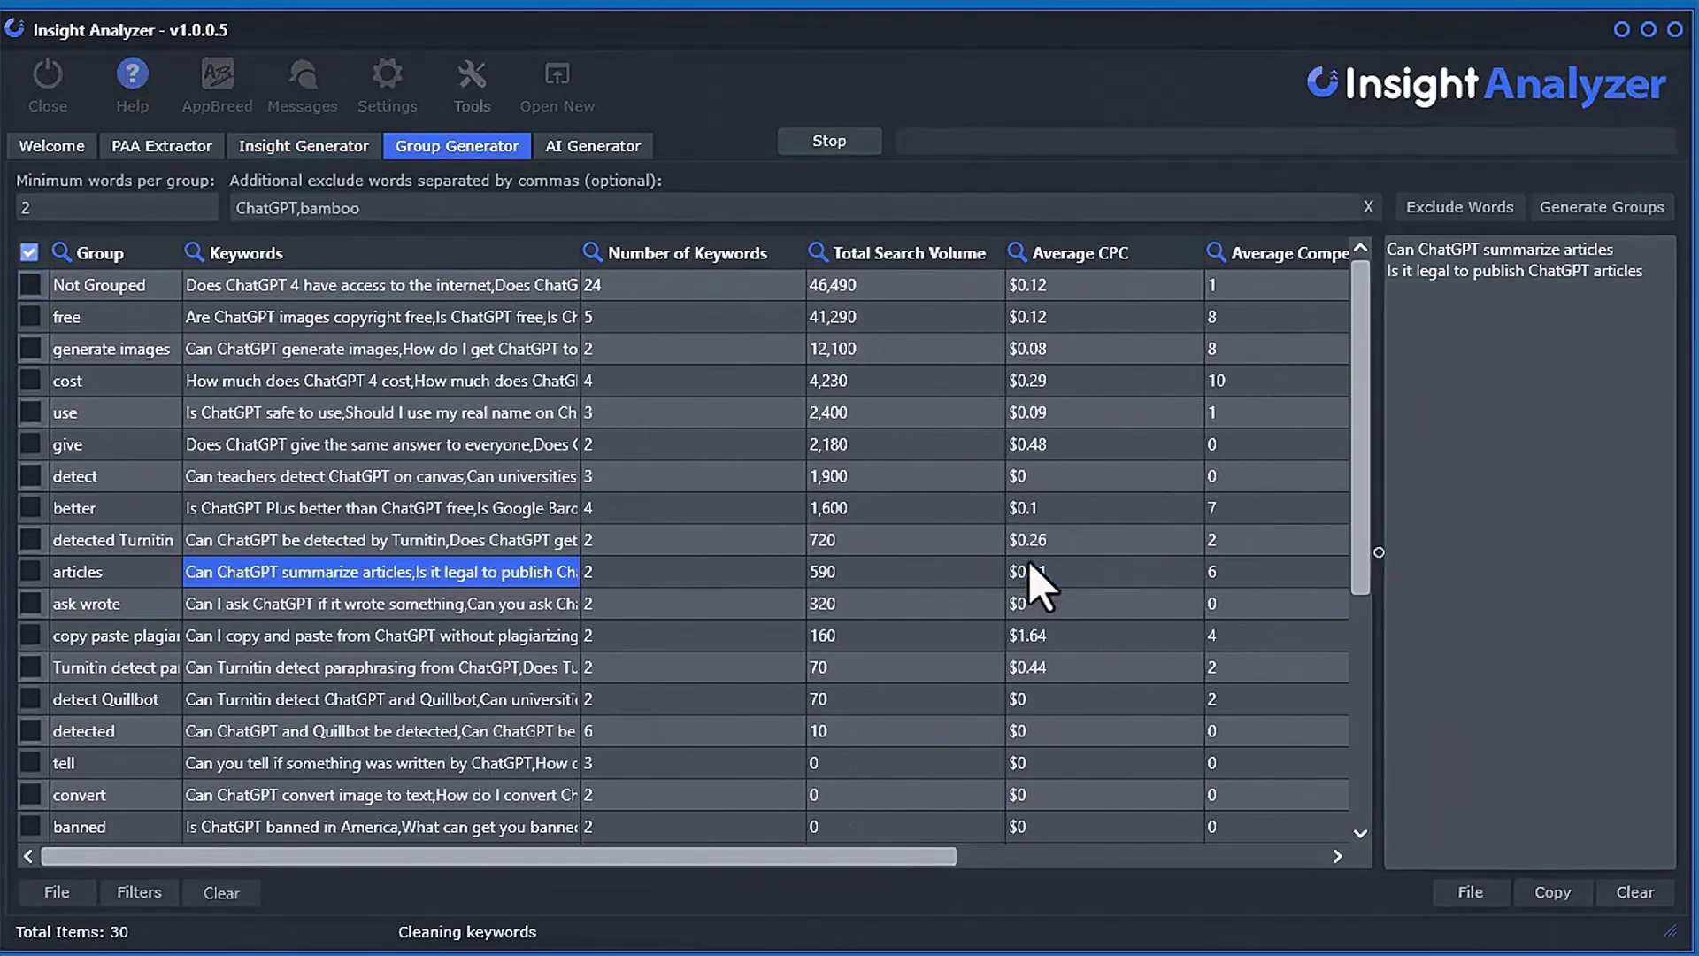
pyautogui.click(221, 892)
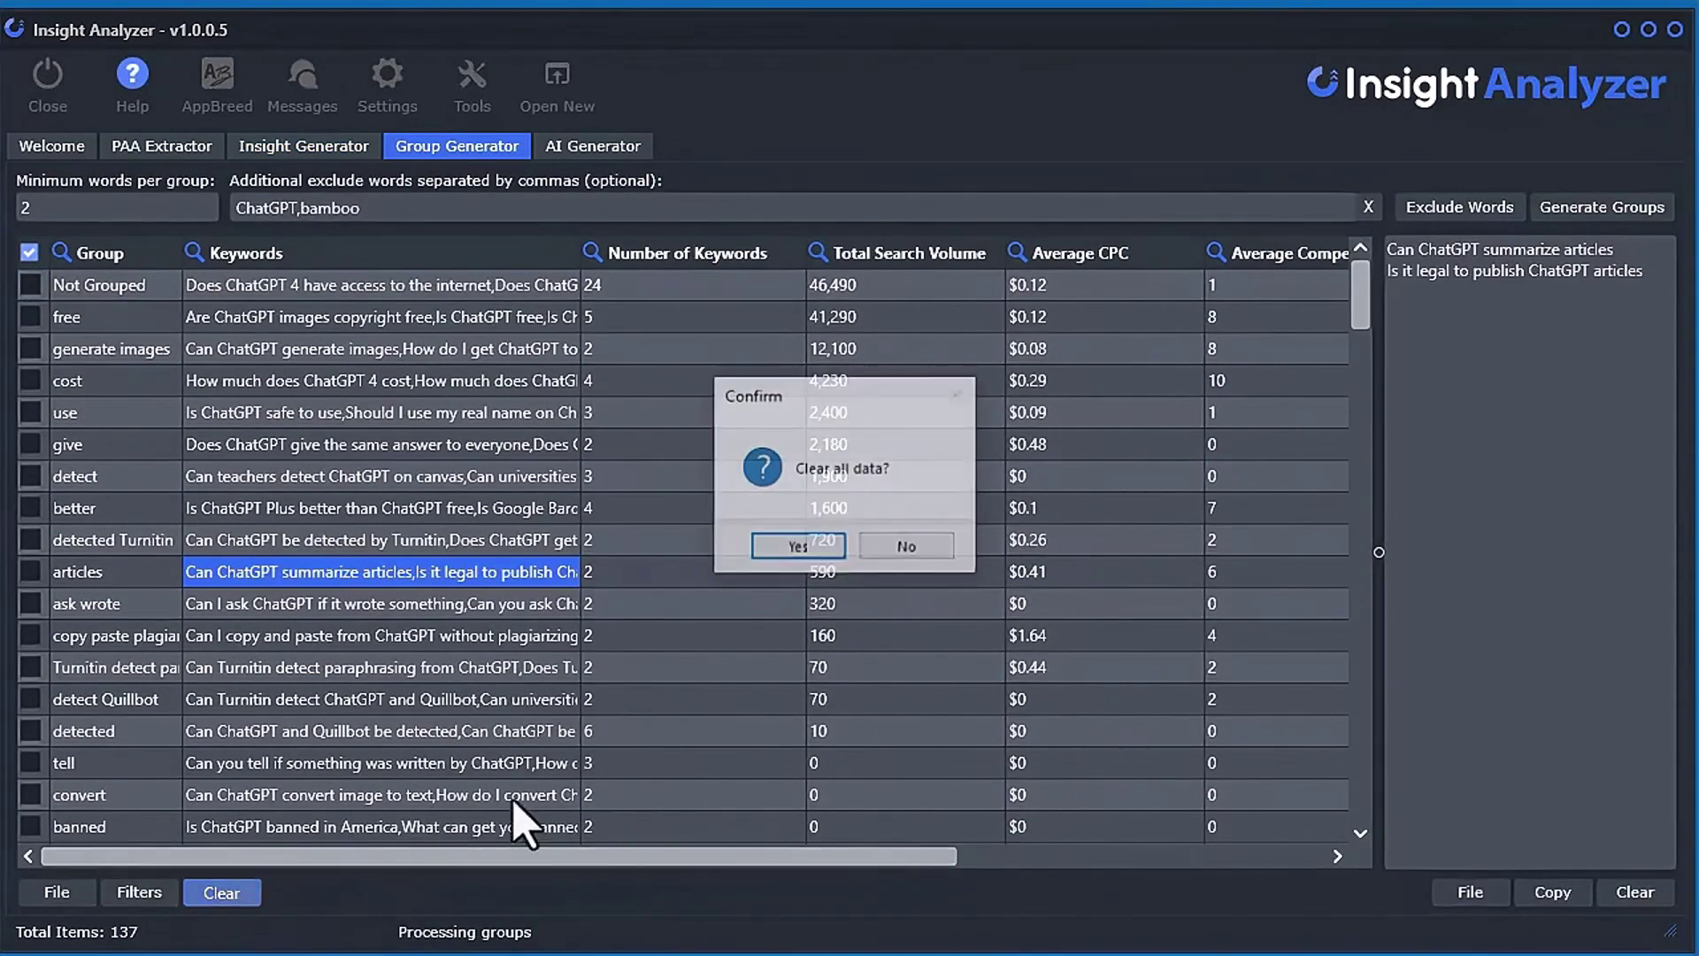
pyautogui.click(804, 547)
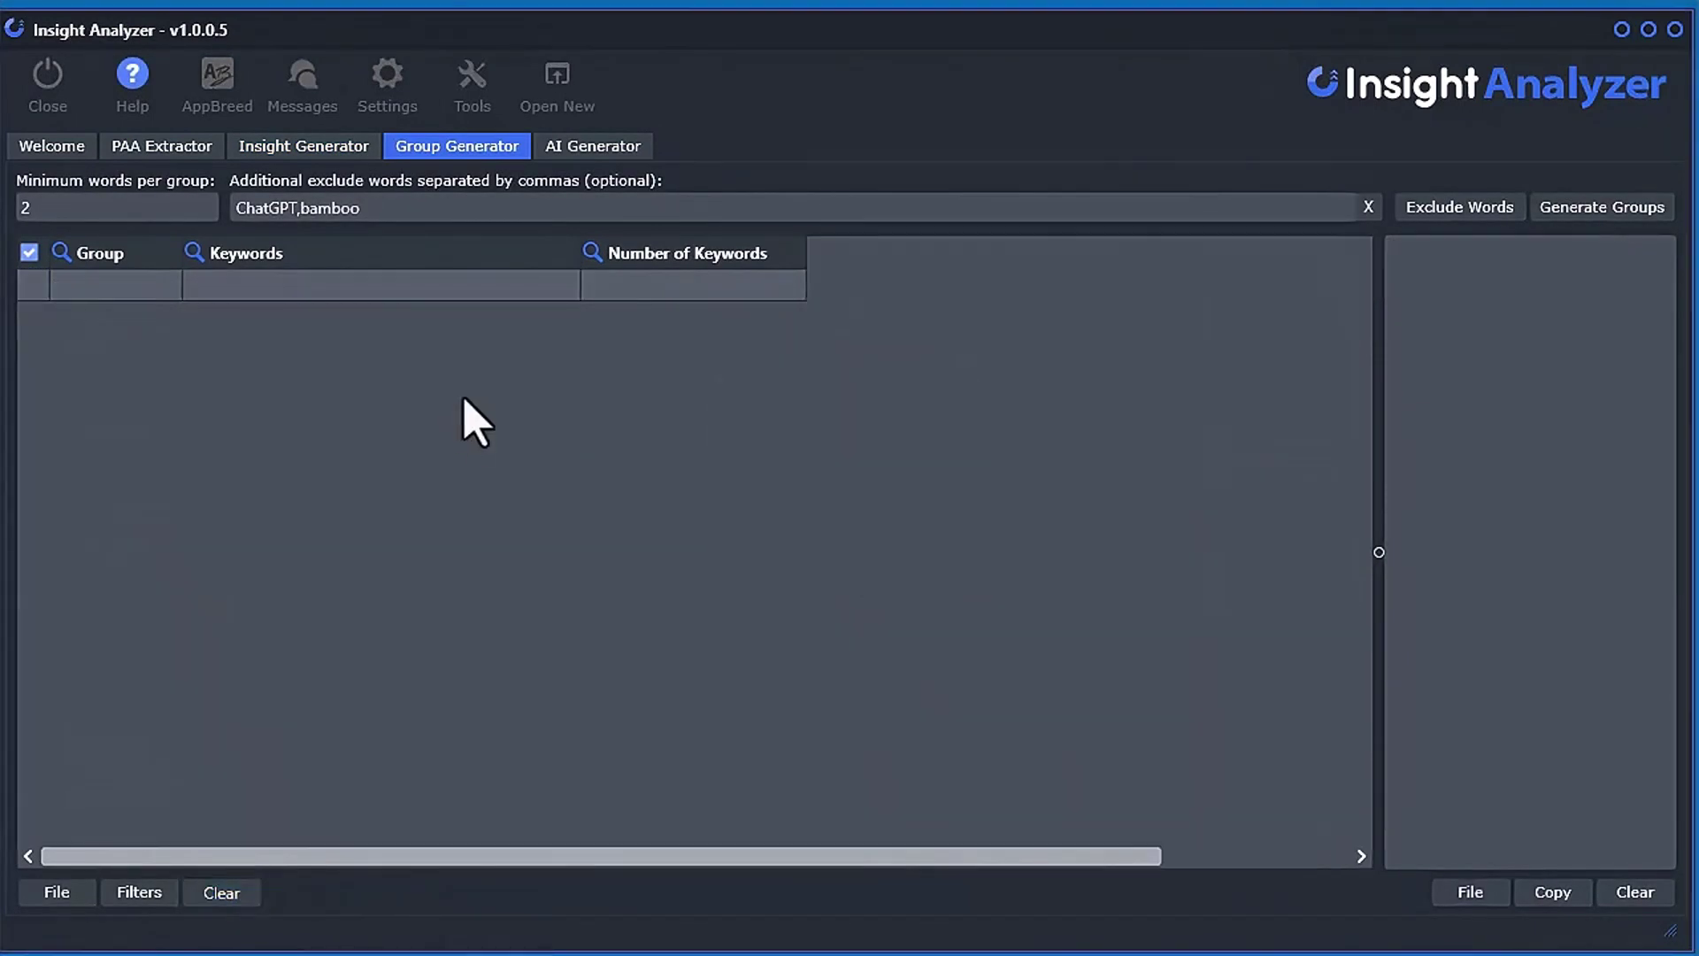
# Generate groups from the Insight Generator keywords with a minimum of 4 words per group and only bamboo excluded
pyautogui.click(253, 208)
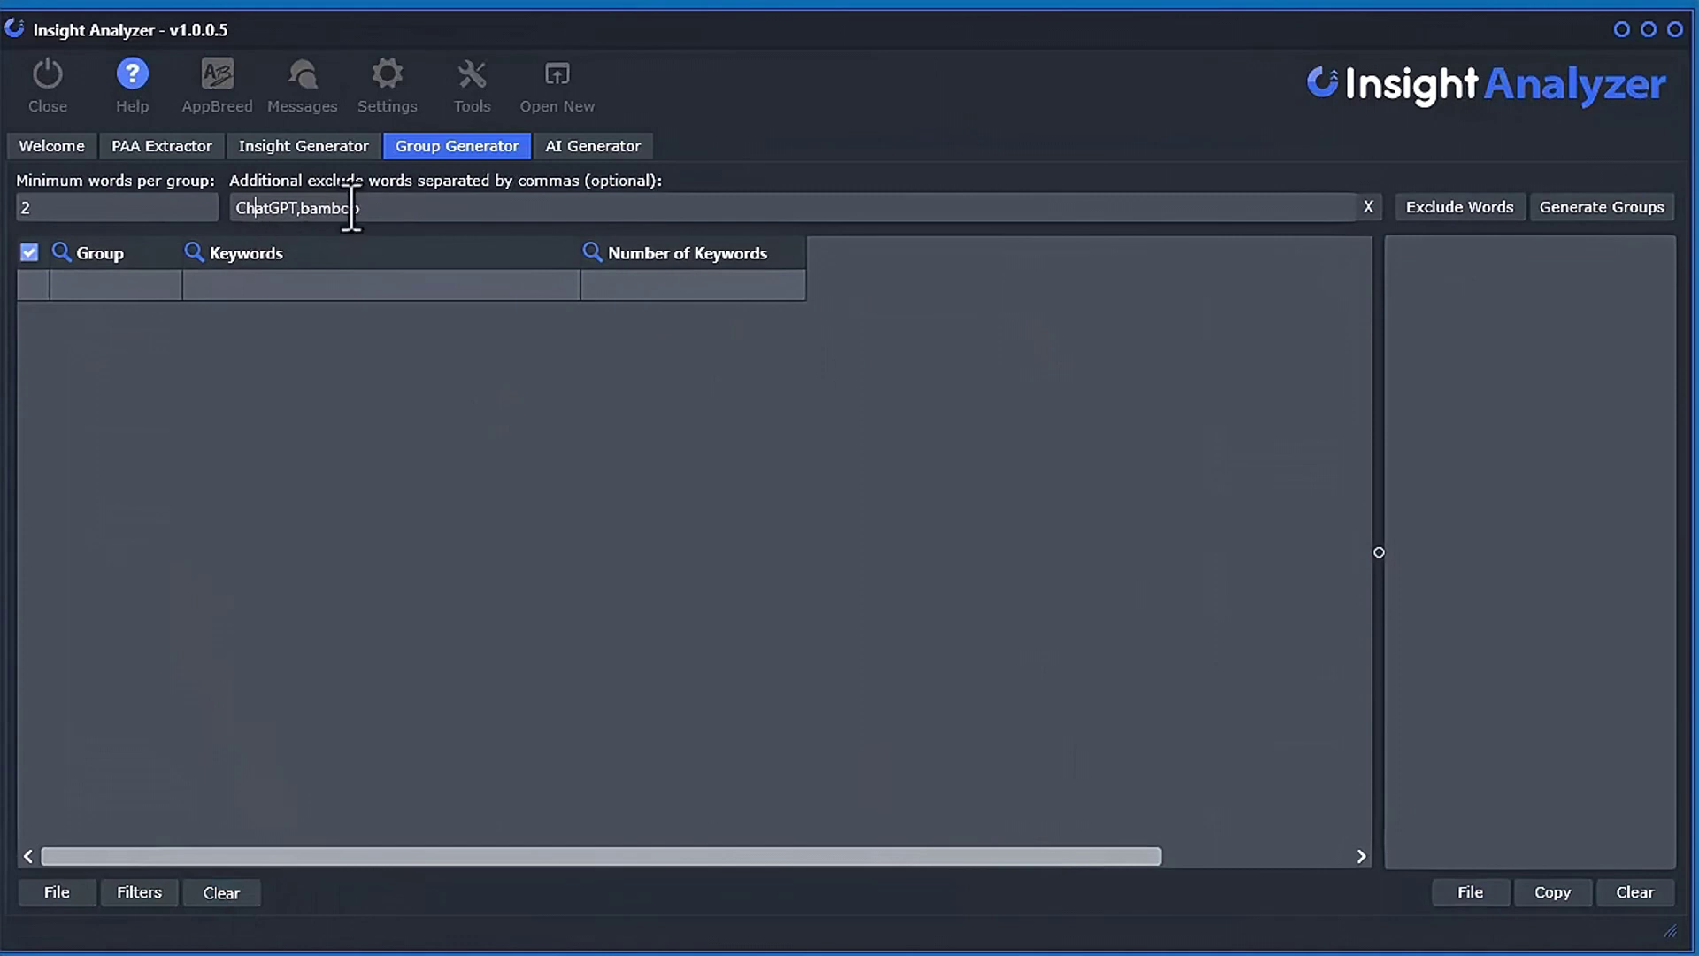
pyautogui.doubleClick(282, 208)
pyautogui.press('BackSpace')
pyautogui.write('4')
pyautogui.click(1611, 207)
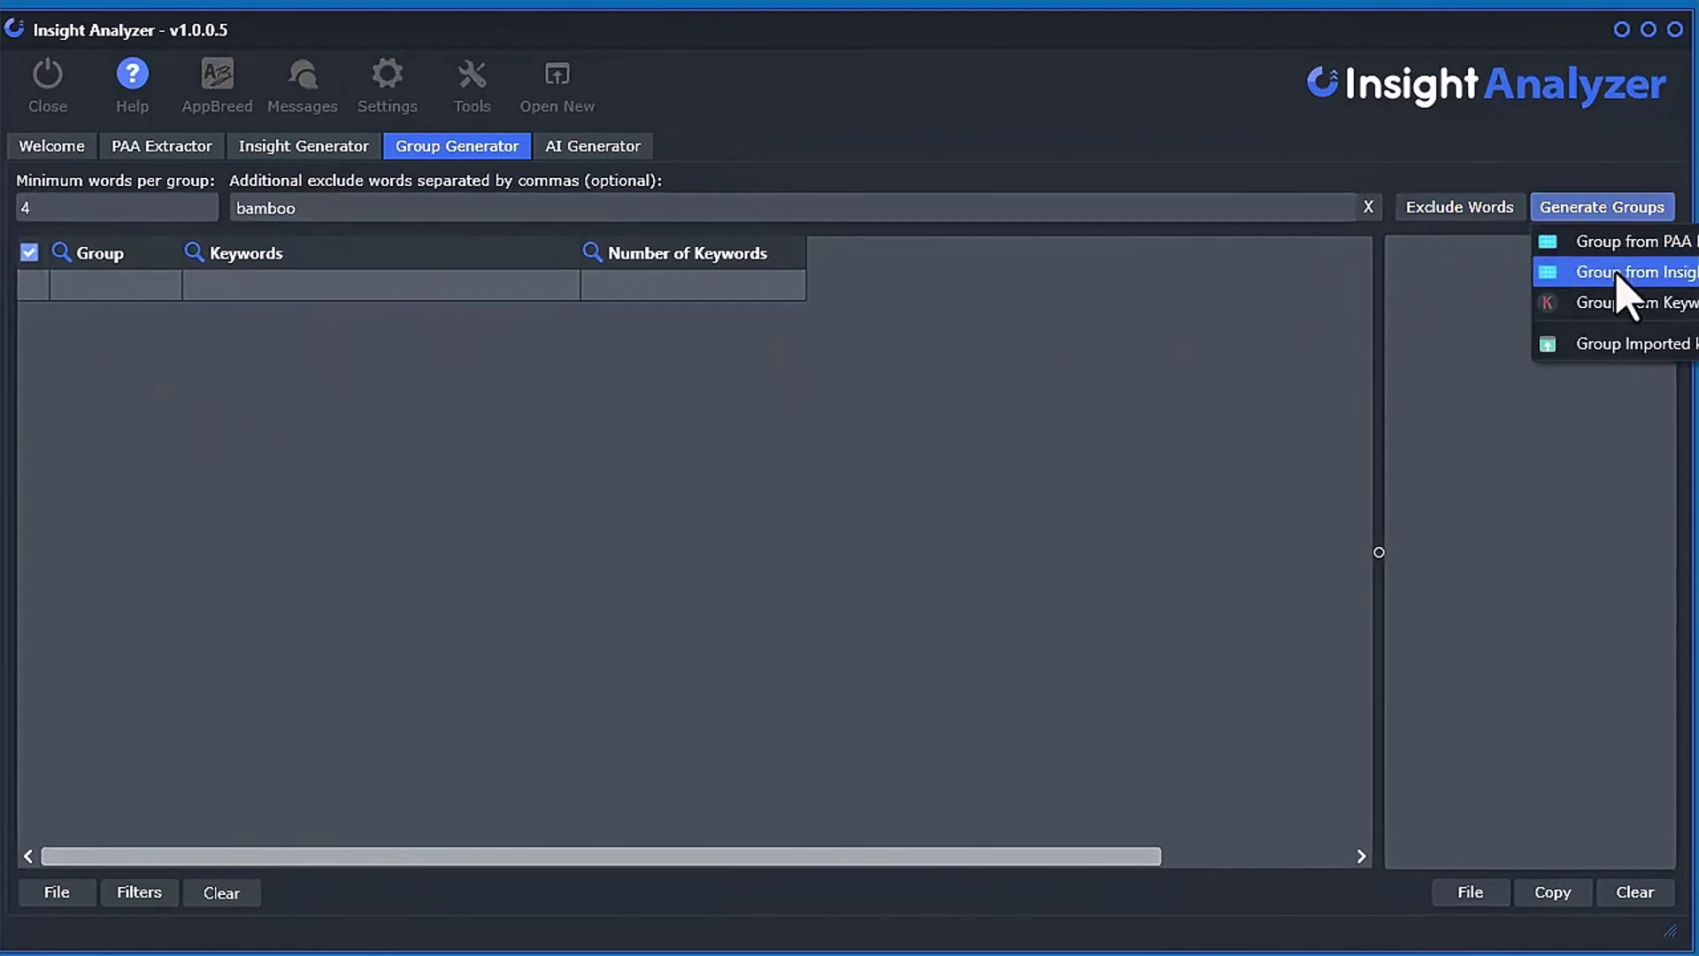
pyautogui.click(1617, 274)
# Examine the keywords in the cutting board, versus cotton, baby, bambu, cats and cotton groups
pyautogui.click(270, 290)
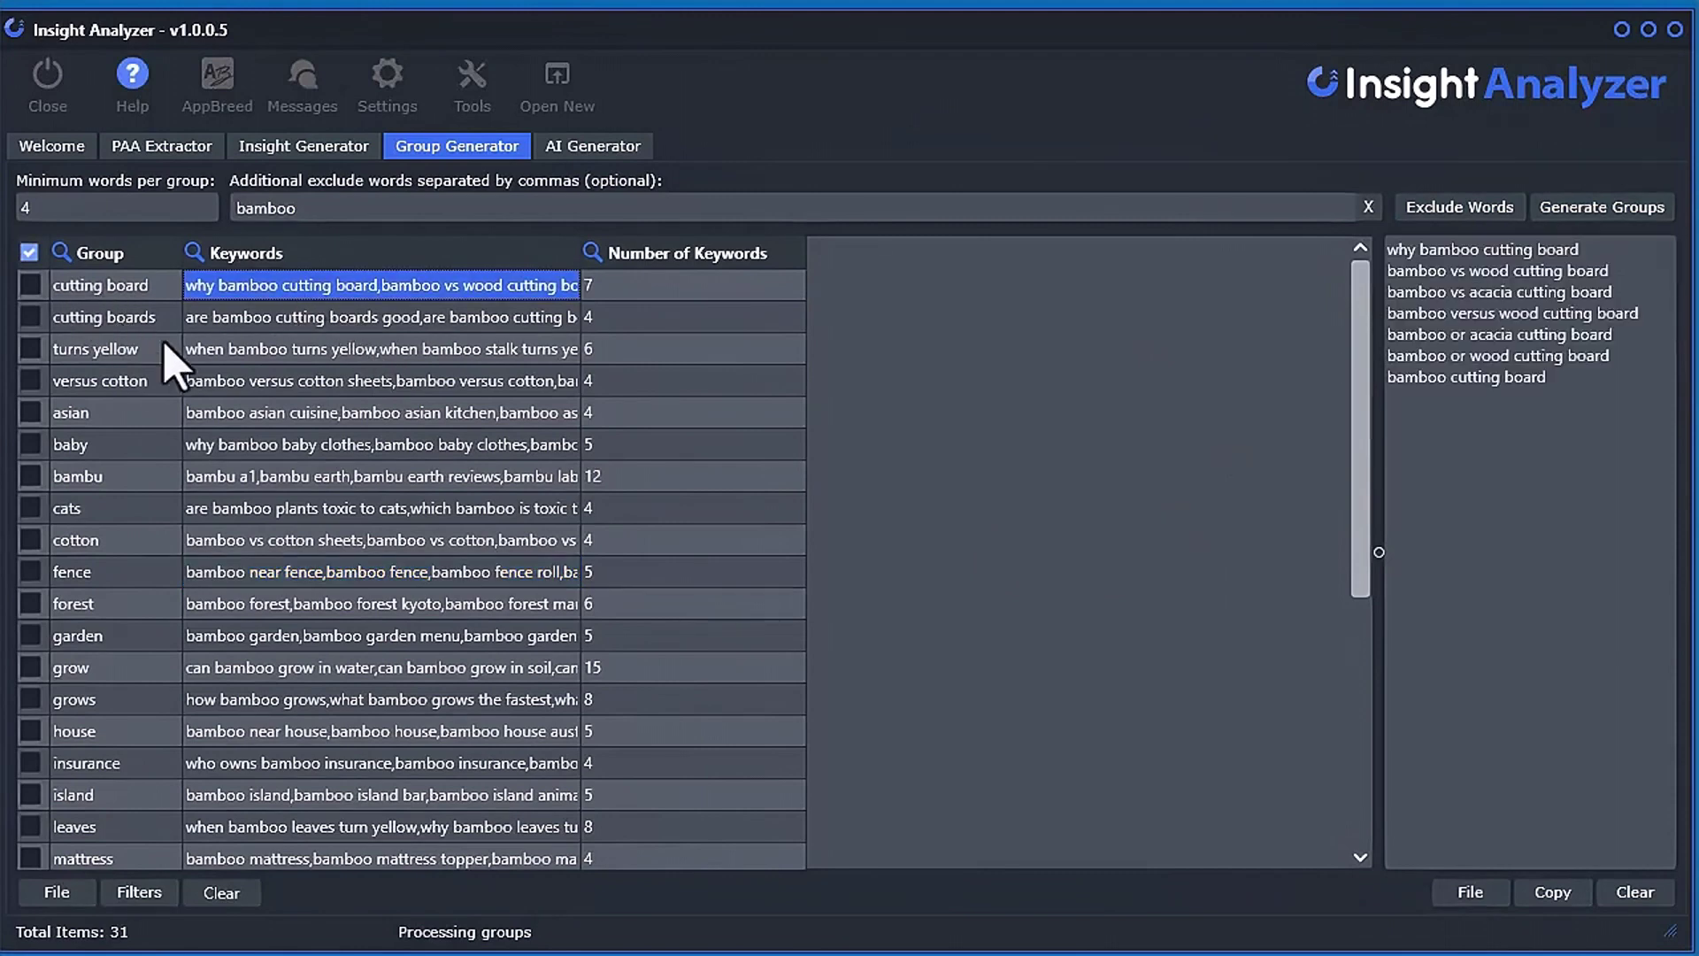
pyautogui.click(271, 381)
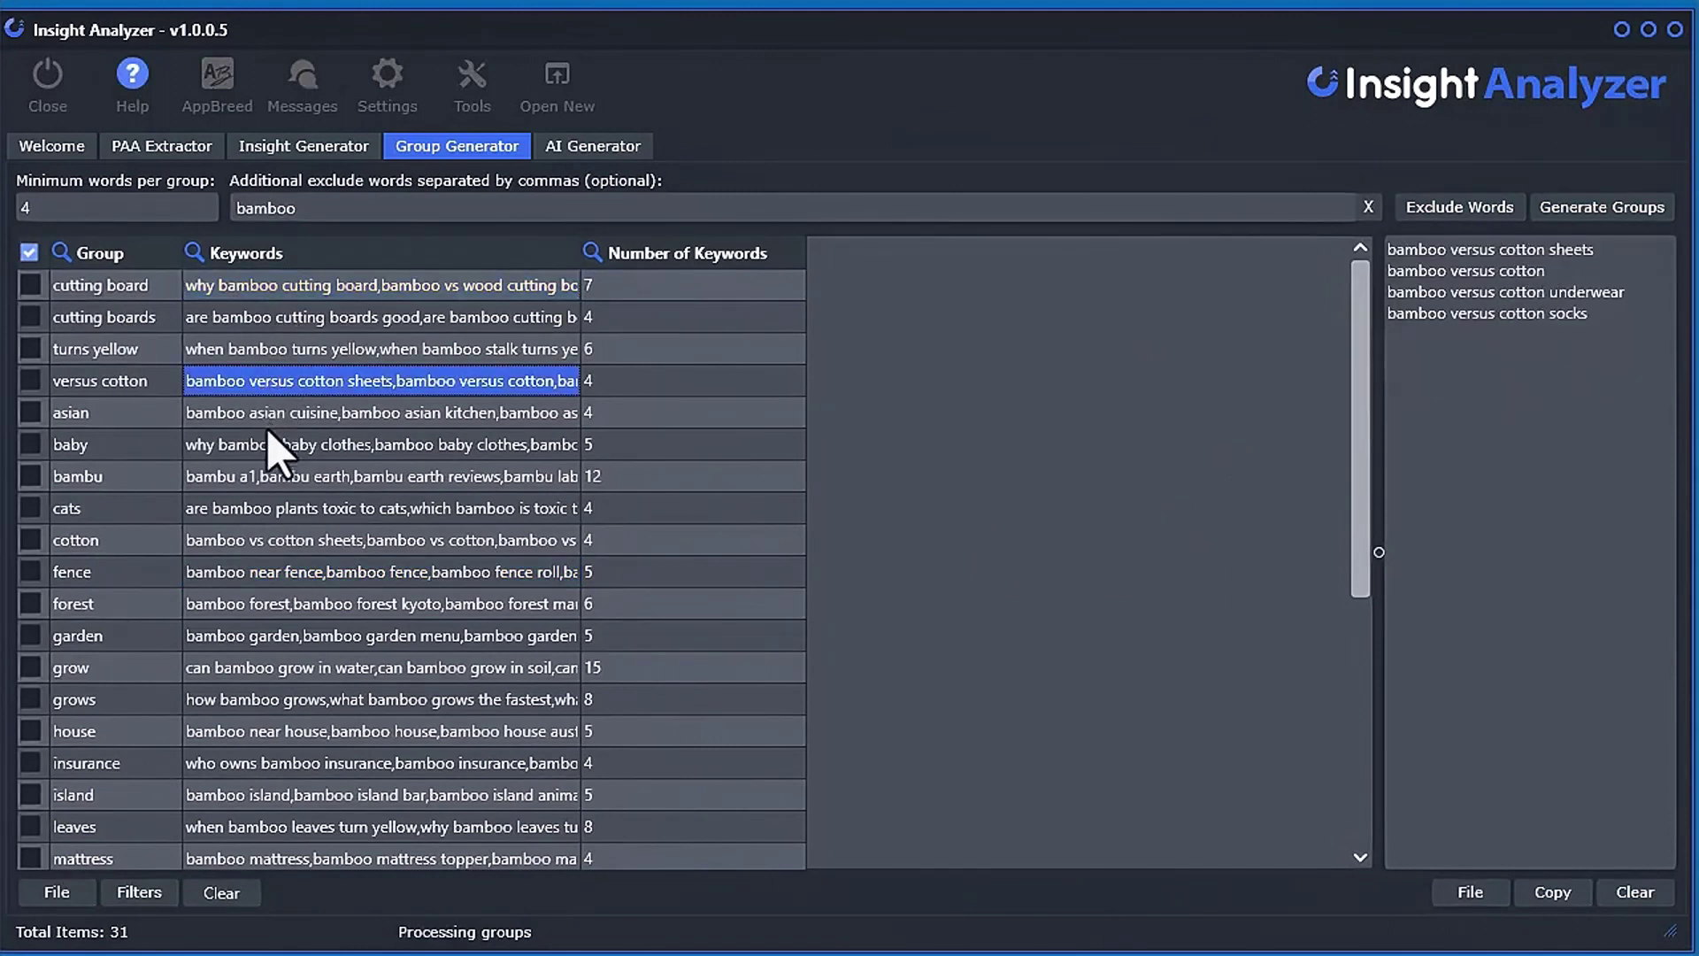
pyautogui.click(306, 444)
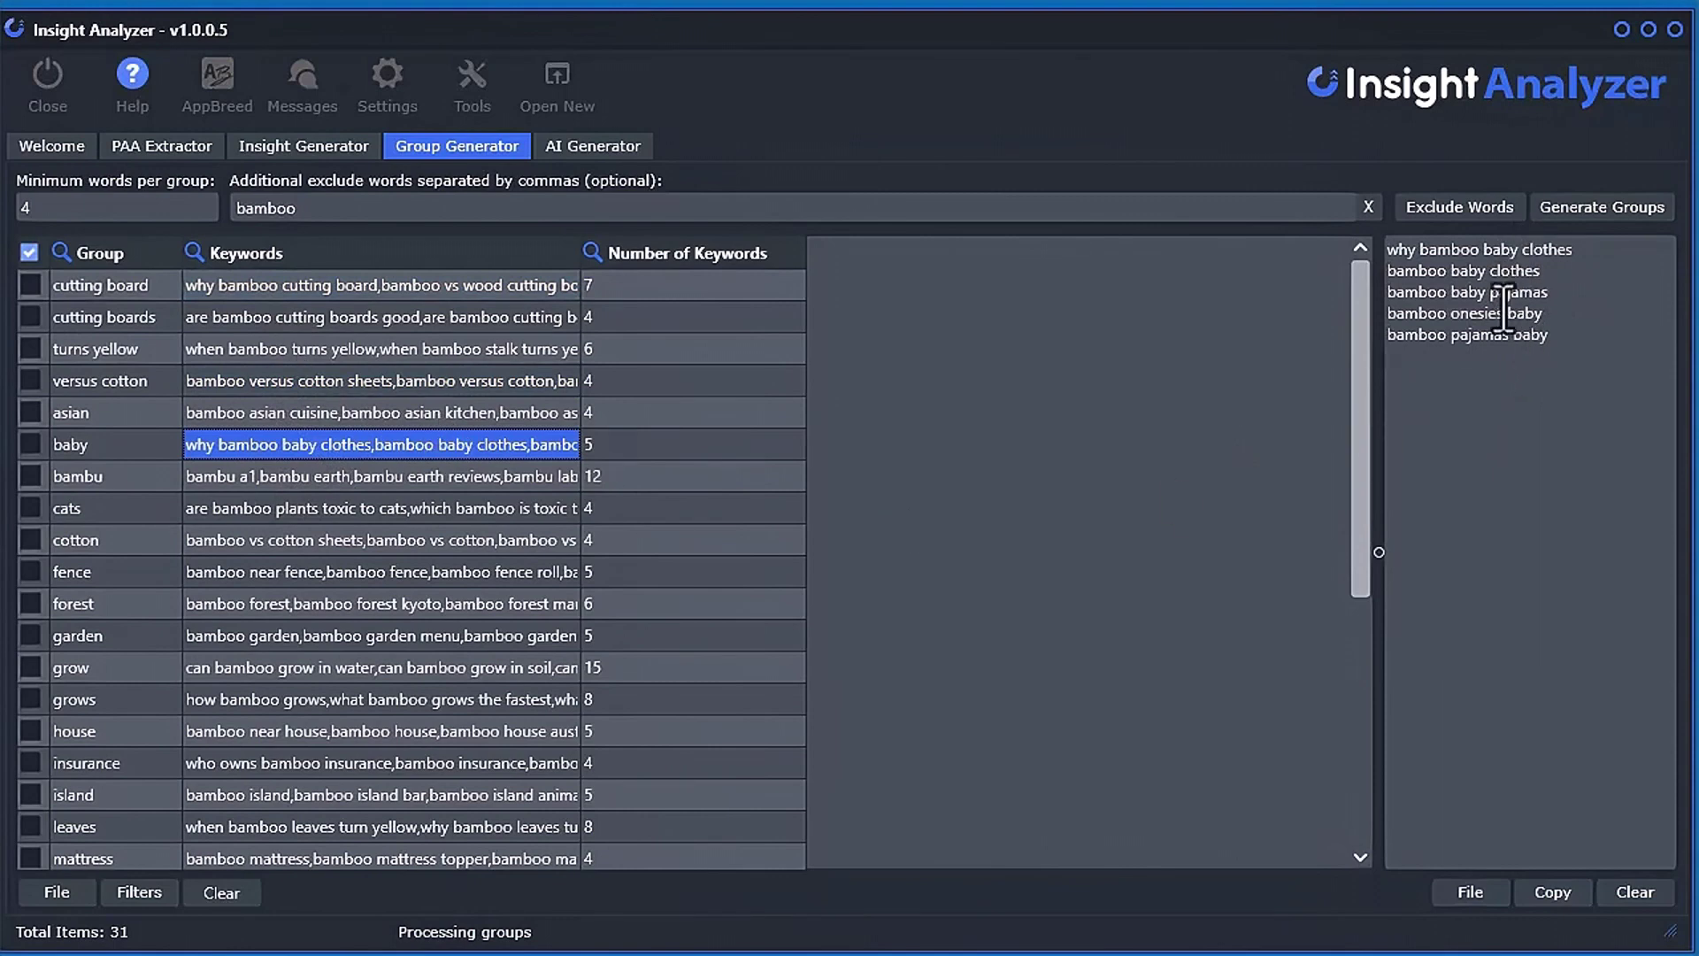
pyautogui.click(325, 478)
pyautogui.click(325, 511)
pyautogui.click(325, 549)
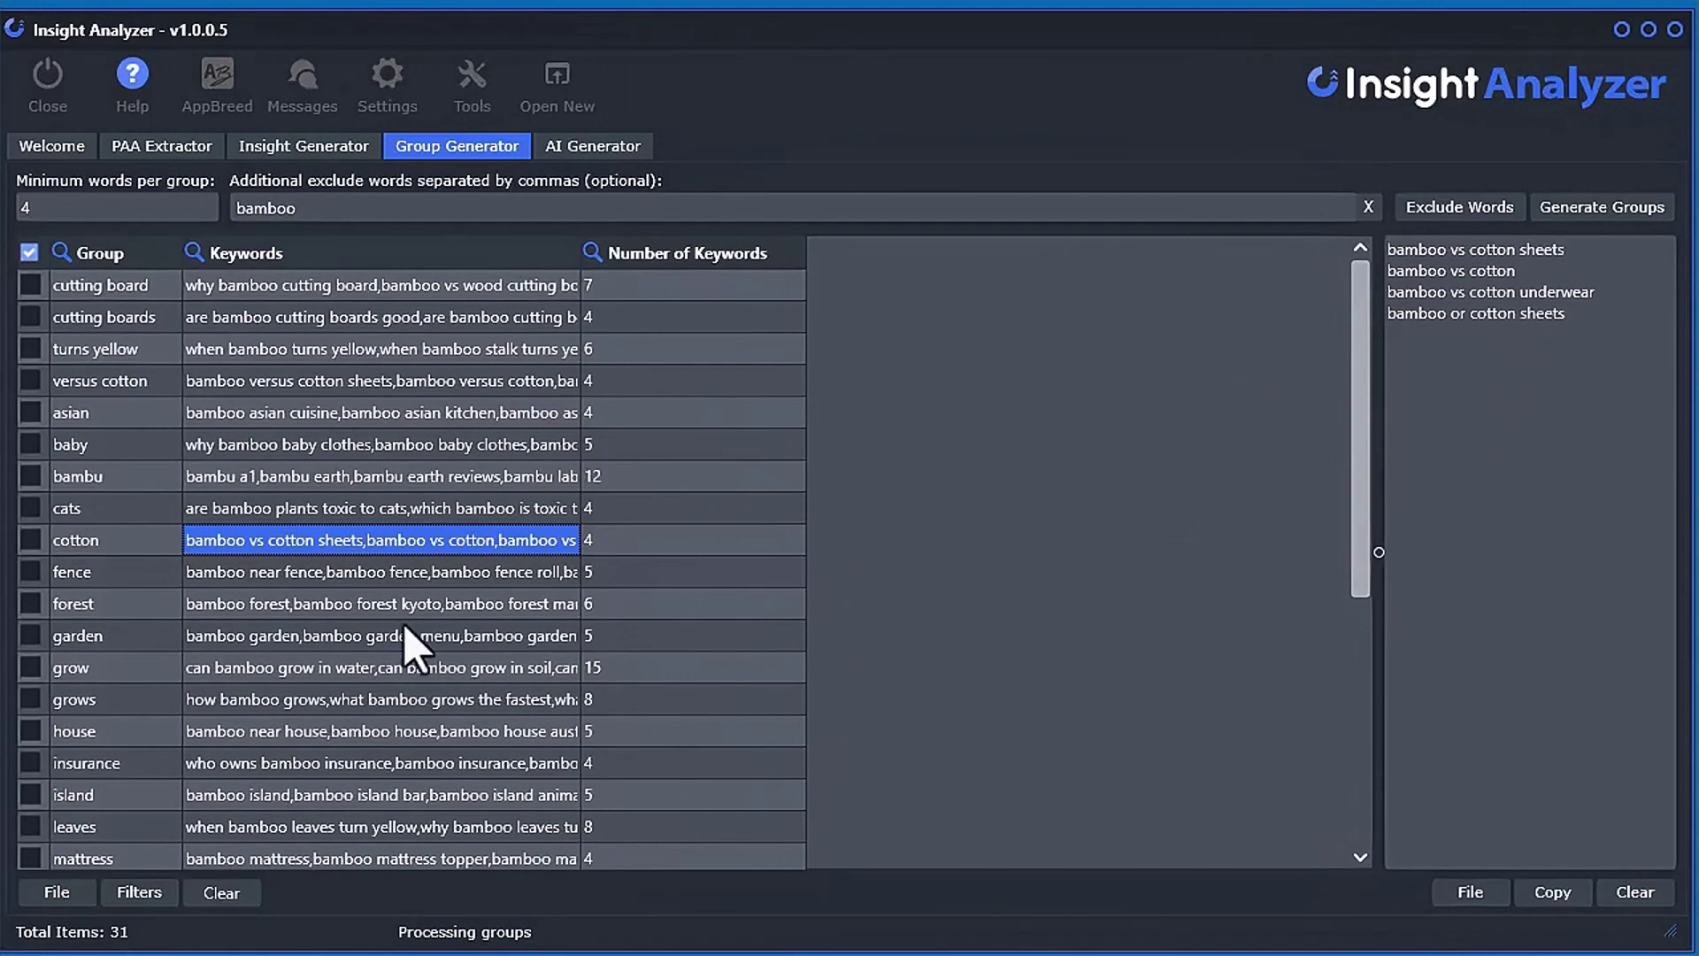
# Look through the rest of the group list and examine the keywords in the forest, garden and baby groups
pyautogui.scroll(-1, 359, 620)
pyautogui.scroll(-4, 359, 620)
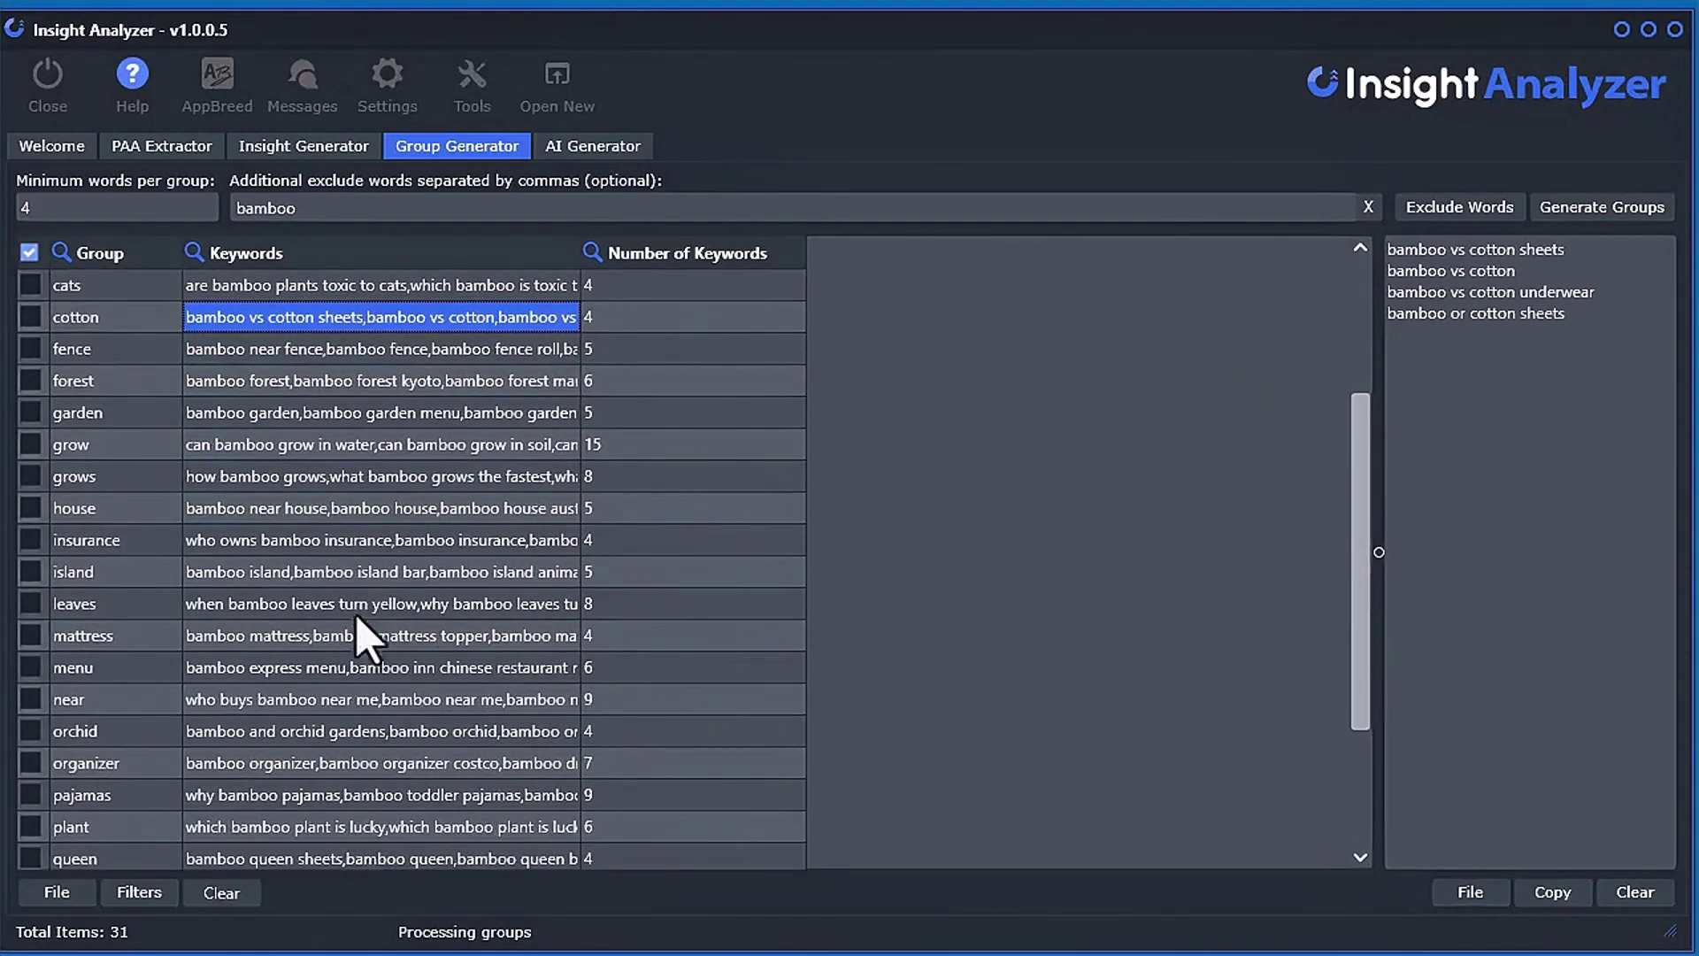
pyautogui.scroll(4, 368, 647)
pyautogui.scroll(1, 367, 655)
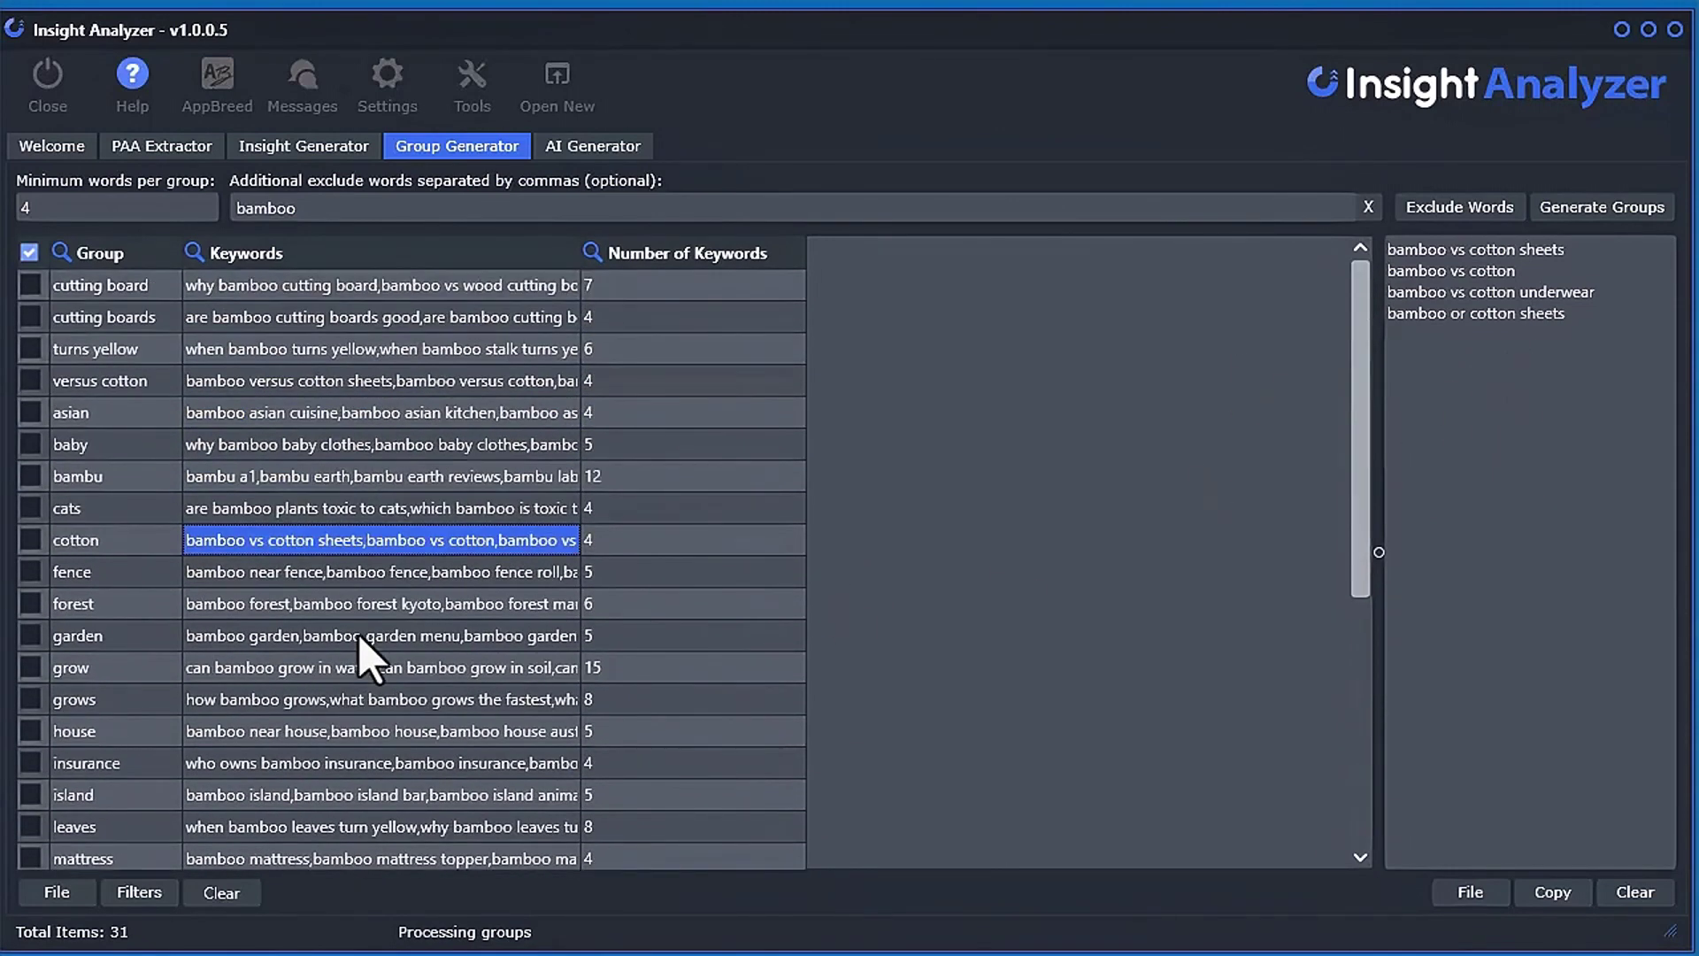
pyautogui.click(376, 608)
pyautogui.click(372, 641)
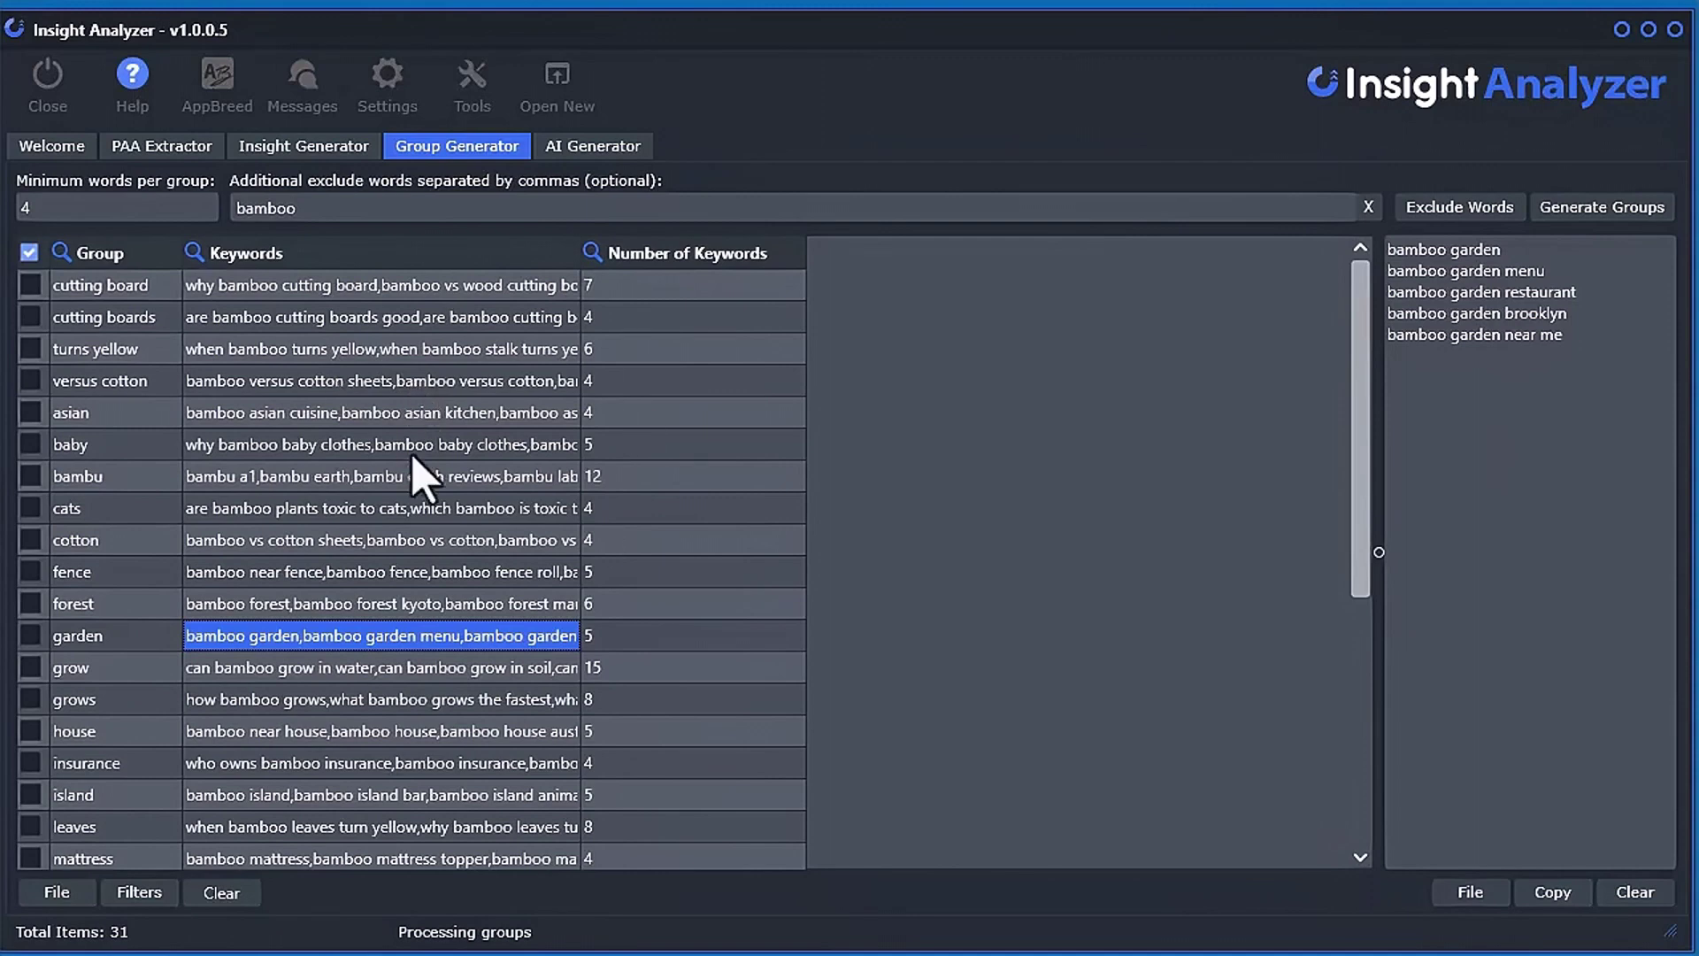
pyautogui.click(435, 450)
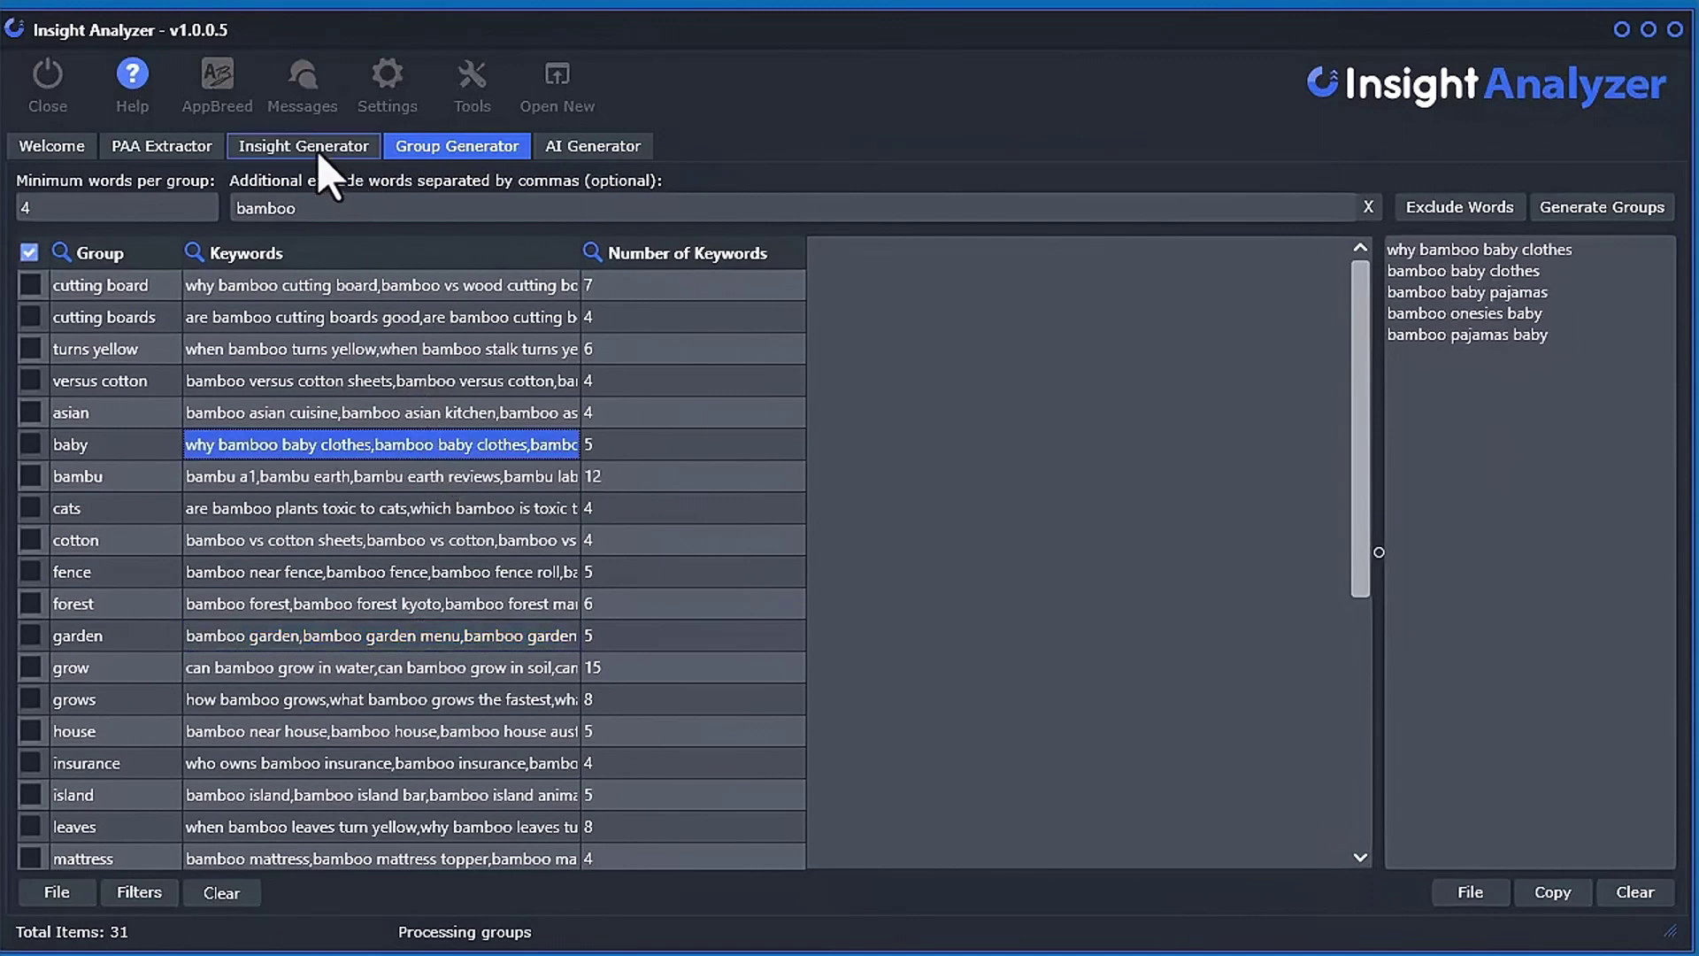
# Extract PAA questions for the search phrase bamboo in the PAA Extractor
pyautogui.click(139, 149)
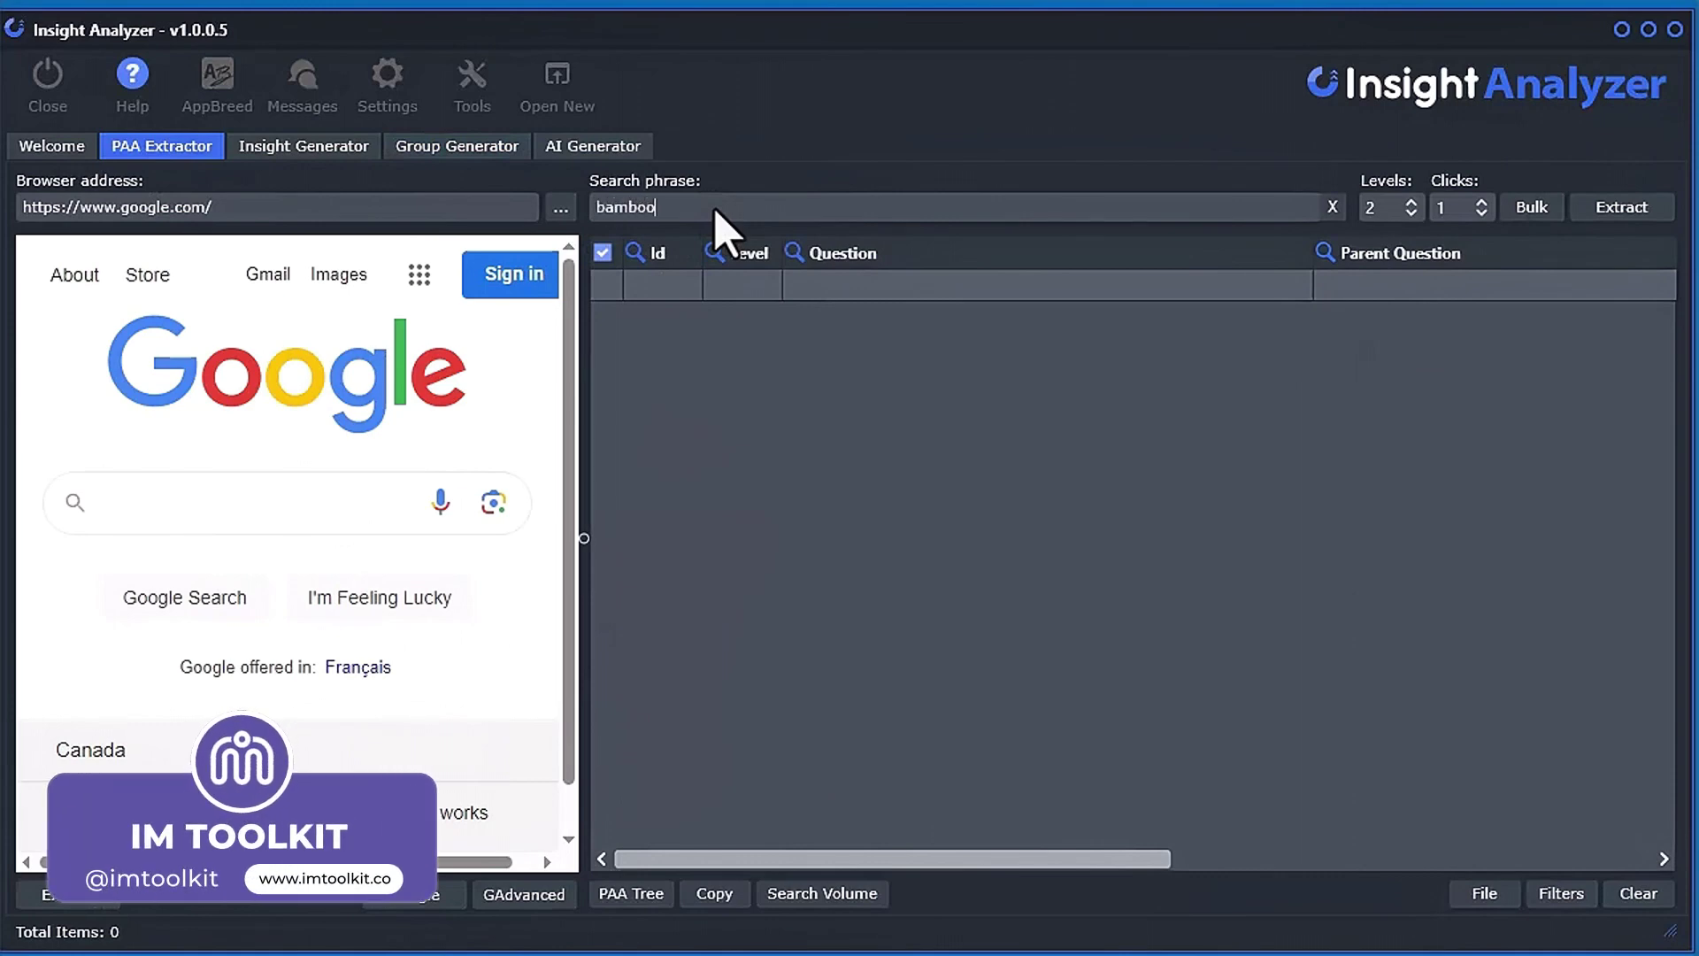
pyautogui.click(1620, 209)
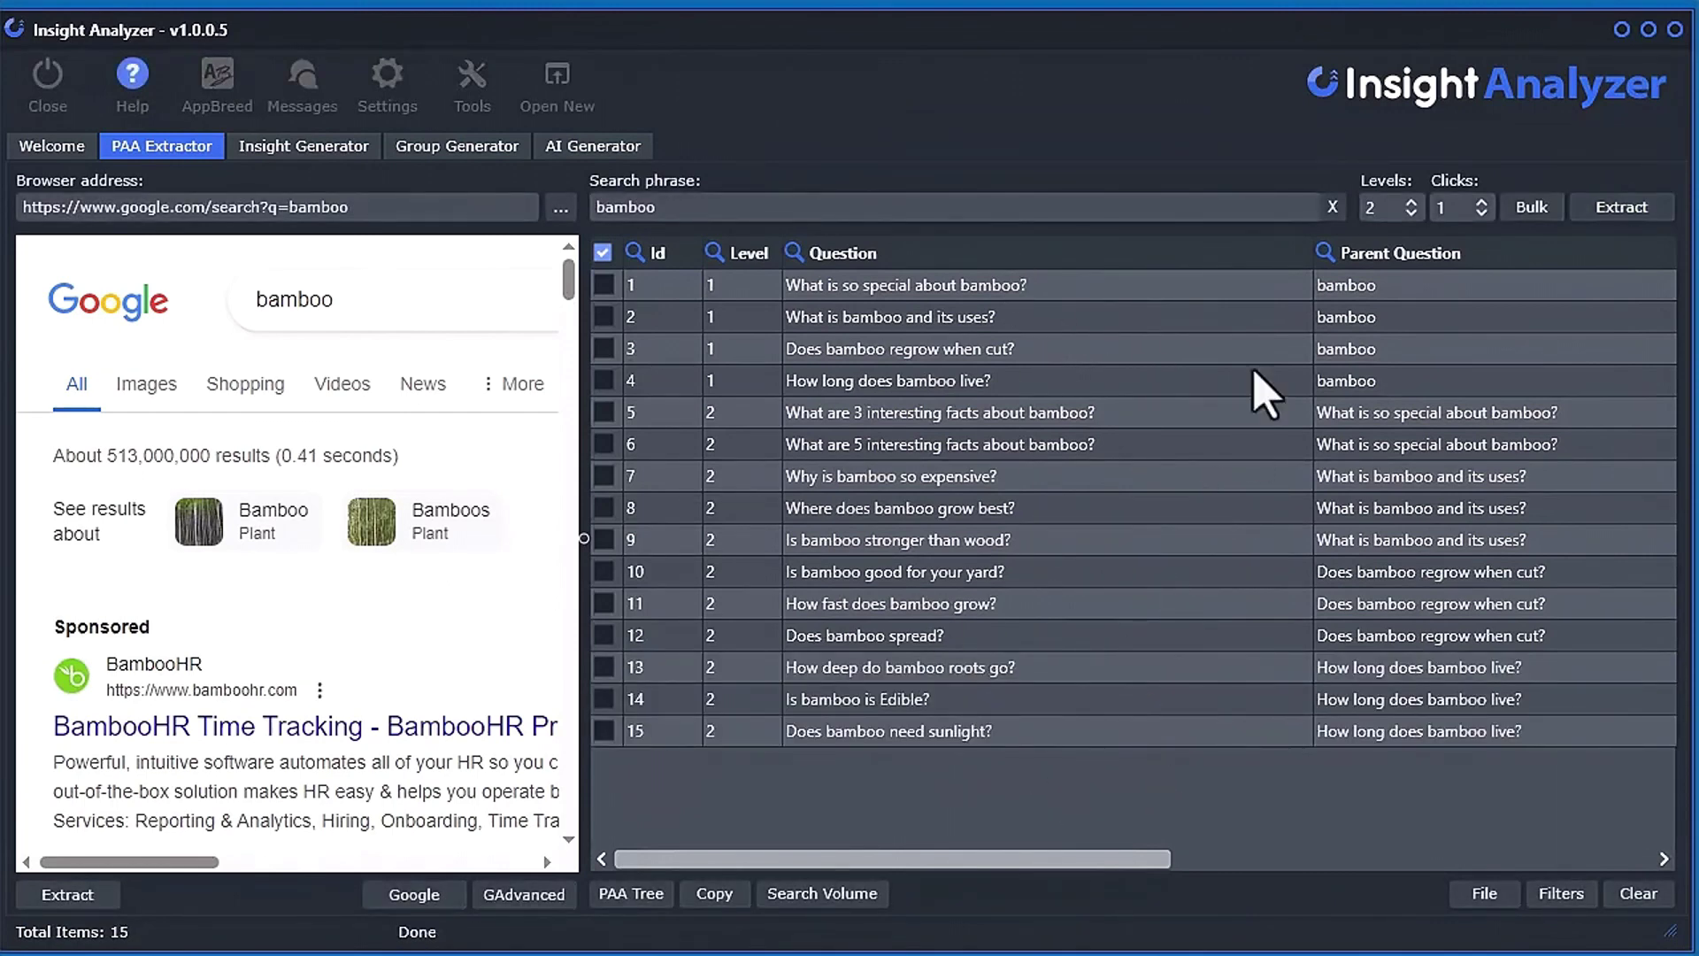
# Return to the bamboo groups and examine the grows, cats, fence, forest, asian, bambu, cotton and baby groups
pyautogui.click(470, 149)
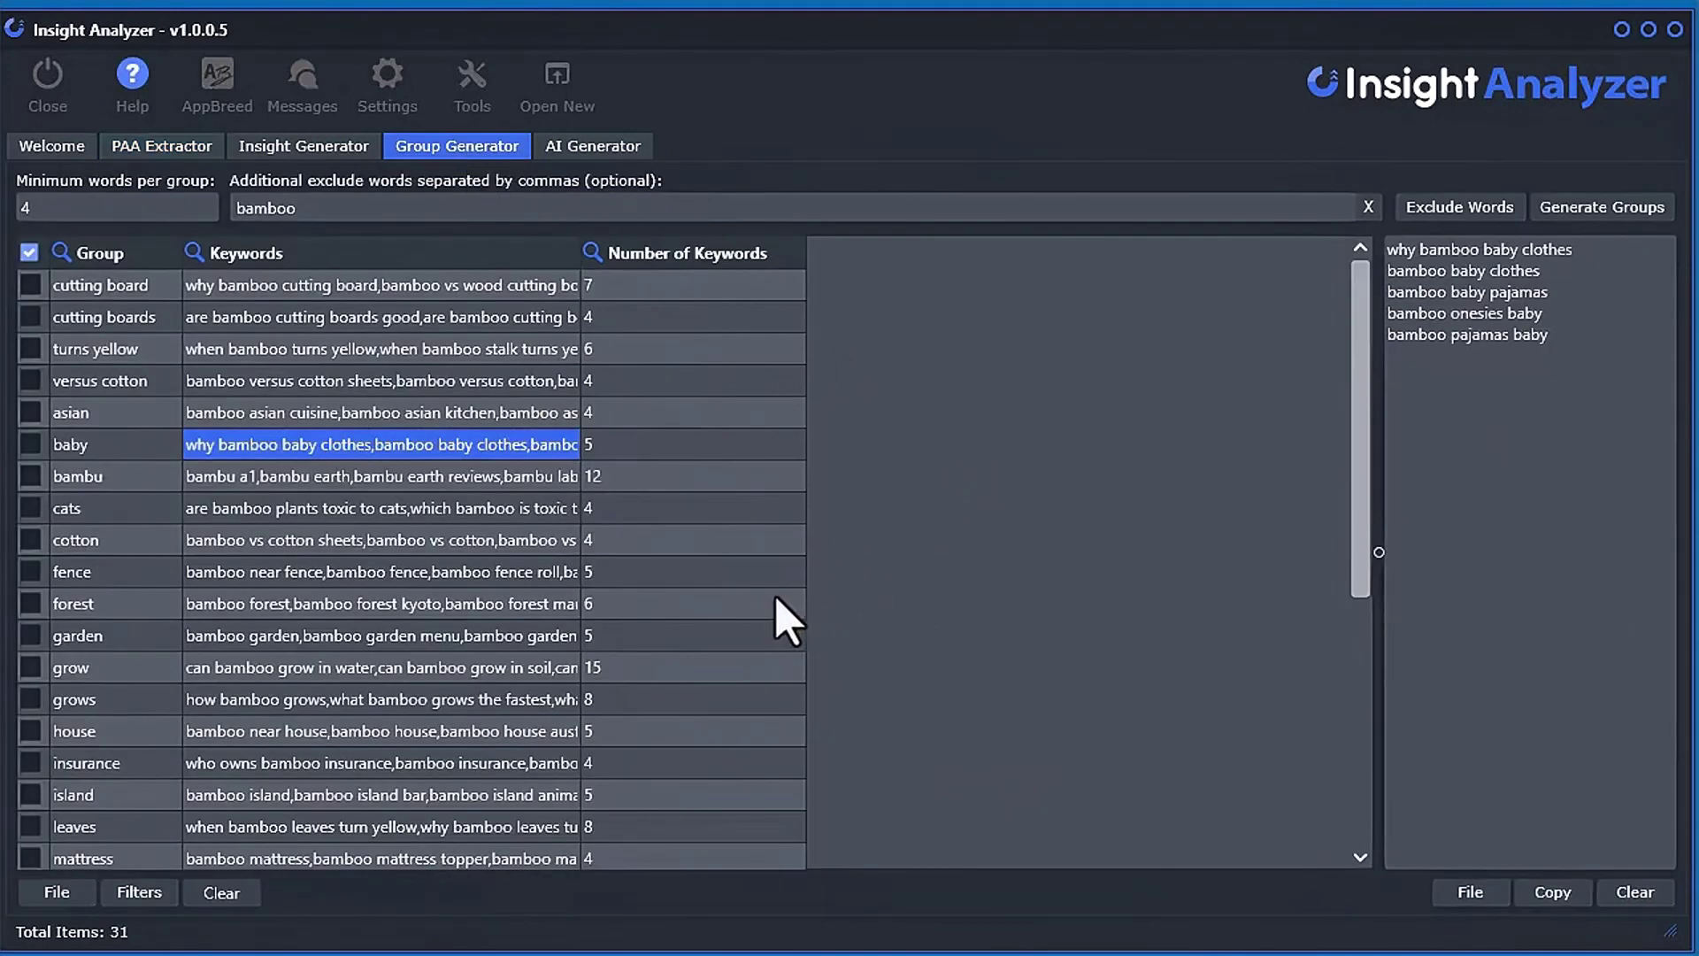
pyautogui.click(698, 700)
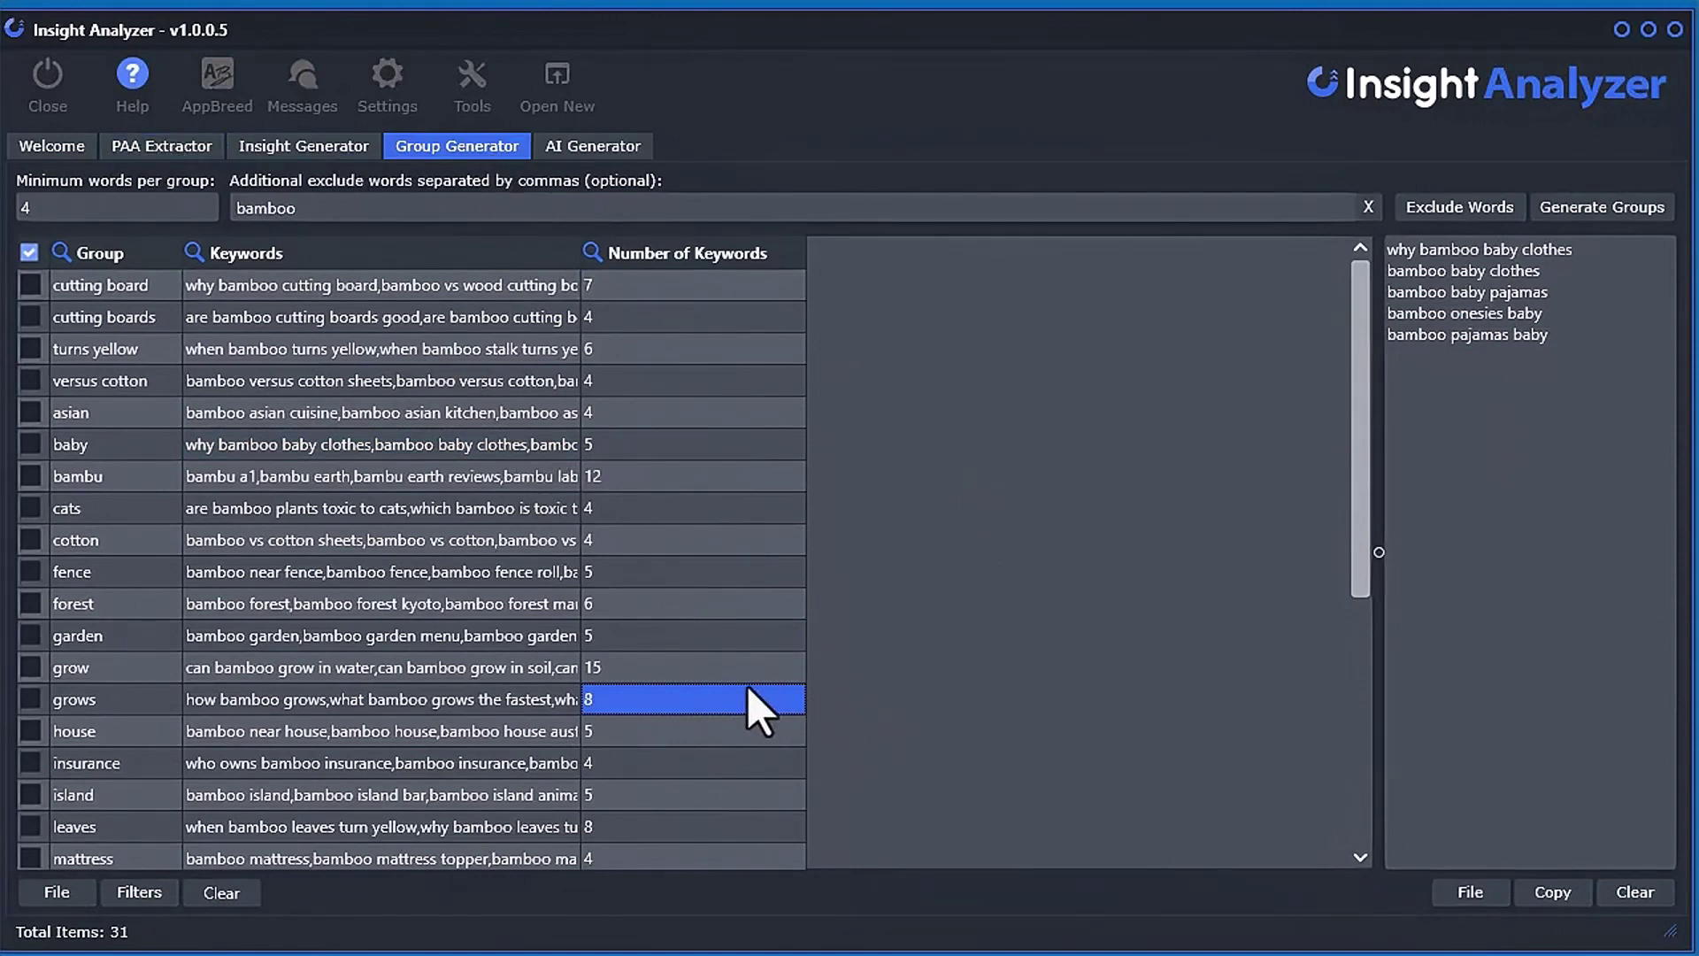
pyautogui.click(510, 518)
pyautogui.click(490, 571)
pyautogui.click(484, 607)
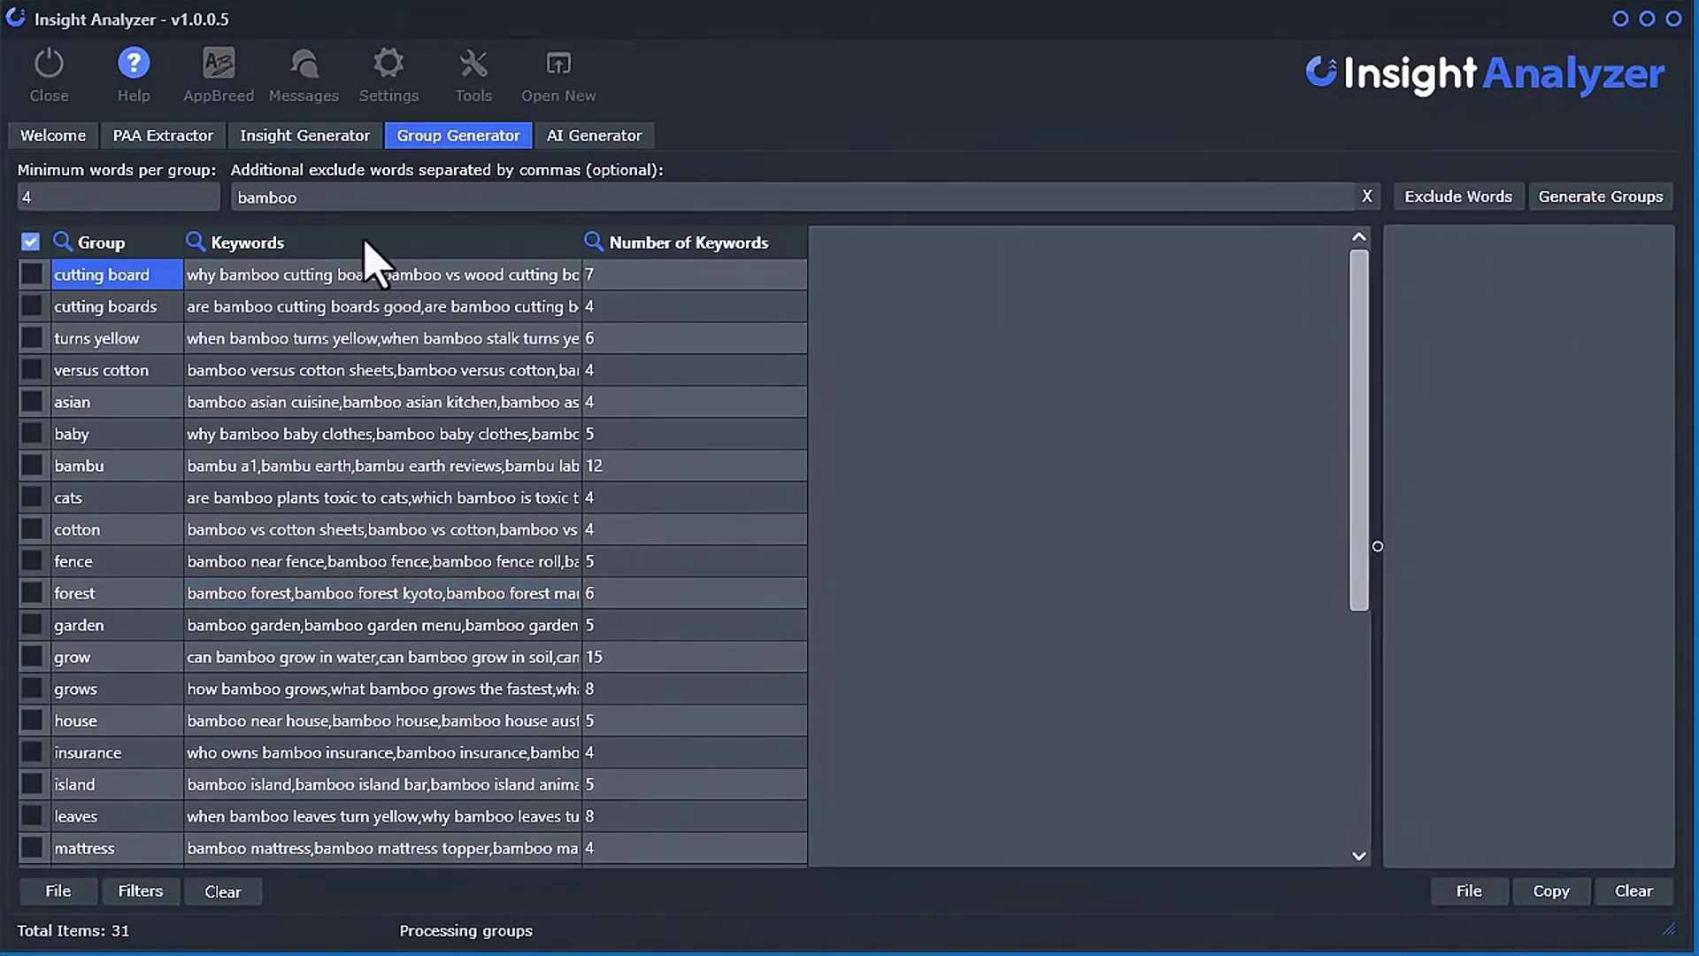
pyautogui.click(346, 400)
pyautogui.click(354, 465)
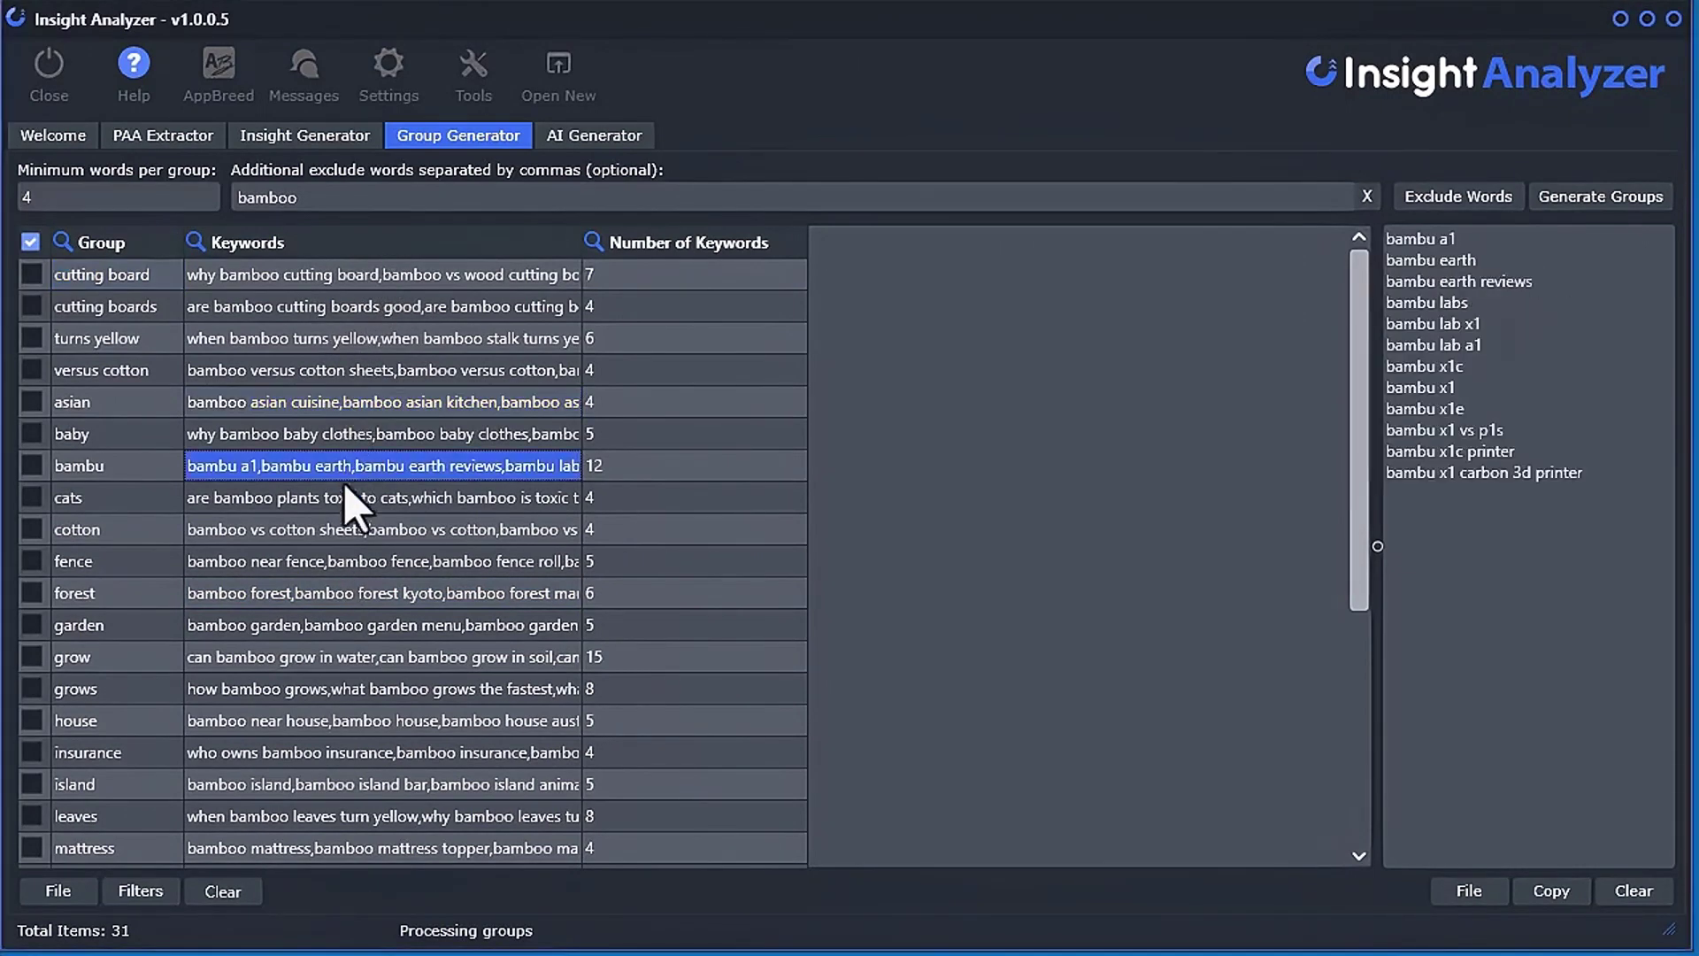
pyautogui.click(363, 529)
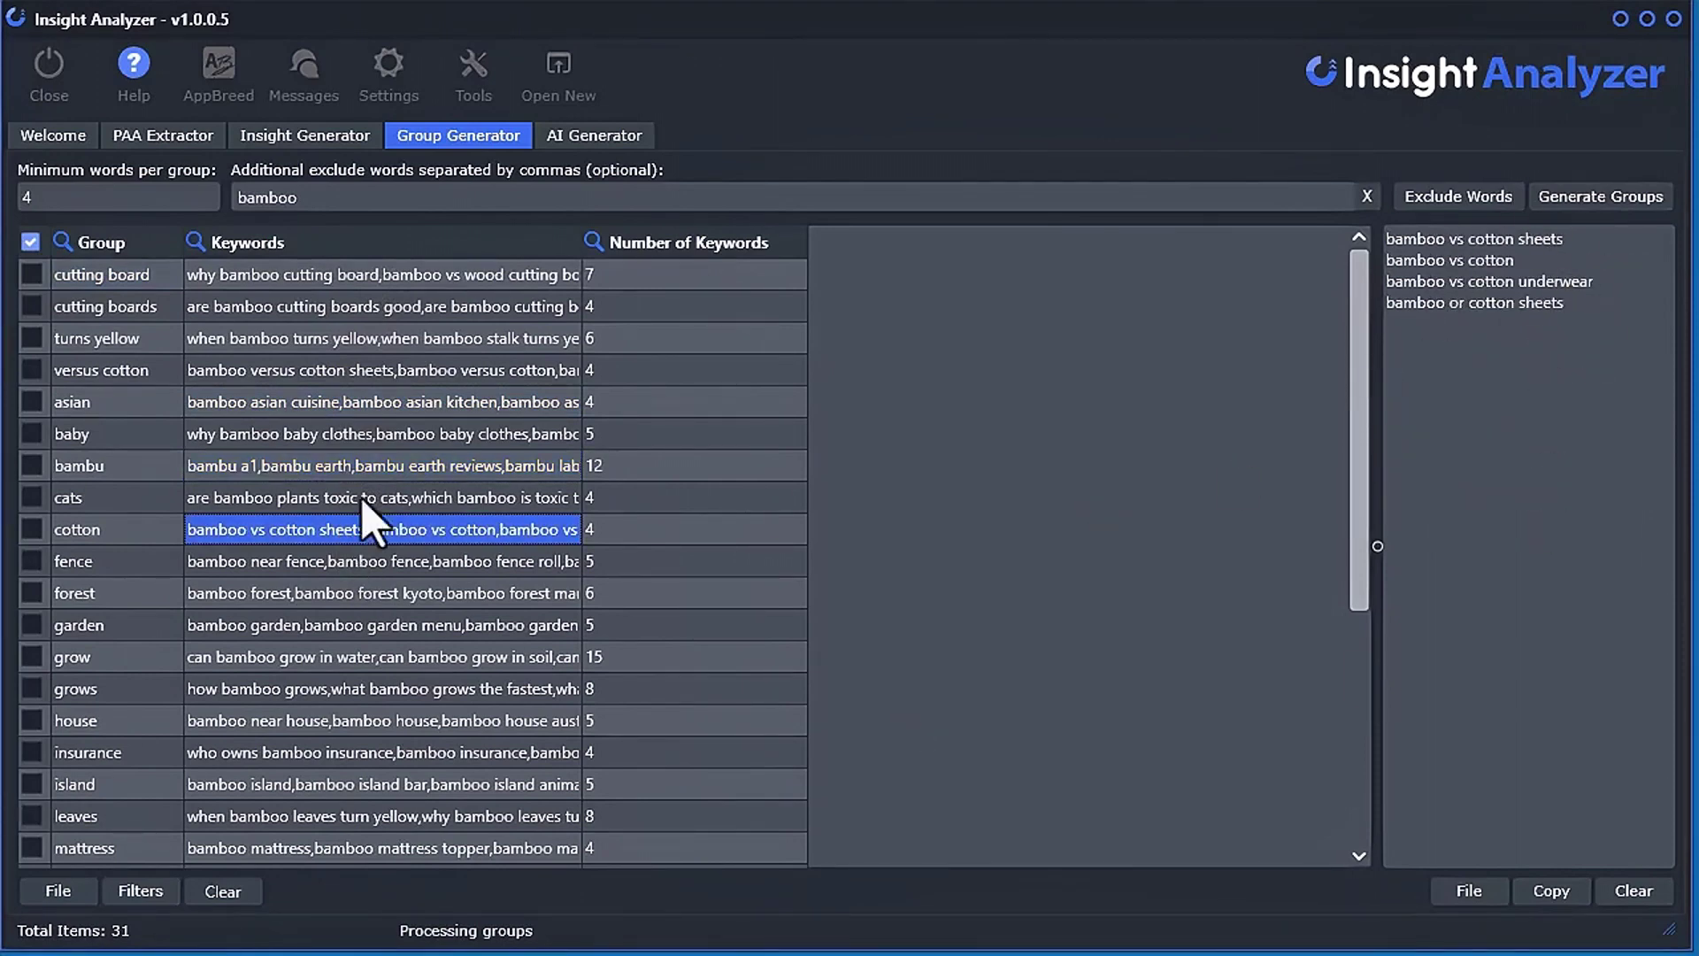
pyautogui.click(368, 434)
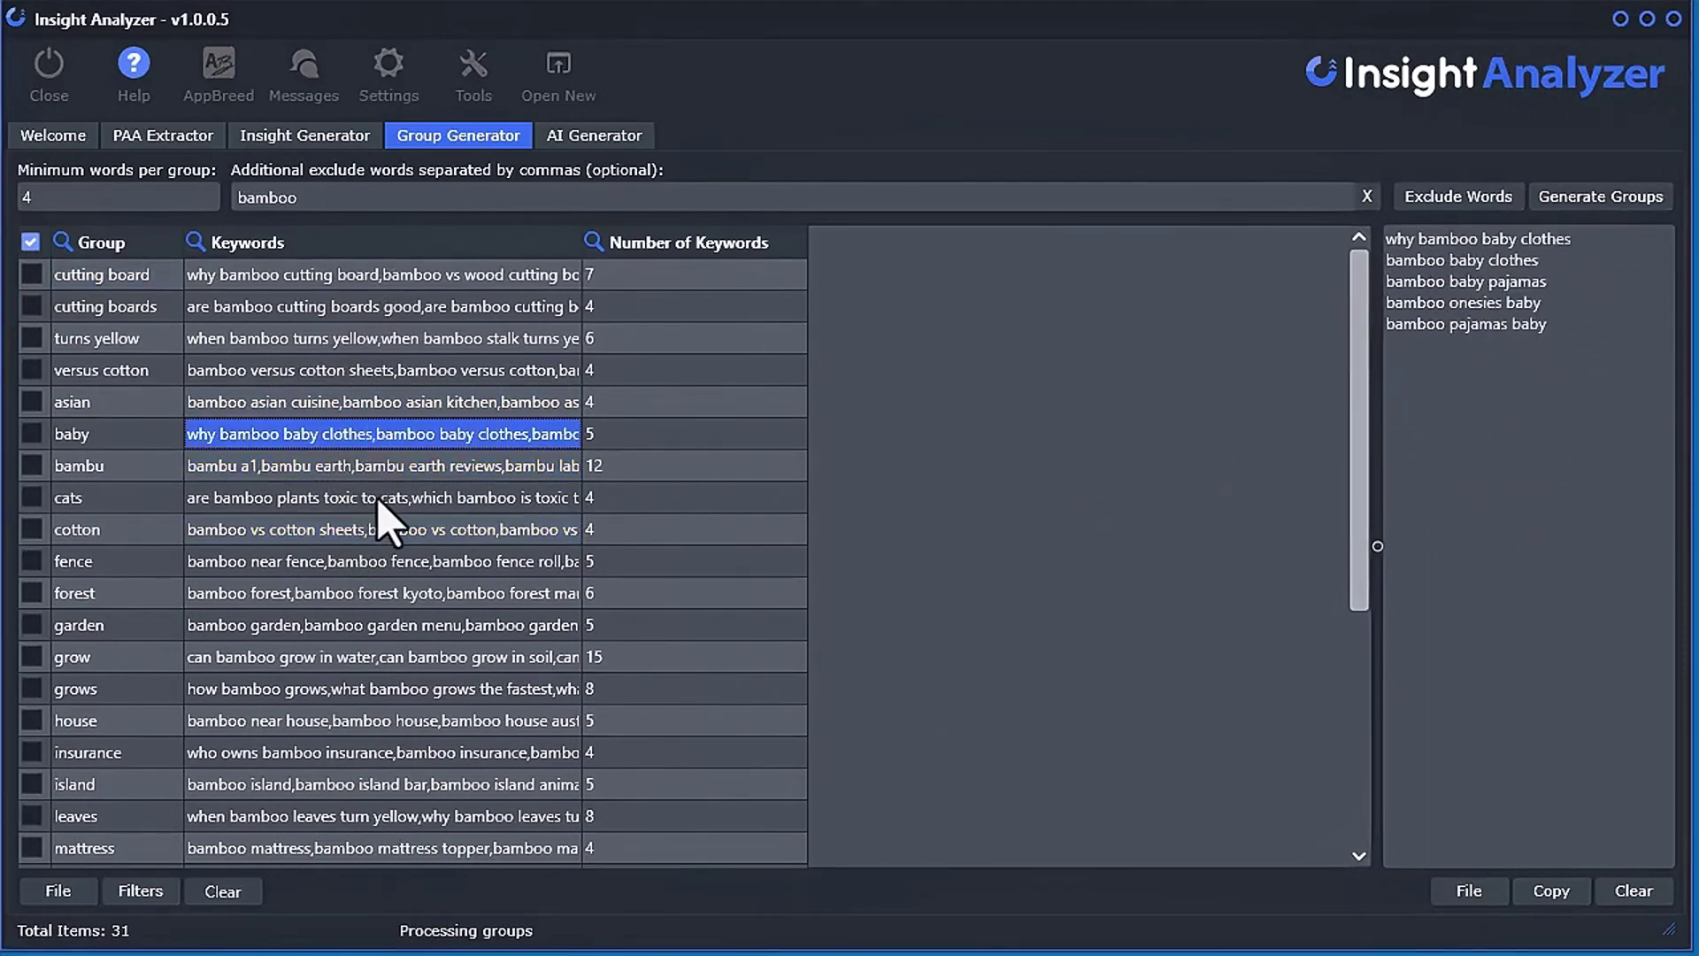
# Examine the bambu group's keywords, filter the groups to those with more than 10 keywords, and clear that filter
pyautogui.click(386, 465)
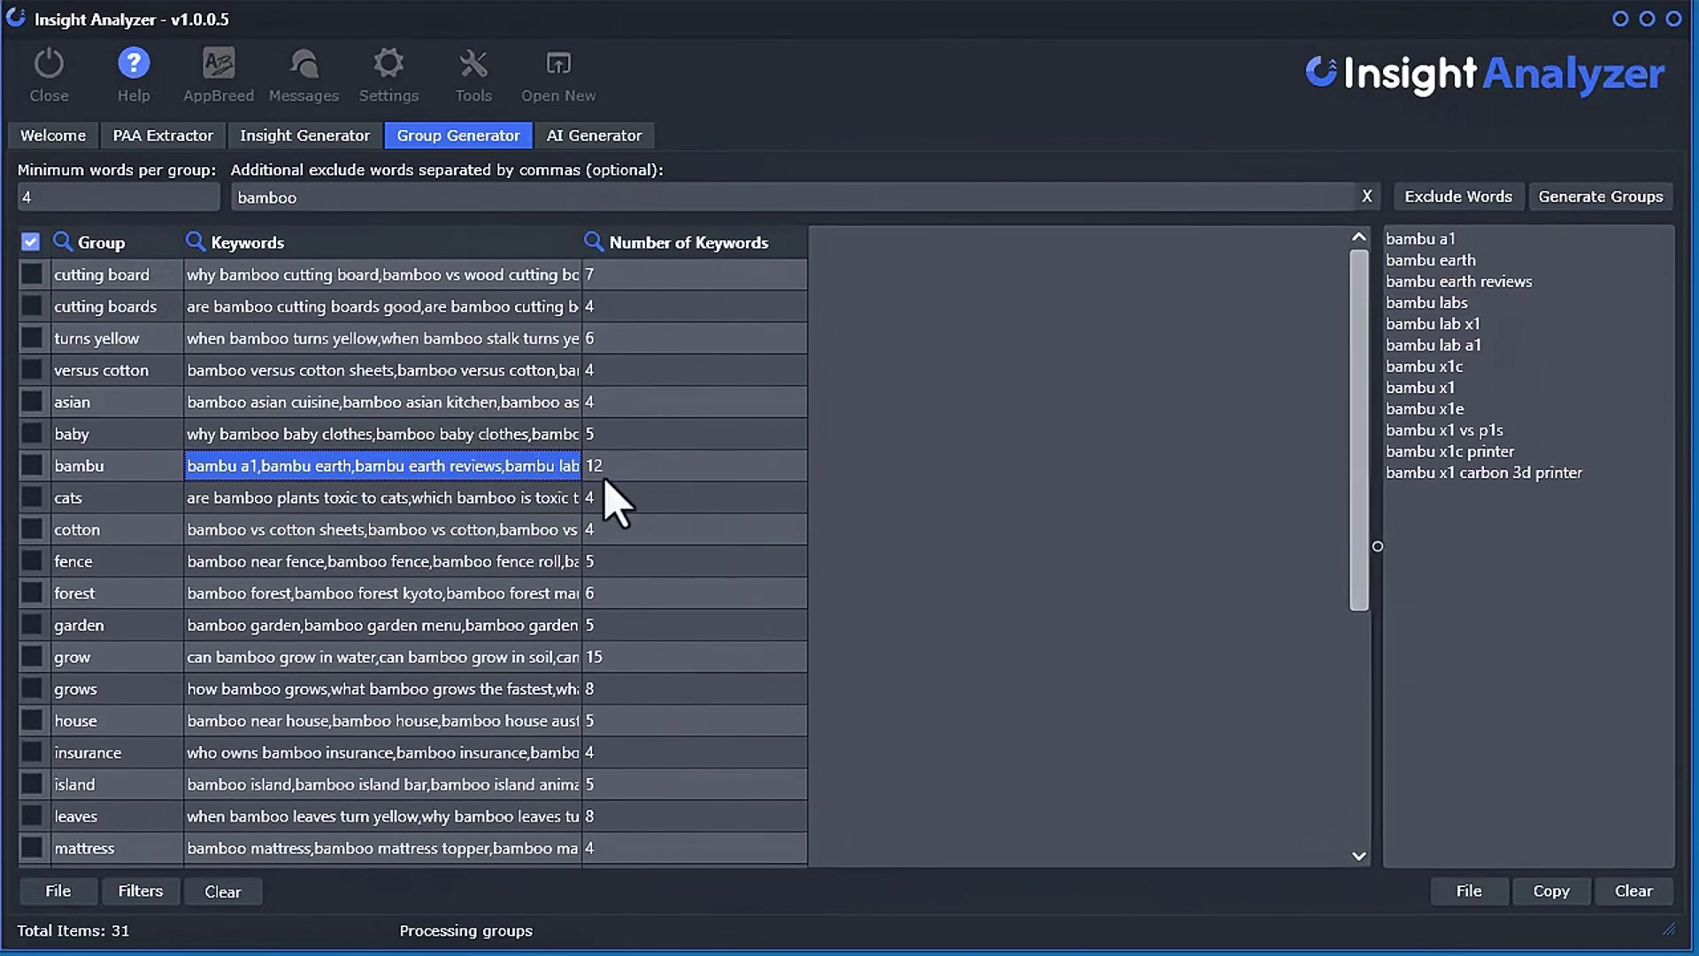
pyautogui.click(291, 182)
pyautogui.write('bamboo')
pyautogui.click(592, 244)
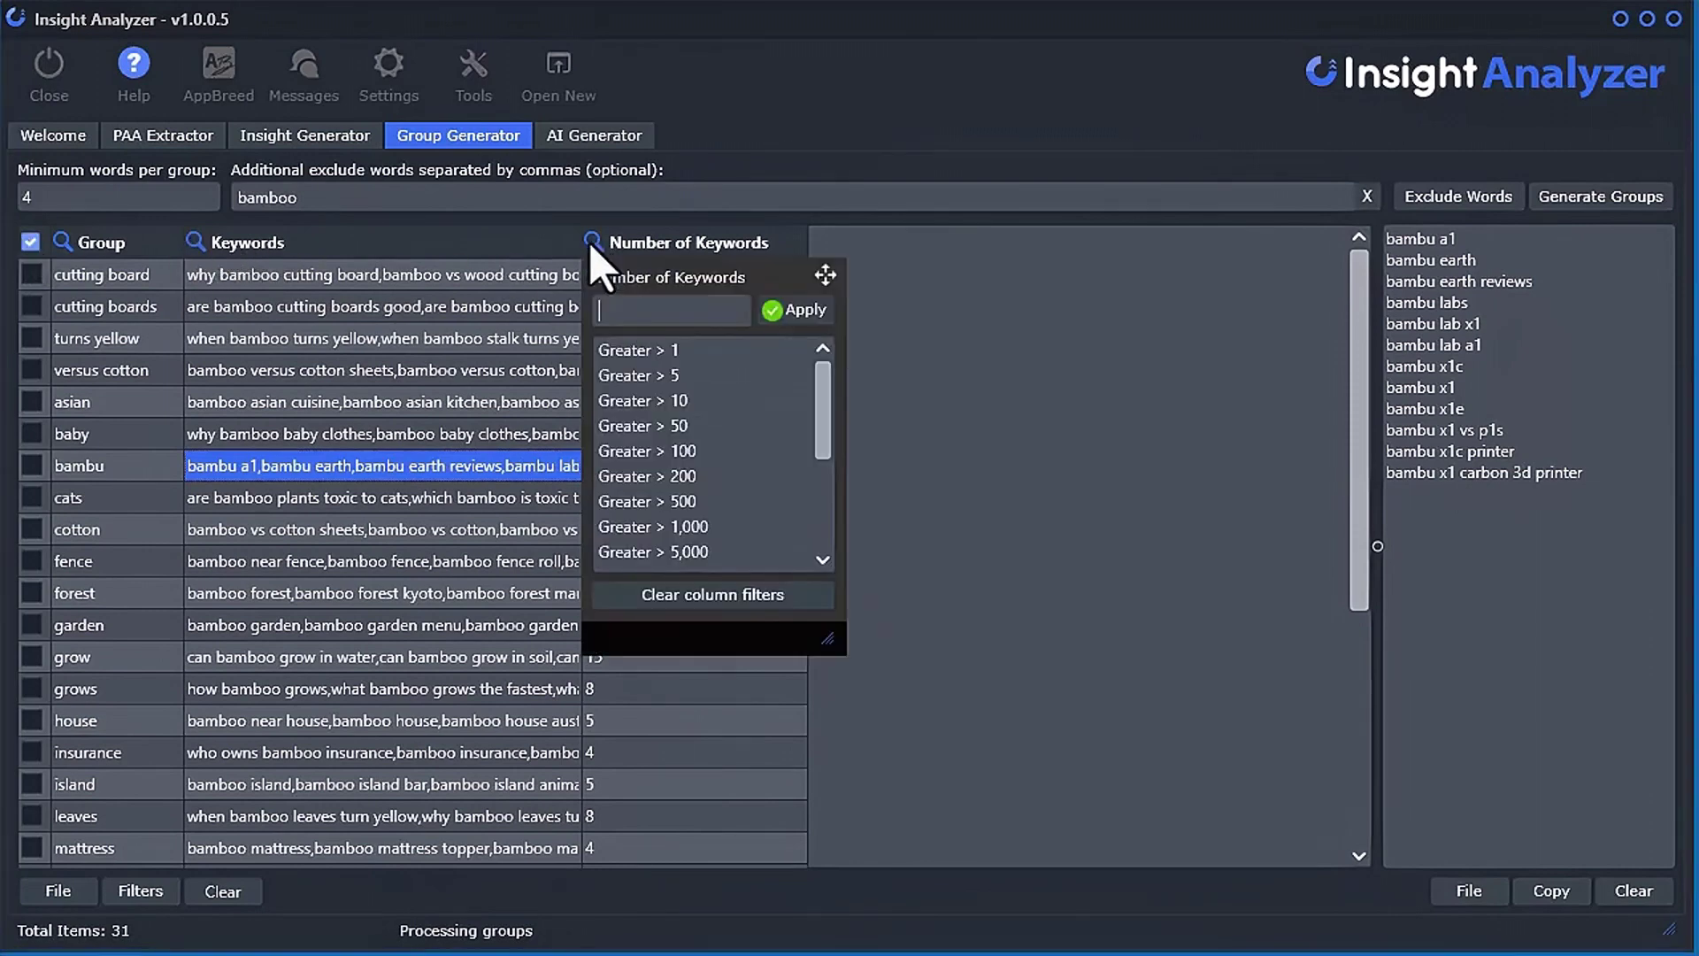
pyautogui.click(652, 404)
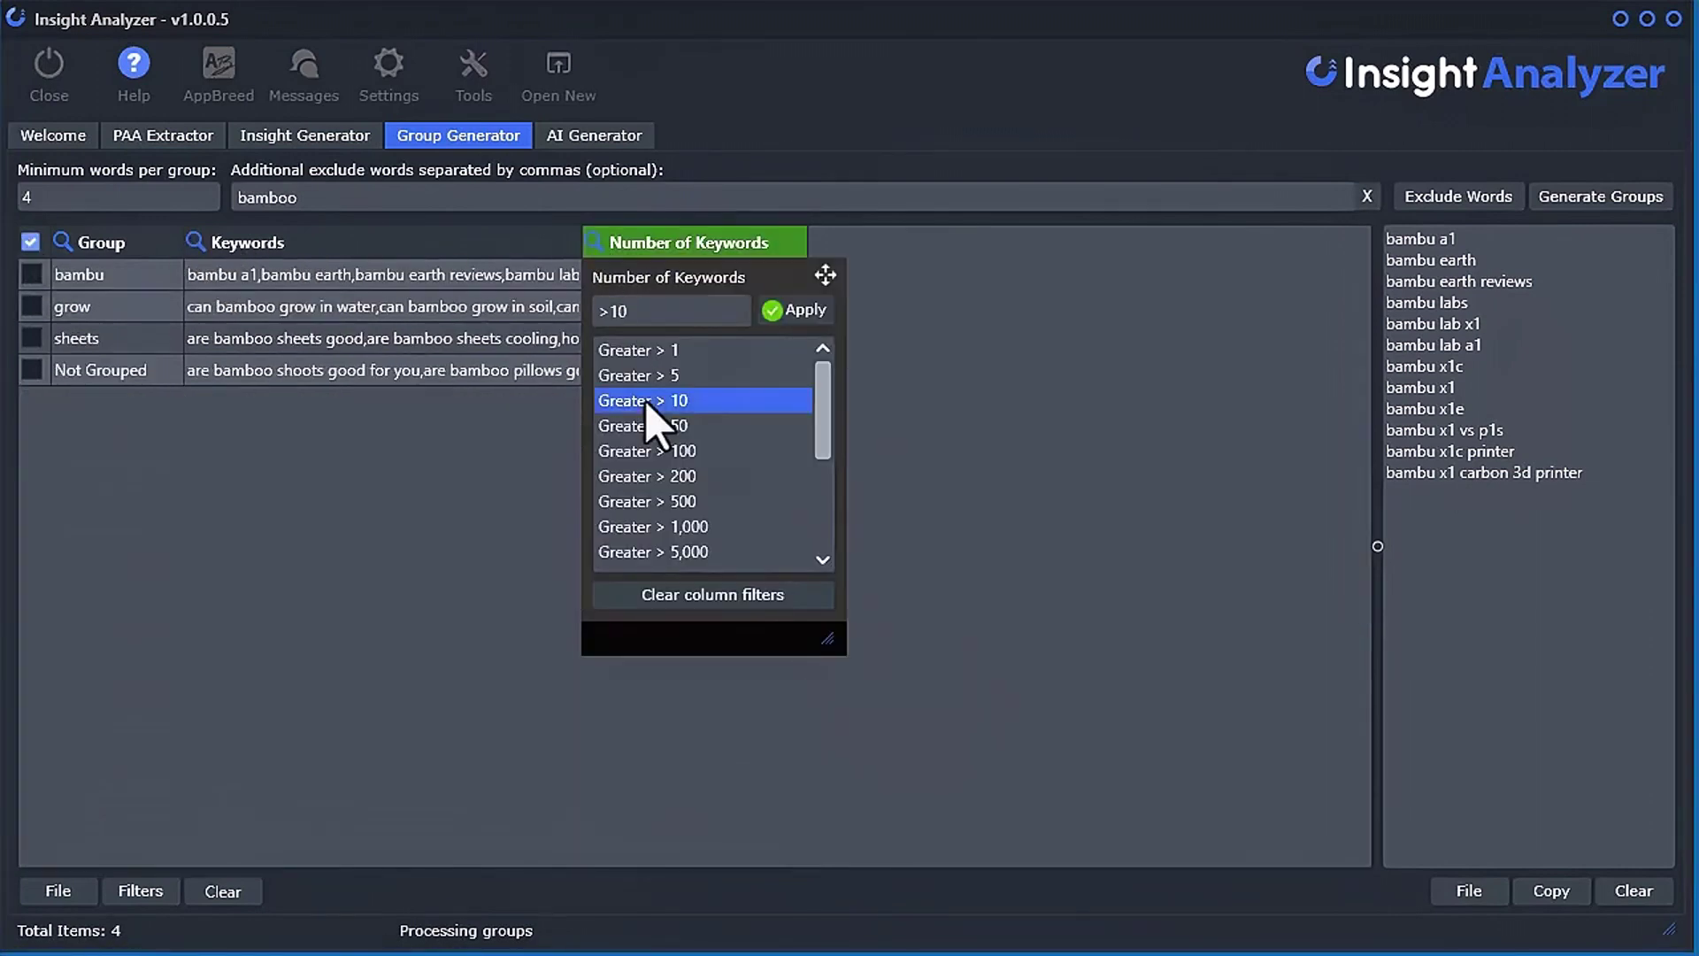
pyautogui.click(717, 593)
# Search the Keywords column for "ss" and the Group column for "d", clearing each search
pyautogui.click(195, 242)
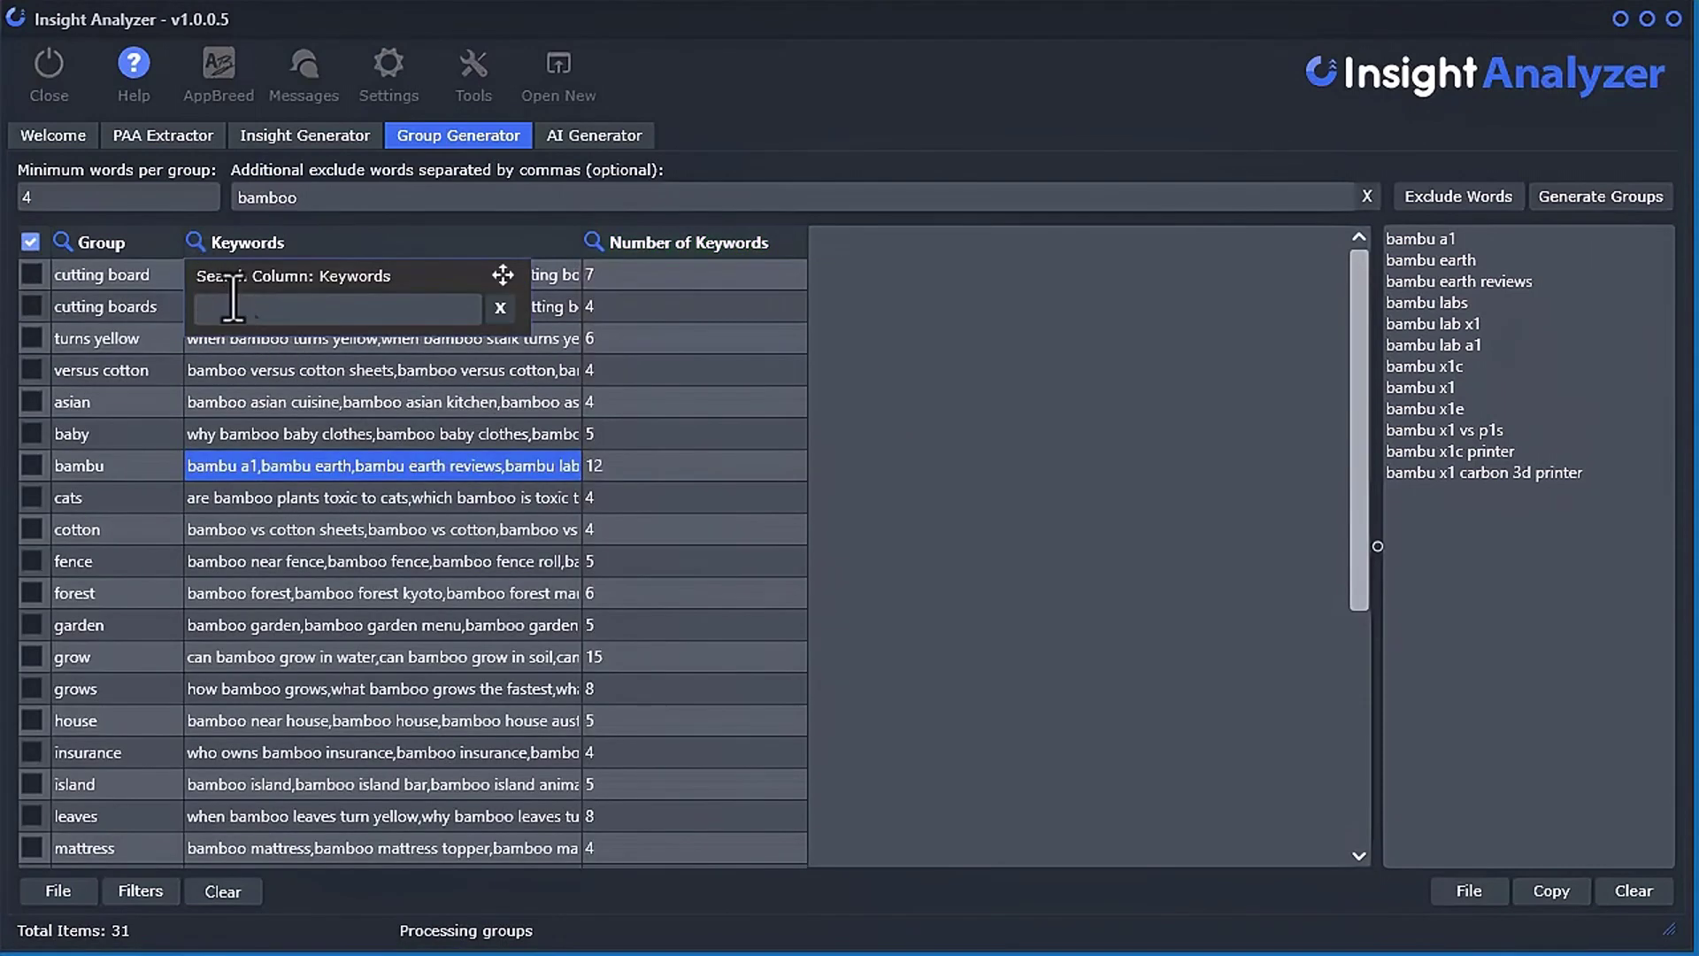
pyautogui.write('ss')
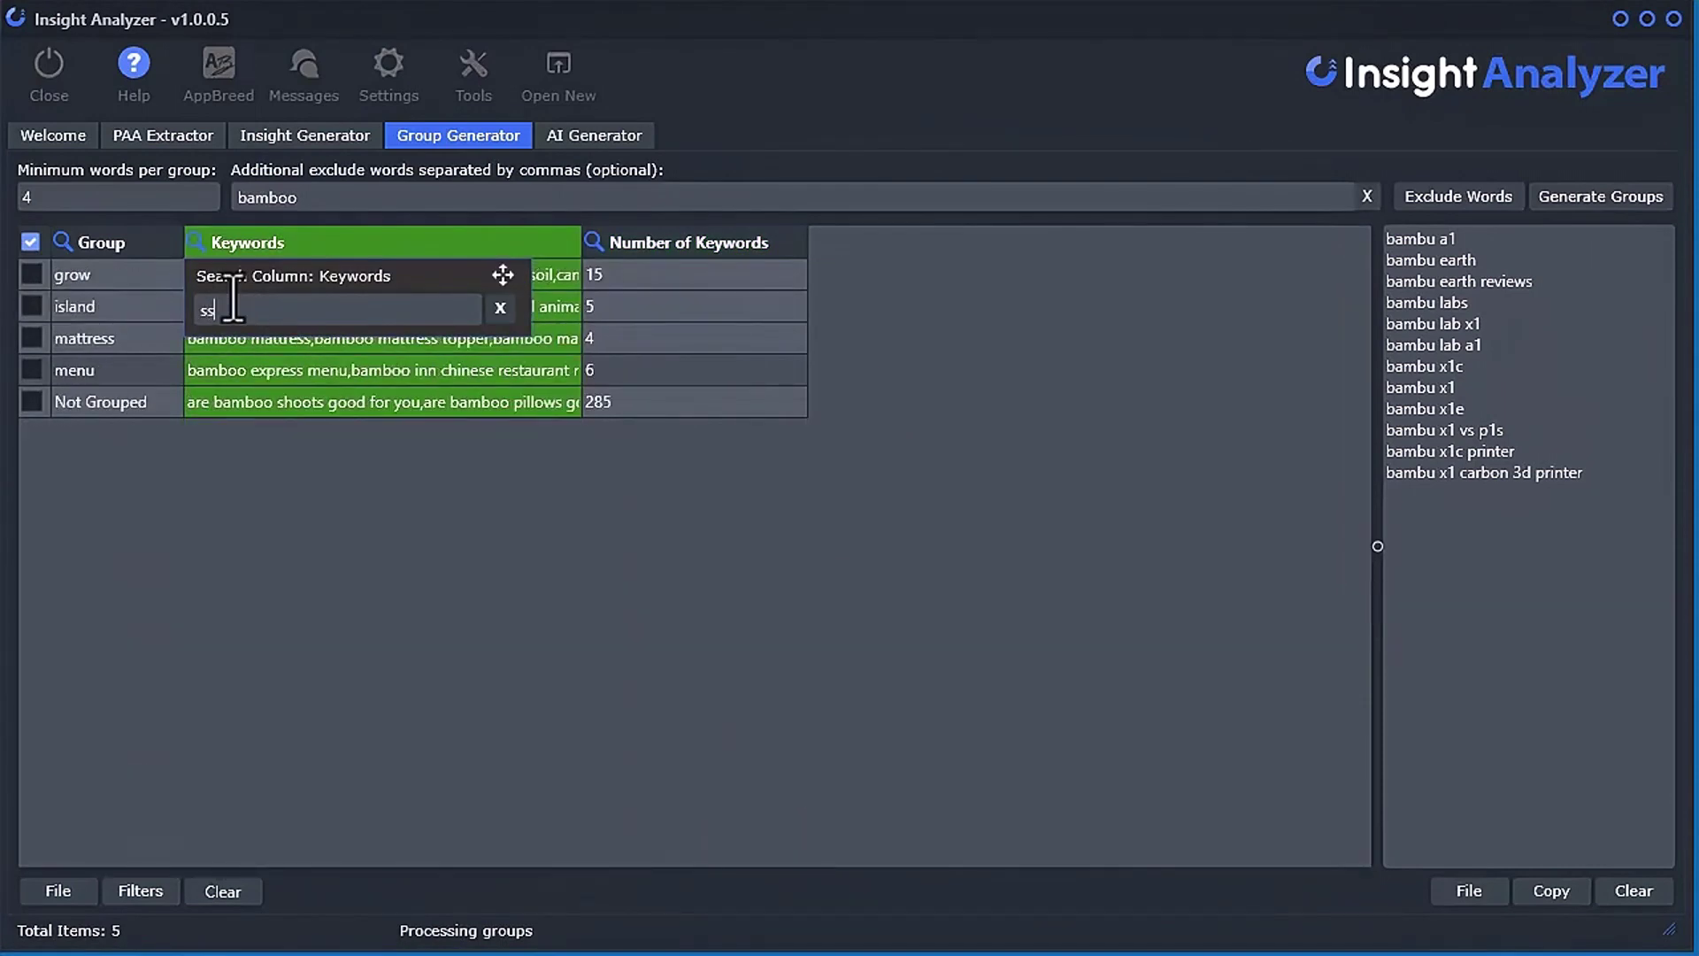
pyautogui.click(501, 309)
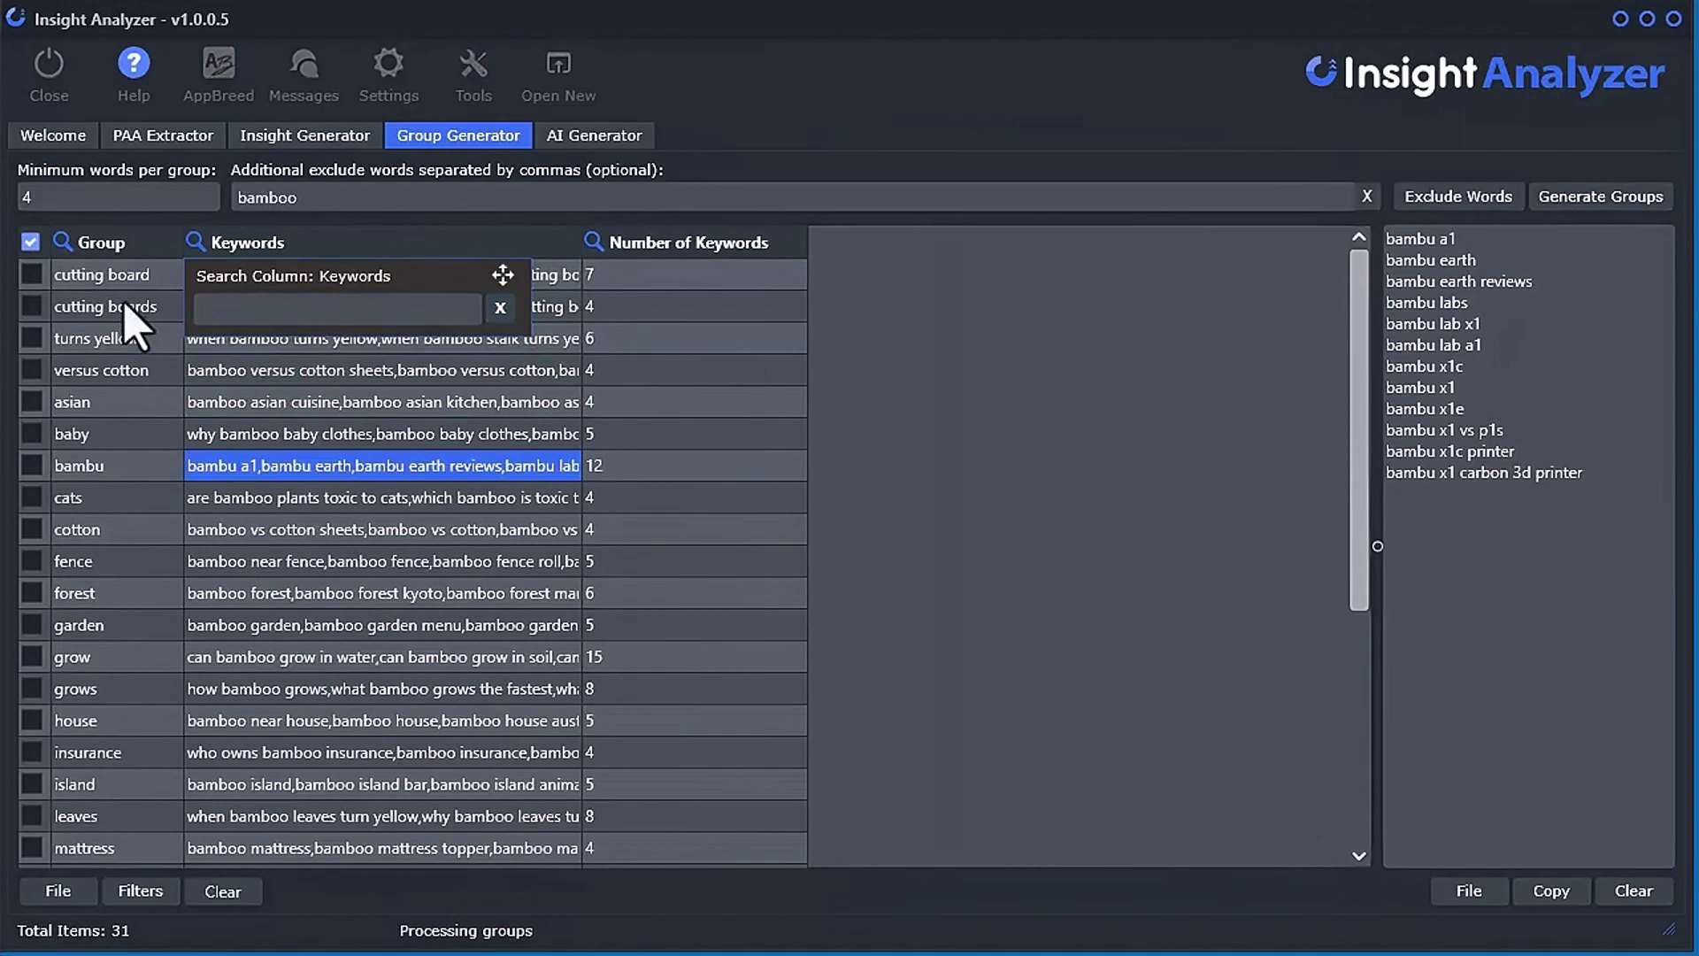
pyautogui.click(62, 241)
pyautogui.write('d')
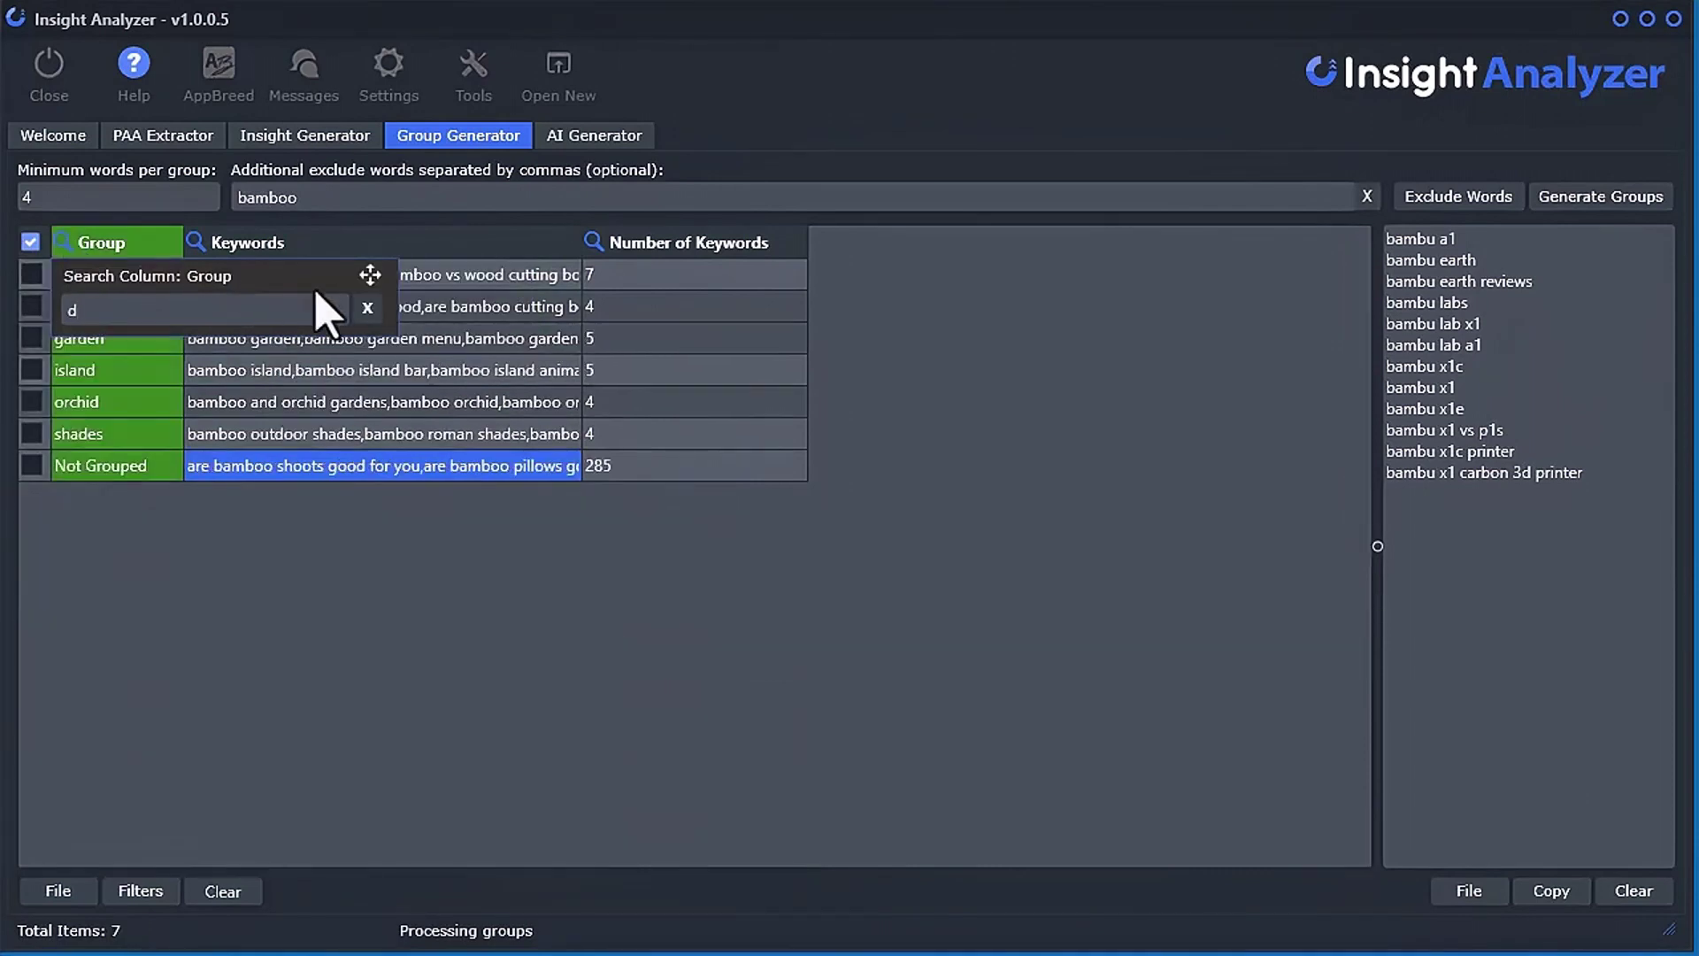
pyautogui.click(367, 308)
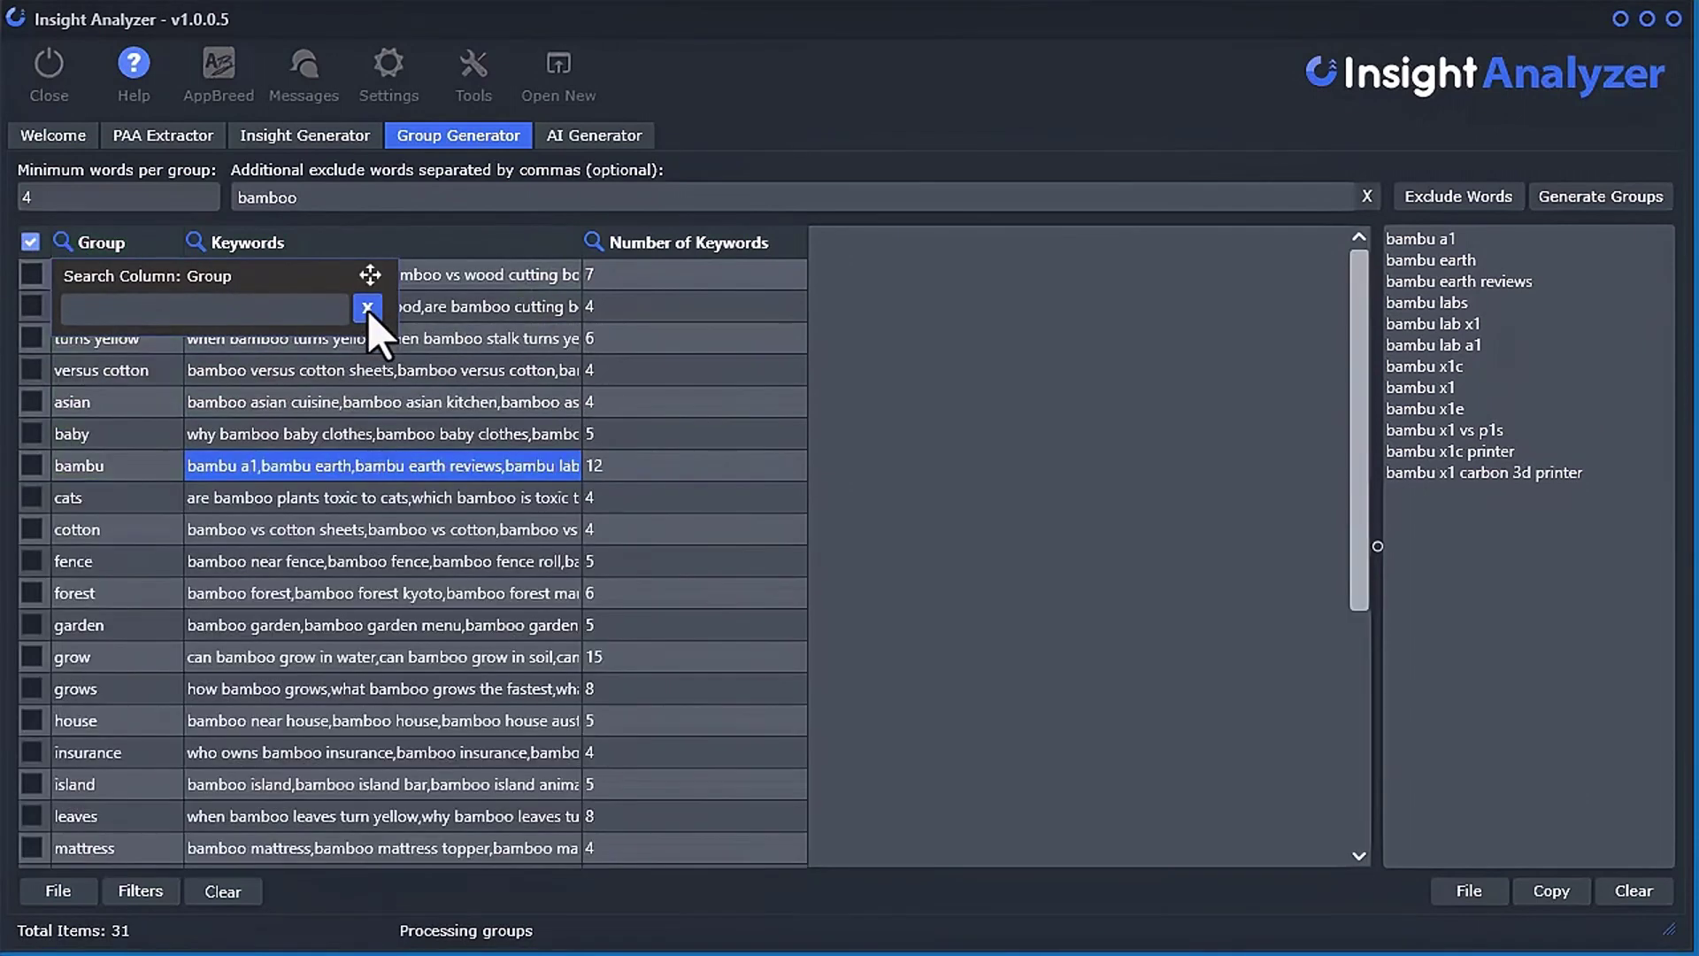
# Inspect the advanced group filter settings without adding a filter, and look over the file options for keywords and groups
pyautogui.click(141, 891)
pyautogui.click(165, 952)
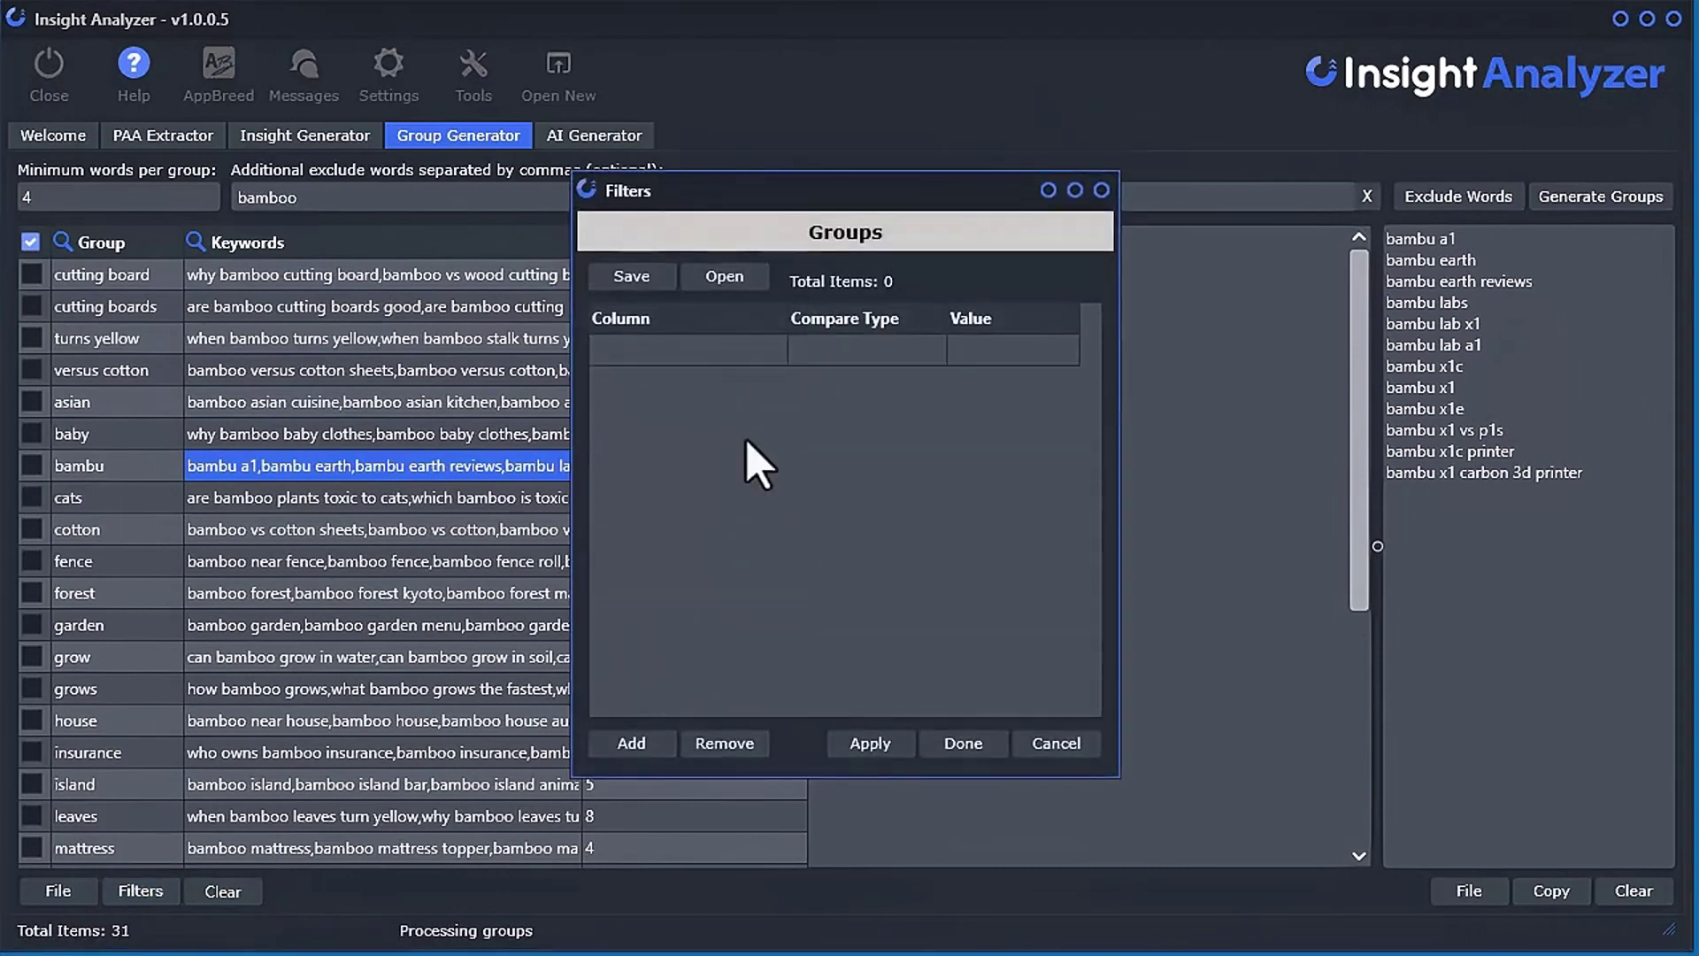
pyautogui.click(1056, 744)
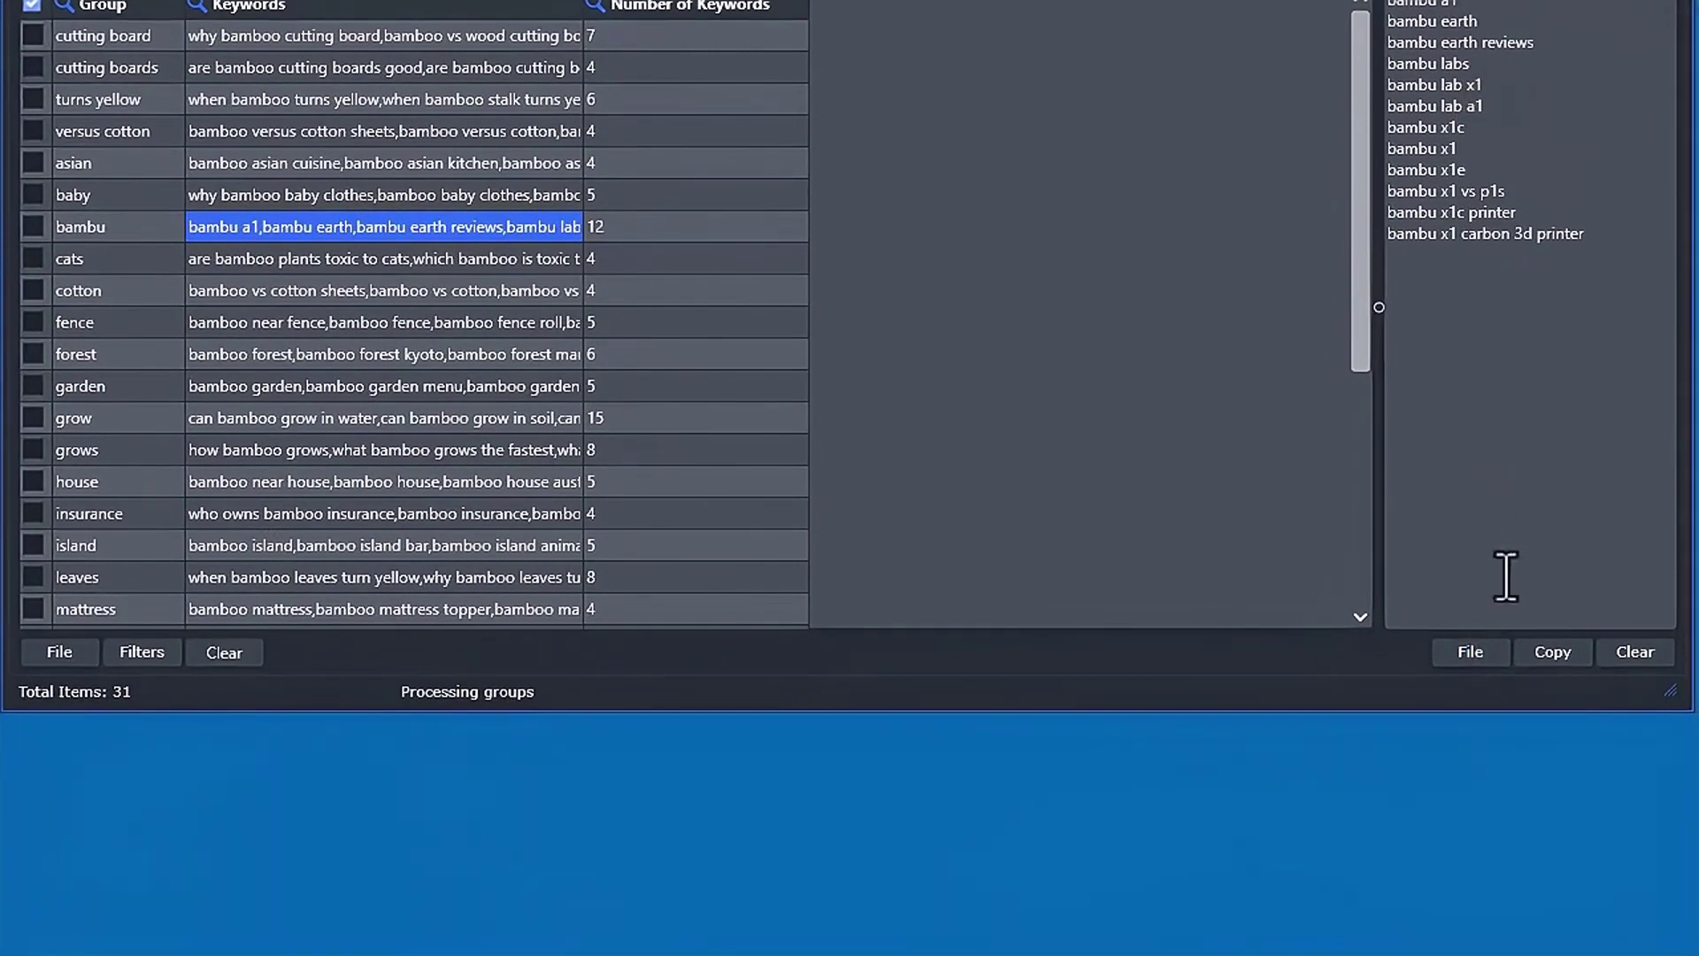
pyautogui.click(1476, 655)
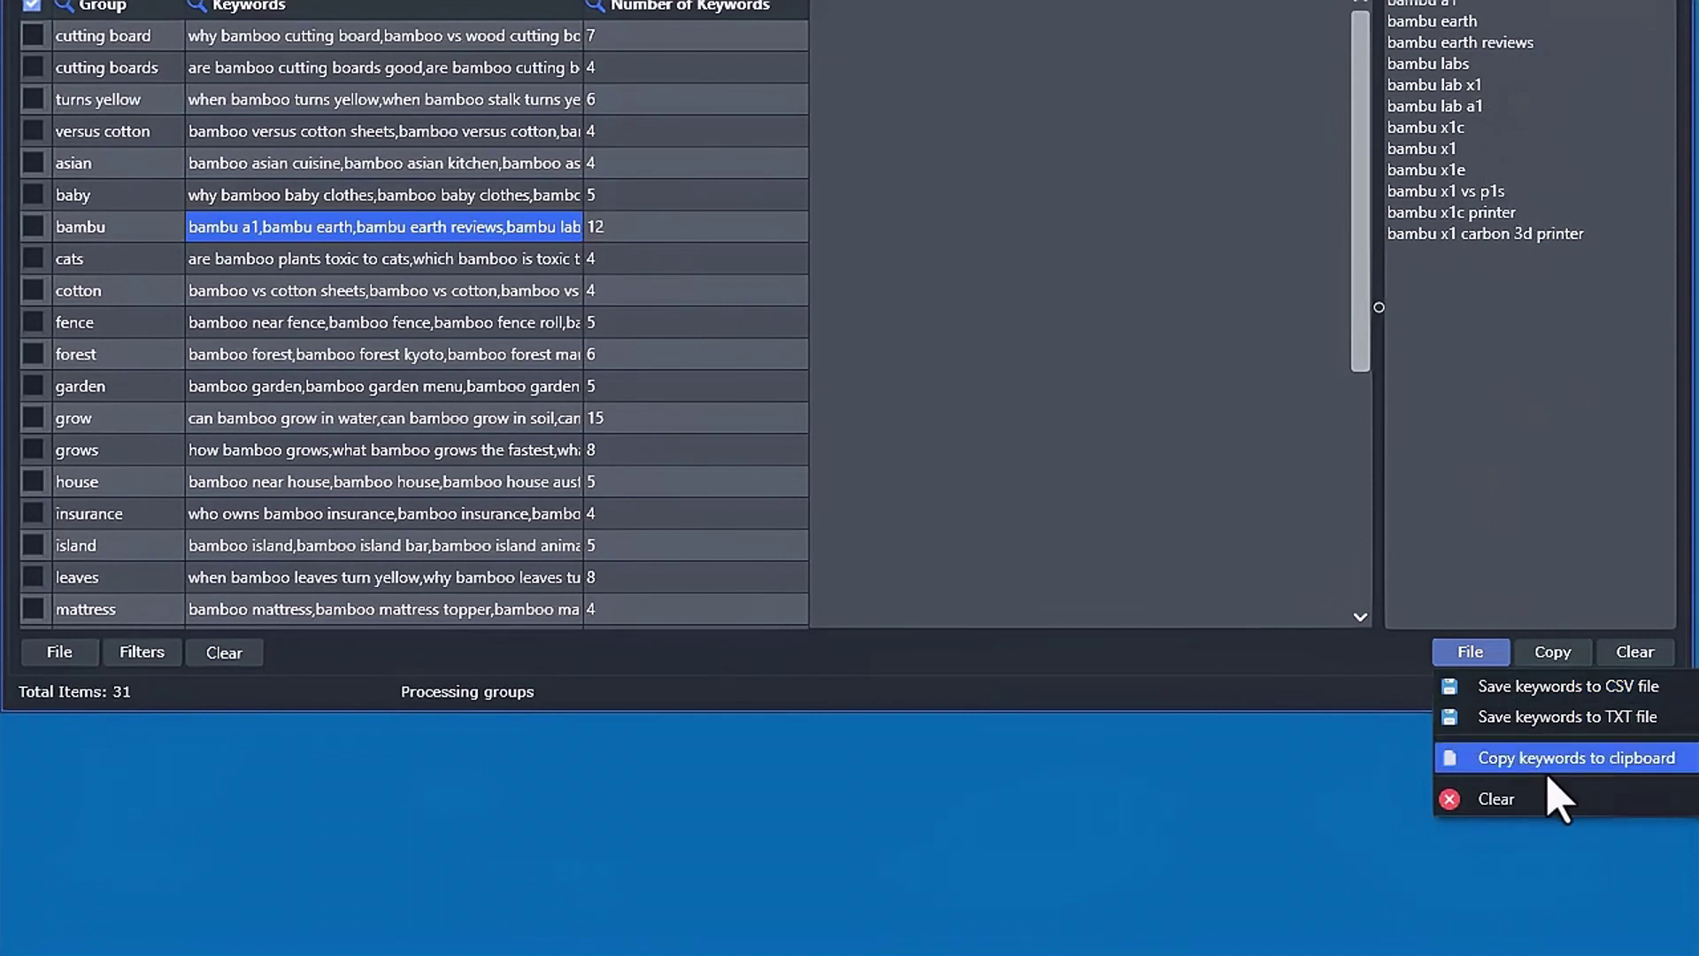
pyautogui.click(59, 652)
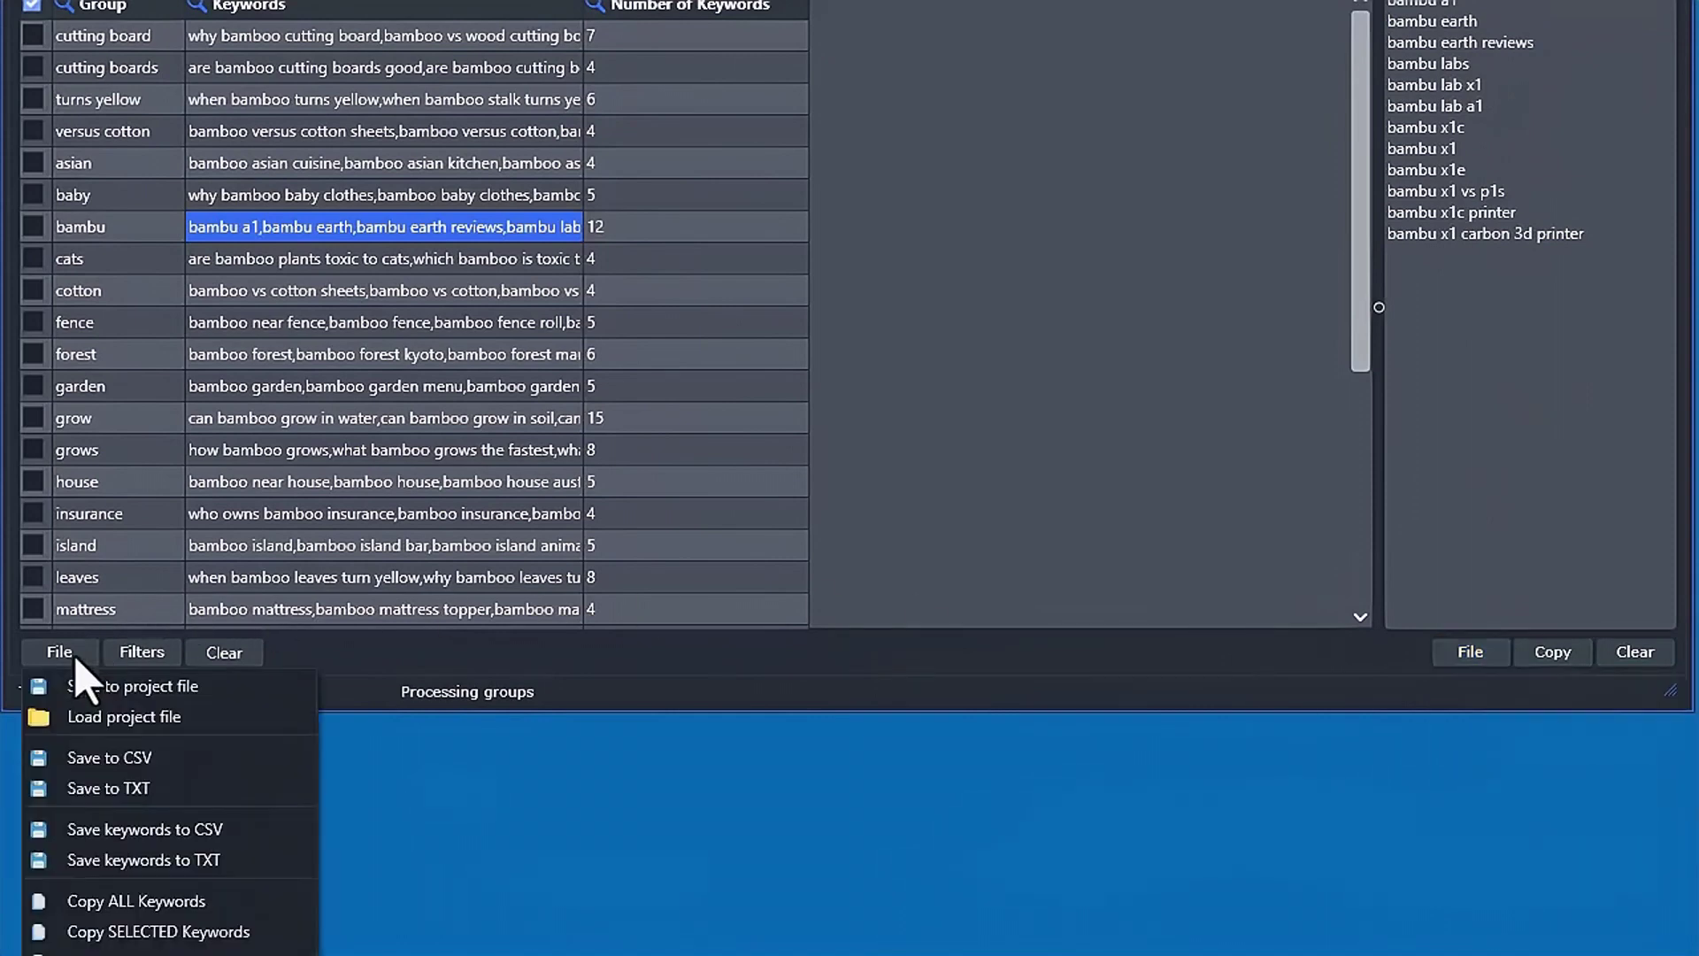
pyautogui.moveTo(602, 0); pyautogui.dragTo(624, 0)
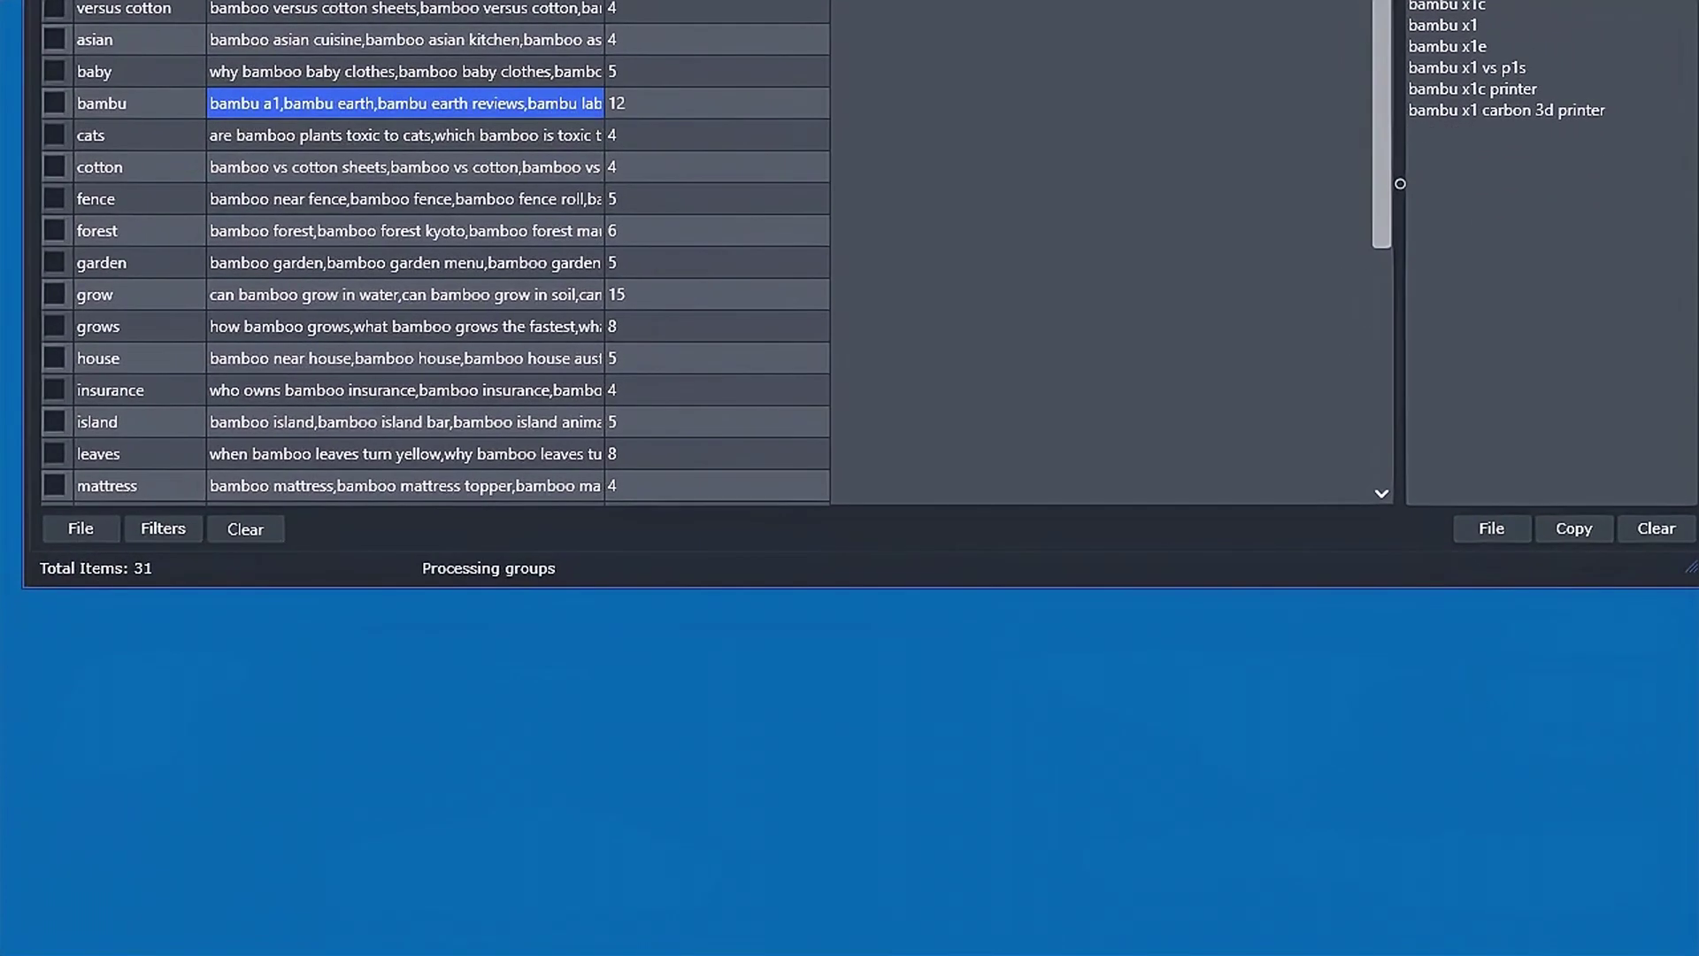
# Save the grouped keywords to CSV, overwriting the existing file untitled groups.csv
pyautogui.click(69, 532)
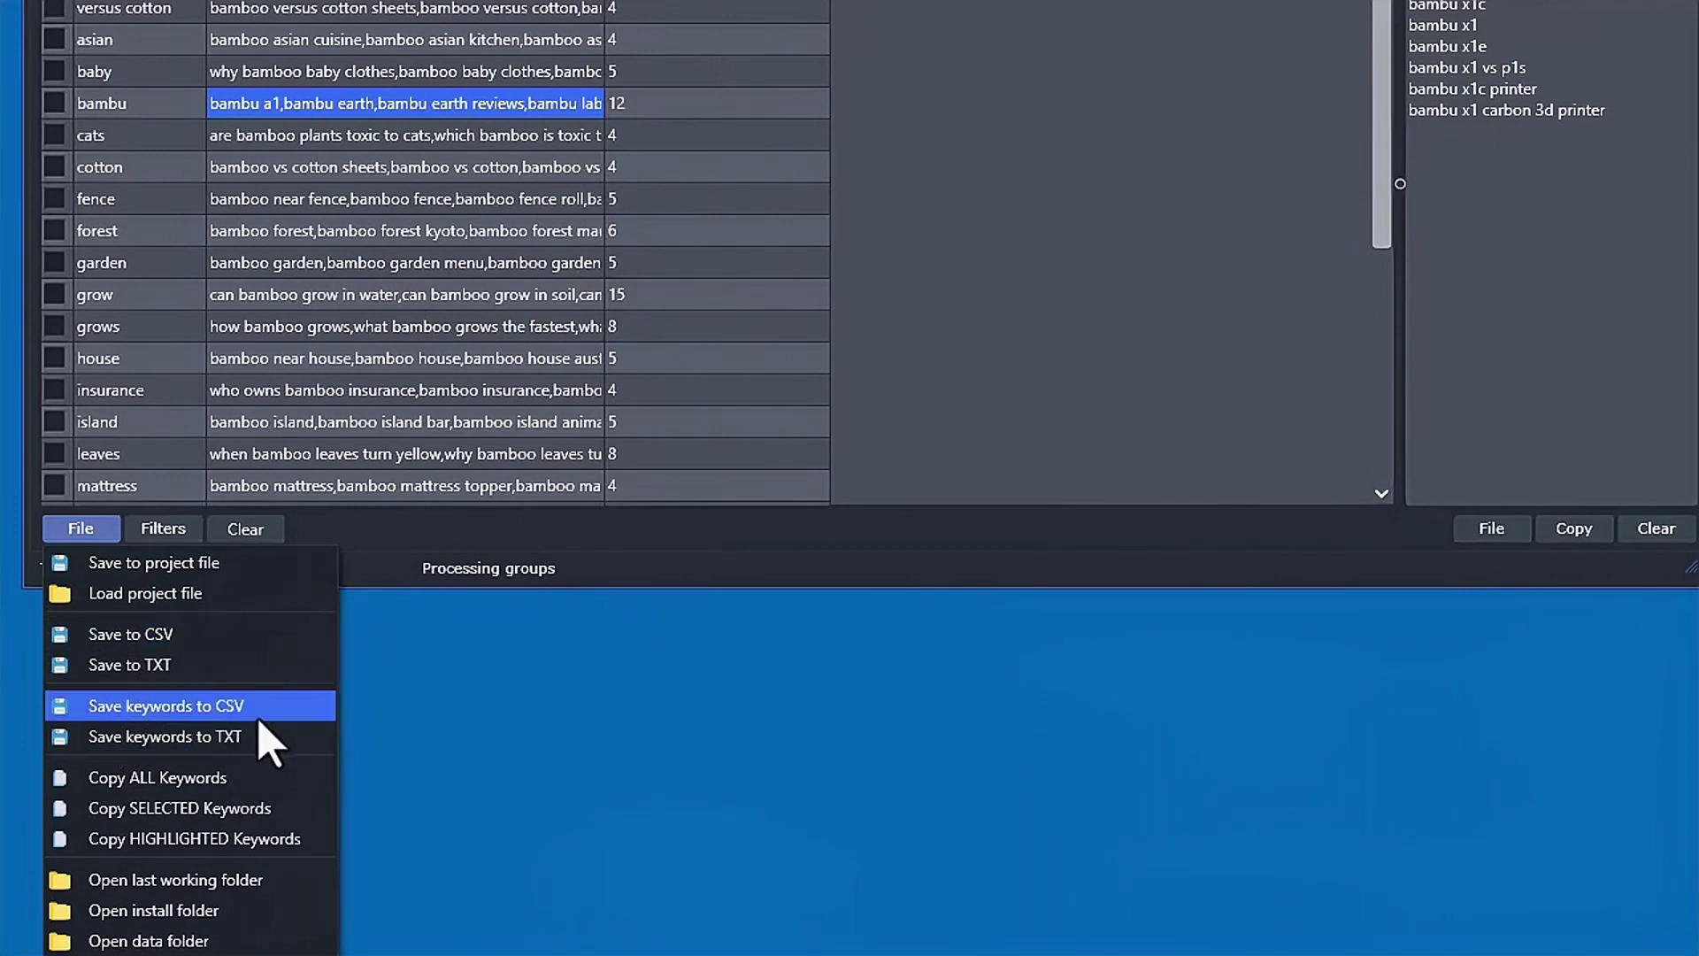
pyautogui.click(200, 714)
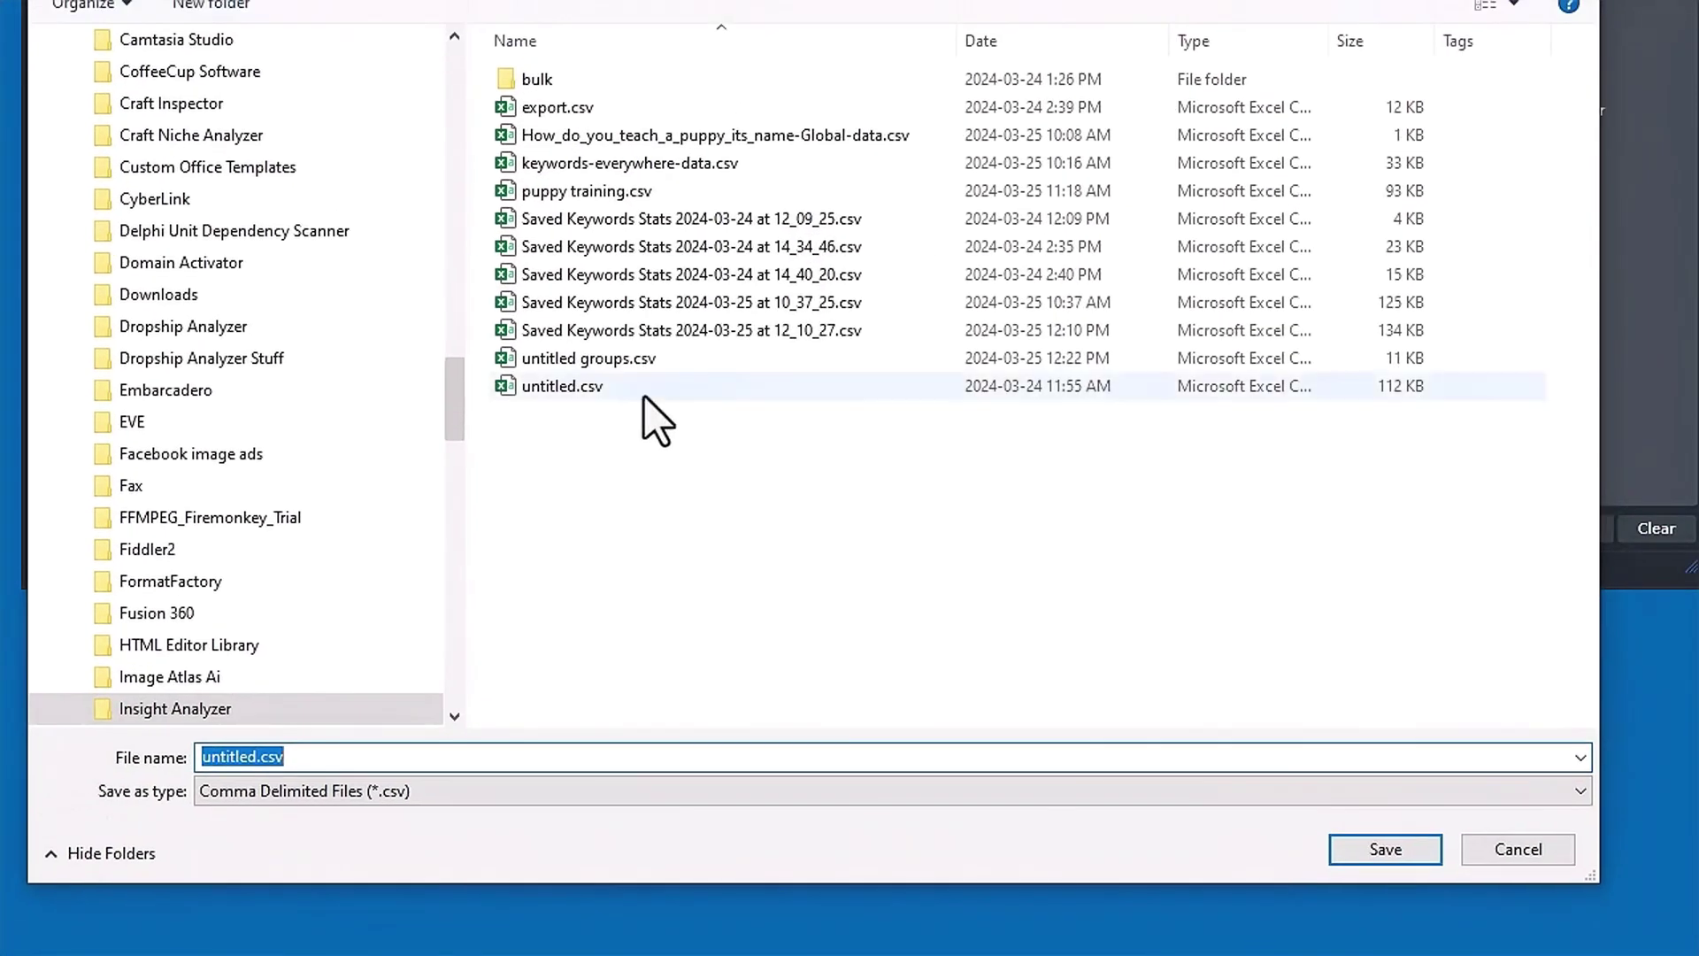
pyautogui.click(611, 364)
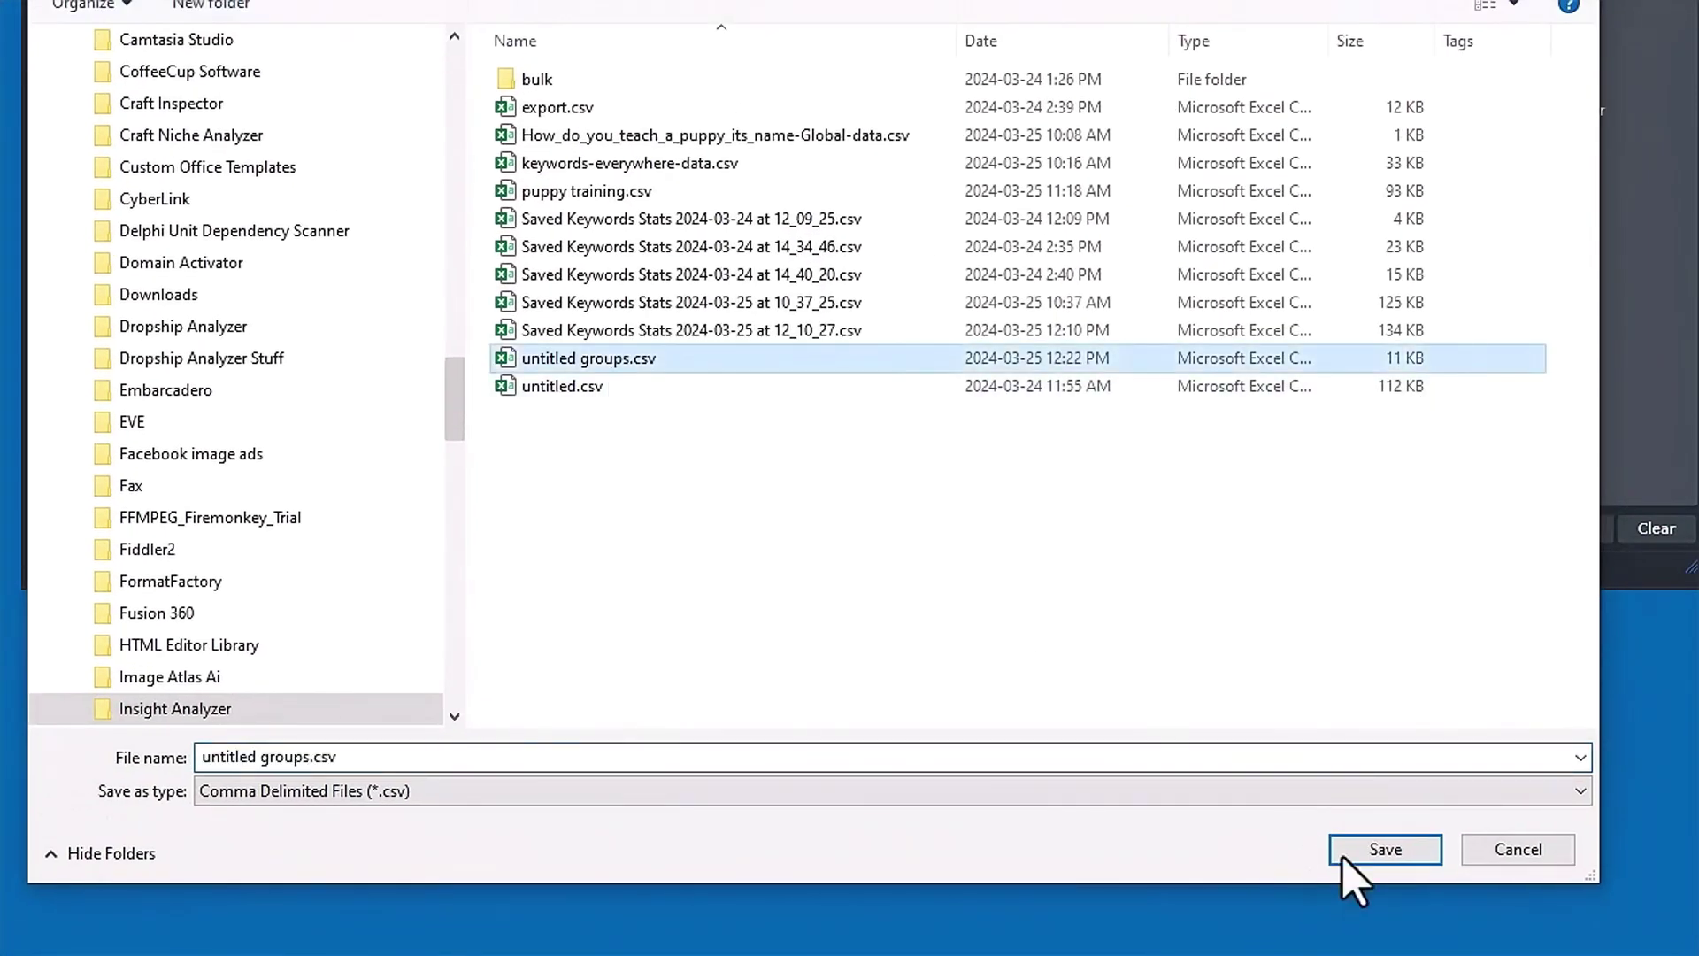
pyautogui.click(1376, 850)
pyautogui.click(1129, 664)
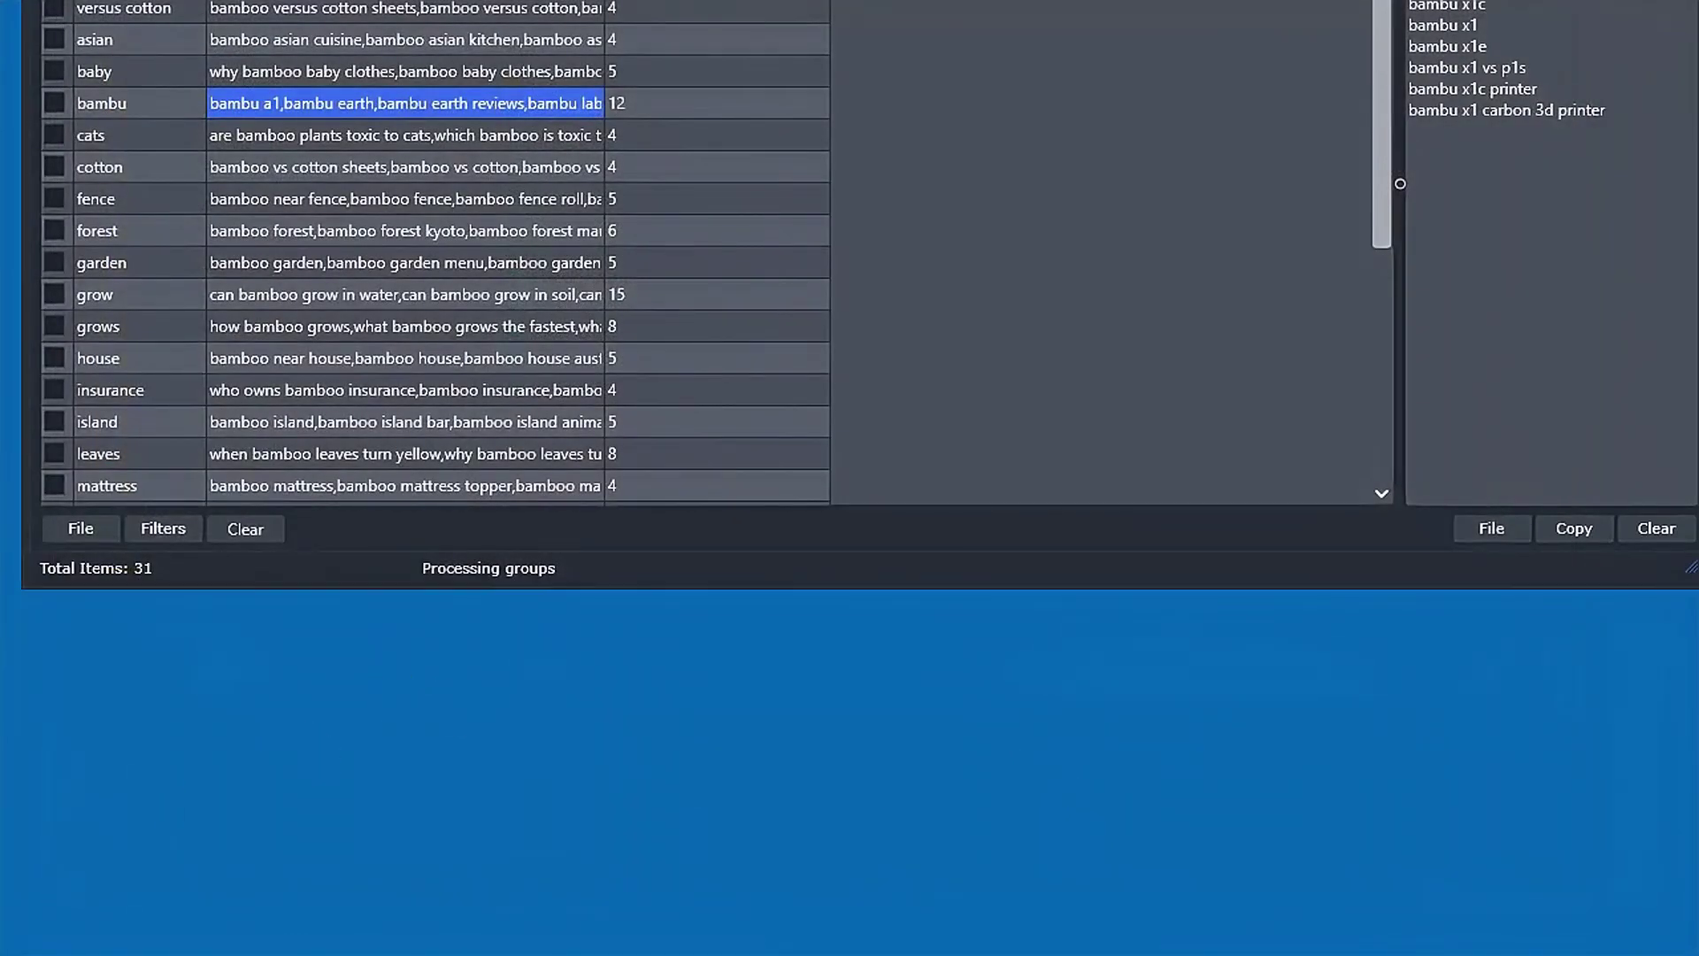
# Open untitled groups.csv in Excel, examine the group headings with the keywords listed beneath them, and close the file
pyautogui.moveTo(2, 529); pyautogui.dragTo(315, 528)
pyautogui.click(99, 863)
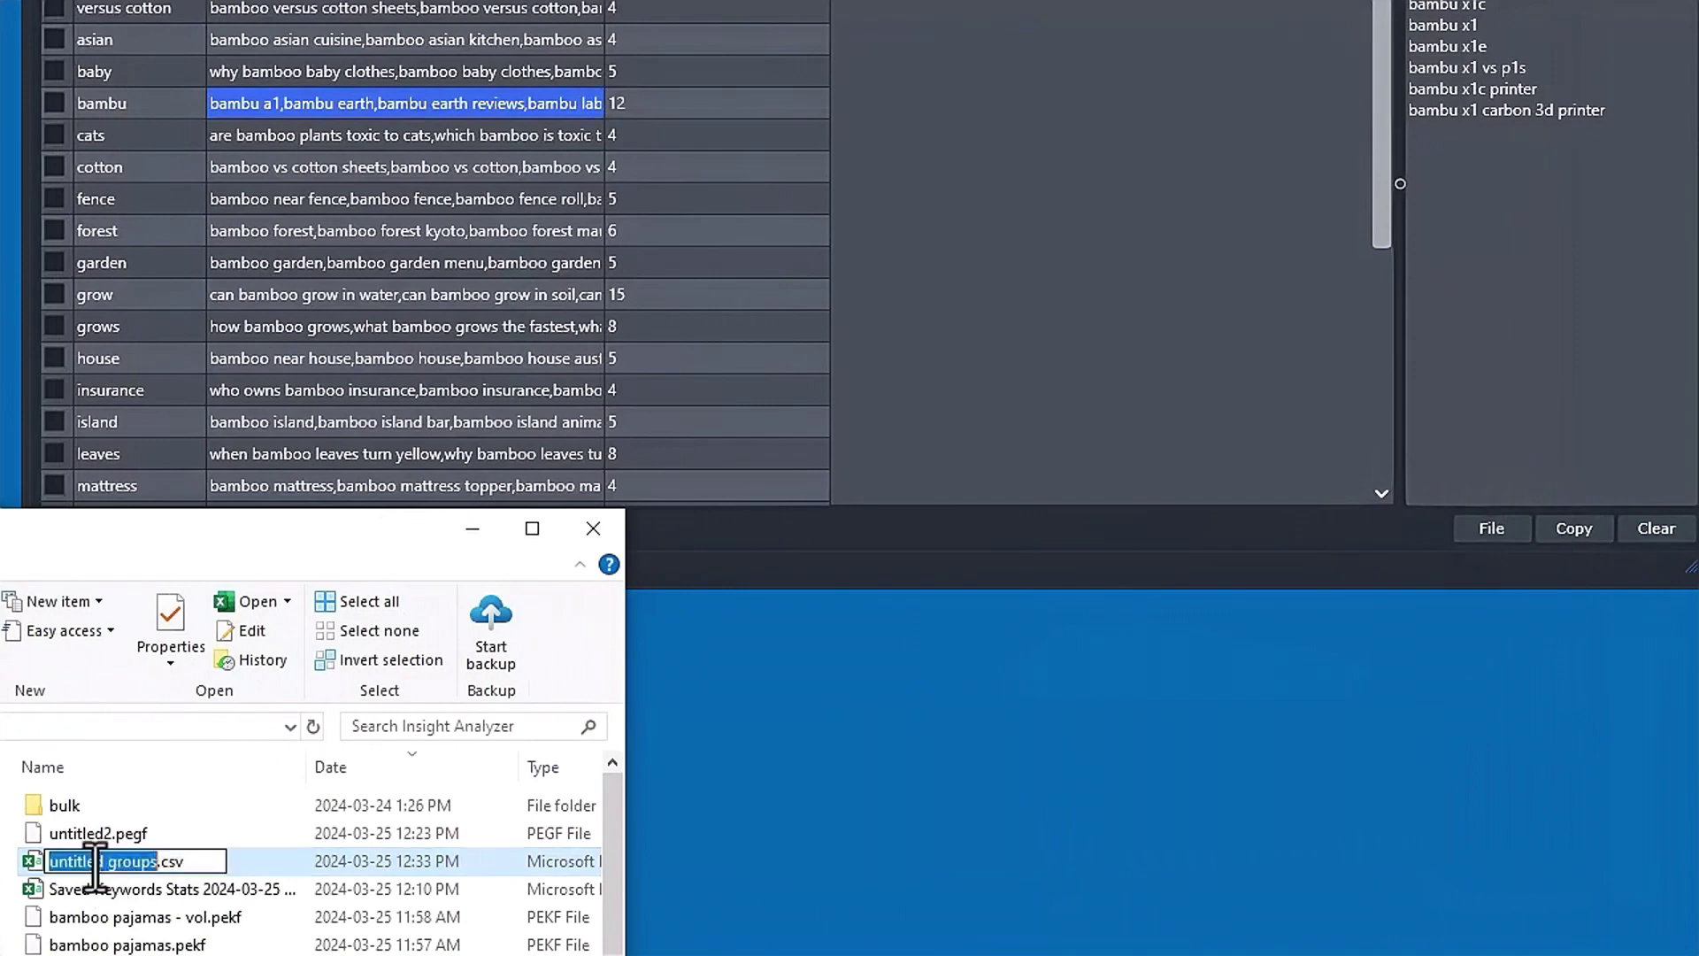
pyautogui.press('Return')
pyautogui.doubleClick(86, 865)
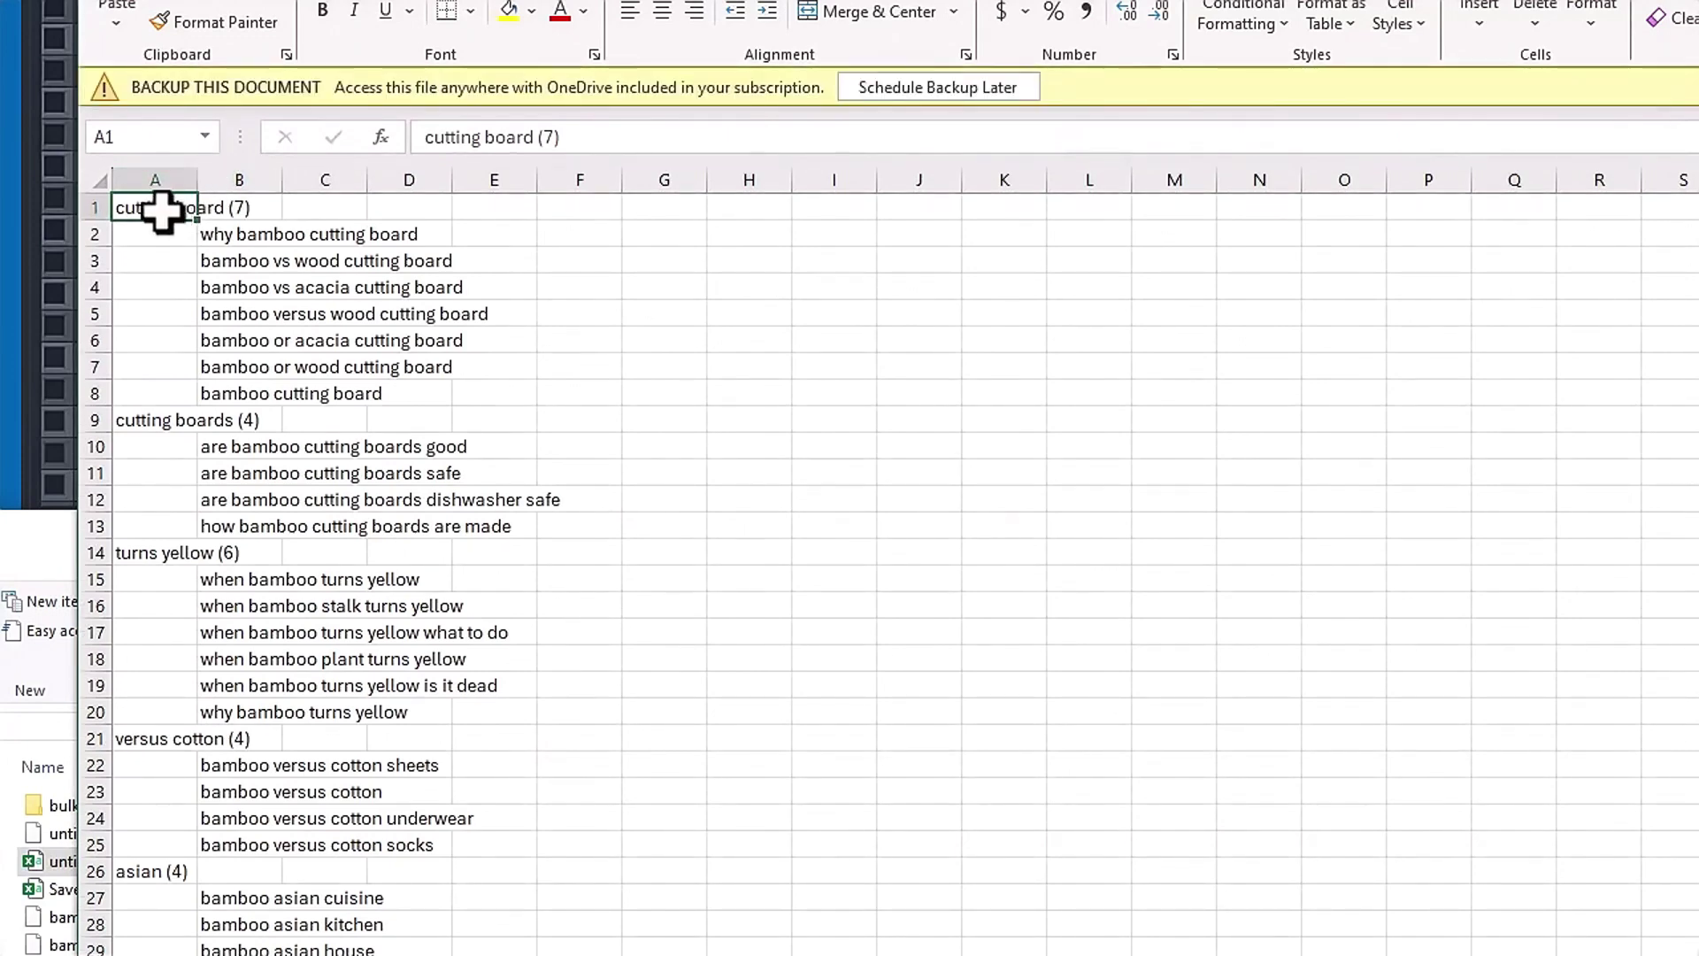
pyautogui.click(141, 422)
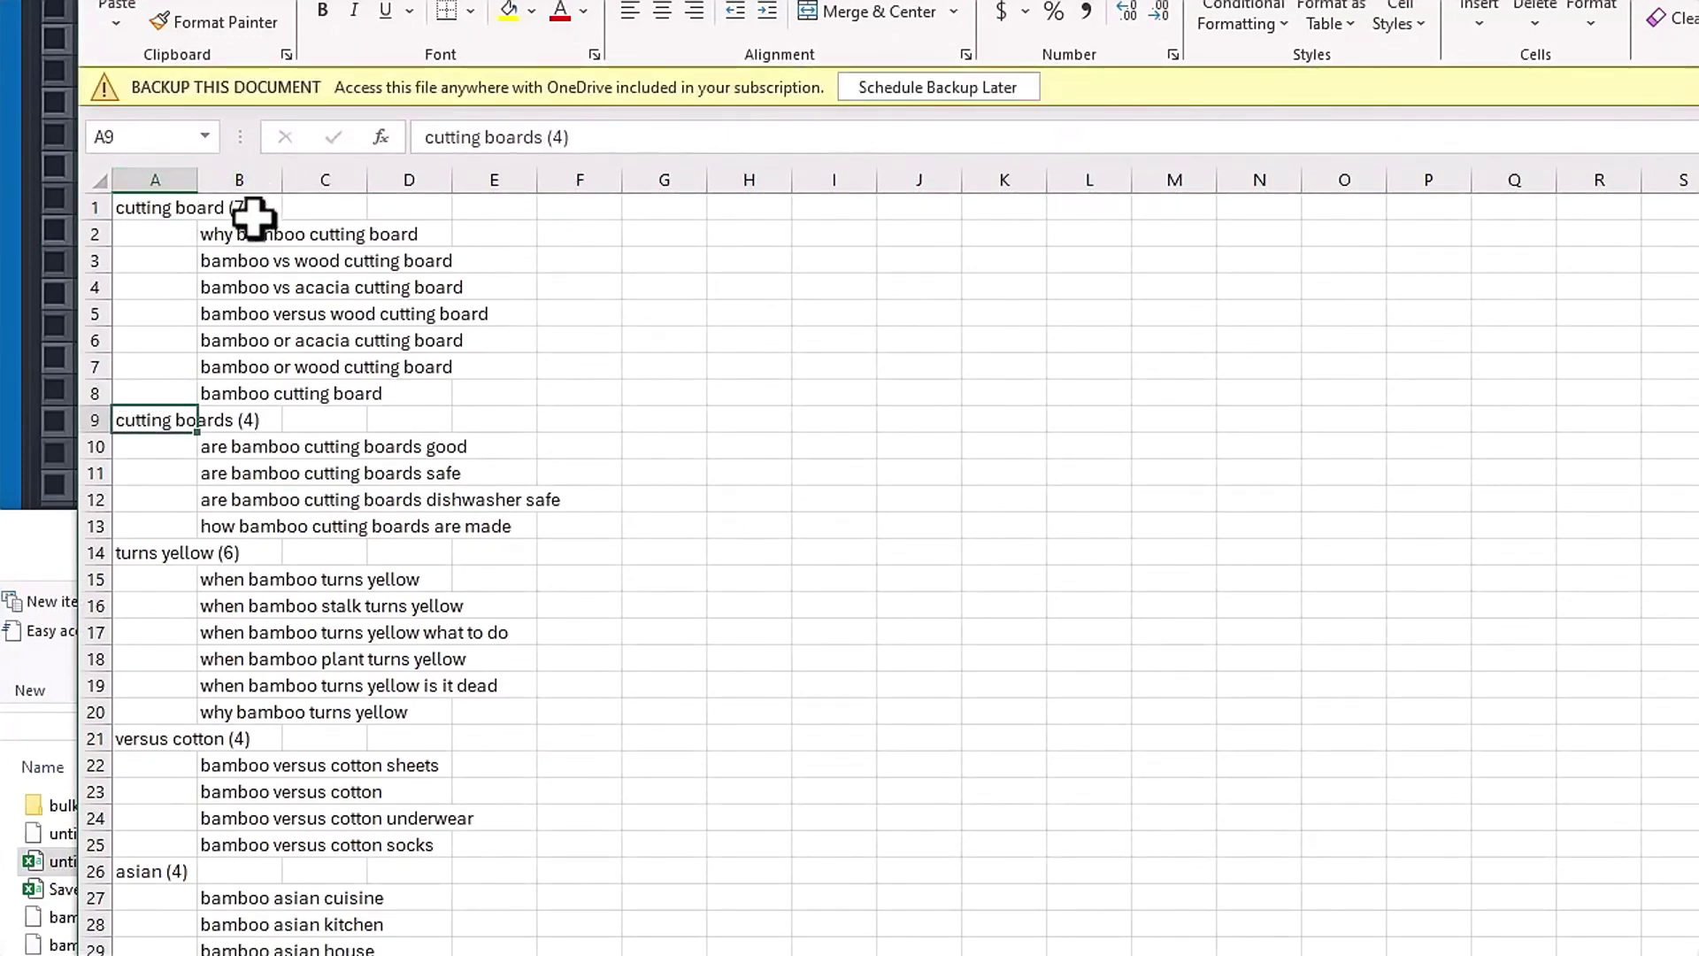
pyautogui.scroll(-8, 239, 518)
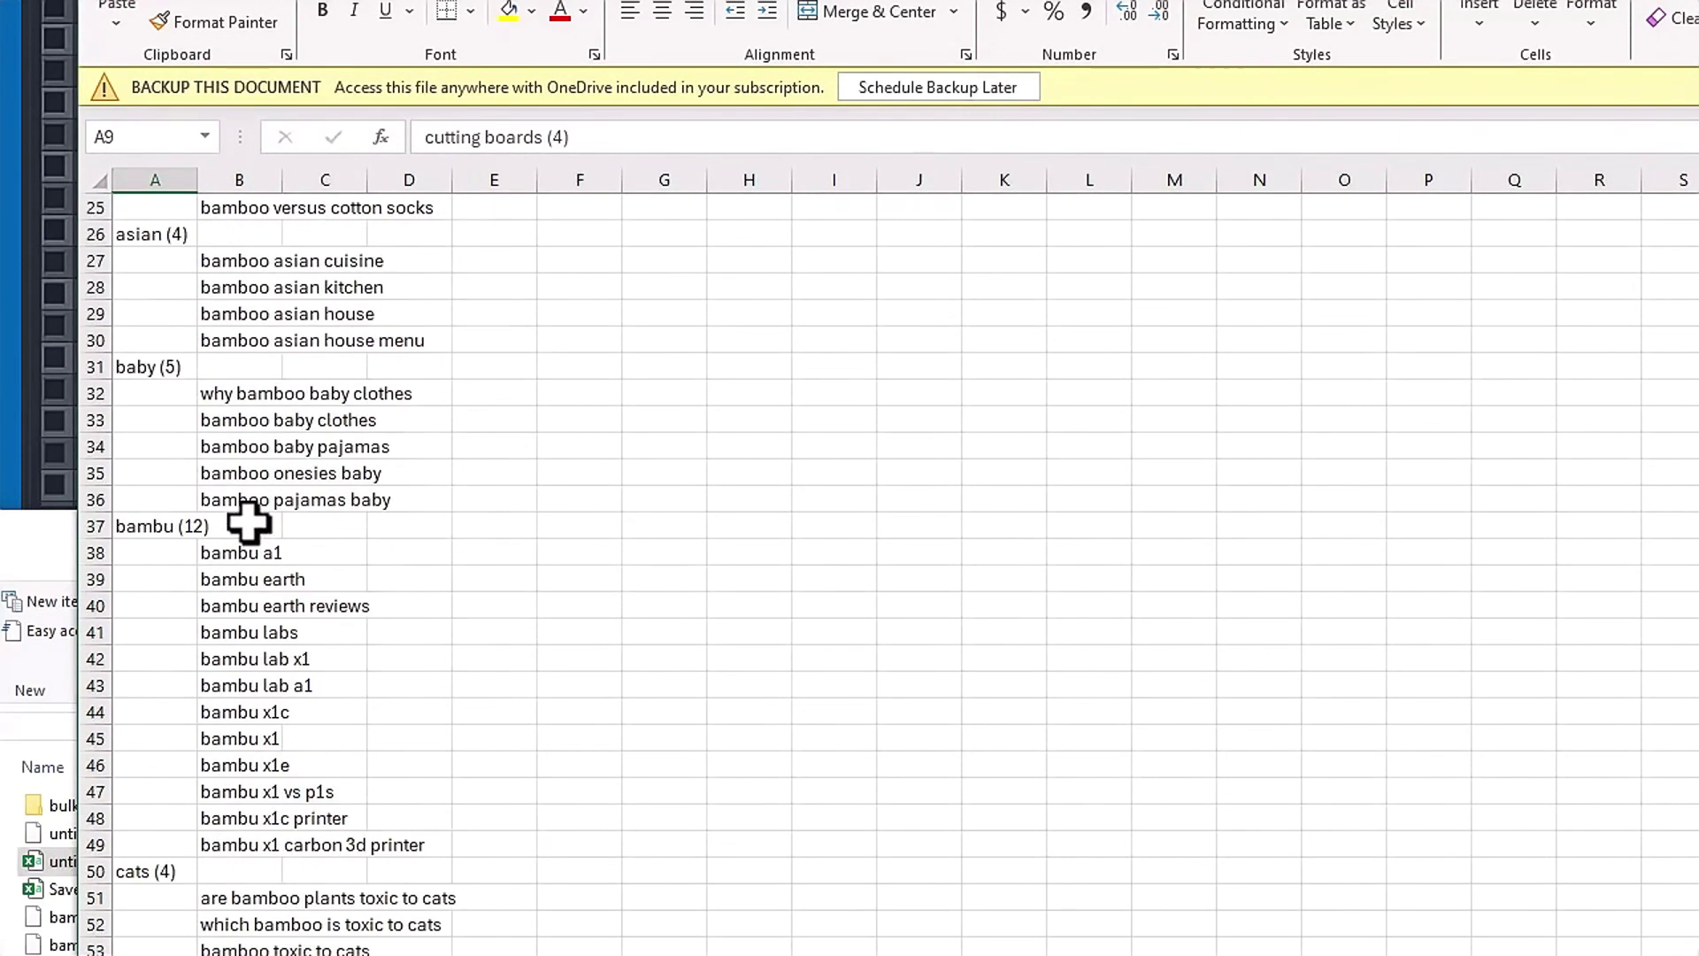
pyautogui.scroll(-20, 248, 523)
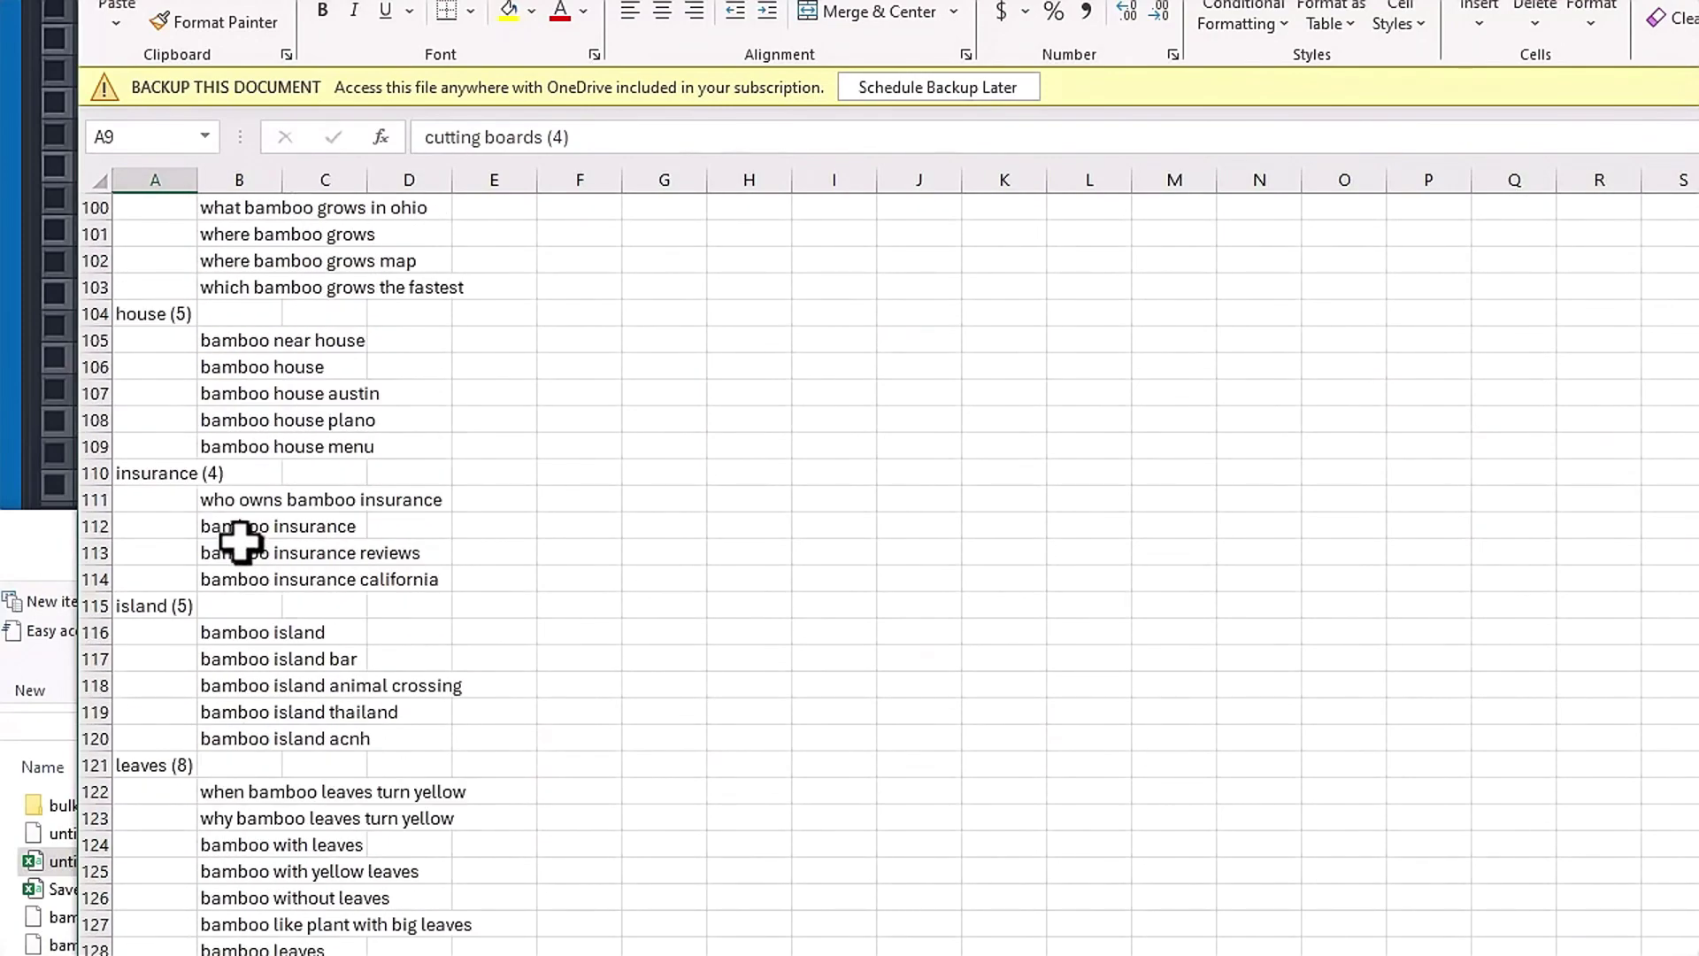
pyautogui.scroll(-14, 240, 542)
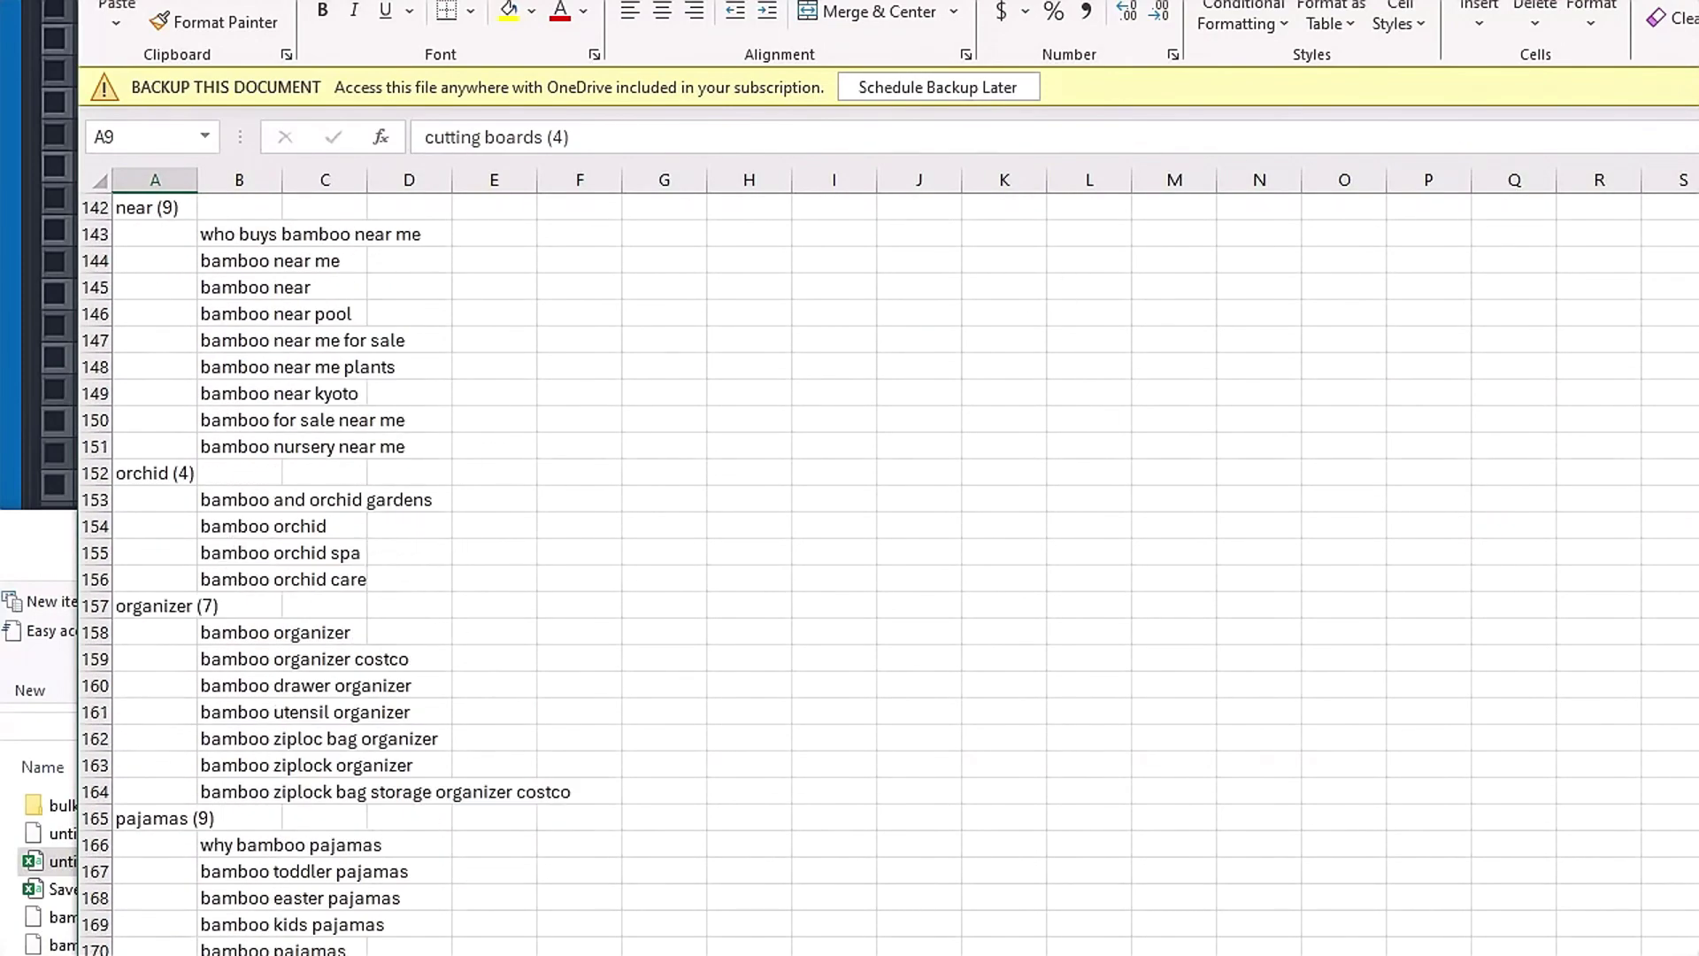
pyautogui.hotkey('alt', 'F4')
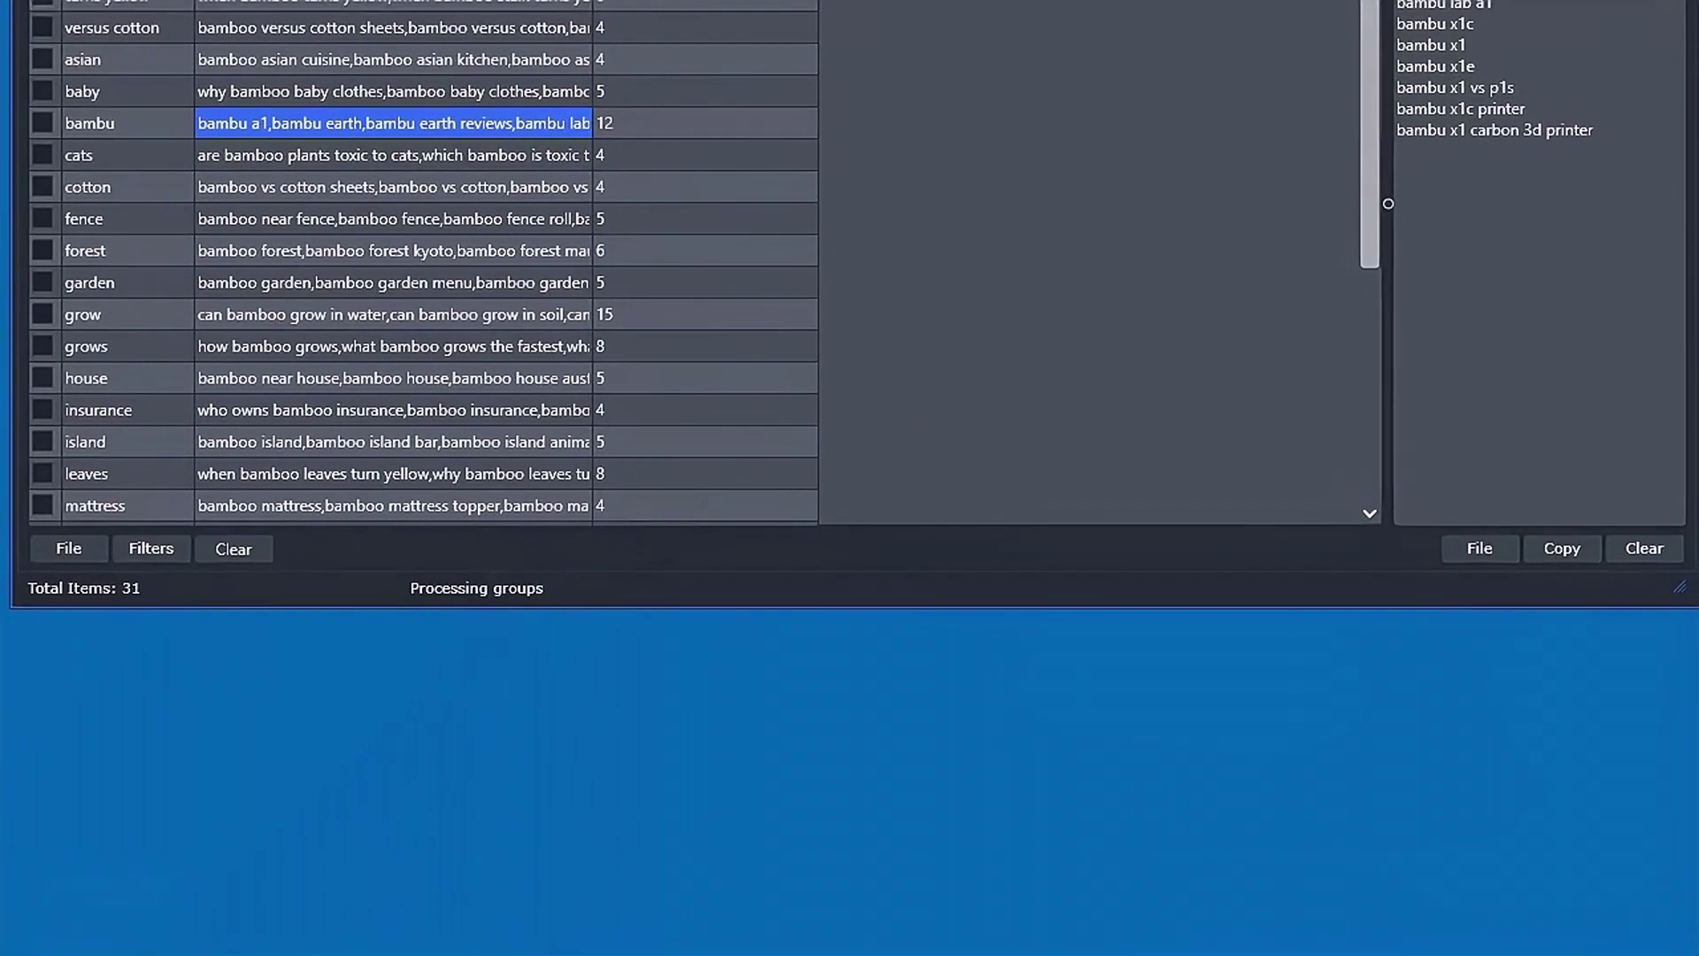
# Save the group table to CSV as untitled2.csv
pyautogui.click(67, 553)
pyautogui.click(200, 653)
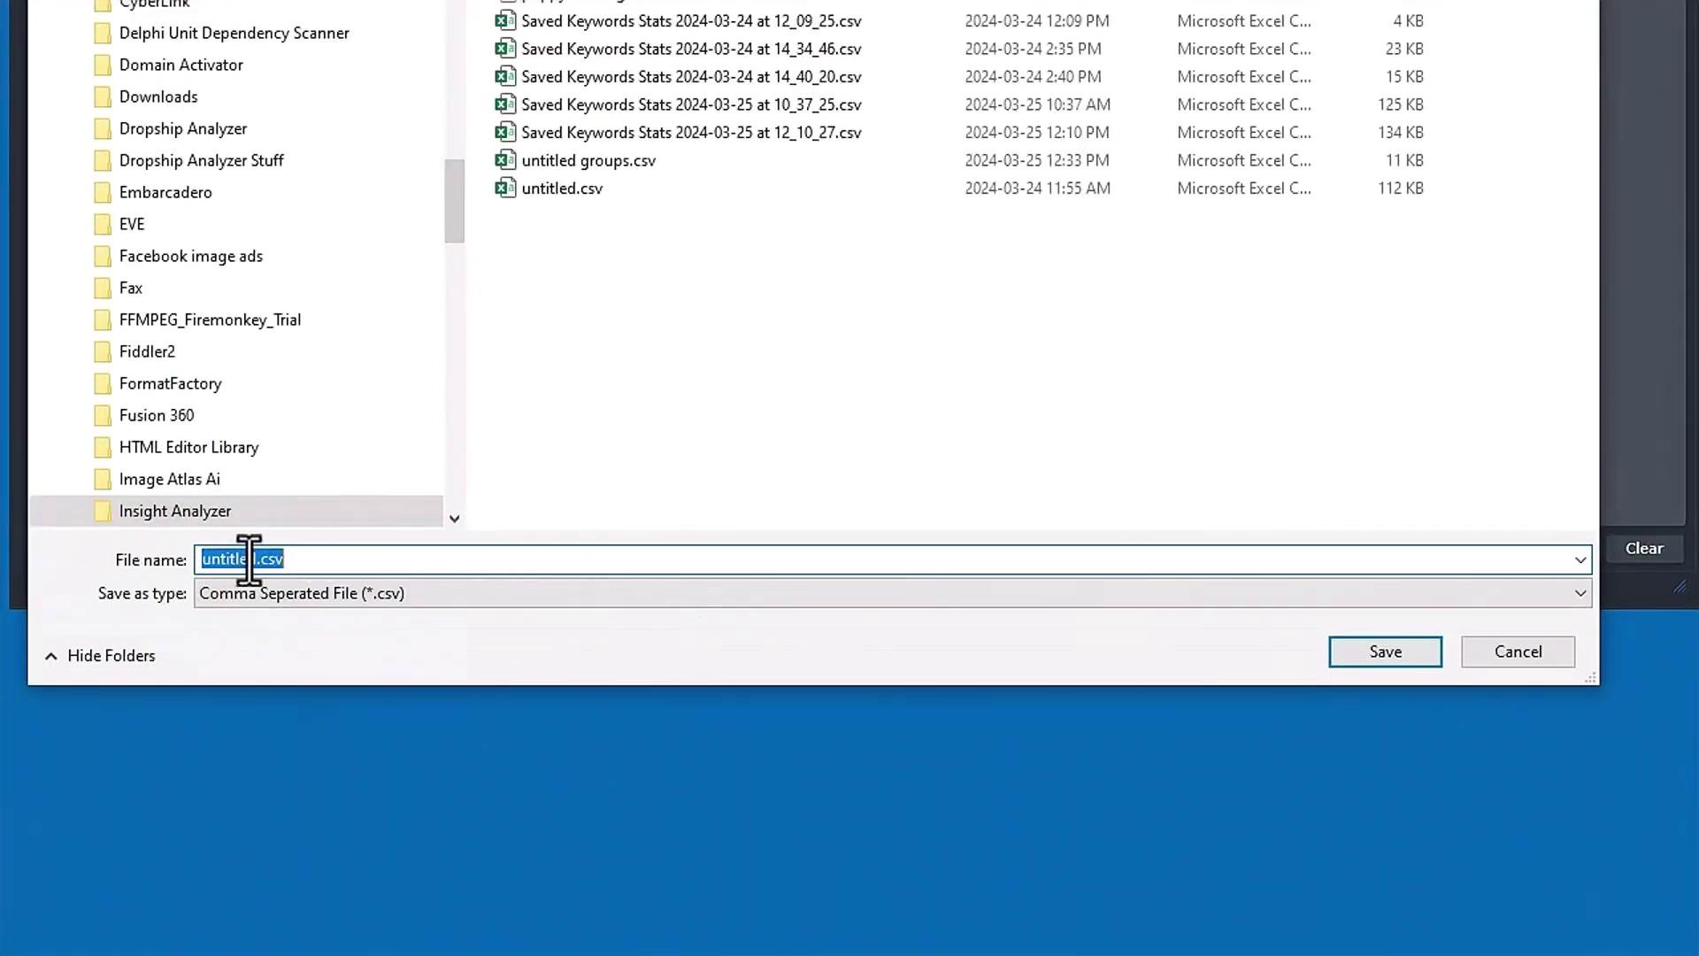
pyautogui.click(256, 563)
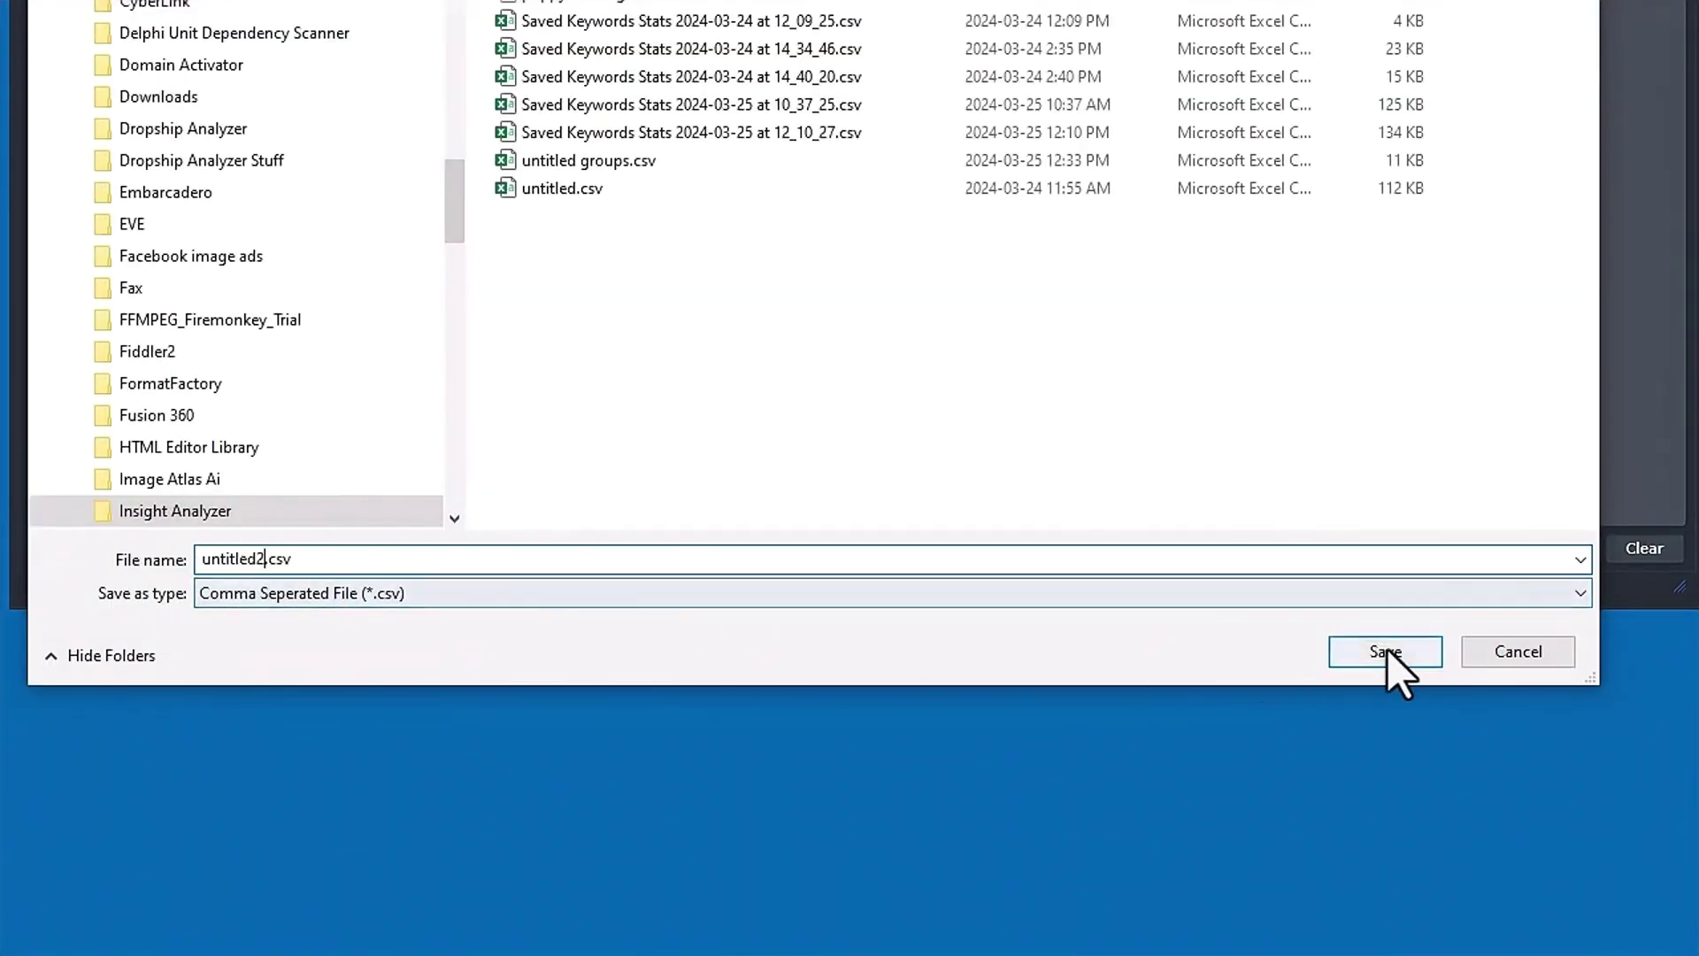
pyautogui.click(1390, 657)
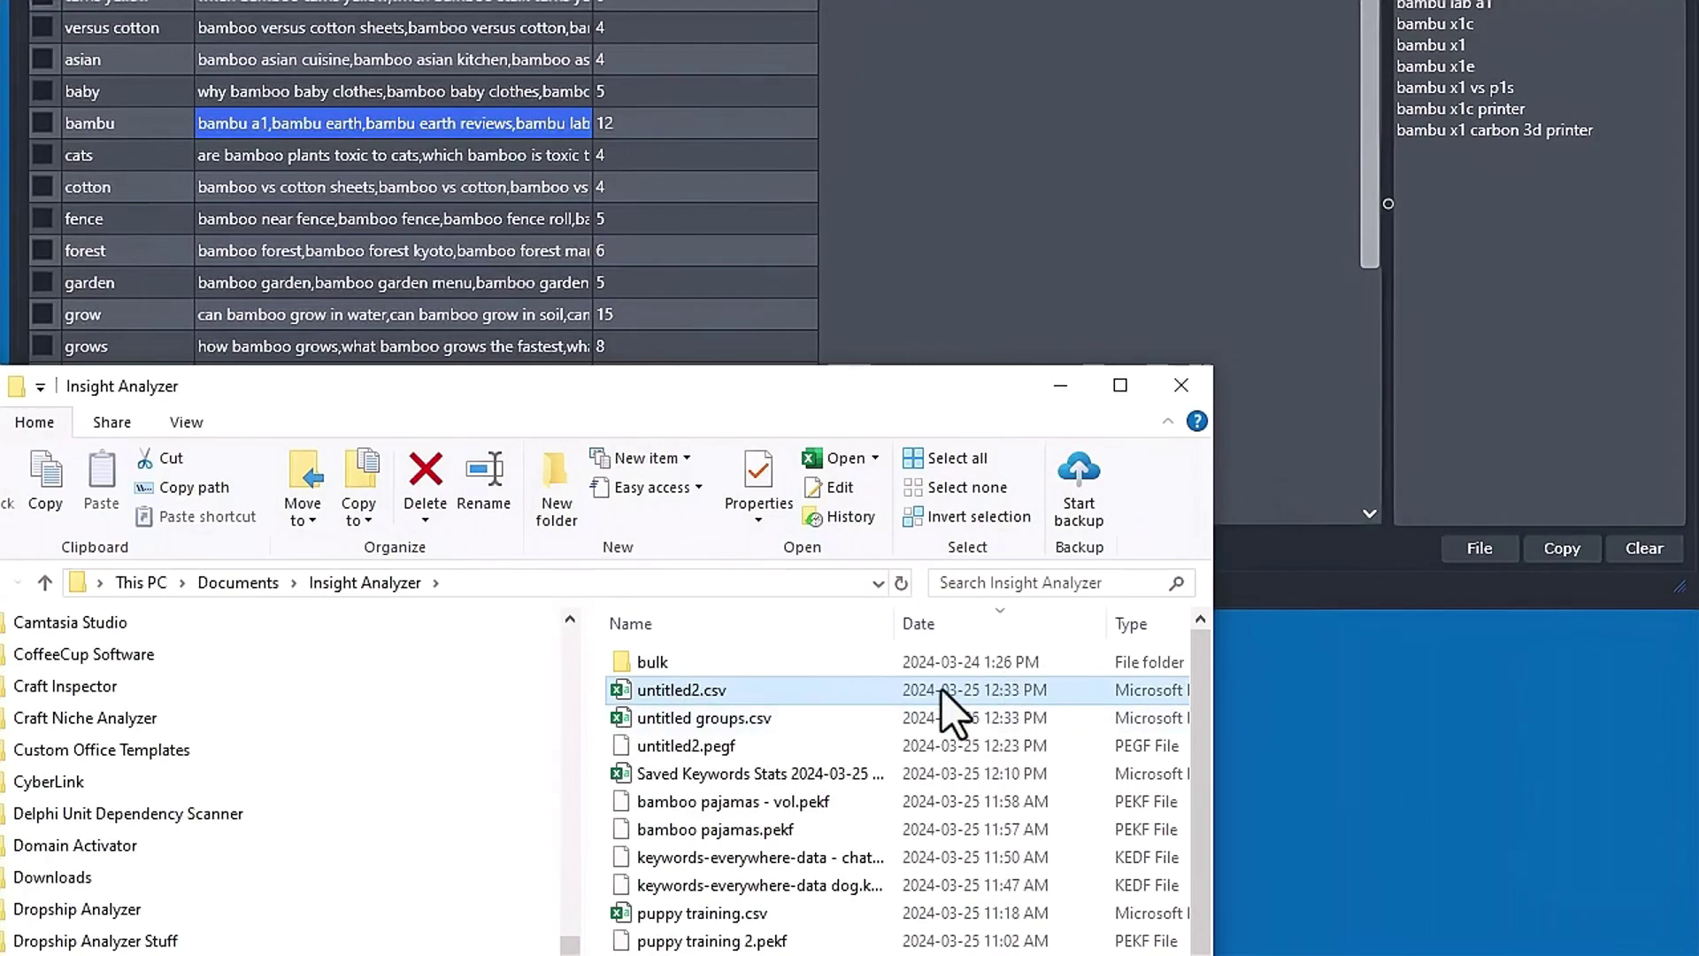
# Open untitled2.csv in Excel, examine several cells of the Keywords column, and return to the Group Generator
pyautogui.doubleClick(1006, 680)
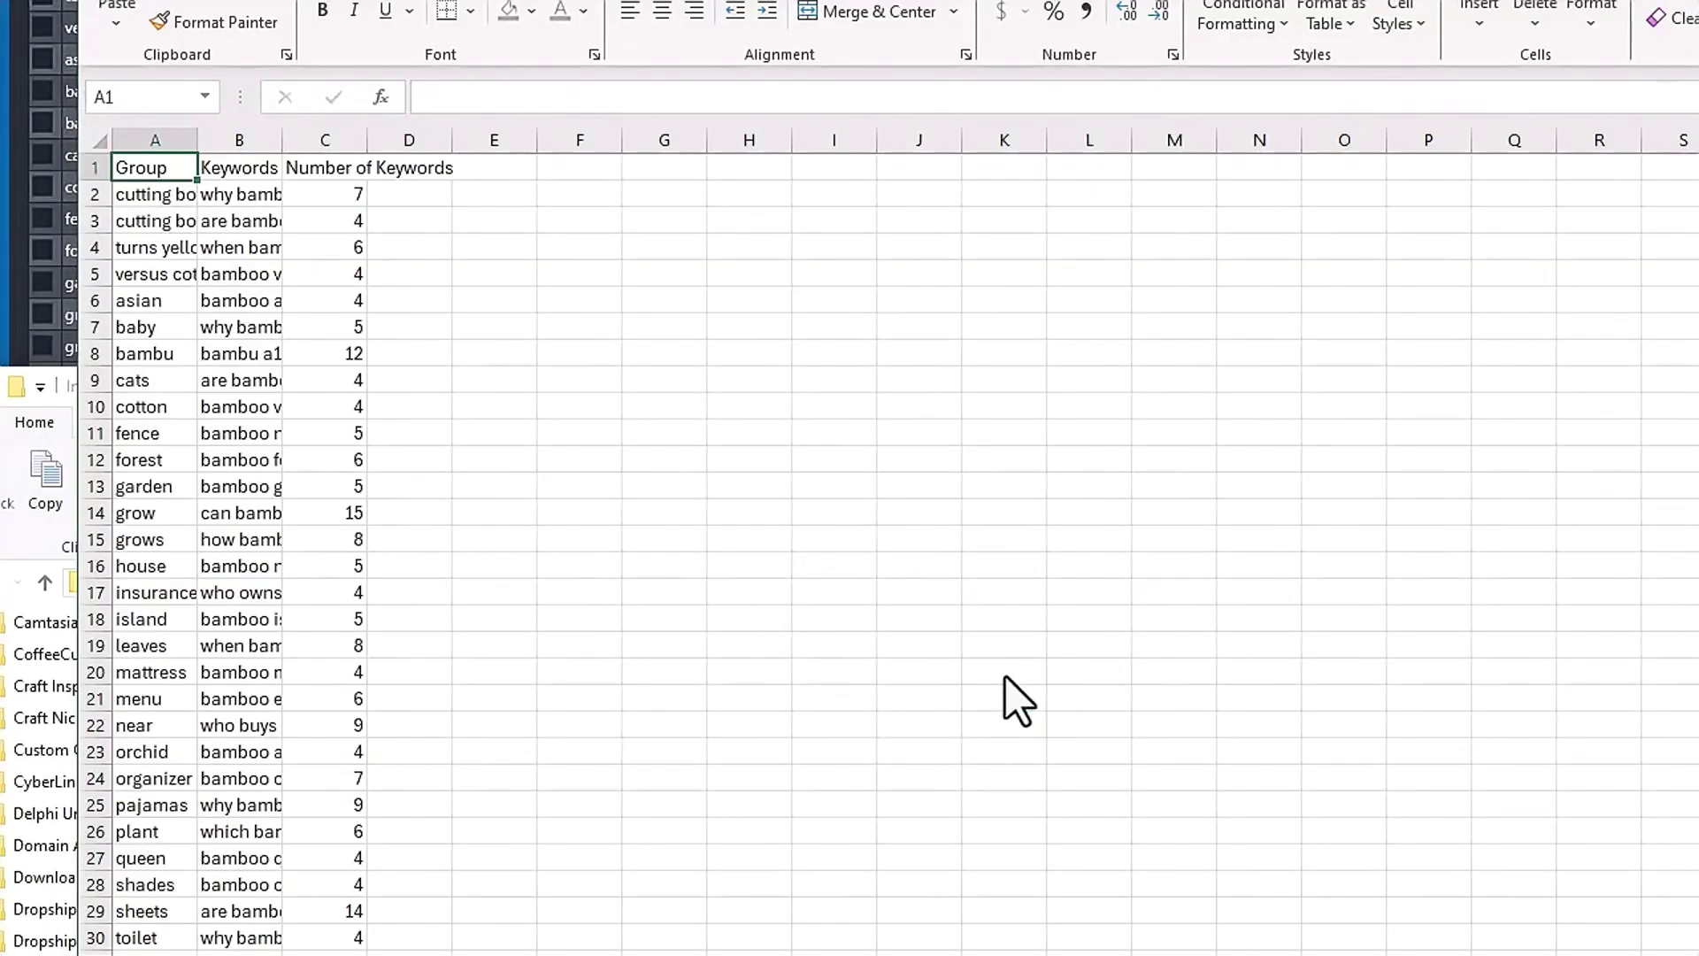
pyautogui.click(227, 200)
pyautogui.click(223, 262)
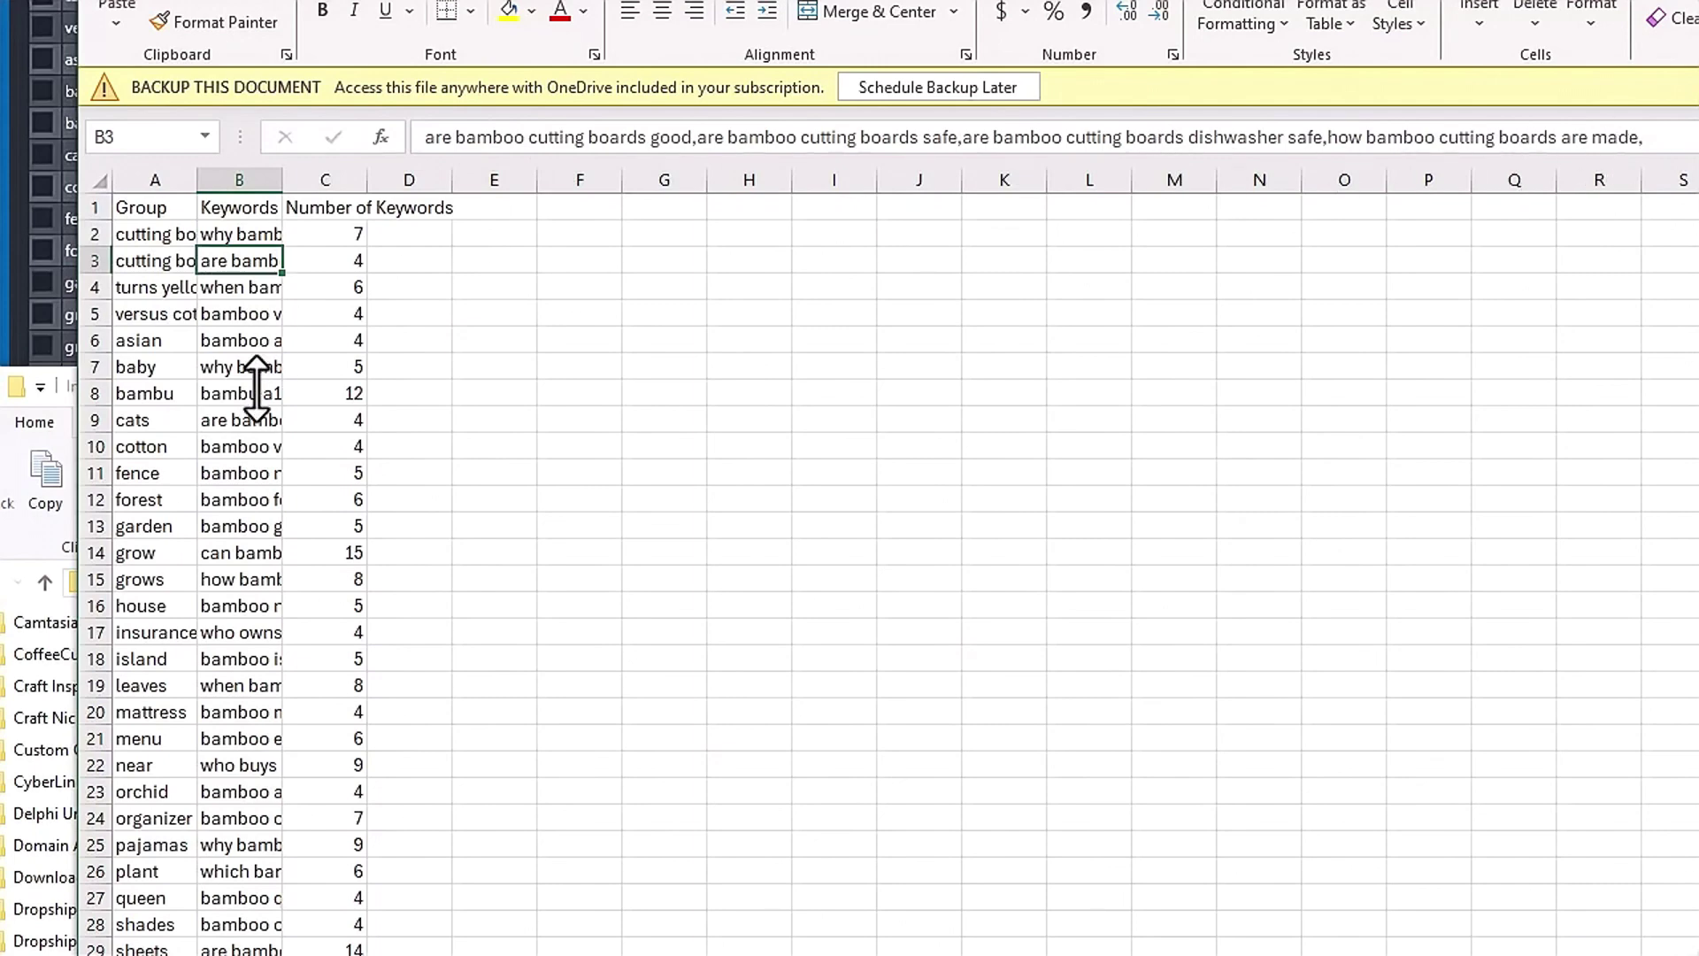
pyautogui.click(239, 446)
pyautogui.click(239, 526)
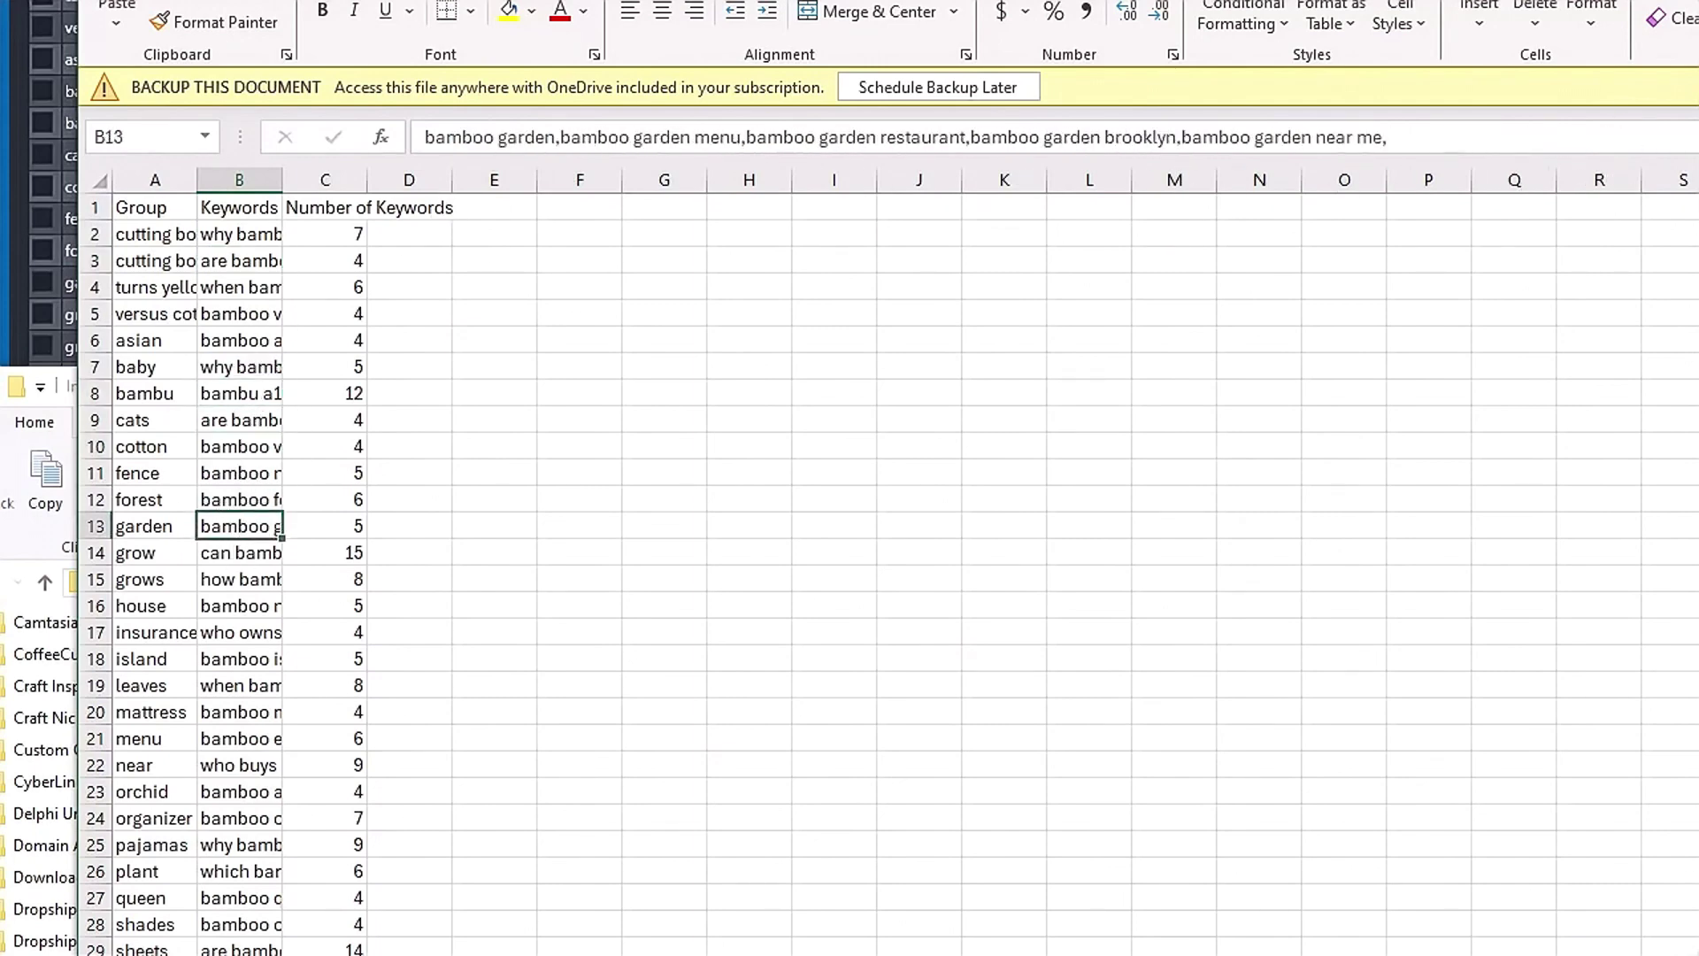
pyautogui.hotkey('alt', 'F4')
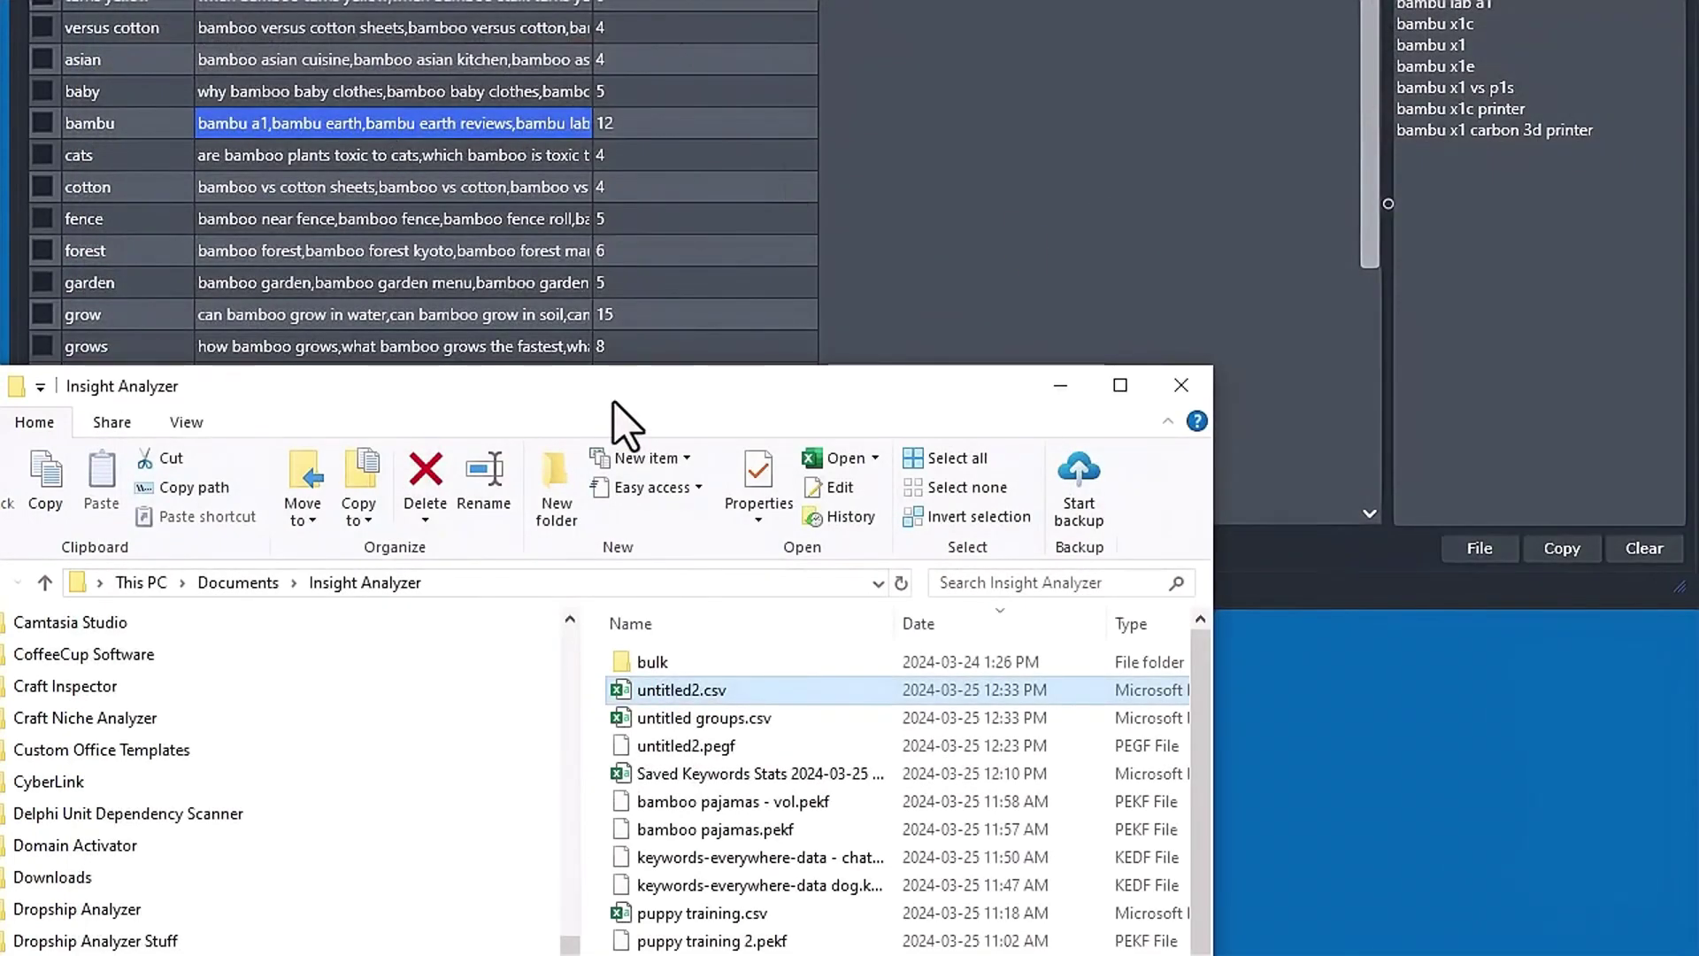
pyautogui.press('super+Down')
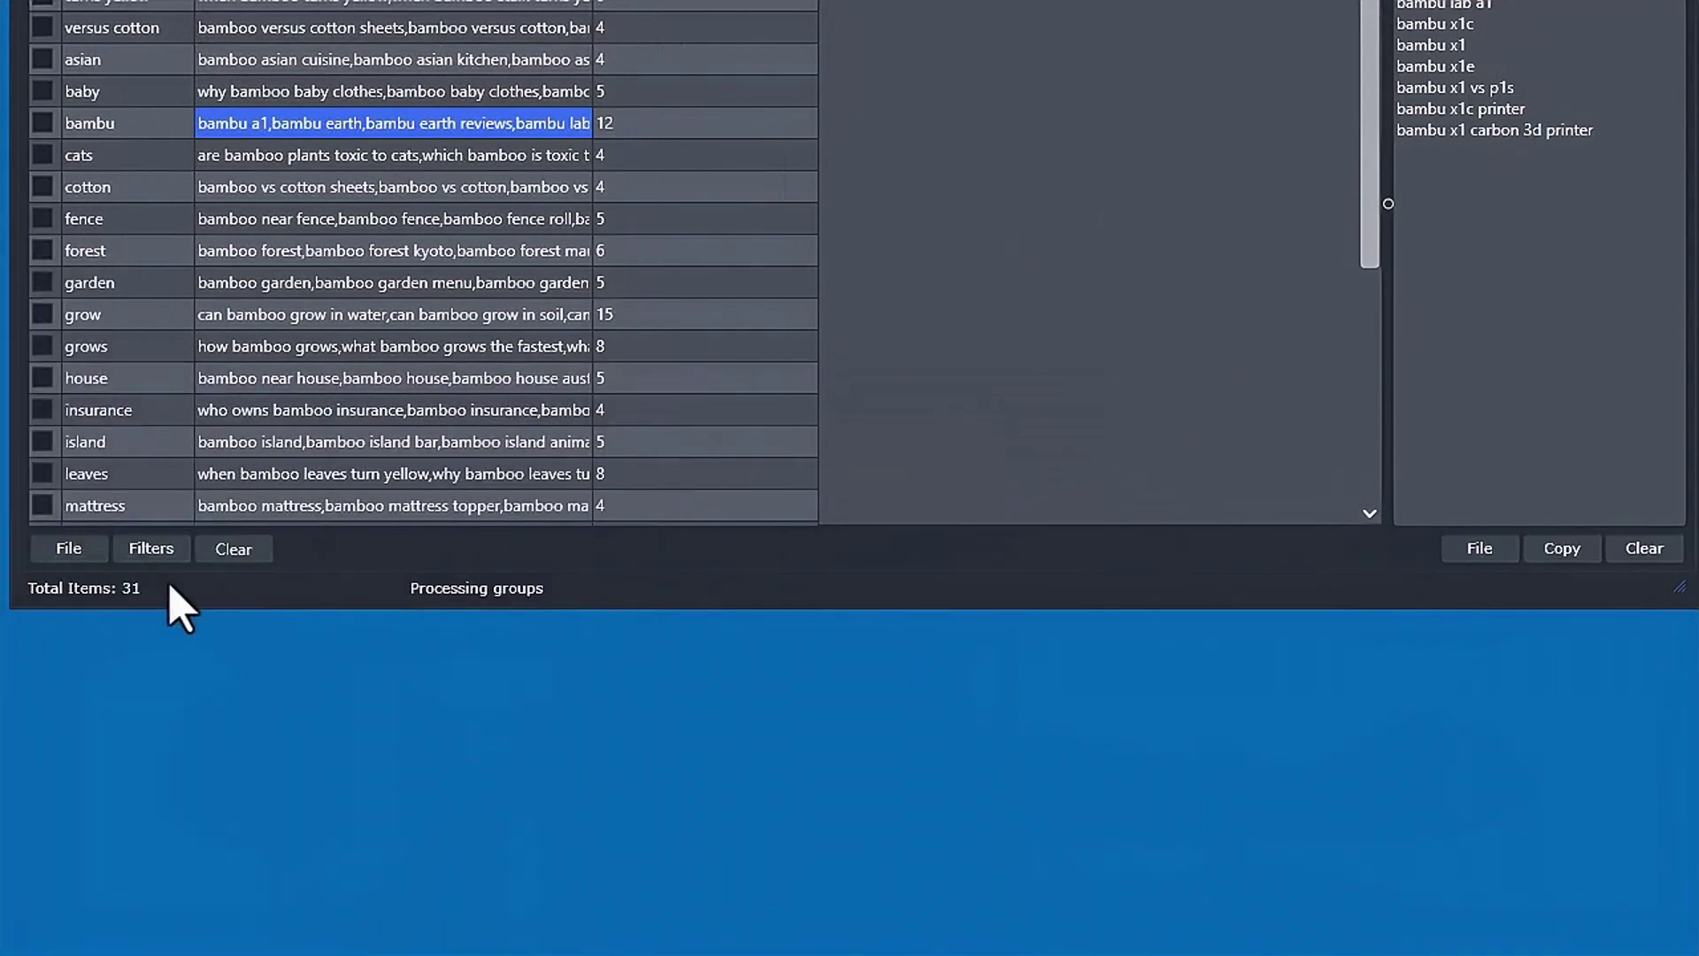
# Save the groups to a project file named untitled3.pegf
pyautogui.click(71, 551)
pyautogui.click(624, 724)
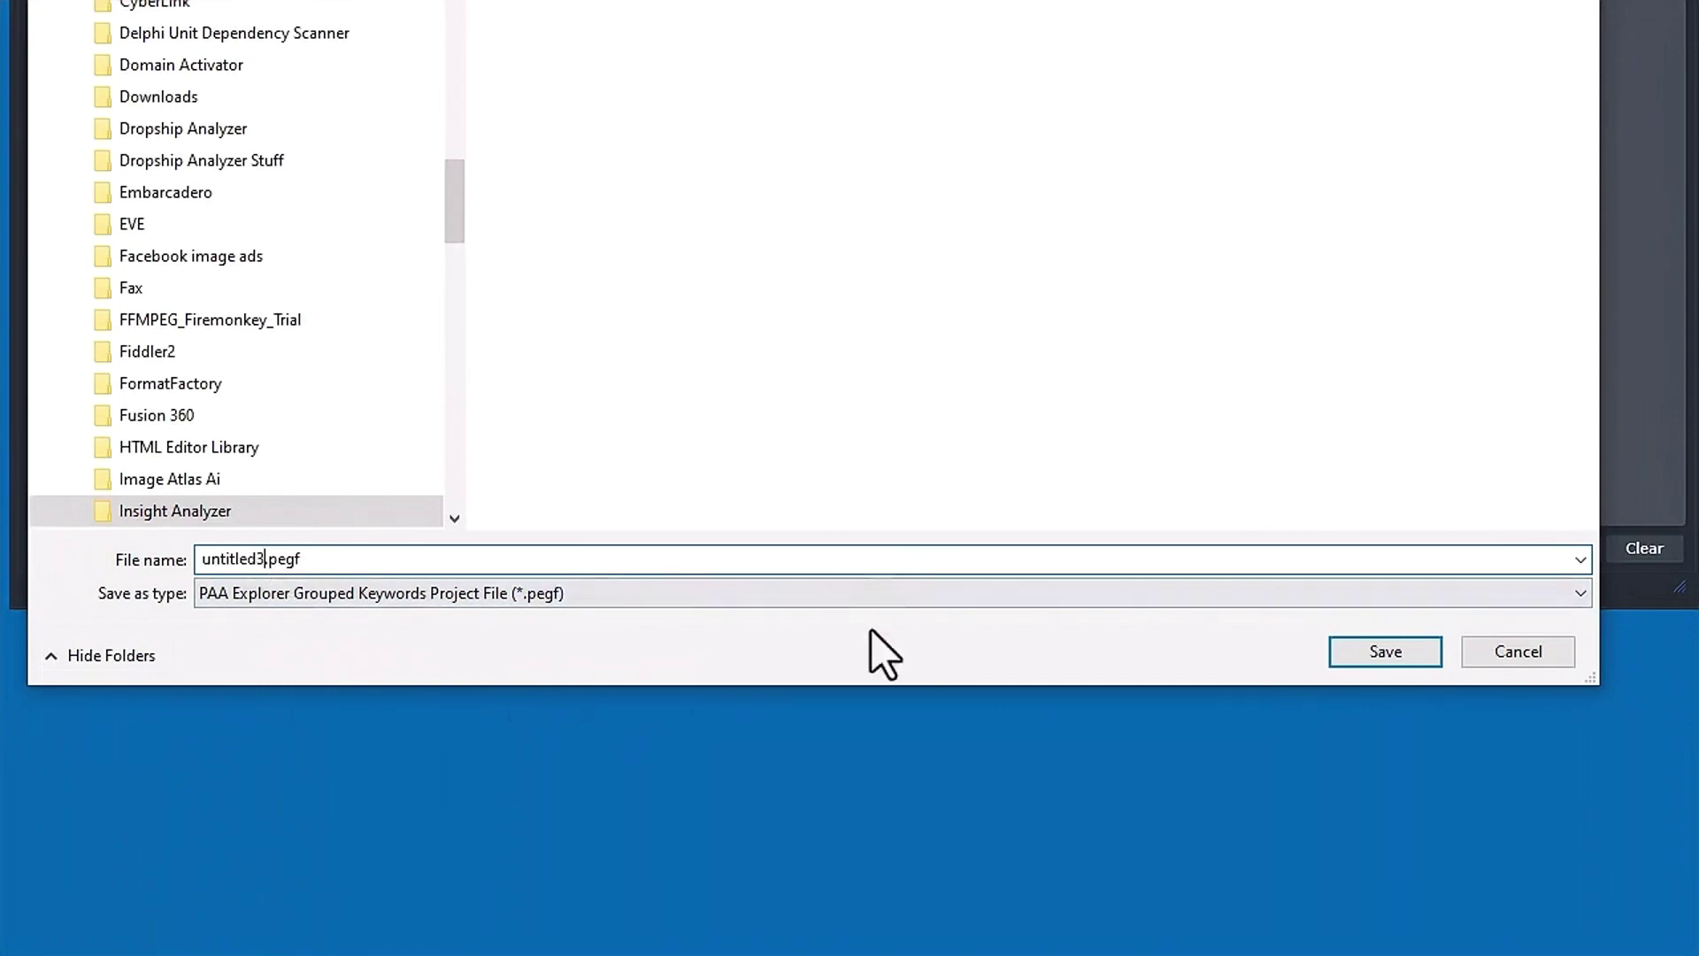
pyautogui.click(1377, 660)
# Clear all data from the group table and load the project file untitled2.pegf
pyautogui.click(231, 553)
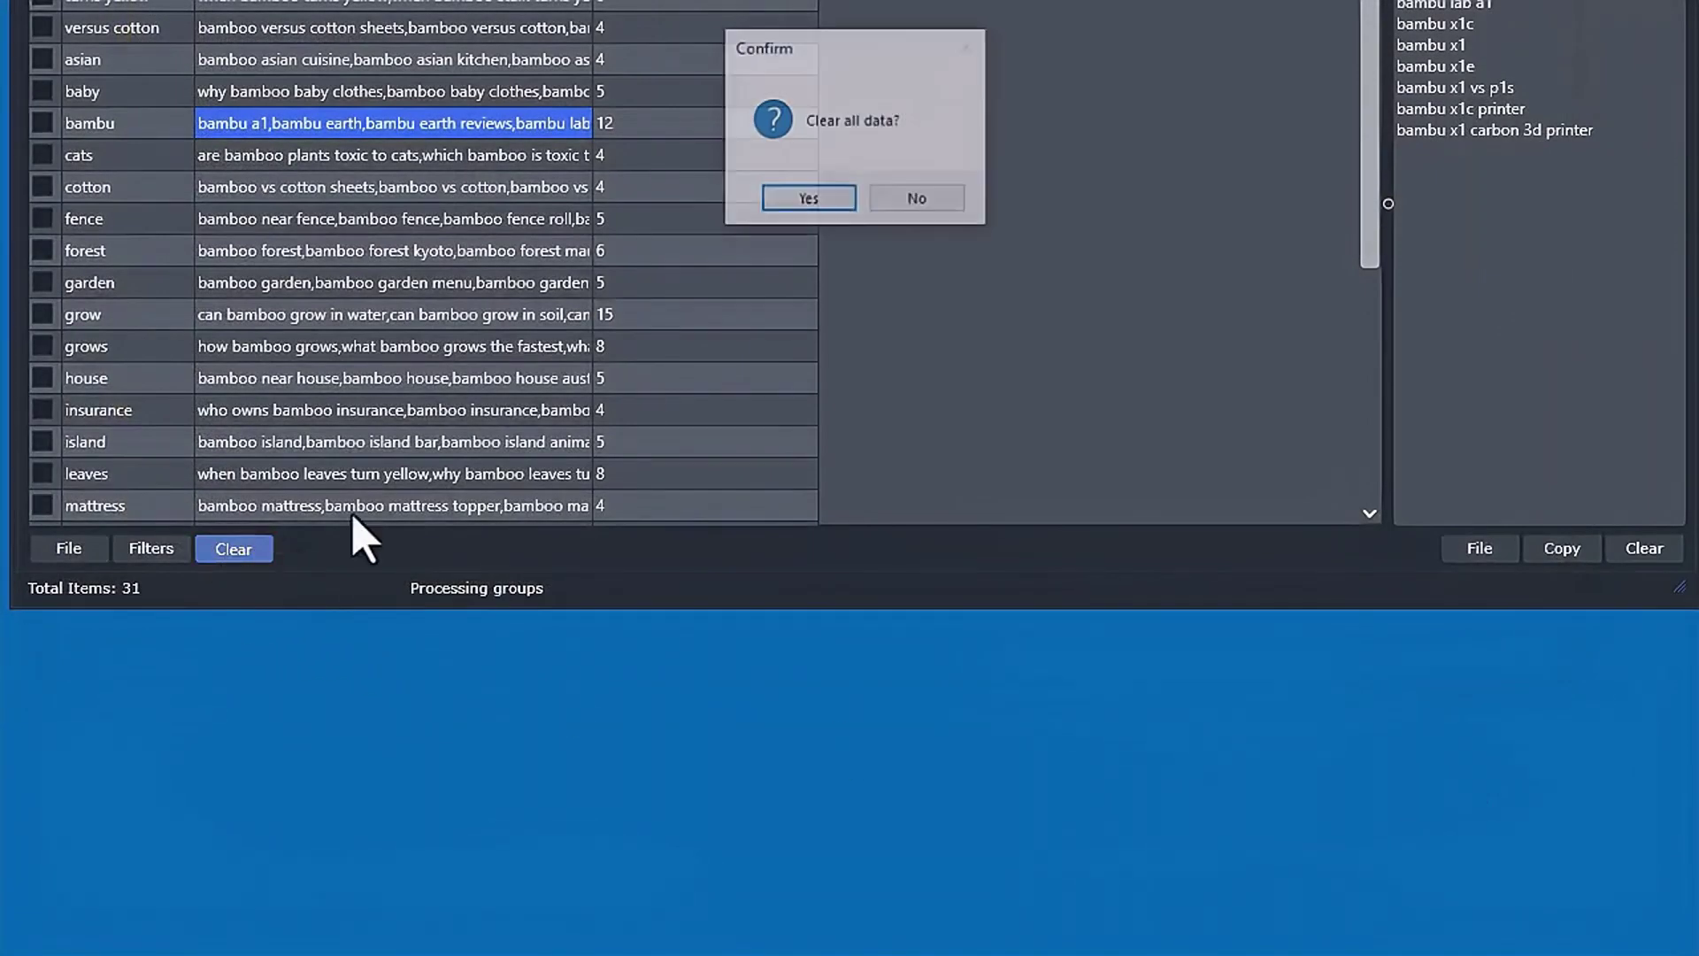
pyautogui.click(811, 198)
pyautogui.click(69, 551)
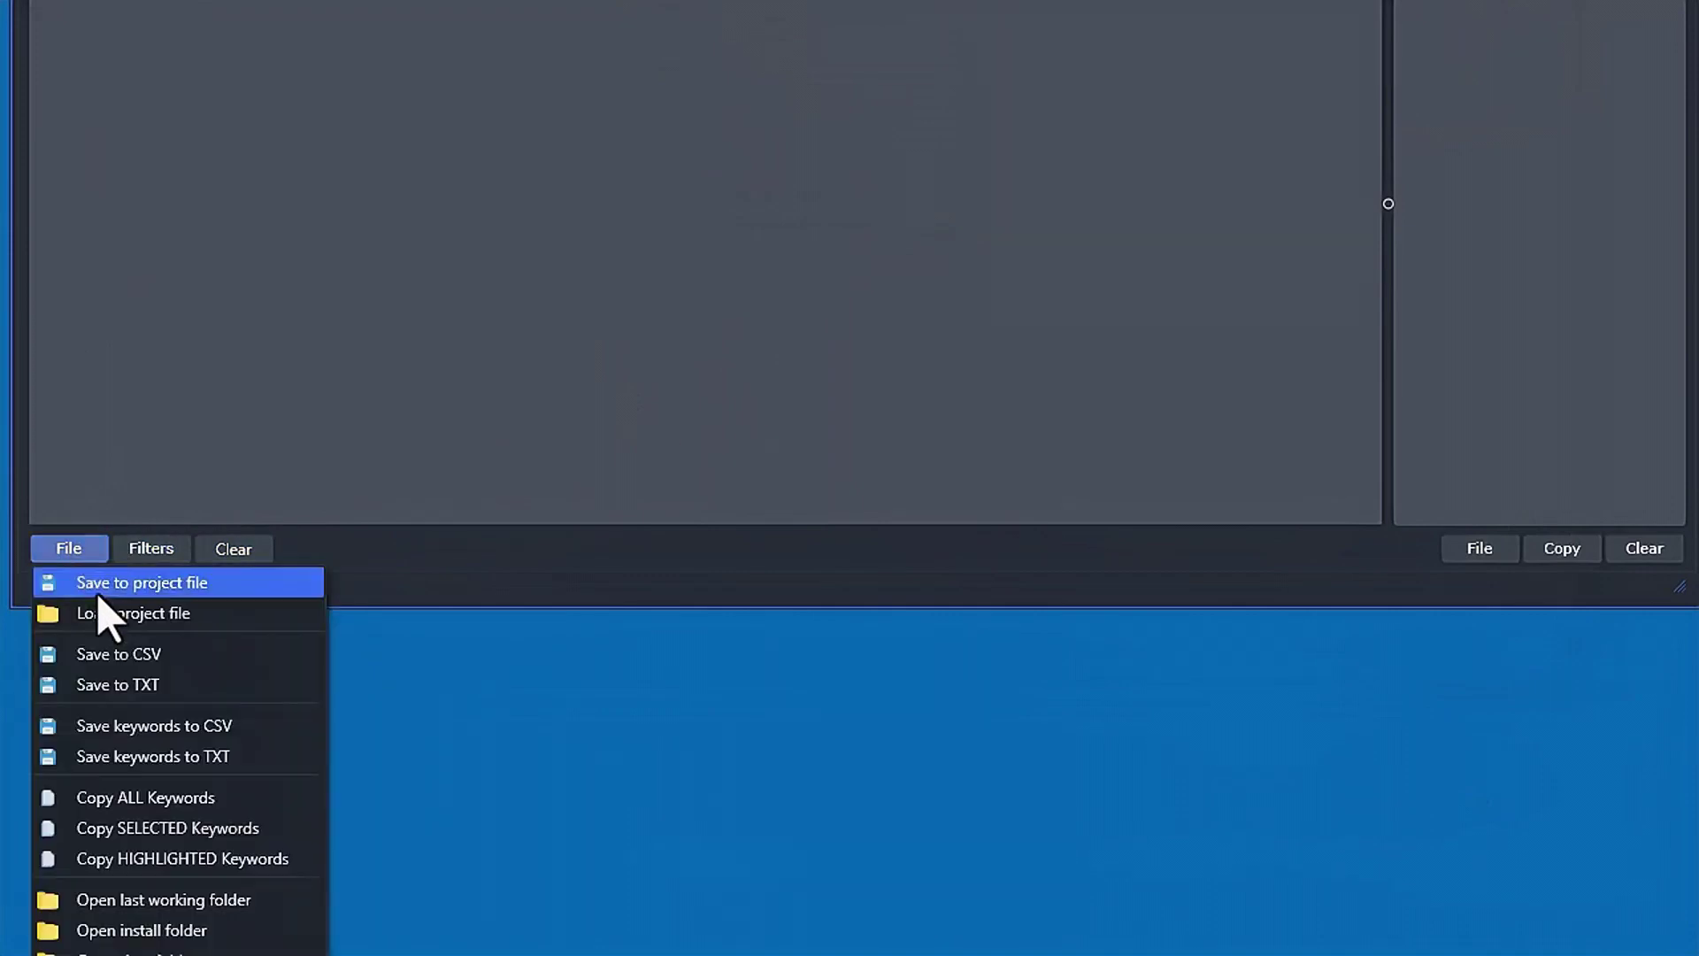
pyautogui.click(105, 614)
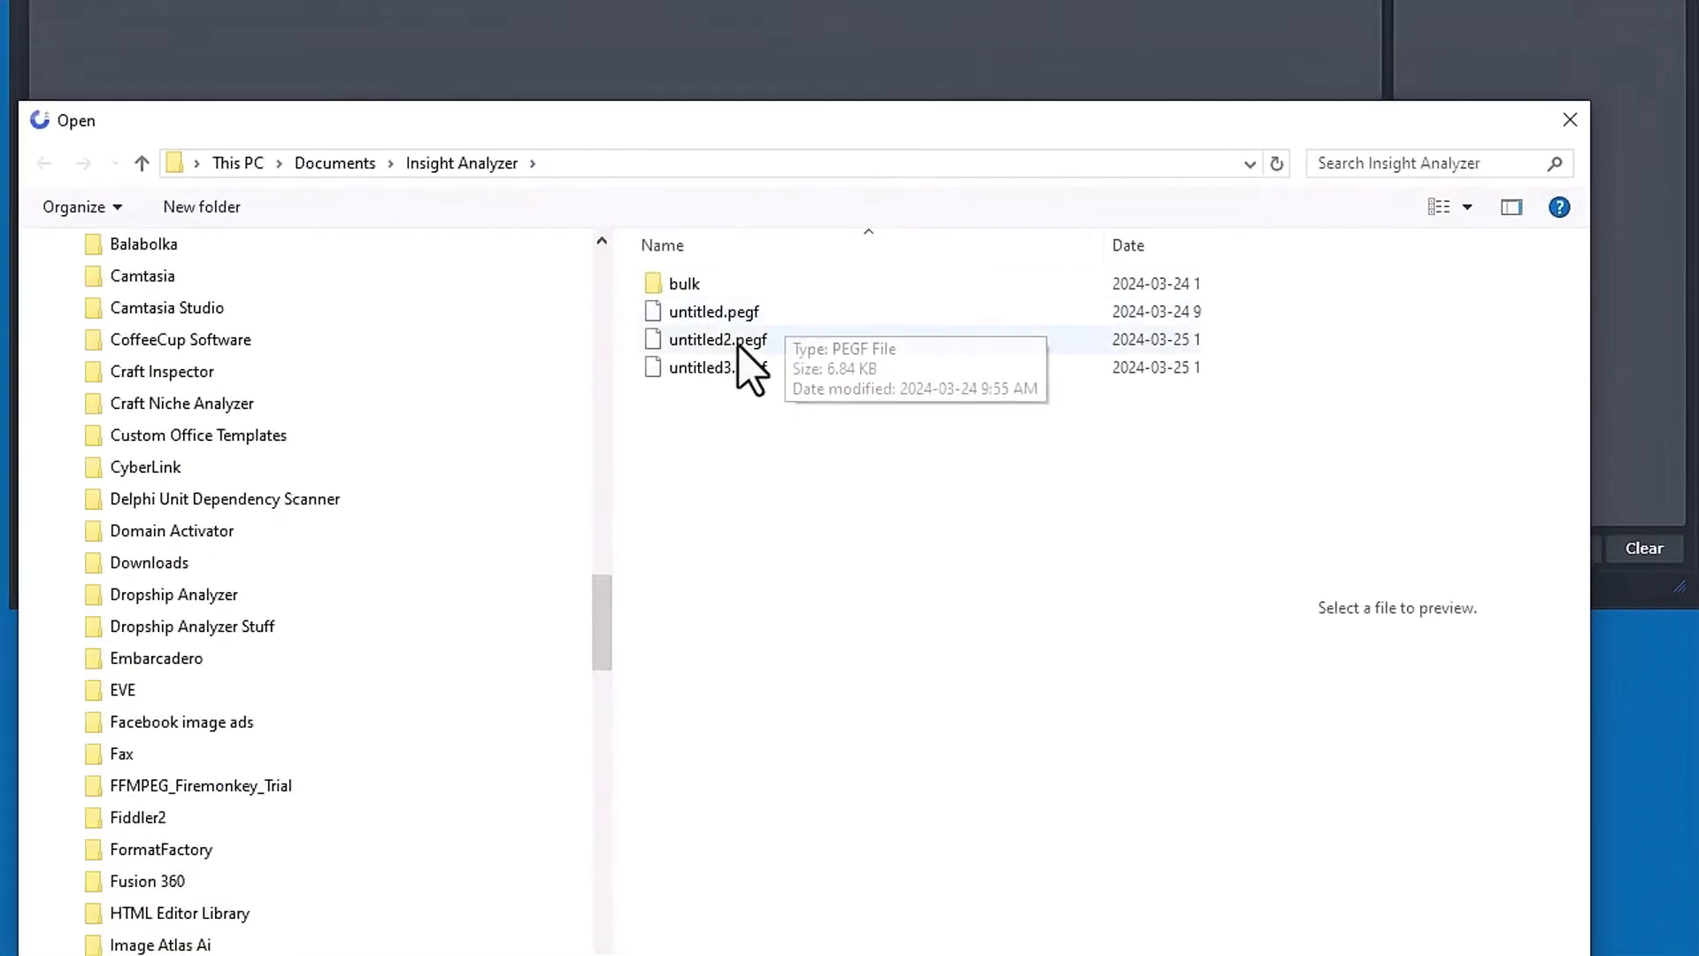
pyautogui.doubleClick(736, 337)
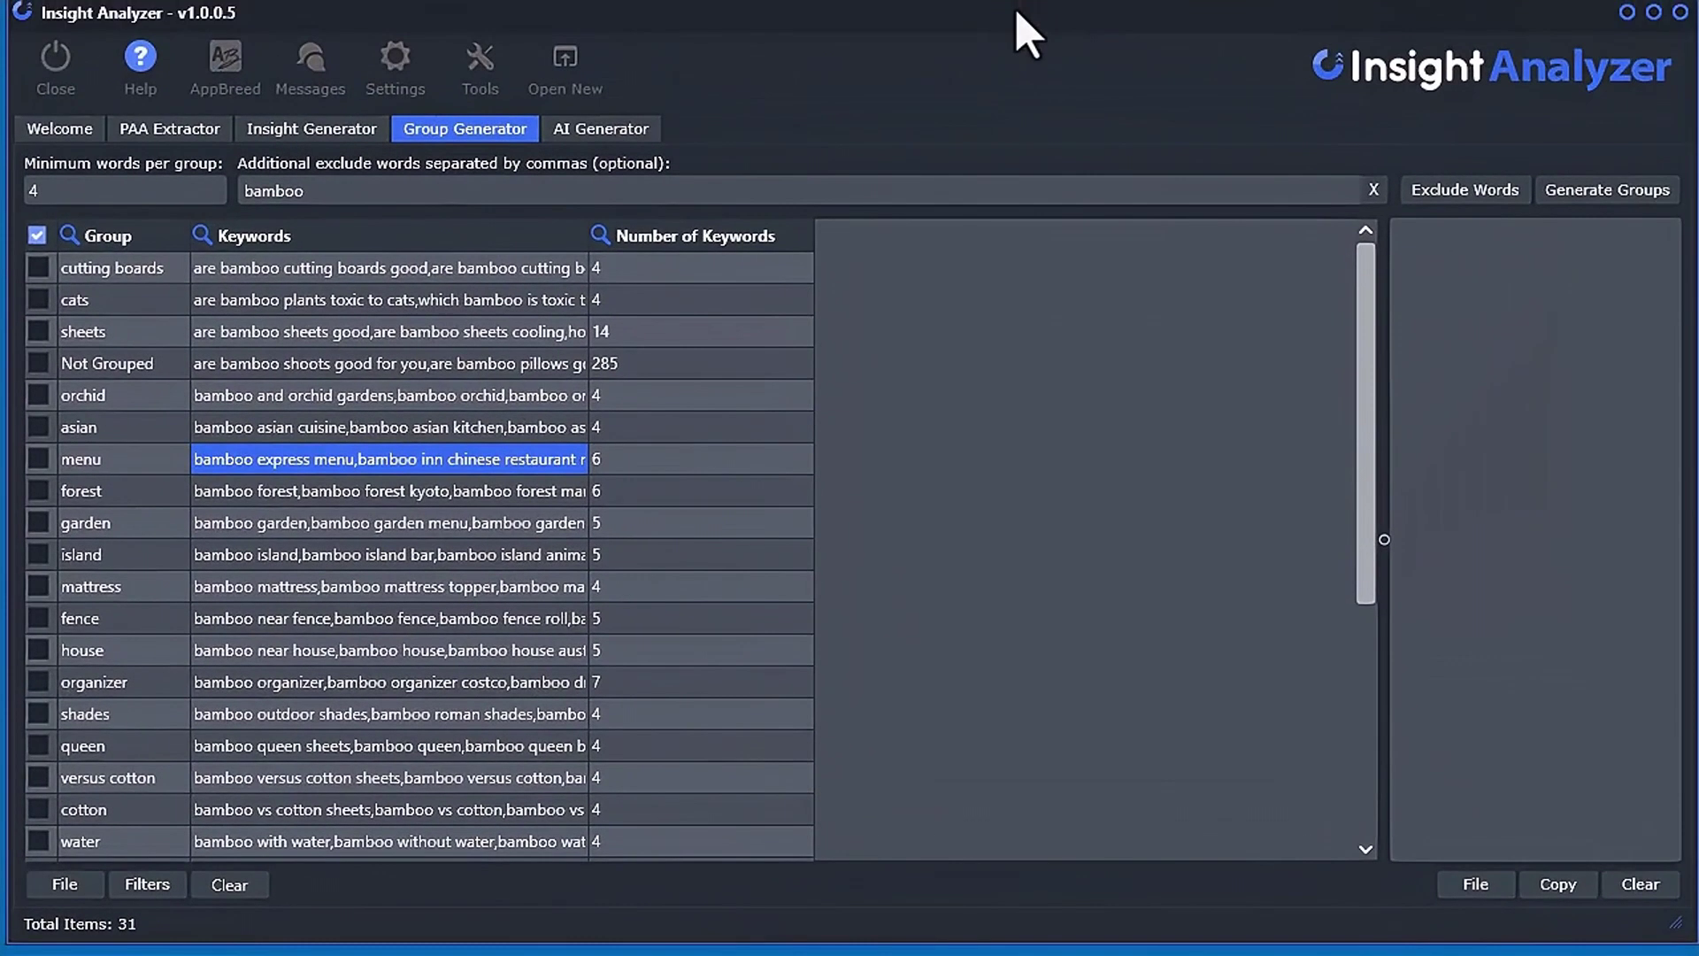
# Examine the keyword lists of several loaded groups, including cutting boards, menu, garden, forest, island, mattress, asian and orchid
pyautogui.click(429, 332)
pyautogui.click(420, 276)
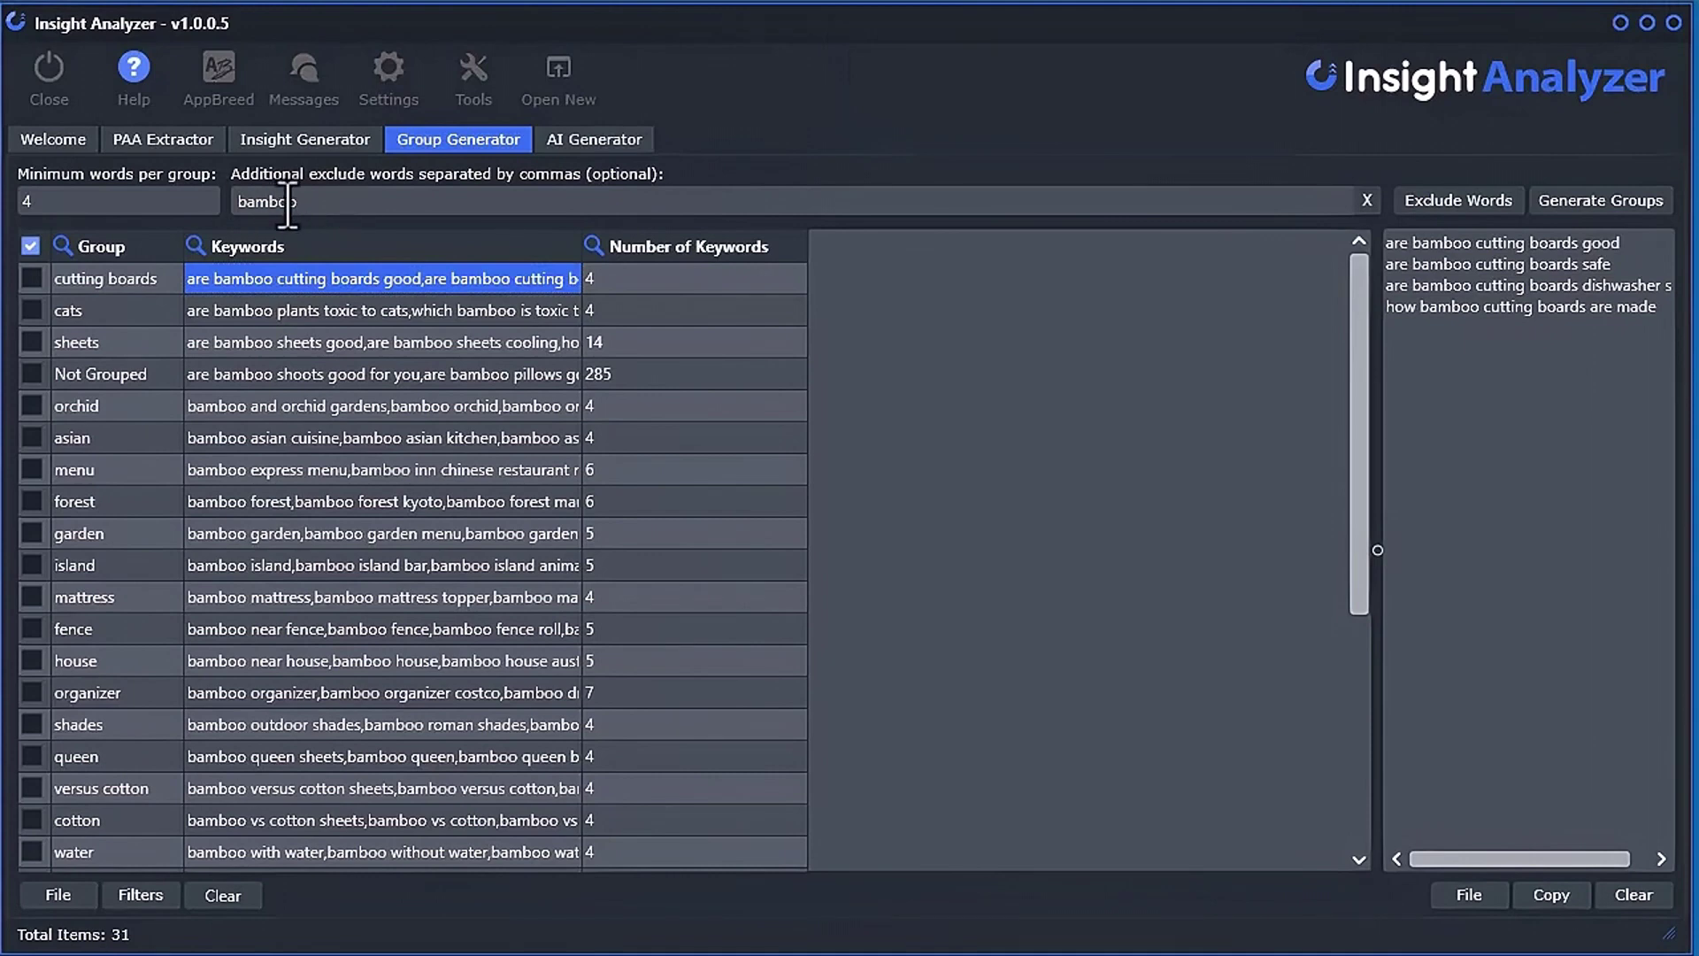
pyautogui.click(223, 470)
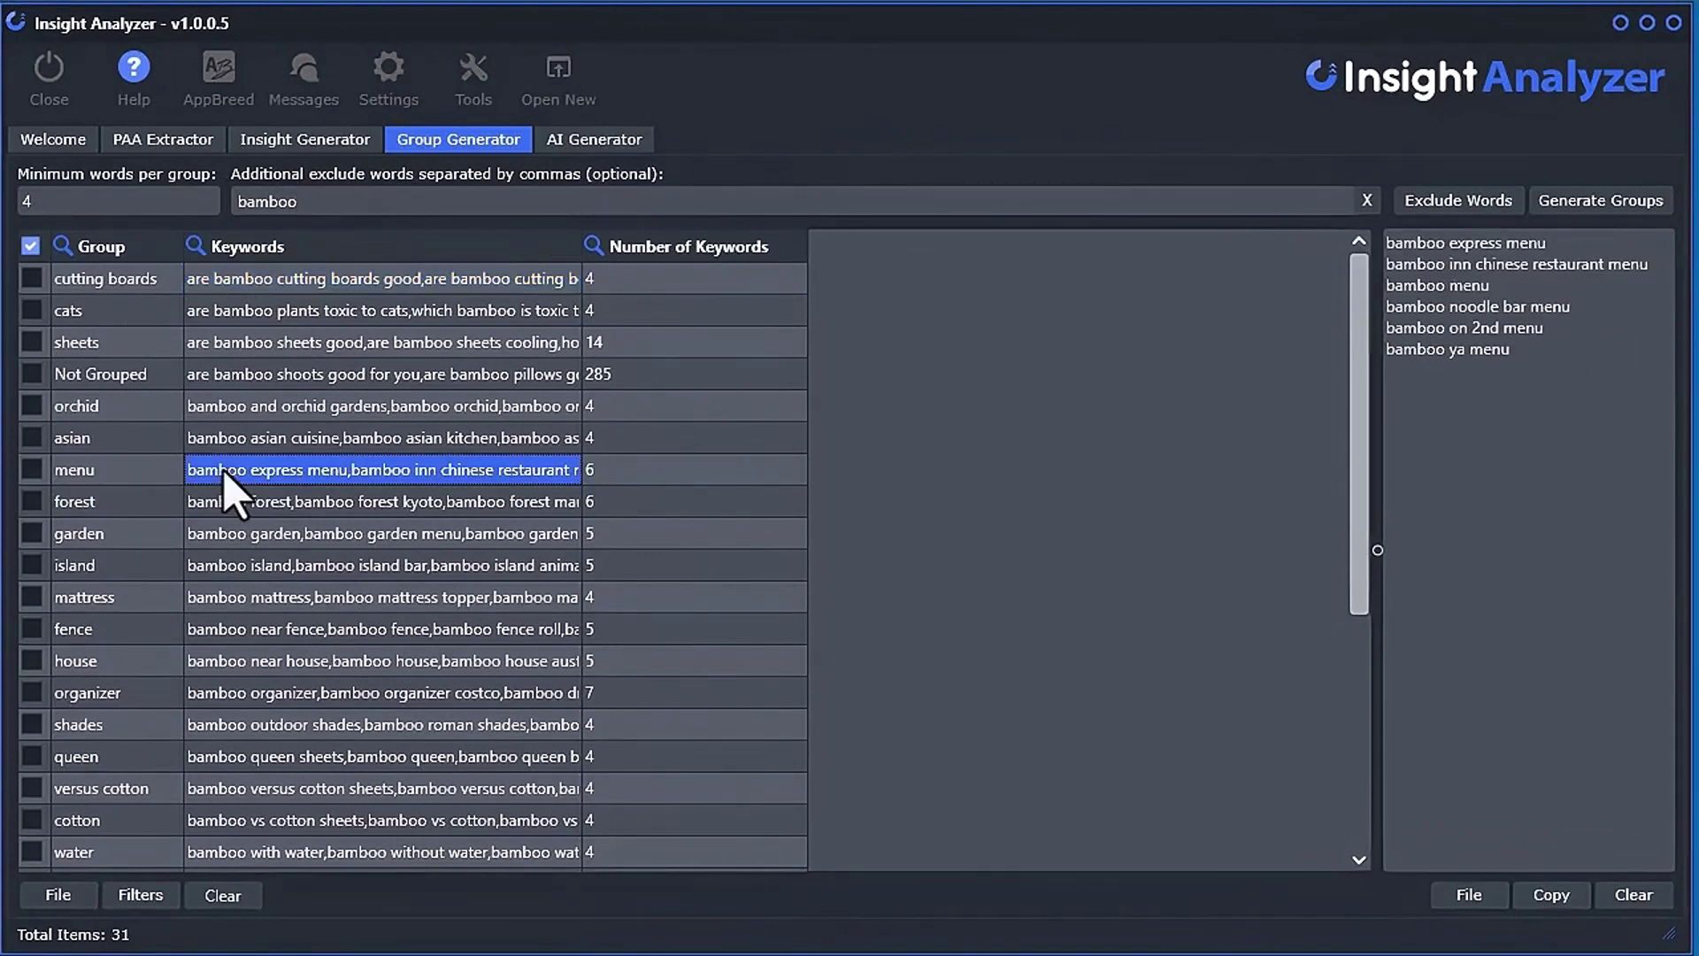
pyautogui.click(247, 540)
pyautogui.click(293, 470)
pyautogui.click(356, 503)
pyautogui.click(354, 566)
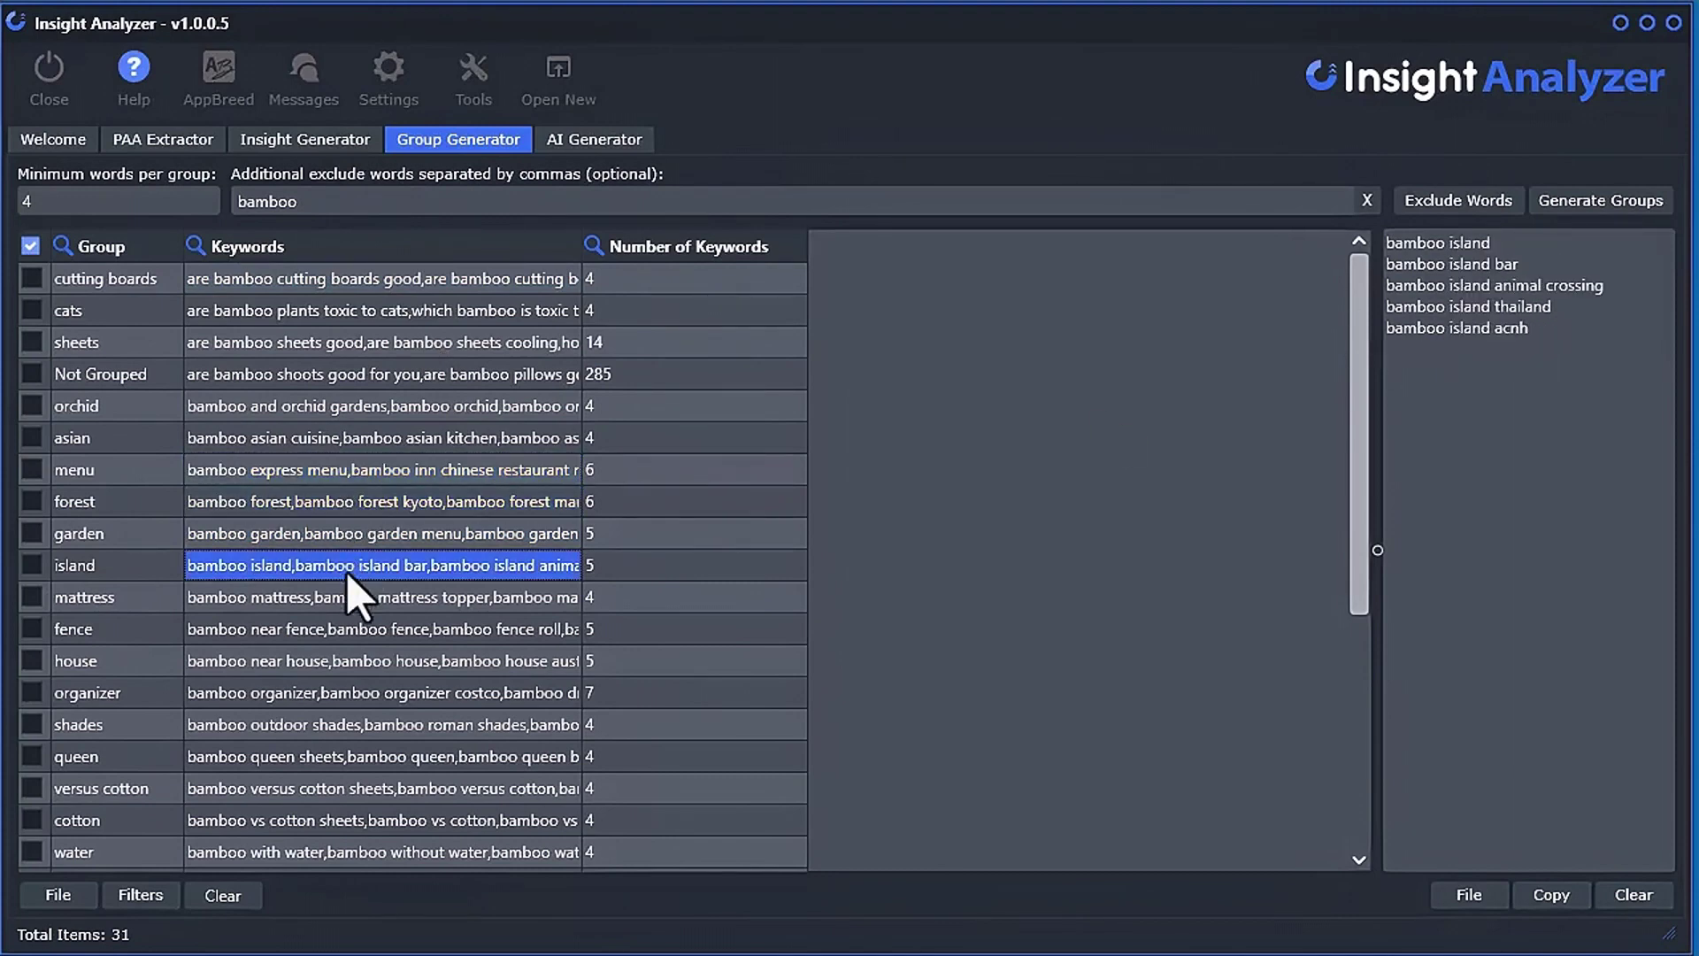
pyautogui.click(338, 609)
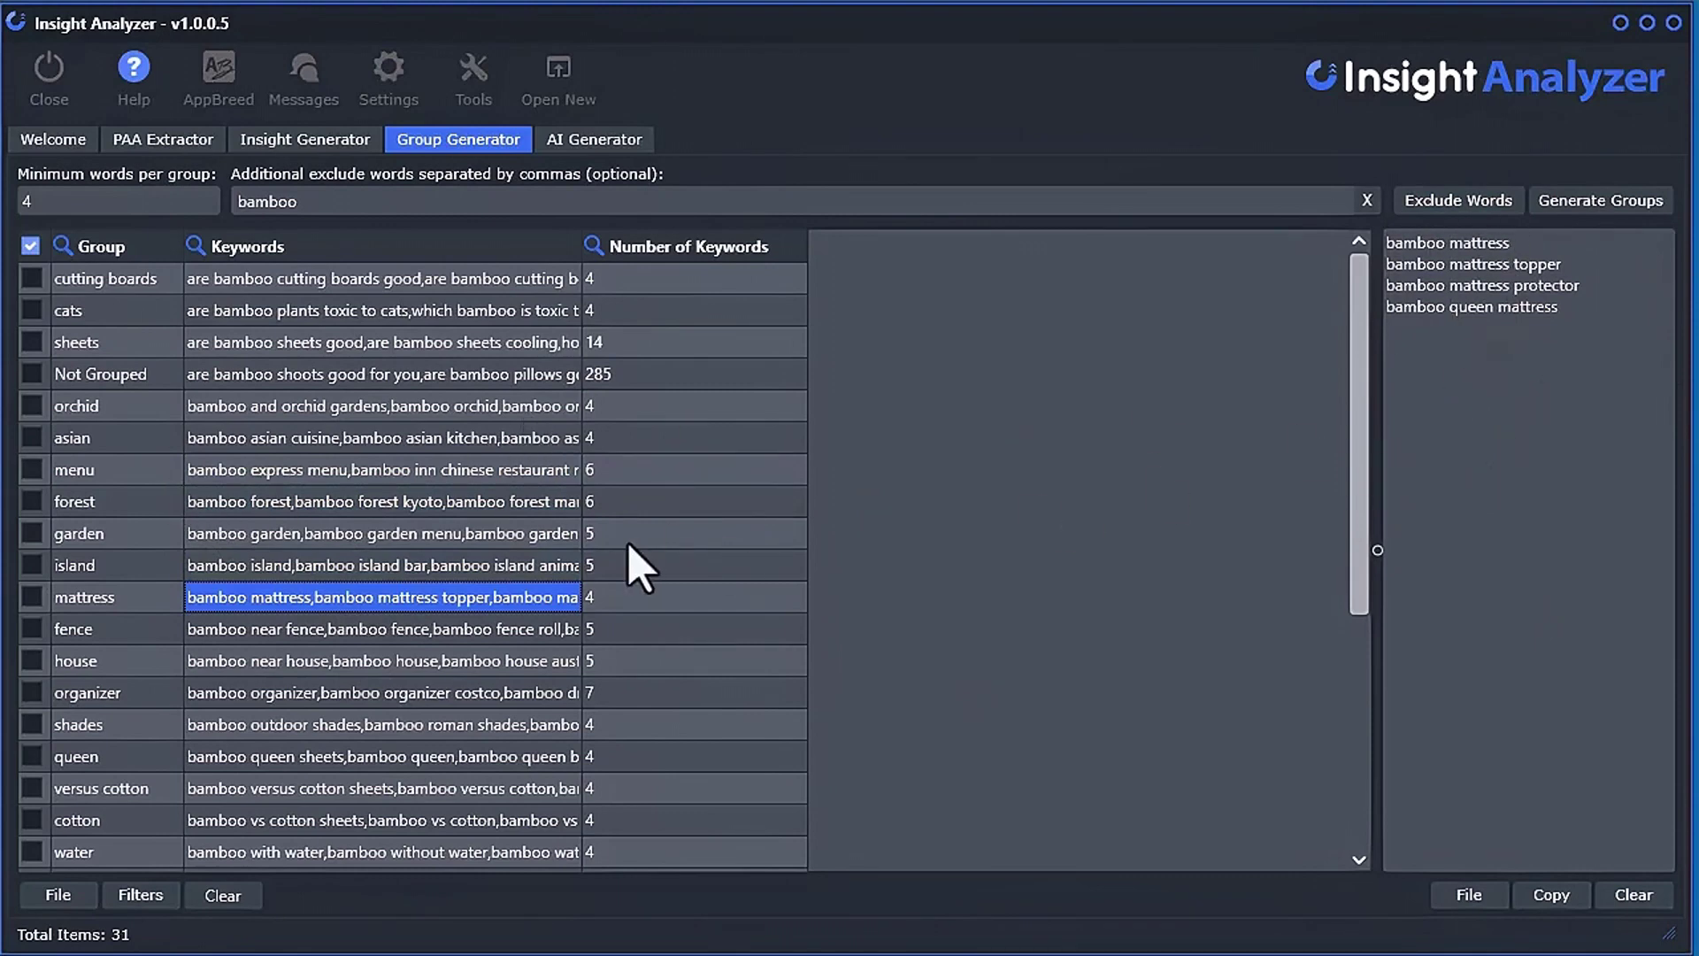
pyautogui.click(440, 435)
pyautogui.click(439, 409)
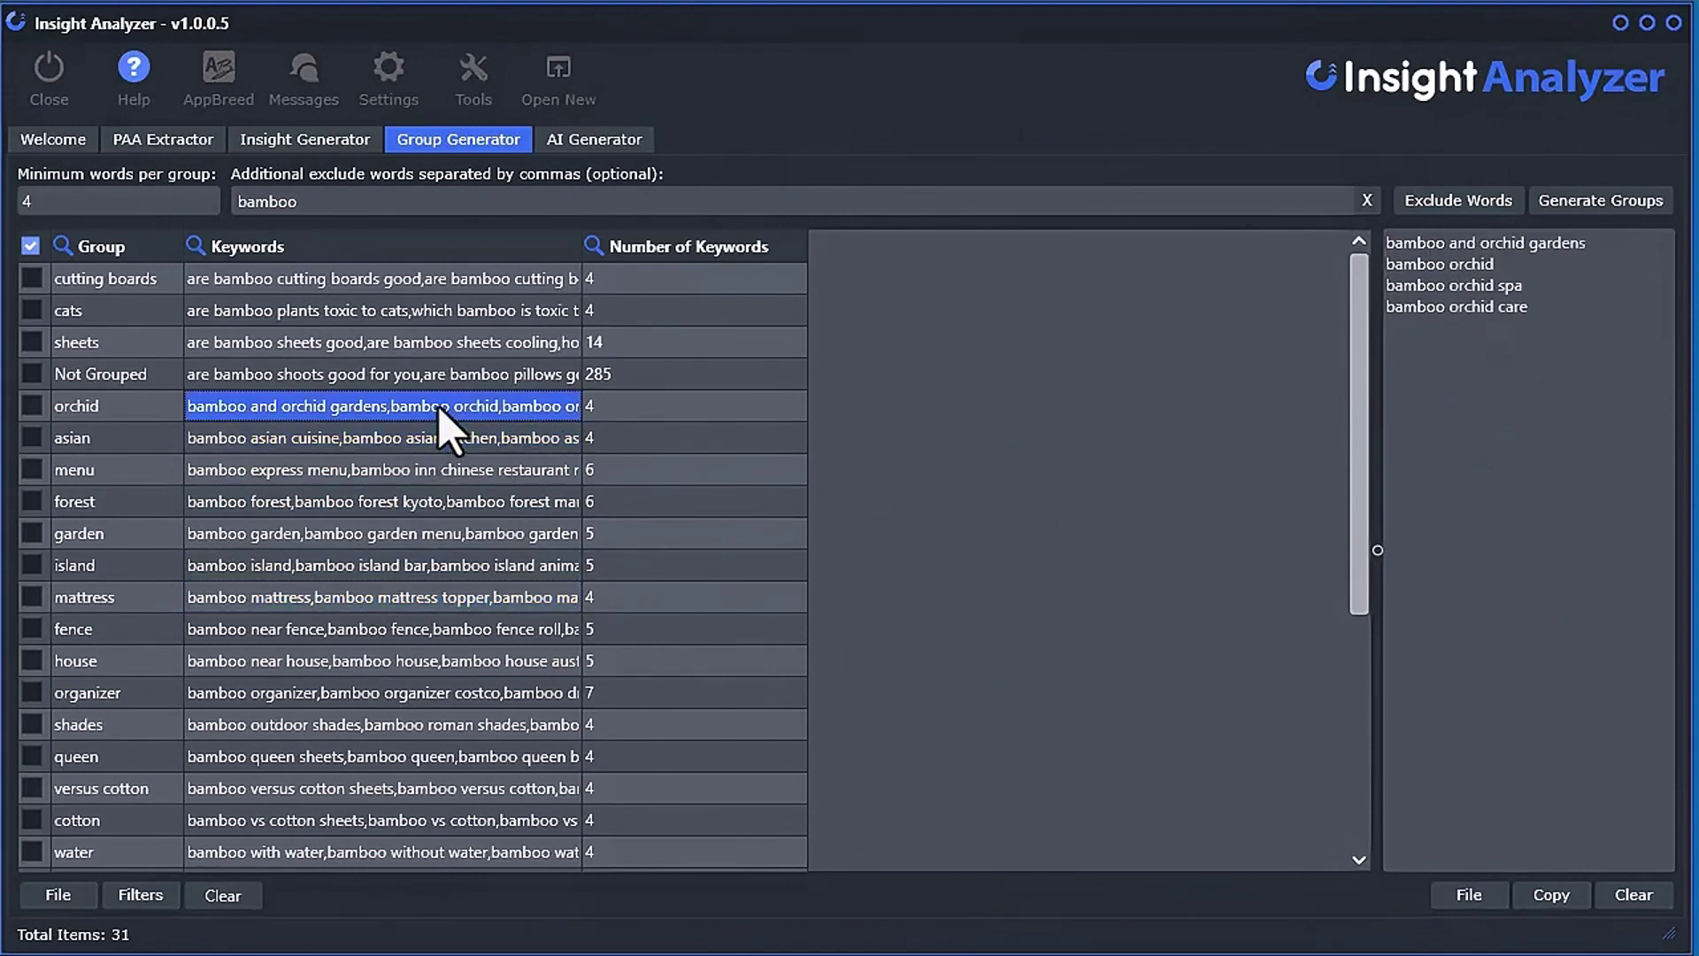